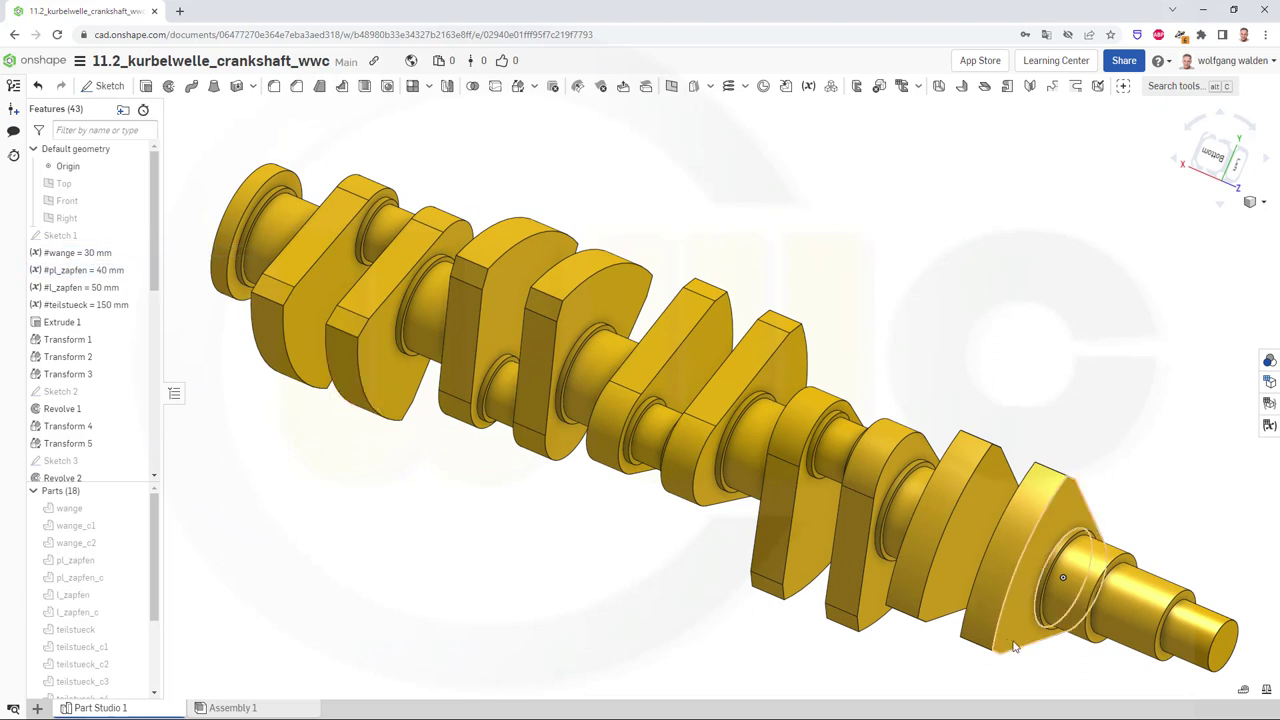
Set the crankshaft's #wange variable to 20 mm
double_click(99, 256)
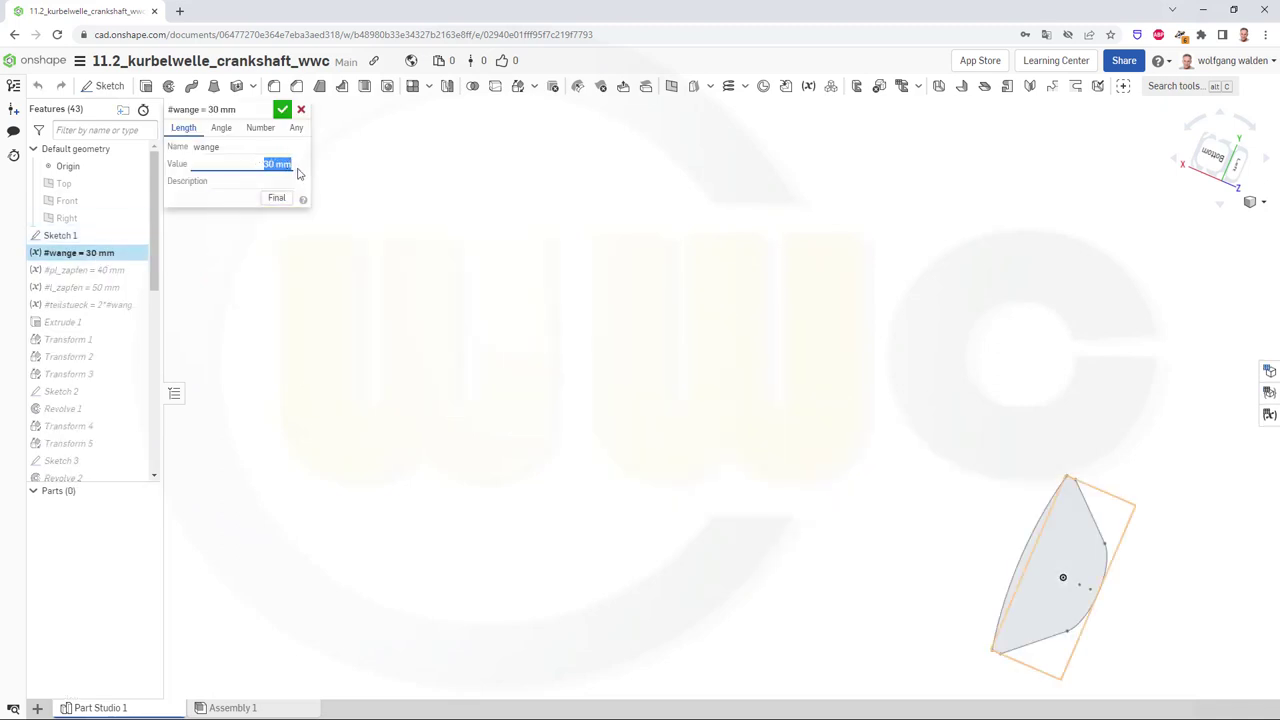
type("20")
left_click(282, 110)
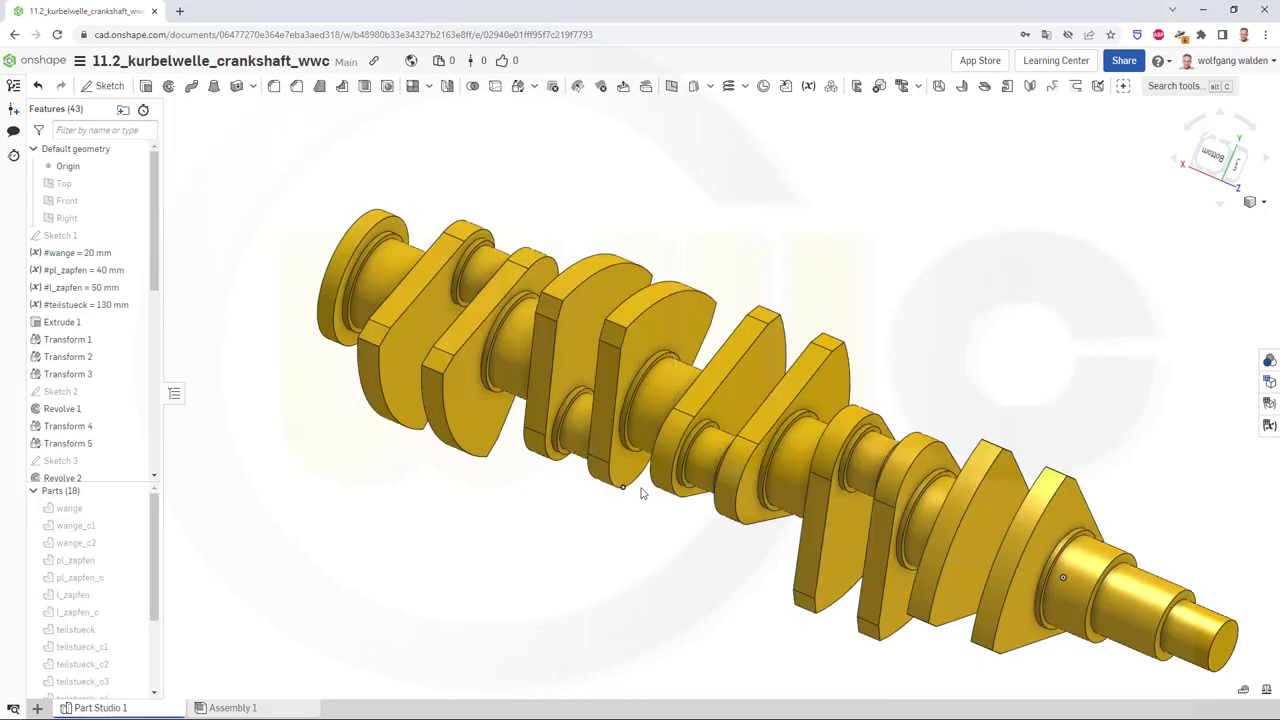
Set the crankshaft's #l_zapfen variable to 30 mm
right_click_drag(643, 492, 671, 506)
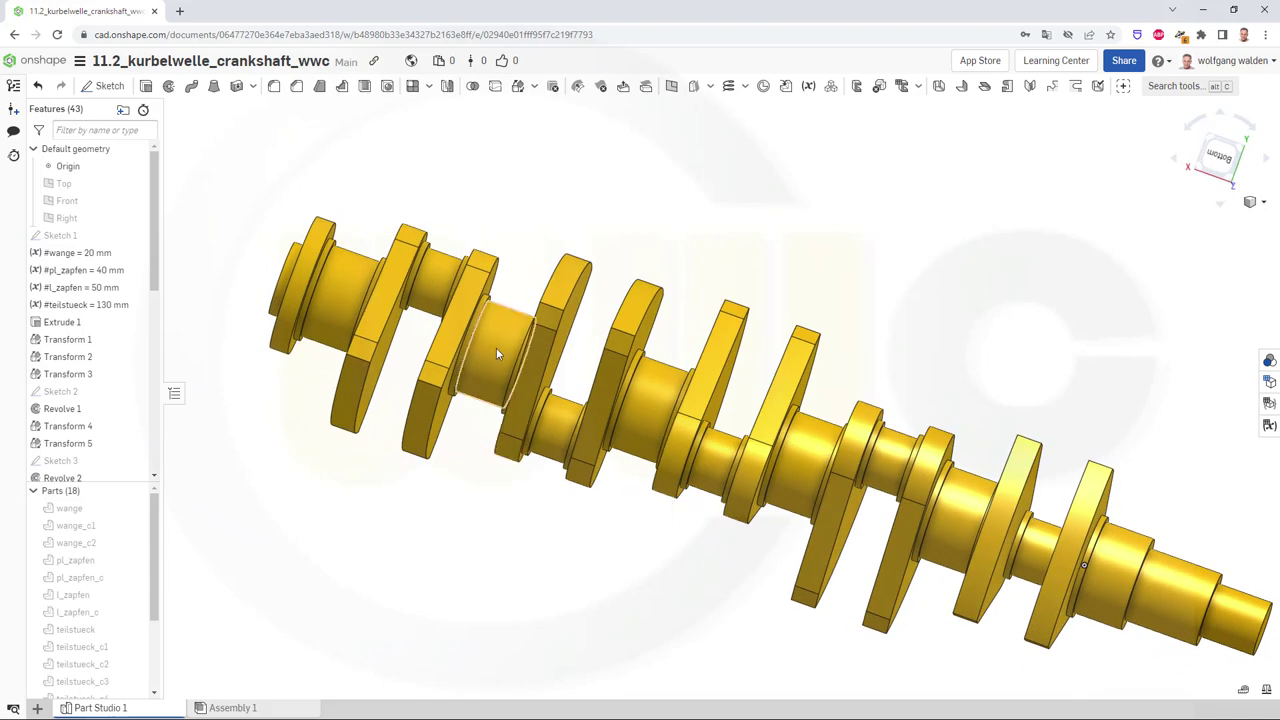
double_click(106, 290)
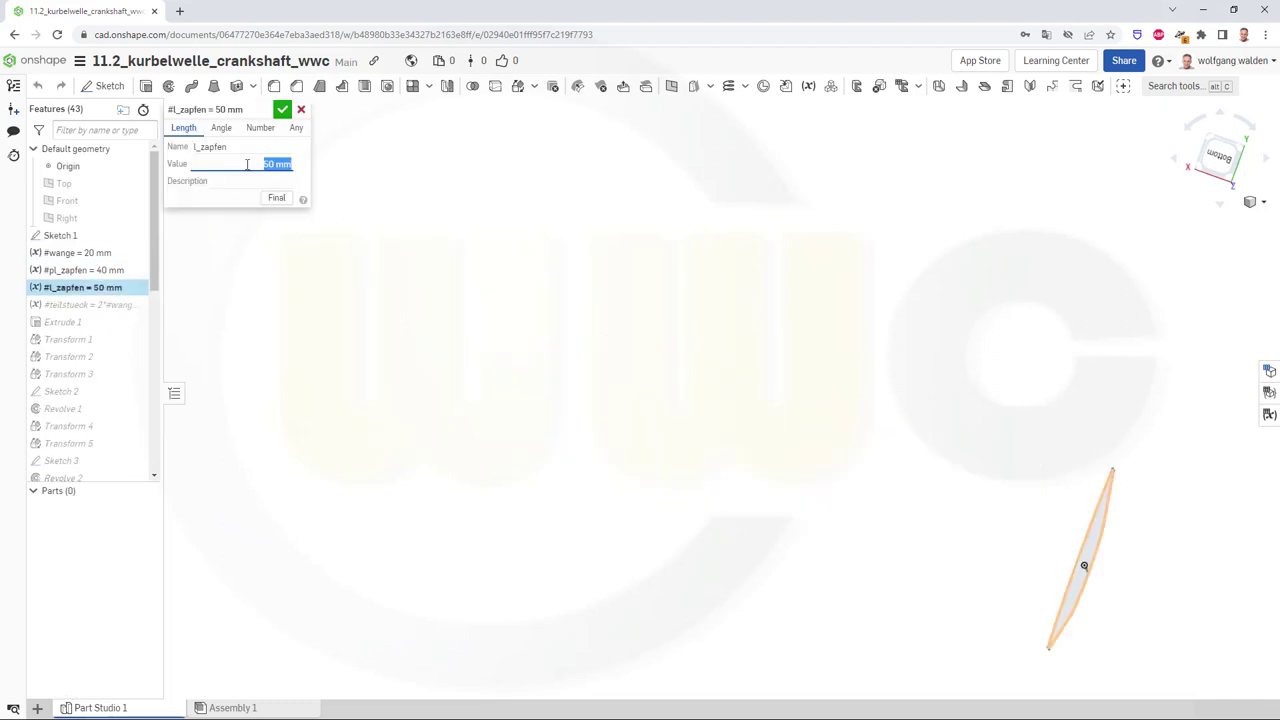
type("30")
key("Return")
left_click(282, 109)
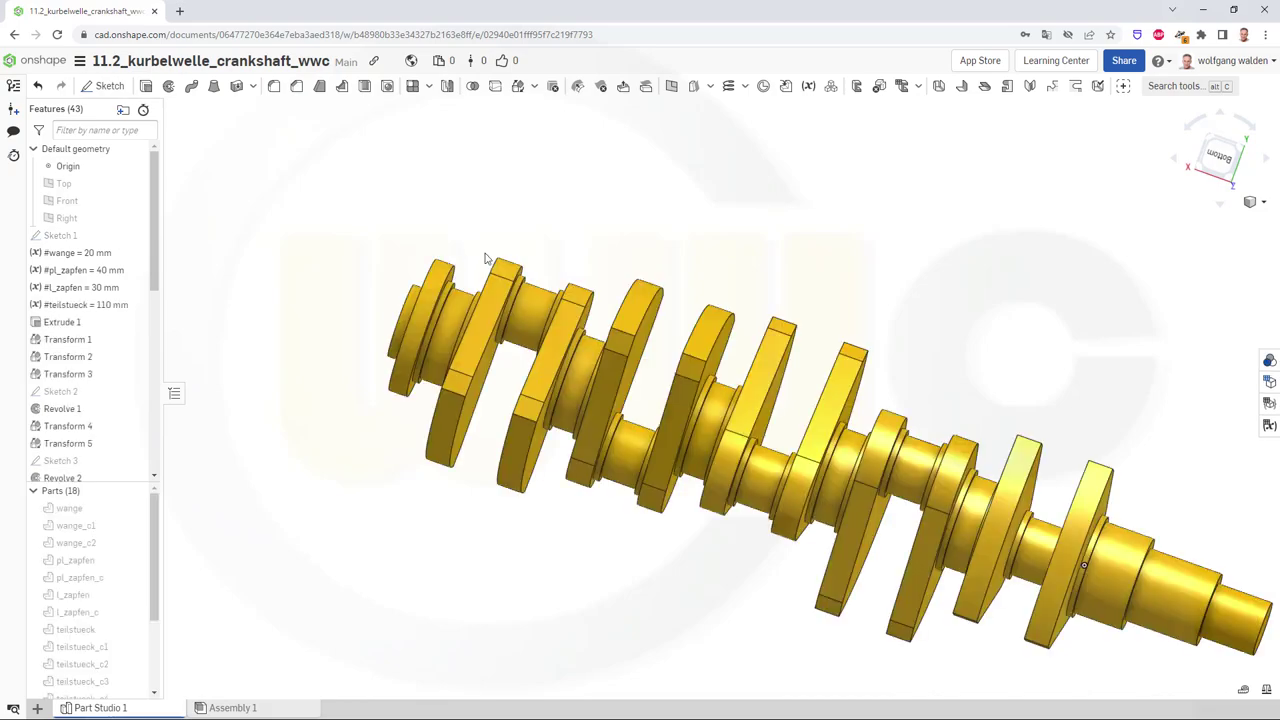
right_click_drag(714, 508, 323, 371)
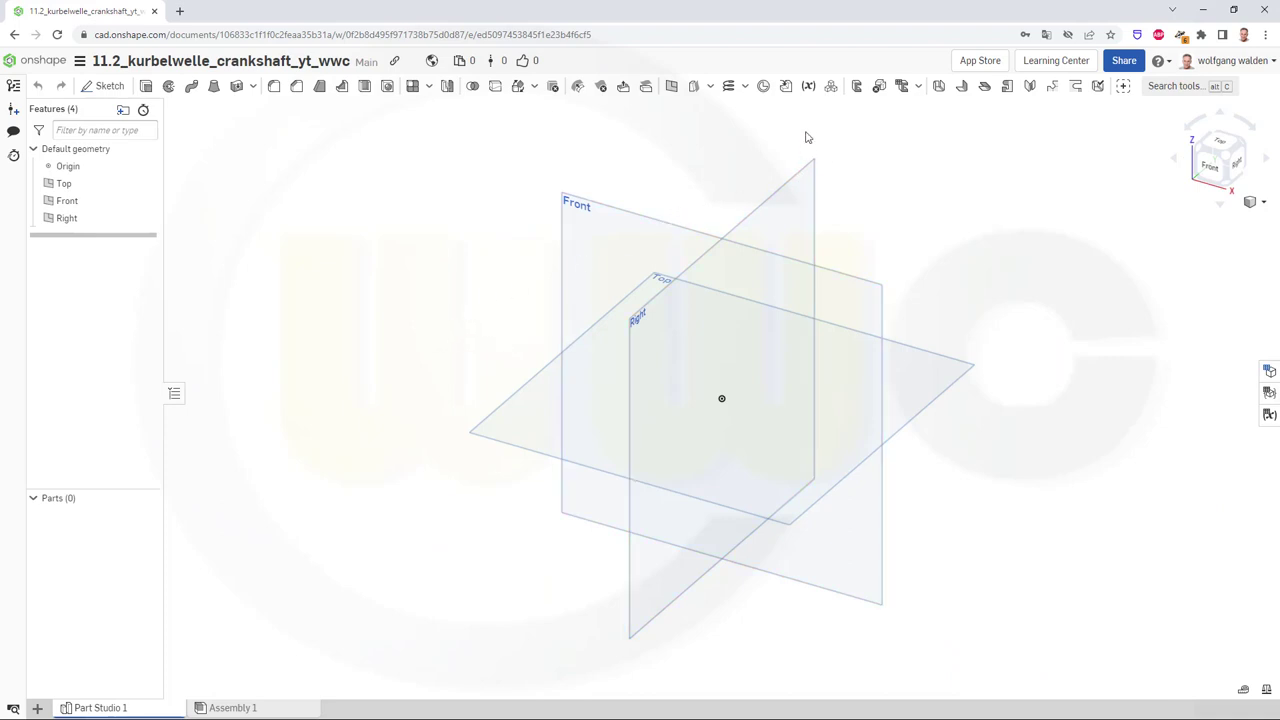
Create a length variable named cheek_width with a value of 20 mm
left_click(808, 86)
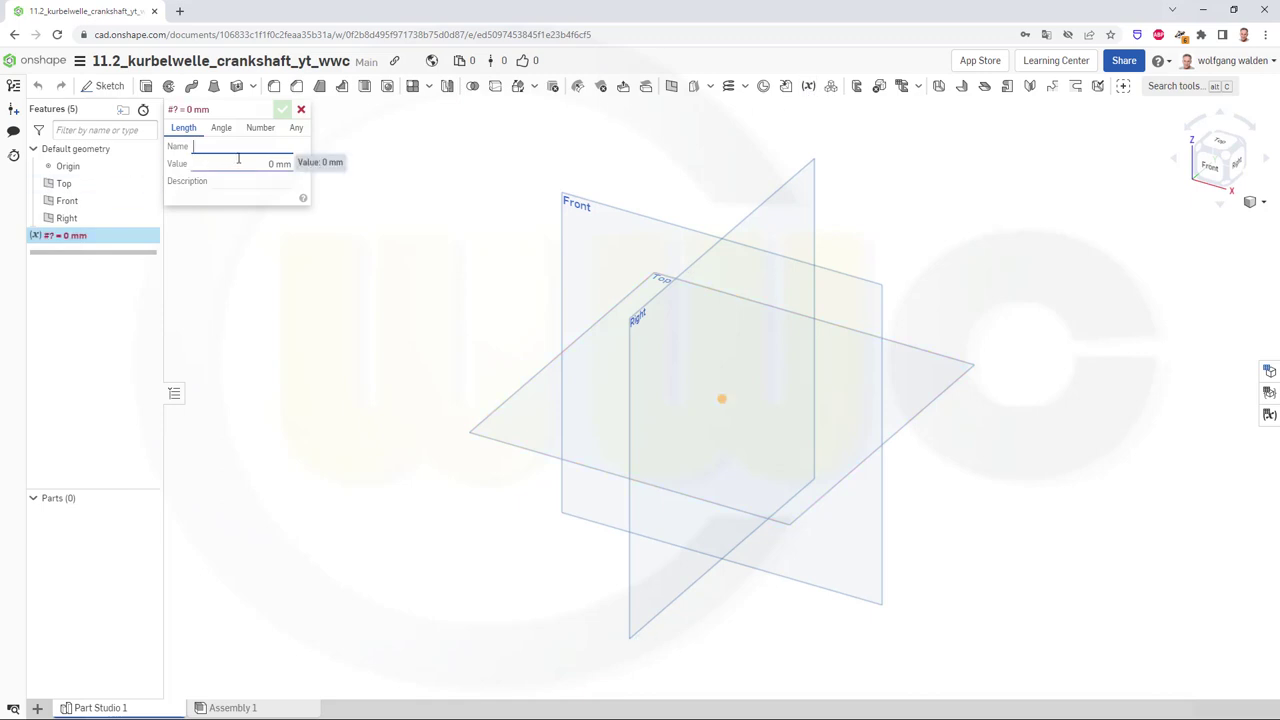
type("c")
key("BackSpace")
key("BackSpace")
left_click(249, 164)
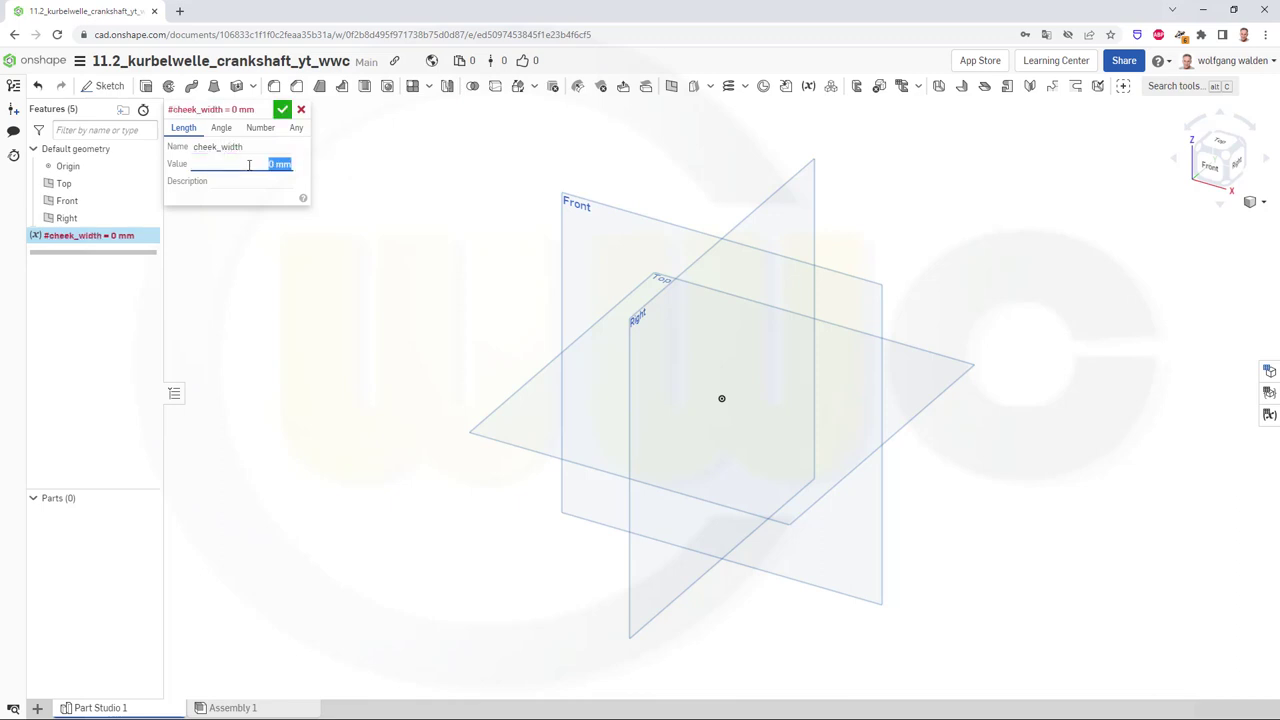
type("20")
left_click(283, 111)
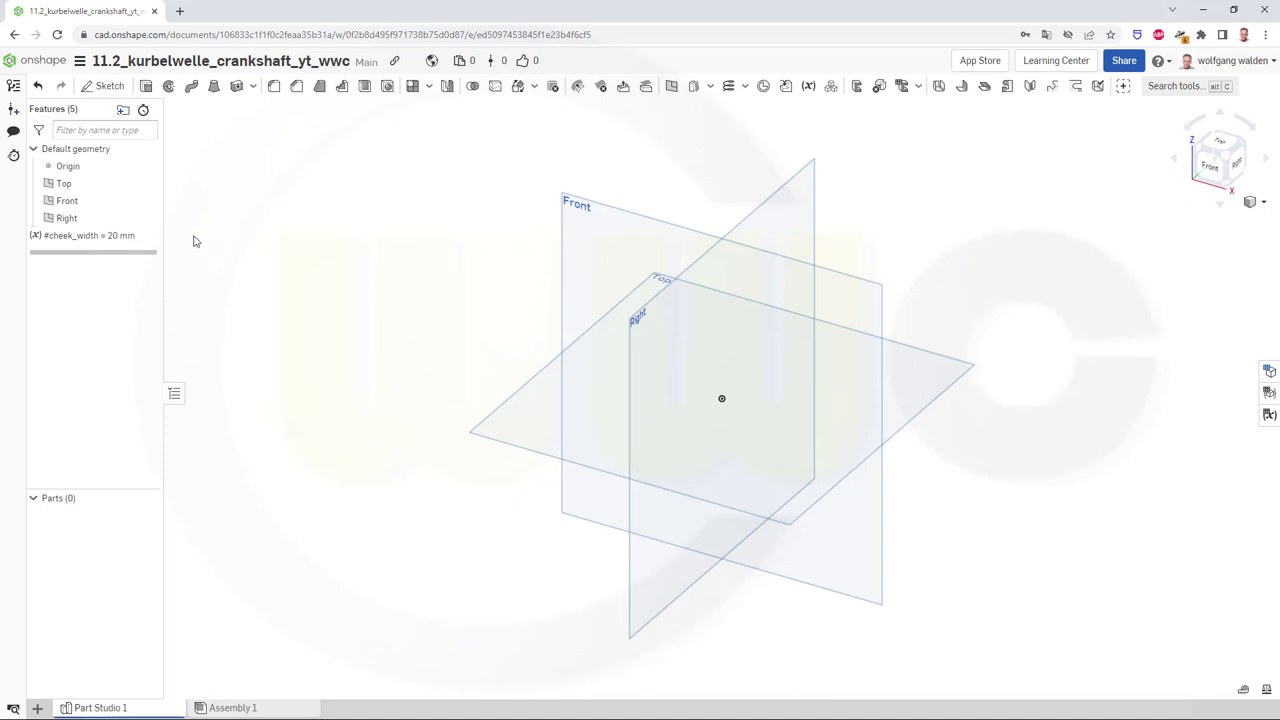
Create a length variable named rb_journal_length with a value of 40 mm
left_click(808, 87)
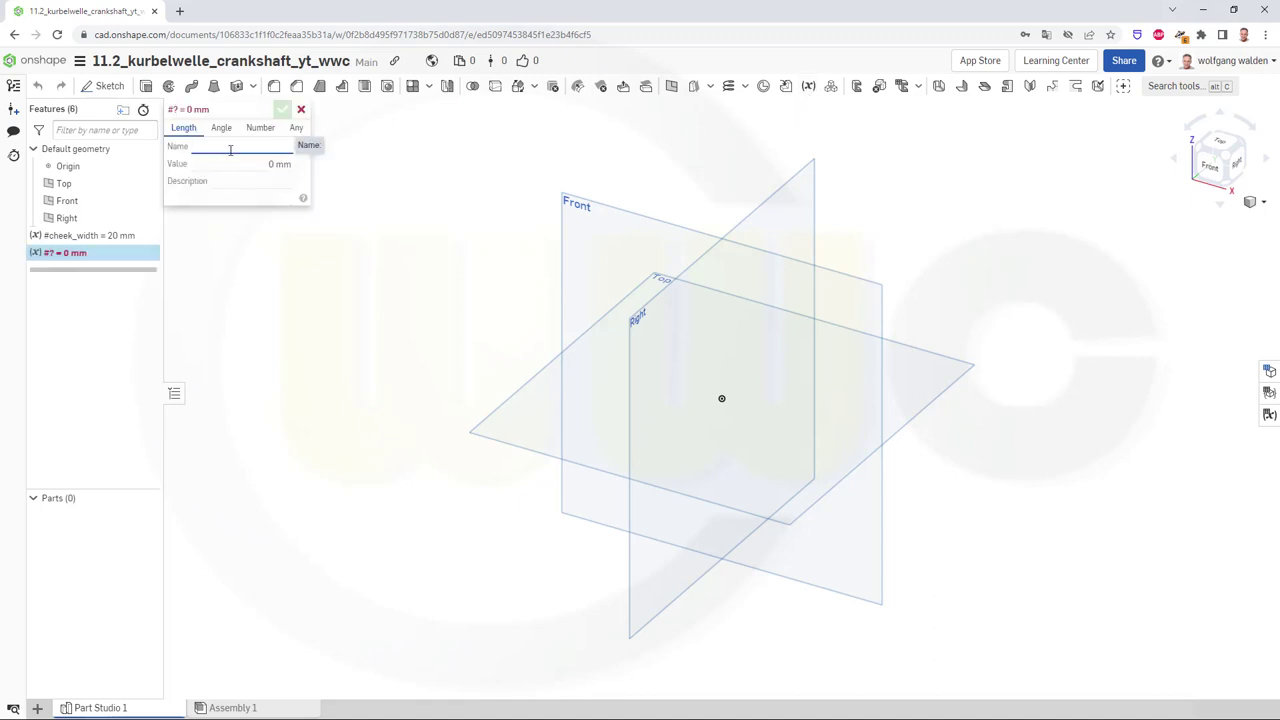
type("rb_journal")
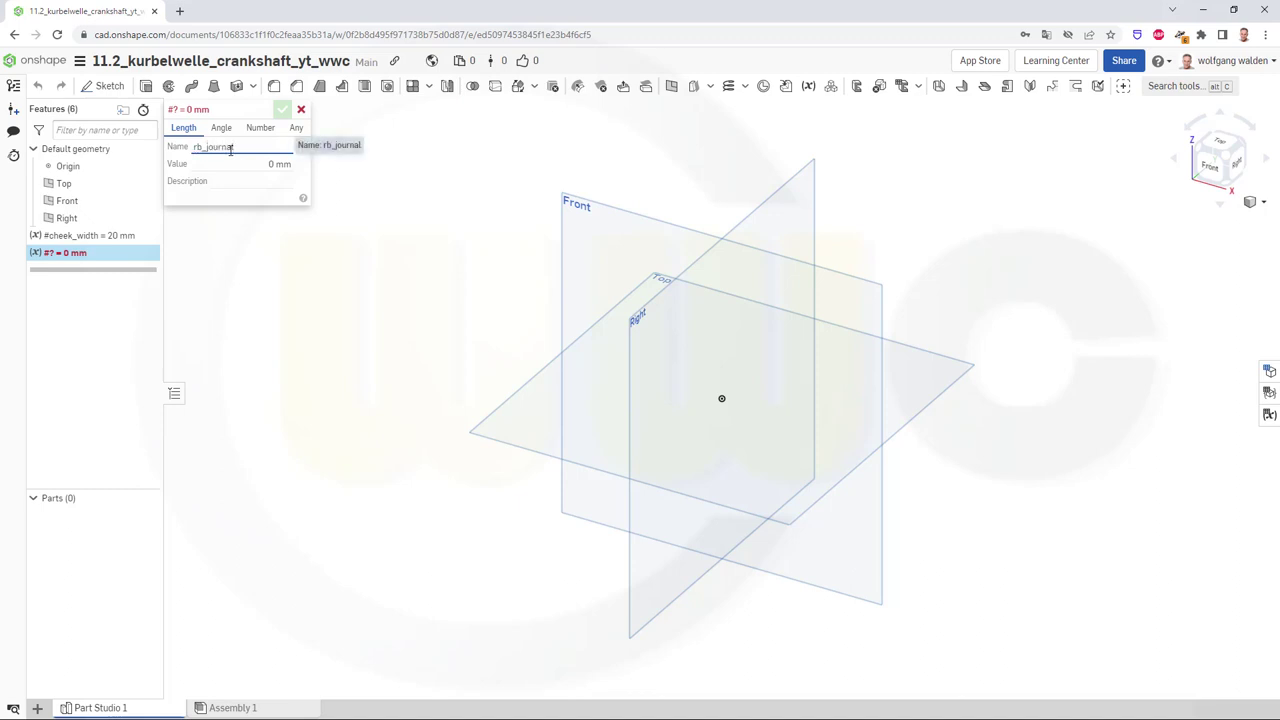
key("Tab")
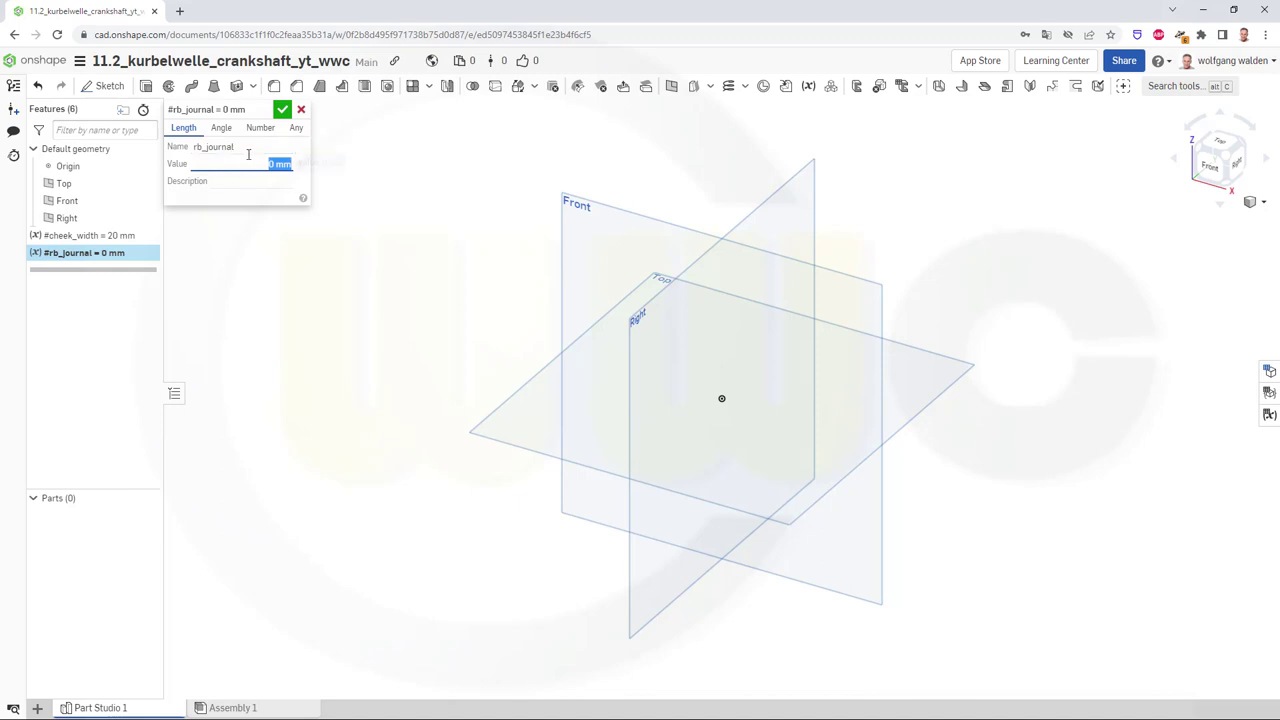
double_click(249, 147)
left_click(250, 147)
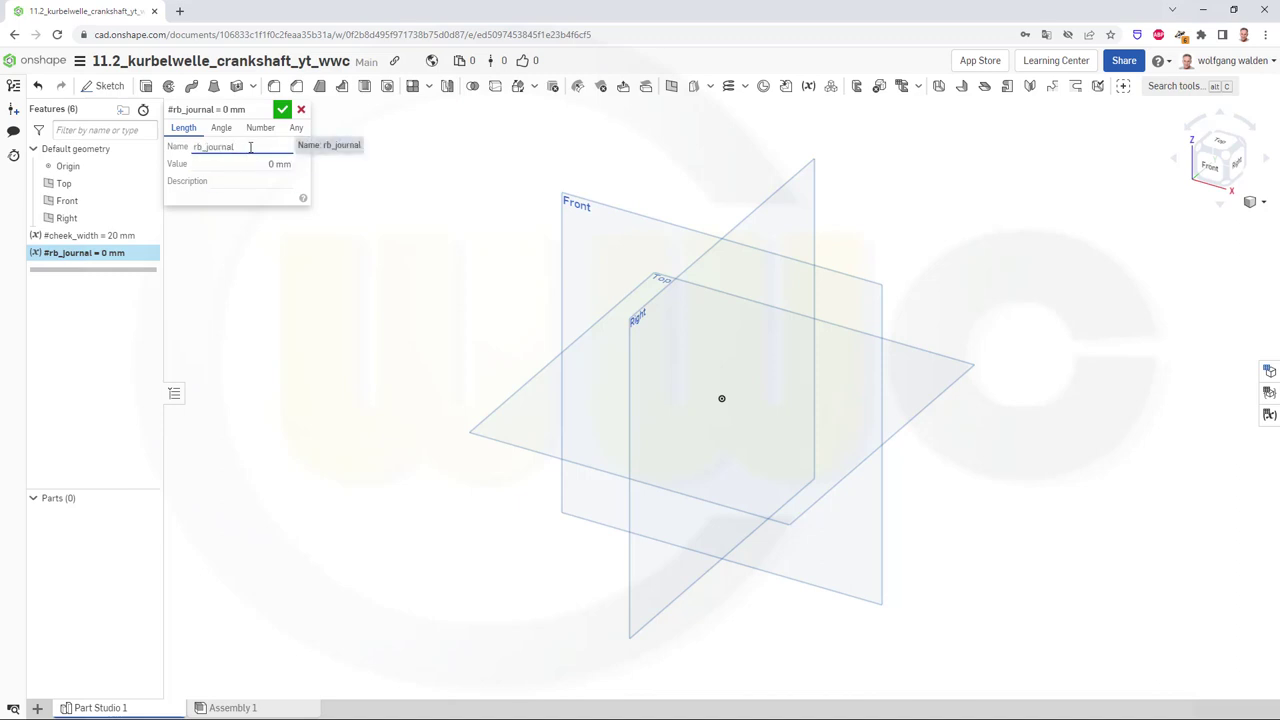
type("_lengt")
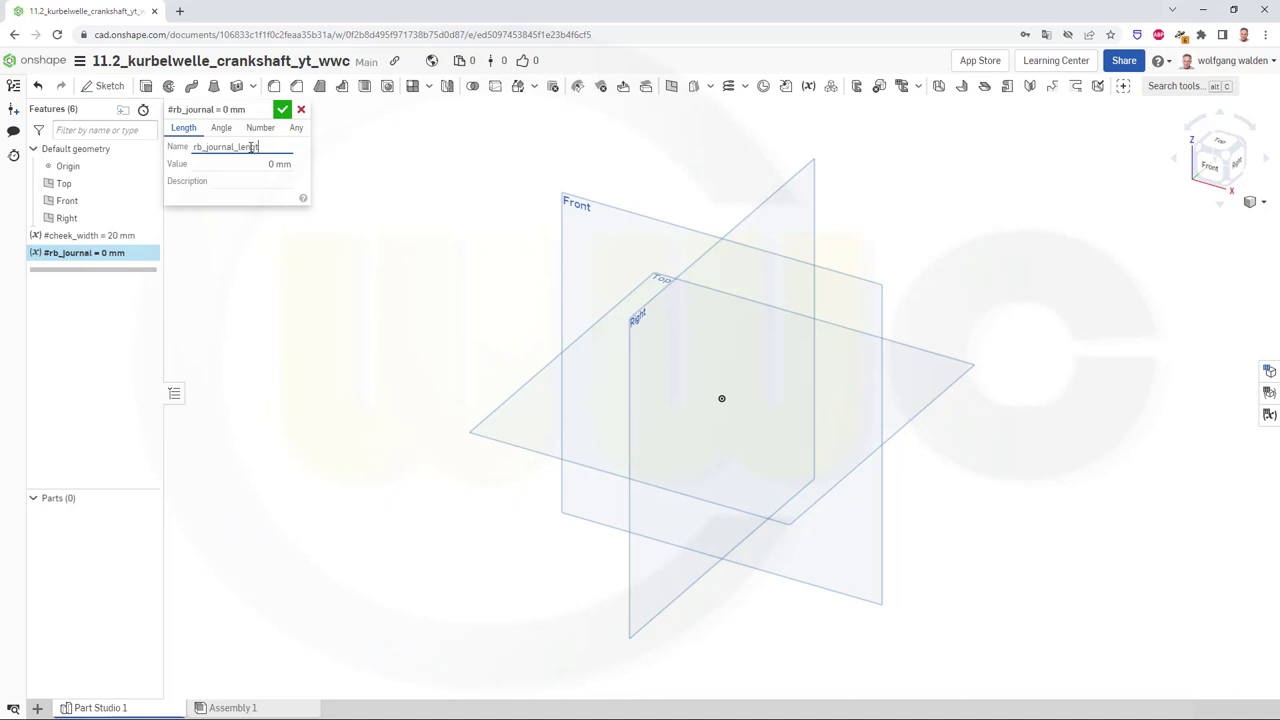
type("h")
left_click(241, 164)
type("40")
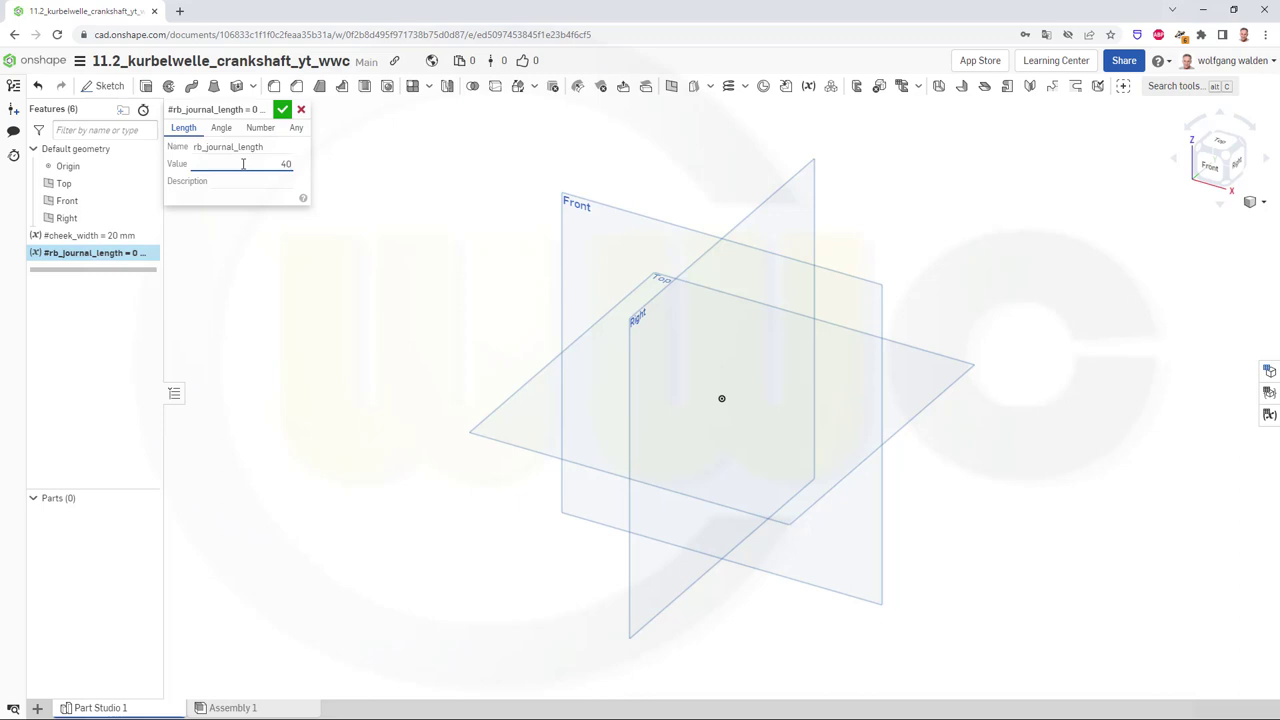
left_click(282, 110)
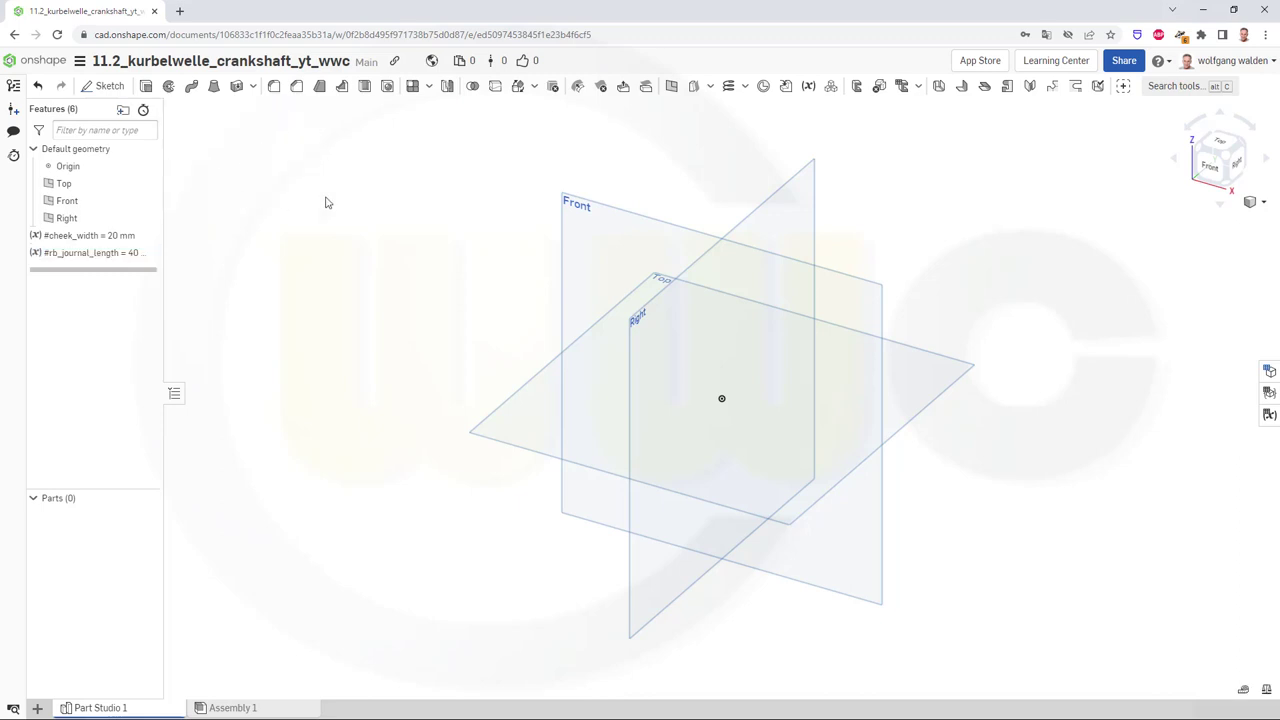
Create a length variable named mb_journal_length with a value of 40 mm
left_click(808, 86)
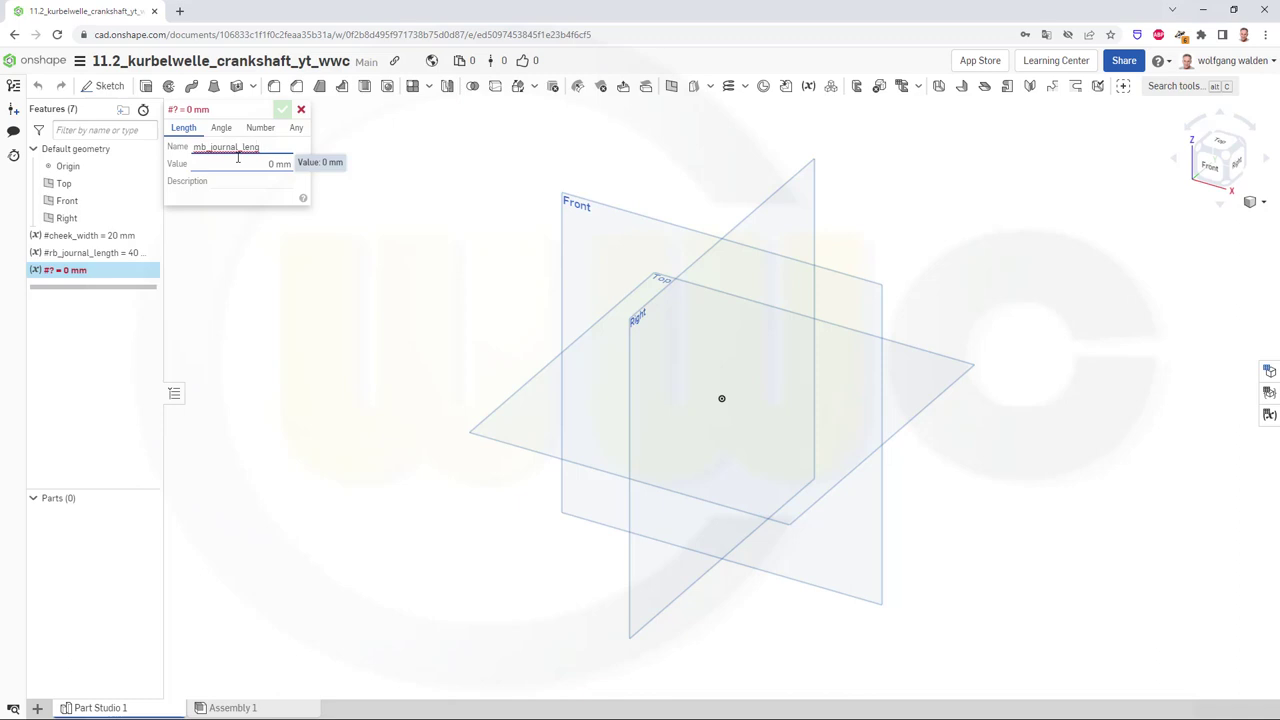
type("th")
key("Tab")
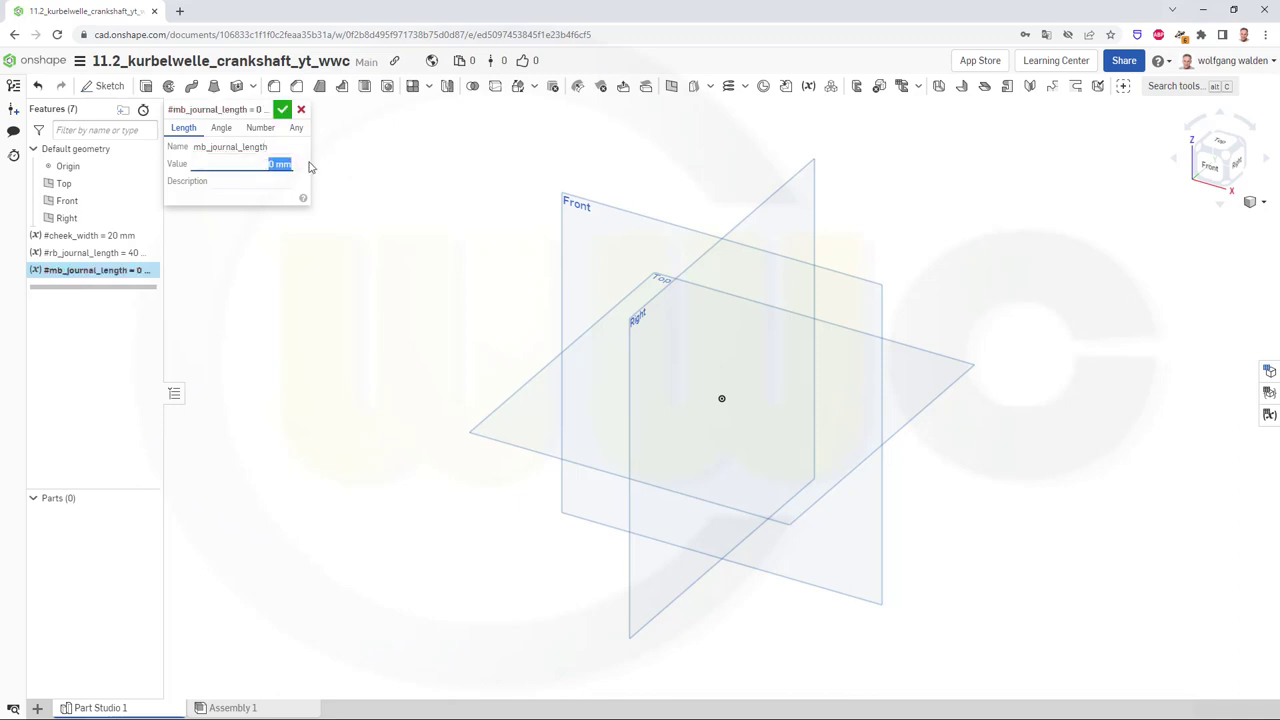
type("40")
key("Return")
left_click(283, 109)
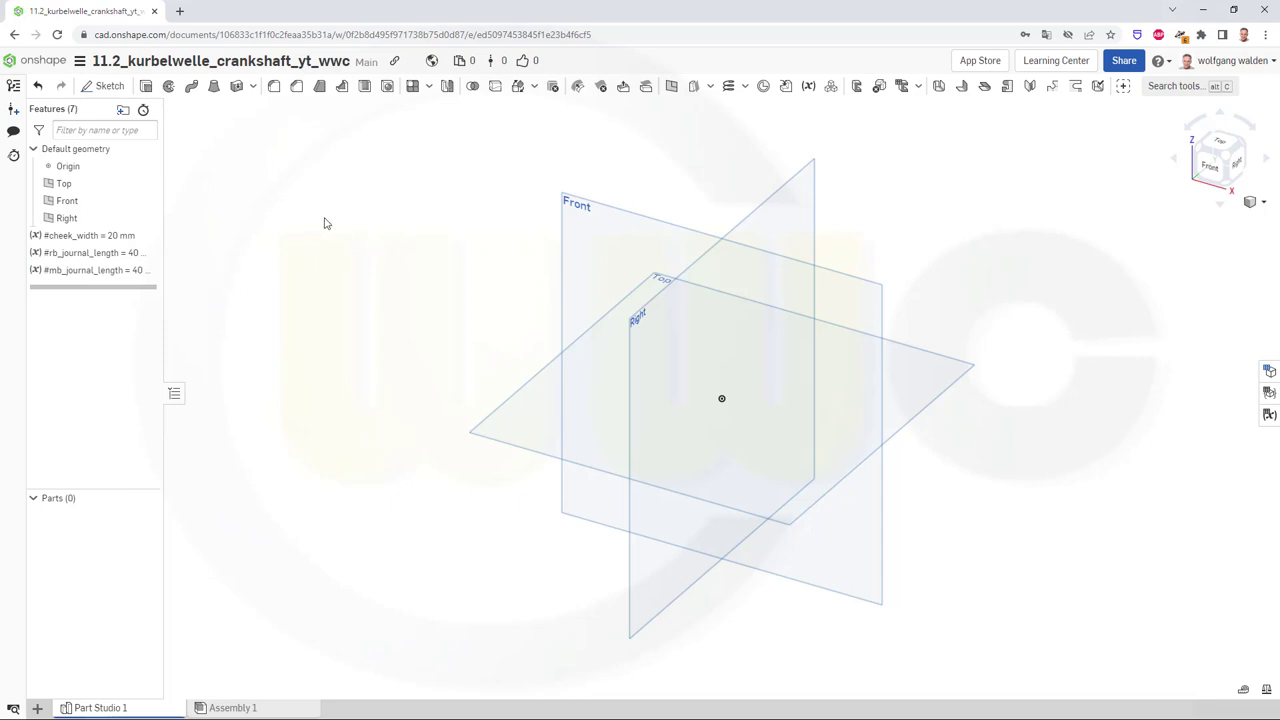
Add another length variable and name it segement_length
left_click(809, 87)
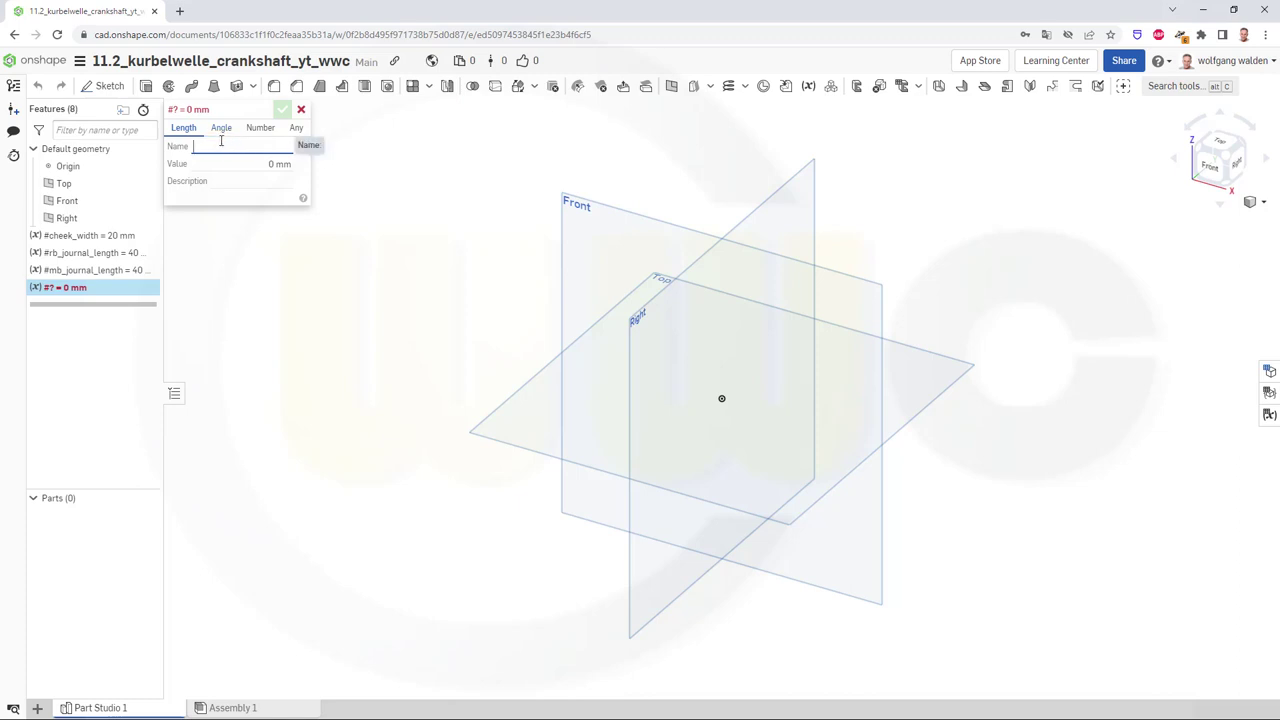
type("segement")
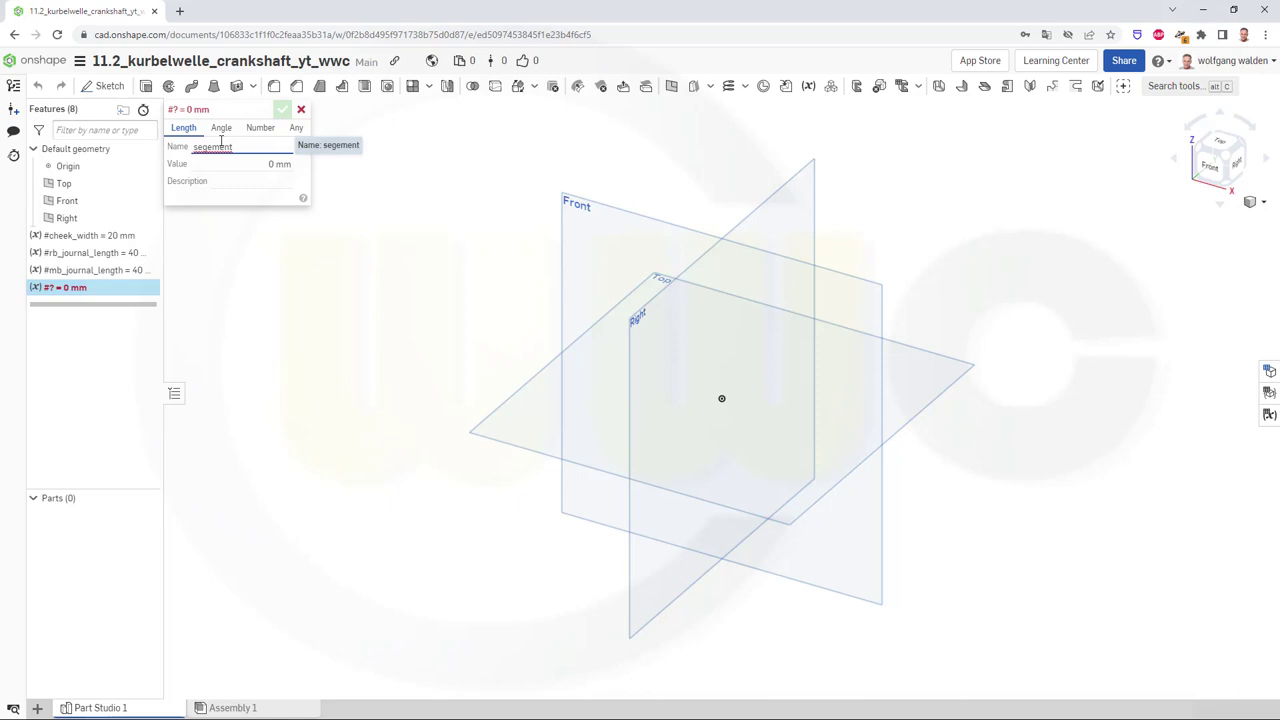
type("_lewng")
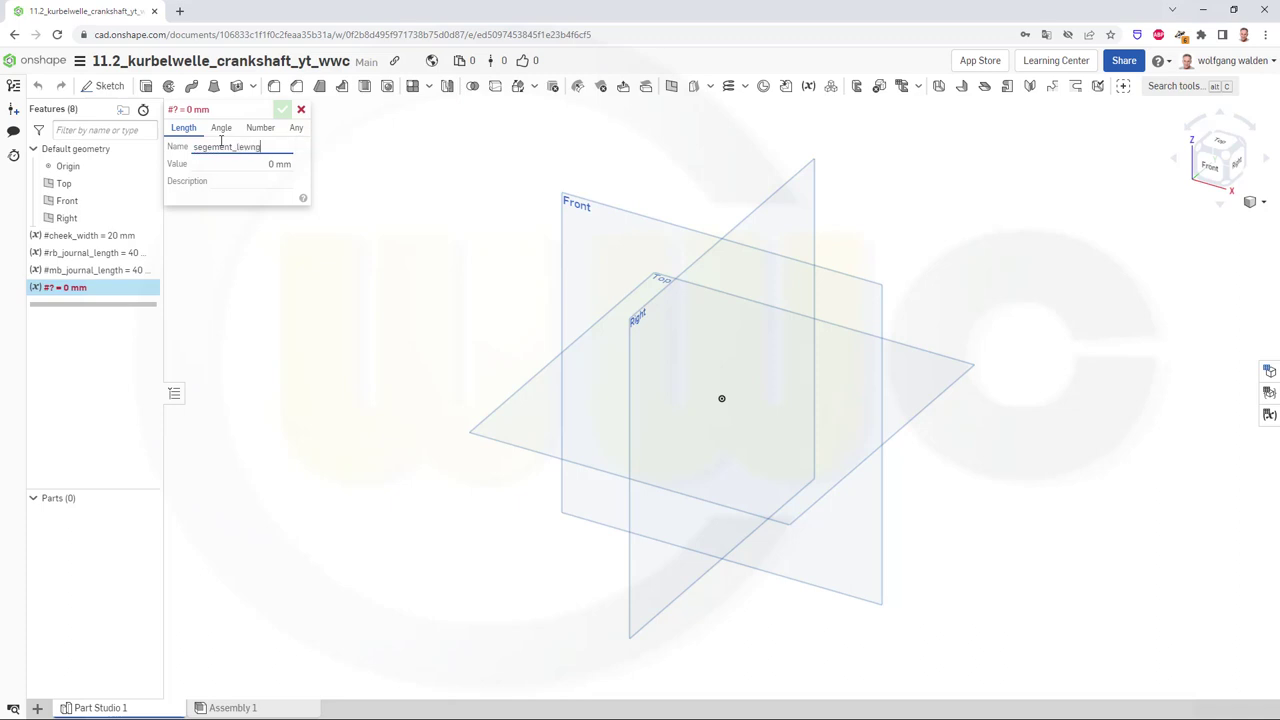
key("BackSpace")
key("BackSpace")
key("BackSpace")
key("BackSpace")
key("BackSpace")
type("ngth")
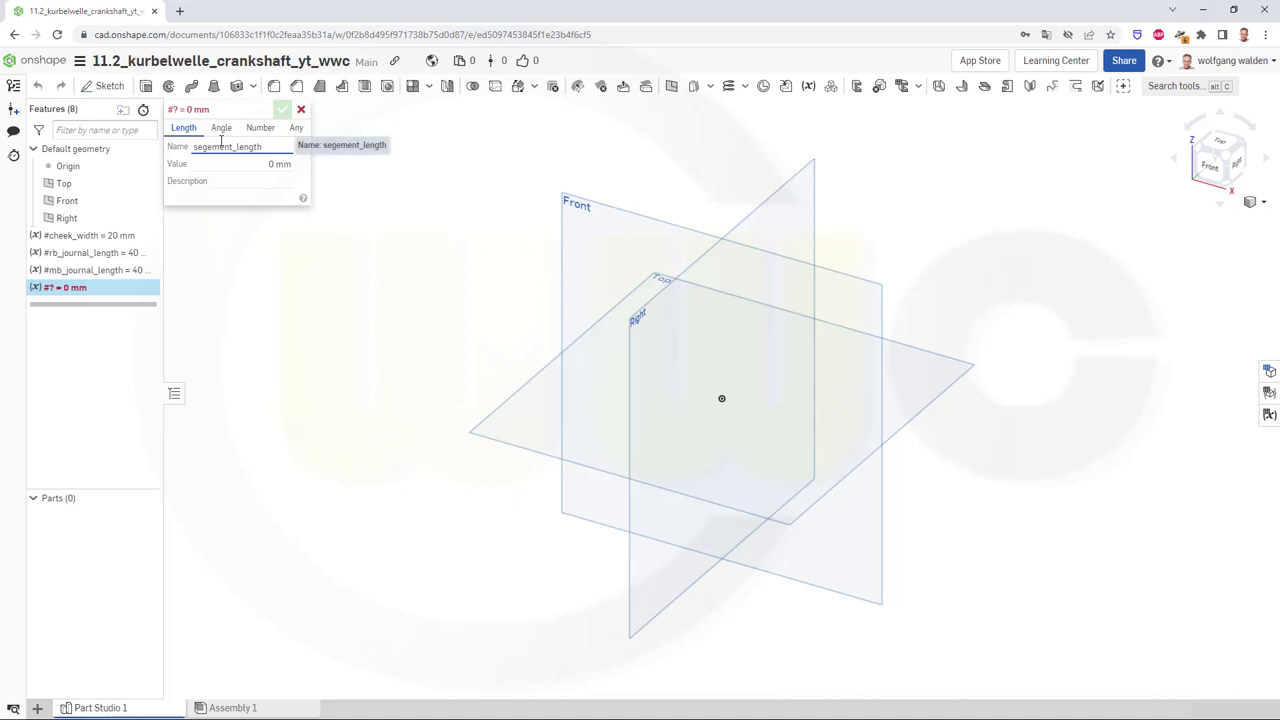
Define segement_length as 2*#cheek_width+#rb_journal_length+#mb_journal_length, and widen the feature list so full variable values fit
left_click(233, 163)
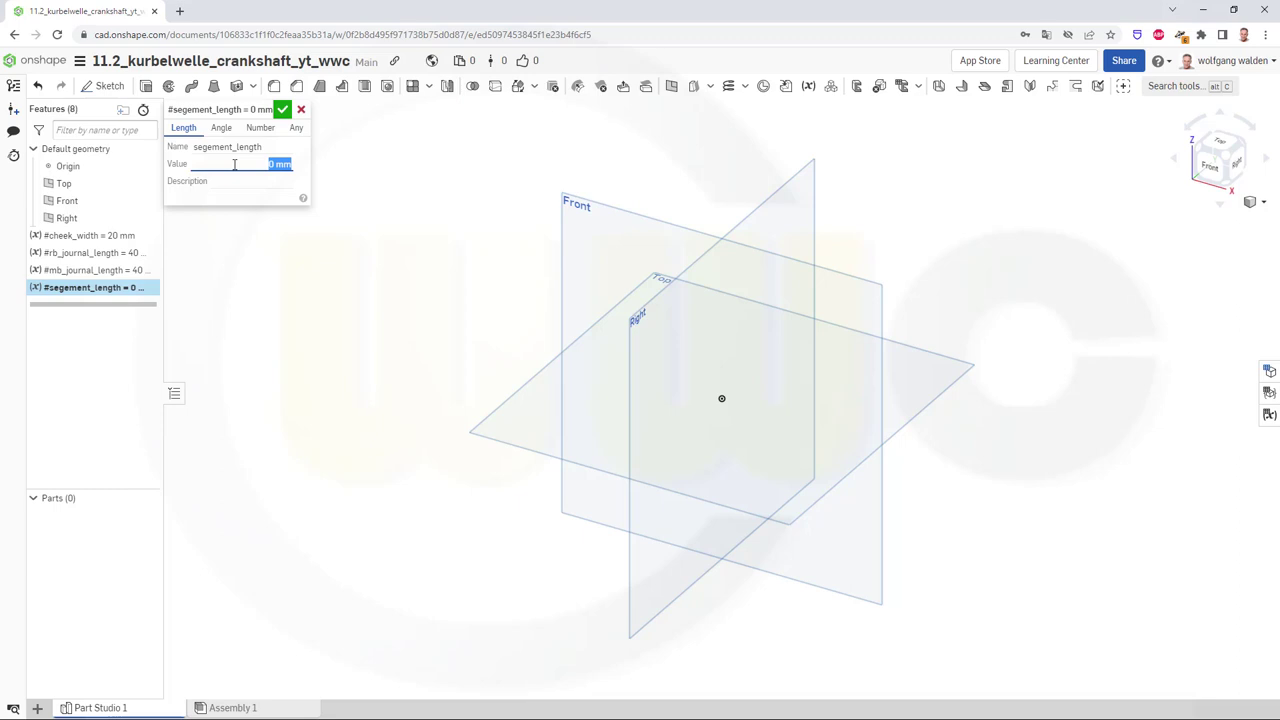
type("2*c")
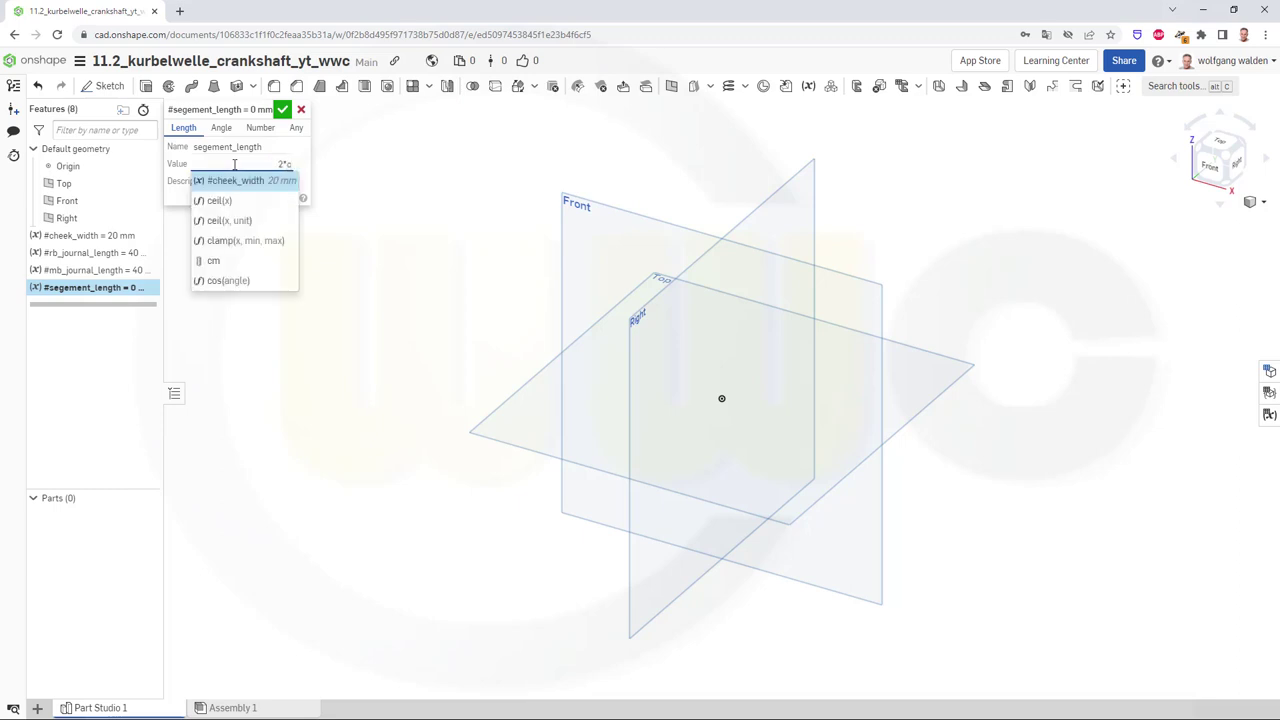
left_click(255, 181)
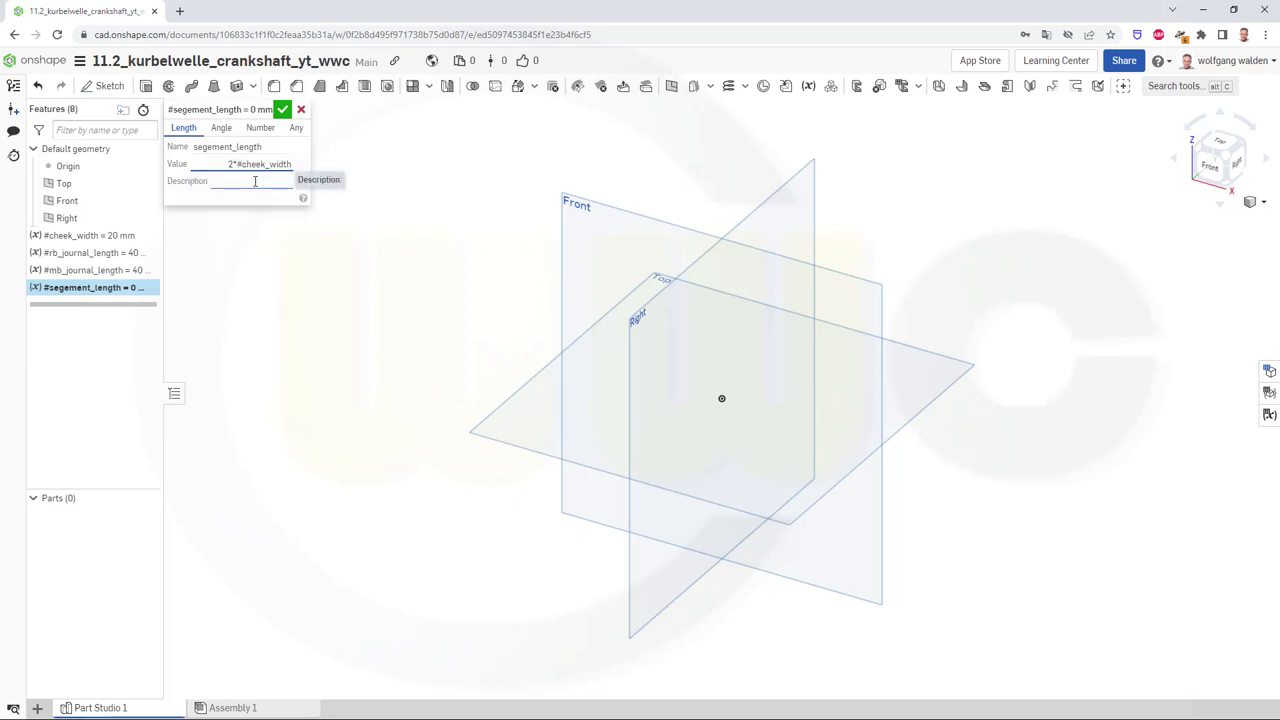
type("+#")
type("r")
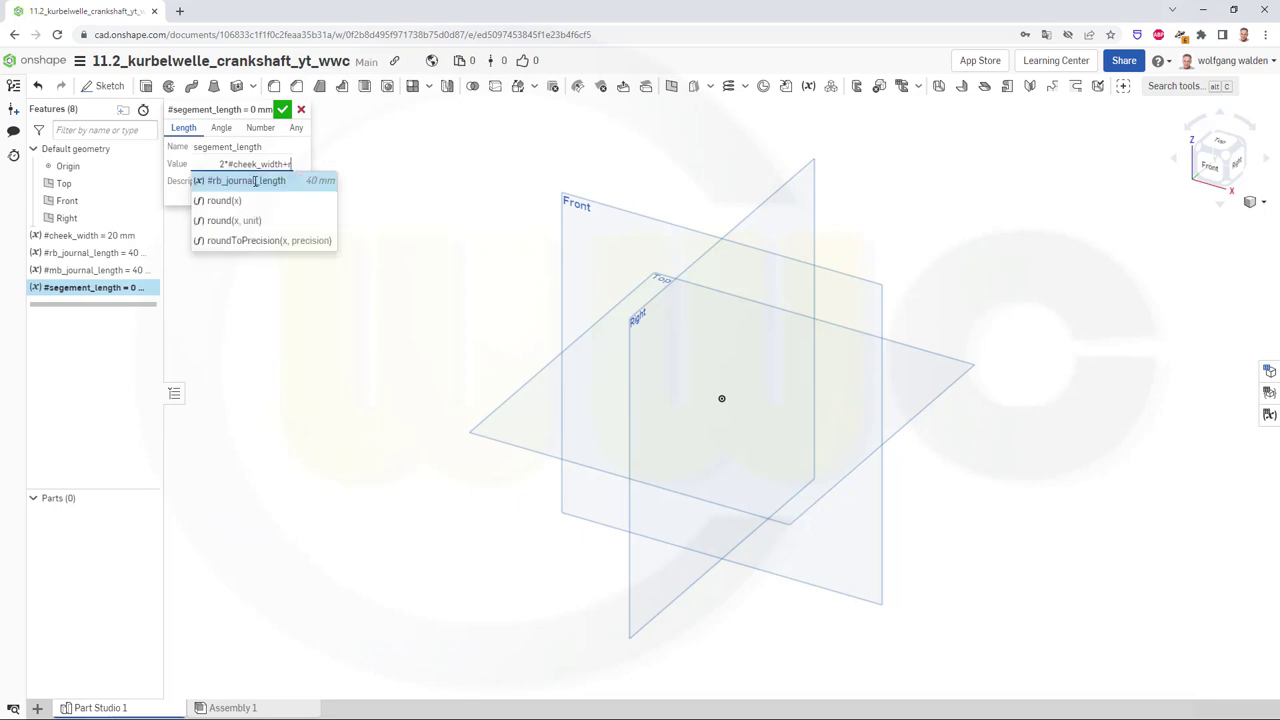
type("b")
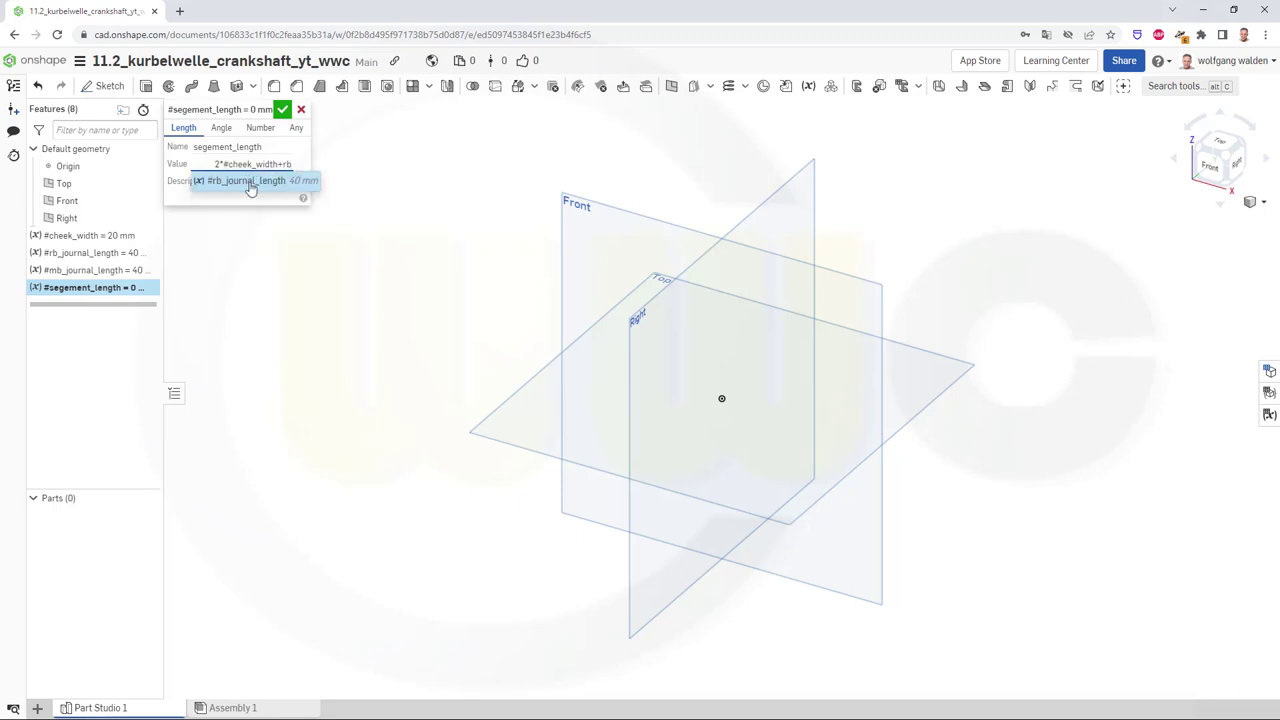
left_click(255, 181)
type("+#rb_journal_length+")
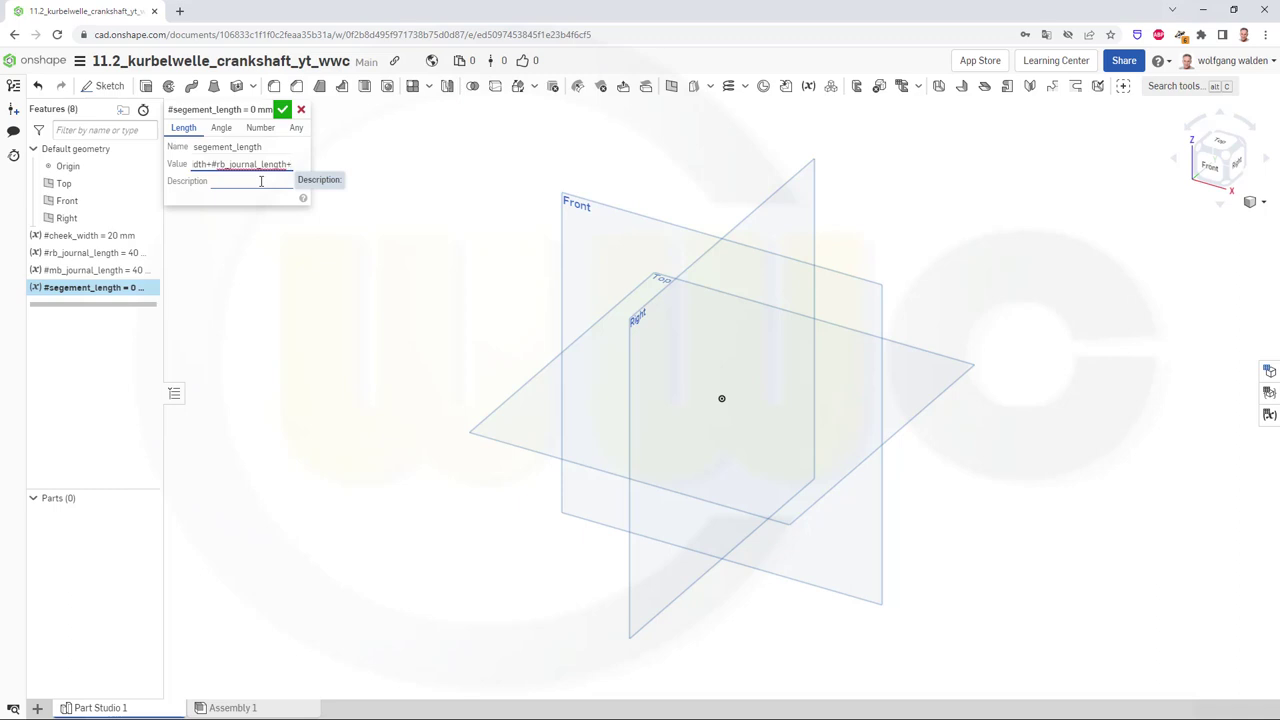
type("mb")
left_click(255, 181)
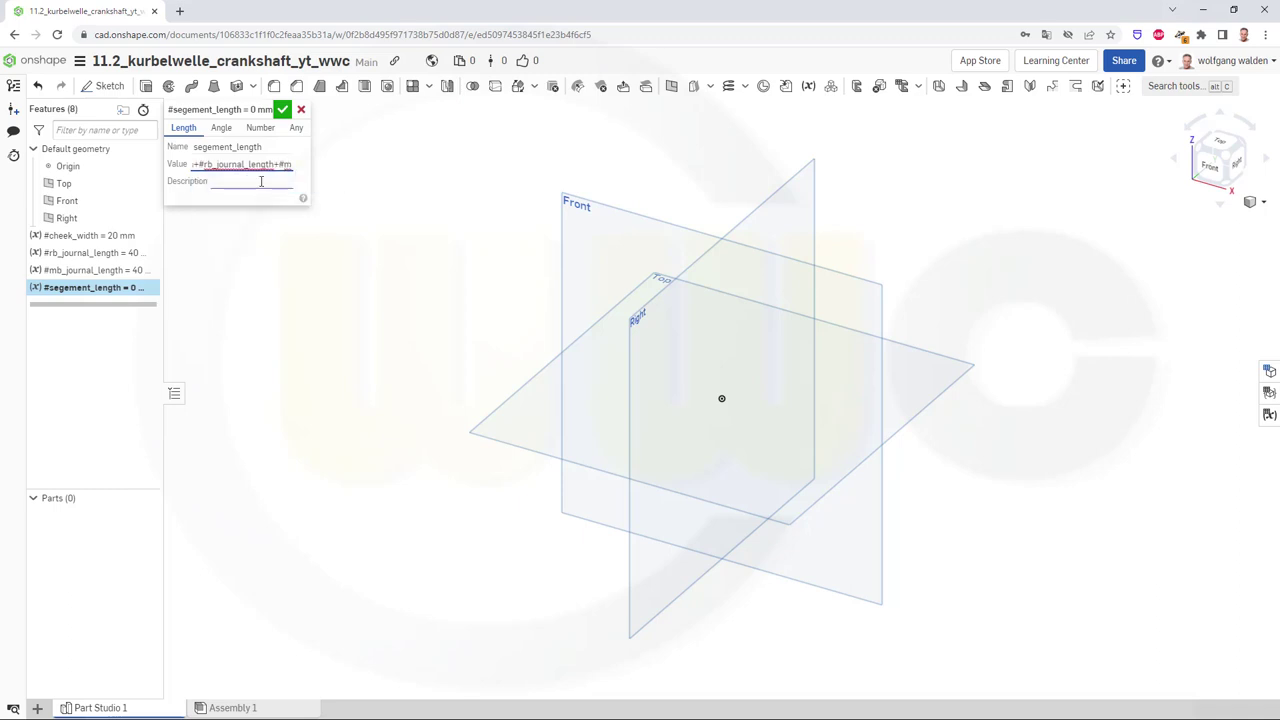
left_click(283, 110)
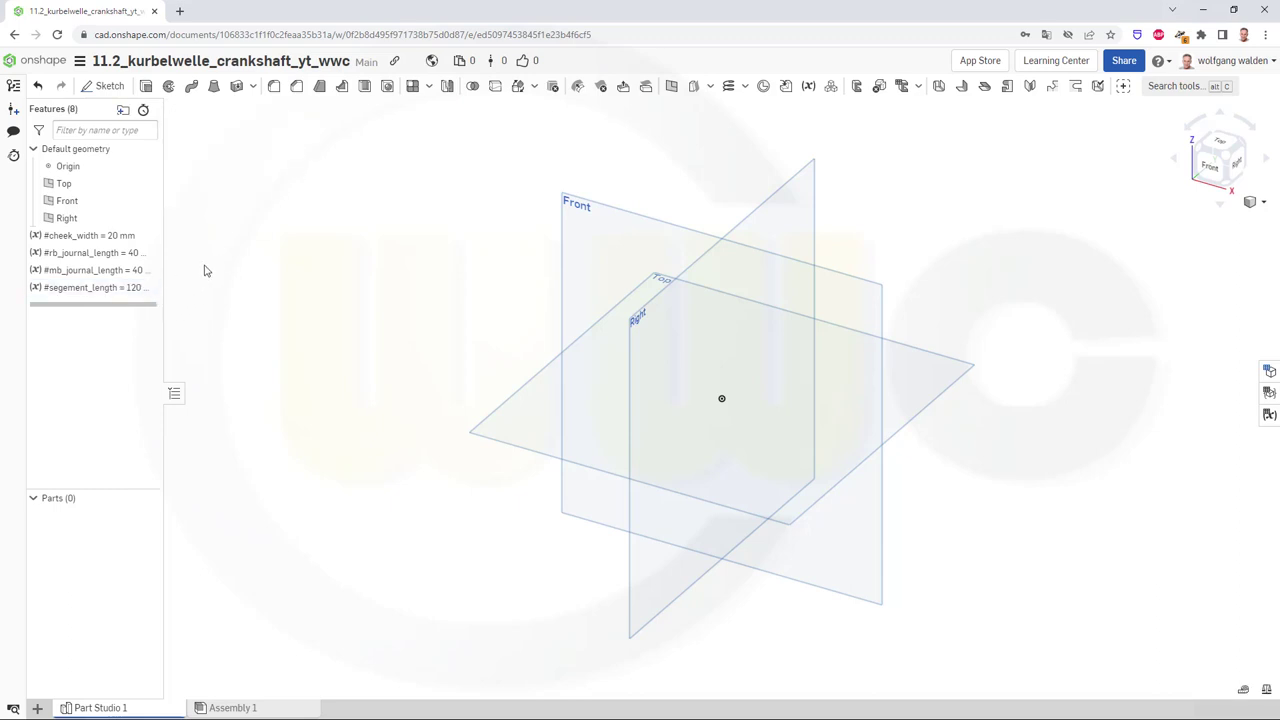
left_click_drag(164, 243, 184, 240)
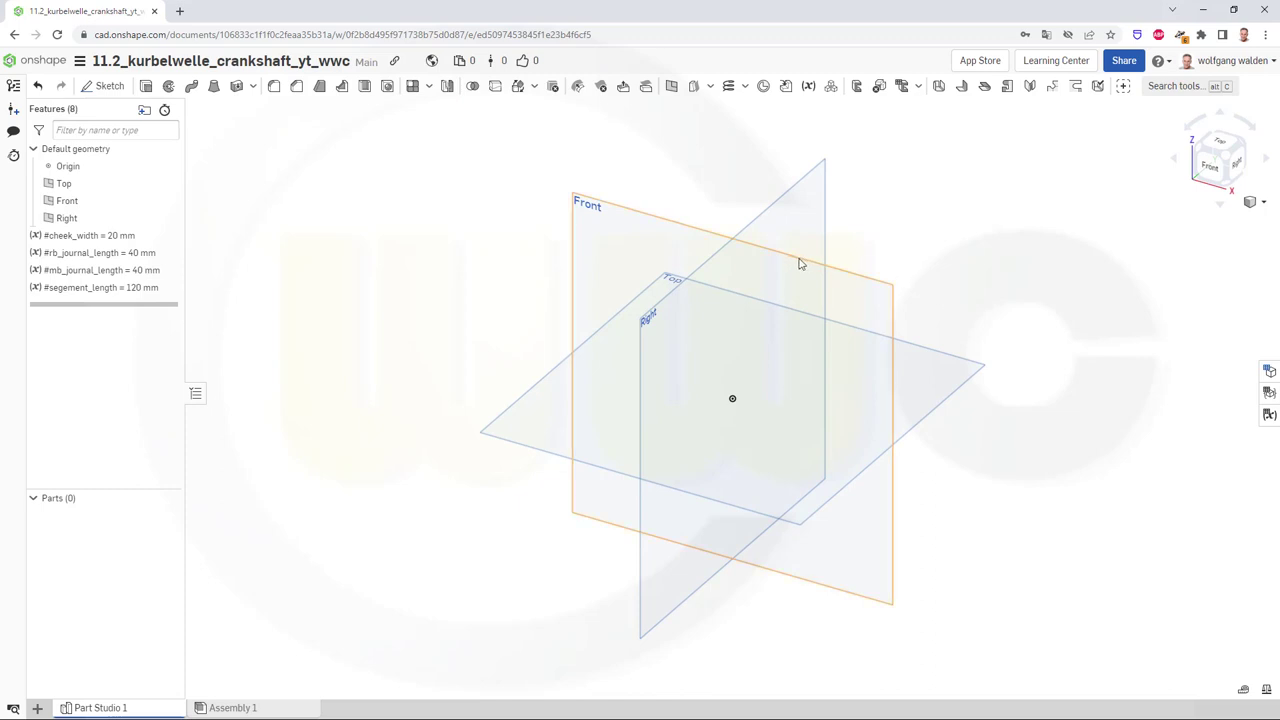
Start a sketch on the Front plane and draw a line about 87 mm long from the origin along the X direction
left_click(110, 87)
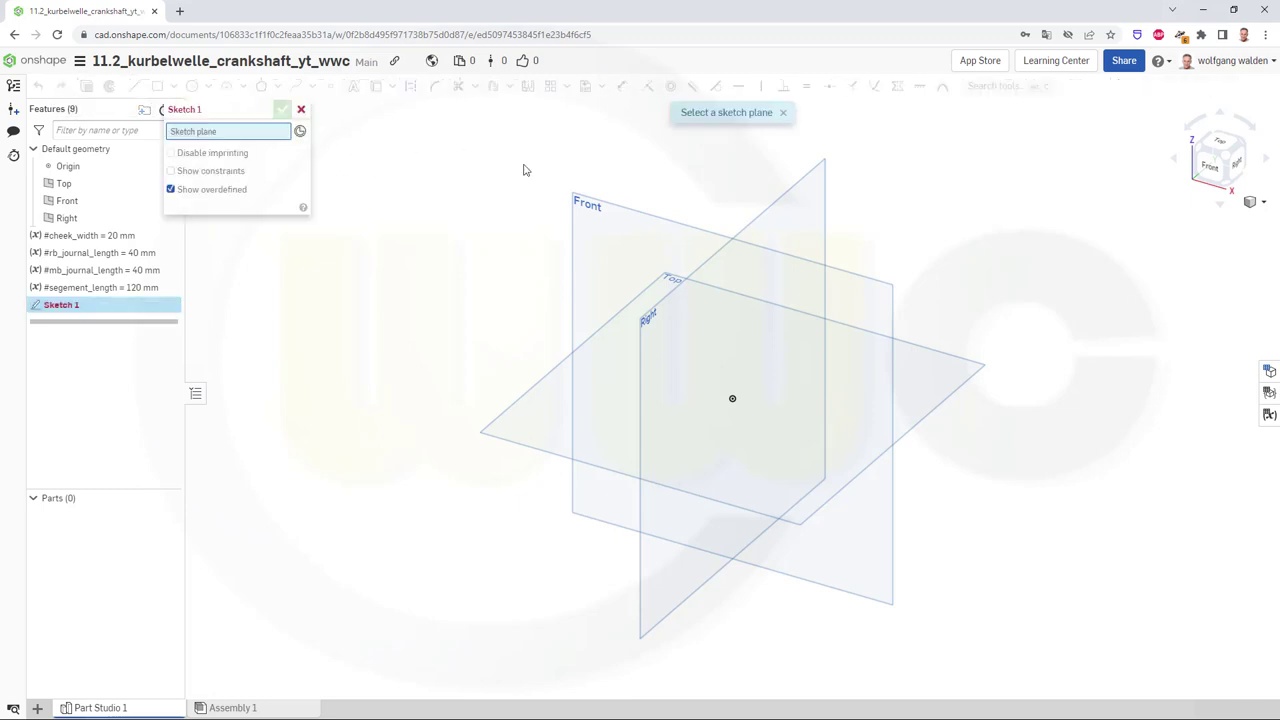
left_click(800, 264)
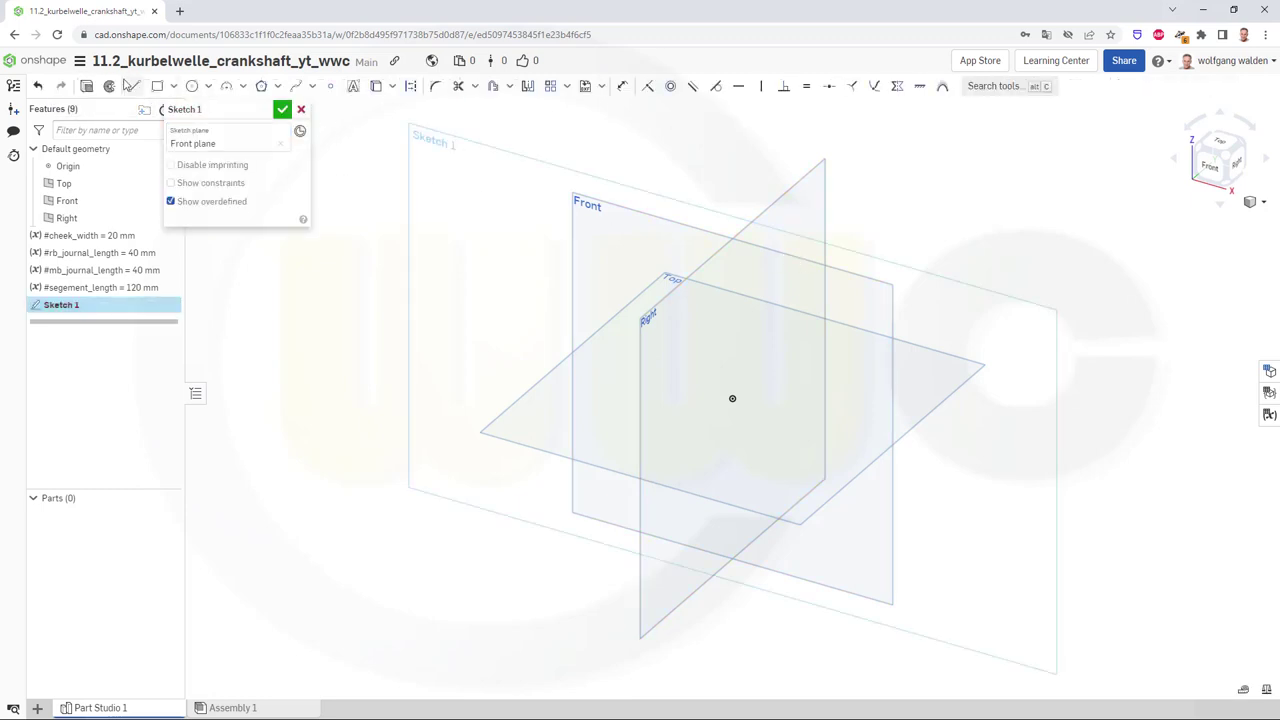
left_click(134, 86)
left_click(732, 399)
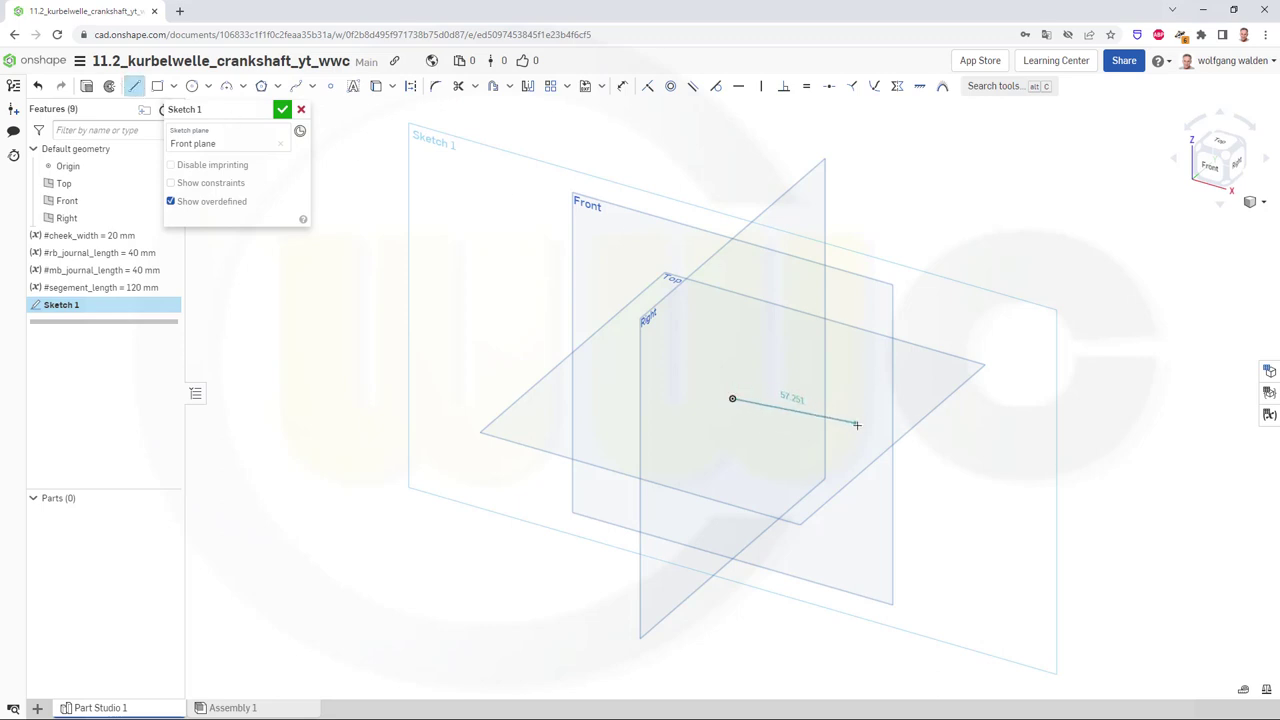
left_click(918, 452)
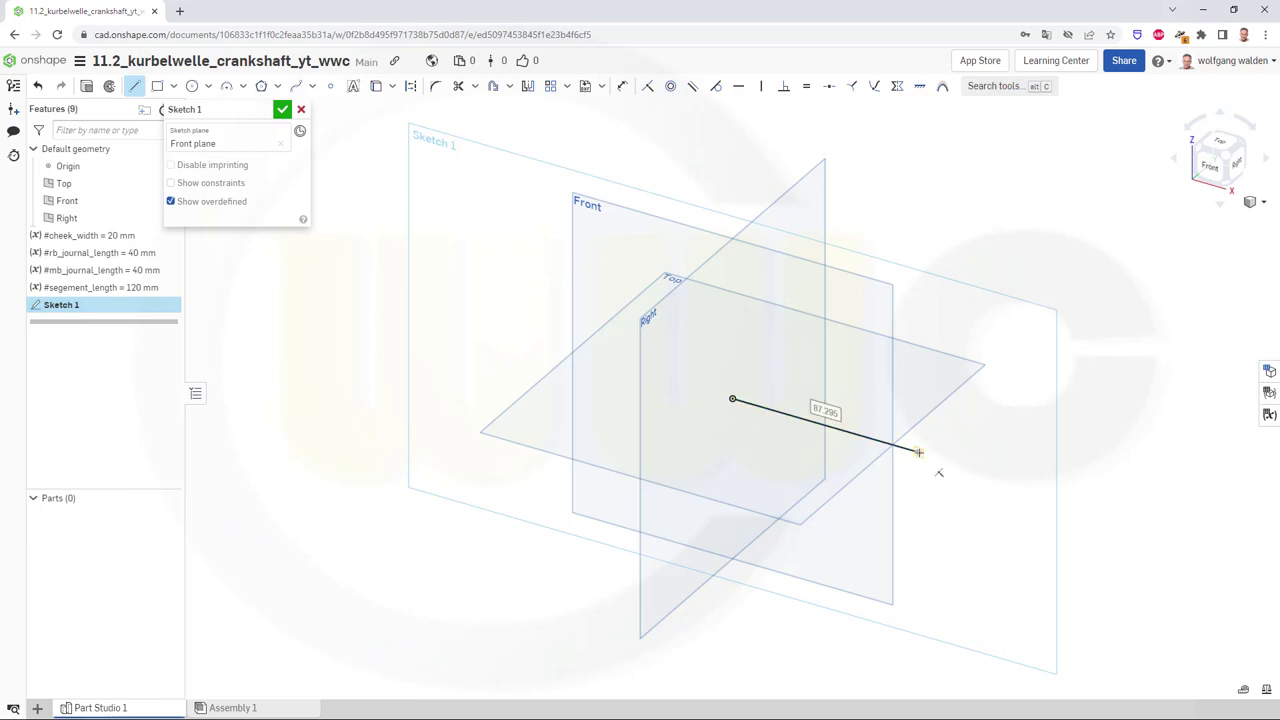
Set the line's length to 5*#segement_length and finish the sketch
type("5")
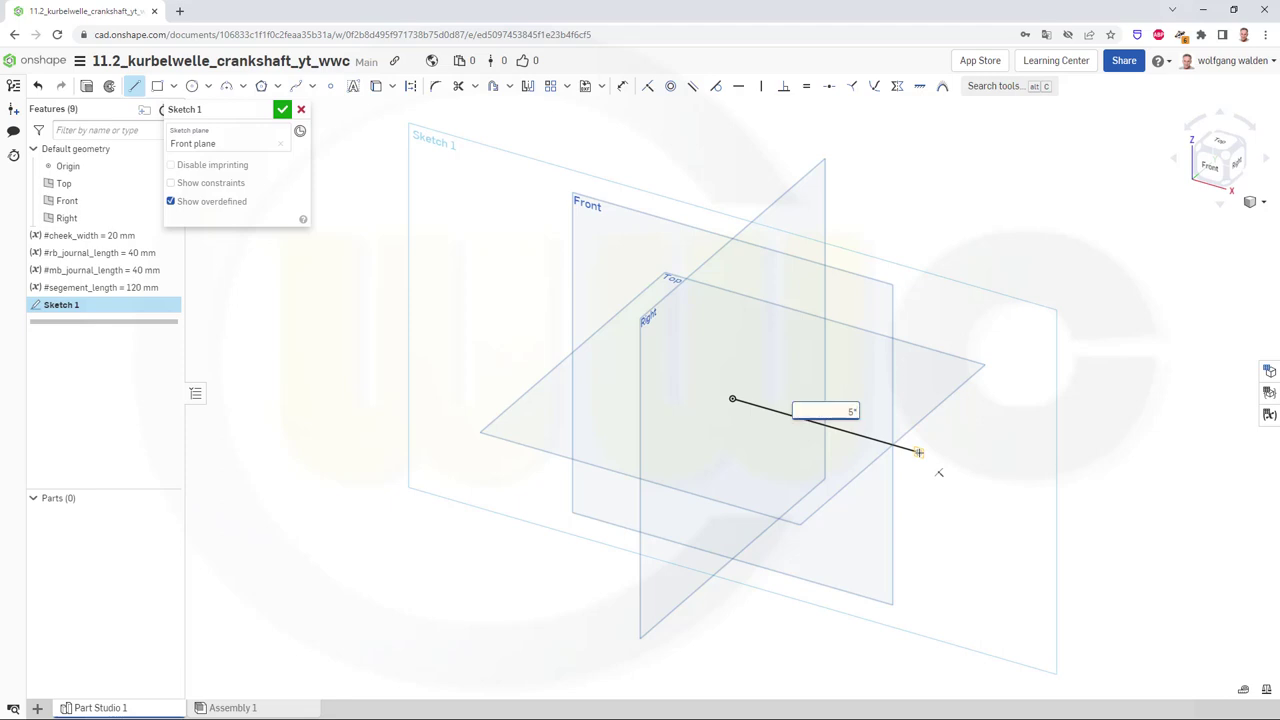
type("*se")
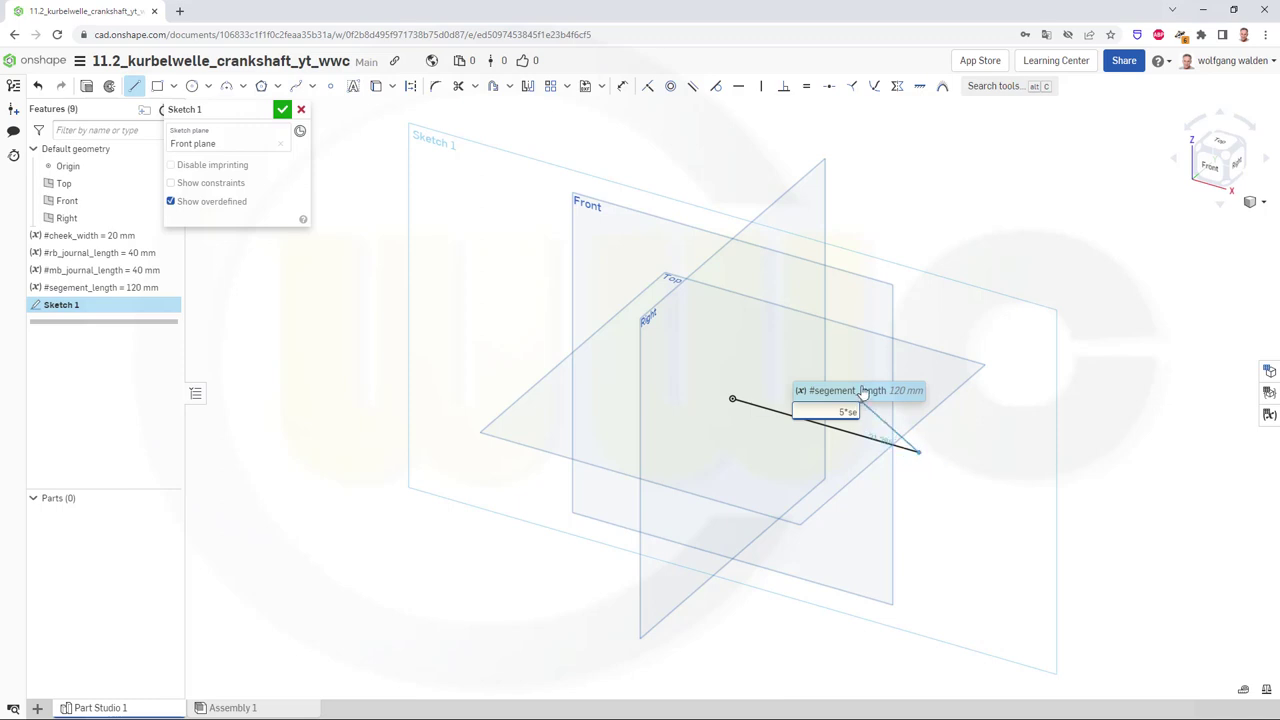
left_click(863, 392)
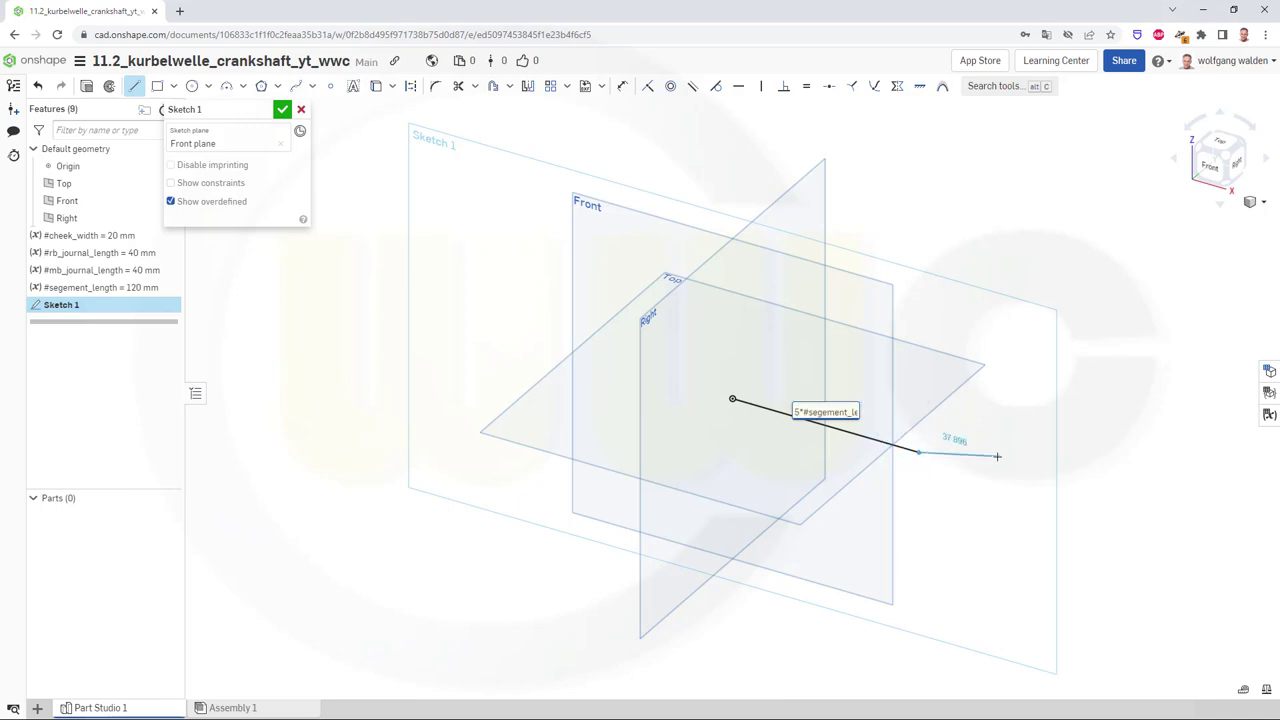
key("Return")
key("Escape")
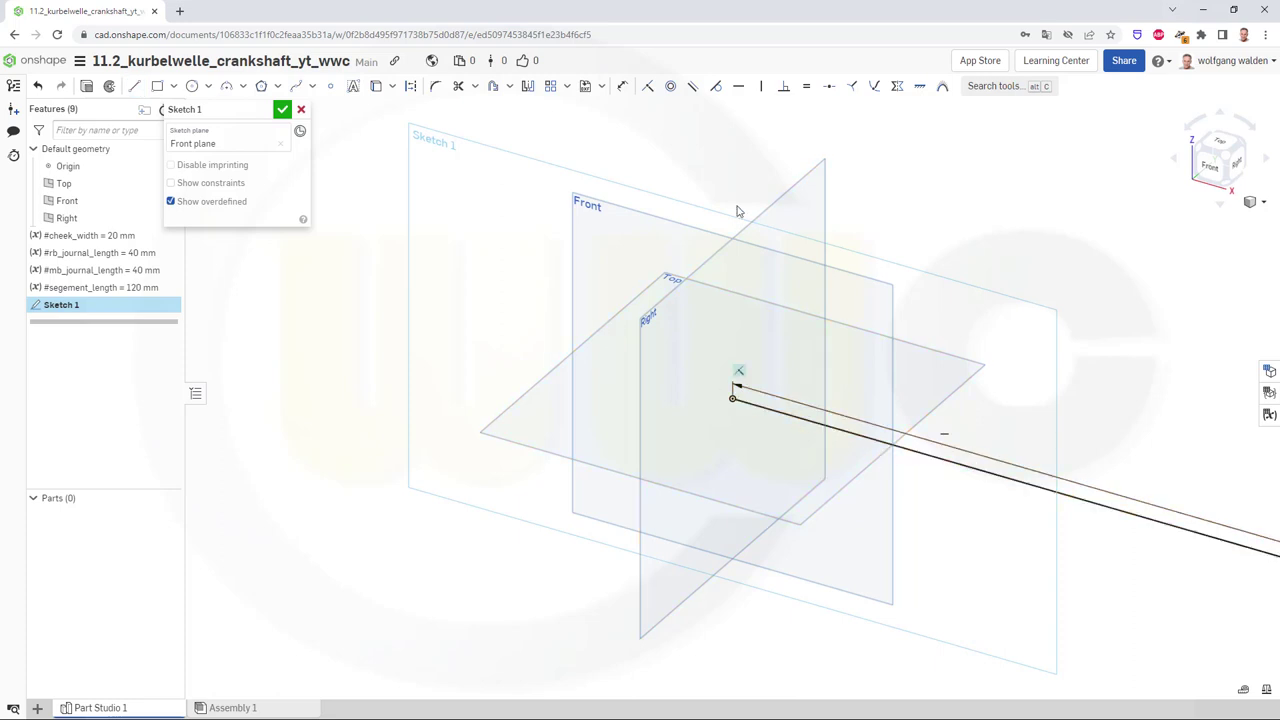
left_click(282, 109)
Start a new sketch on the Right plane and view it straight on from the right
scroll(997, 343, "down", 5)
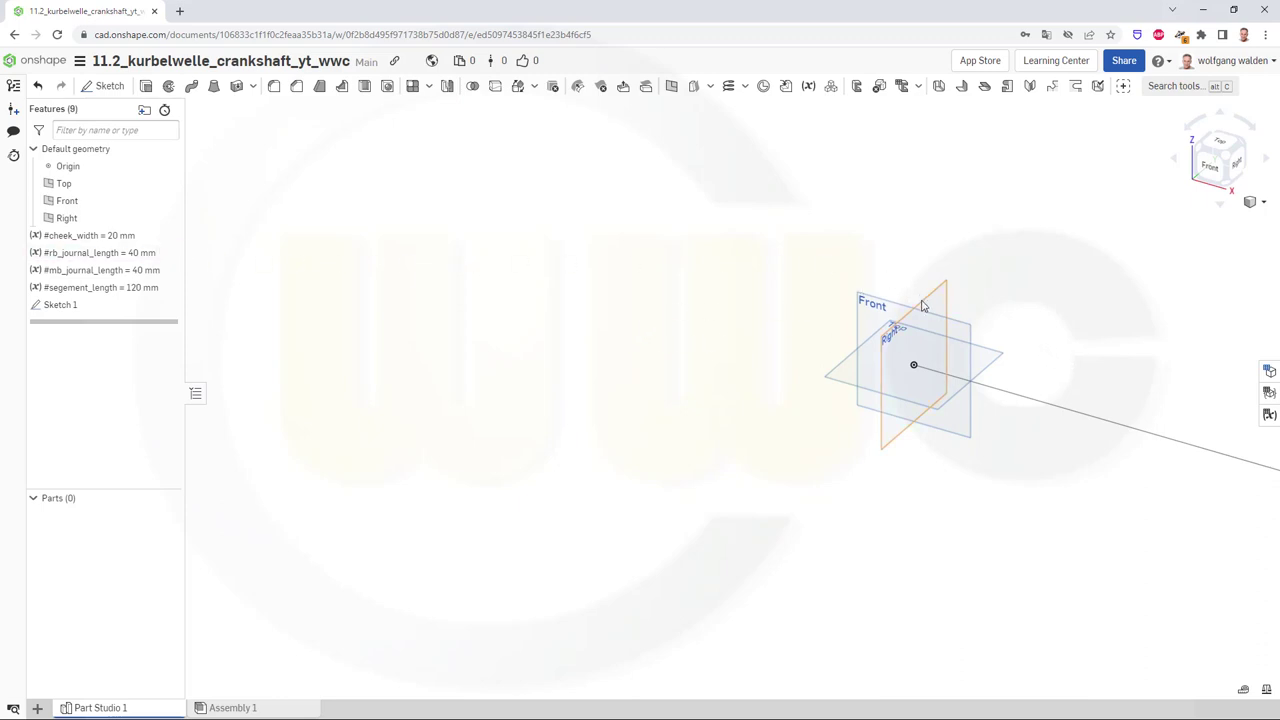
left_click(108, 86)
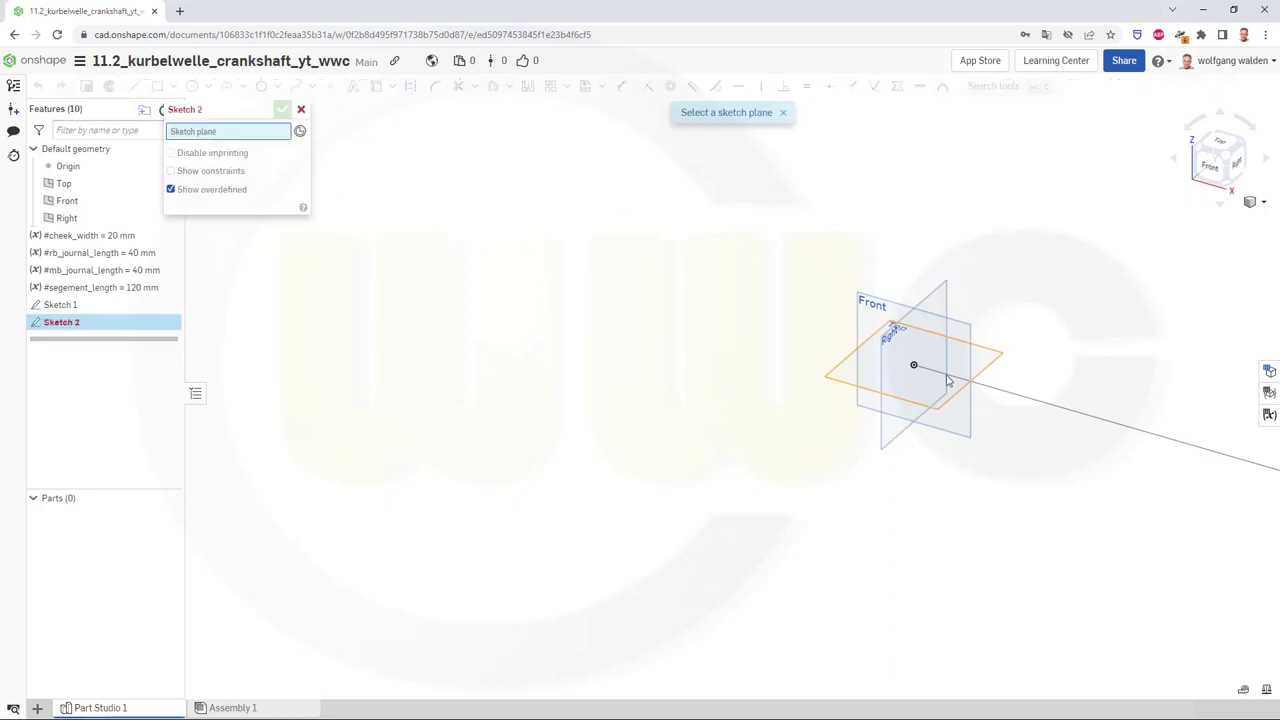
left_click(884, 380)
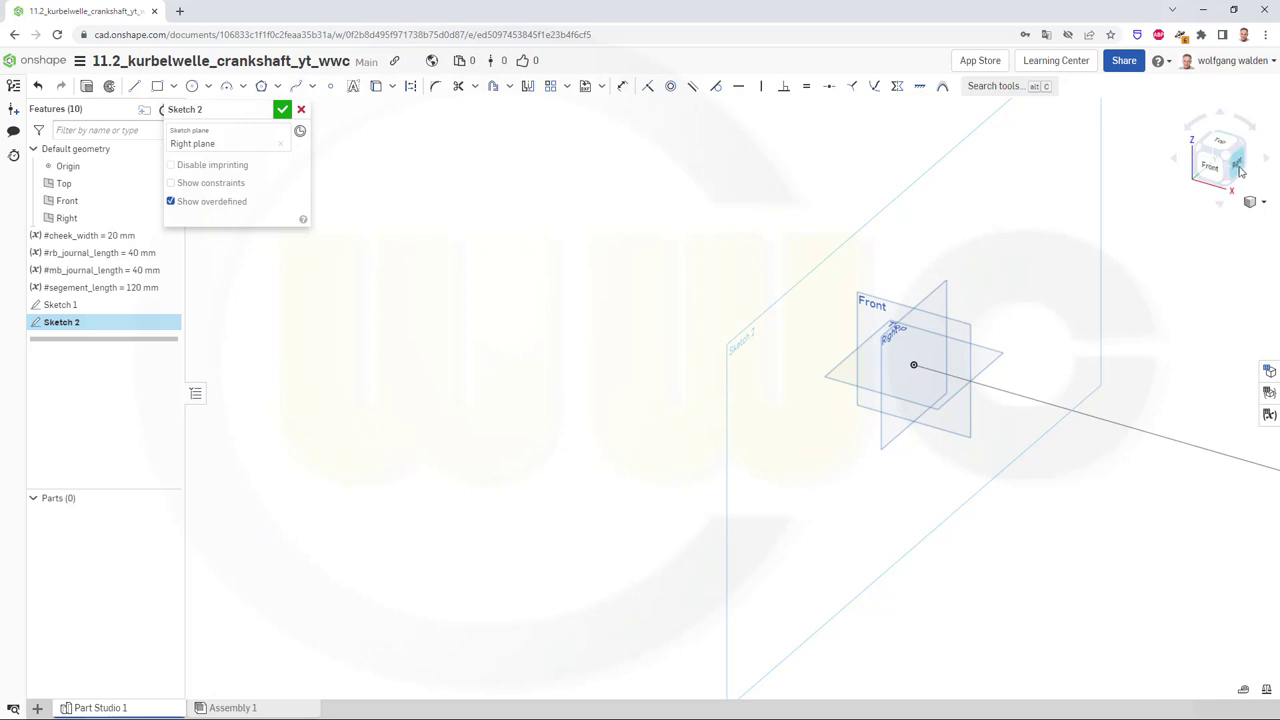
left_click(1238, 170)
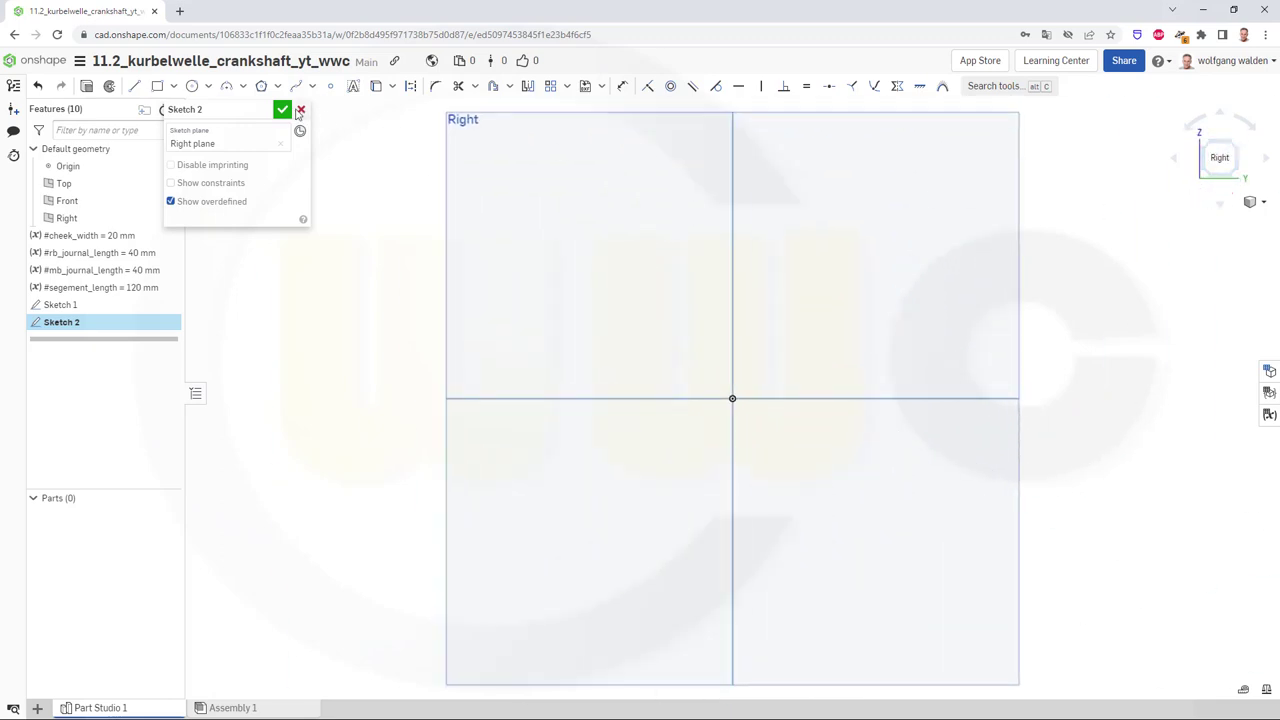
Draw a circle of 80 mm diameter centred on the vertical axis above the origin
left_click(191, 86)
left_click(731, 274)
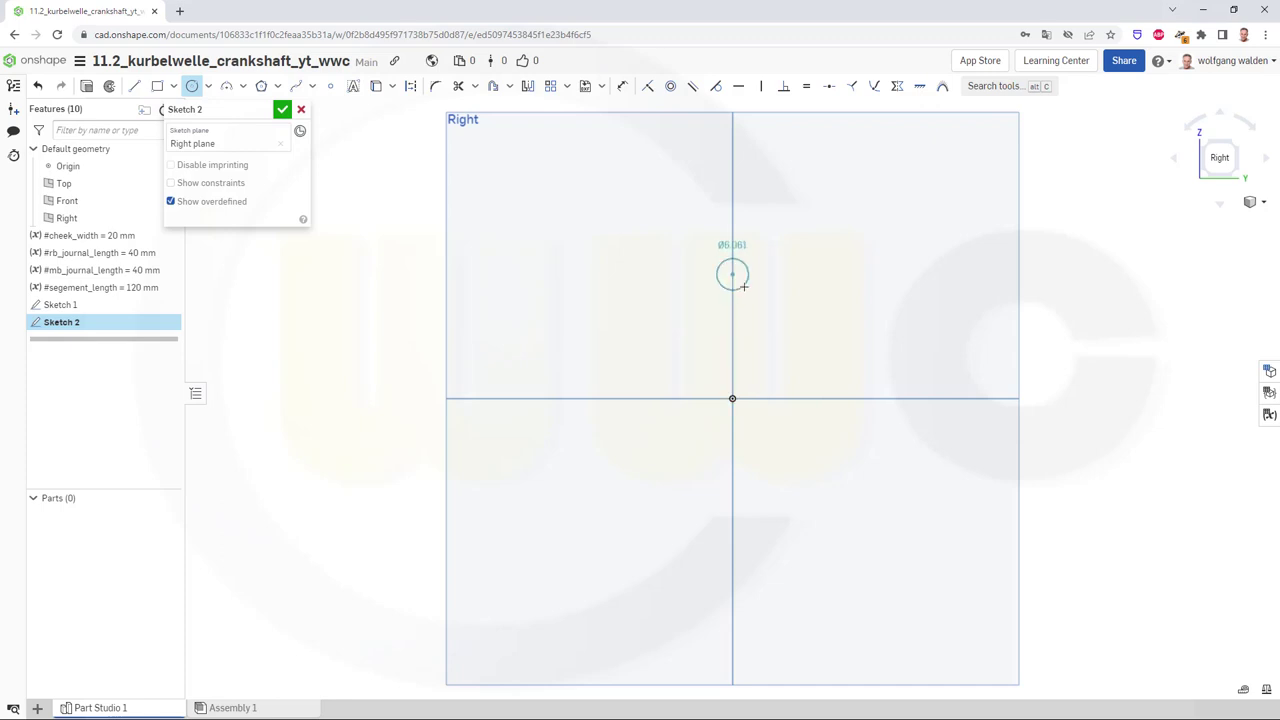
left_click(777, 313)
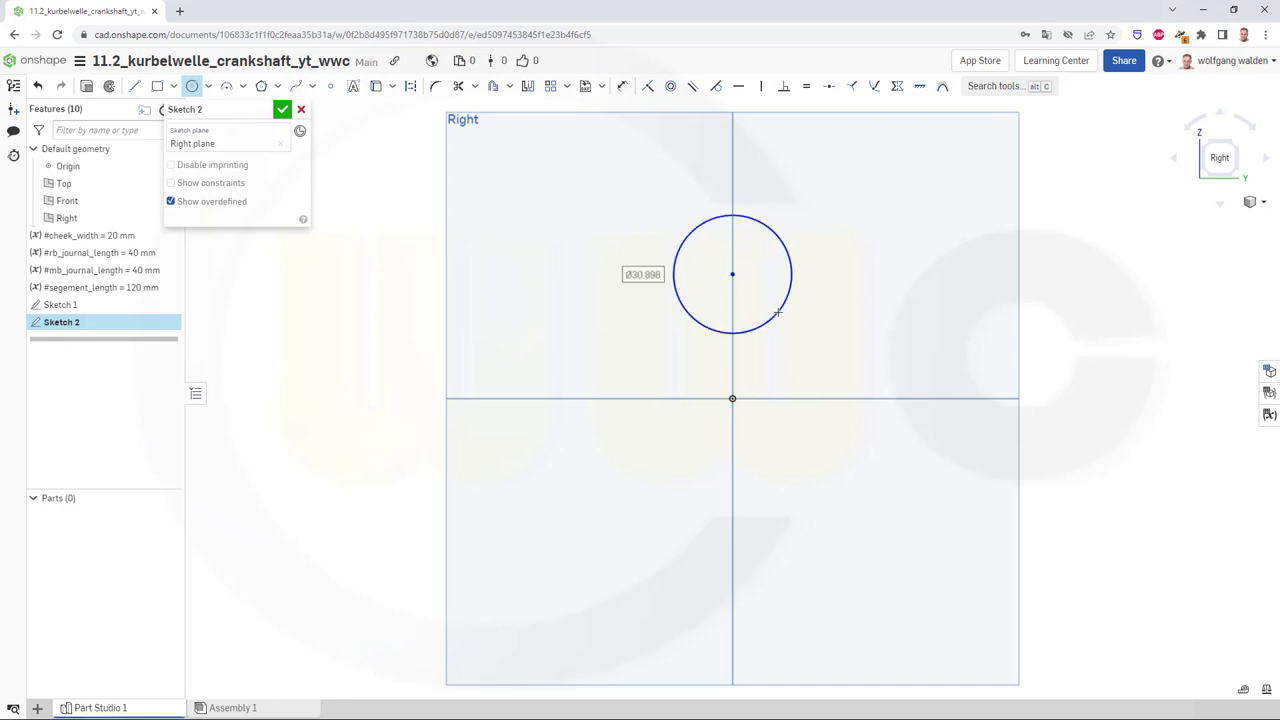
type("80")
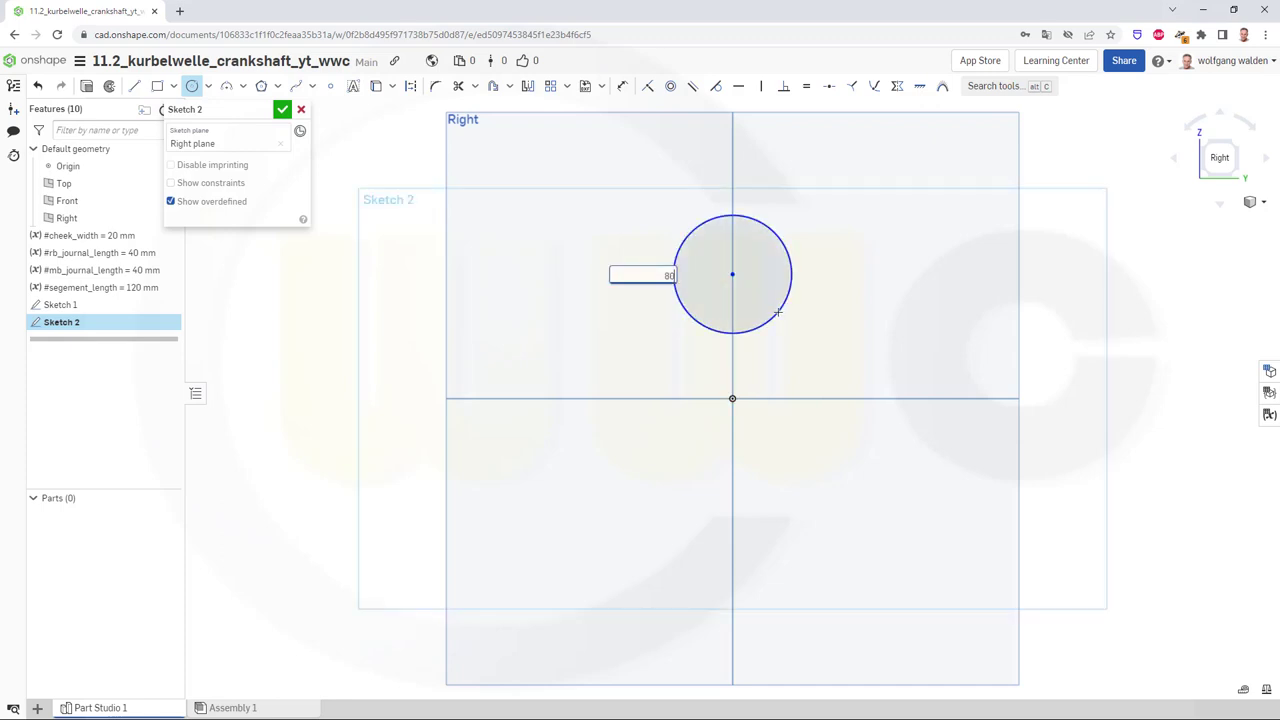
key("Return")
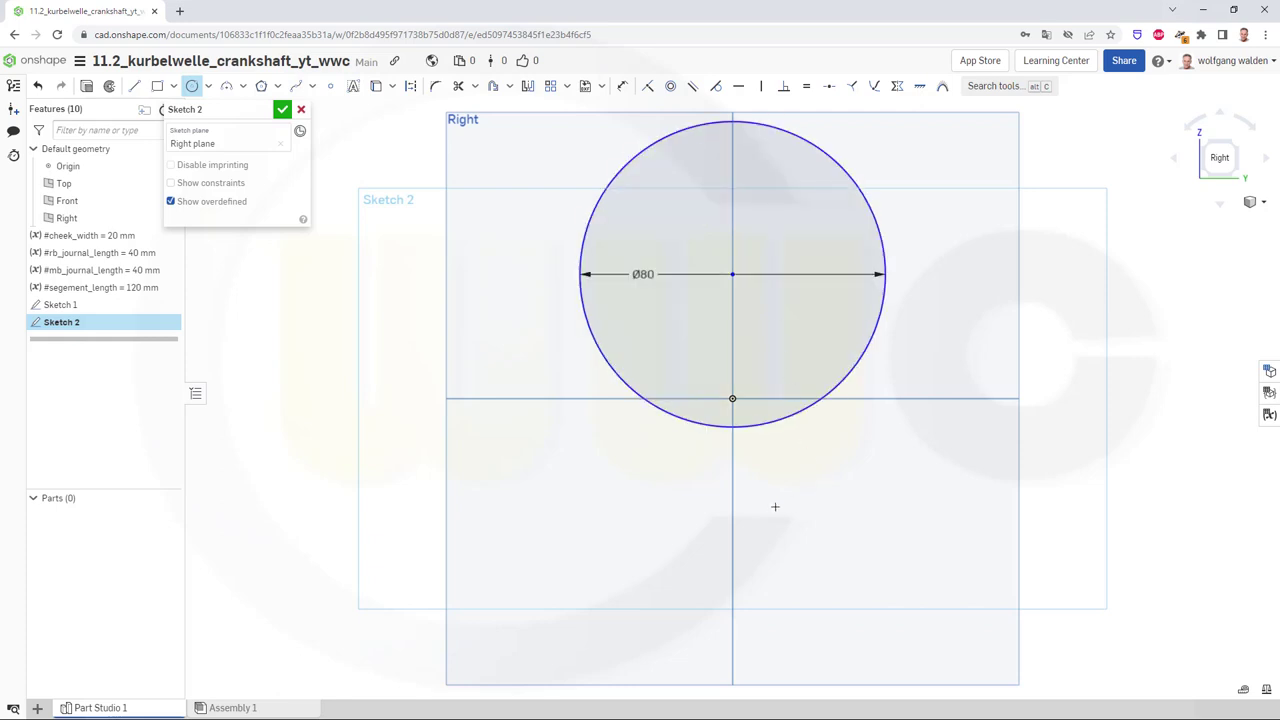
Draw a second circle of 300 mm diameter centred on the vertical axis below the origin
left_click(733, 526)
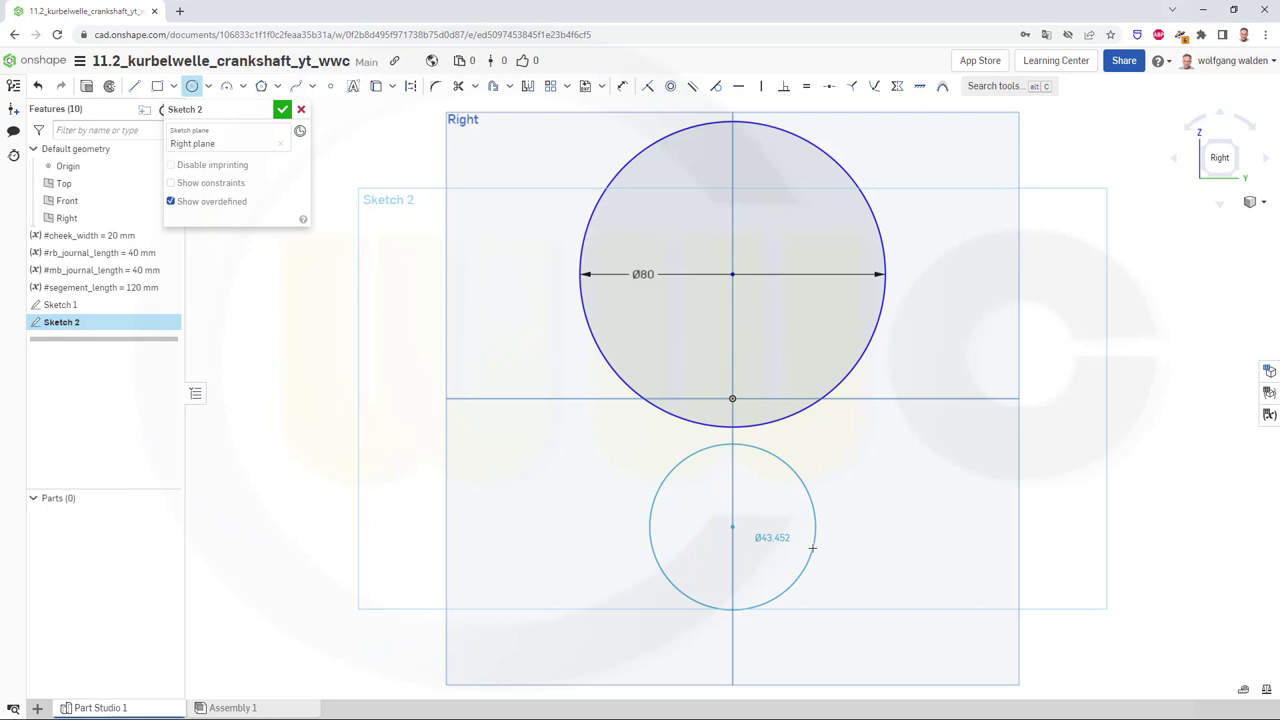
left_click(818, 545)
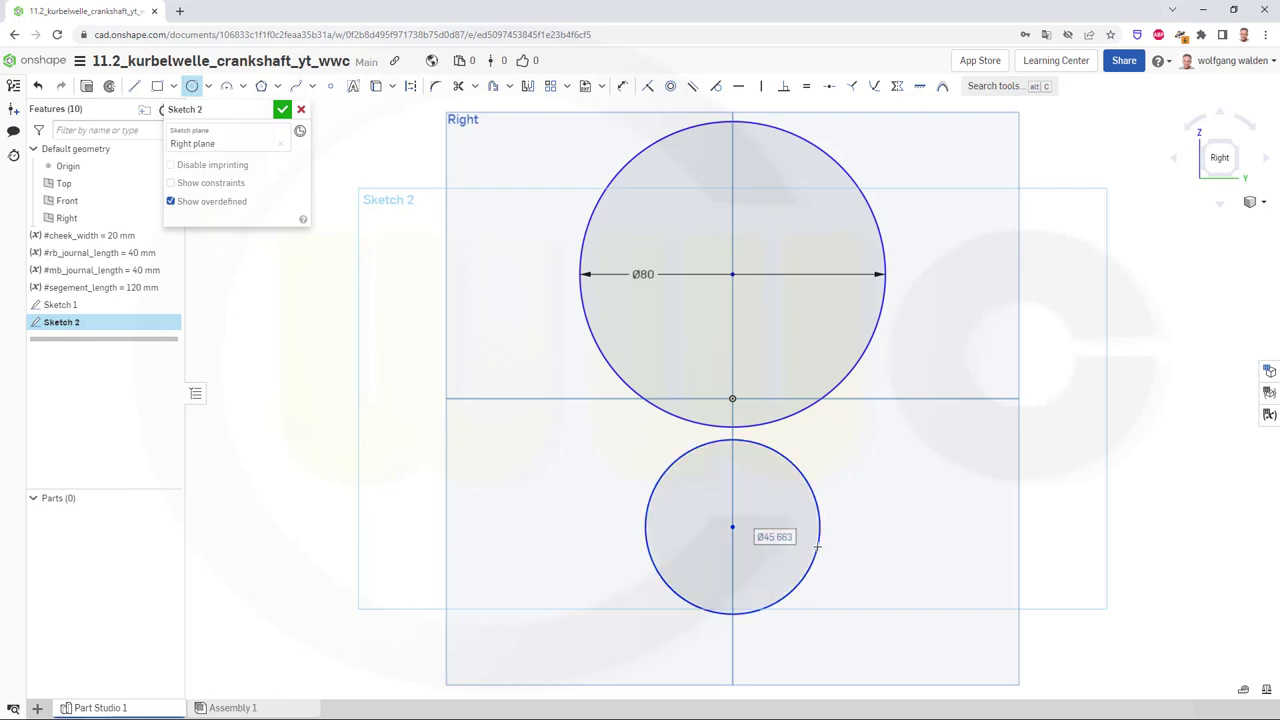
type("300")
key("Return")
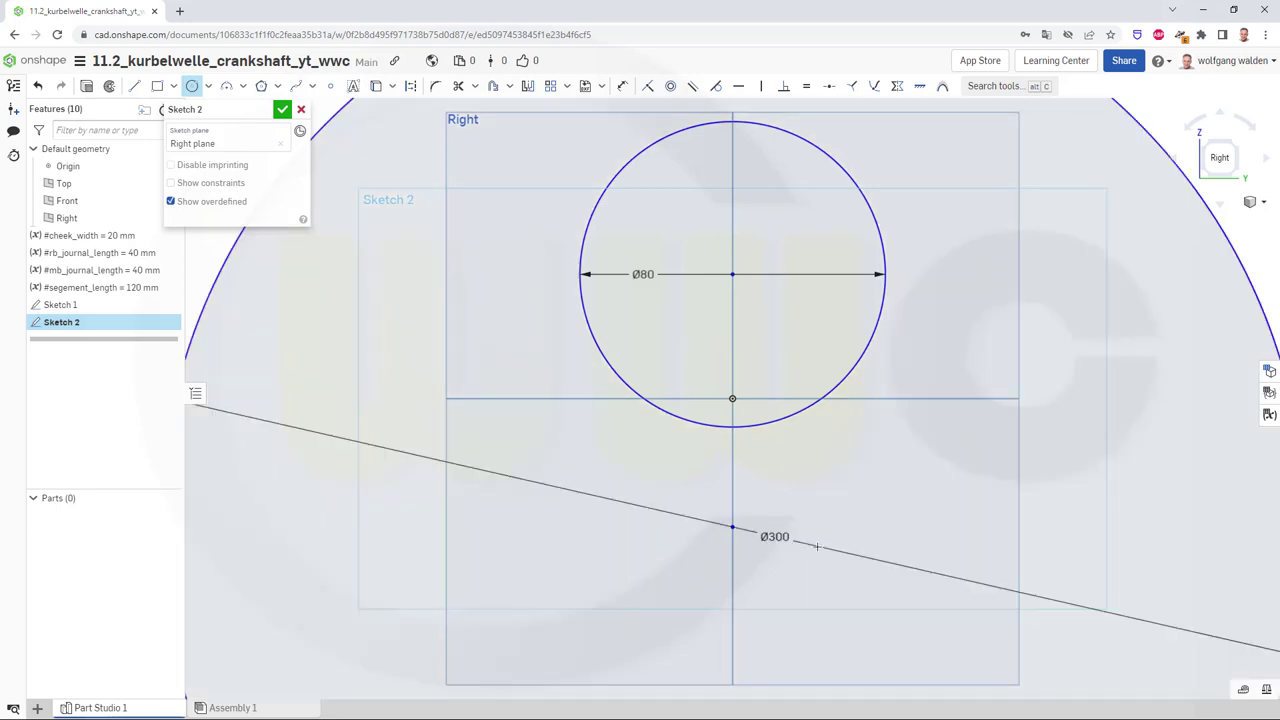
key("Escape")
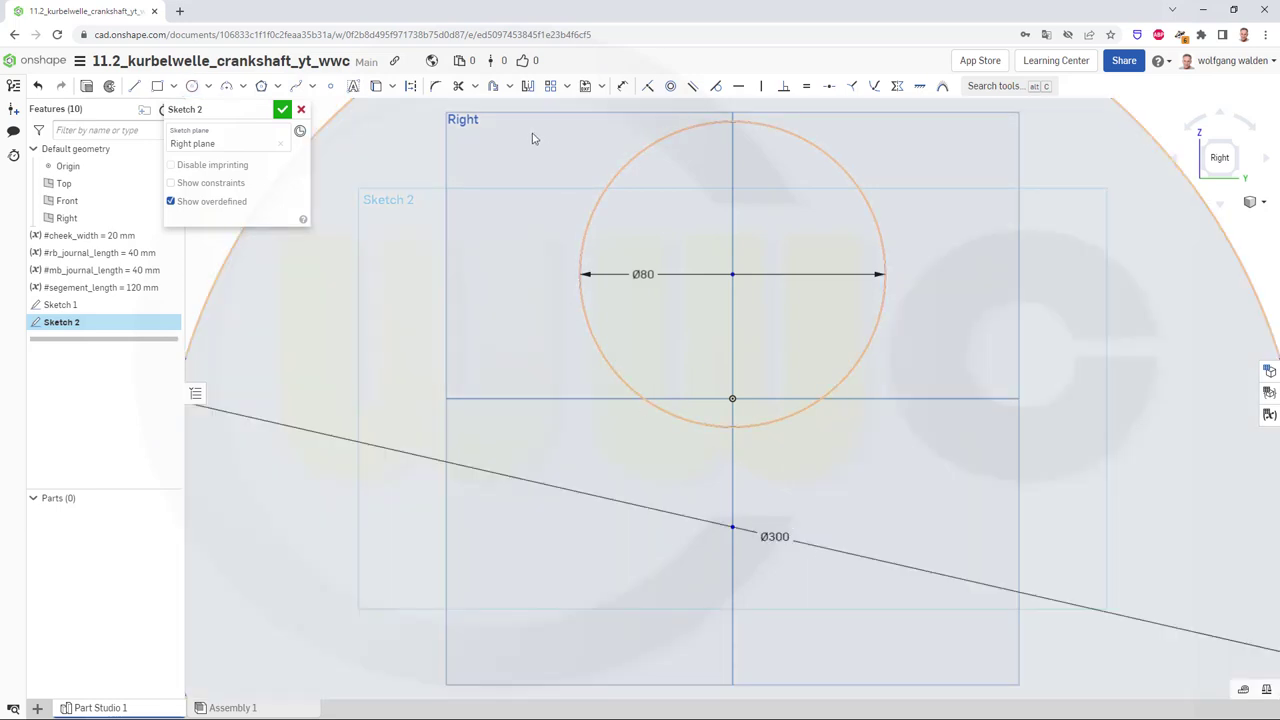
Dimension the distance from the 80 mm circle's centre to the origin as 40 mm
left_click(623, 87)
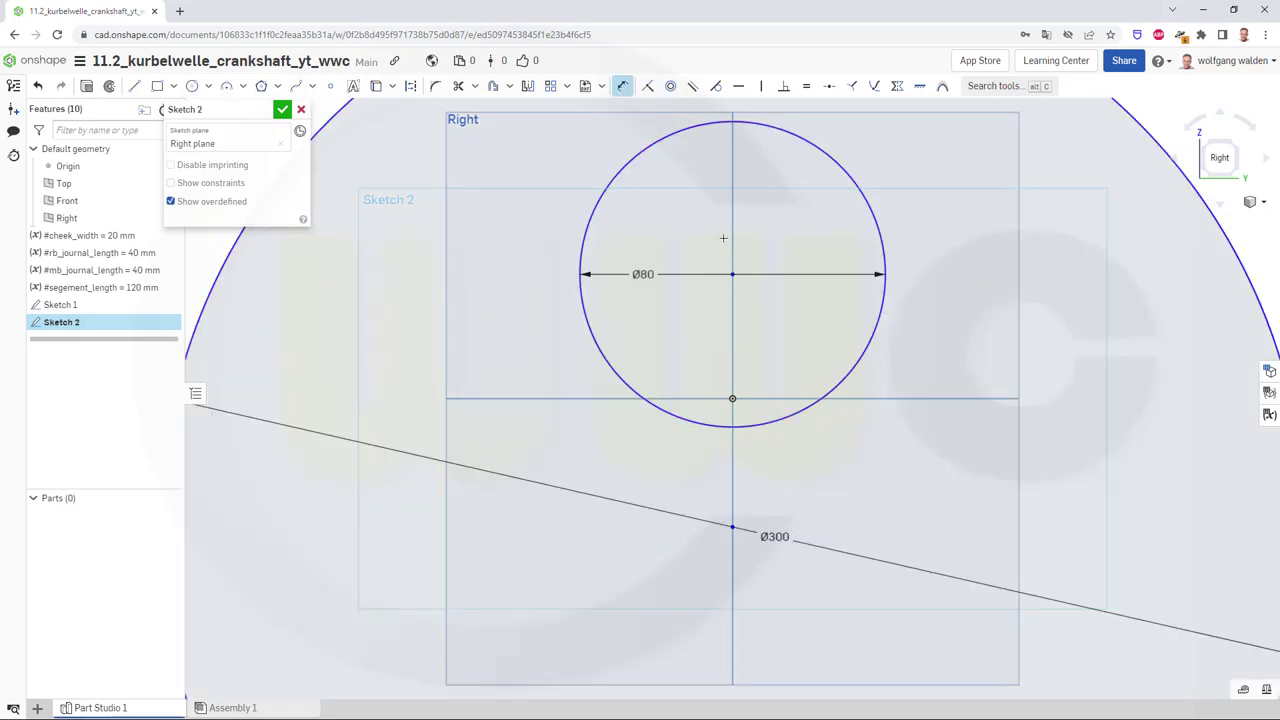
left_click(732, 275)
left_click(732, 398)
left_click(785, 346)
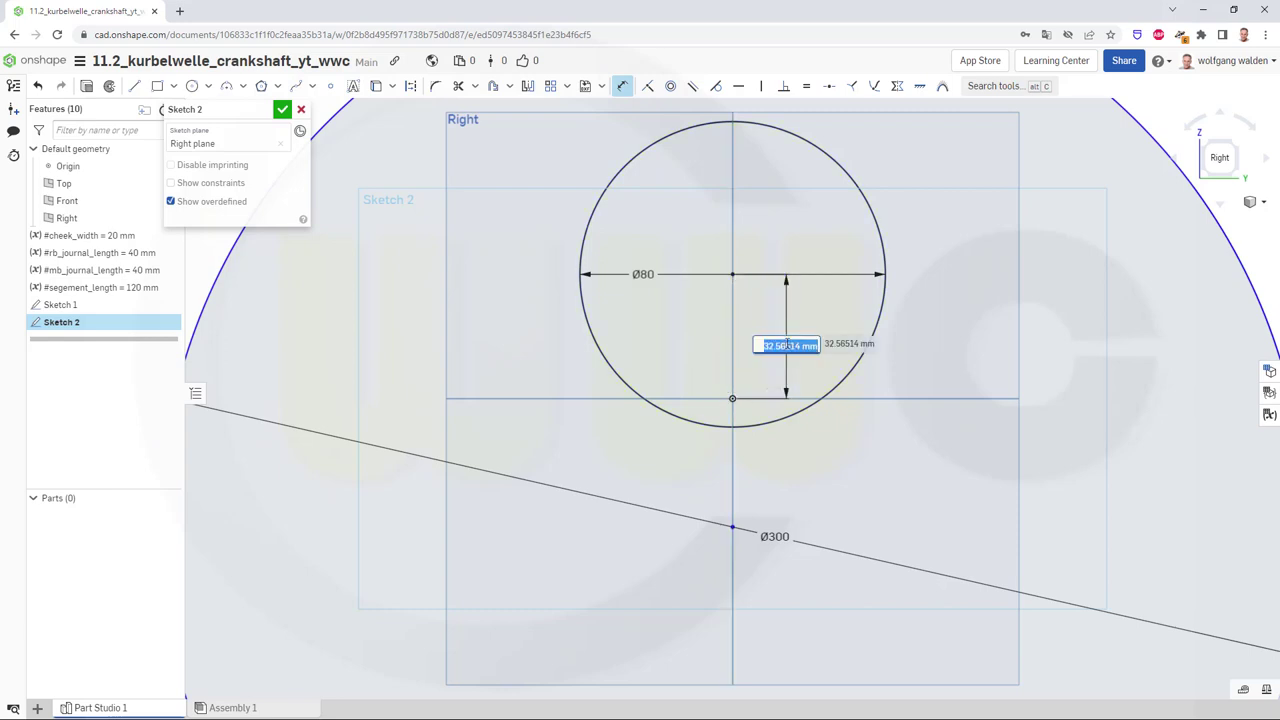
key("Return")
type("40")
key("Return")
Dimension the vertical distance from the top of the 80 mm circle to the bottom of the 300 mm circle as 167 mm
scroll(786, 343, "down", 3)
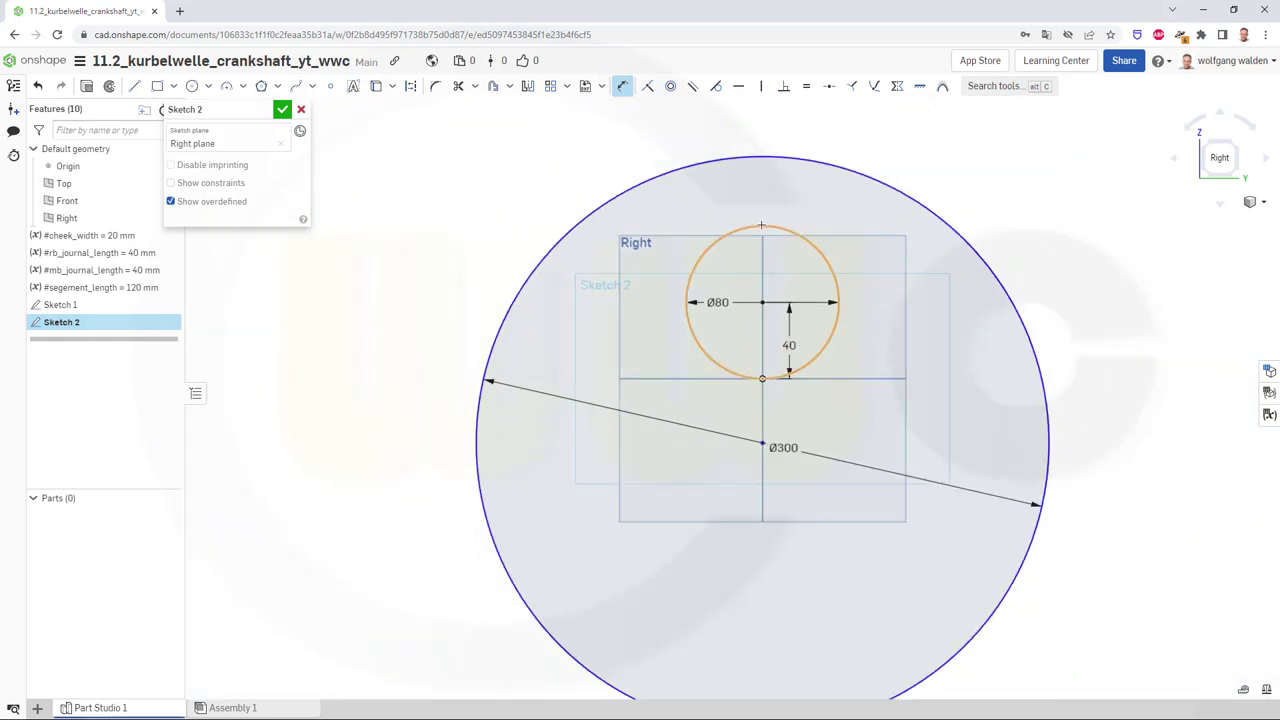
left_click(761, 226)
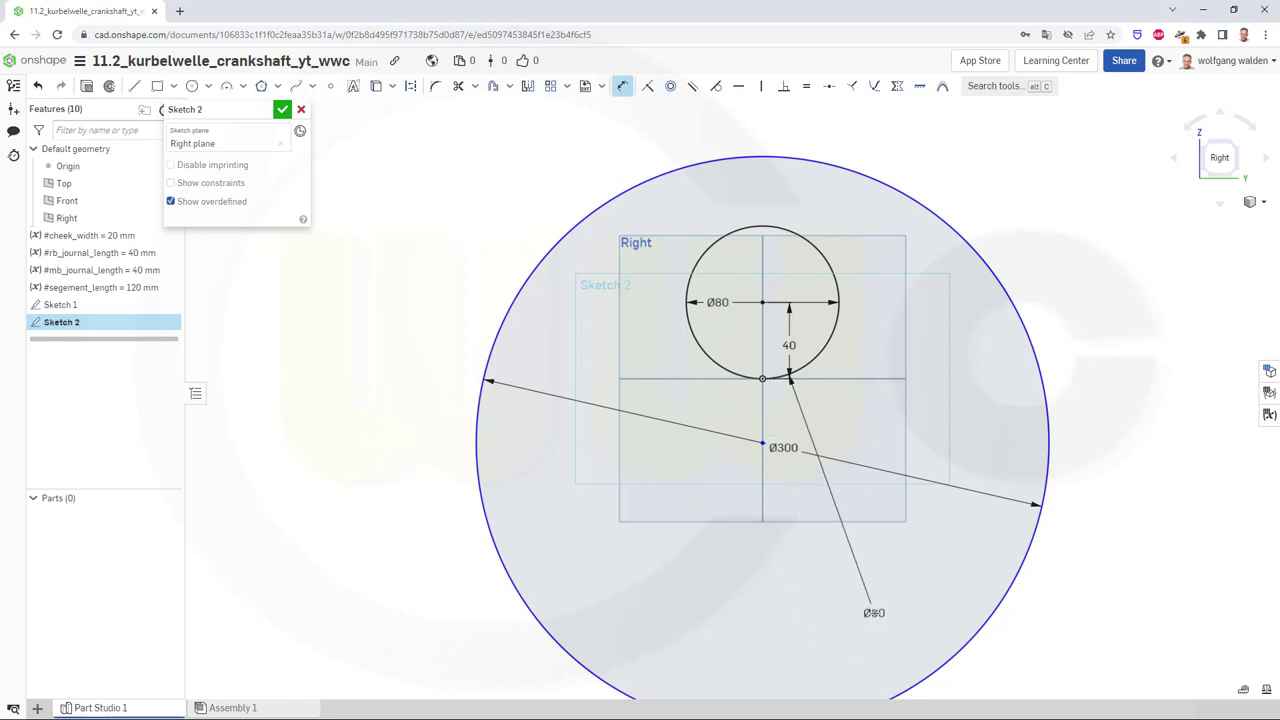
middle_click_drag(864, 701, 858, 534)
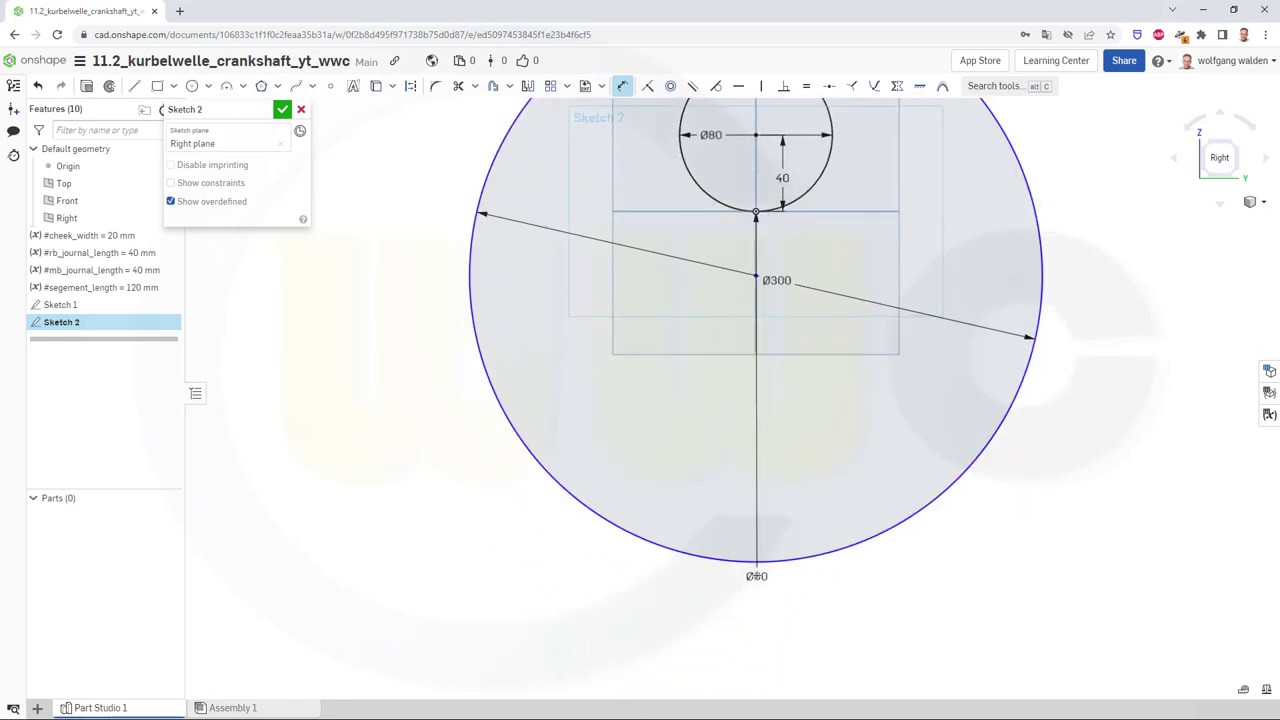
left_click(757, 561)
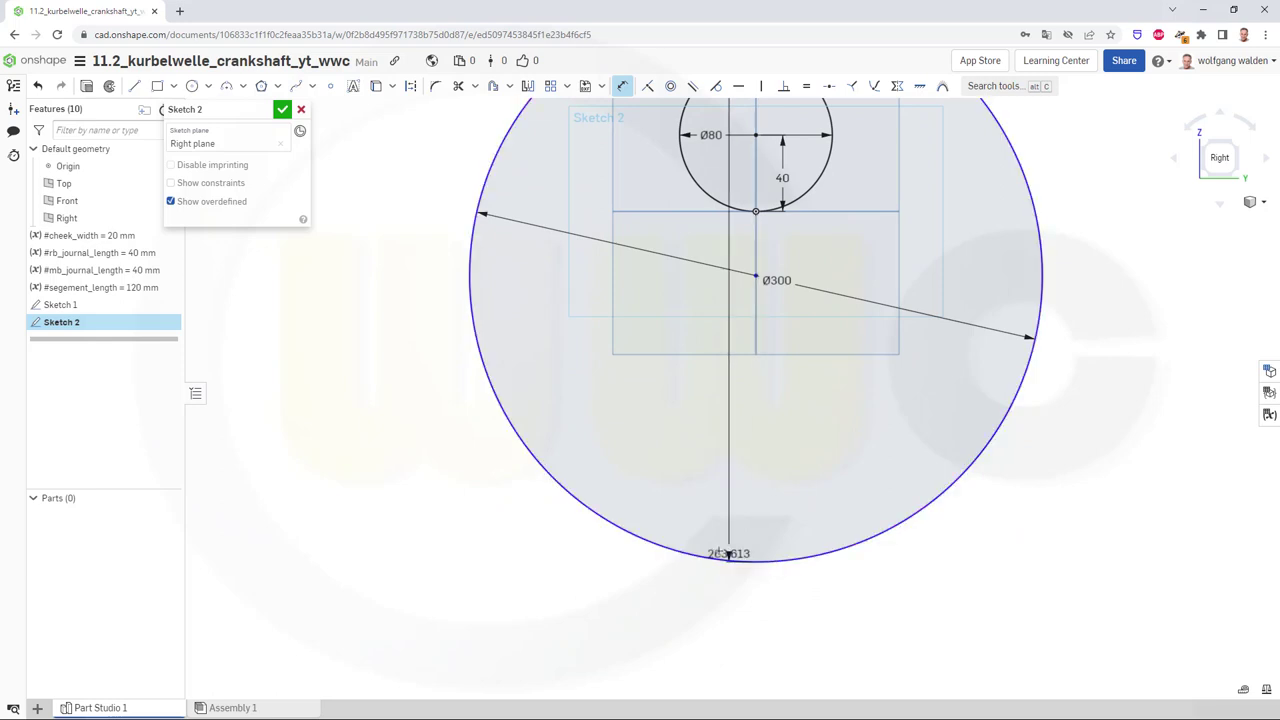
left_click(1141, 242)
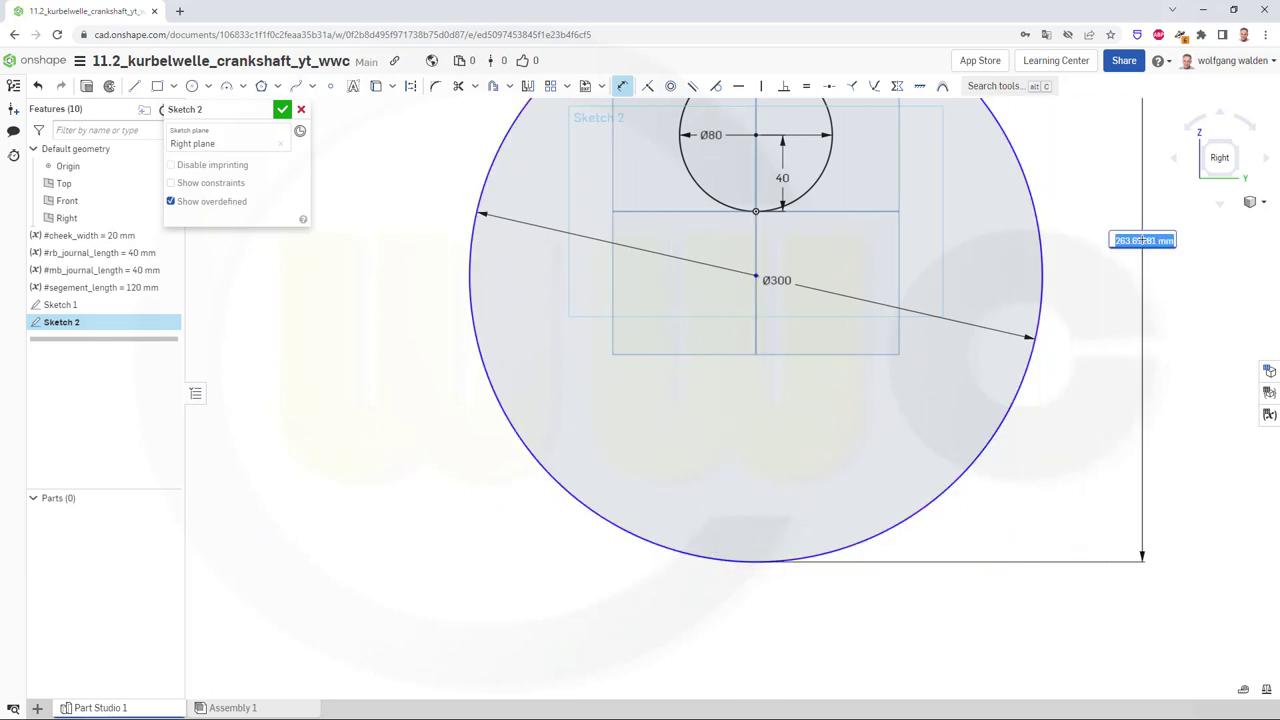
type("167")
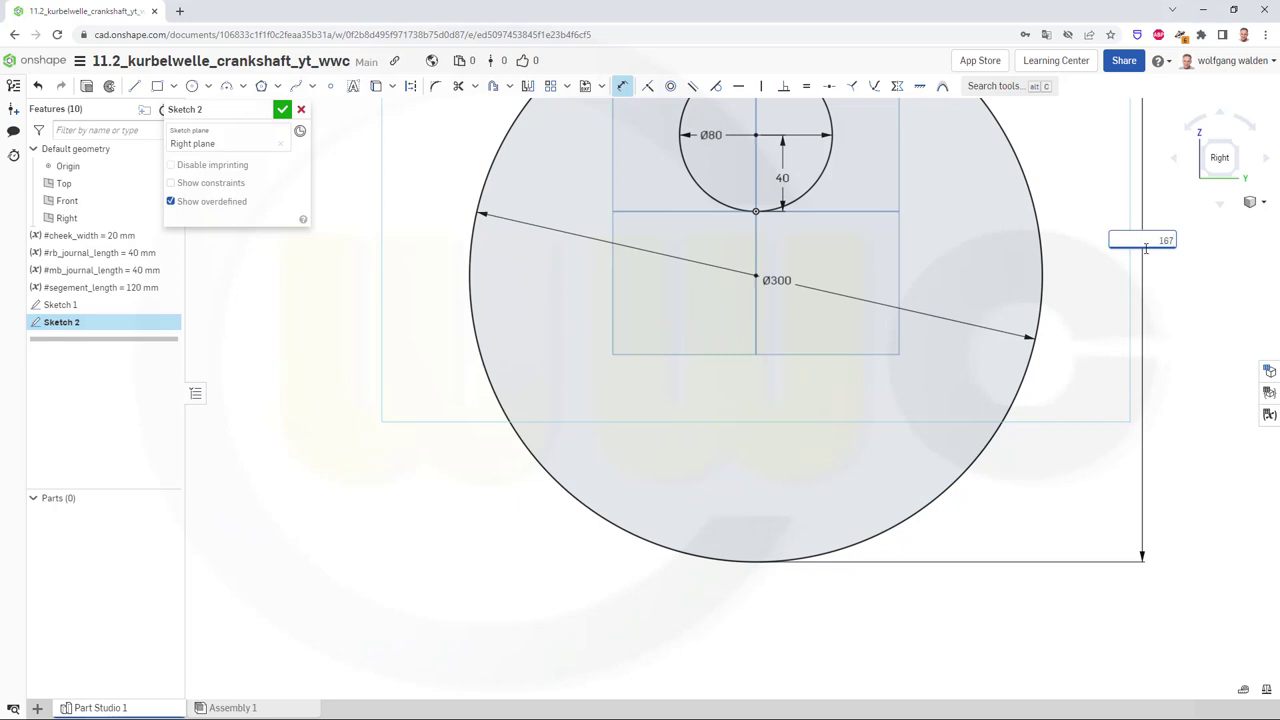
key("Return")
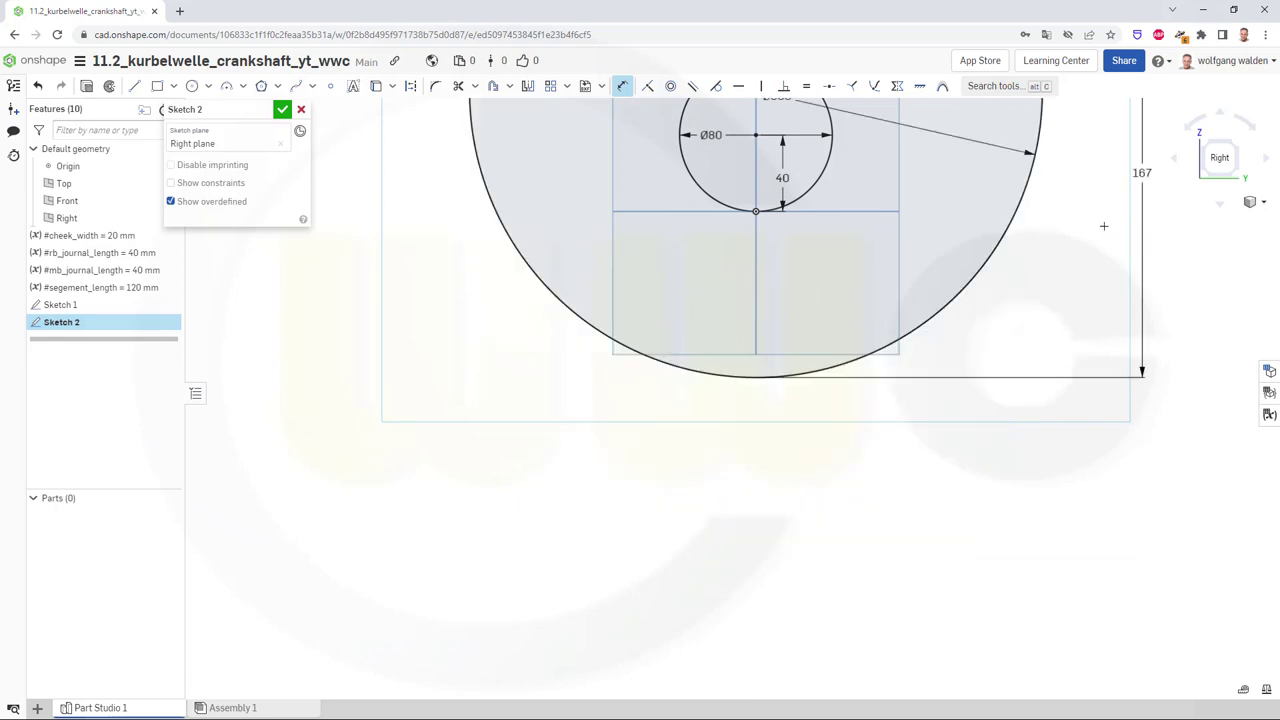
scroll(1095, 229, "down", 3)
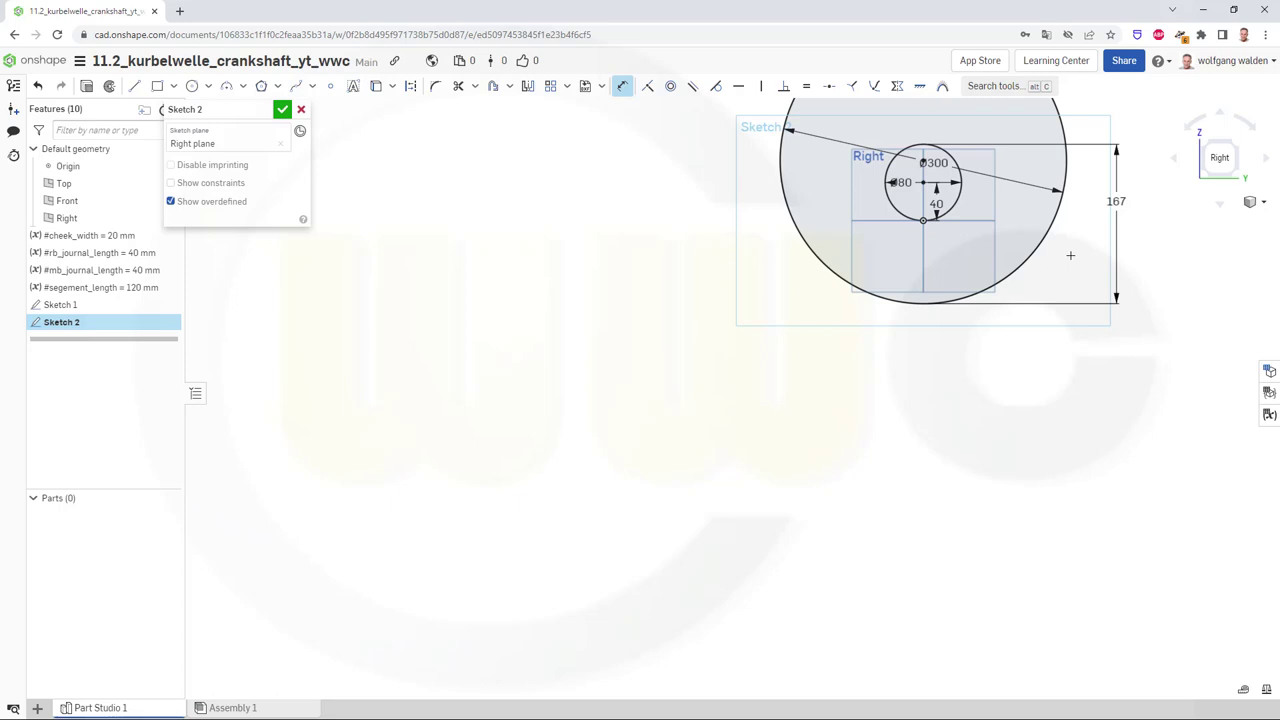
key("Escape")
Draw an open five-line outline around the 80 mm circle: two inward-slanting upper lines, verticals about 80 mm long, and a base about 153 mm wide
middle_click_drag(1067, 253, 830, 472)
scroll(722, 474, "up", 3)
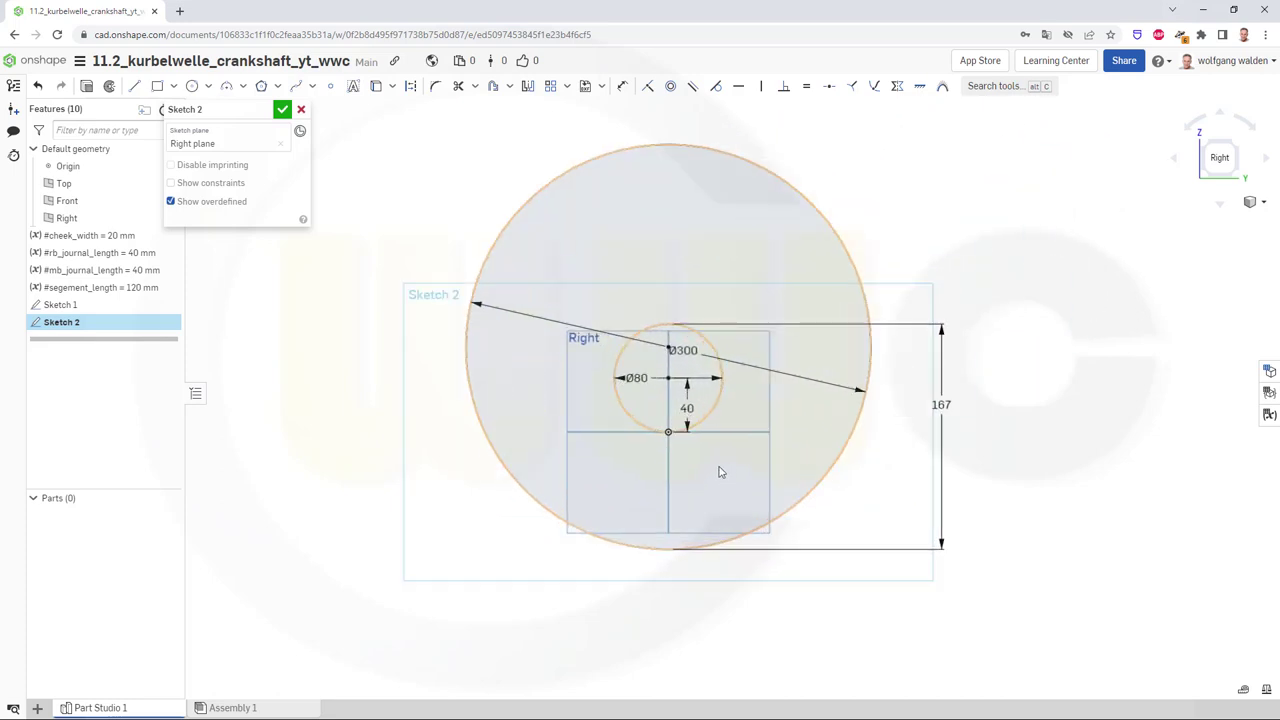
left_click(134, 86)
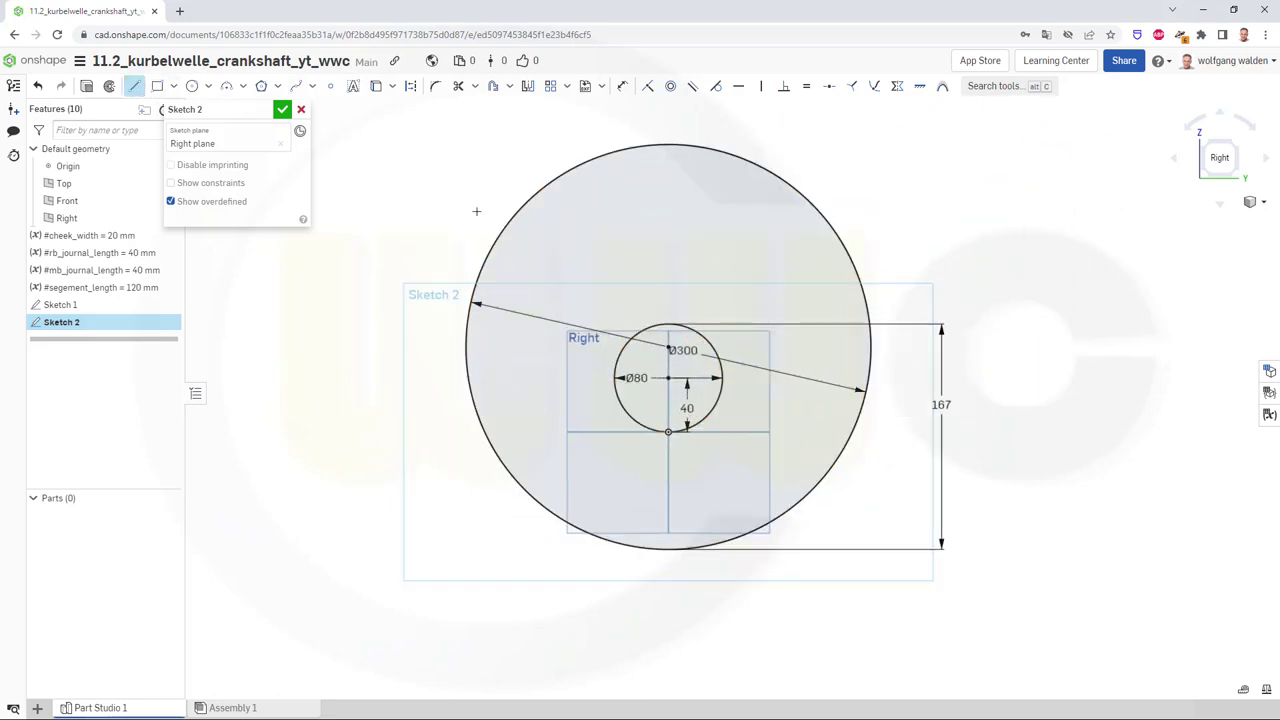
left_click(631, 290)
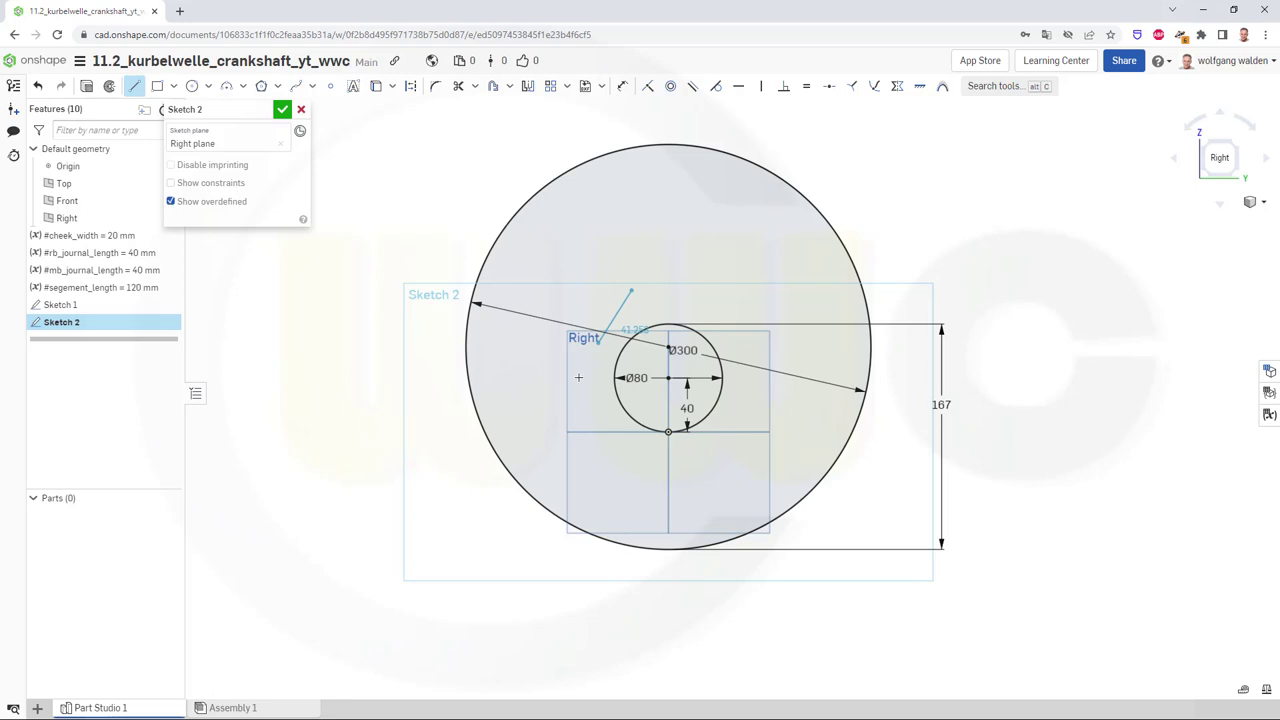
left_click(556, 477)
left_click(556, 585)
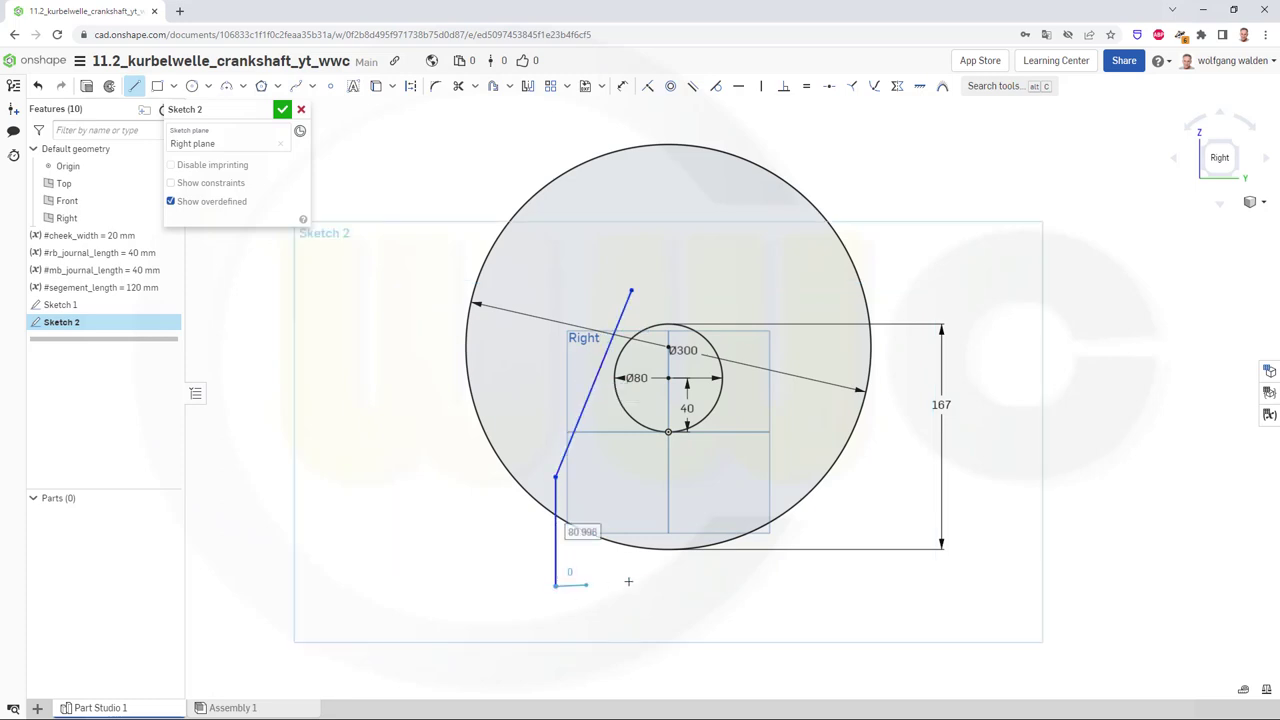
left_click(762, 586)
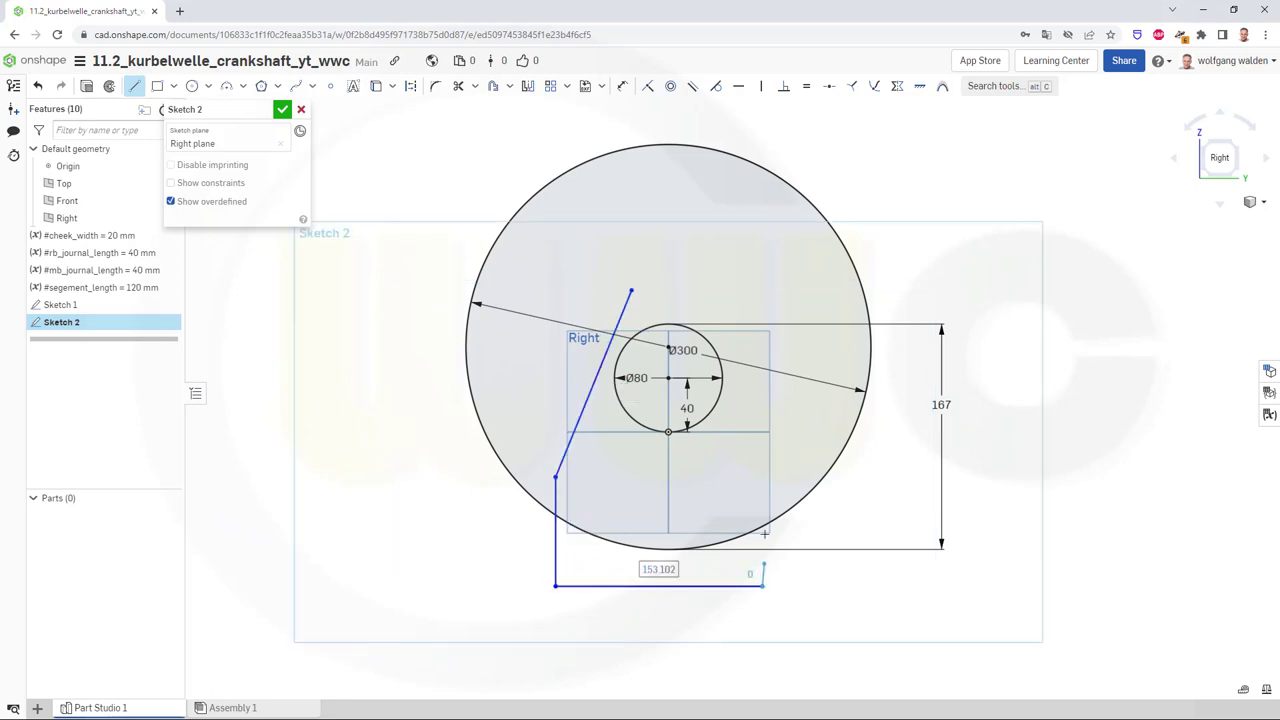
left_click(762, 480)
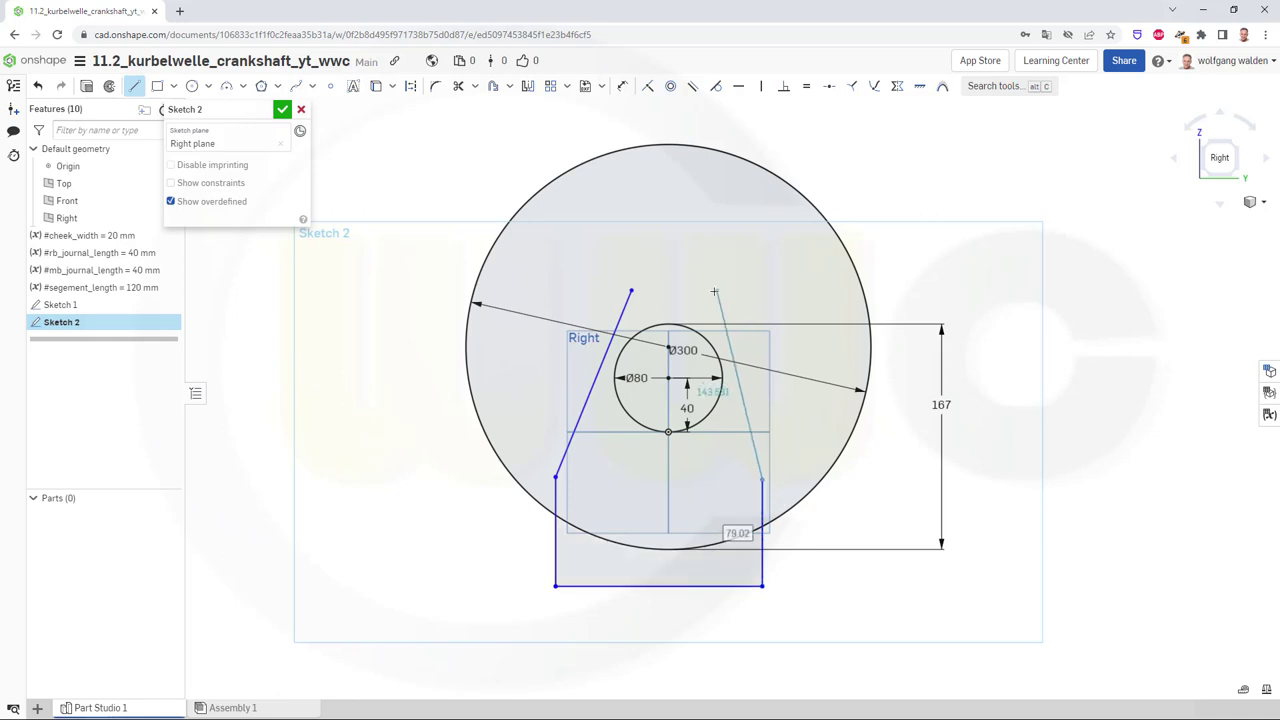
left_click(703, 288)
key("Escape")
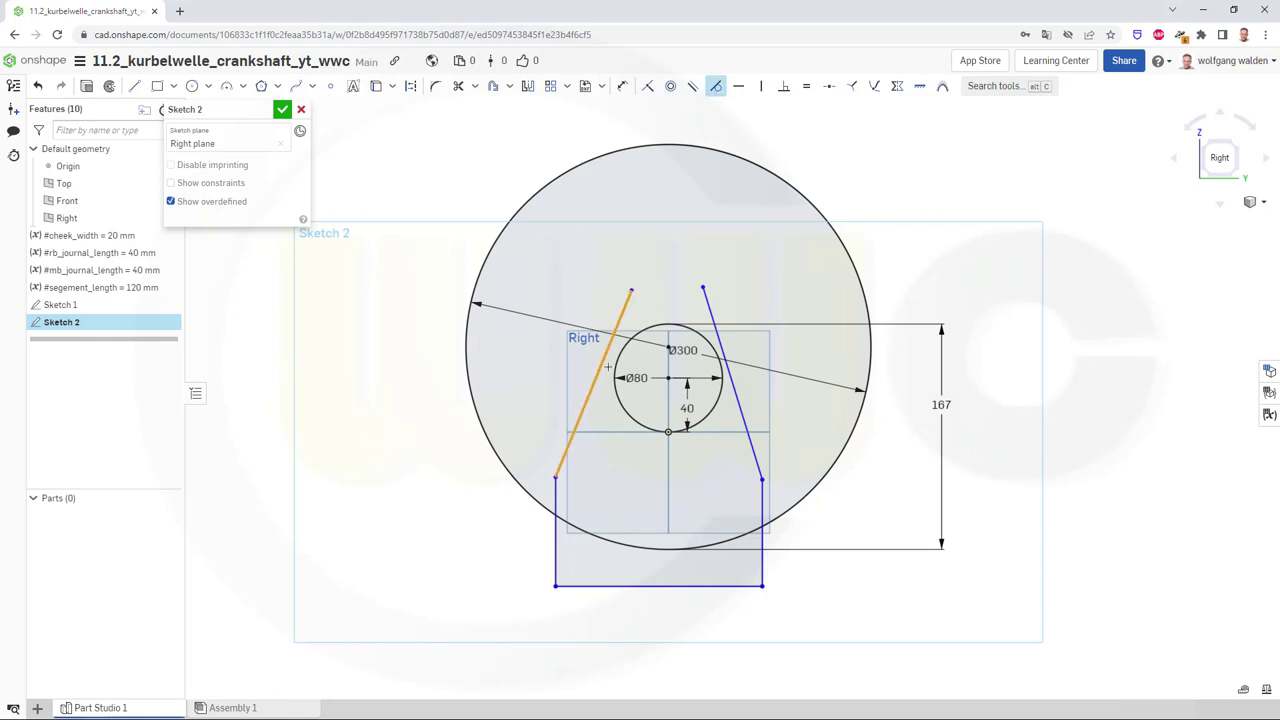
Make both slanted lines tangent to the 80 mm circle and symmetric to each other about the vertical axis
left_click_drag(604, 355, 684, 337)
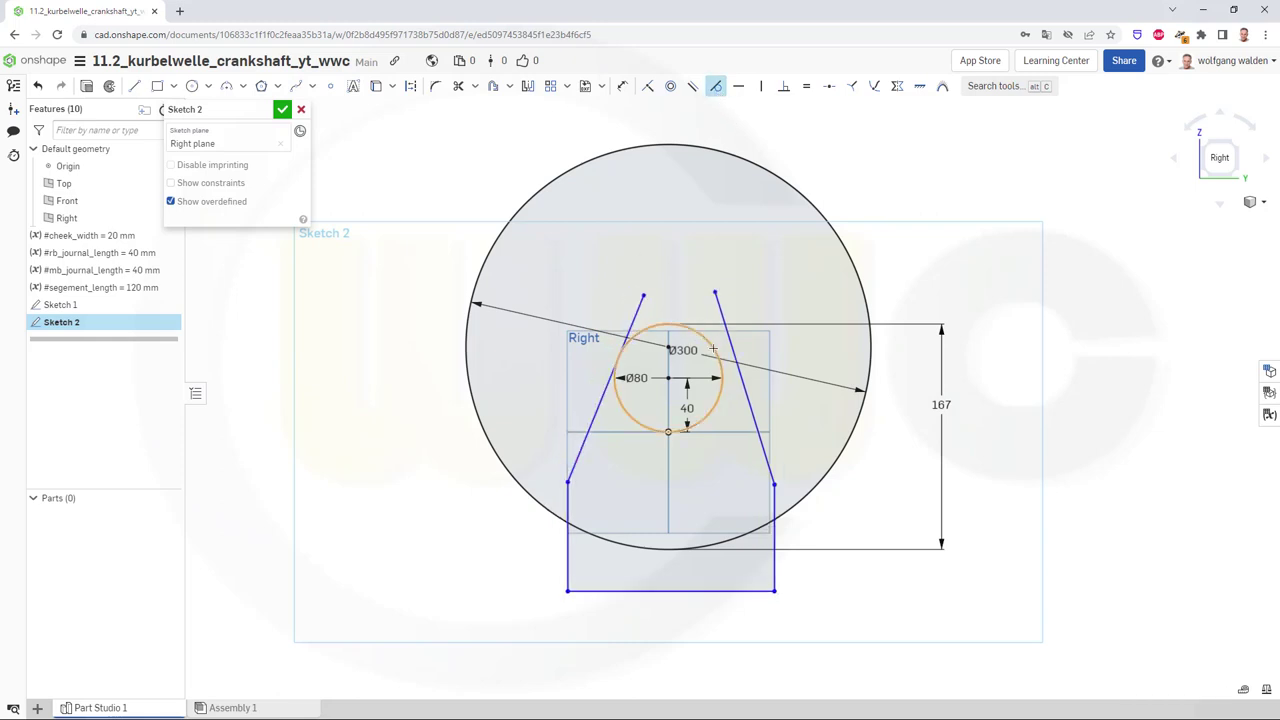
left_click(729, 350)
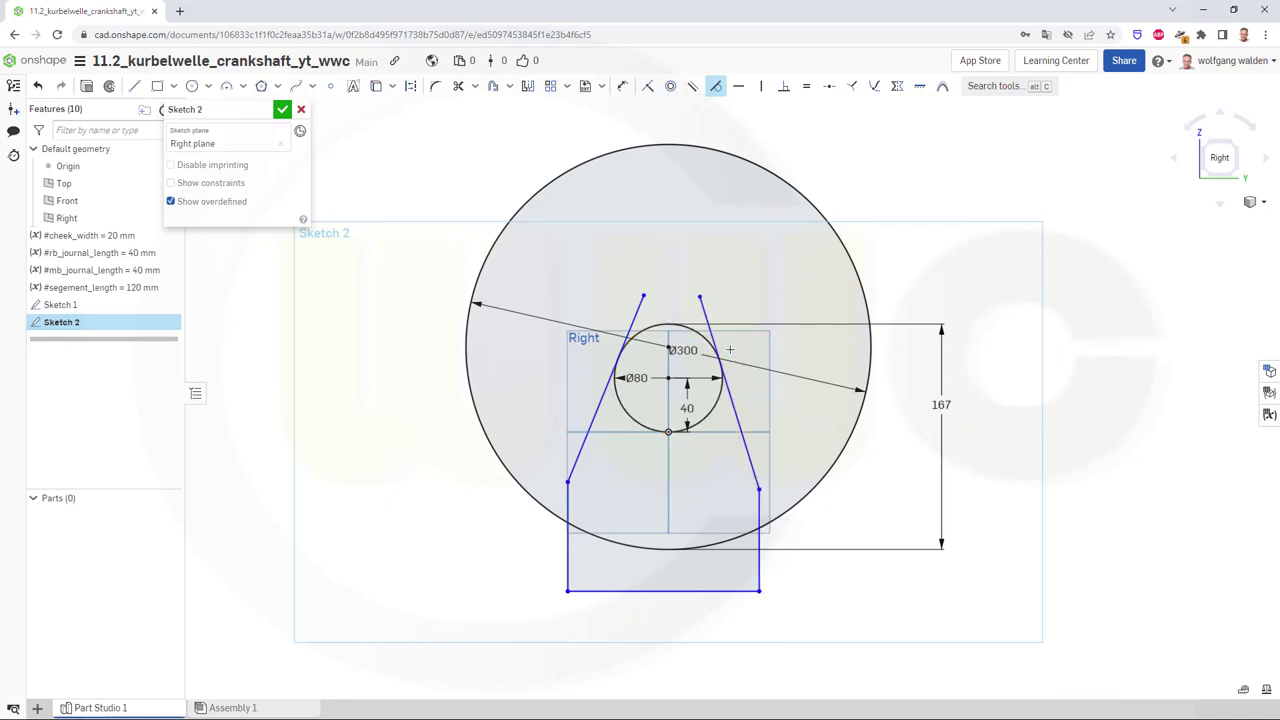
left_click(897, 86)
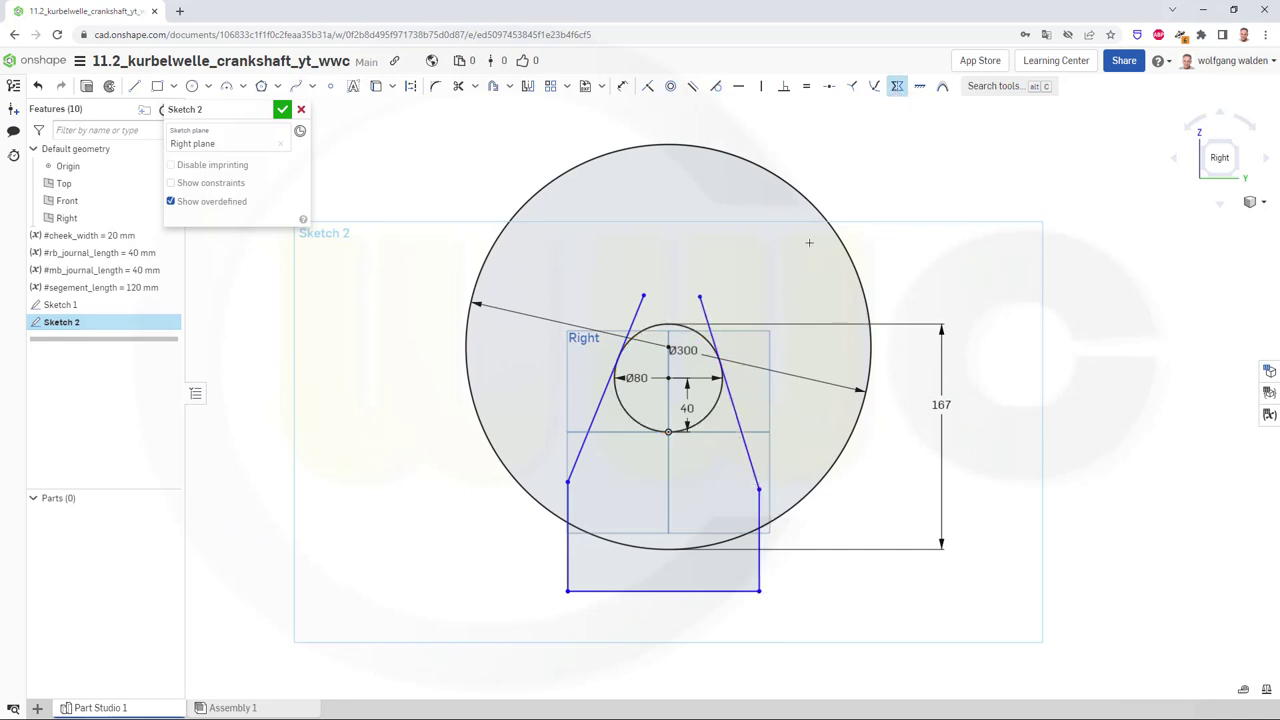
left_click(578, 456)
left_click(737, 415)
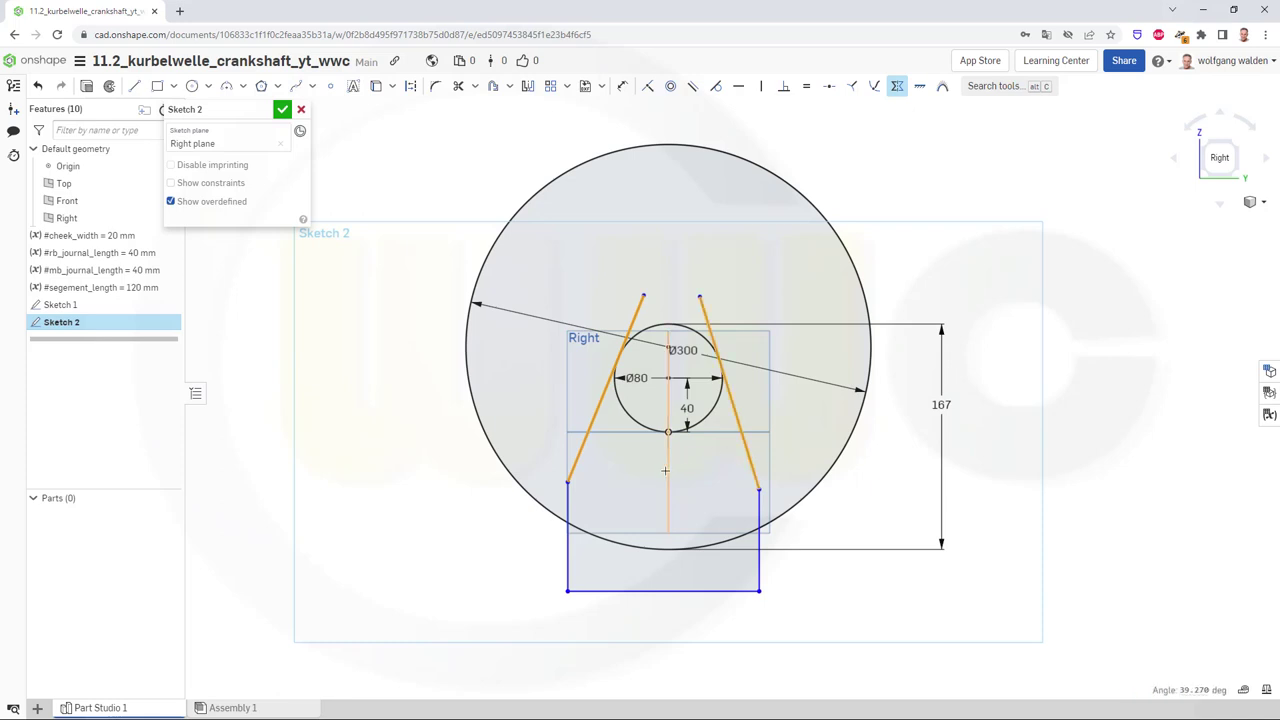
left_click(665, 470)
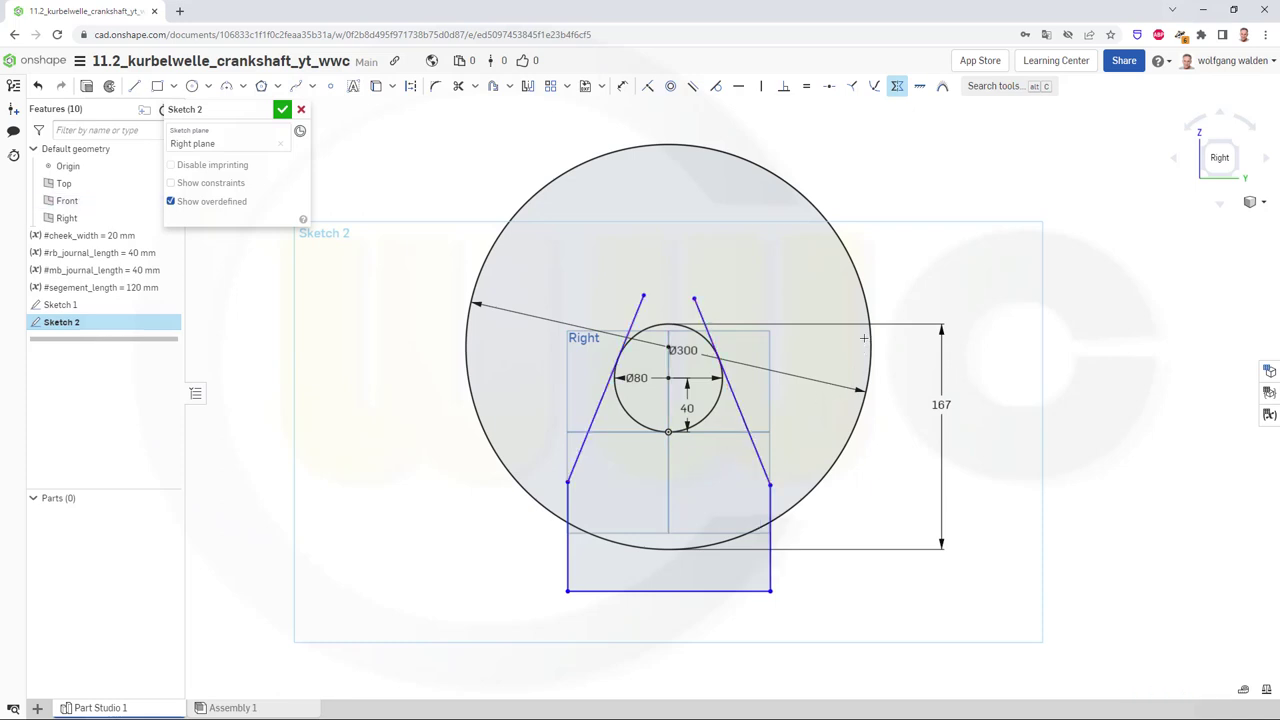
Make the outline's two vertical side lines symmetric about the vertical axis
left_click(566, 571)
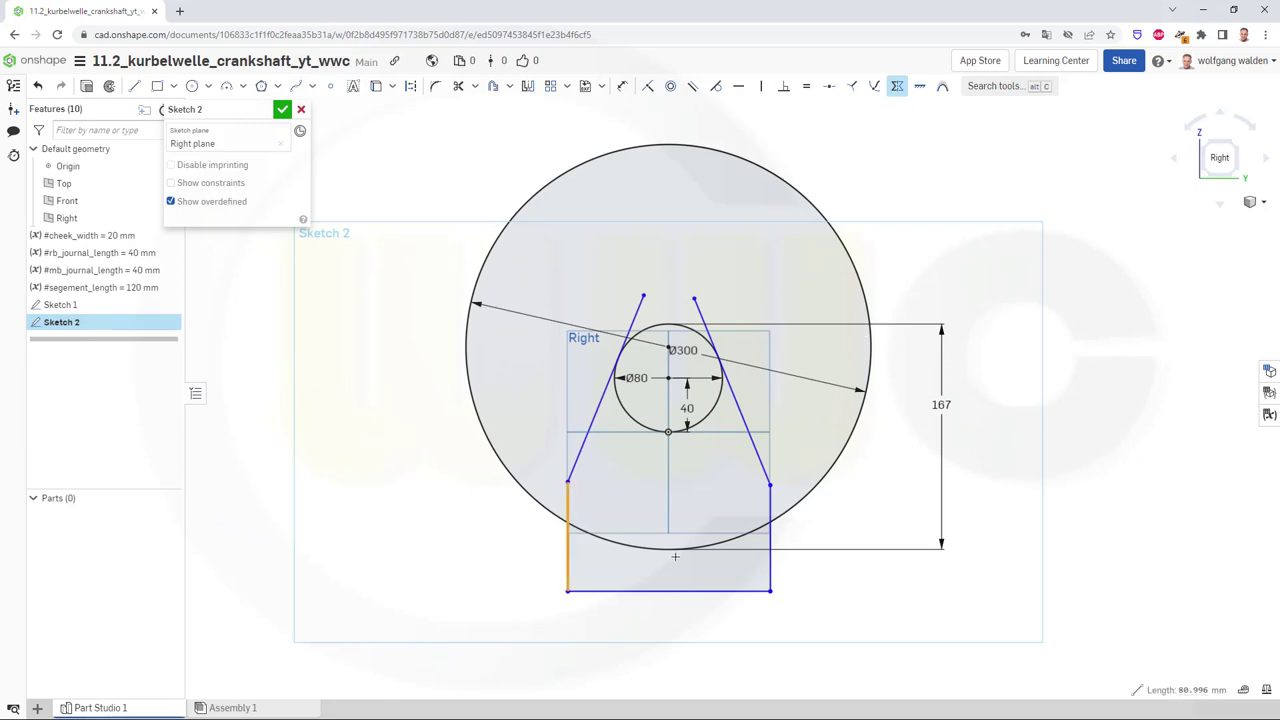
left_click(769, 576)
key("Escape")
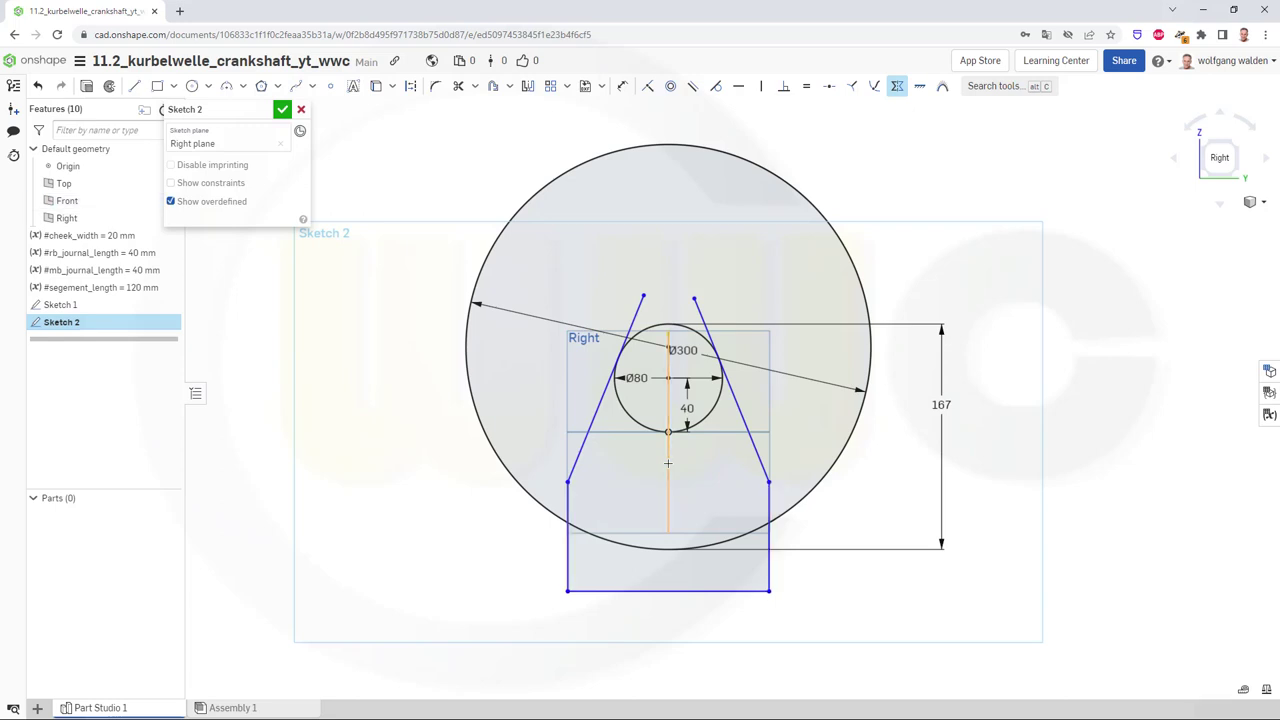
key("Escape")
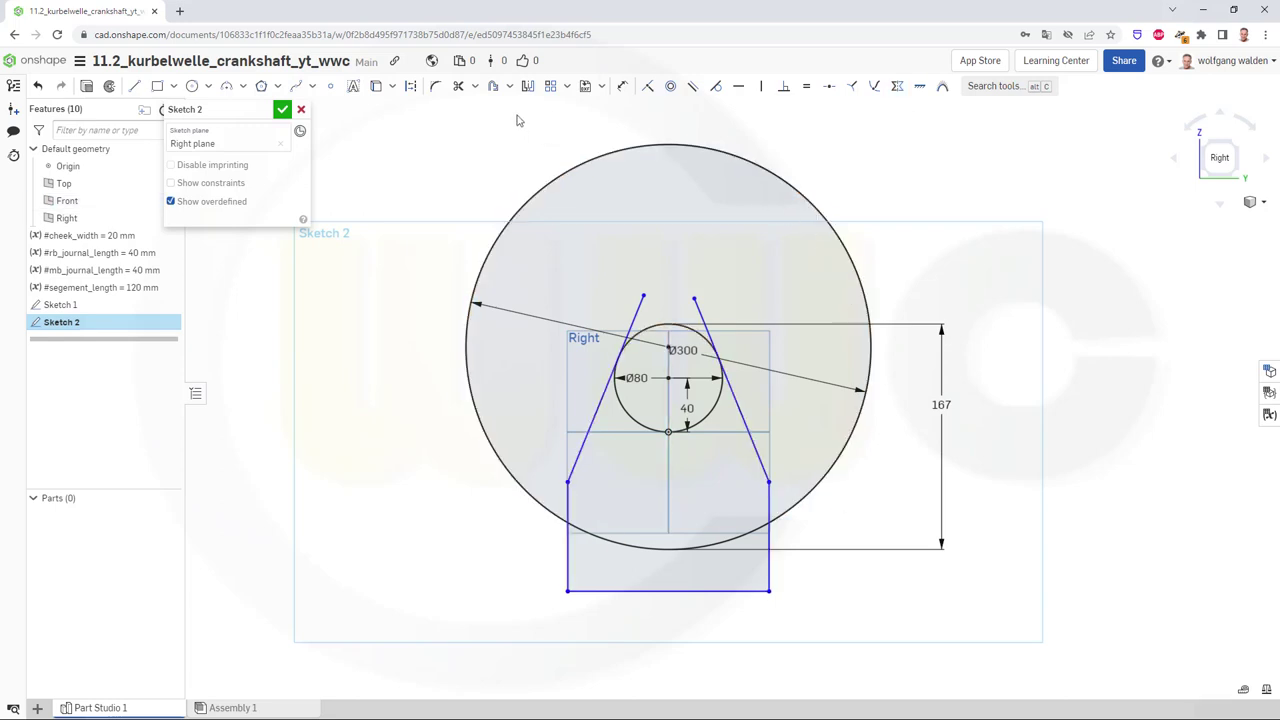
Dimension the angle between the two slanted lines as 40°
left_click(622, 87)
left_click(587, 437)
left_click(755, 452)
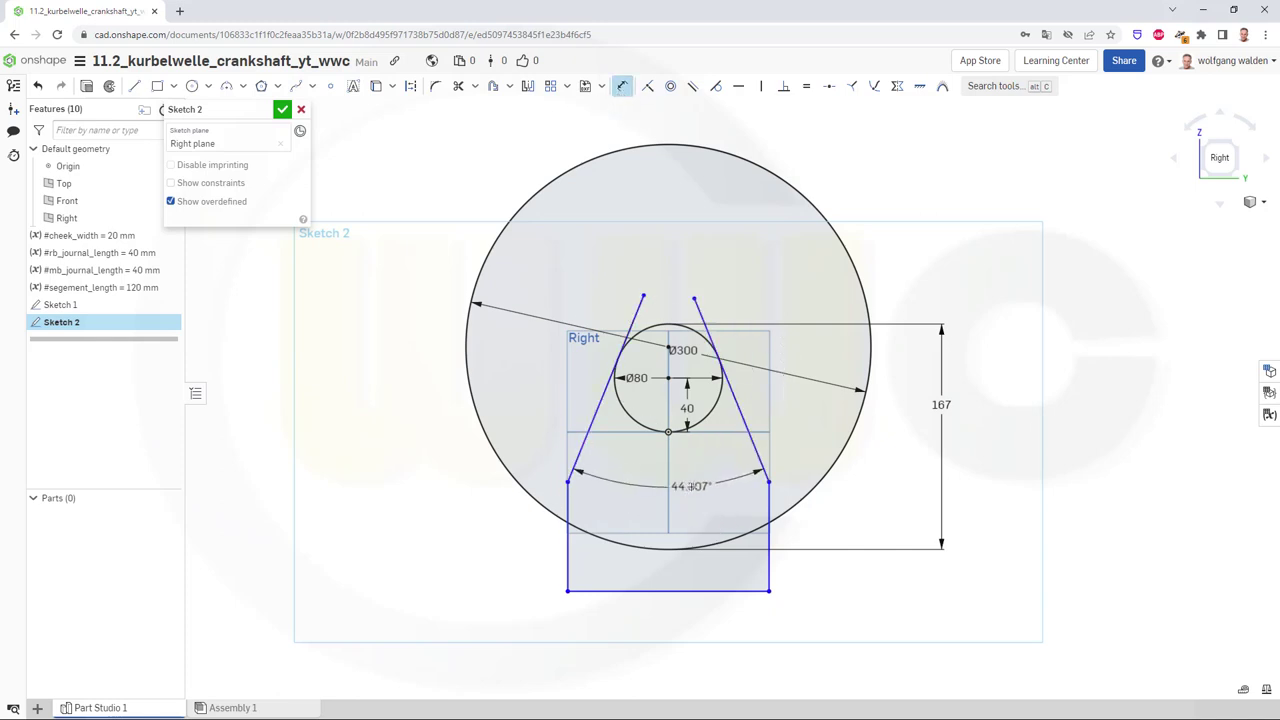
left_click(691, 486)
type("40")
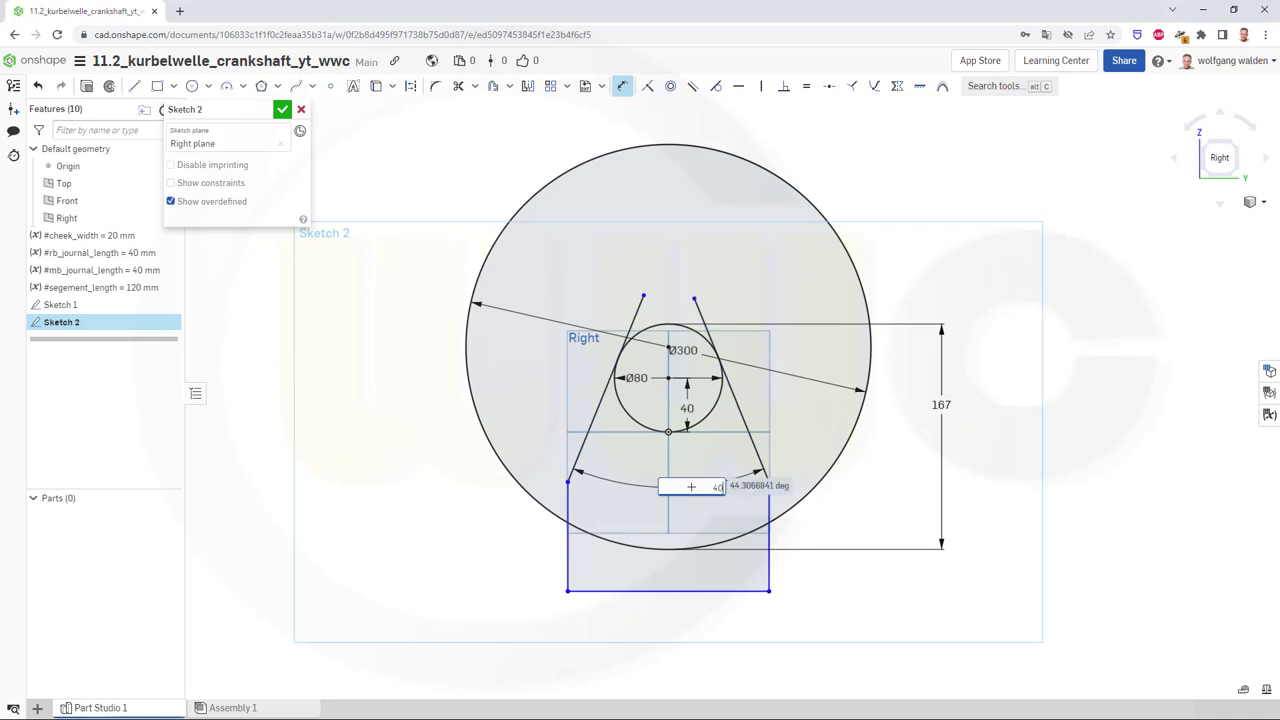
key("Return")
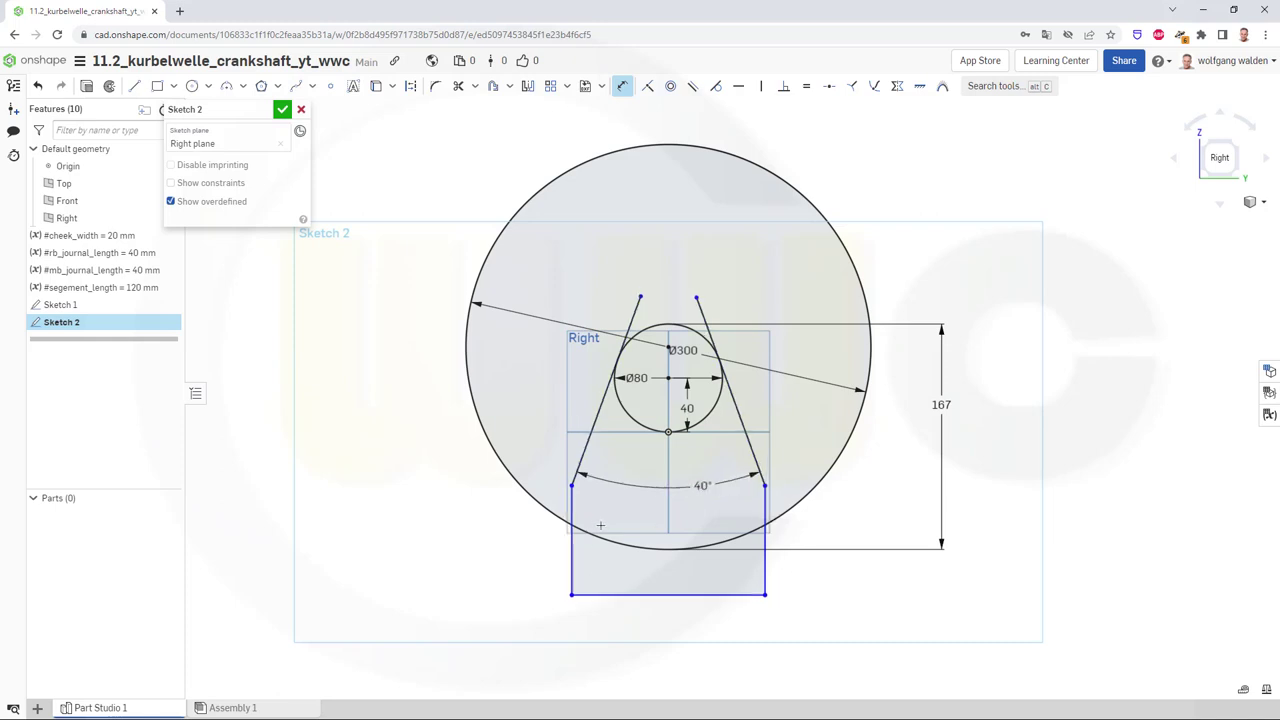
Dimension the distance between the two vertical side lines as 150 mm
left_click(572, 517)
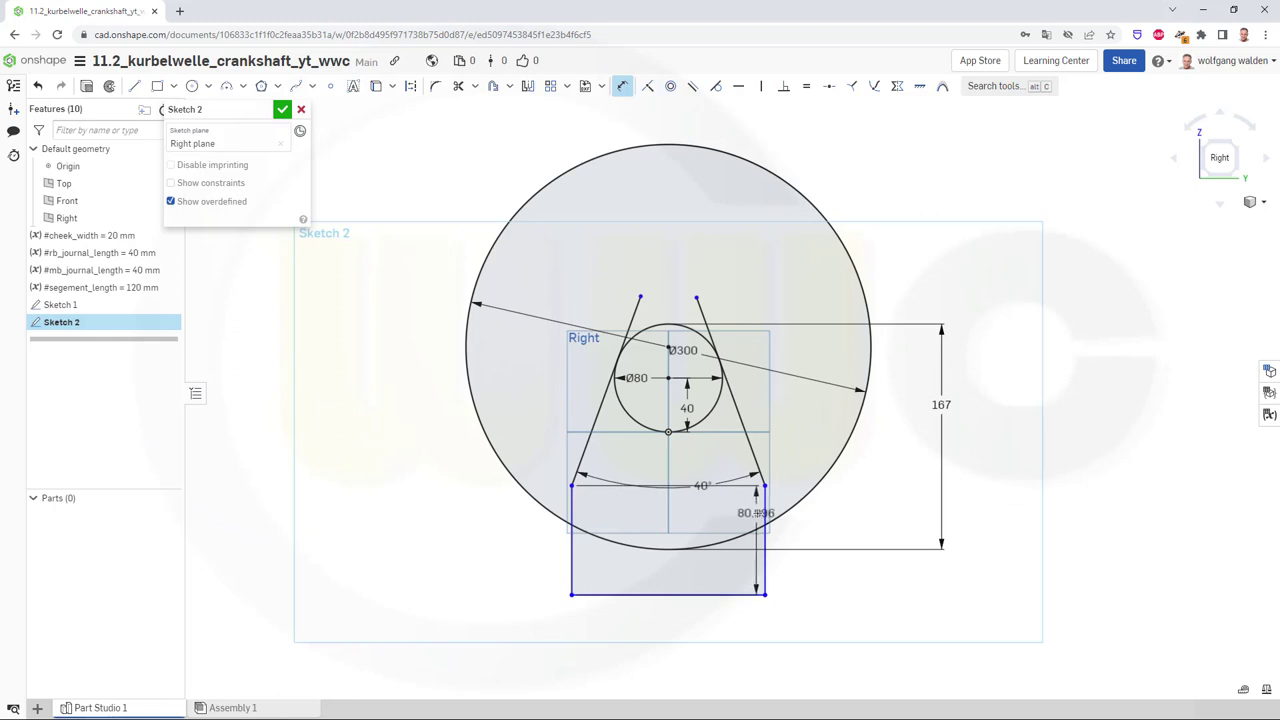
left_click(764, 512)
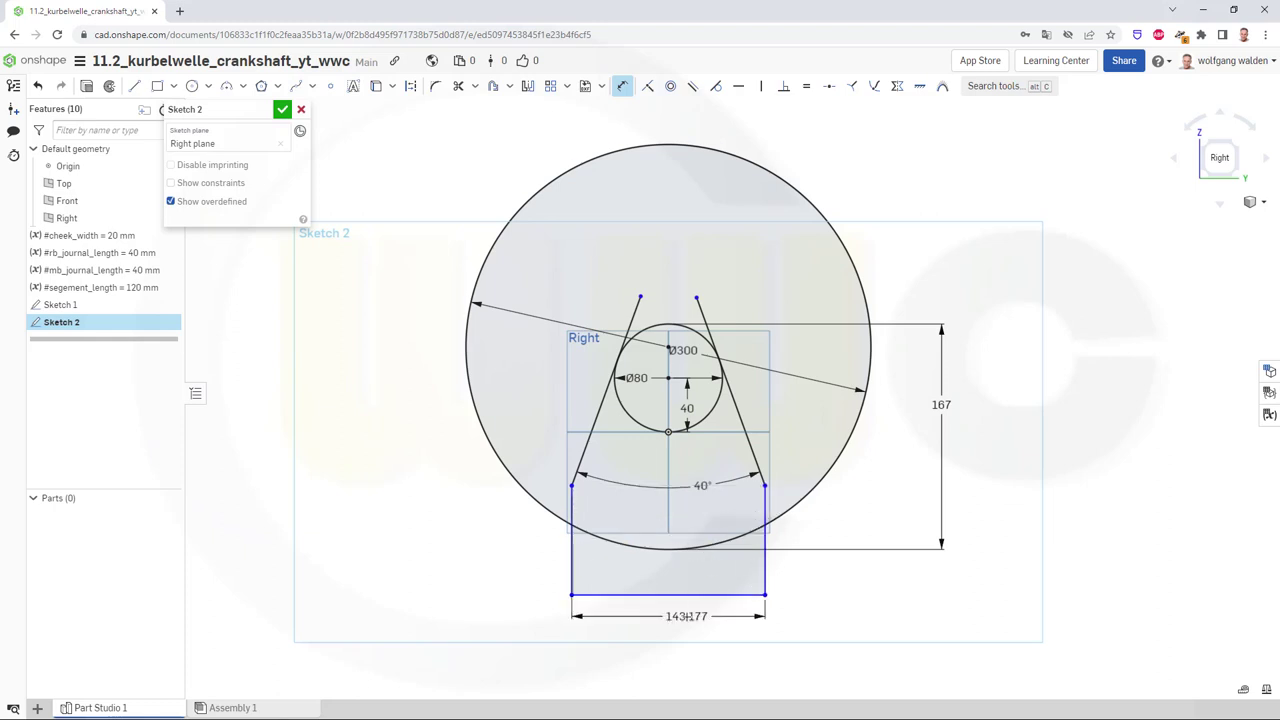
left_click(687, 616)
type("15")
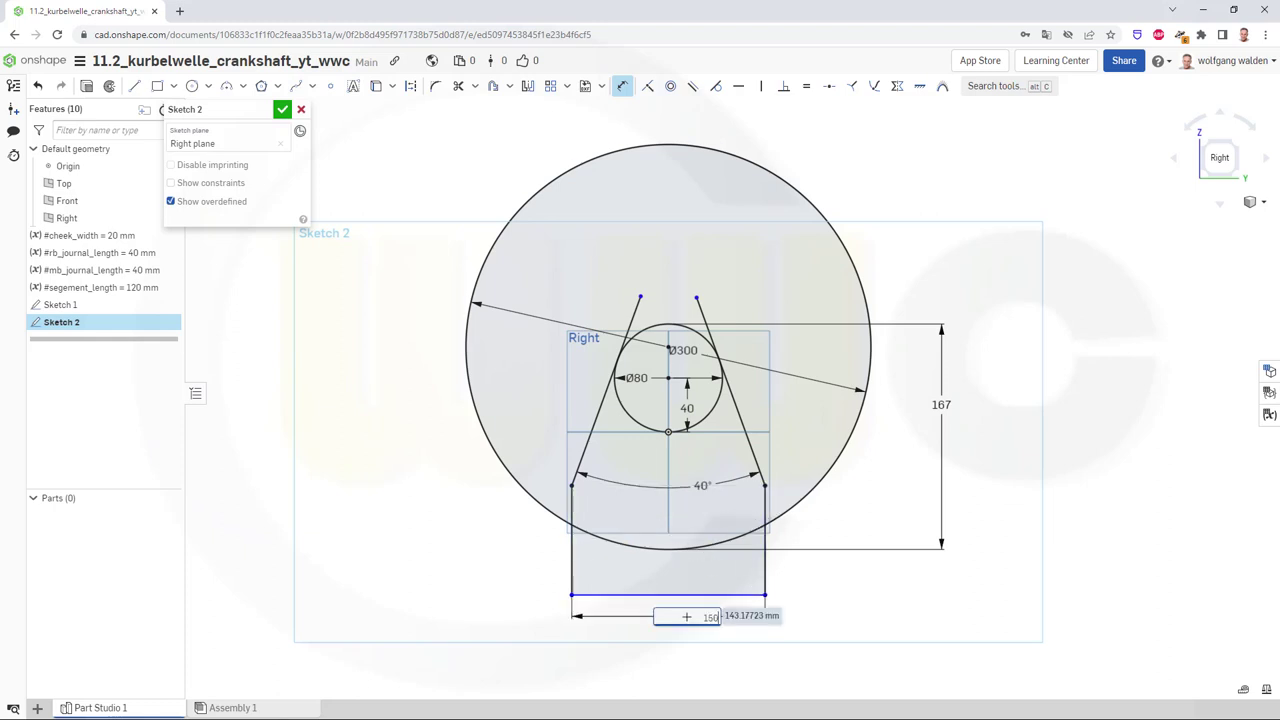
type("0")
key("Return")
key("Escape")
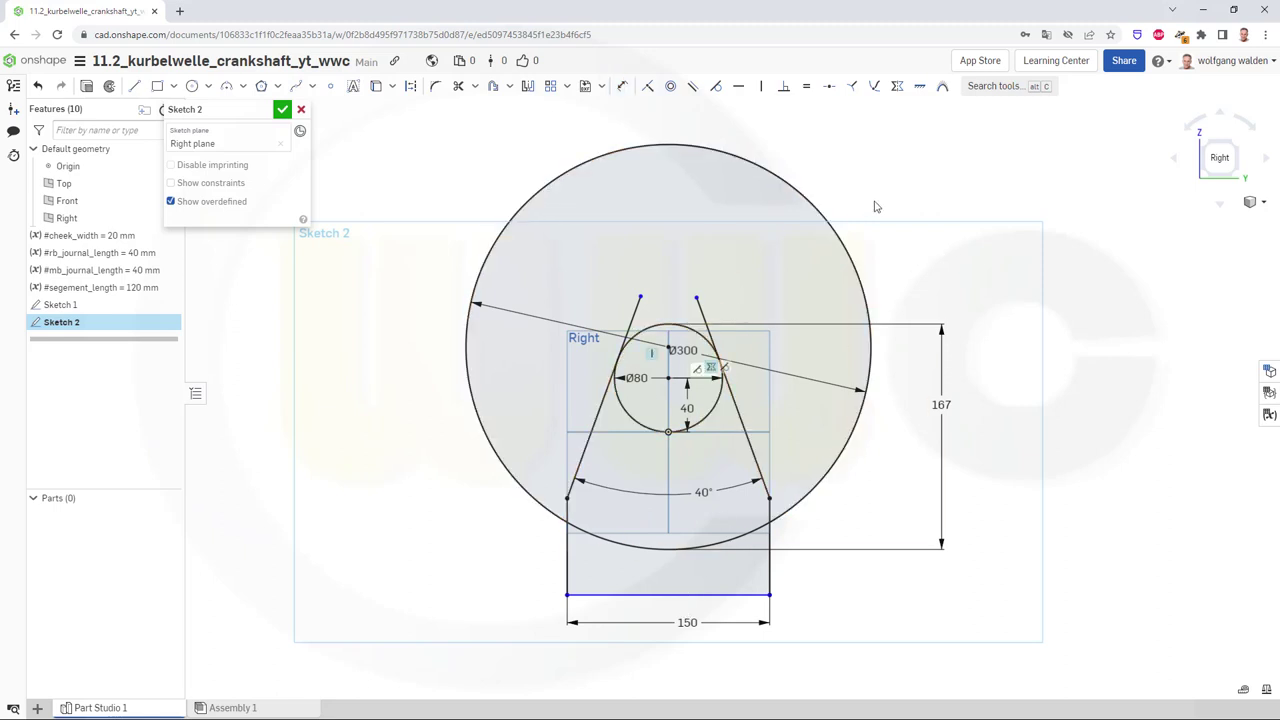
Trim the large circle outside the outline, the slanted lines' upper ends, the small circle's lower arc and everything below the bottom arc, and finish the sketch
left_click(458, 86)
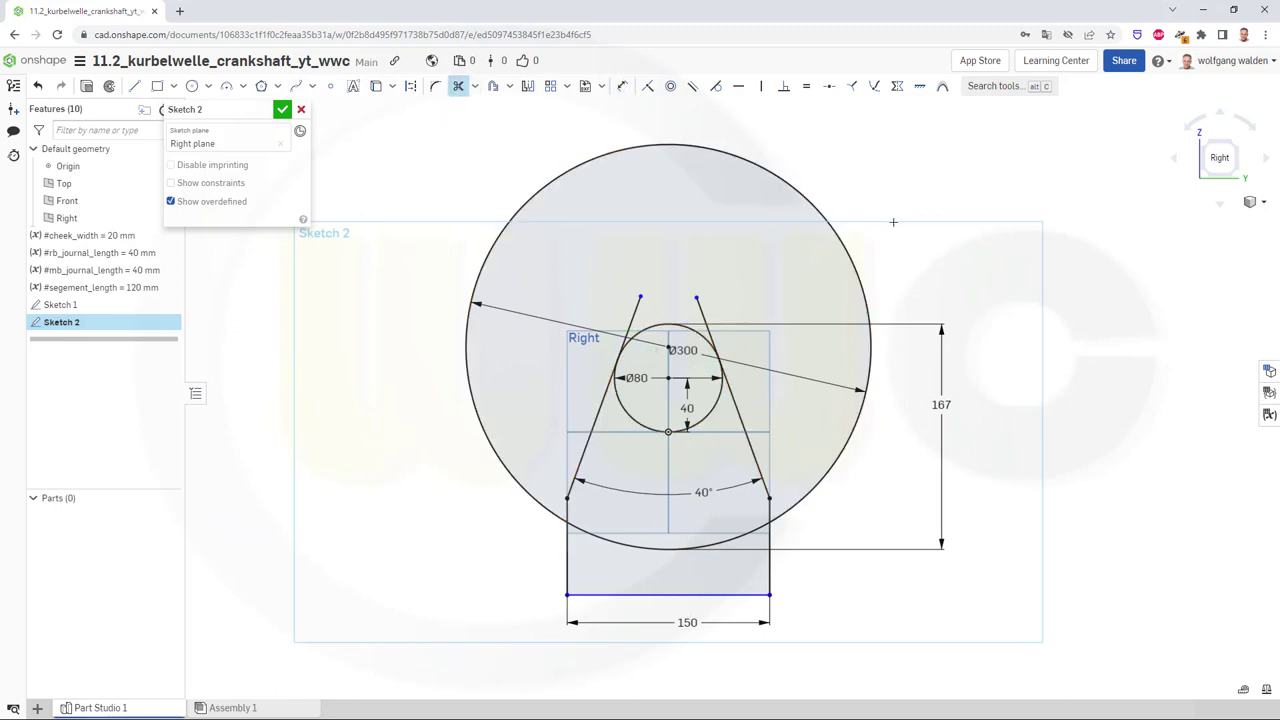
left_click(818, 209)
left_click(703, 314)
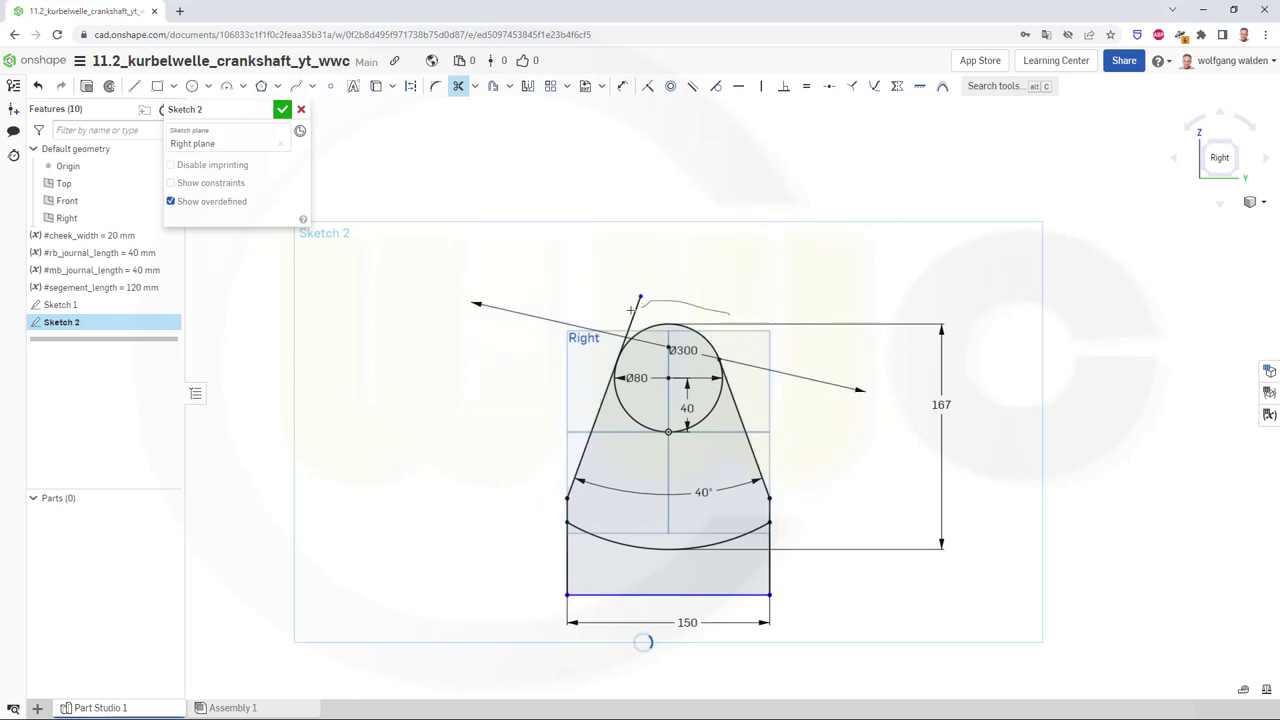
left_click(634, 314)
left_click(642, 414)
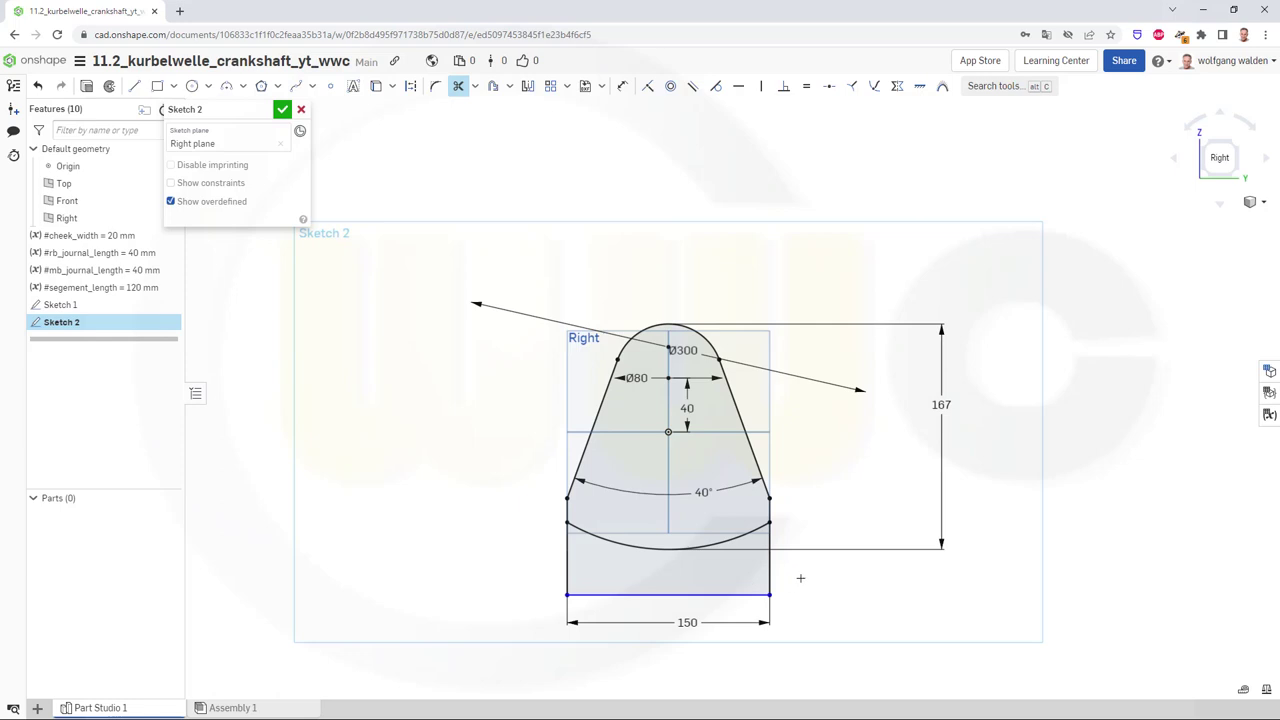
mouse_move(800, 578)
left_mouse_down()
mouse_move(767, 580)
mouse_move(731, 611)
mouse_move(628, 608)
left_mouse_up()
left_click_drag(536, 572, 625, 581)
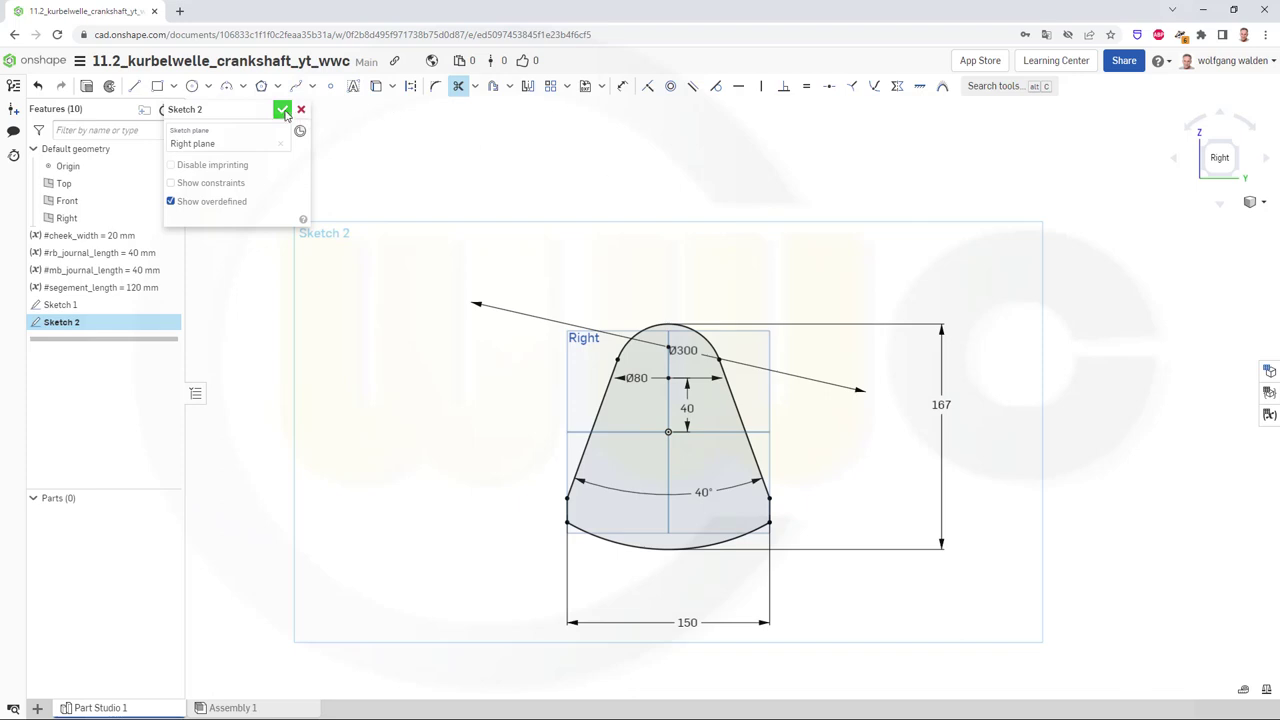
left_click(282, 109)
Extrude the cheek profile as a new solid with a blind depth of #cheek_width
right_click_drag(487, 330, 573, 375)
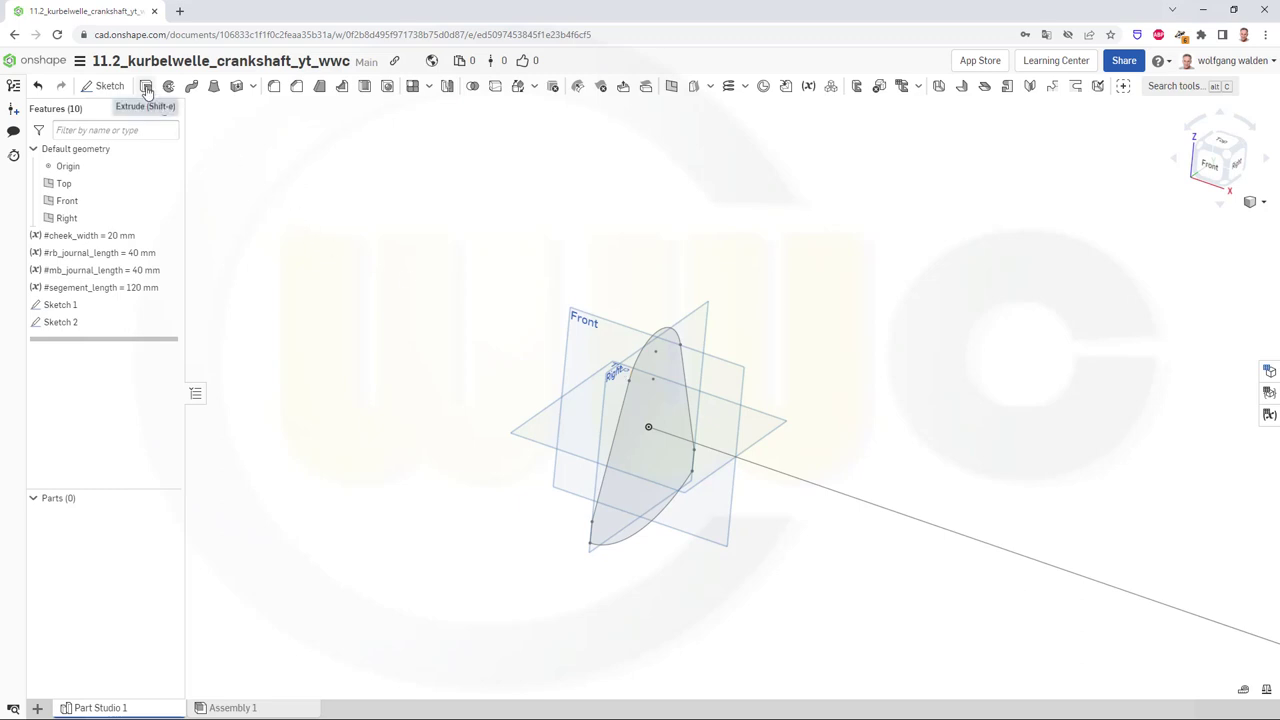
left_click(146, 87)
left_click(647, 464)
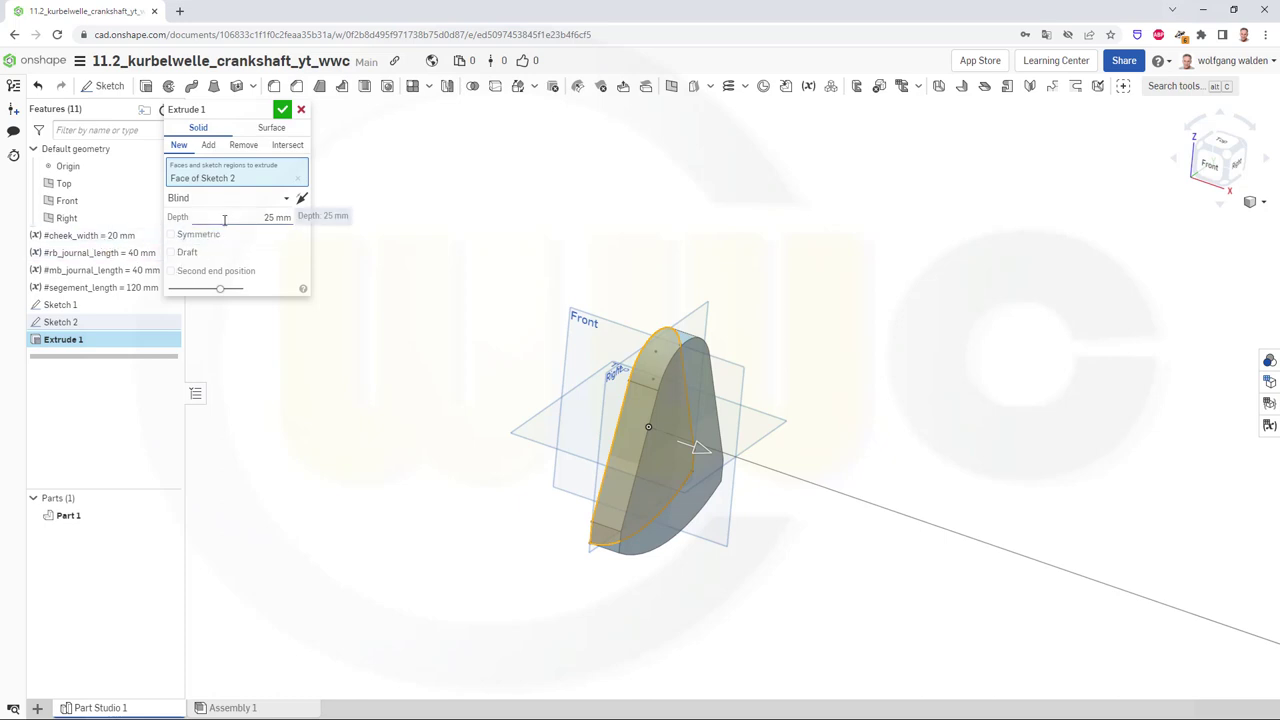
left_click(228, 217)
type("ch")
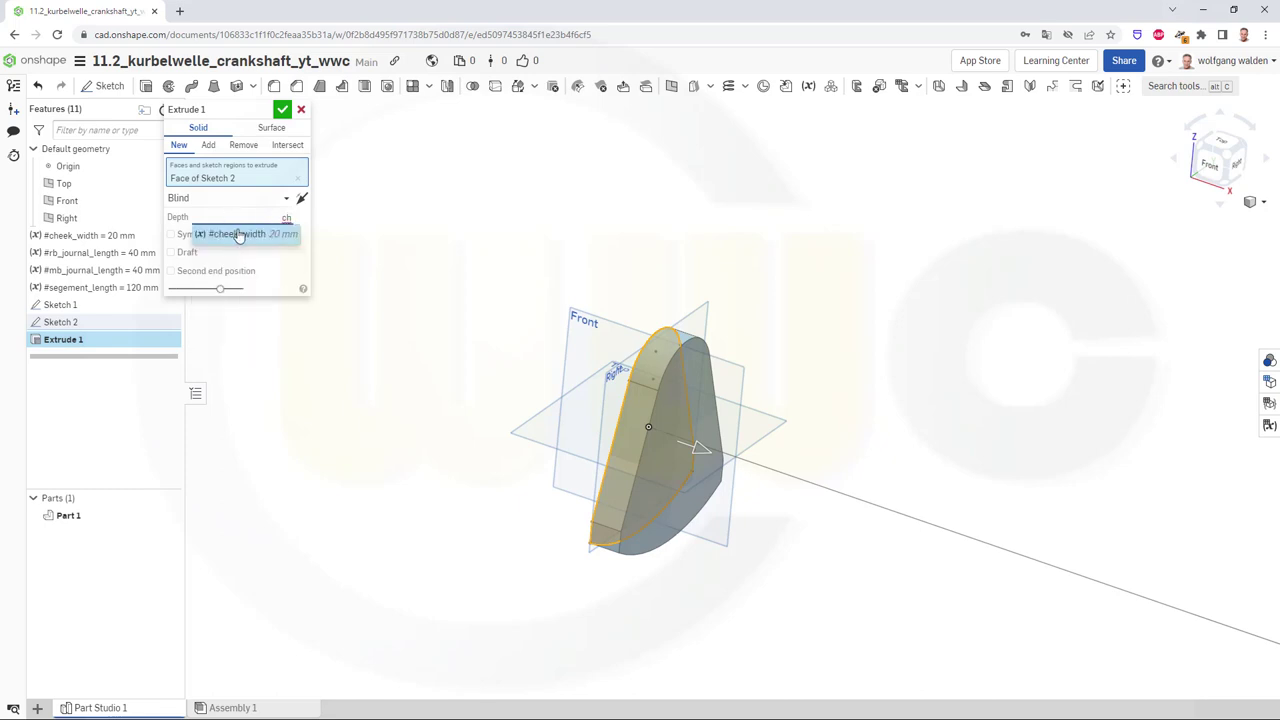
left_click(239, 234)
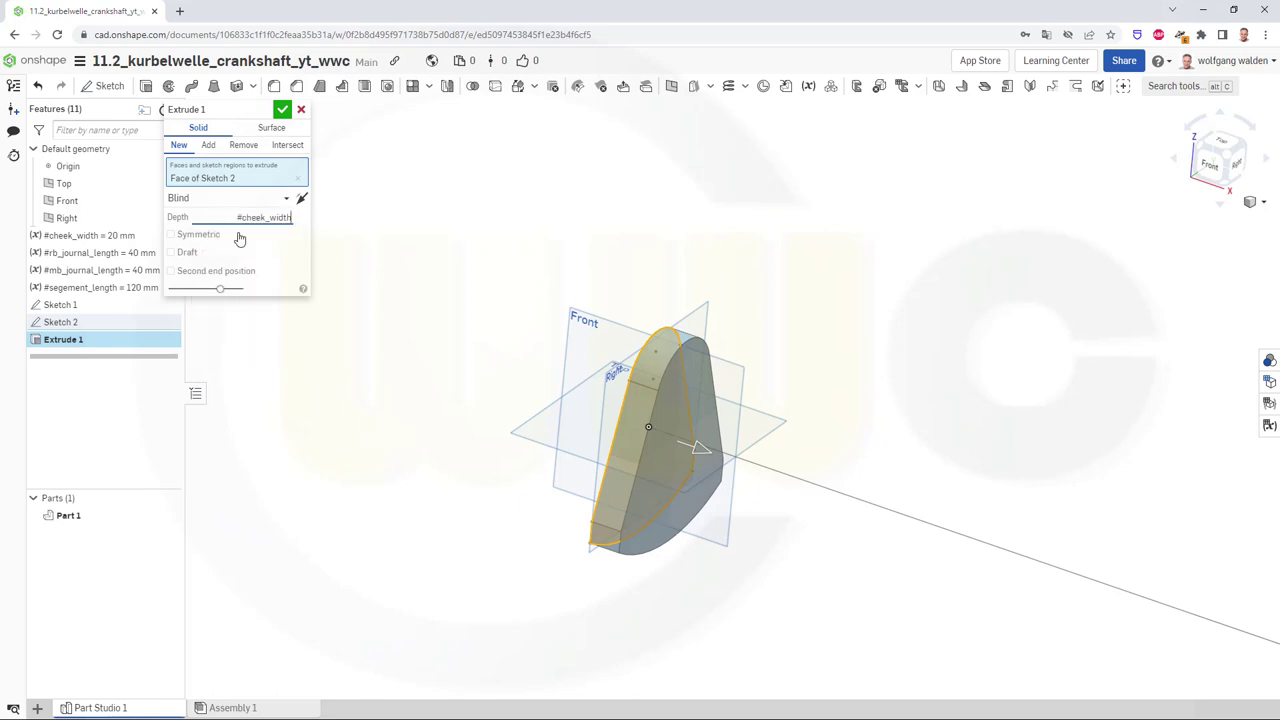
left_click(282, 109)
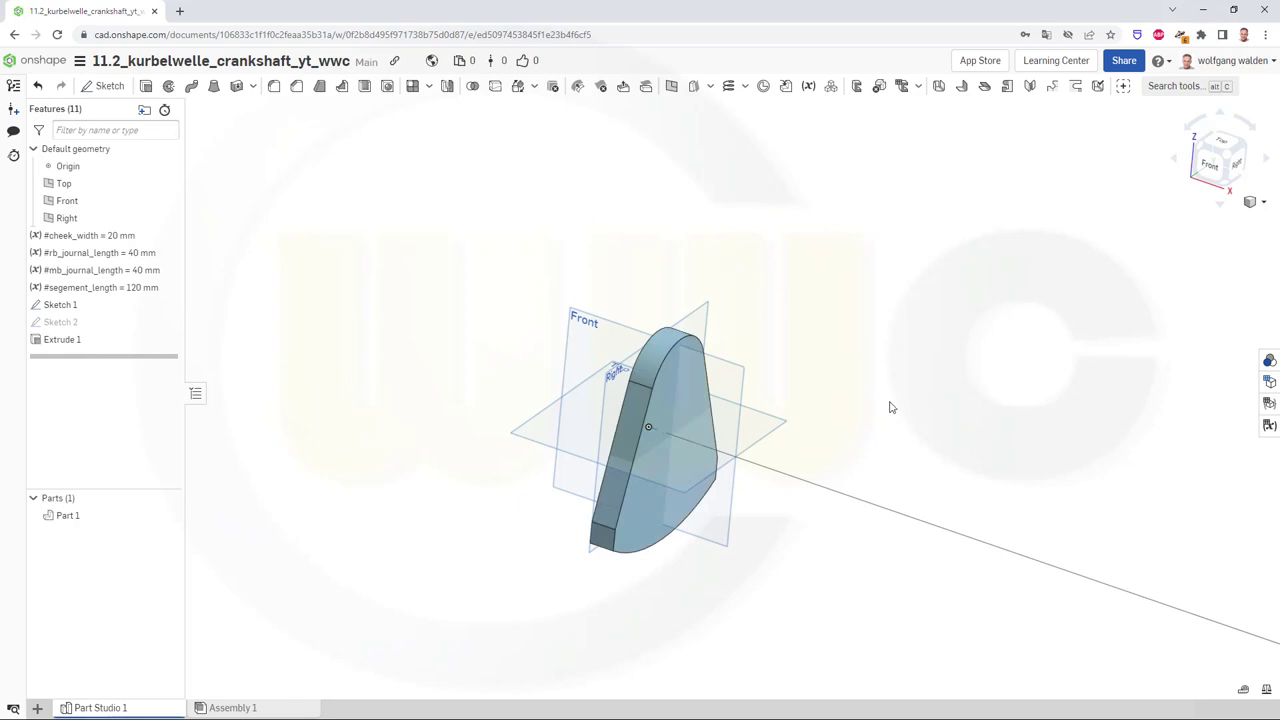
Rename the extruded part as cheek
right_click_drag(891, 407, 766, 400)
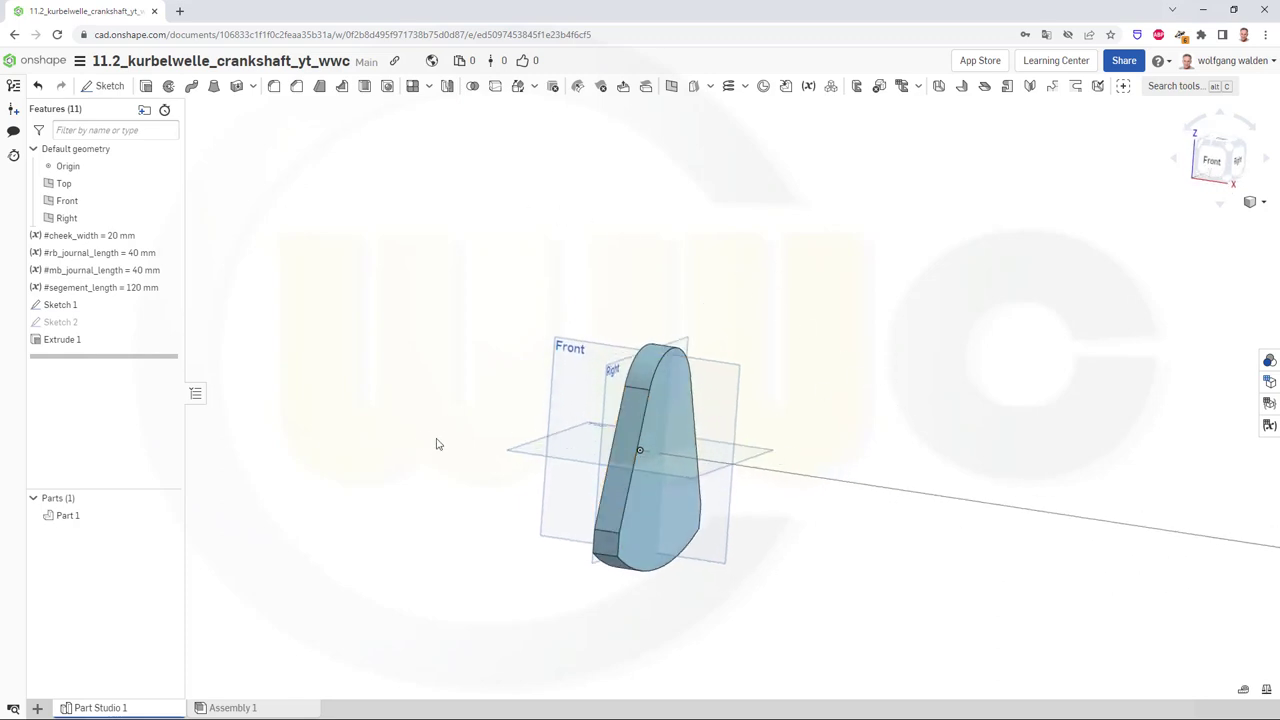
right_click(70, 517)
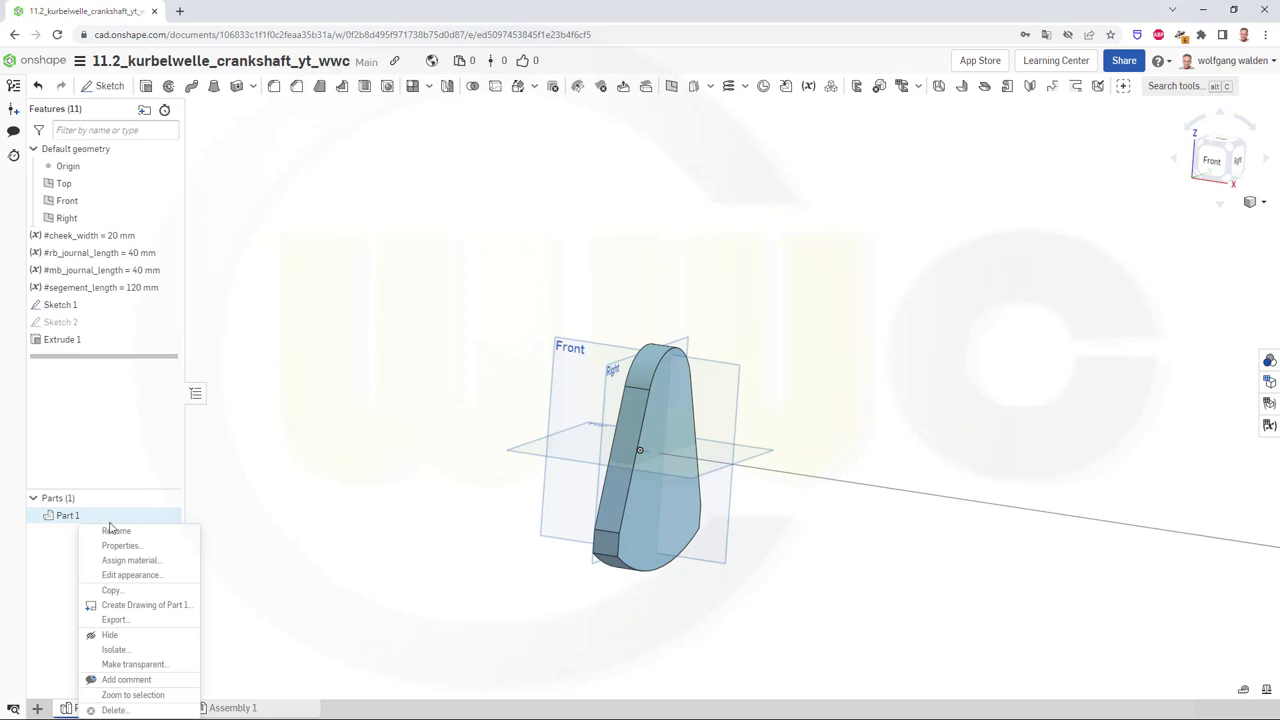
left_click(116, 531)
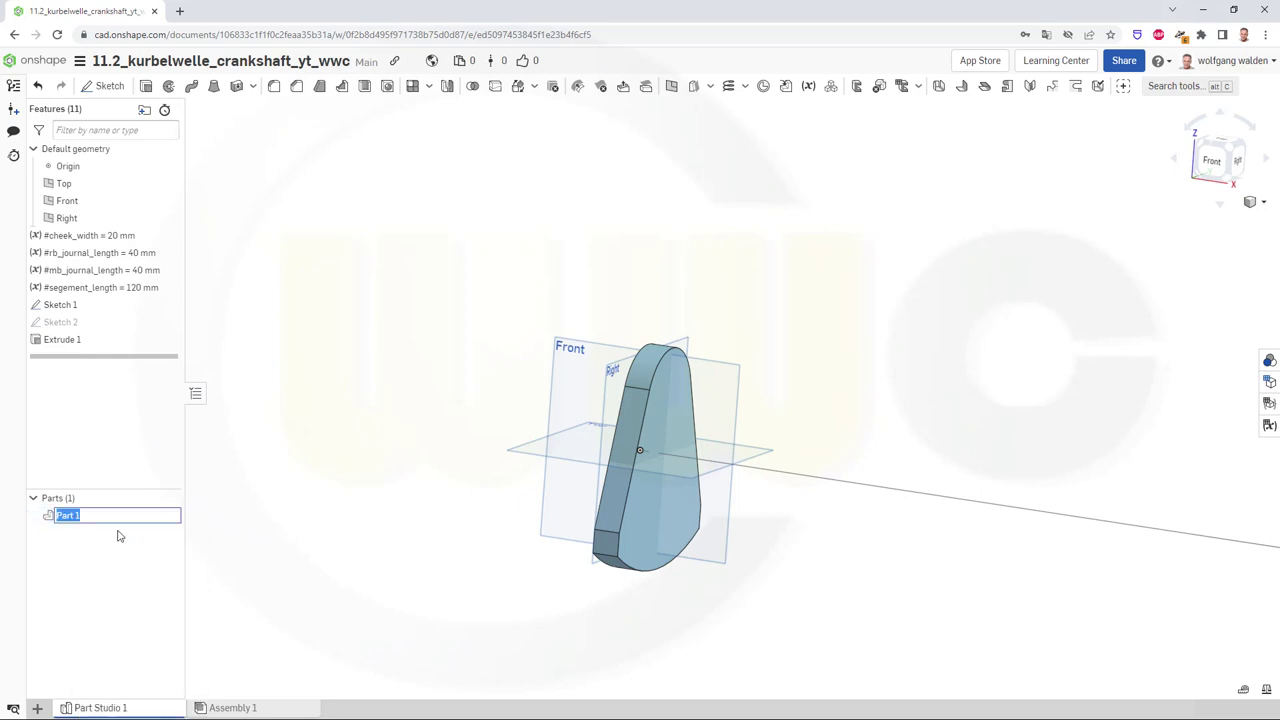
type("cheek")
key("Return")
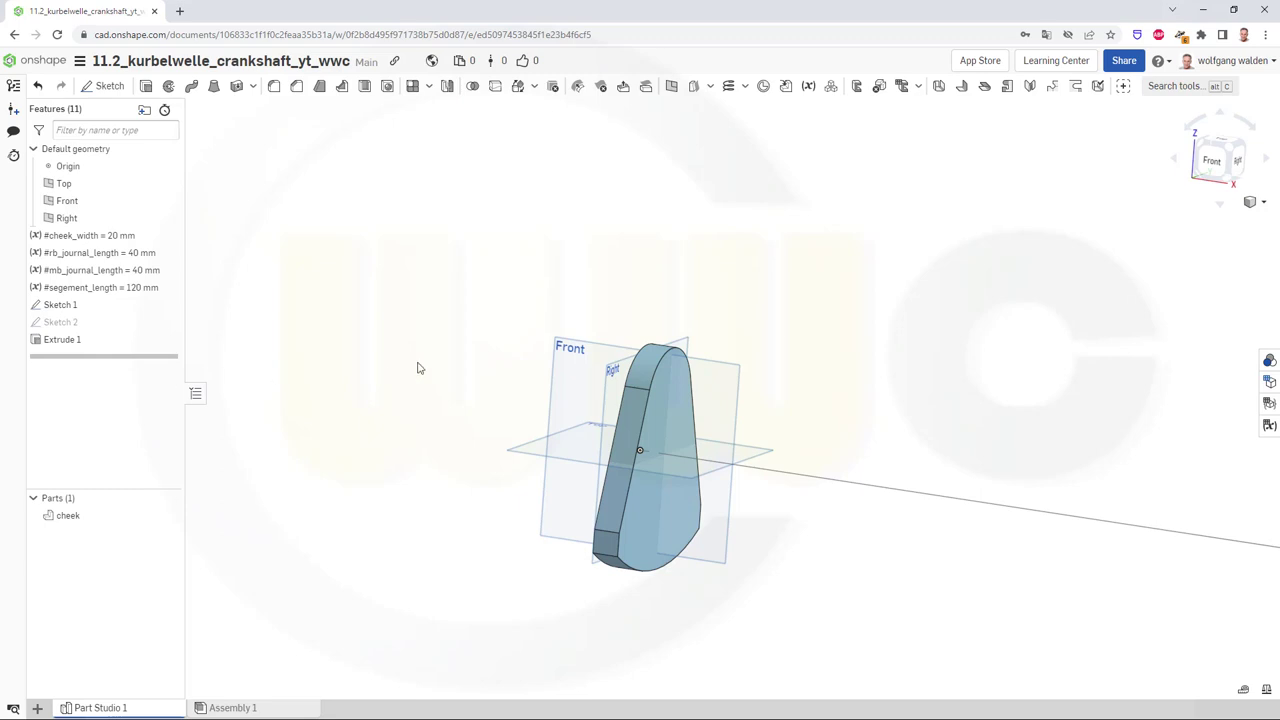
Hide the cheek part, start a sketch on the Front plane viewed head-on, and hide the axis-line sketch
left_click(166, 515)
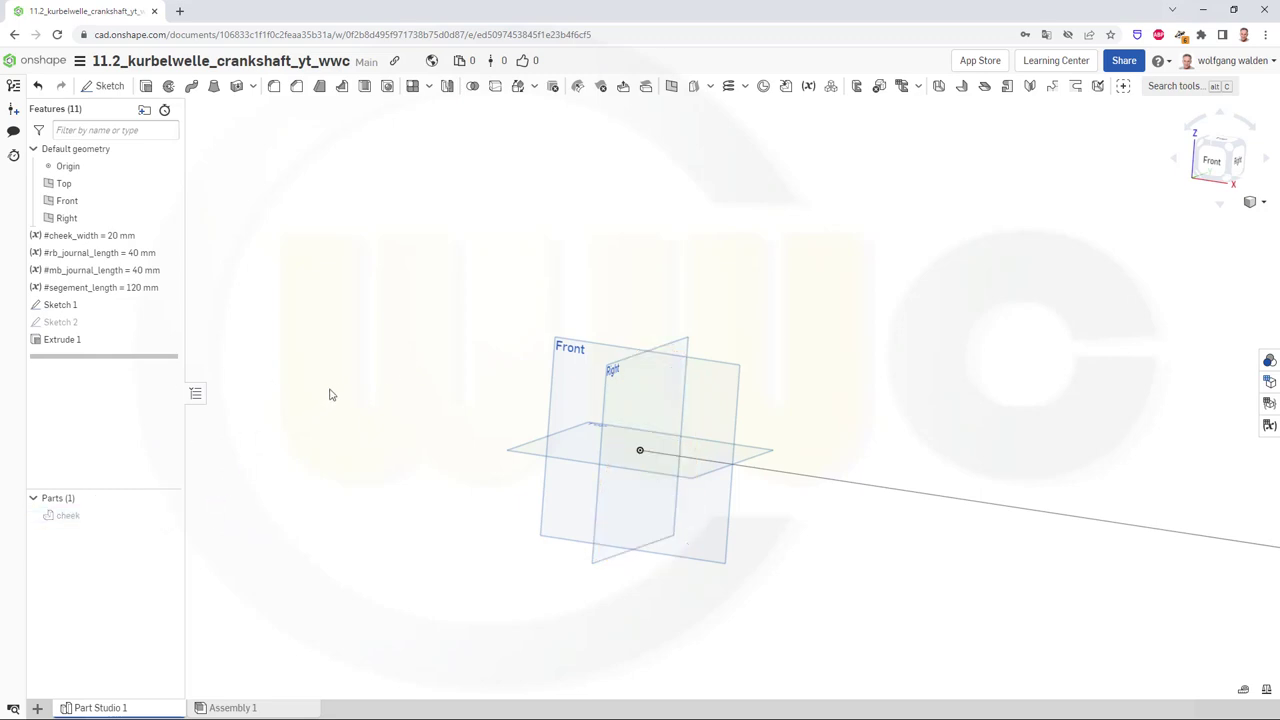
left_click(105, 86)
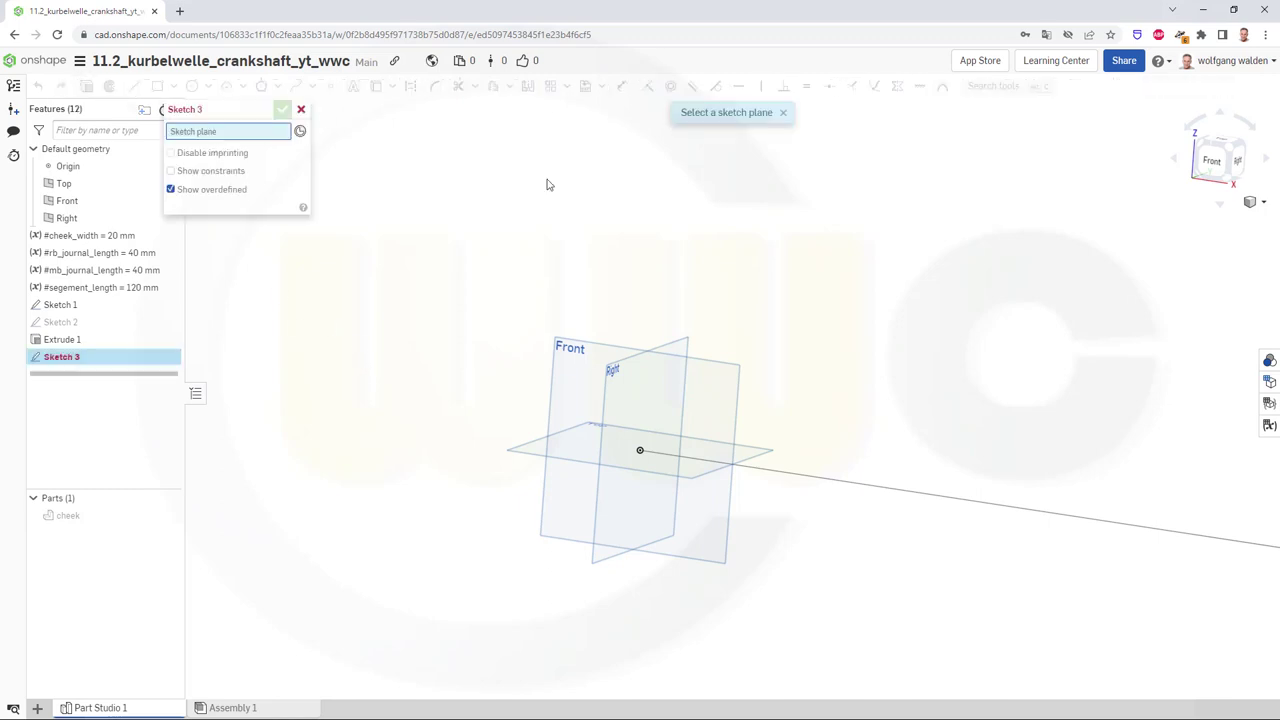
left_click(707, 364)
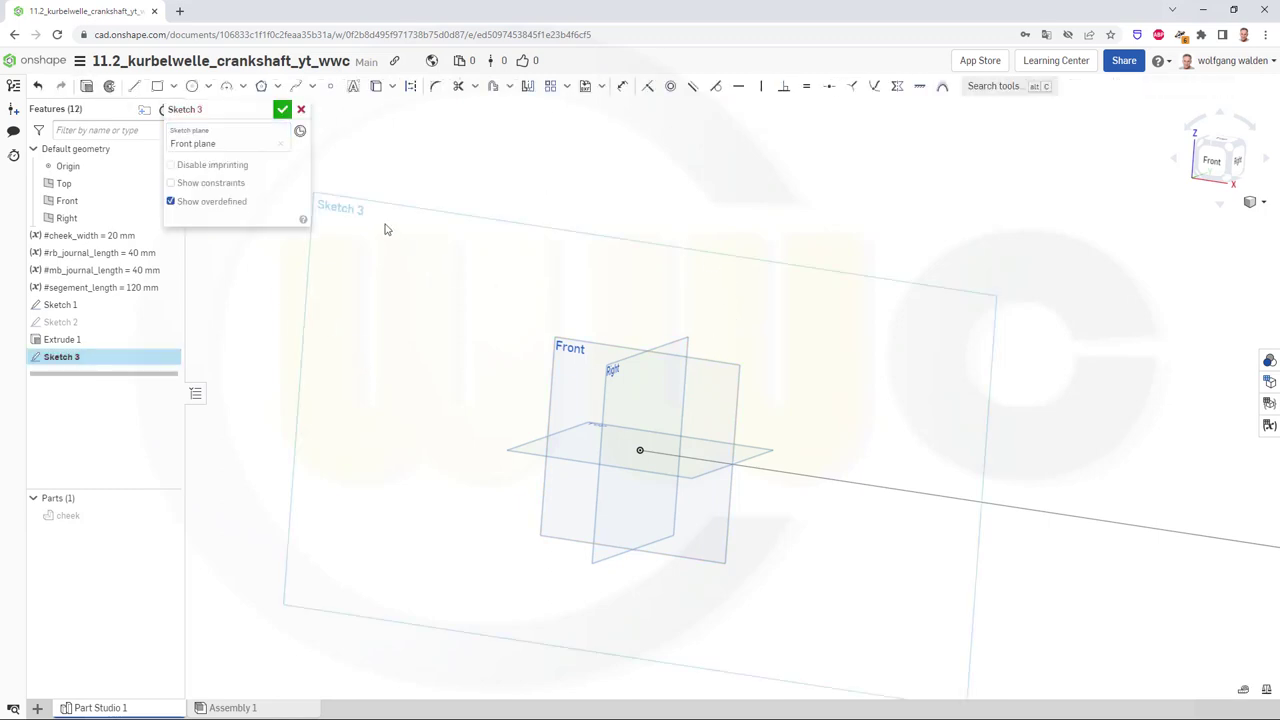
left_click(1212, 160)
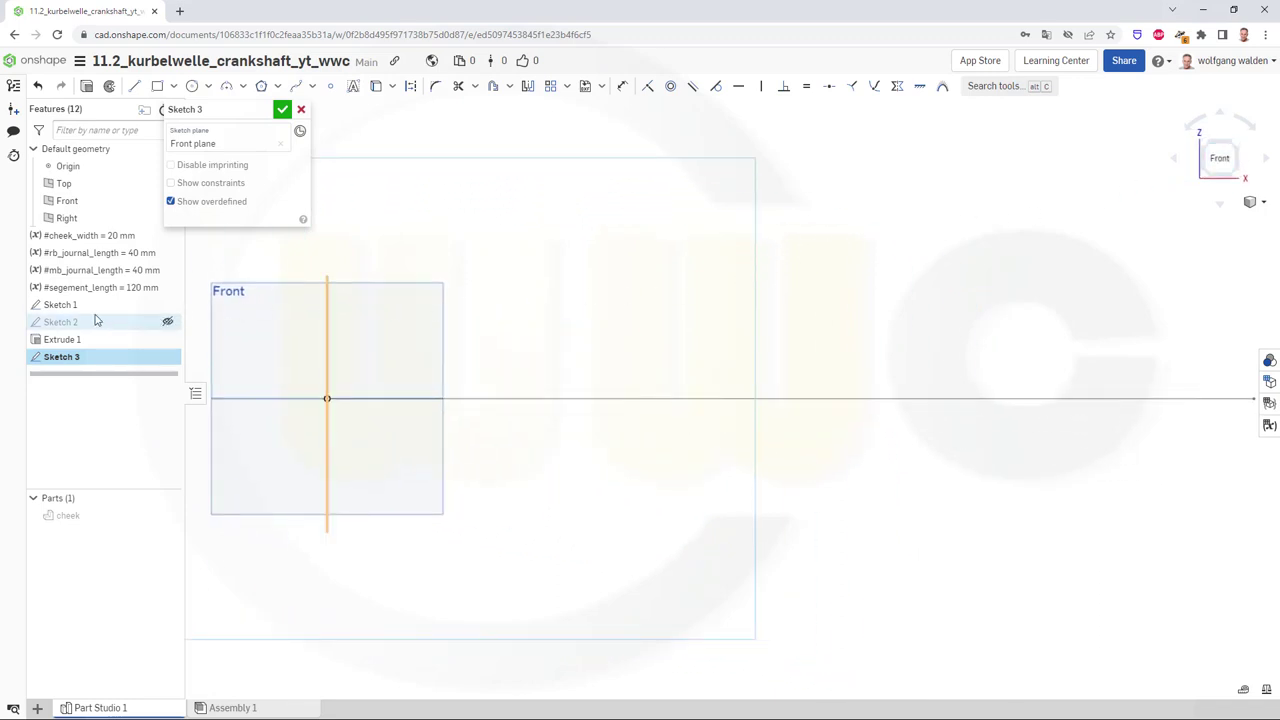
left_click(168, 303)
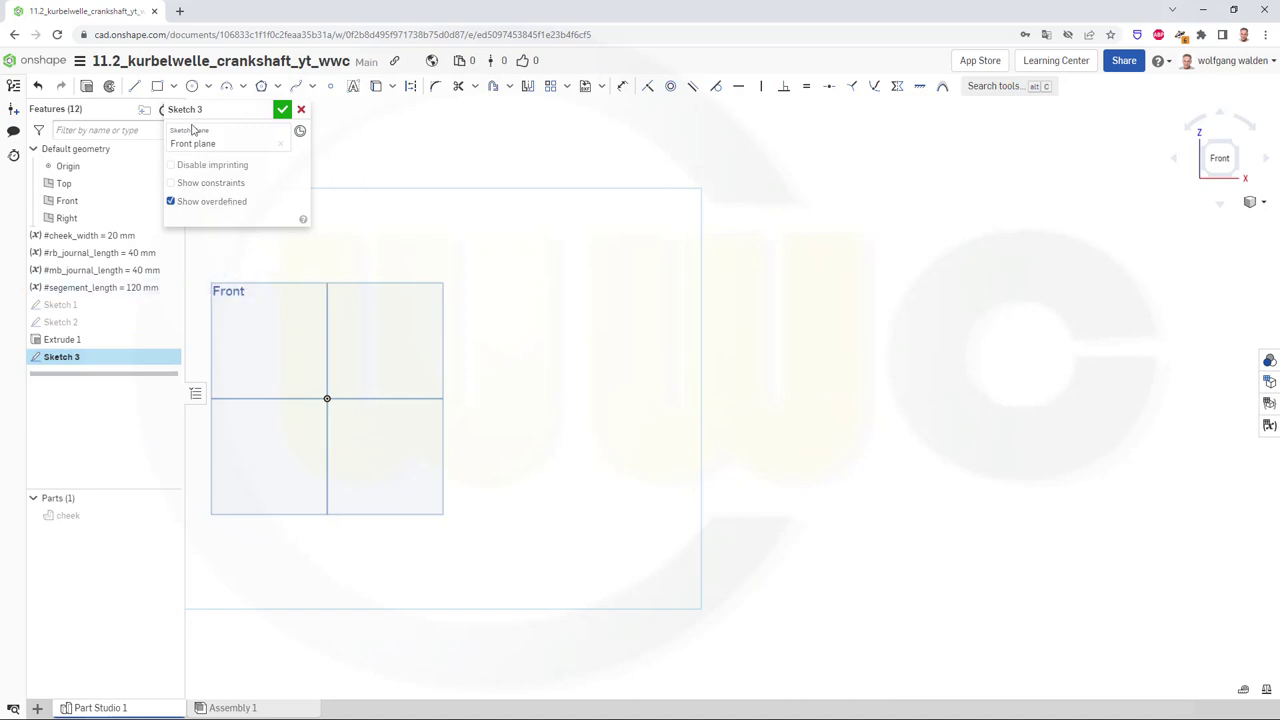
Sketch a closed U-shaped profile about 100 mm wide and 82 mm high, with a notch about 63 mm wide and 29 mm deep in its upper edge
left_click(134, 86)
left_click(541, 380)
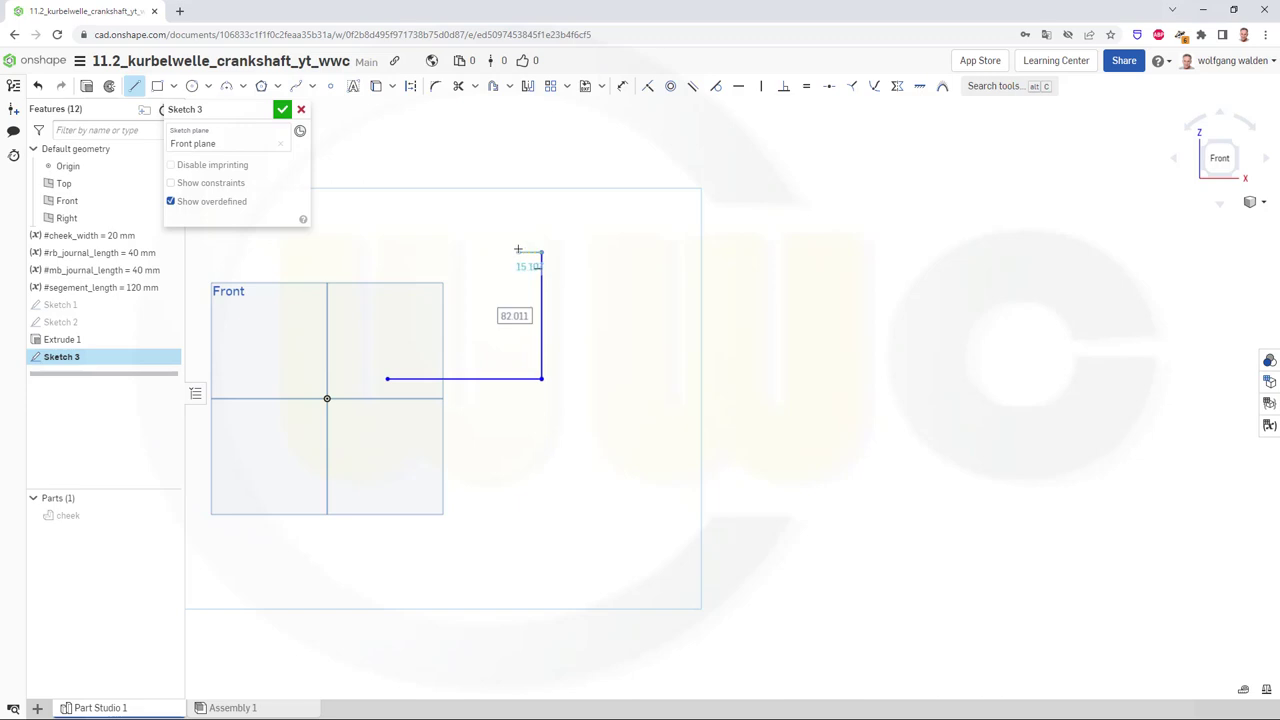
left_click(541, 251)
left_click(518, 252)
left_click(517, 297)
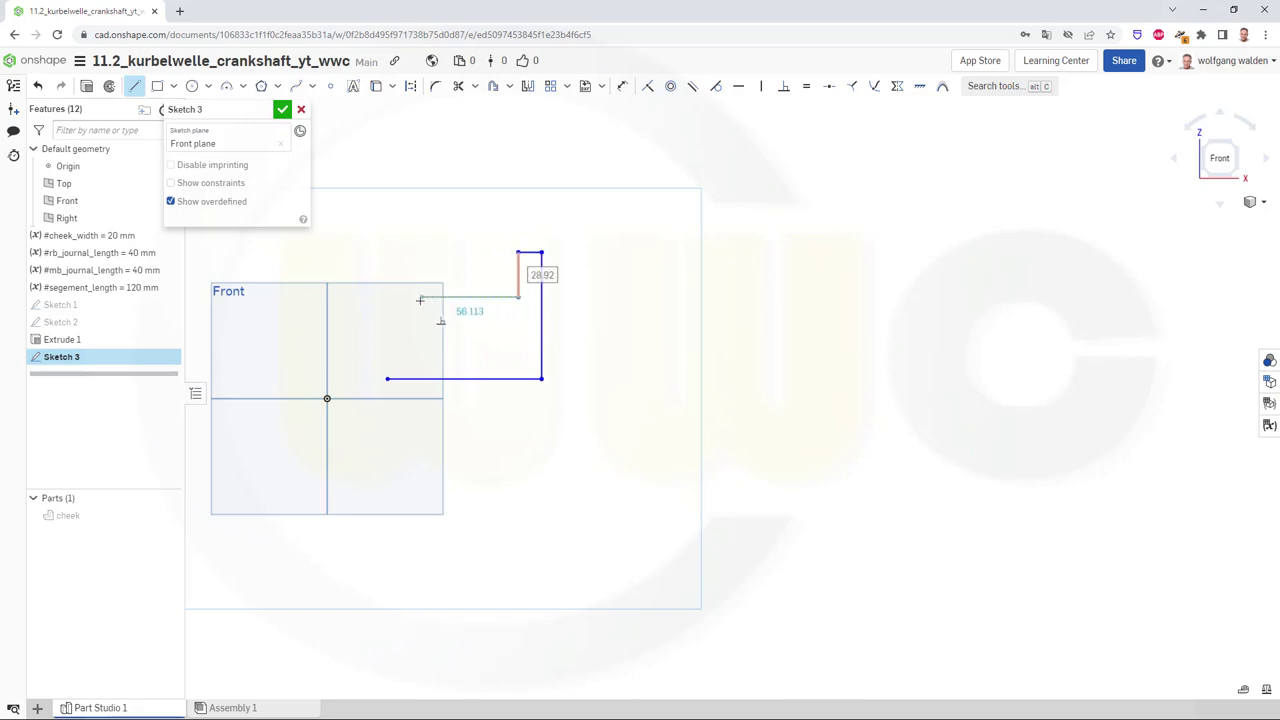
left_click(420, 298)
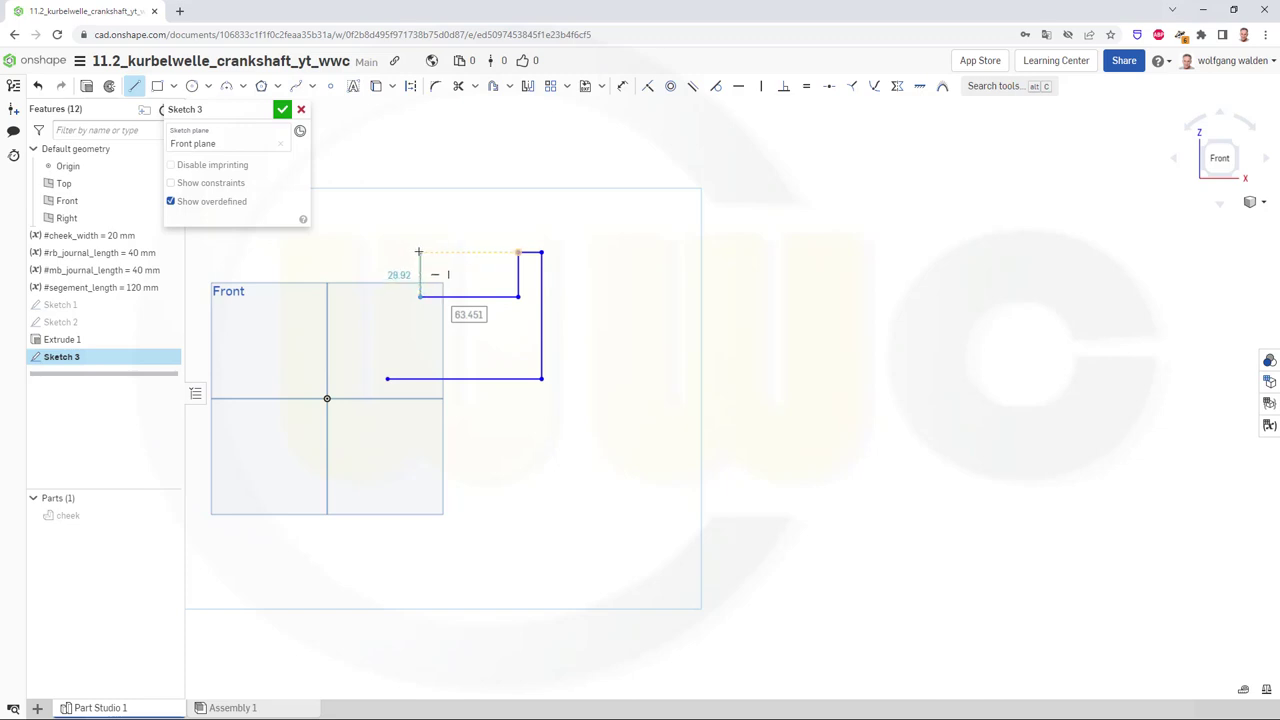
left_click(420, 252)
left_click(386, 252)
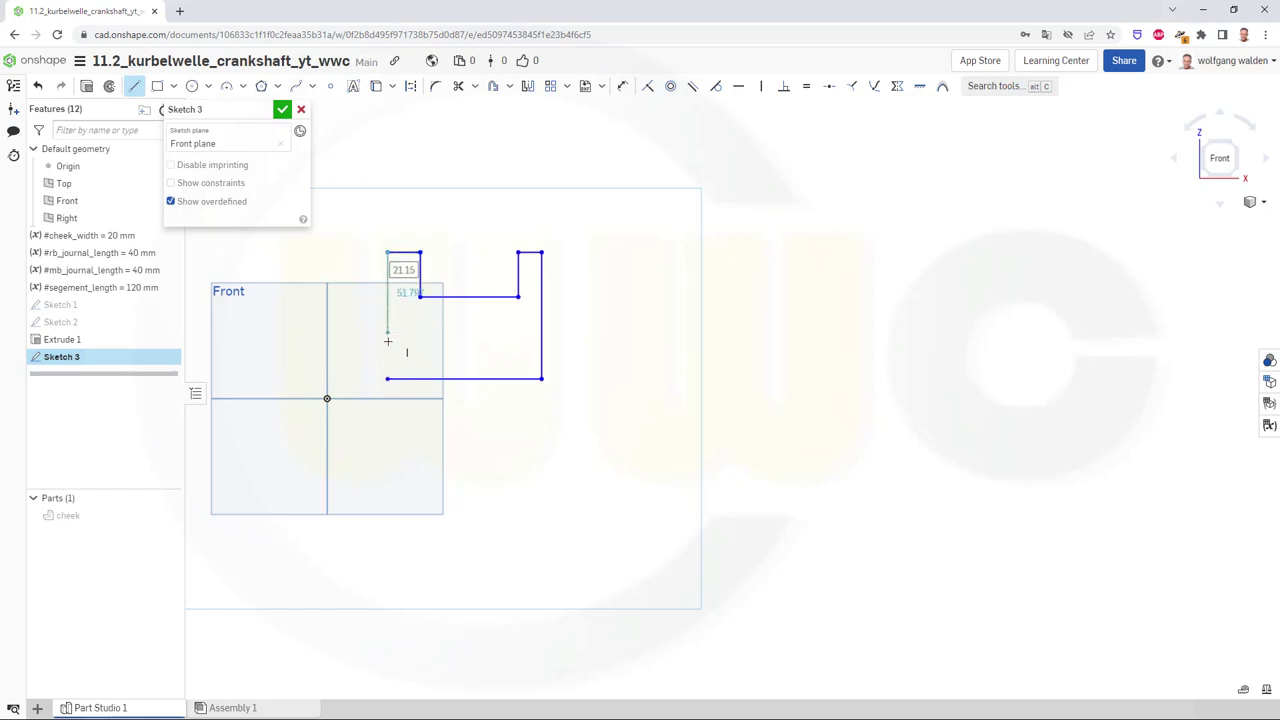
left_click(387, 378)
key("Escape")
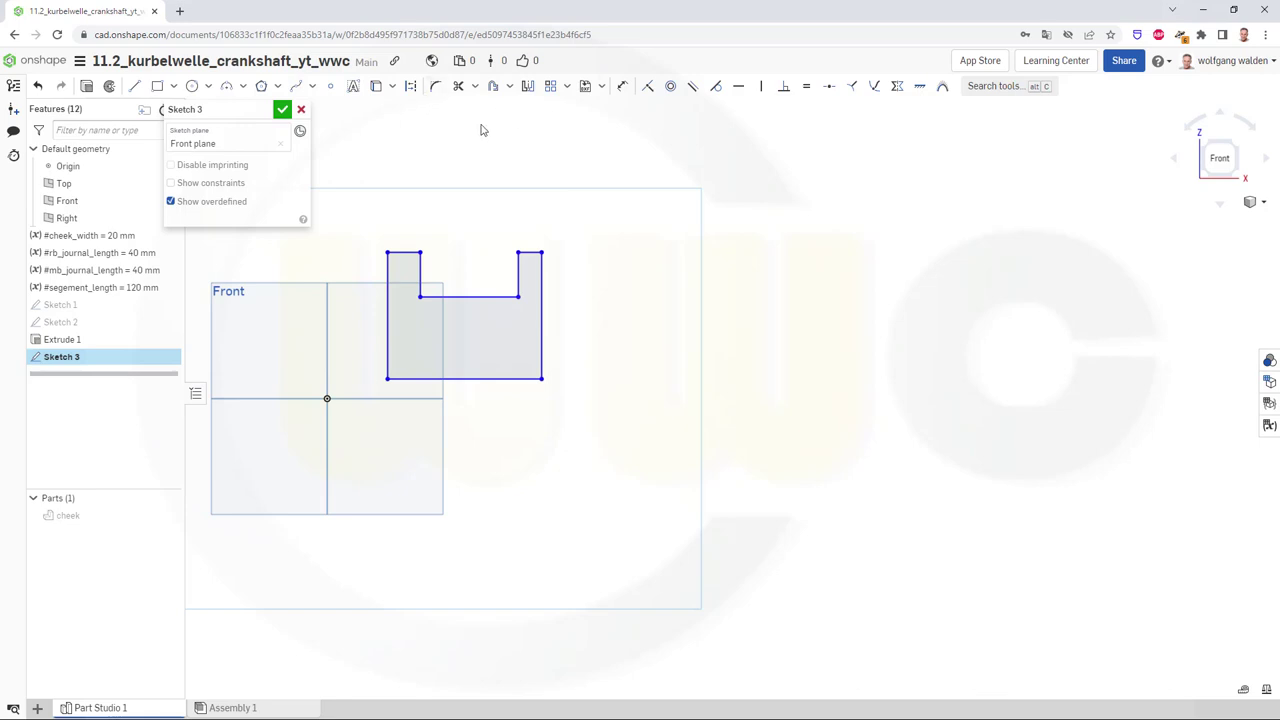
Dimension the profile's overall width between its outer vertical edges with the variable #rb_journal_length
left_click(622, 86)
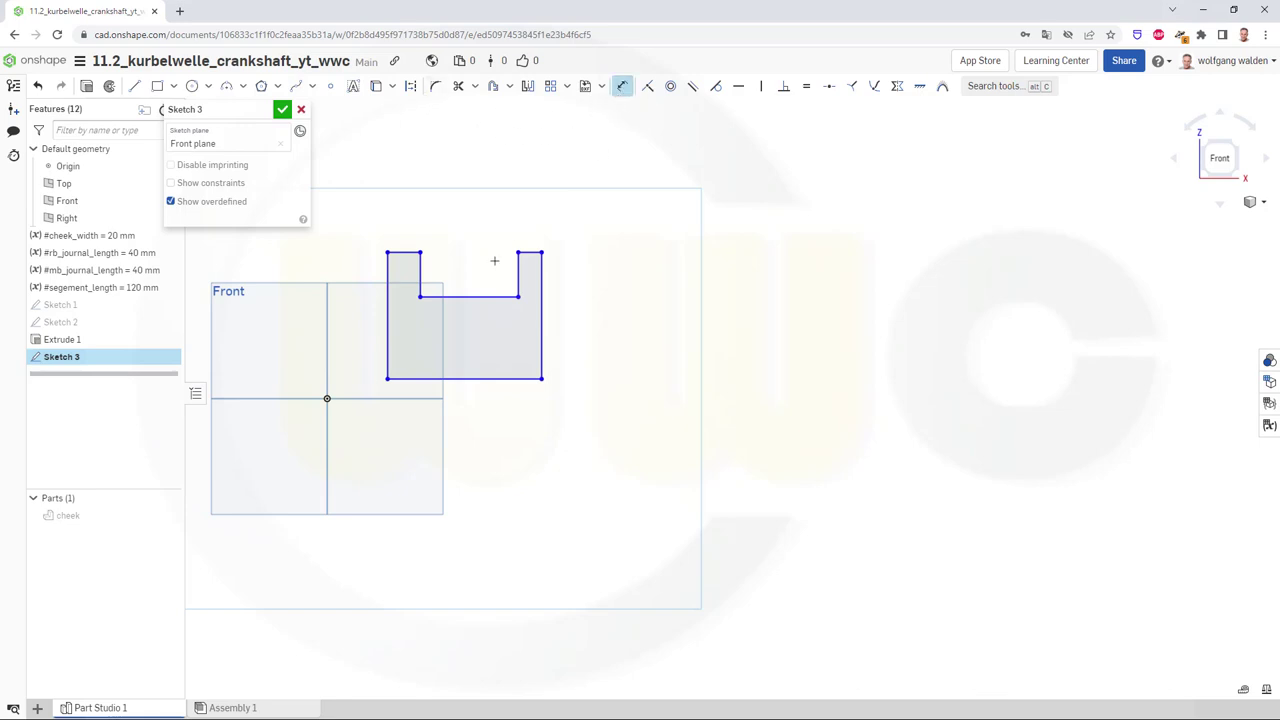
left_click(386, 352)
left_click(542, 350)
left_click(482, 421)
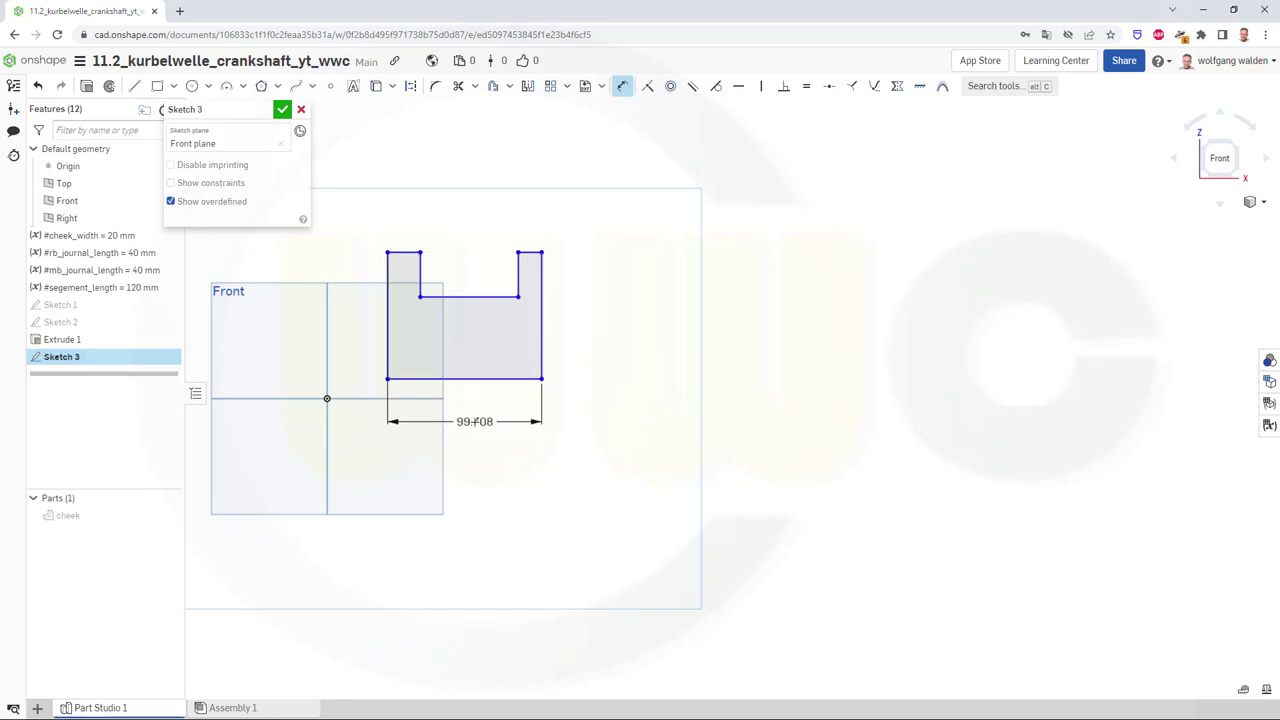
double_click(475, 421)
type("#rb")
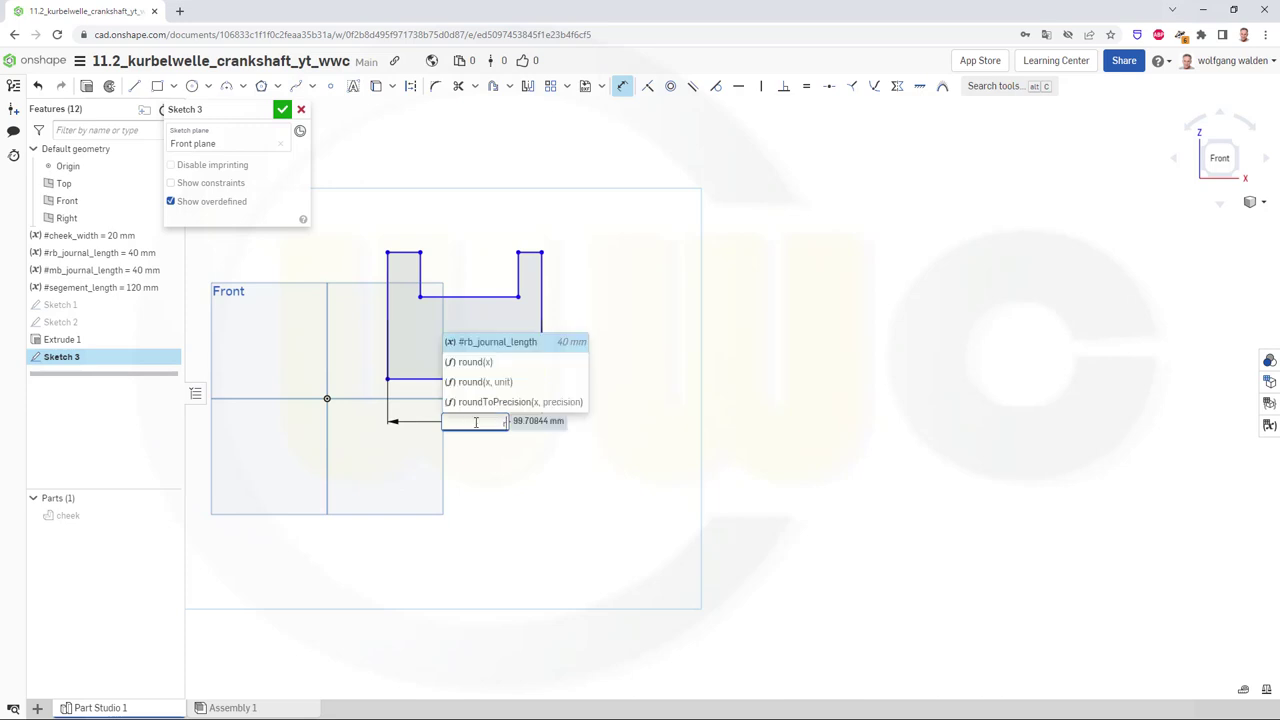
left_click(500, 402)
key("Return")
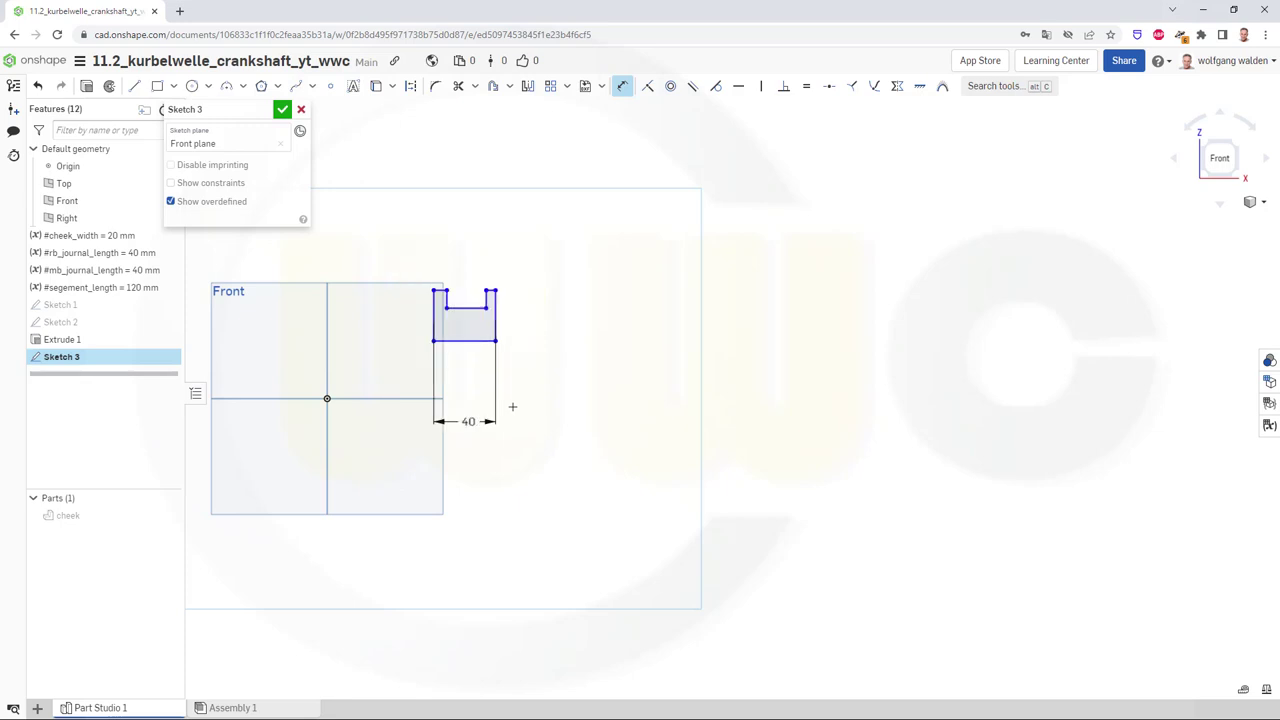
Dimension the widths of the two shoulders beside the notch as 5 mm each
scroll(458, 304, "up", 5)
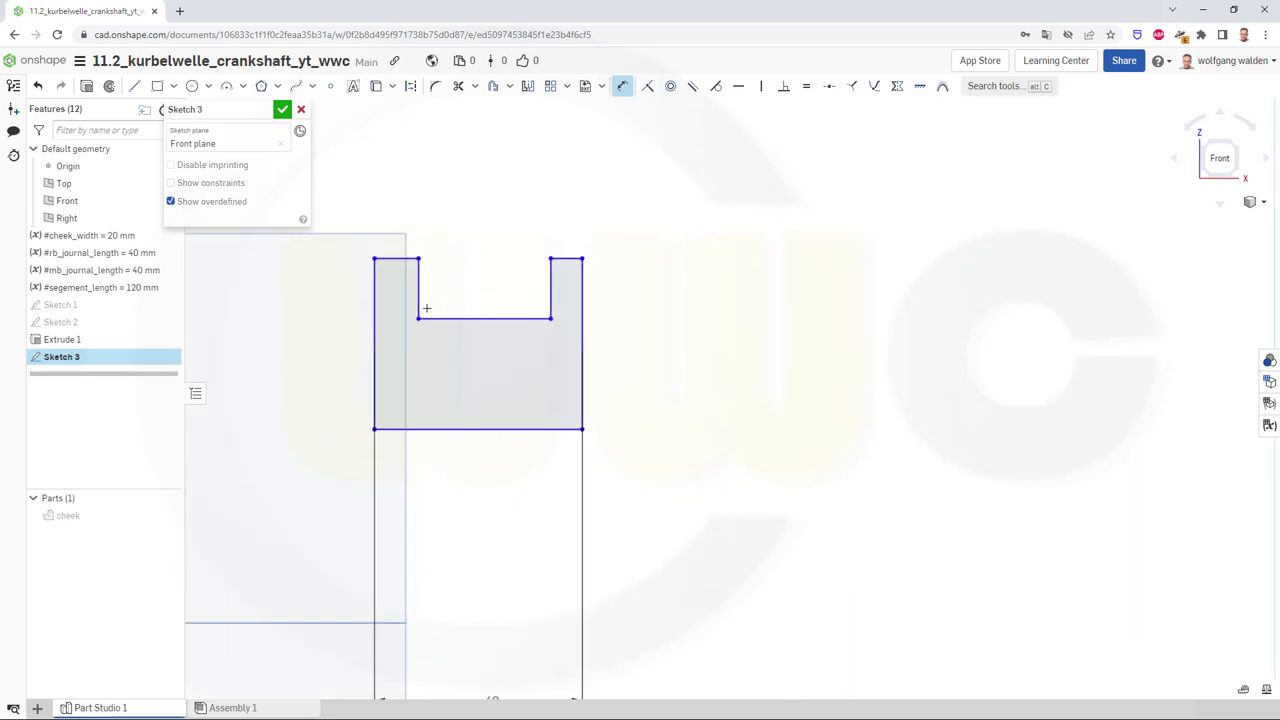
left_click(374, 288)
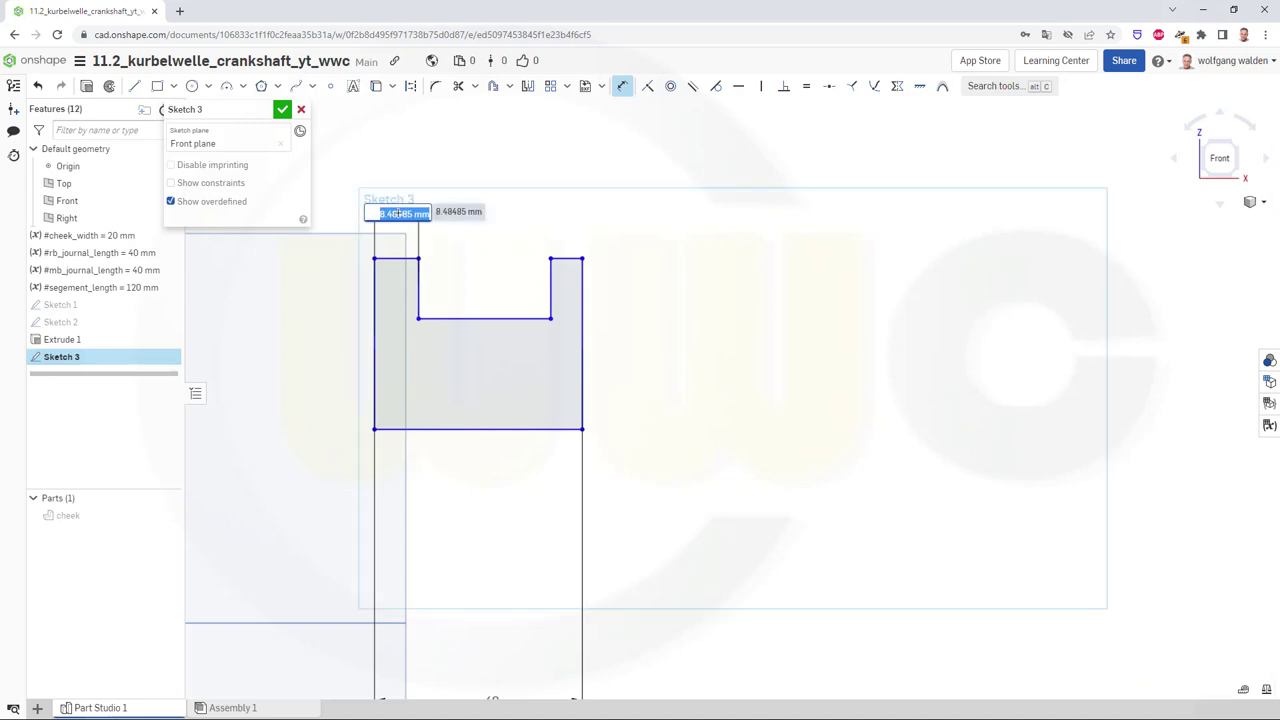
key("Return")
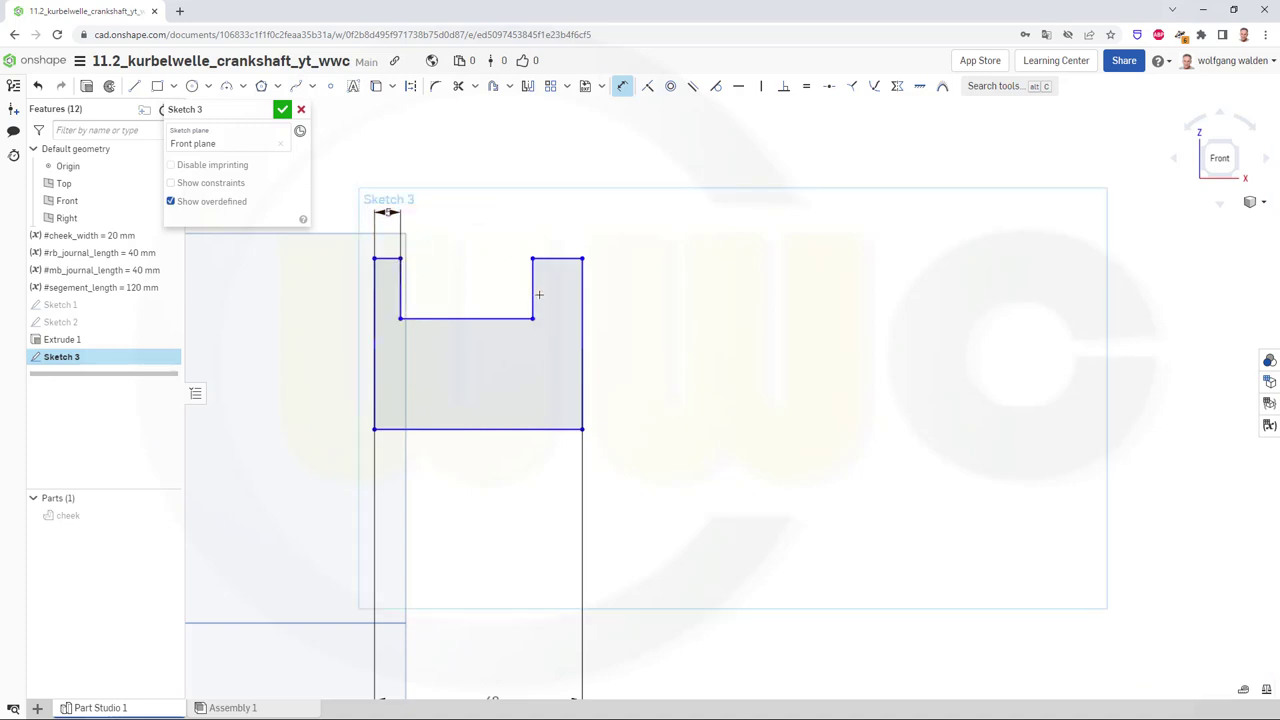
left_click(532, 293)
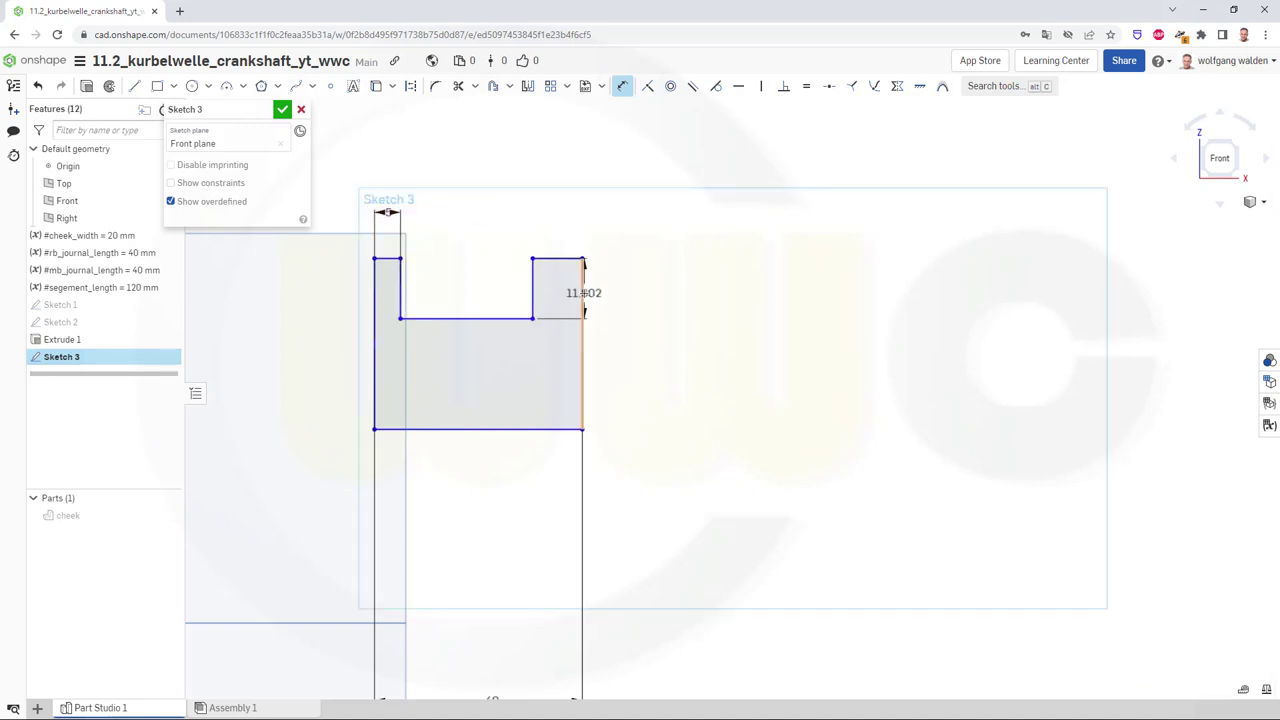
left_click(583, 268)
left_click(555, 227)
type("5")
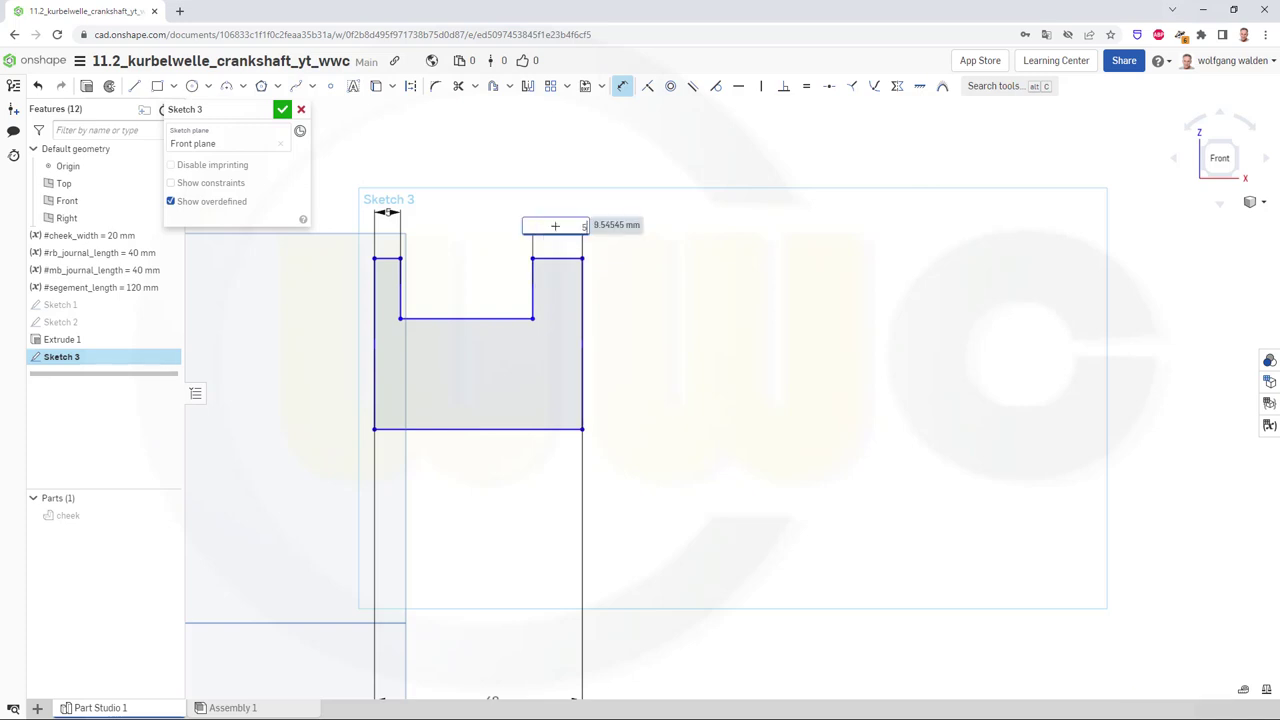
key("Return")
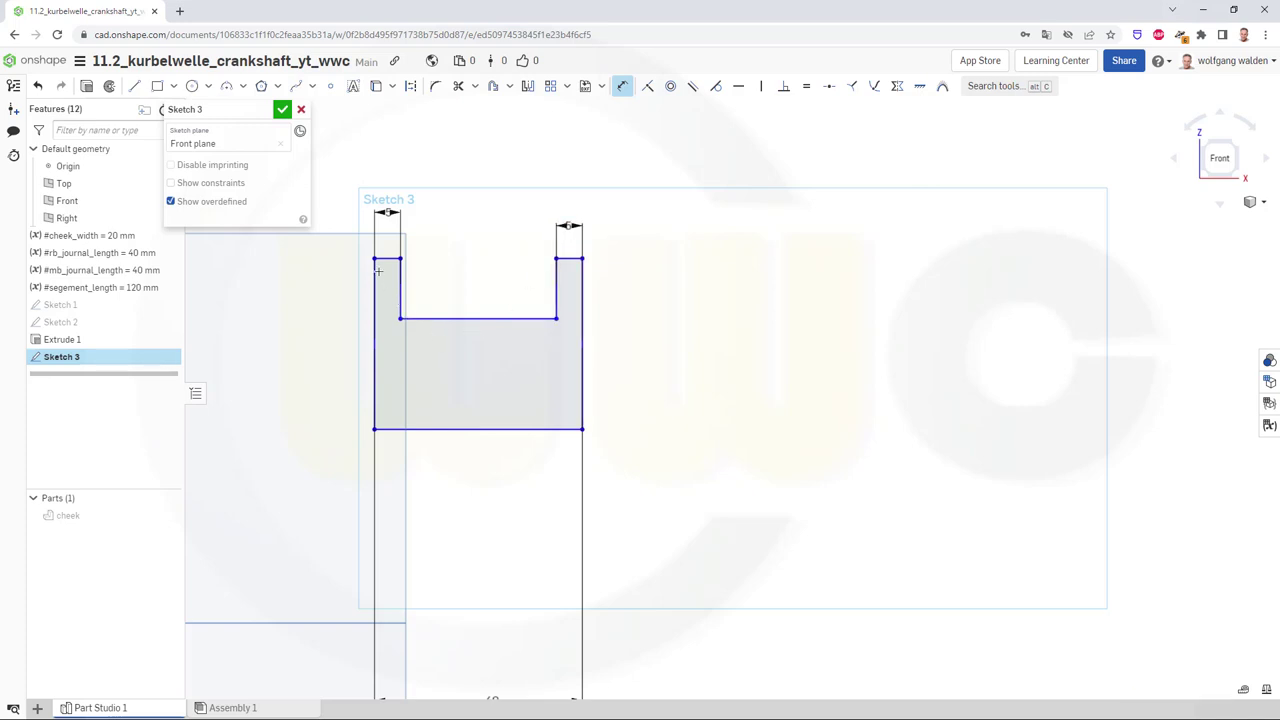
Dimension the height from the bottom edge to the top of the outer shoulder as 24 mm
left_click(382, 259)
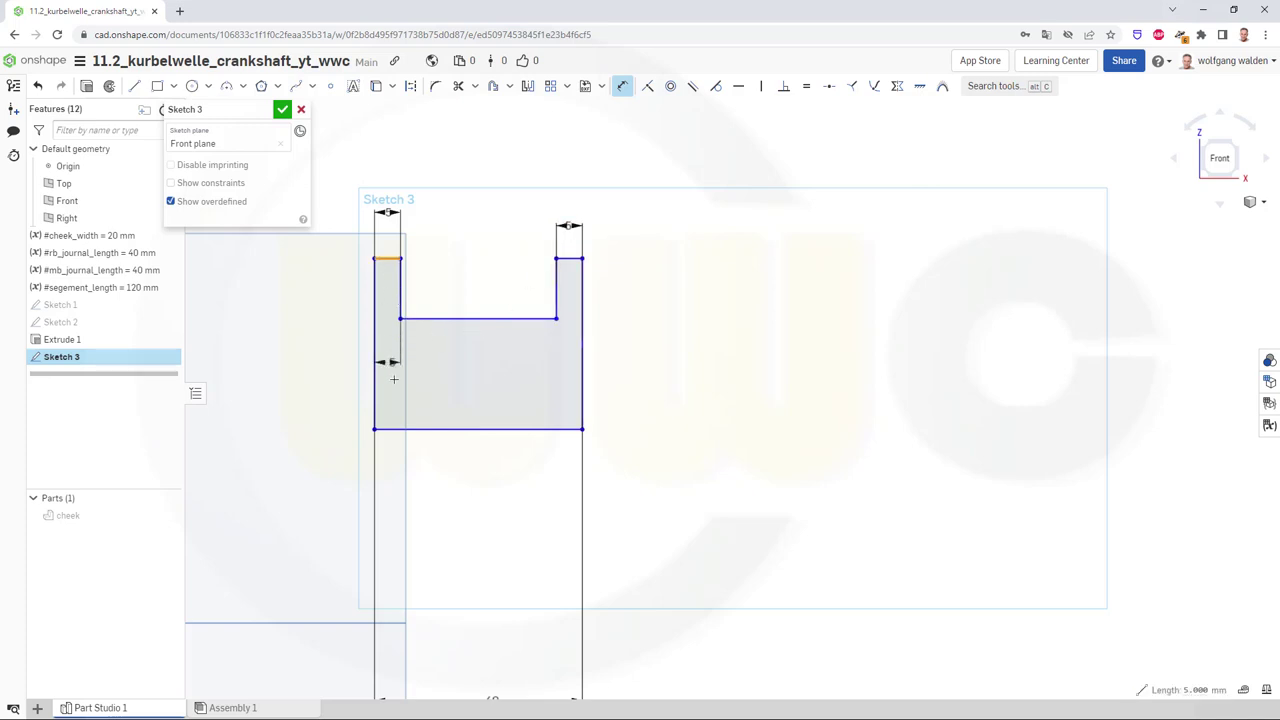
left_click(405, 429)
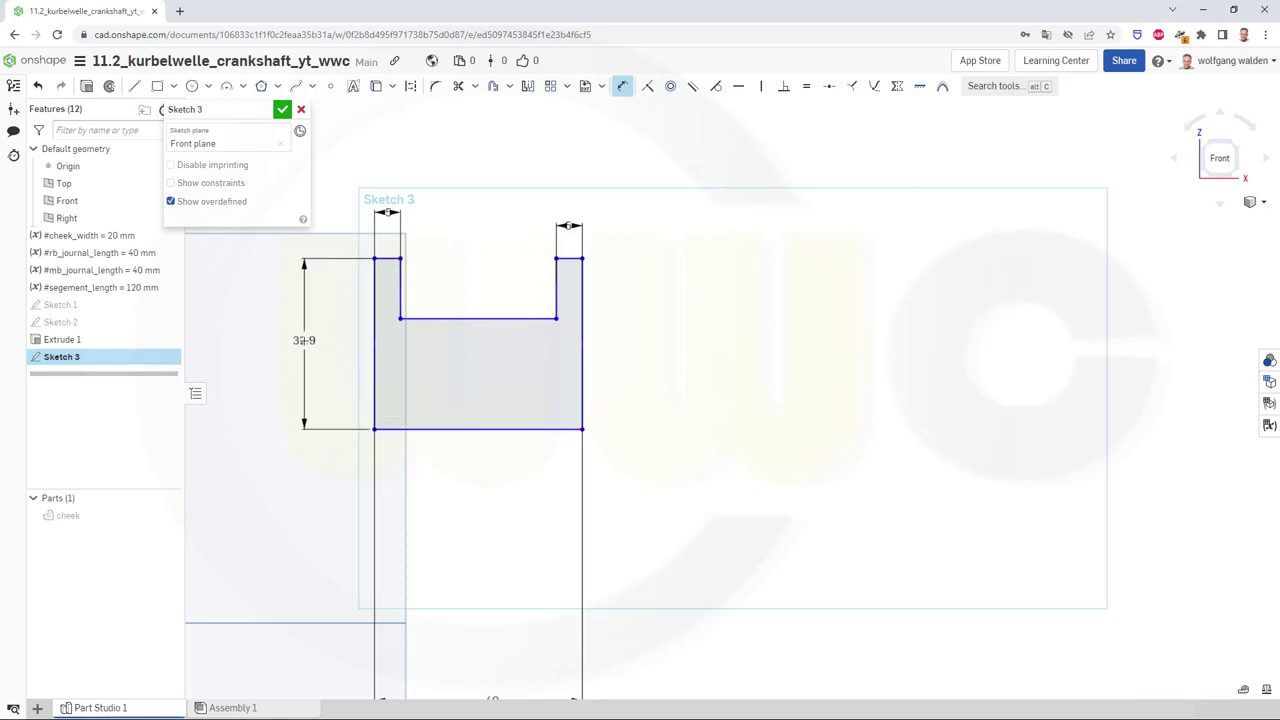
left_click(304, 341)
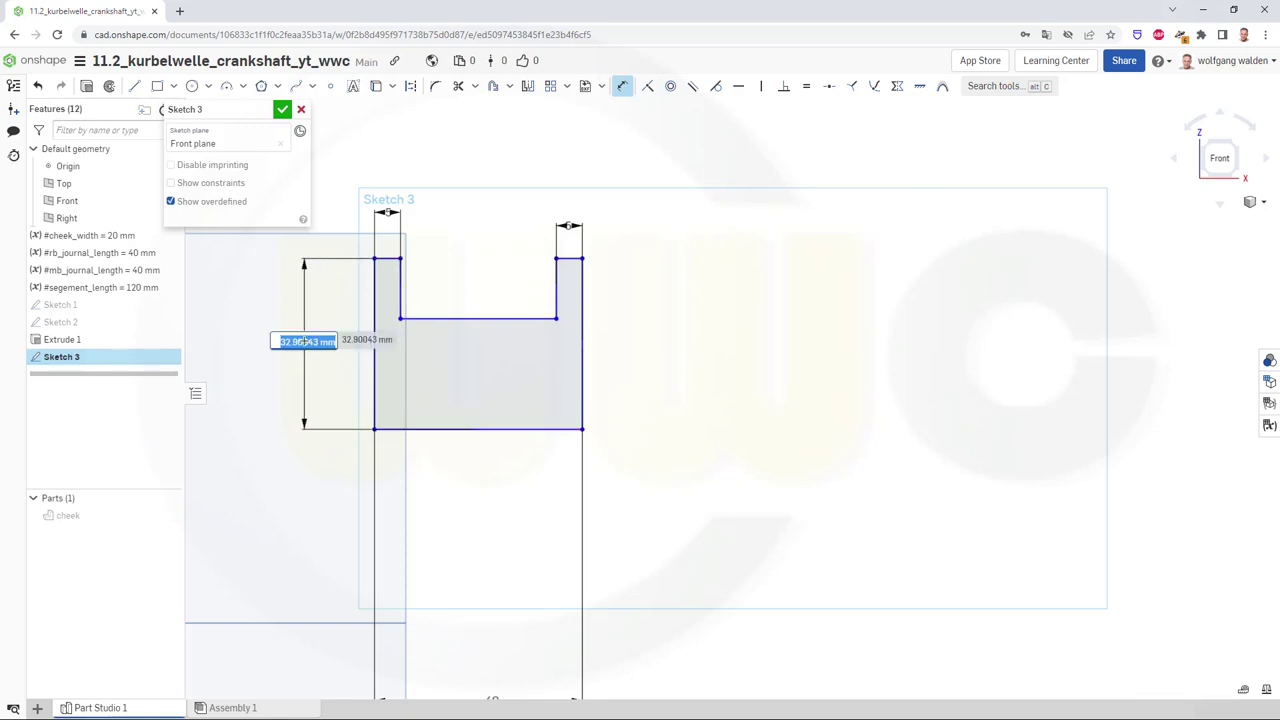
type("24")
key("Return")
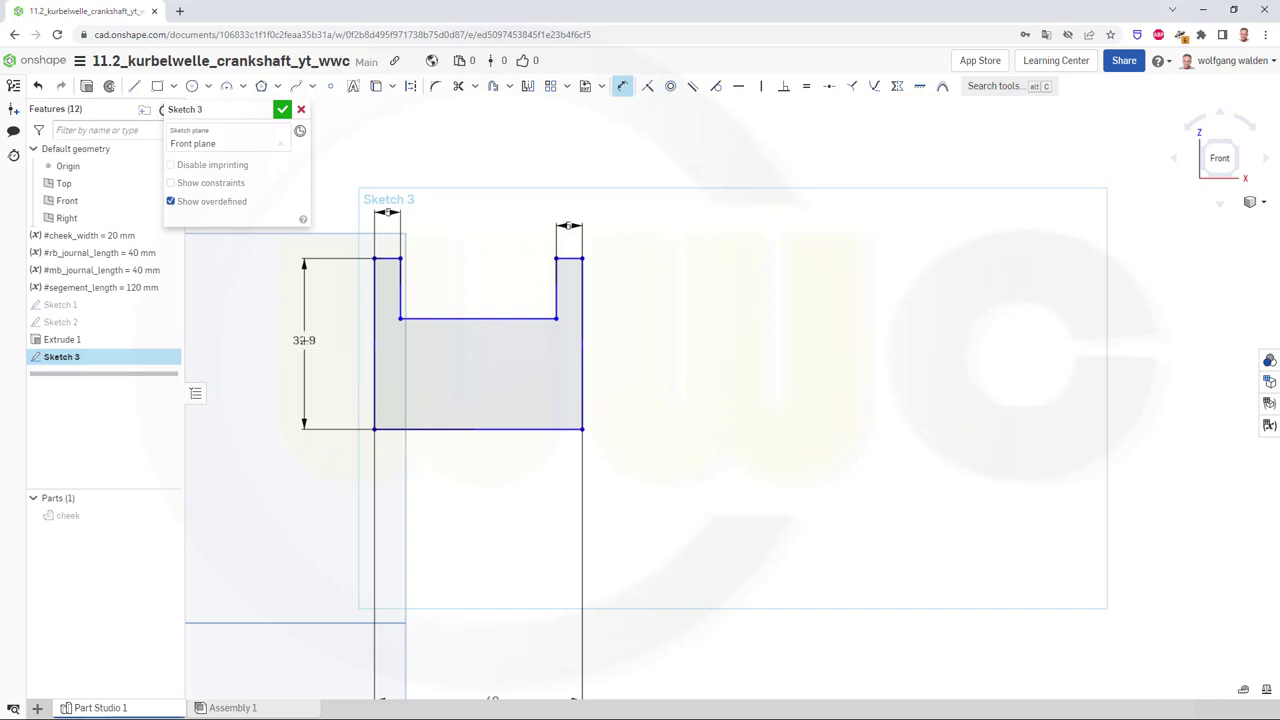
Dimension the height from the bottom edge to the middle horizontal edge as 28 mm
left_click(489, 319)
left_click(468, 429)
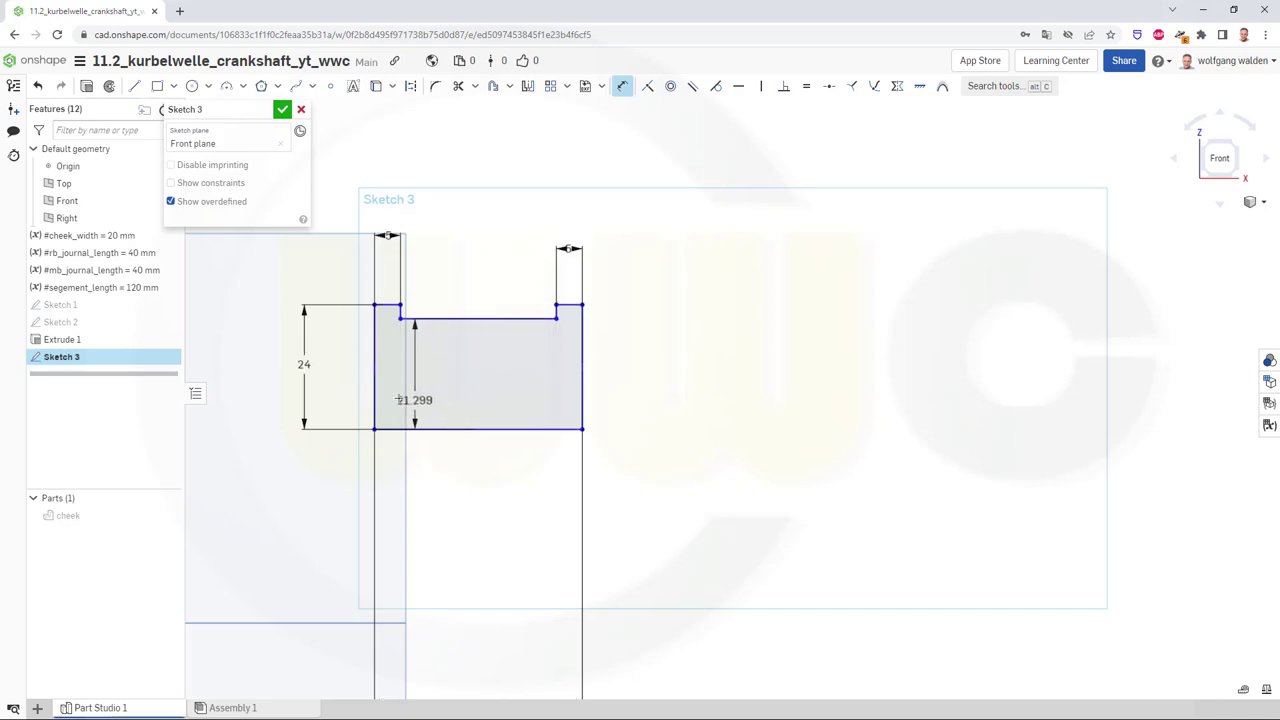
left_click(271, 370)
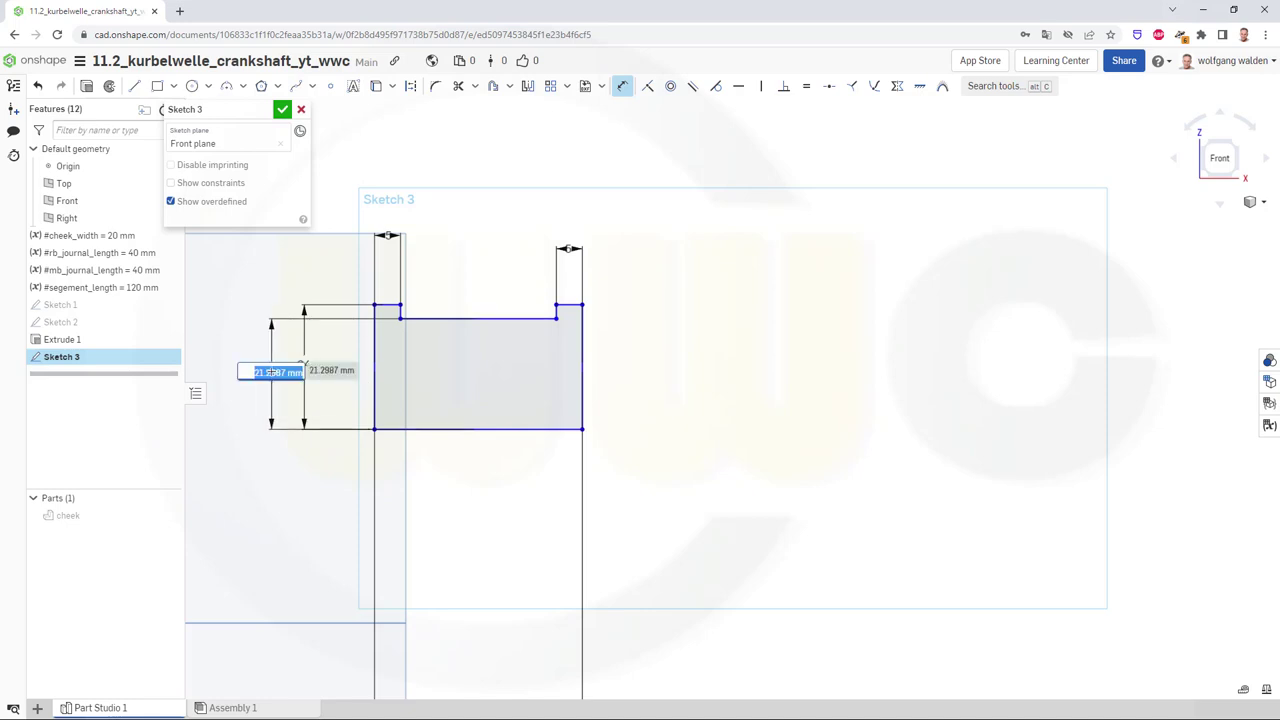
type("28")
key("Return")
key("Escape")
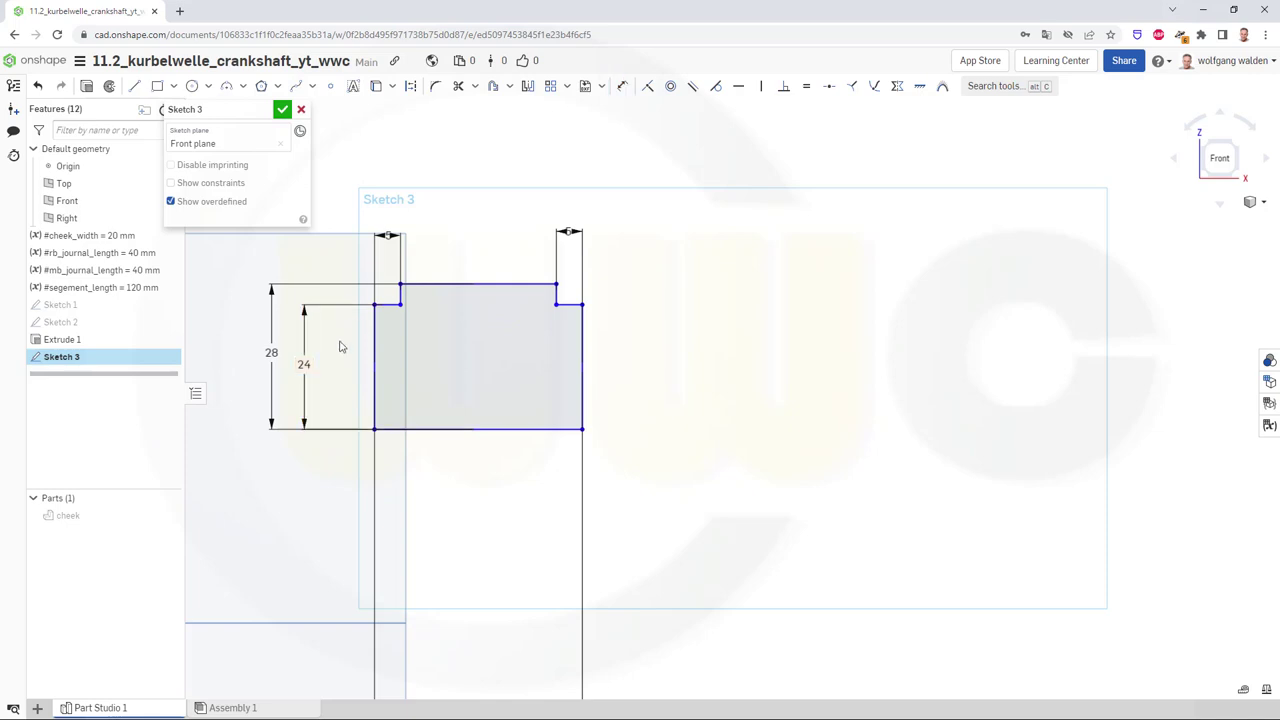
Make the profile's lower-left corner coincident with the origin
scroll(339, 346, "down", 3)
scroll(276, 427, "down", 2)
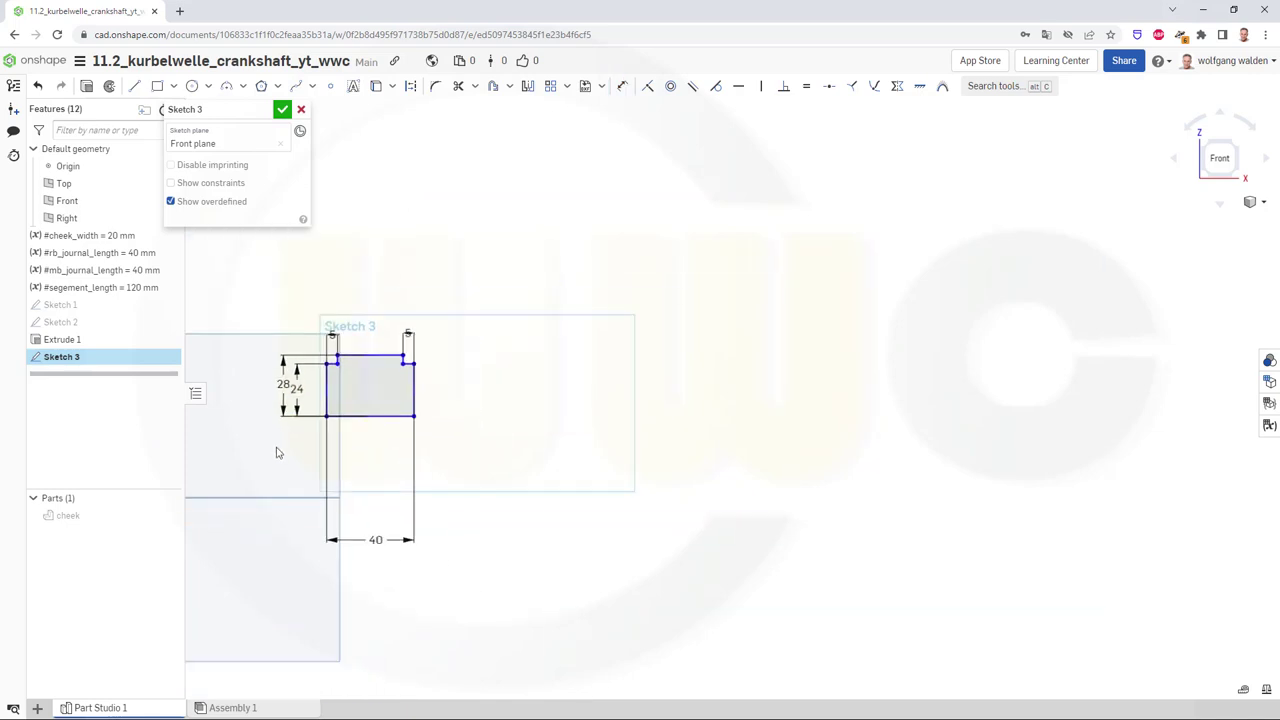
middle_click_drag(278, 453, 537, 428)
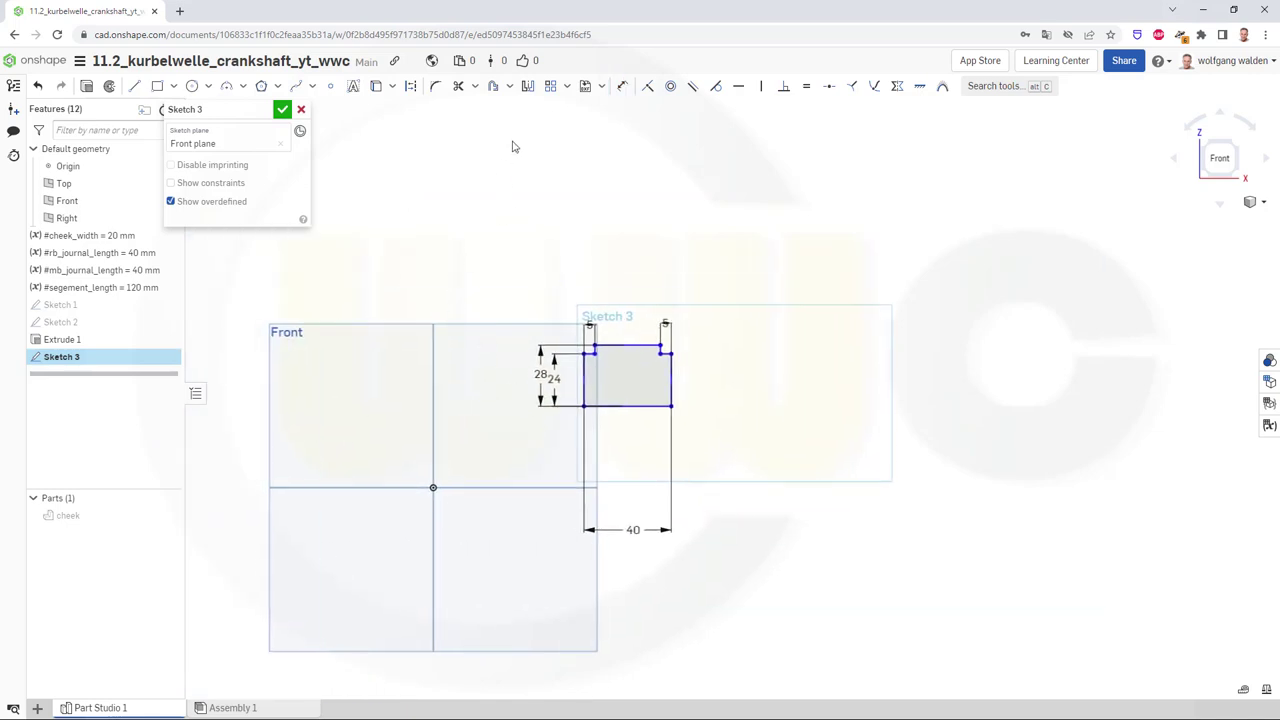
left_click(649, 86)
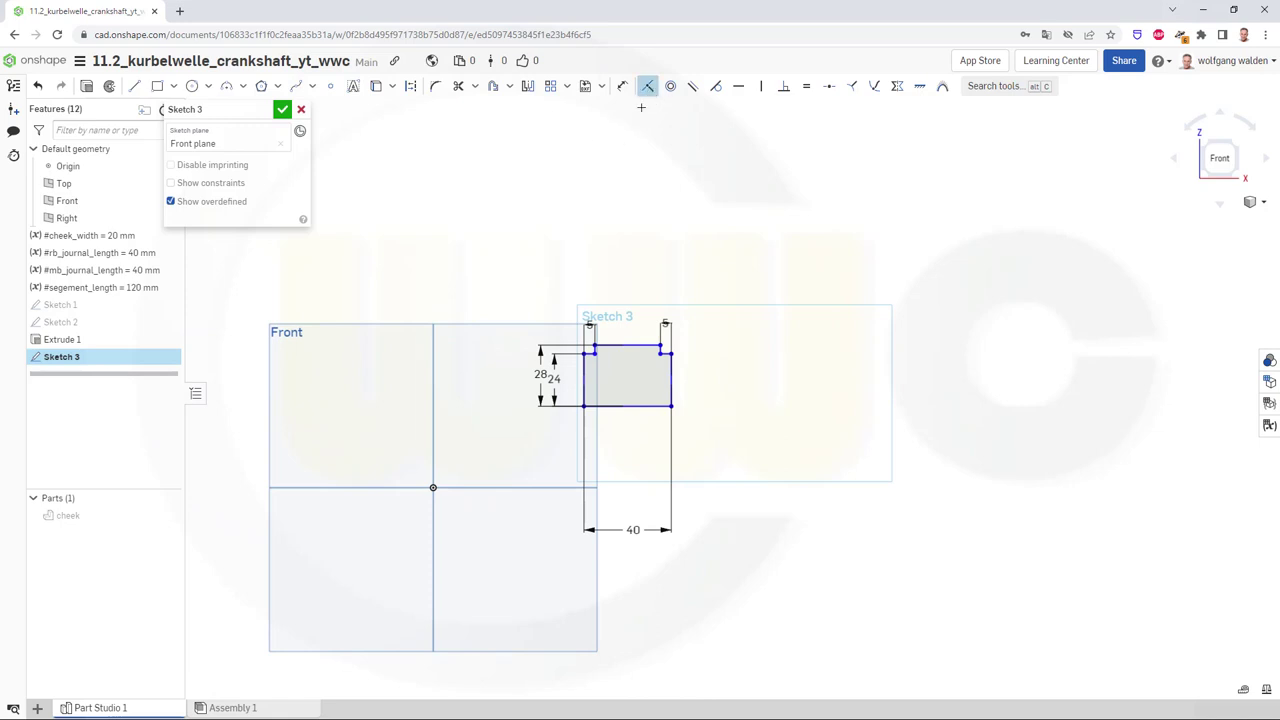
left_click(585, 406)
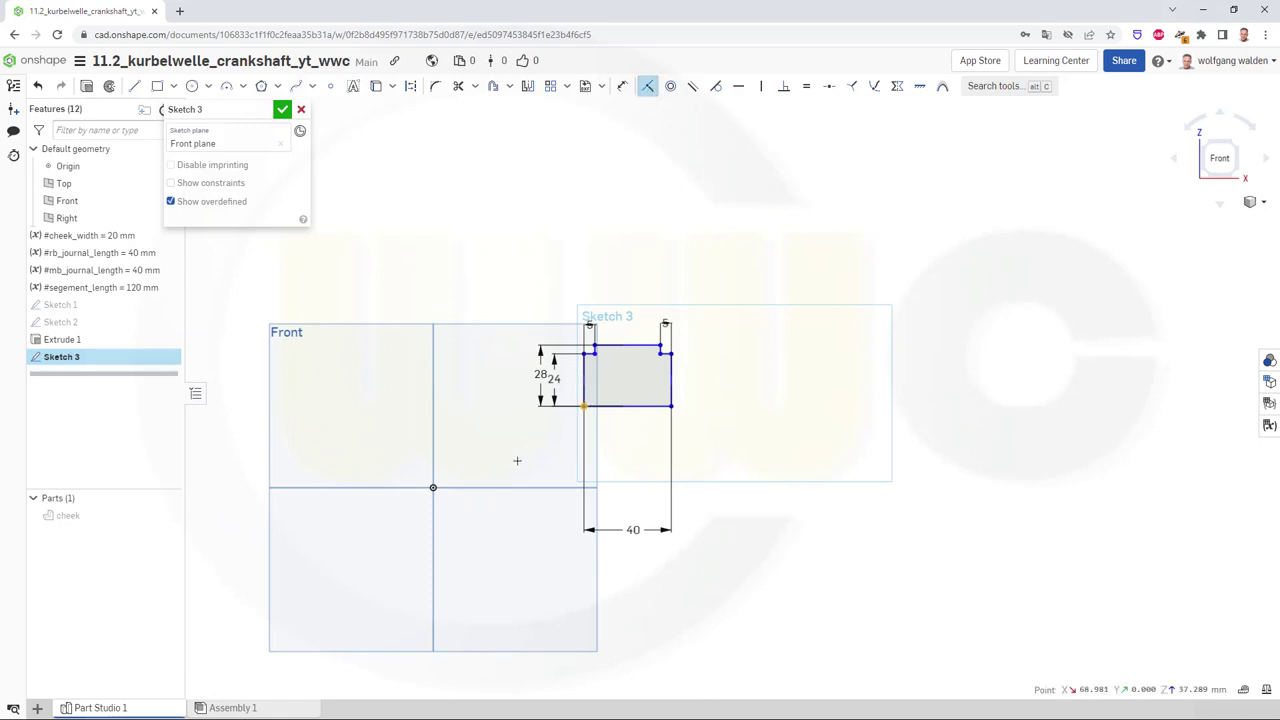
left_click(433, 488)
scroll(430, 485, "up", 3)
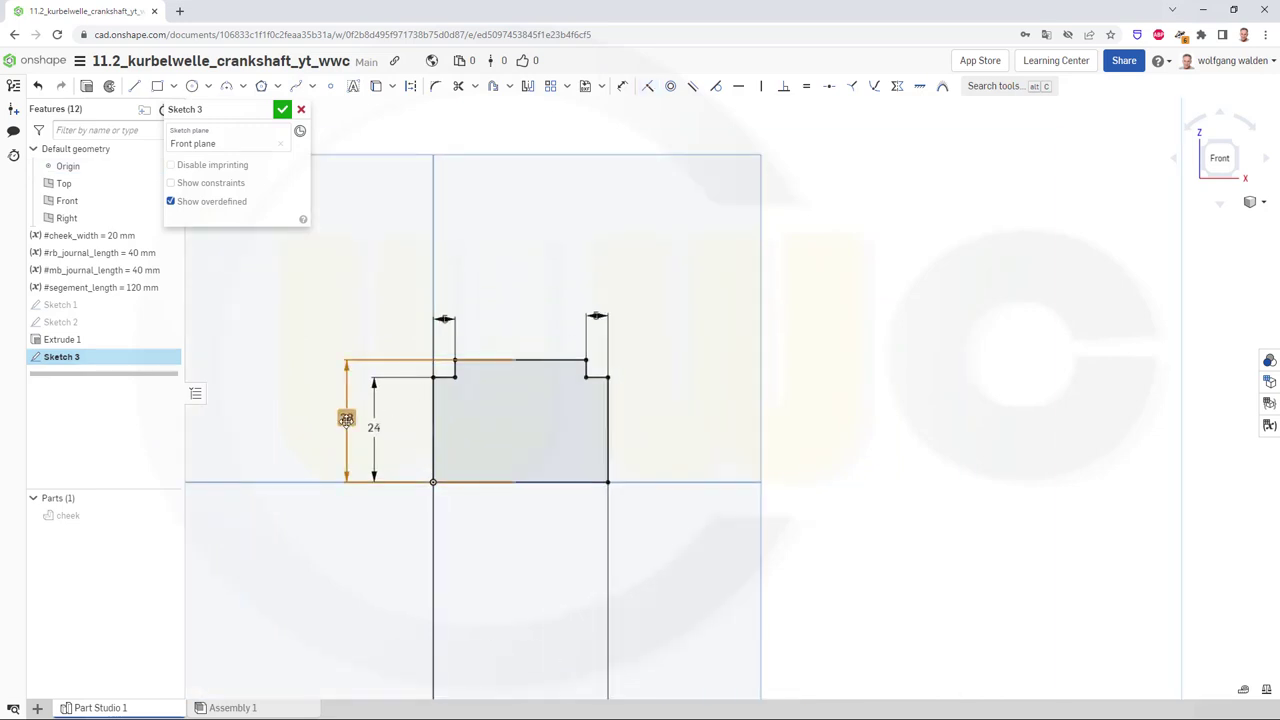
Set the middle edge's height to 24 mm and the outer shoulders' height to 28 mm
double_click(346, 418)
type("24")
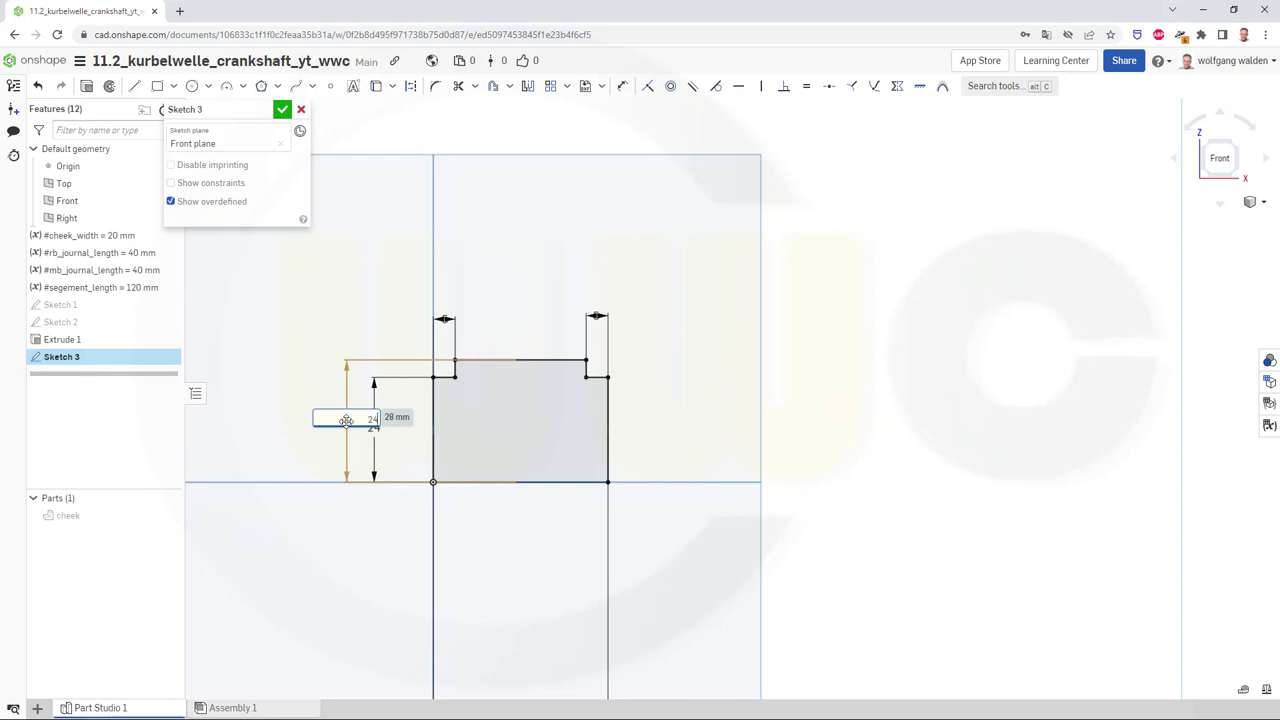
key("Return")
double_click(374, 427)
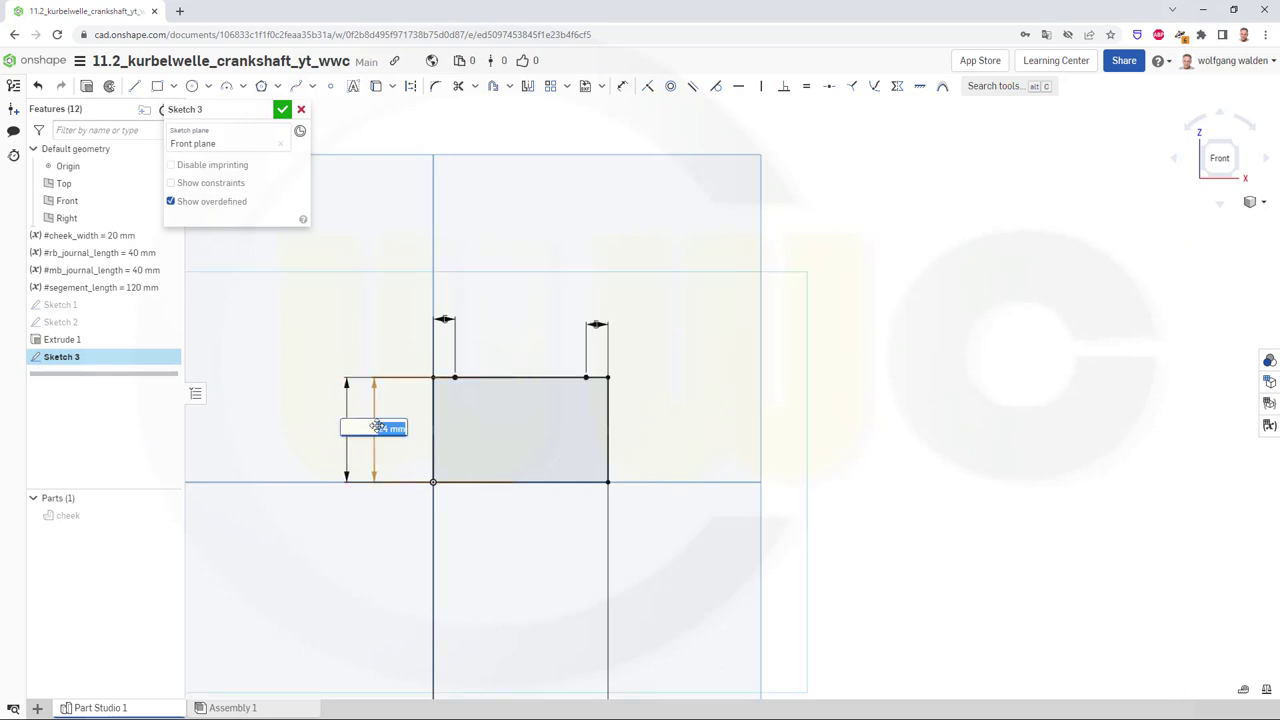
key("Escape")
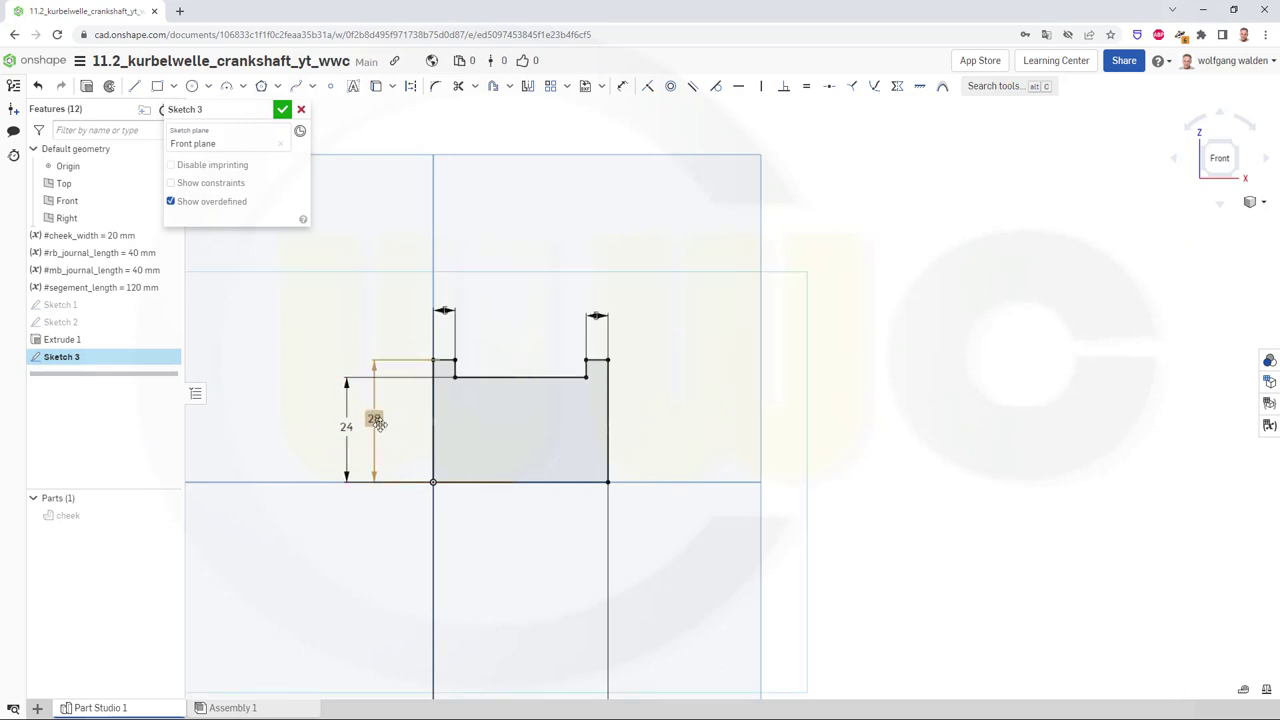
Finish the journal profile sketch and show the hidden axis line of Sketch 1
left_click(283, 110)
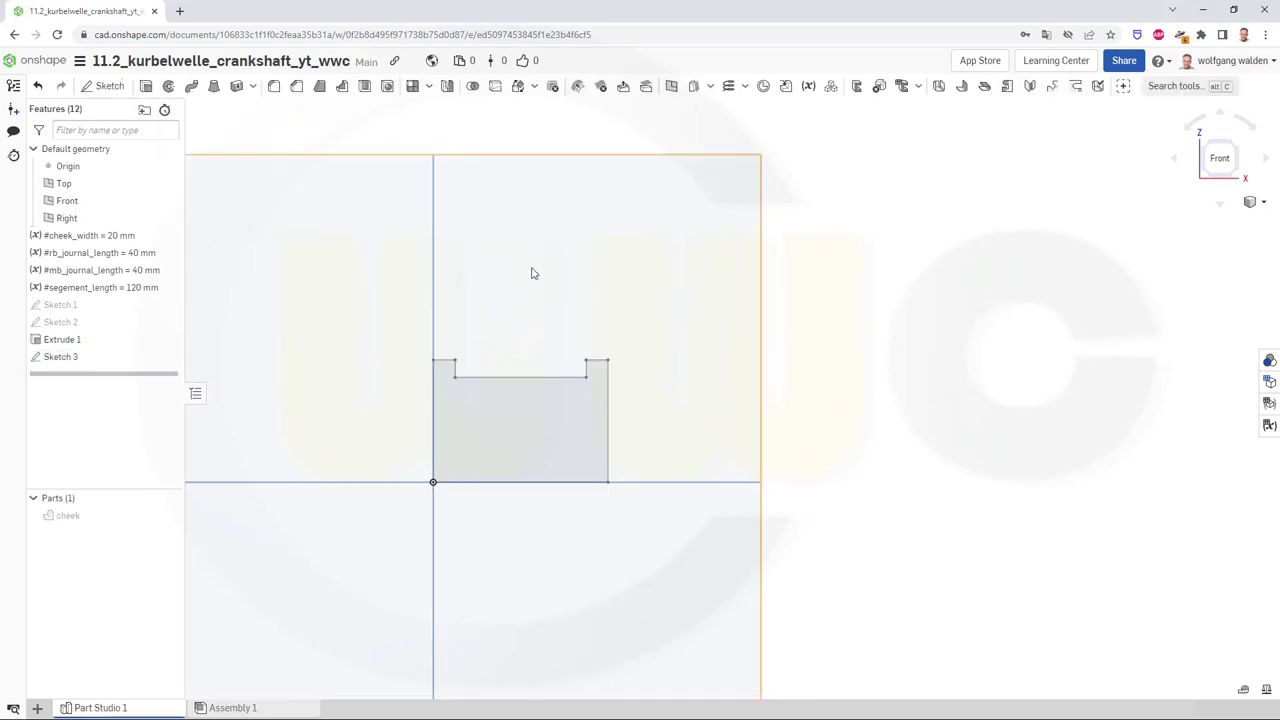
left_click(163, 304)
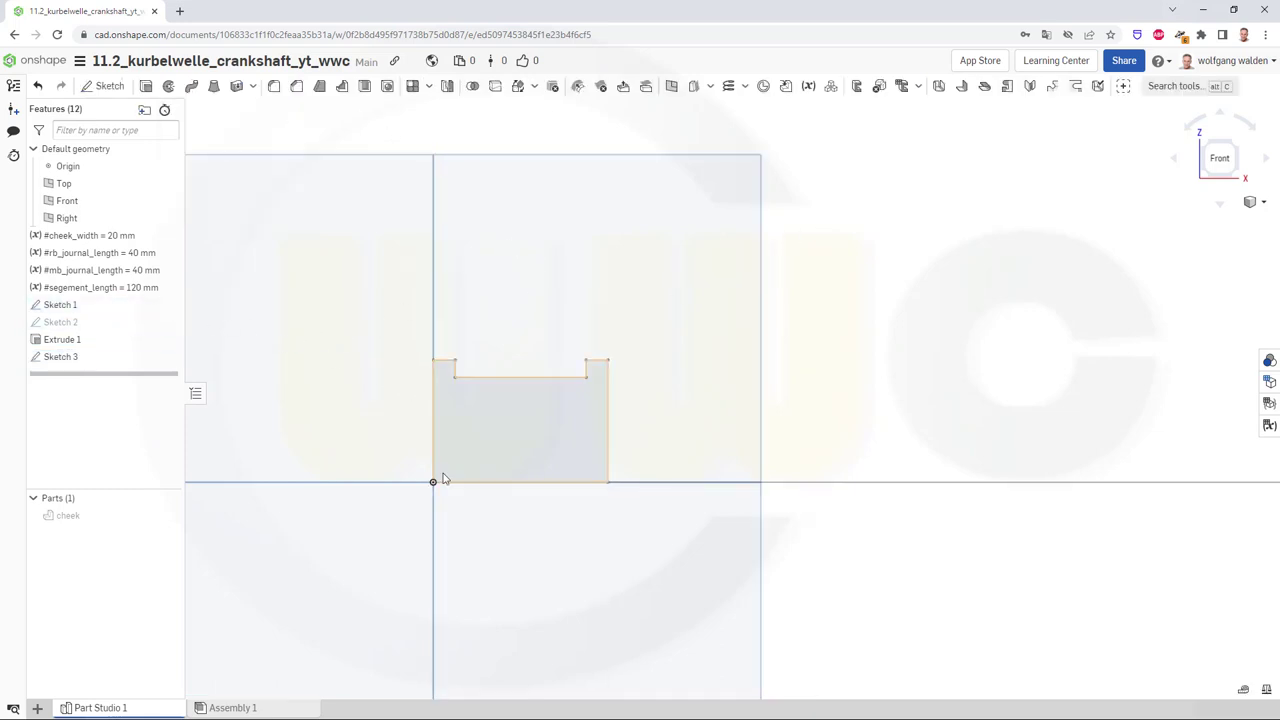
mouse_move(508, 518)
middle_mouse_down()
mouse_move(533, 510)
mouse_move(529, 497)
middle_mouse_up()
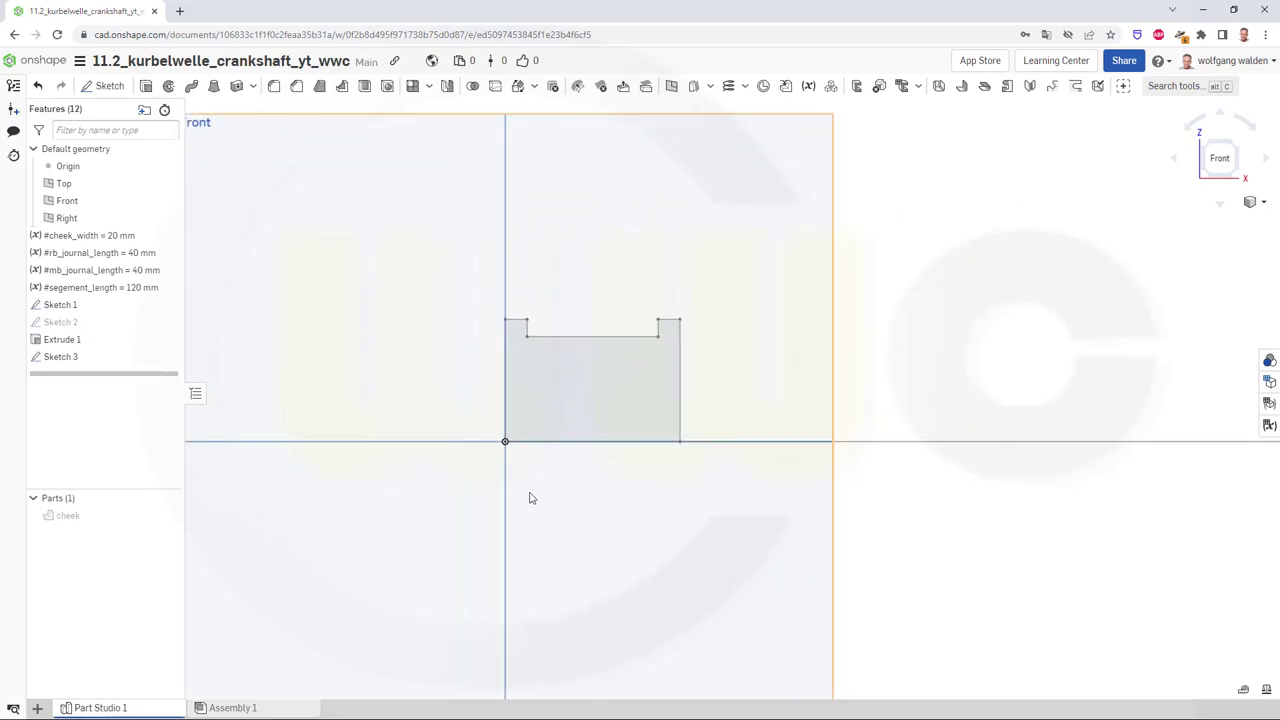
right_click_drag(529, 497, 506, 506)
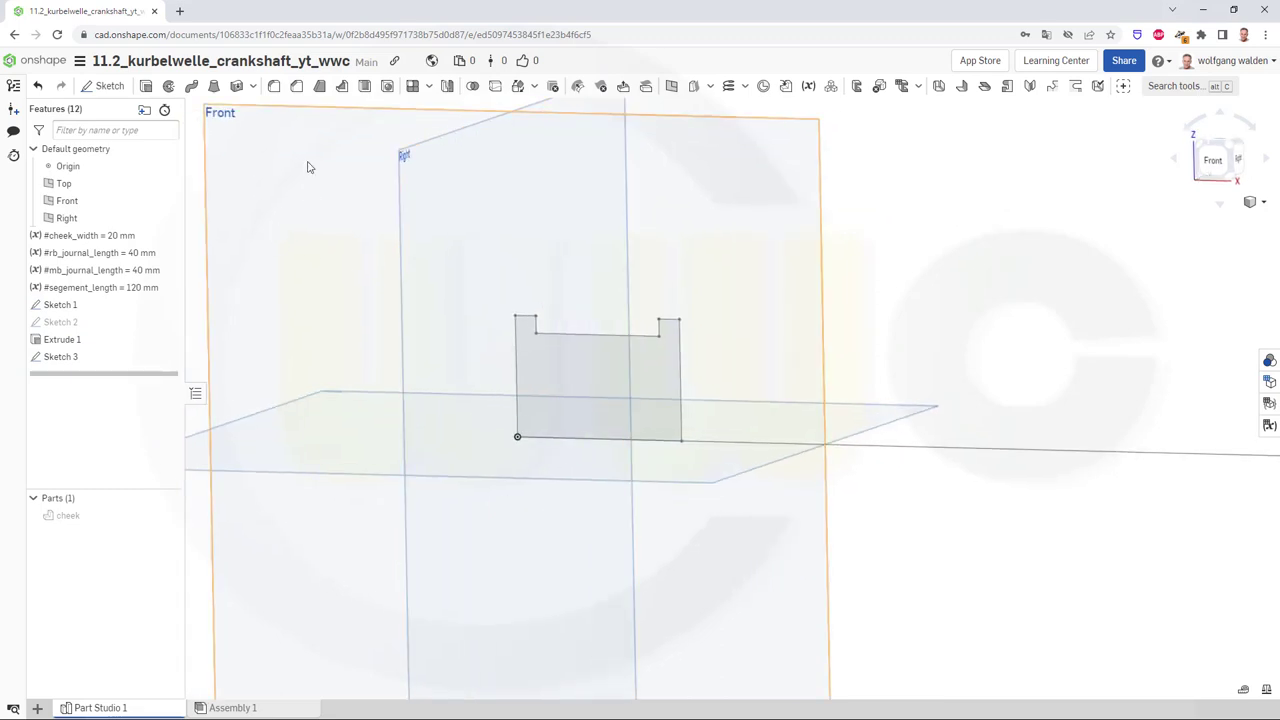
Revolve the journal profile a full turn about its bottom edge as a new solid part
left_click(169, 86)
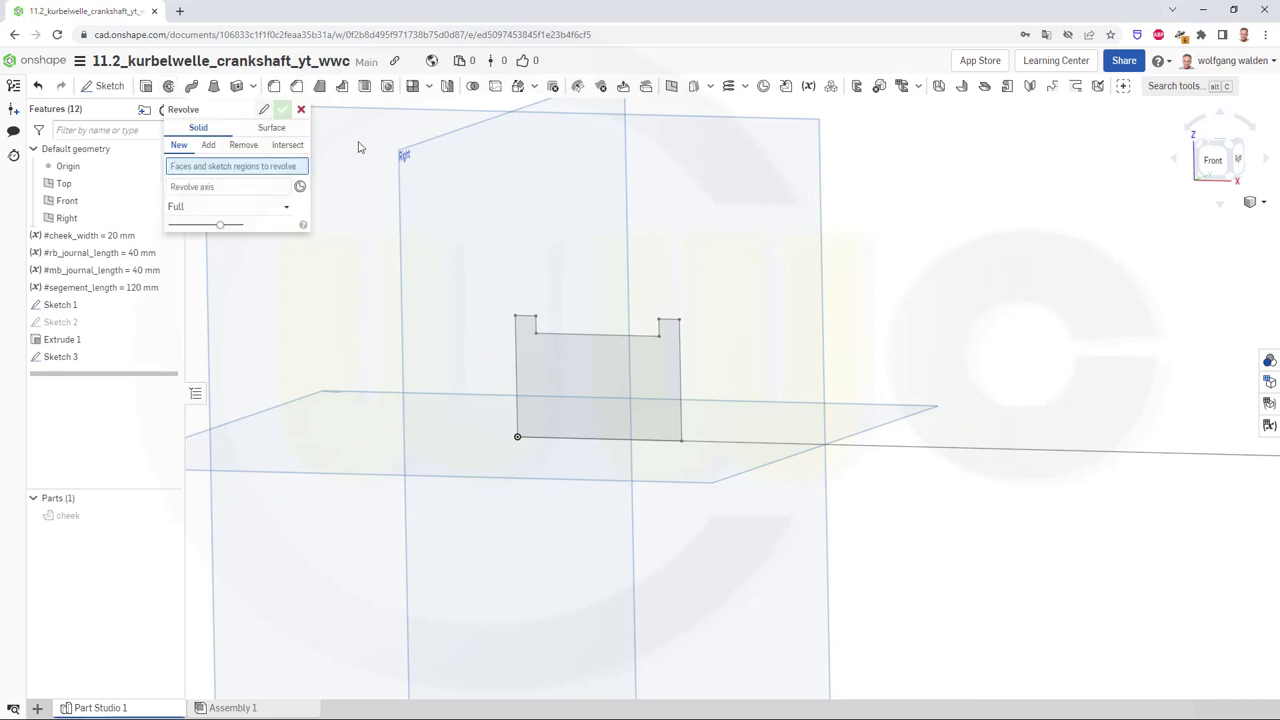
left_click(547, 360)
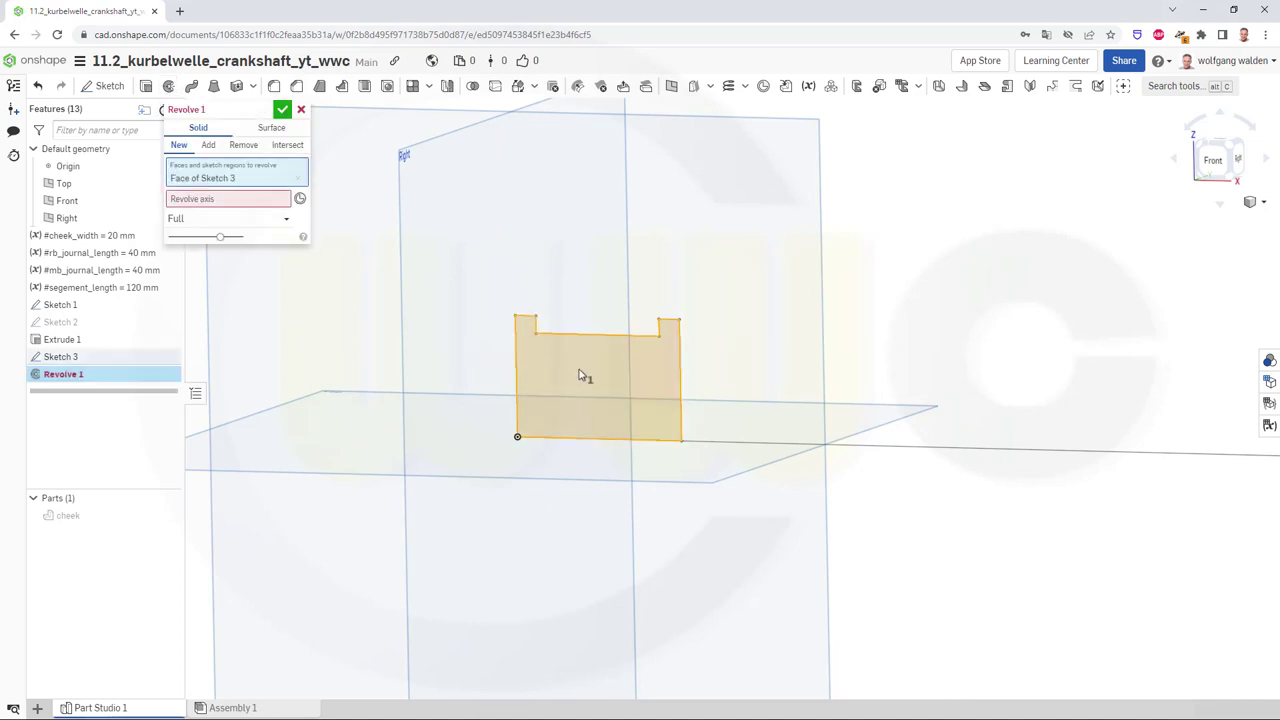
left_click(236, 202)
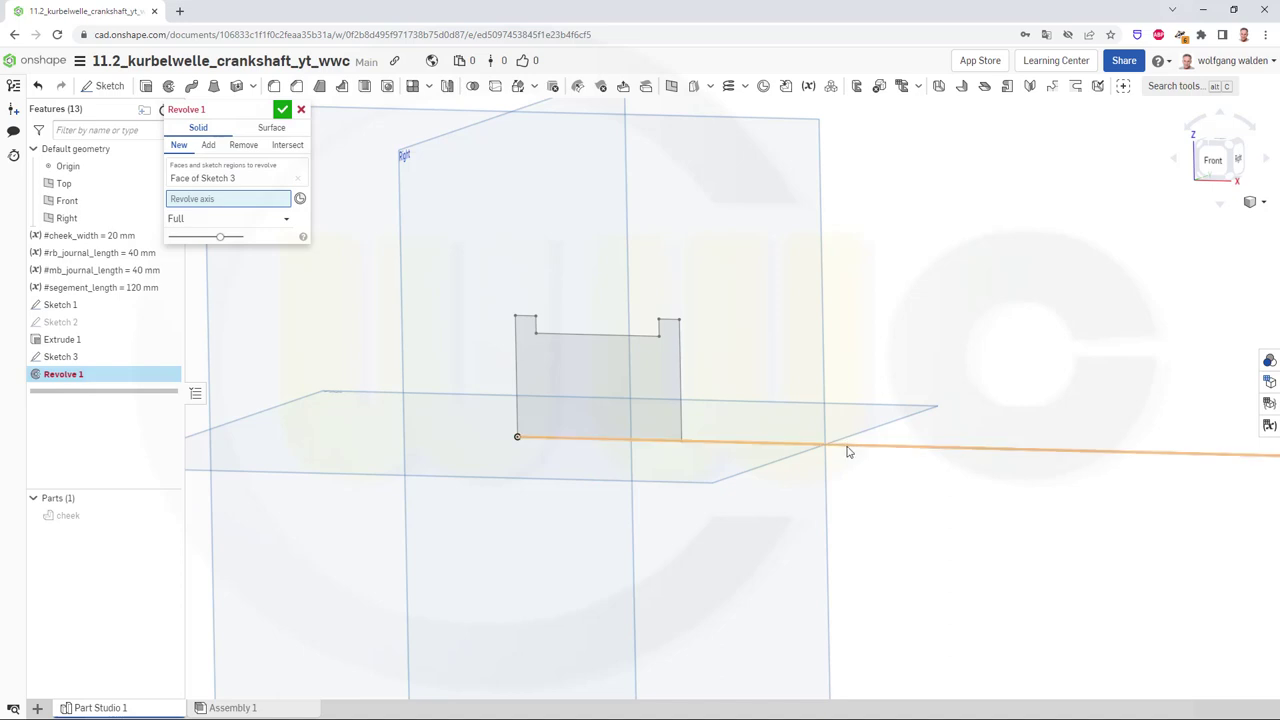
left_click(561, 440)
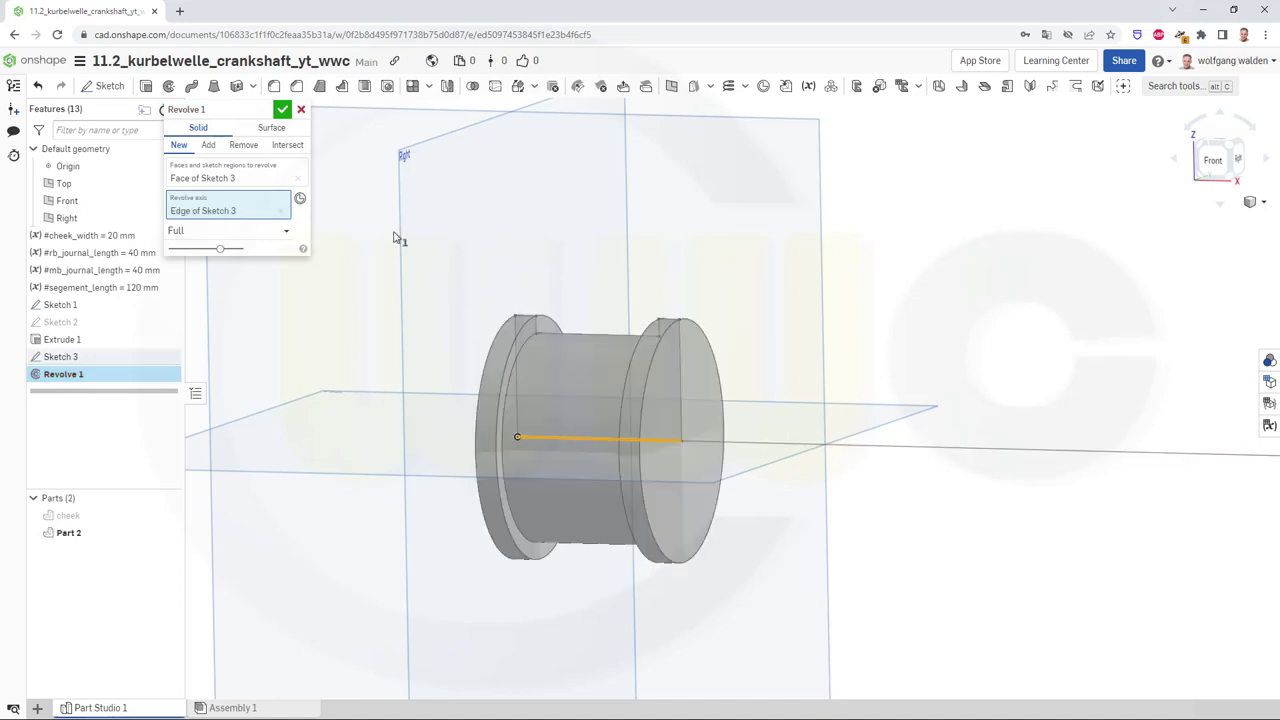
left_click(283, 111)
Rename the revolved part as rb_journal and hide it
scroll(337, 300, "down", 2)
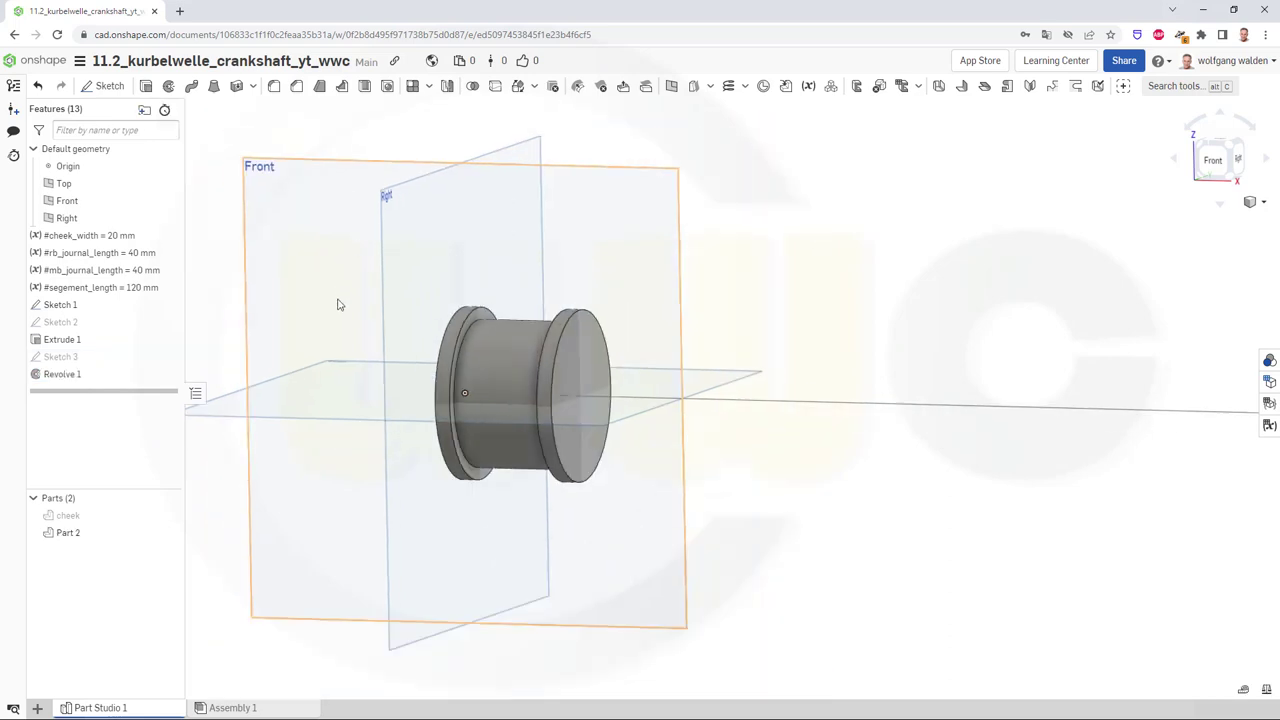
right_click(79, 537)
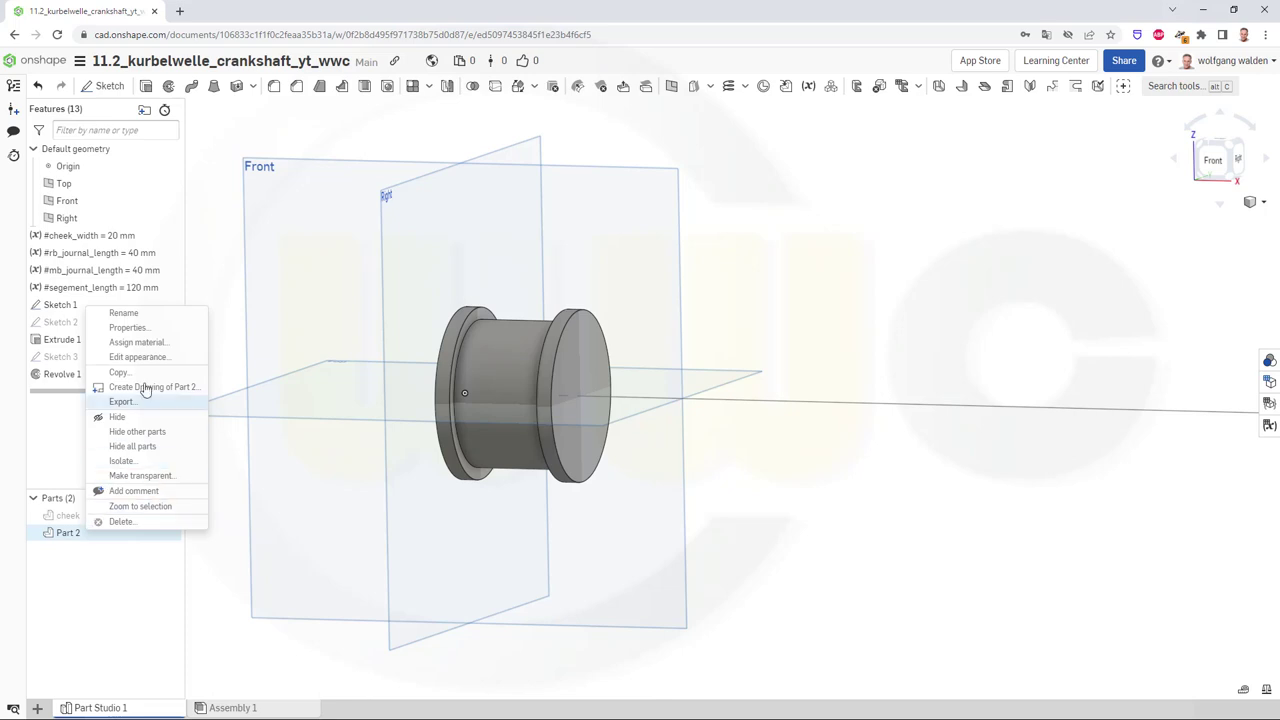
left_click(125, 313)
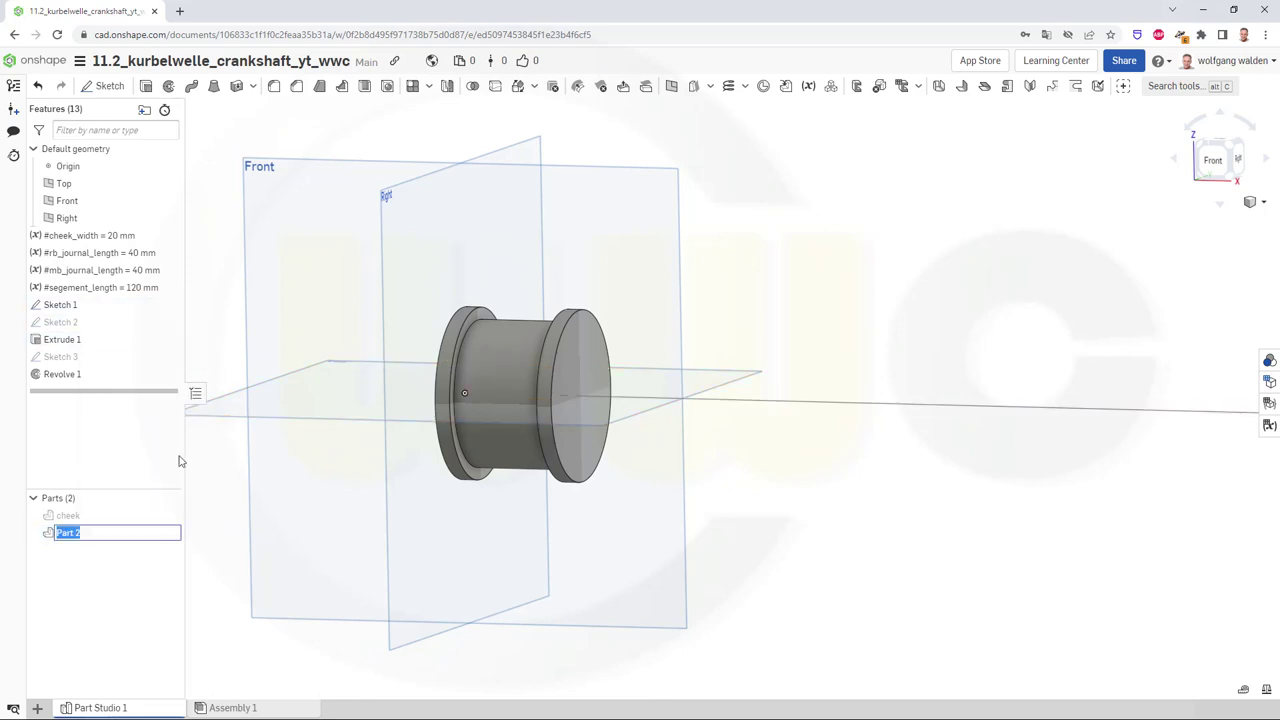
type("rb_journal")
key("Return")
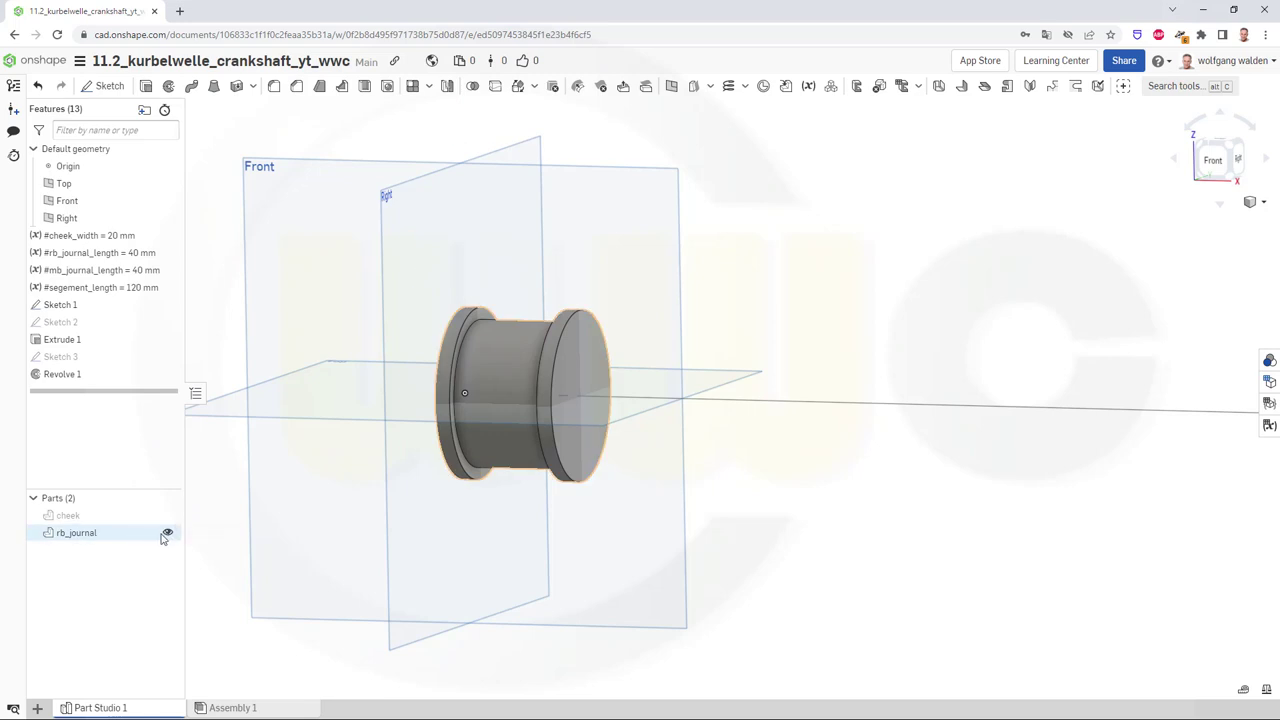
left_click(167, 535)
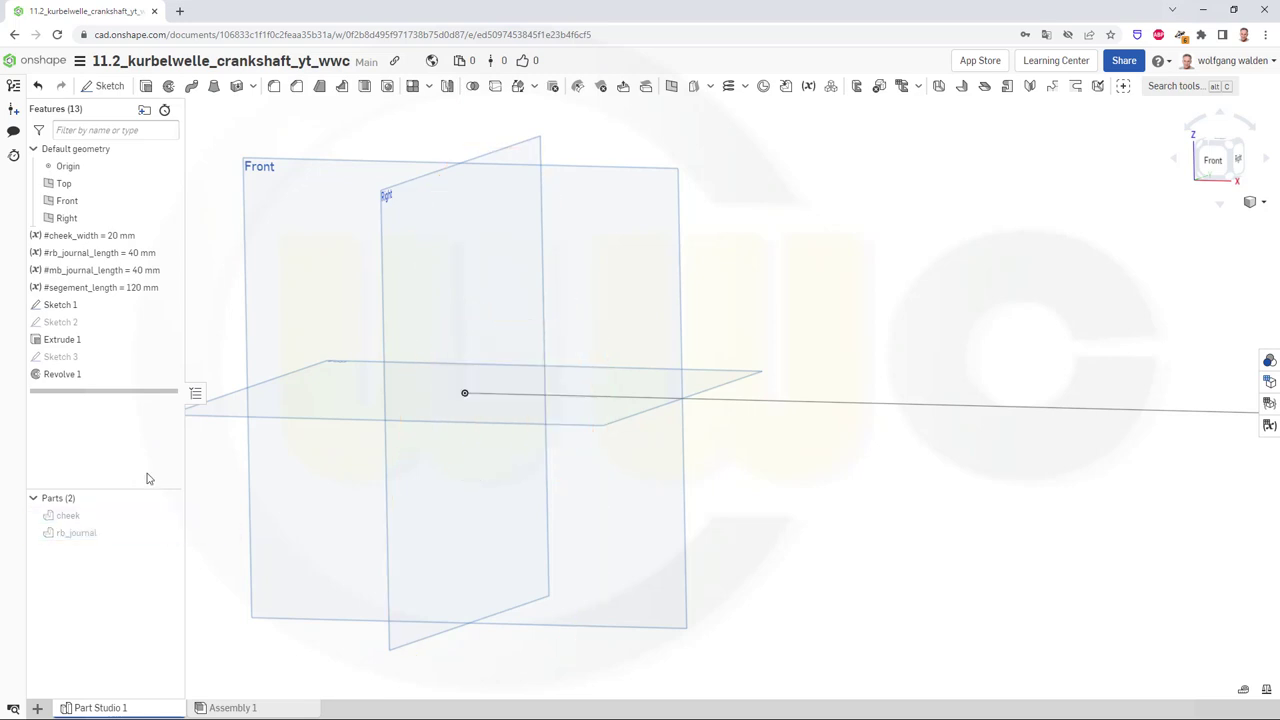
Copy the journal profile sketch, Sketch 3, and paste it onto the Front plane
right_click(68, 358)
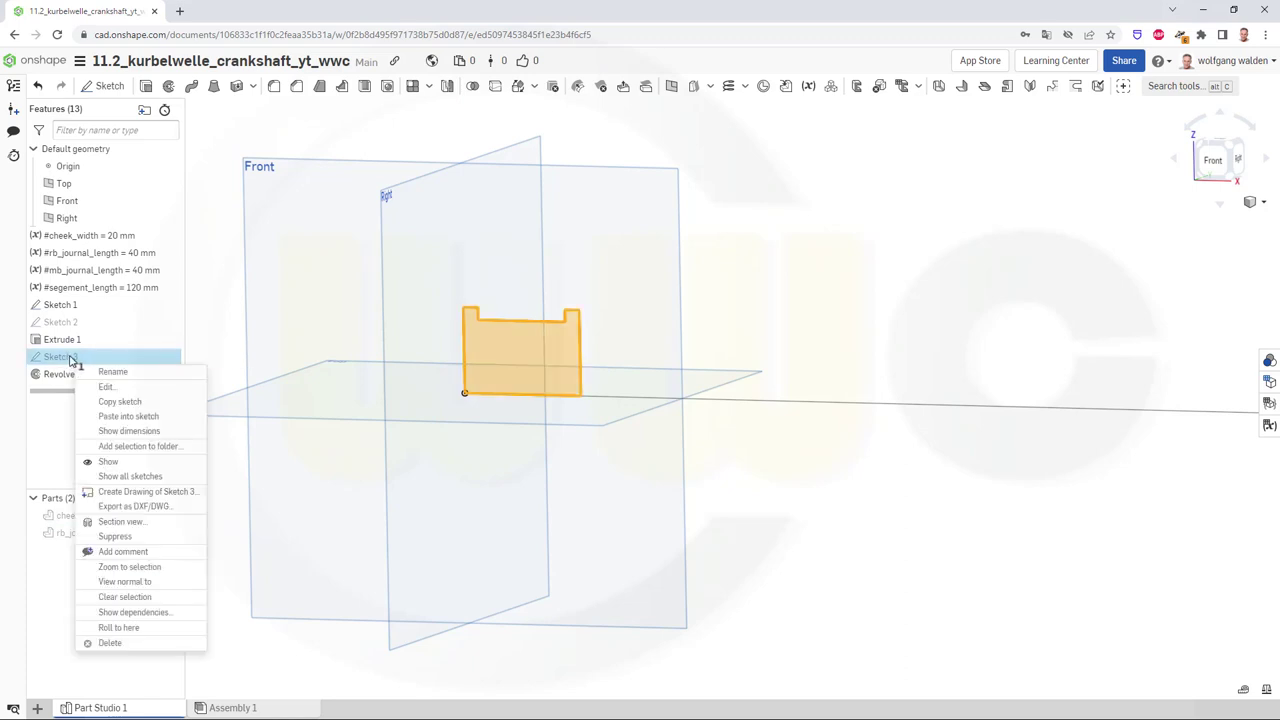
left_click(118, 402)
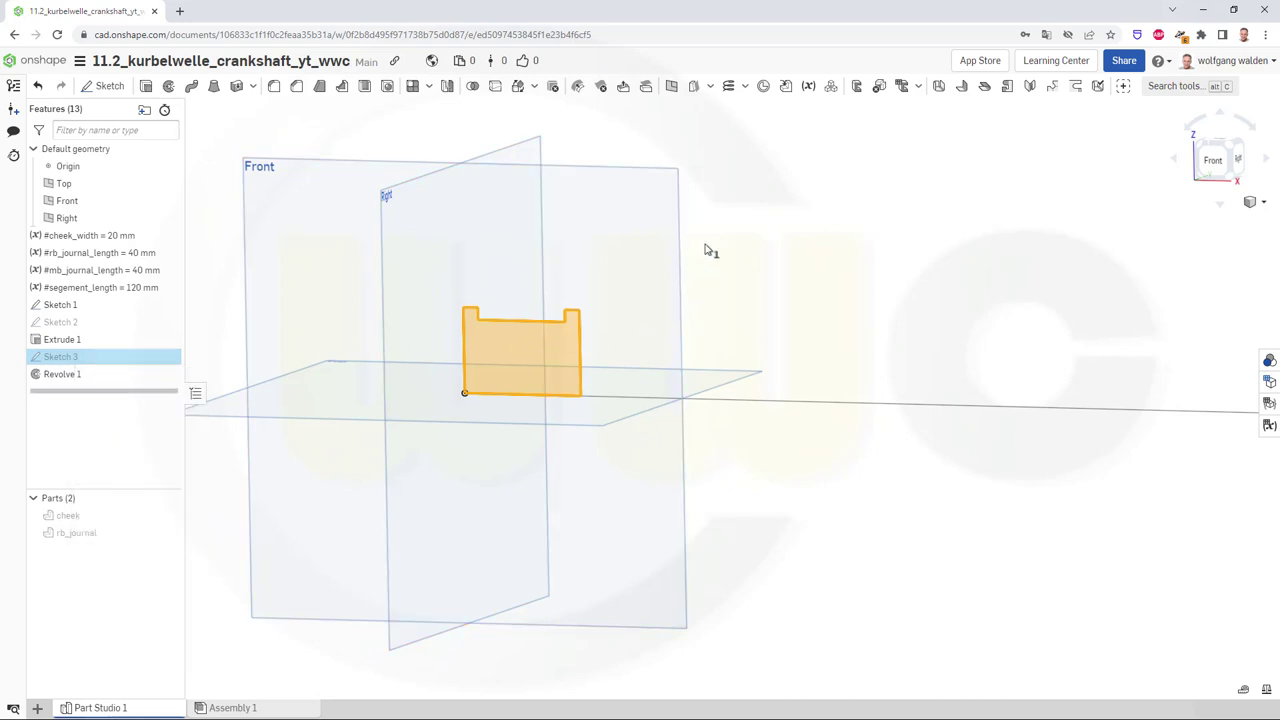
left_click(763, 249)
left_click(680, 243)
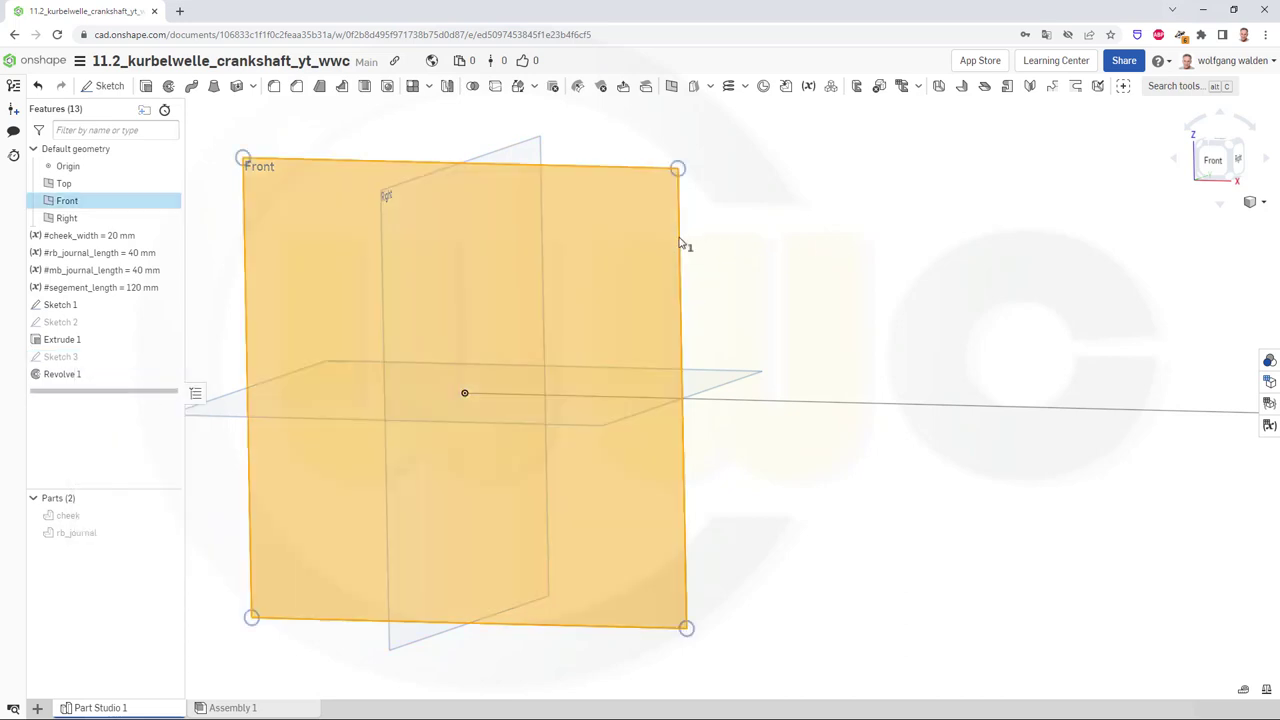
right_click(680, 243)
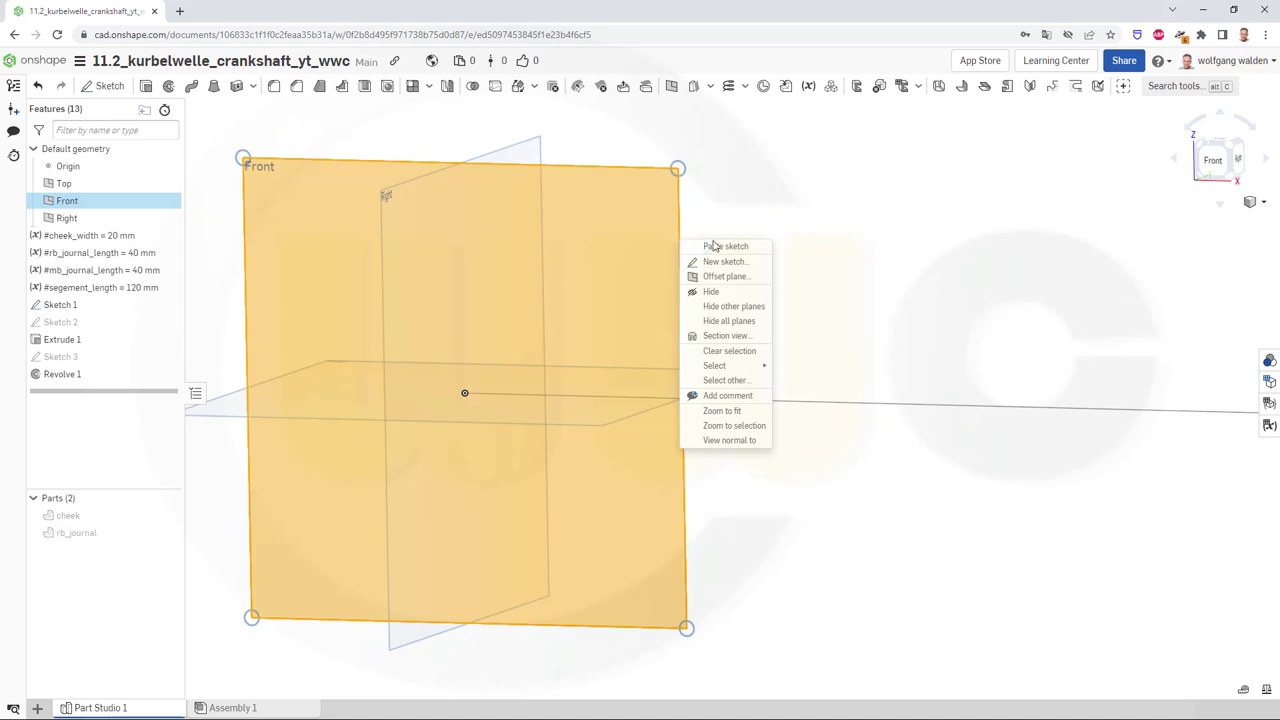
left_click(725, 246)
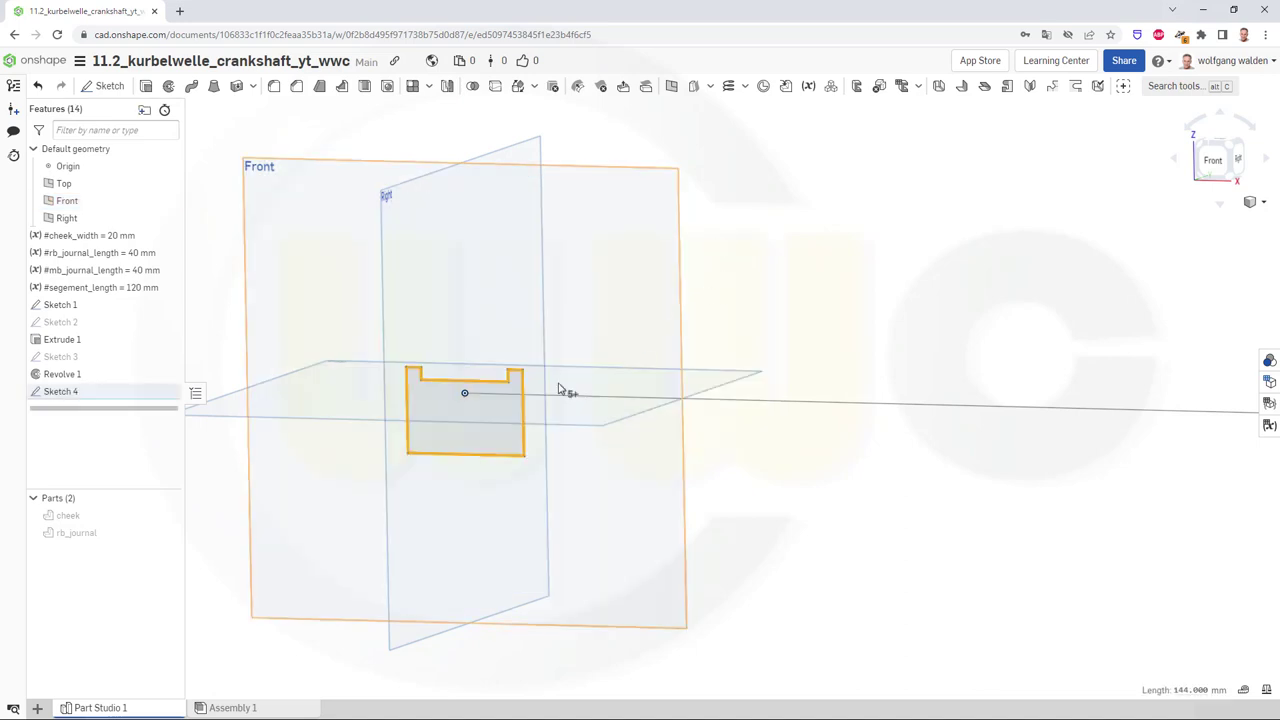
Edit the pasted sketch and make the profile's lower-left corner coincident with the origin
double_click(88, 393)
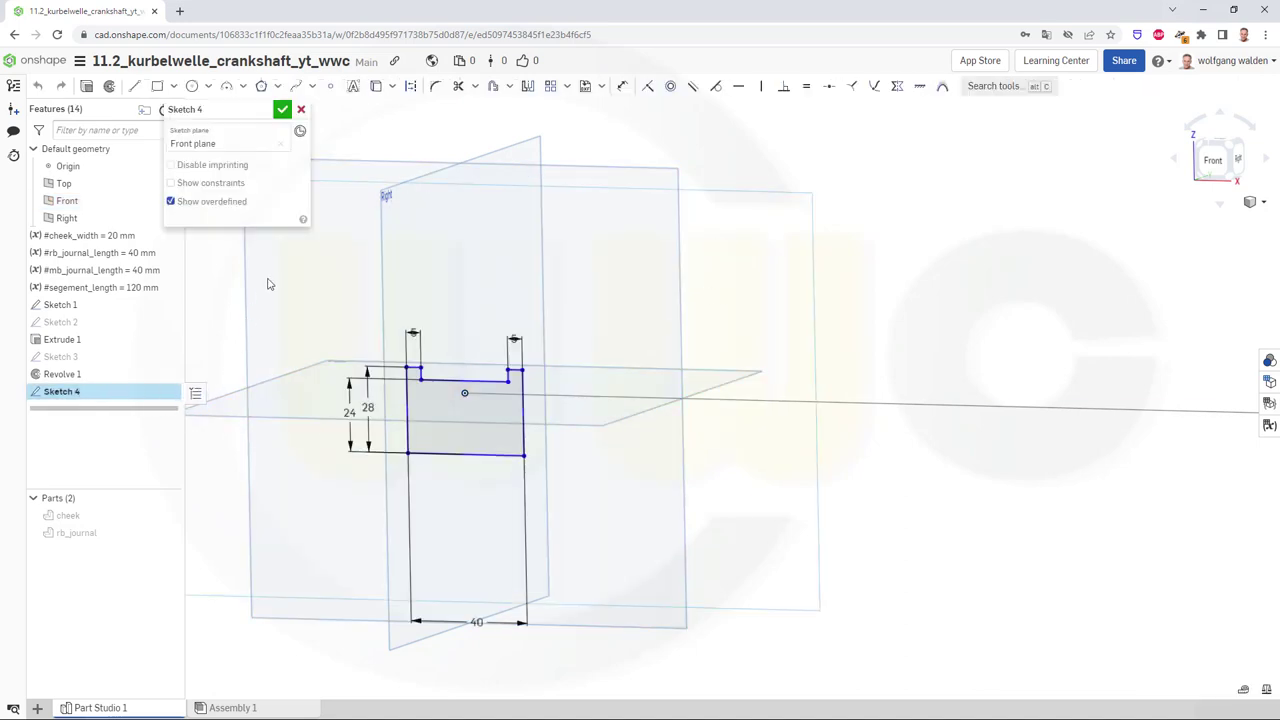
left_click(647, 86)
left_click(409, 453)
left_click(465, 392)
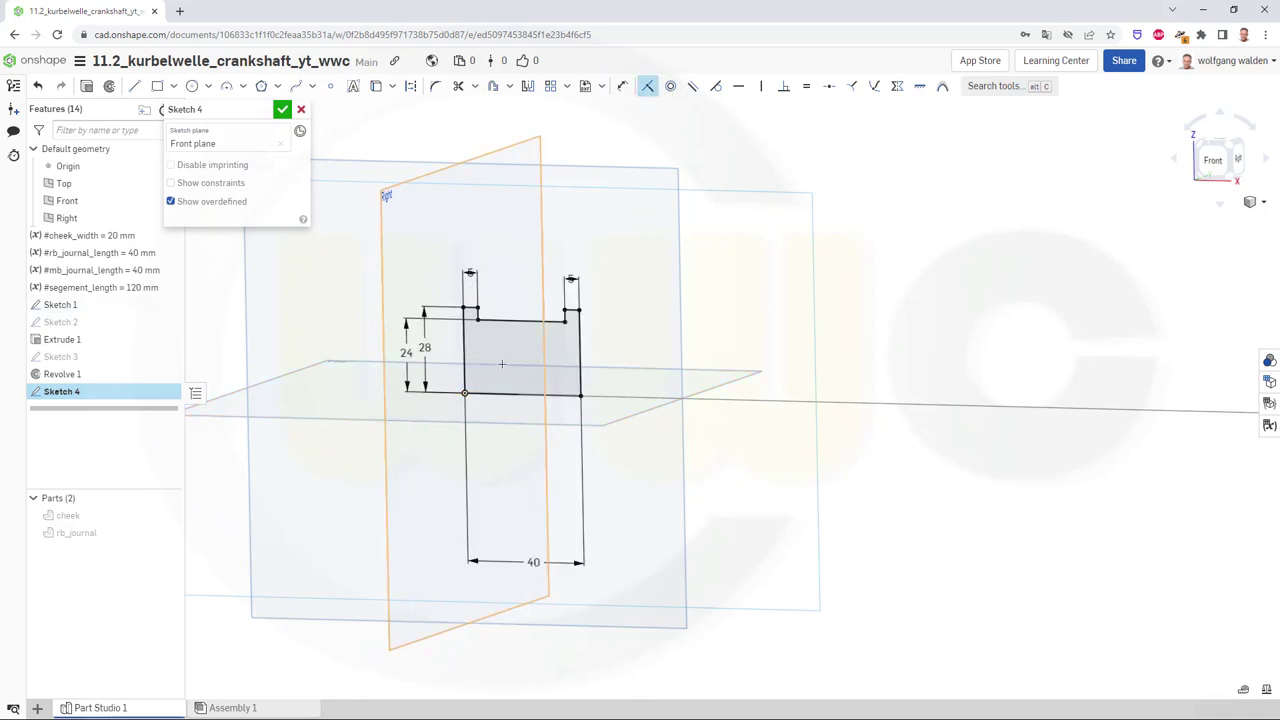
key("Escape")
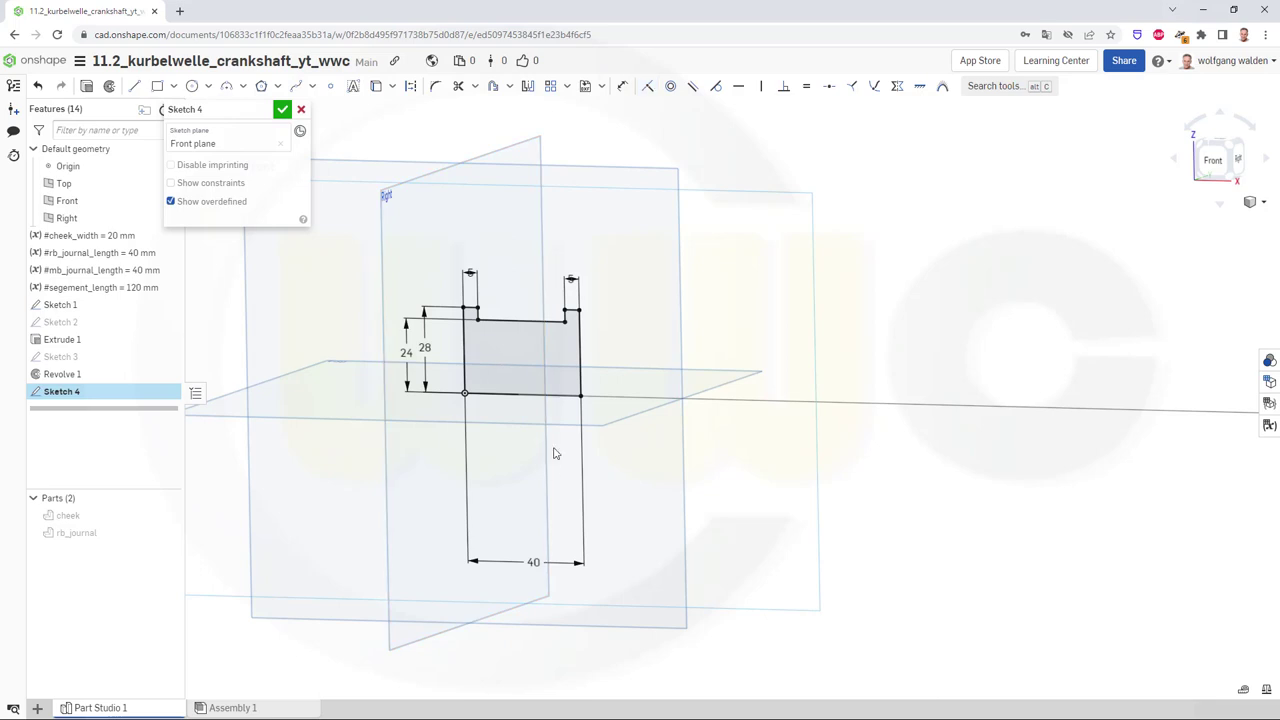
Set the pasted profile's overall width to the variable #mb_journal_length
double_click(533, 562)
type("#rb_journal_len")
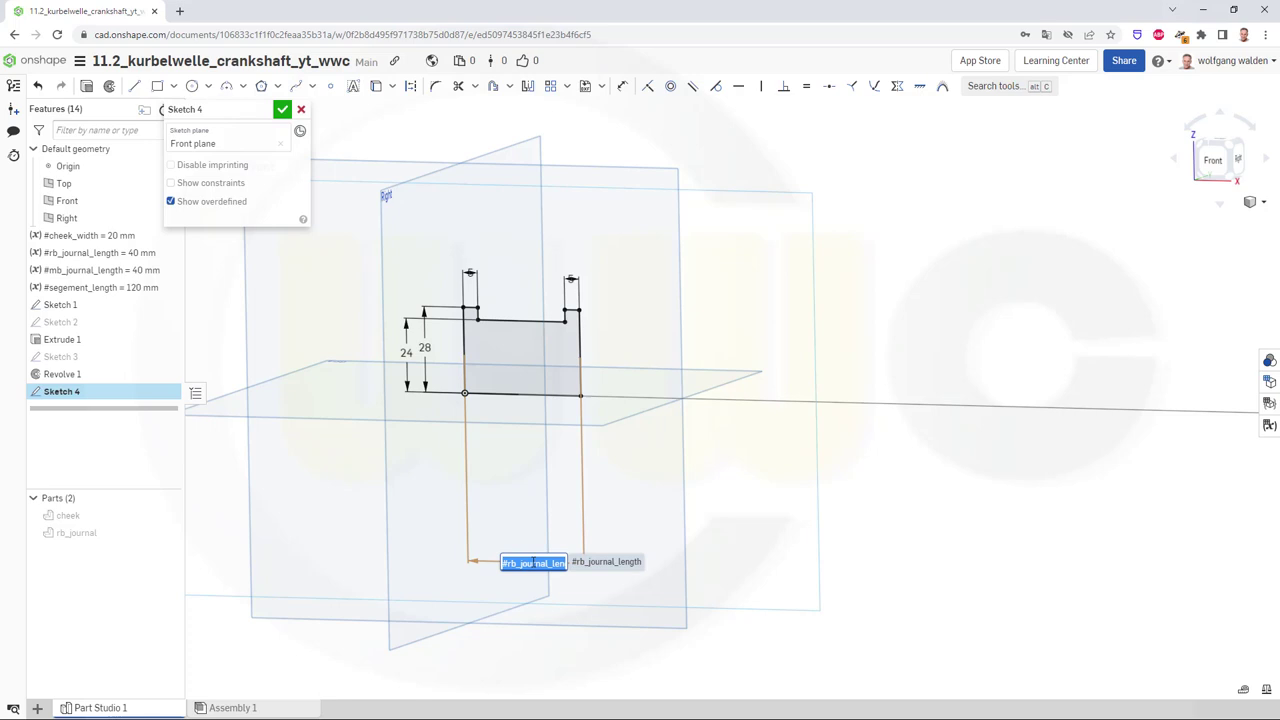
type("#mb")
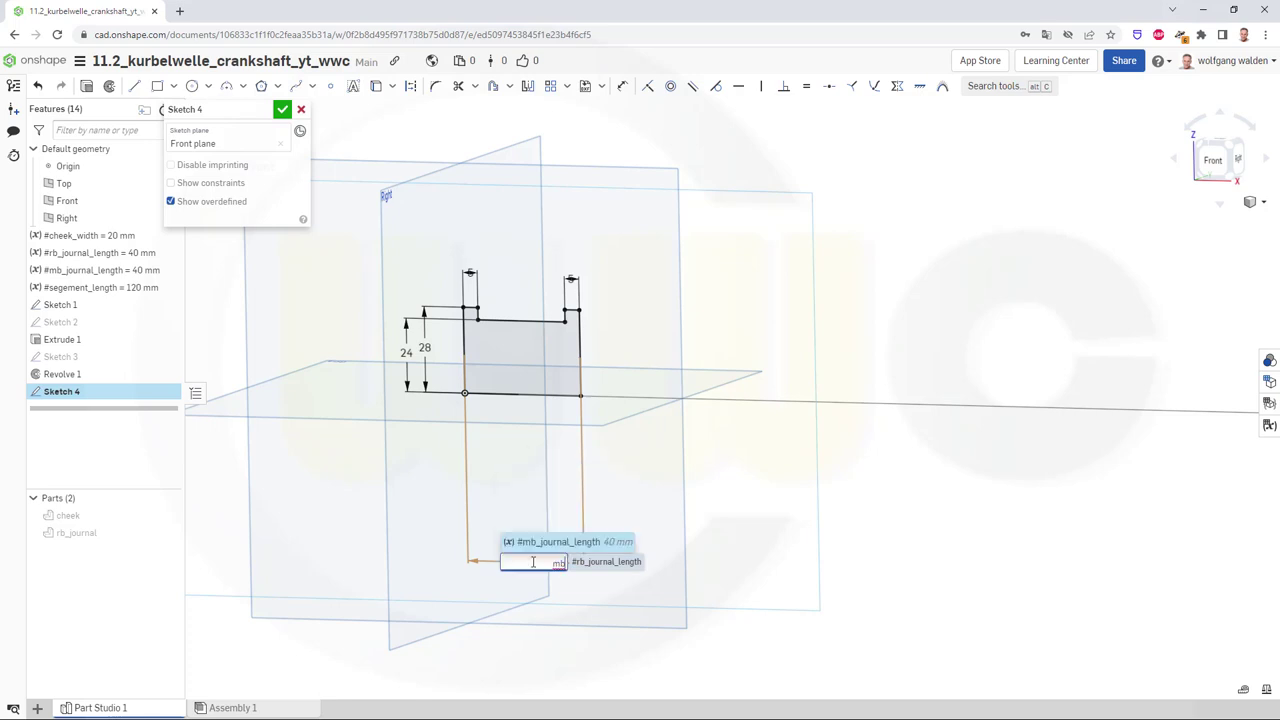
key("Return")
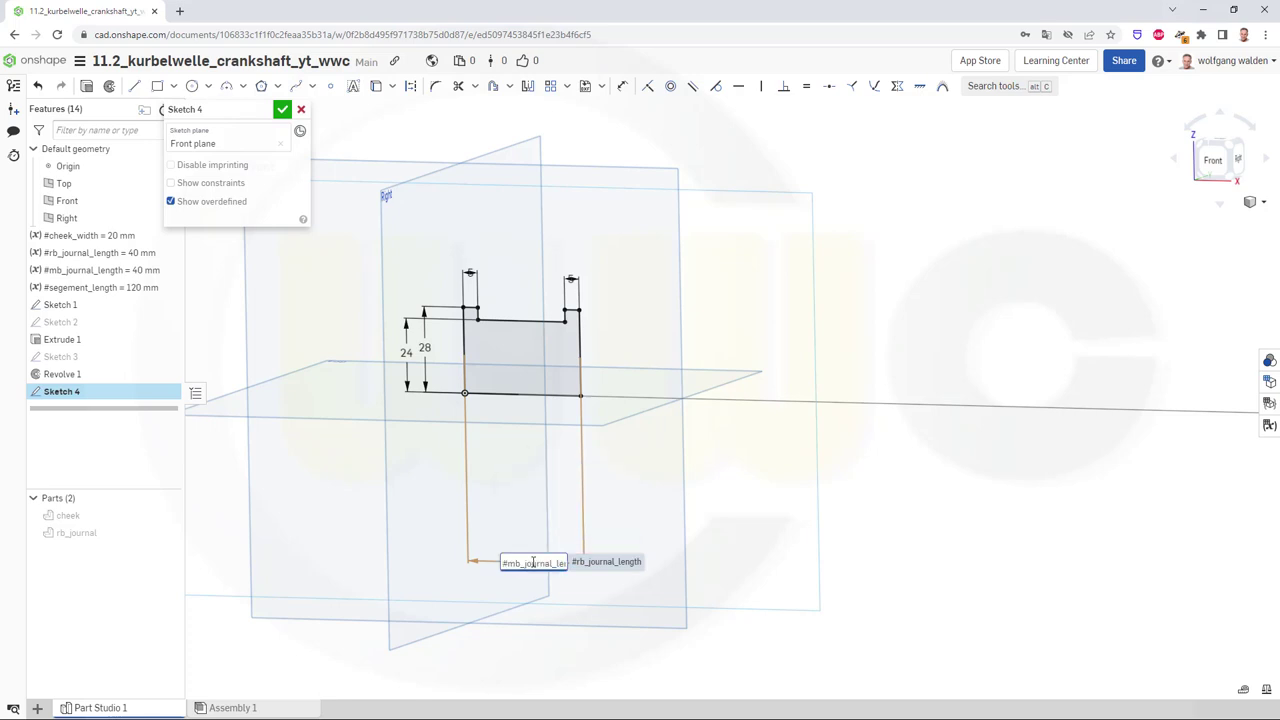
key("Return")
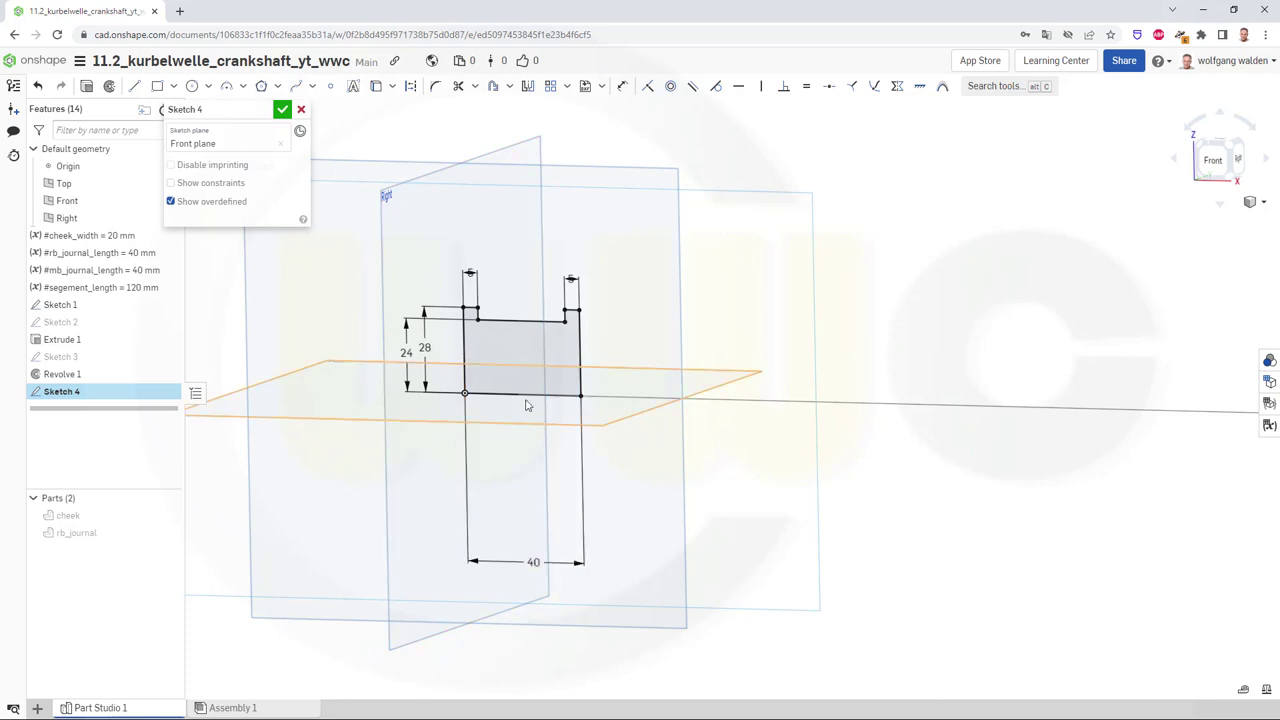
Set the outer shoulders' height to 42 mm and the middle edge's height to 38 mm, and finish the sketch
double_click(423, 345)
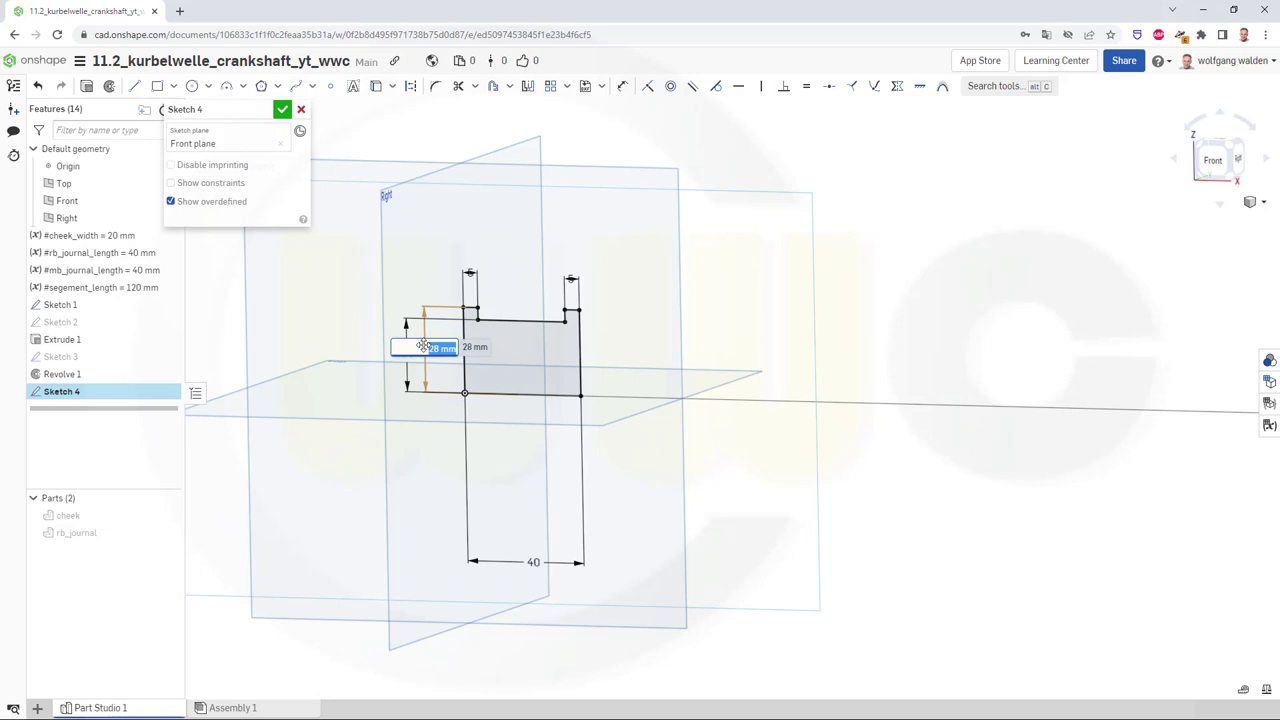
type("42")
key("Return")
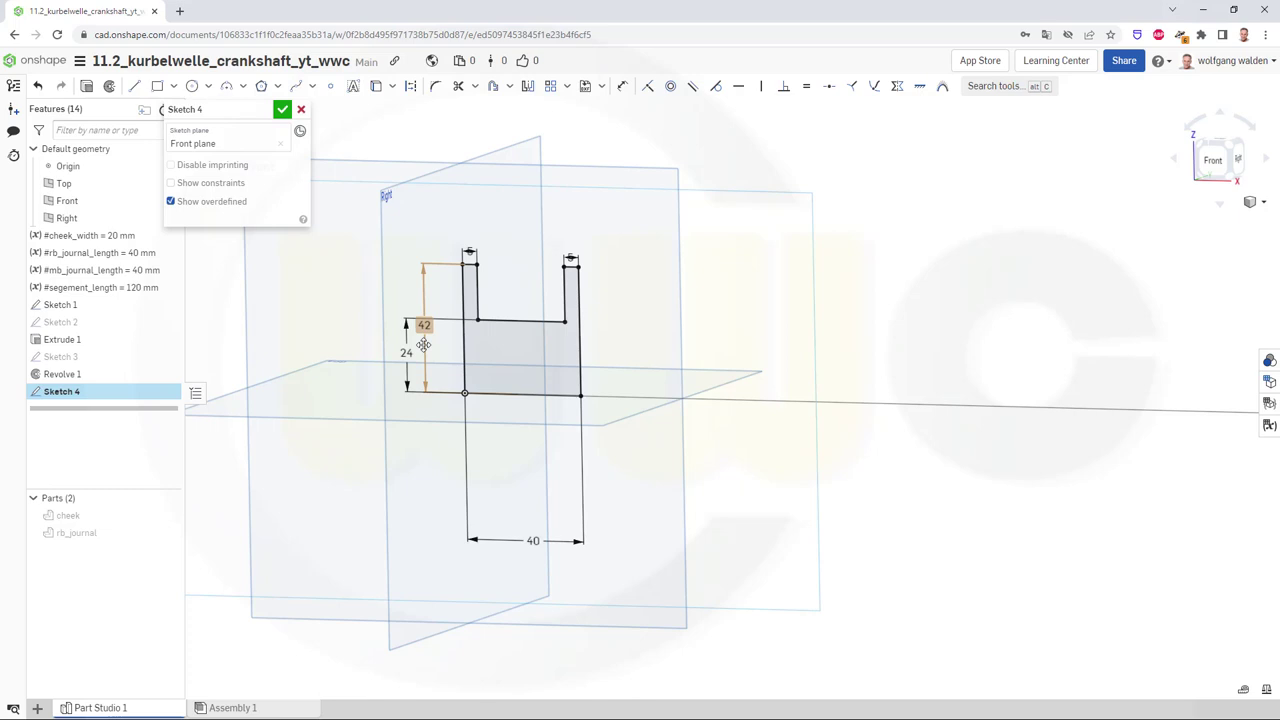
double_click(408, 352)
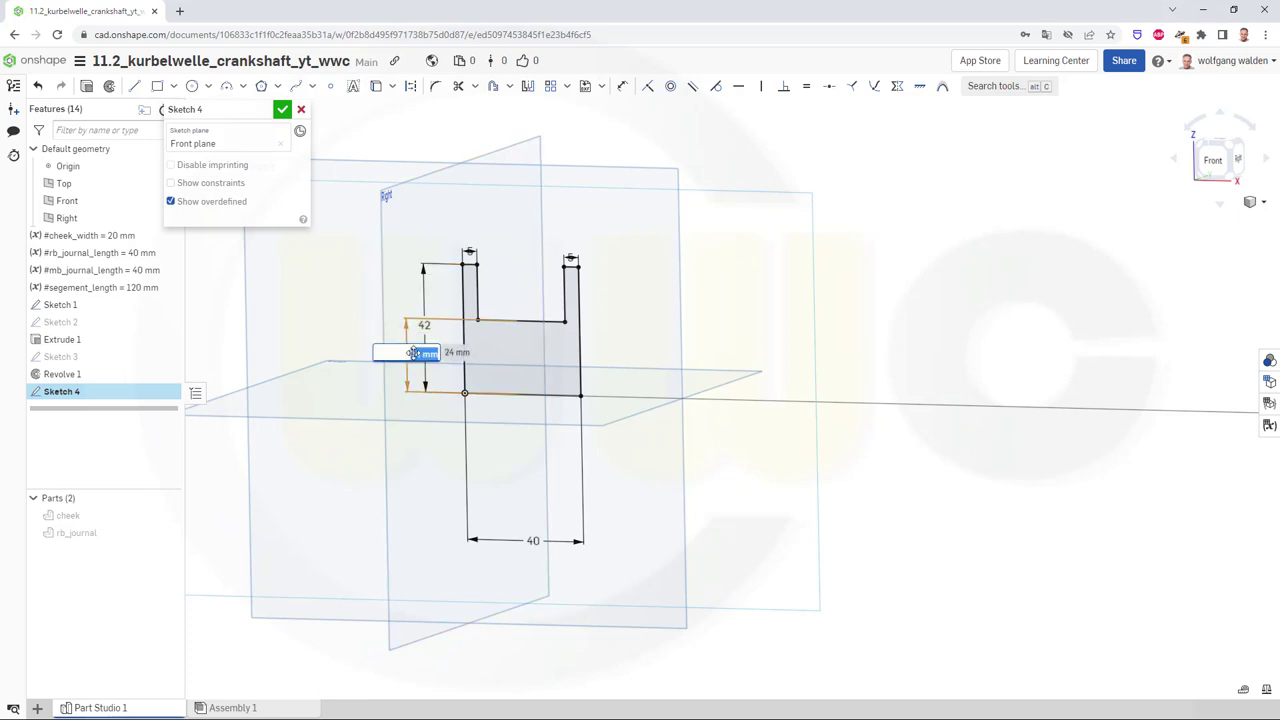
type("38")
key("Return")
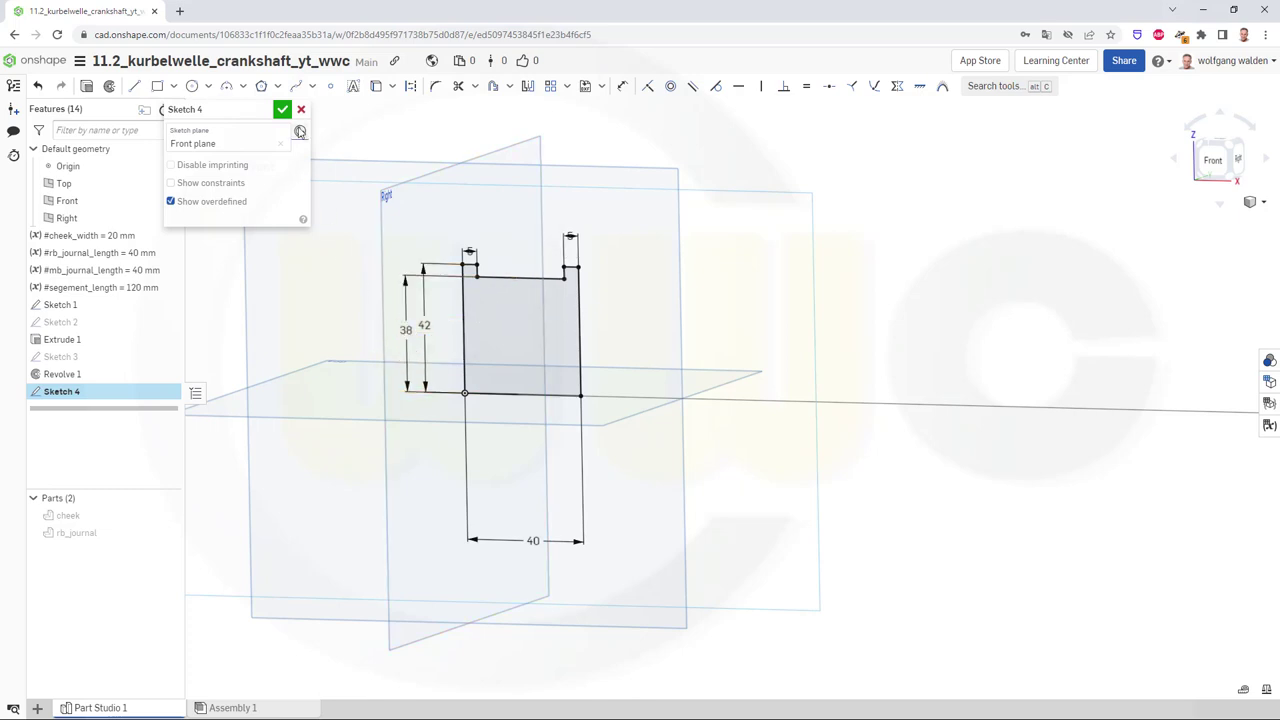
left_click(282, 109)
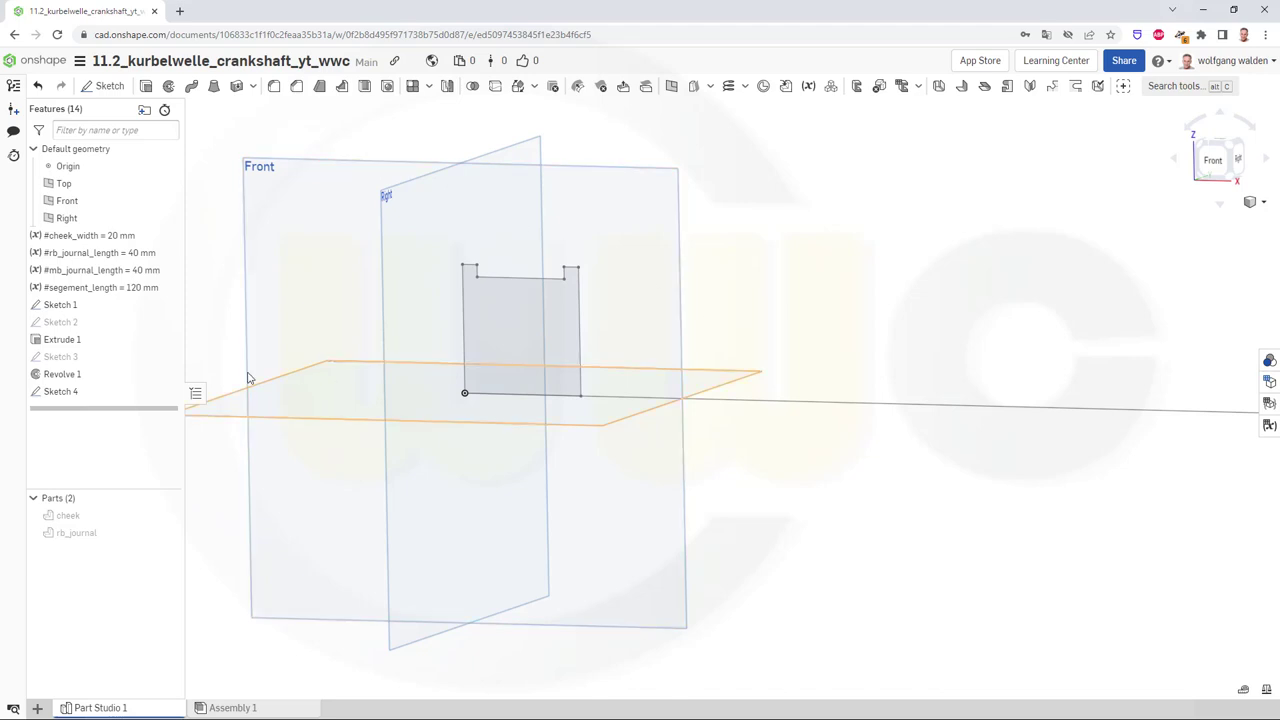
Revolve the Sketch 4 profile a full turn about its bottom edge as a new solid part
left_click(168, 88)
left_click(502, 330)
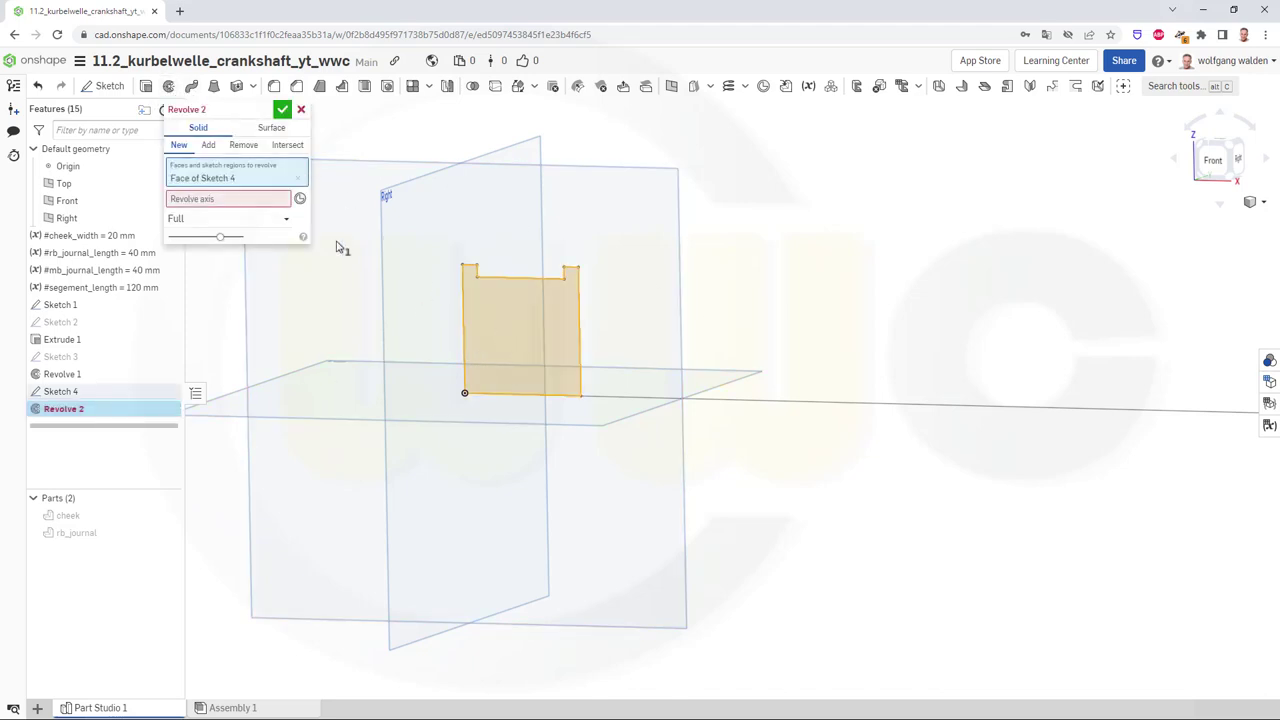
left_click(241, 199)
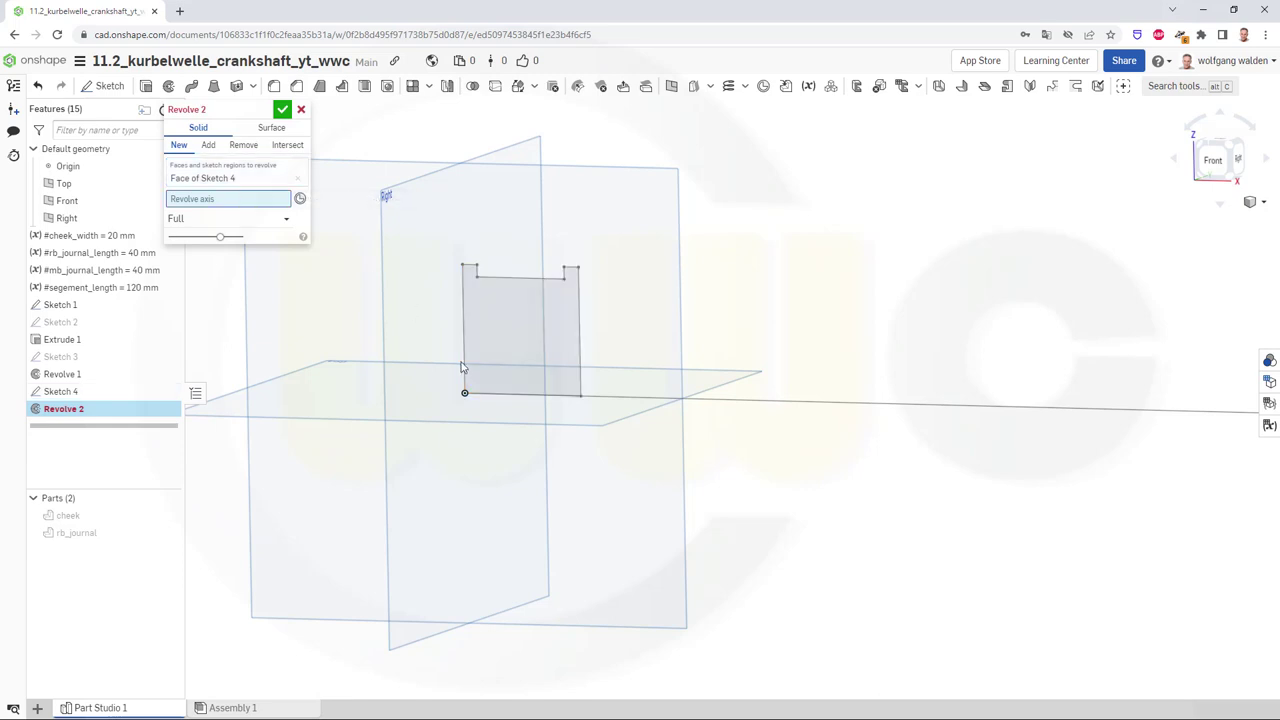
left_click(510, 396)
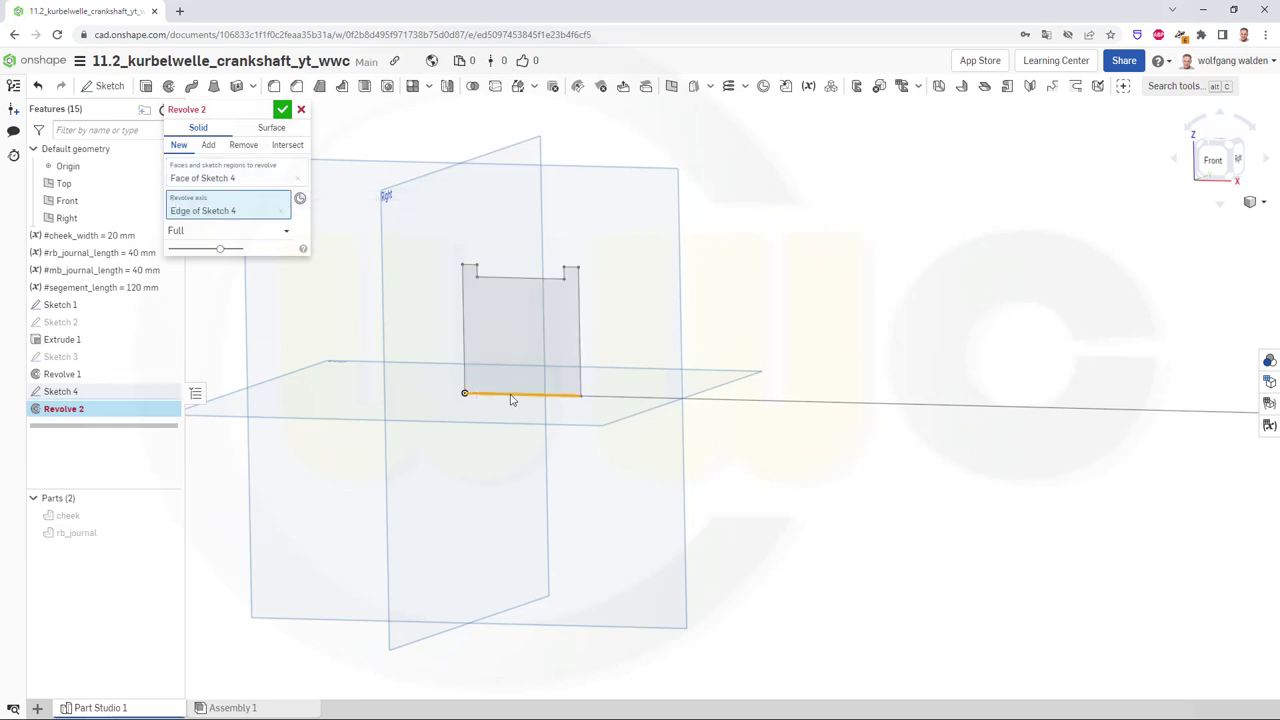
left_click(284, 111)
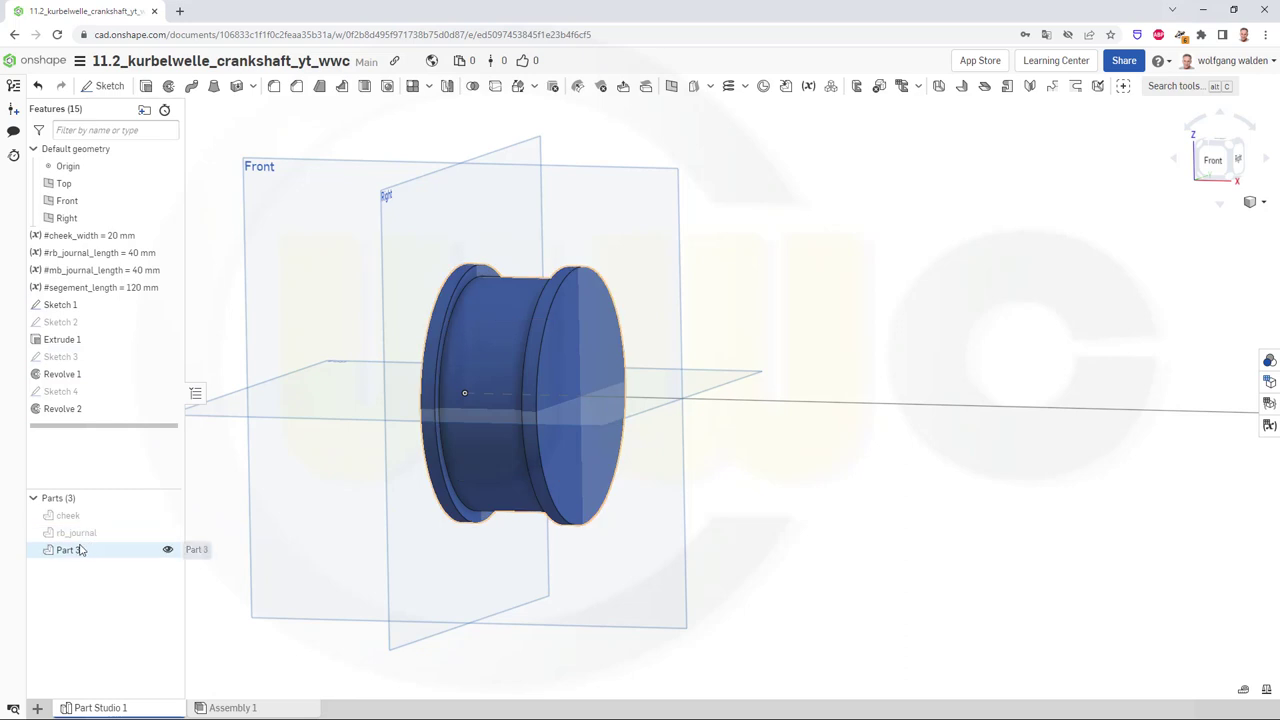
Rename the newly revolved Part 3 as mb_journal and show the hidden cheek and rb_journal parts
right_click(78, 551)
left_click(131, 331)
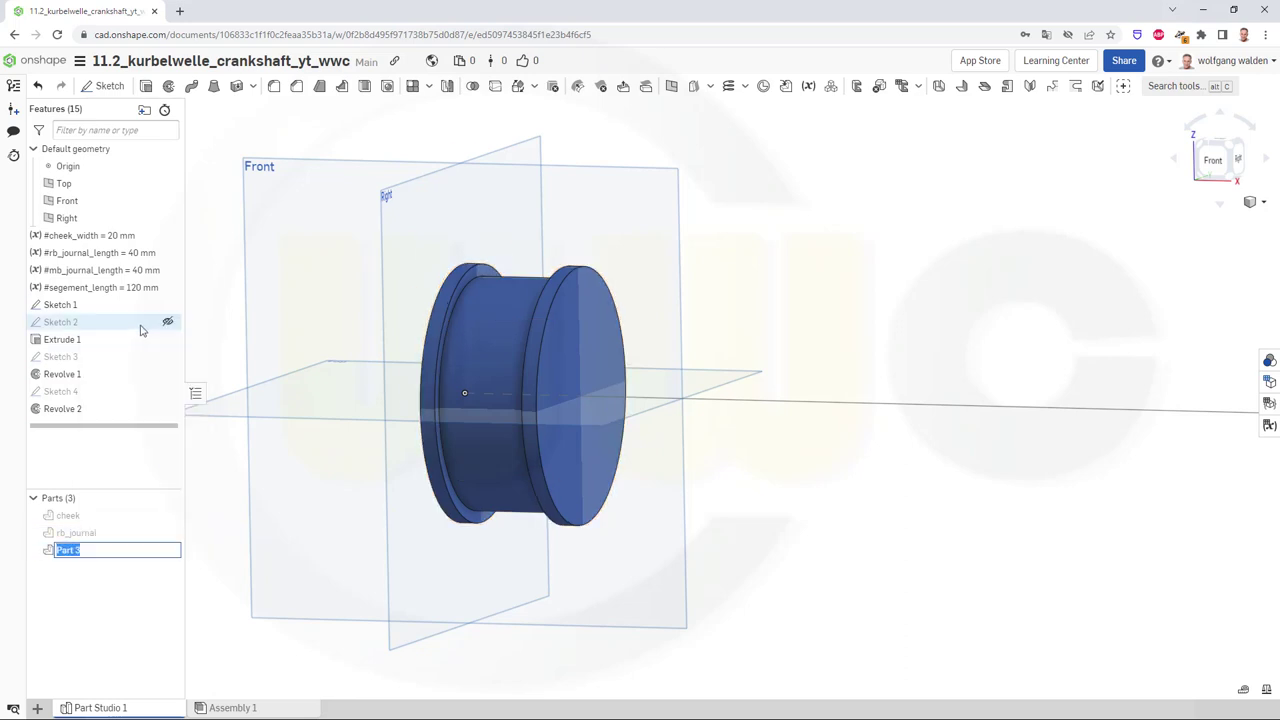
type("mb_journal")
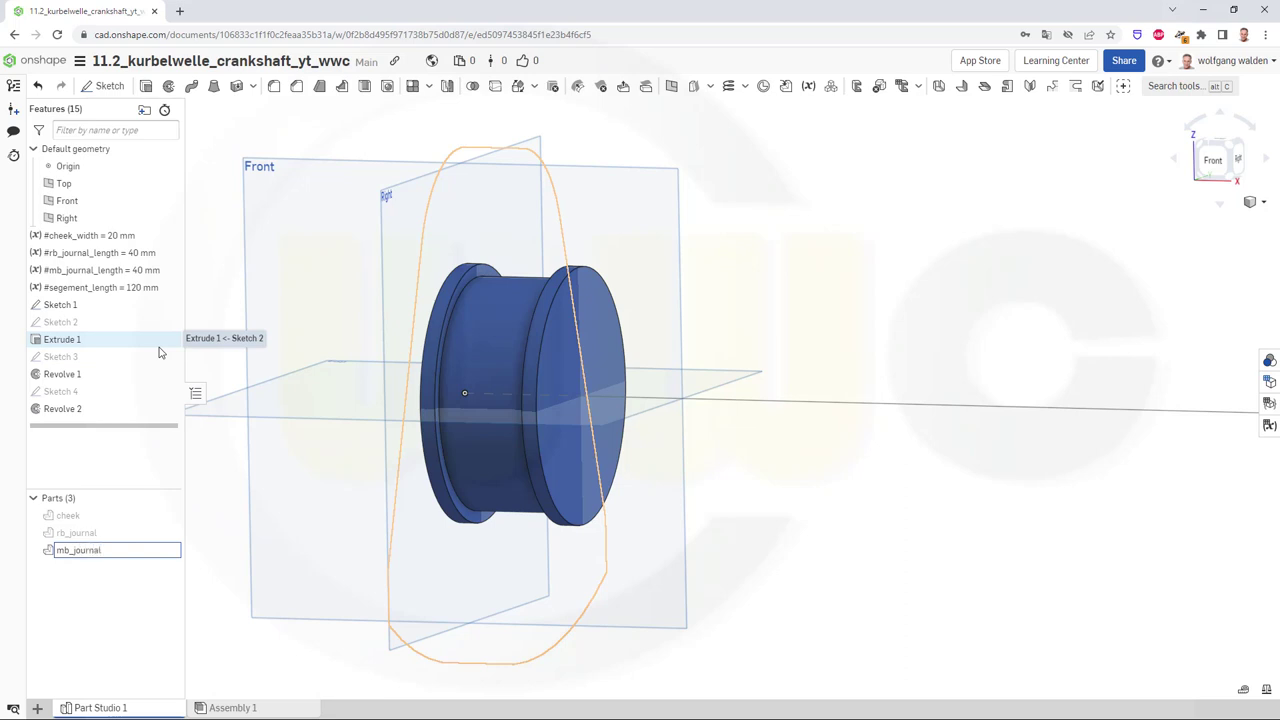
key("Return")
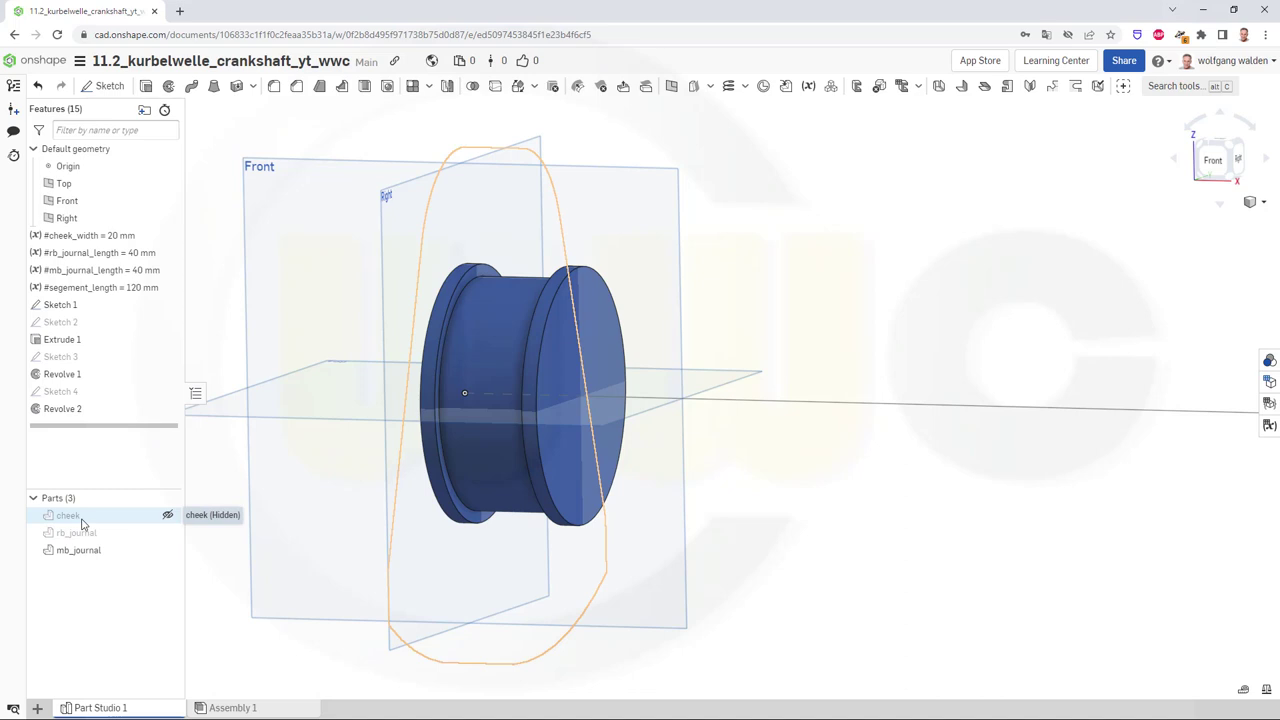
left_click(167, 515)
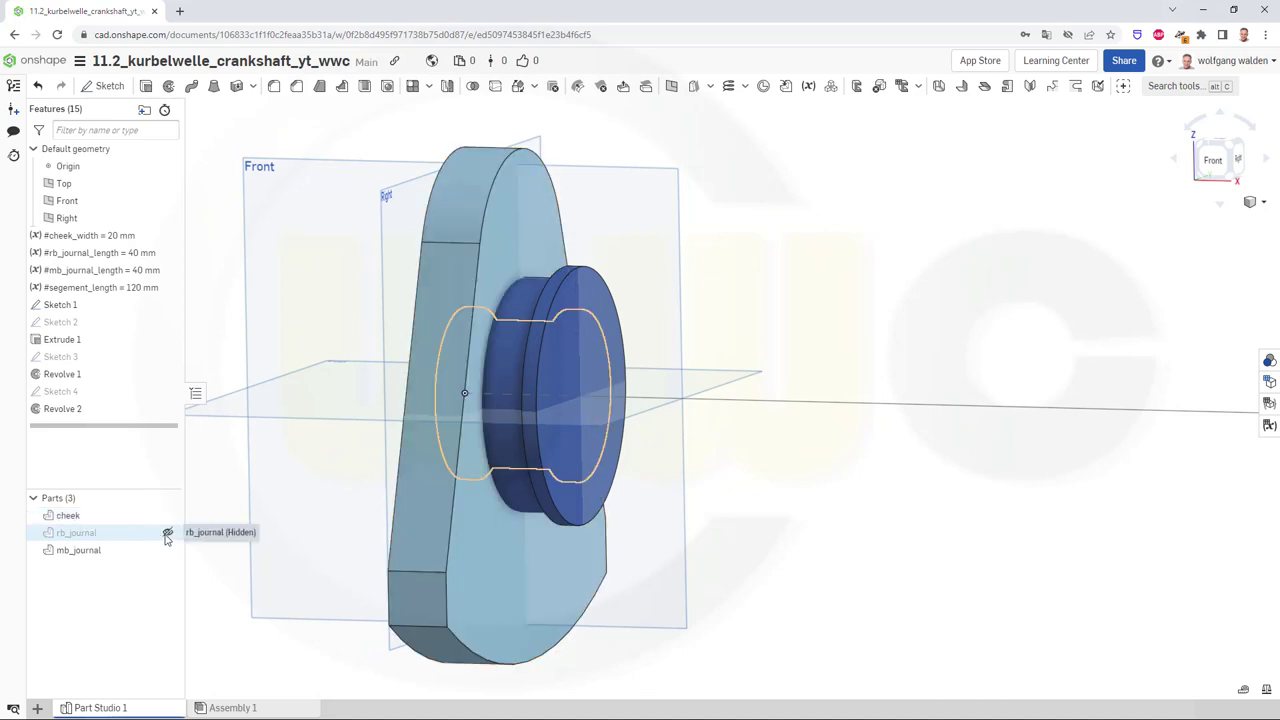
left_click(167, 532)
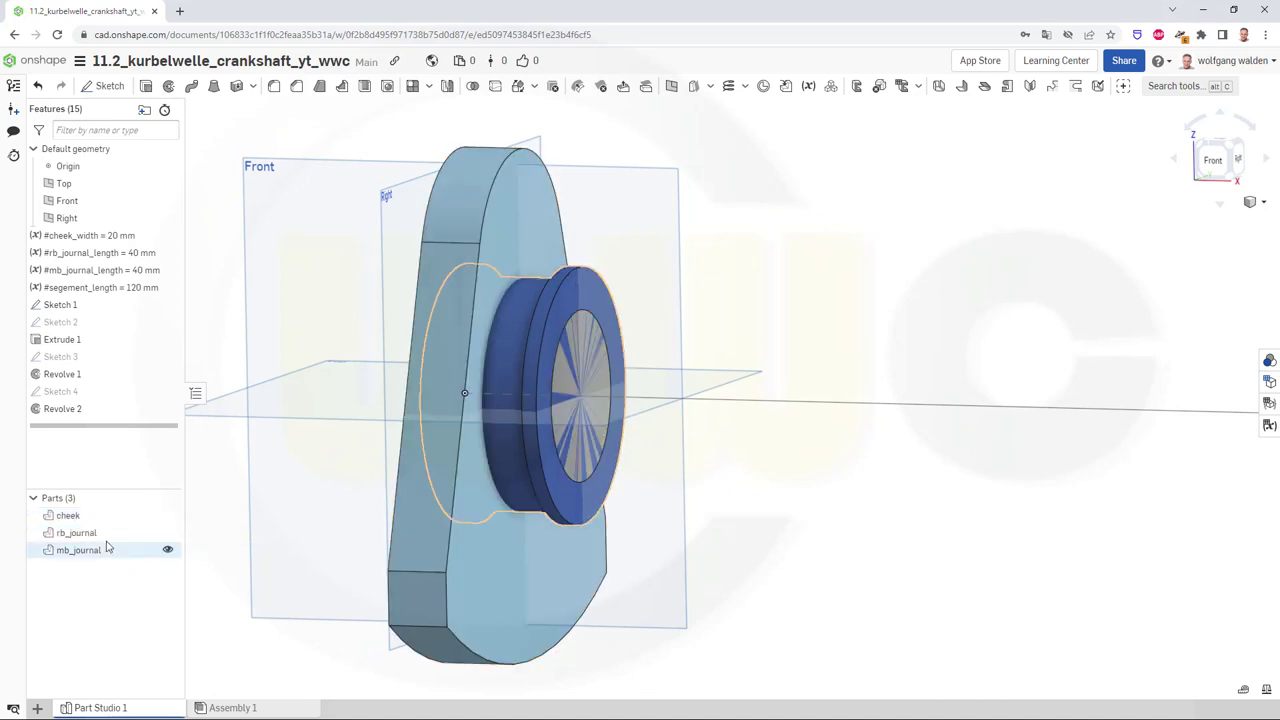
Copy the cheek part in place with a Transform feature
left_click(72, 516)
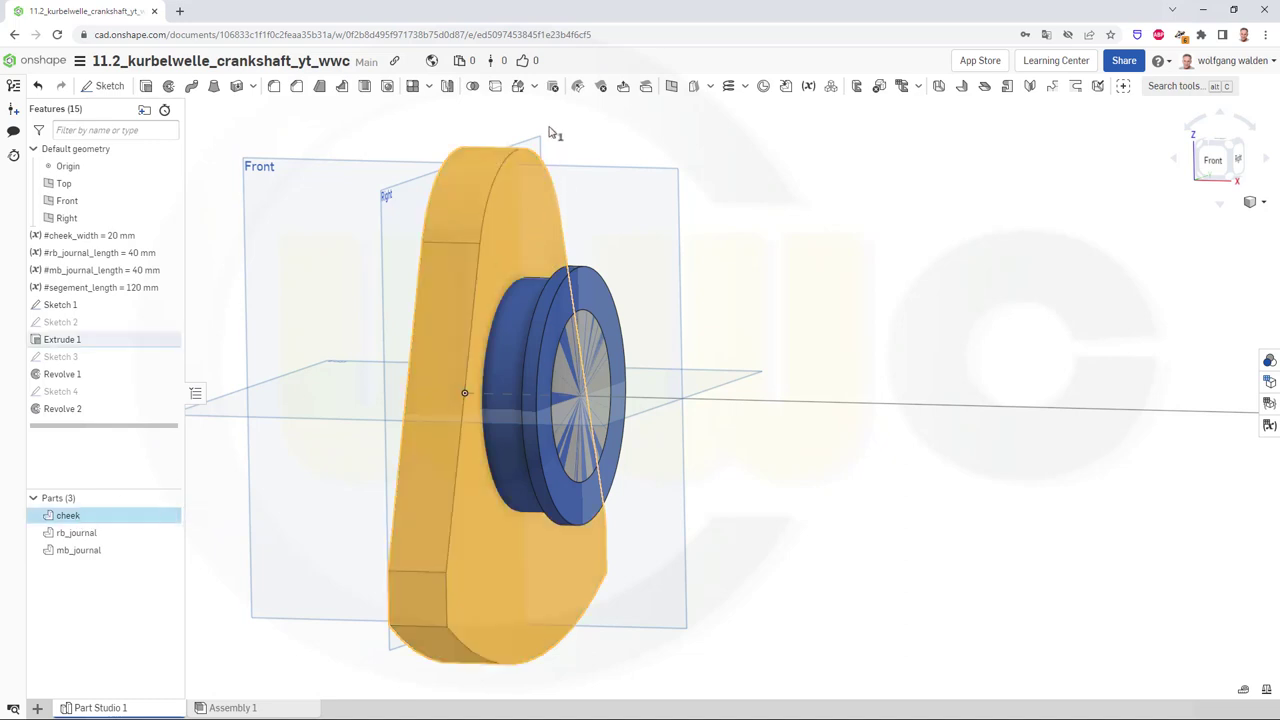
left_click(535, 87)
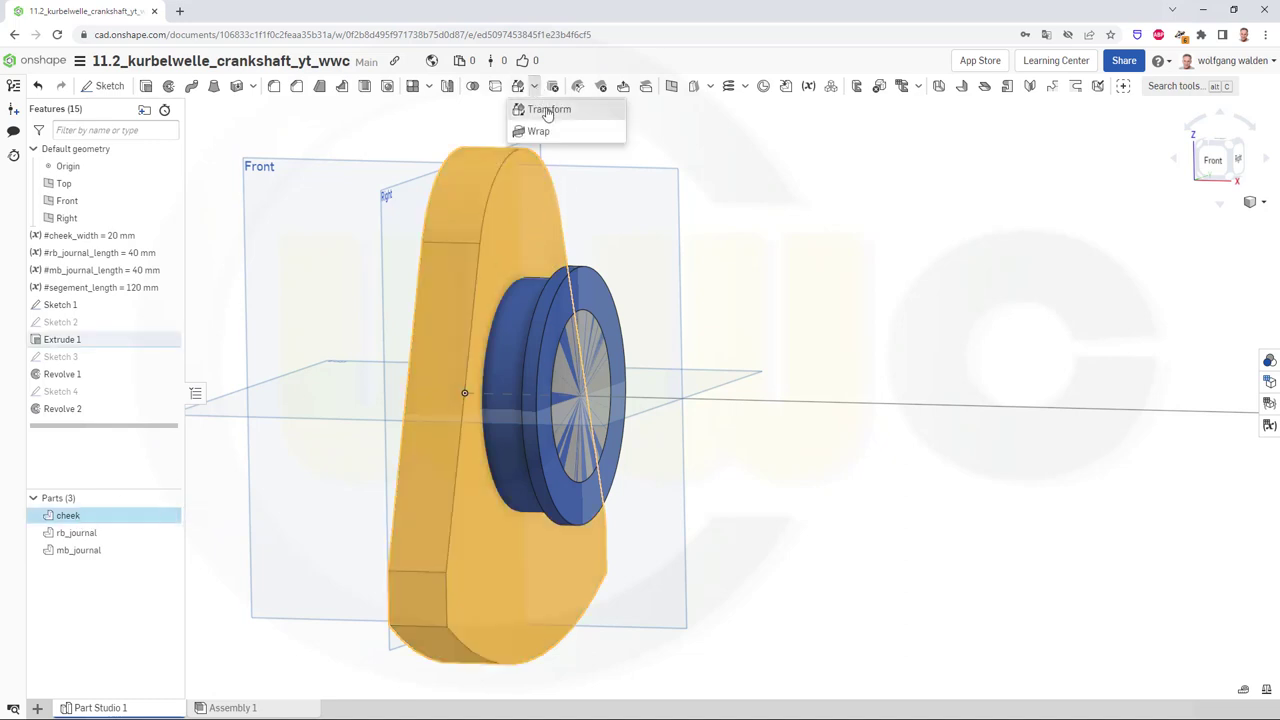
left_click(540, 109)
left_click(286, 163)
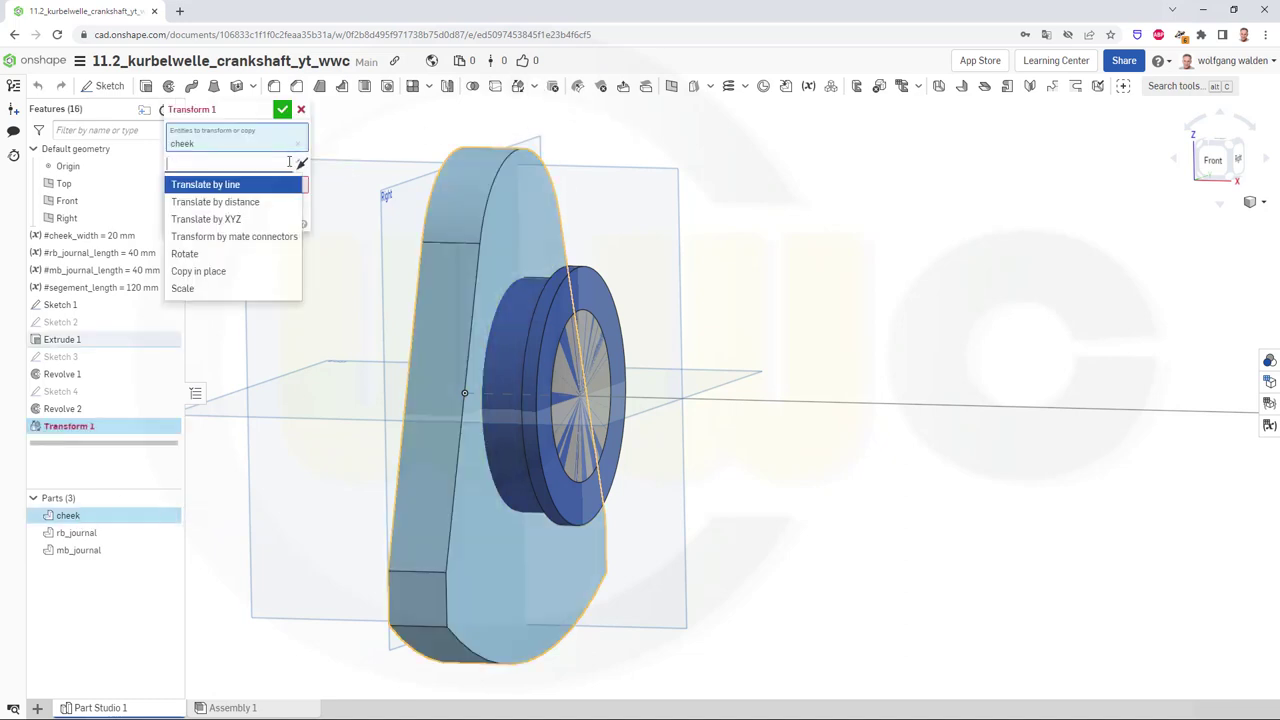
left_click(199, 272)
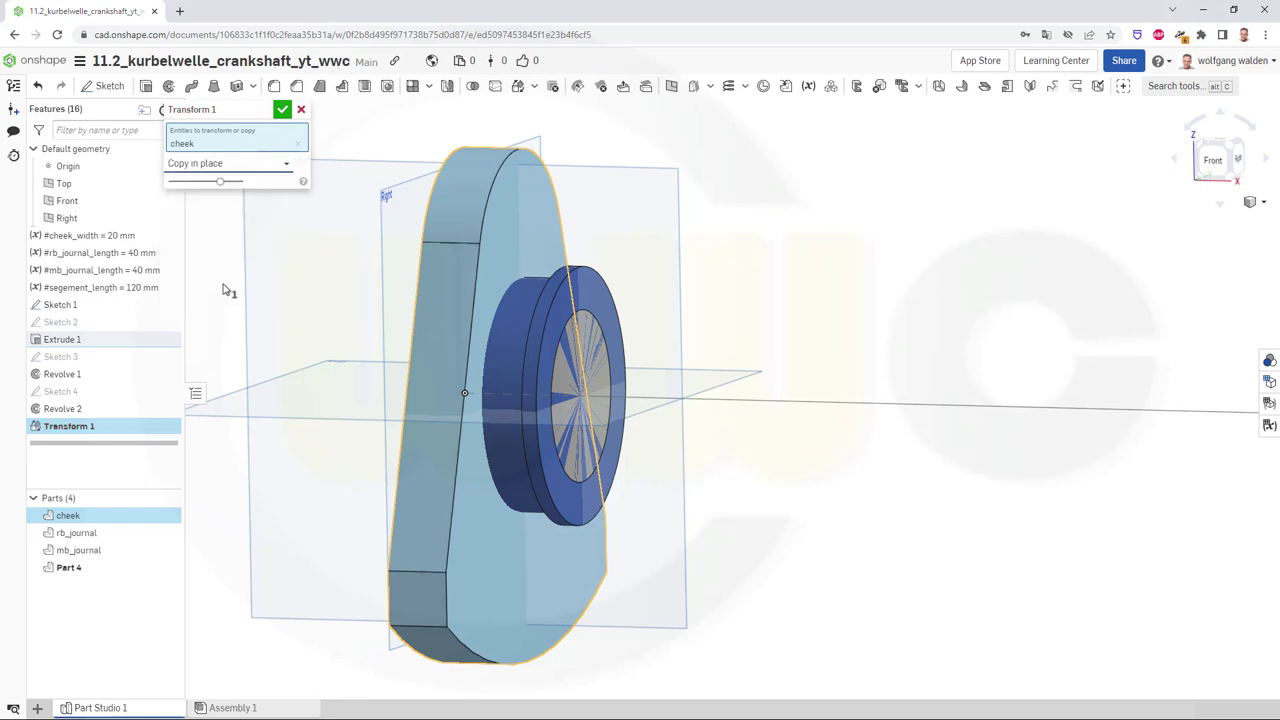
left_click(285, 110)
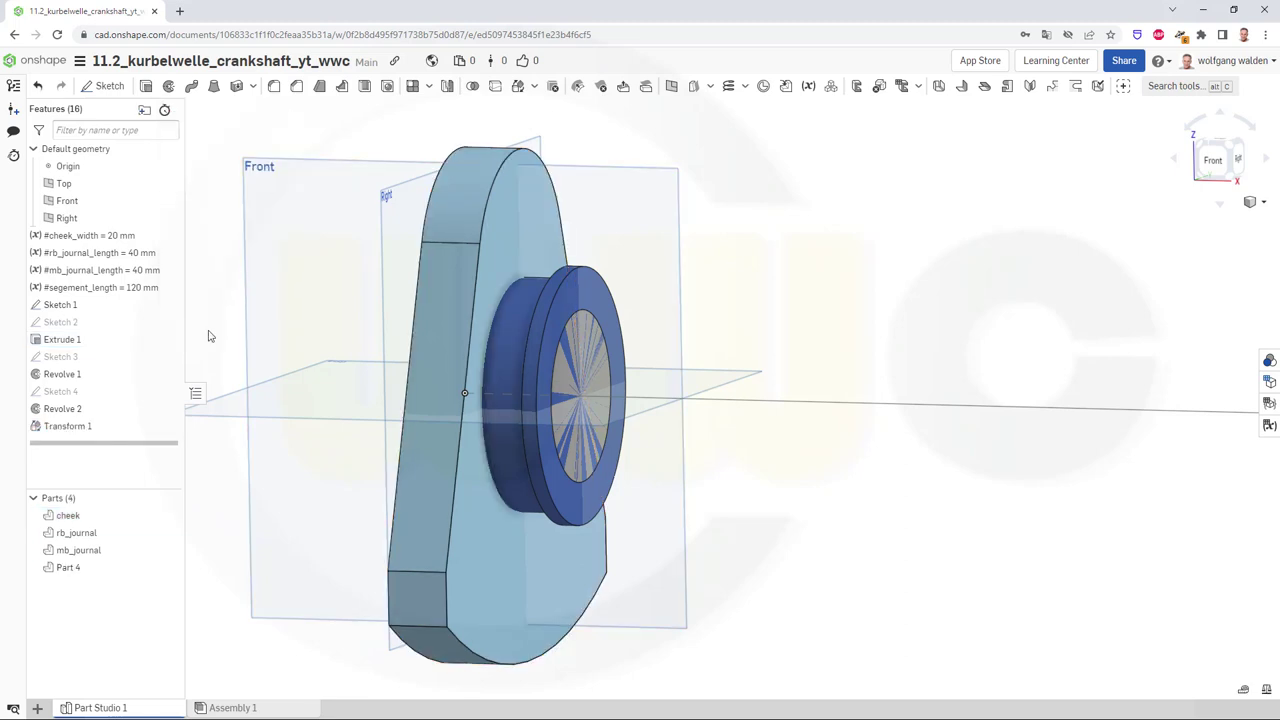
Create a second in-place copy of the original cheek with another Transform feature
left_click(72, 515)
left_click(534, 87)
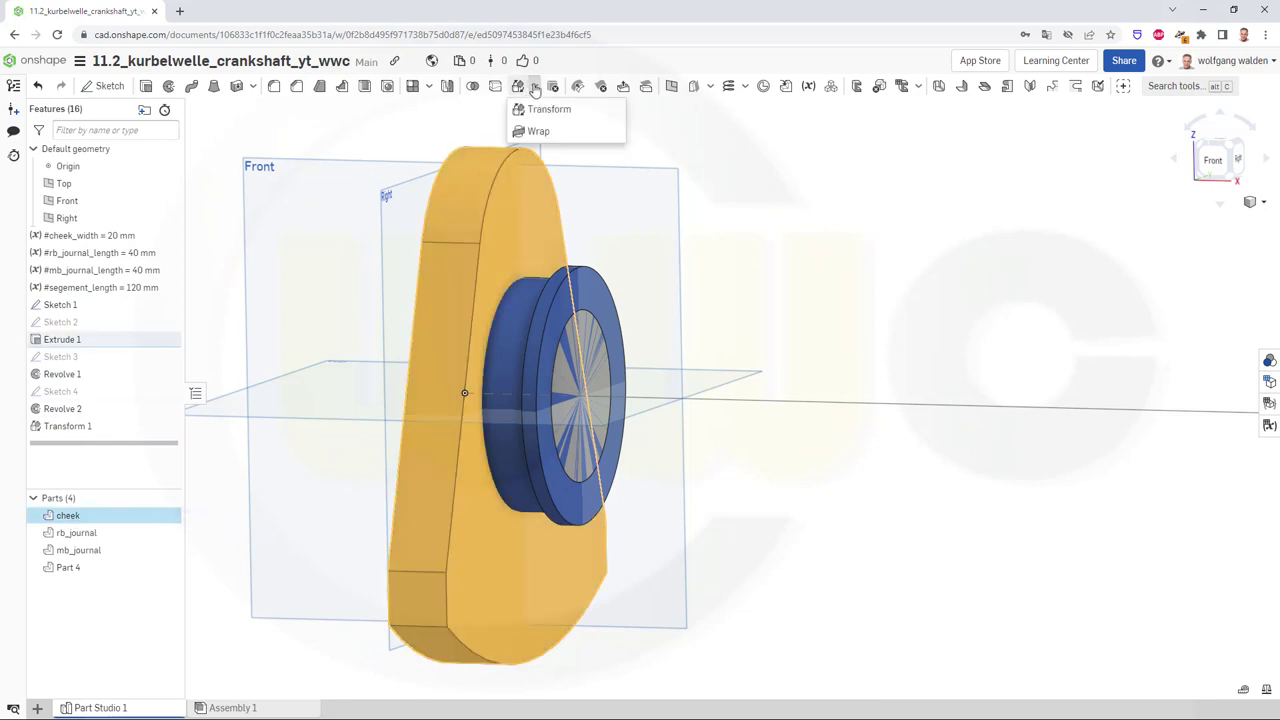
left_click(541, 107)
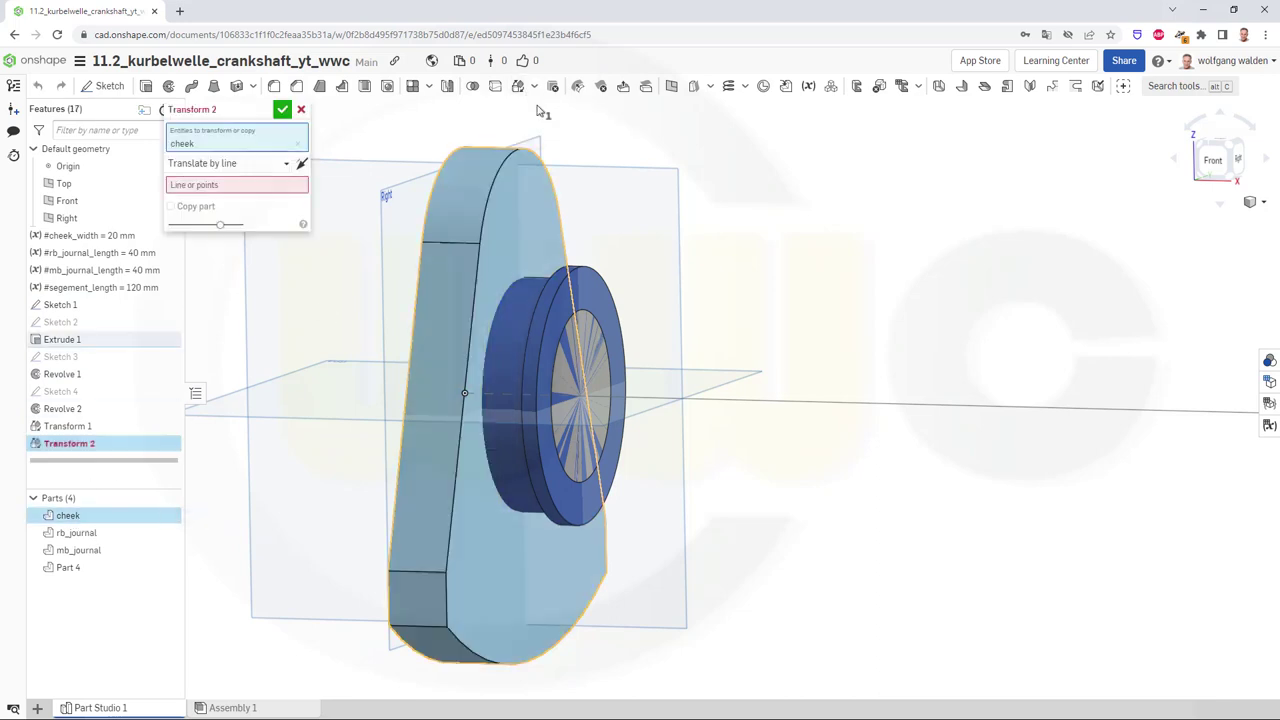
left_click(286, 166)
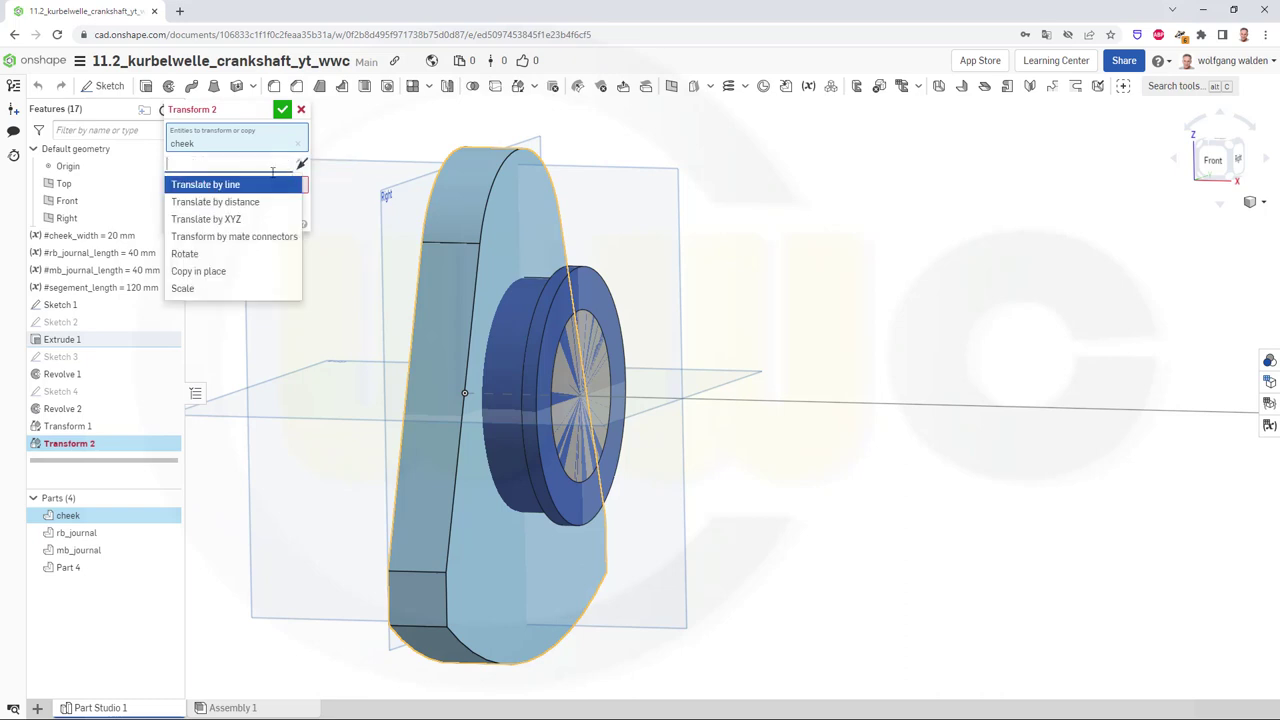
left_click(201, 270)
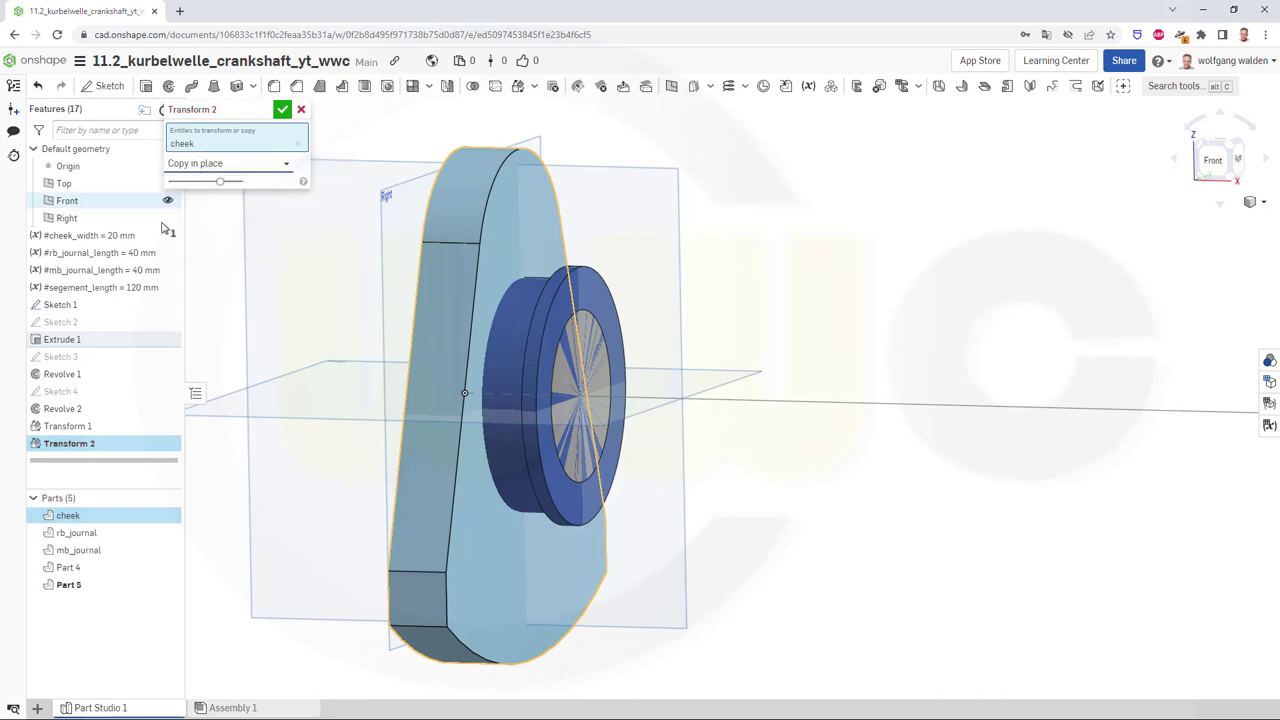
left_click(282, 110)
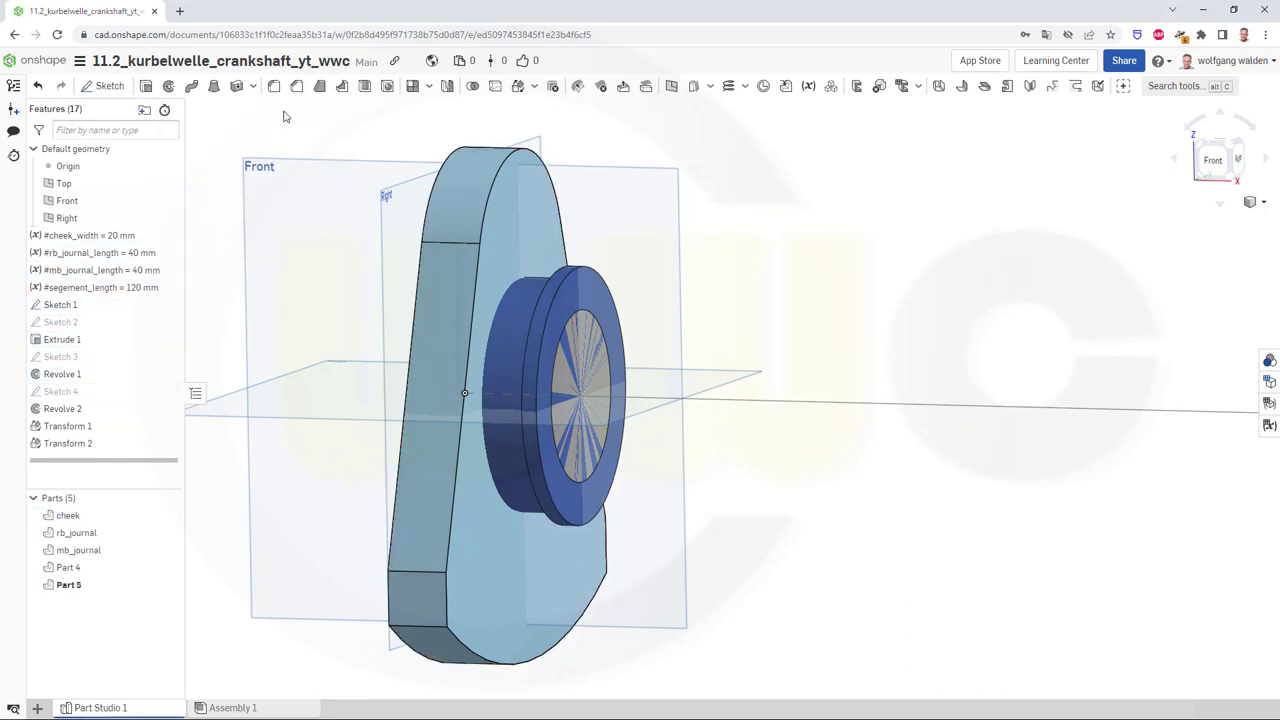
Rename the first cheek copy, Part 4, as cheek_1c
right_click(76, 568)
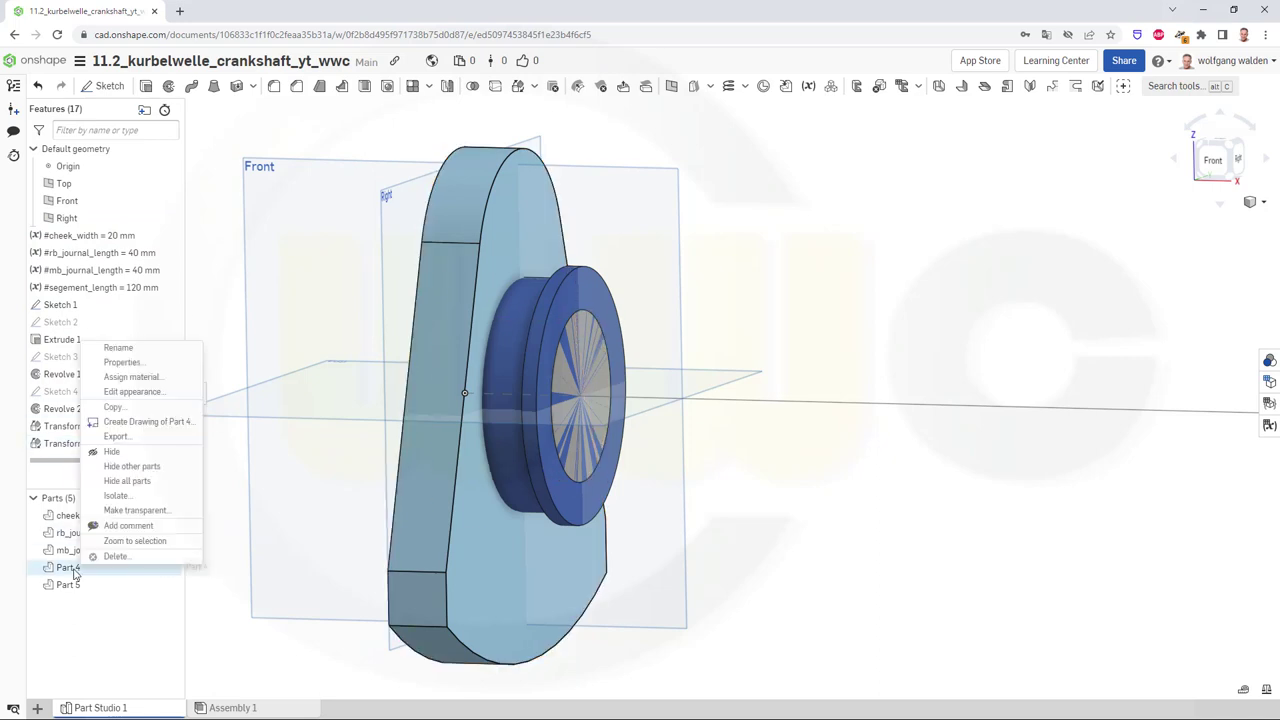
left_click(118, 348)
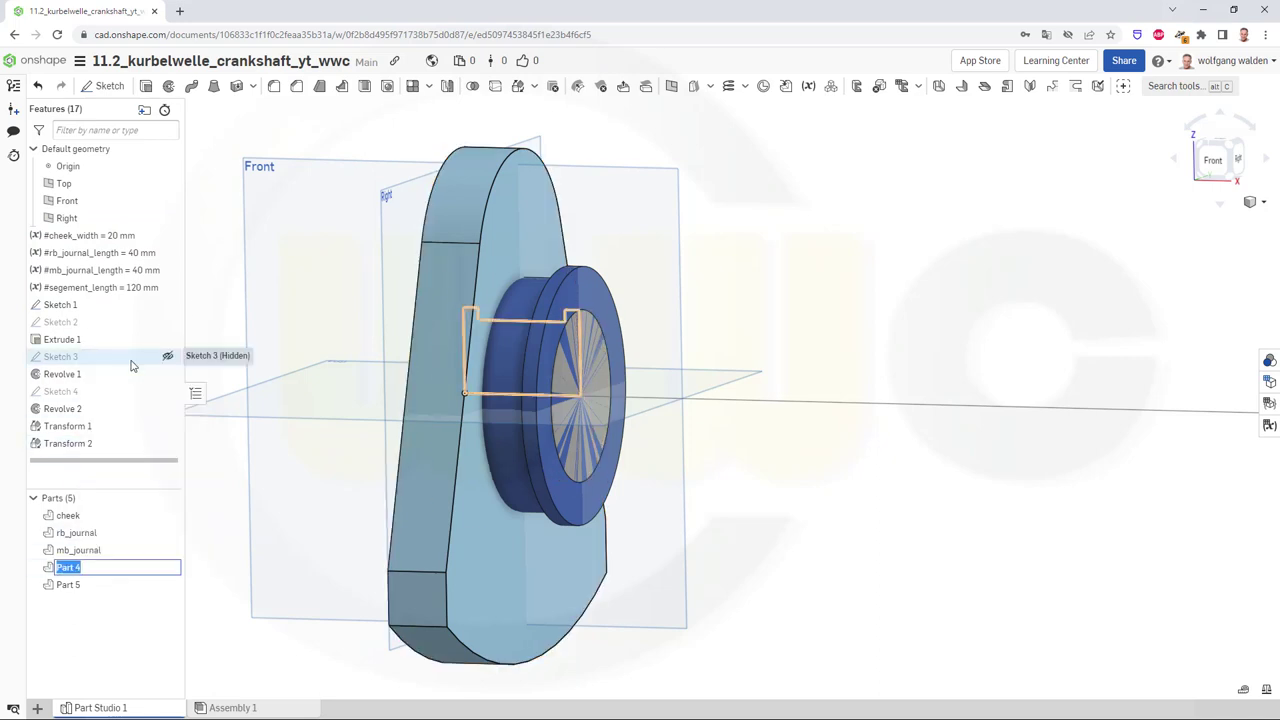
type("cheek_1c")
key("Return")
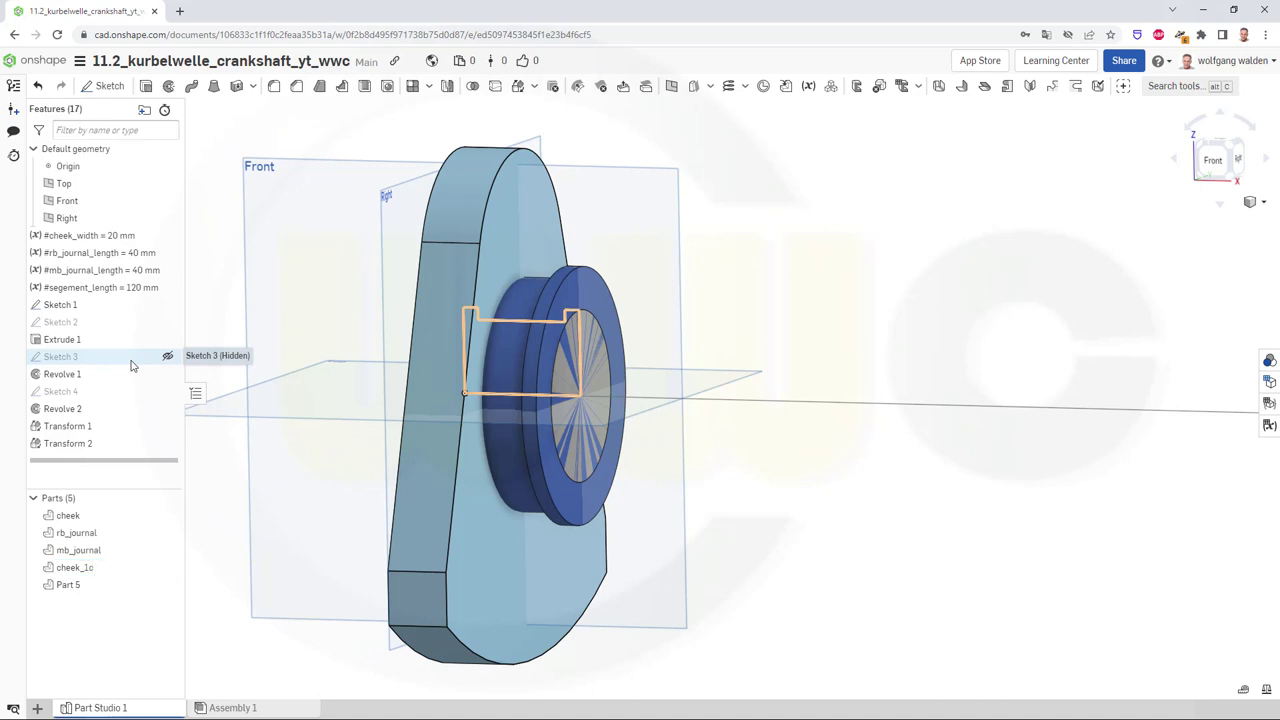
Rename the second cheek copy, Part 5, as cheek2_c and hide the original cheek
right_click(76, 587)
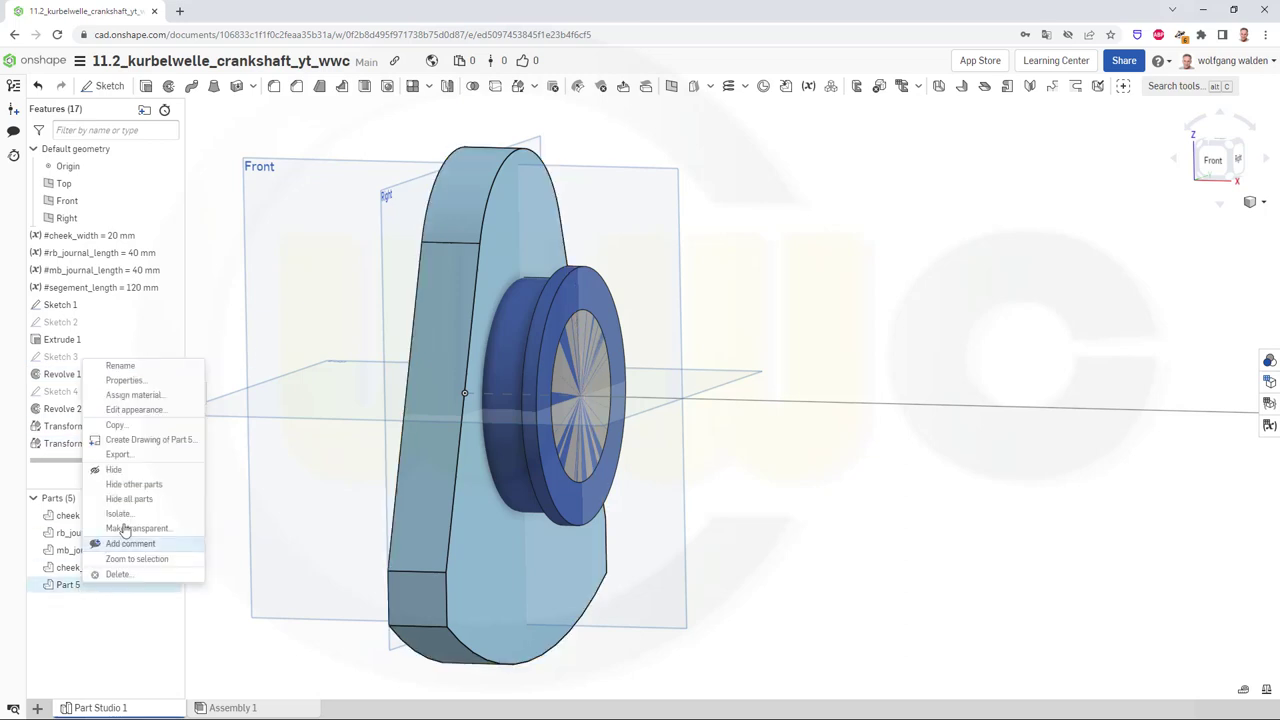
left_click(124, 367)
type("cheek2_c")
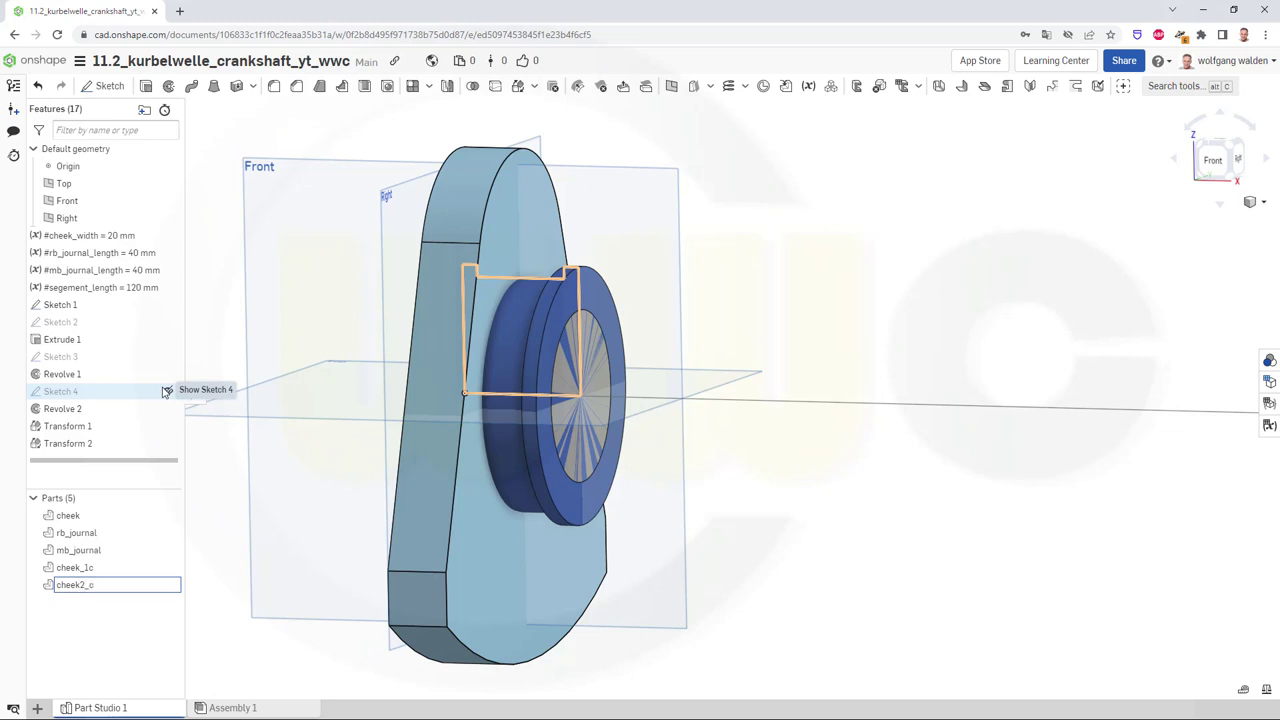
key("Return")
left_click(167, 515)
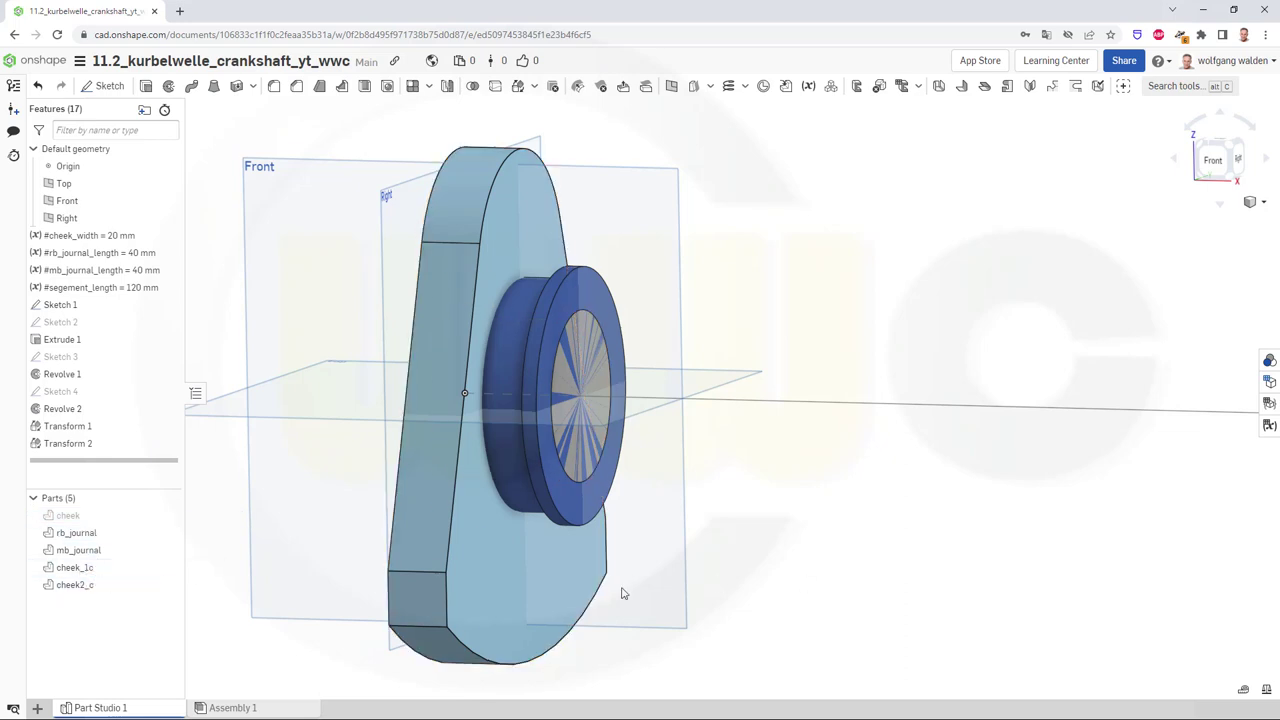
Copy the rb_journal part in place with a Transform feature
left_click(107, 537)
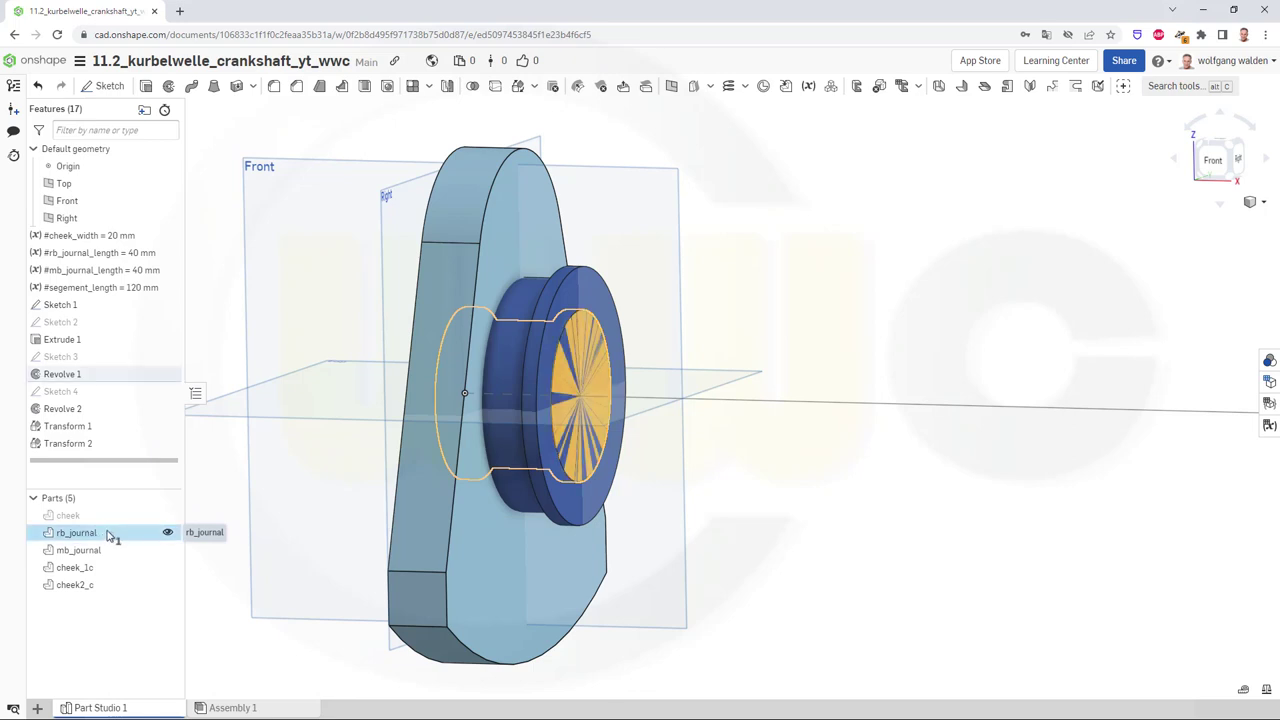
left_click(535, 87)
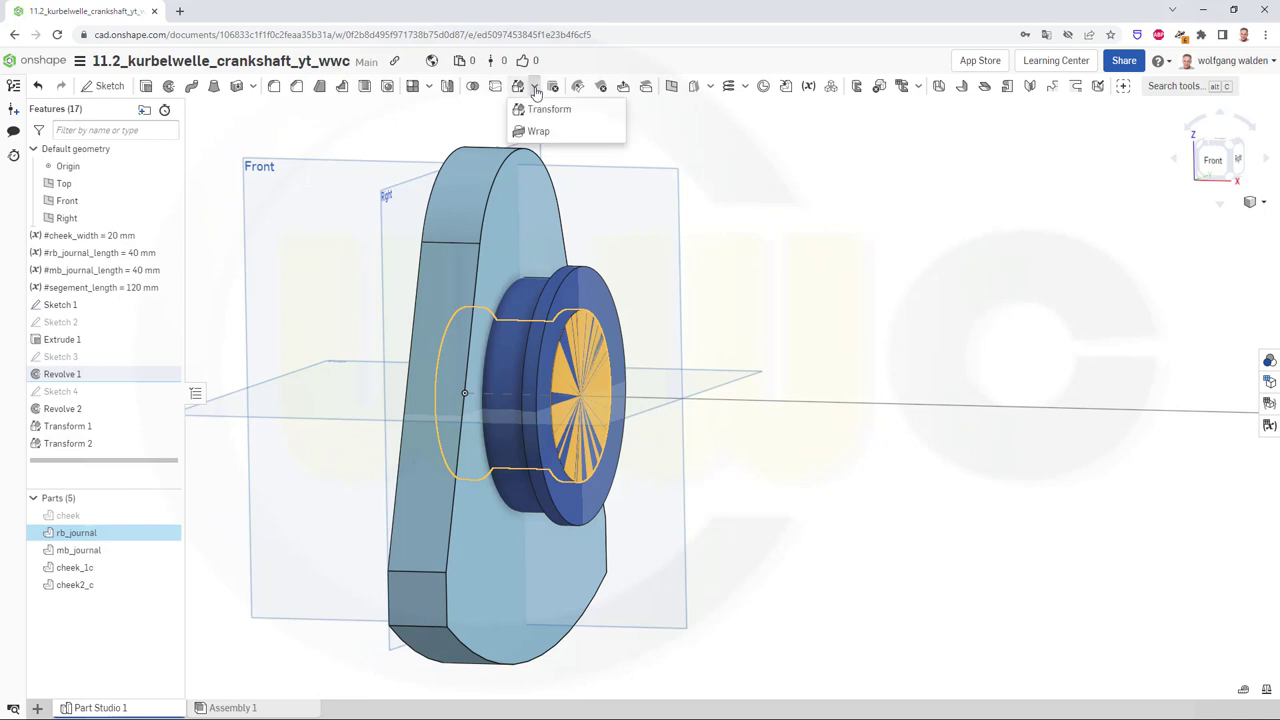
left_click(540, 109)
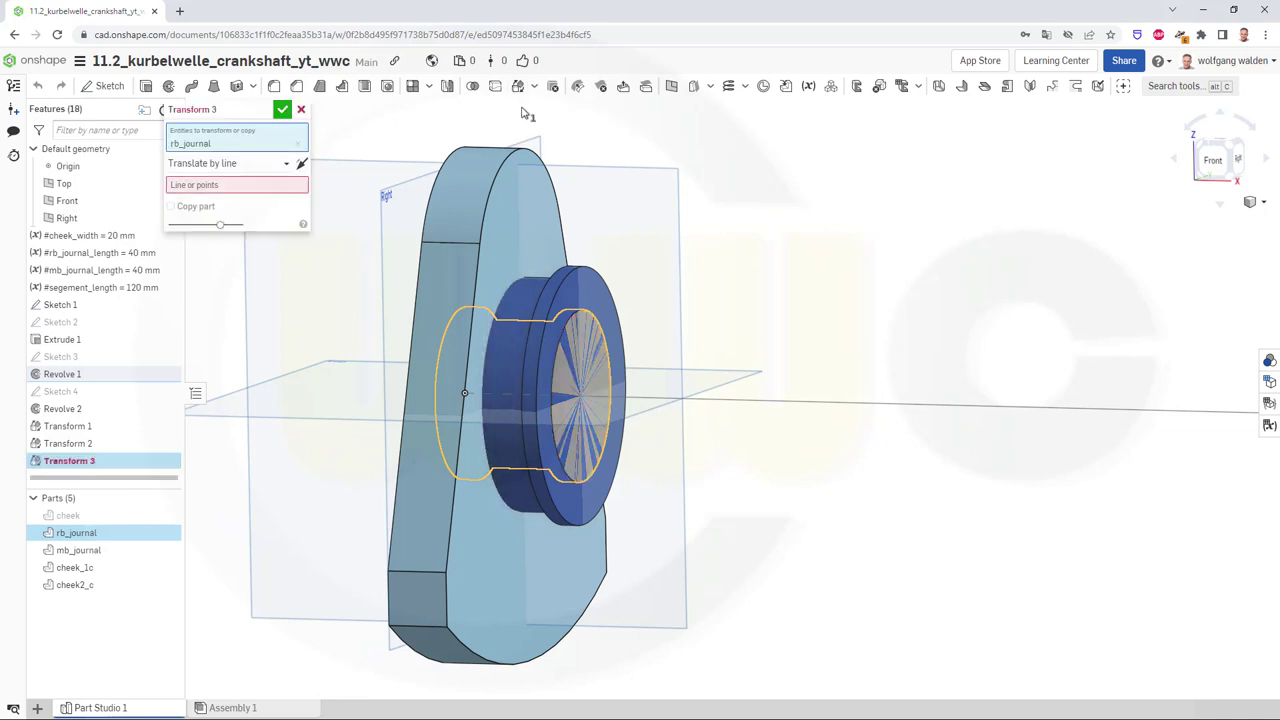
left_click(286, 163)
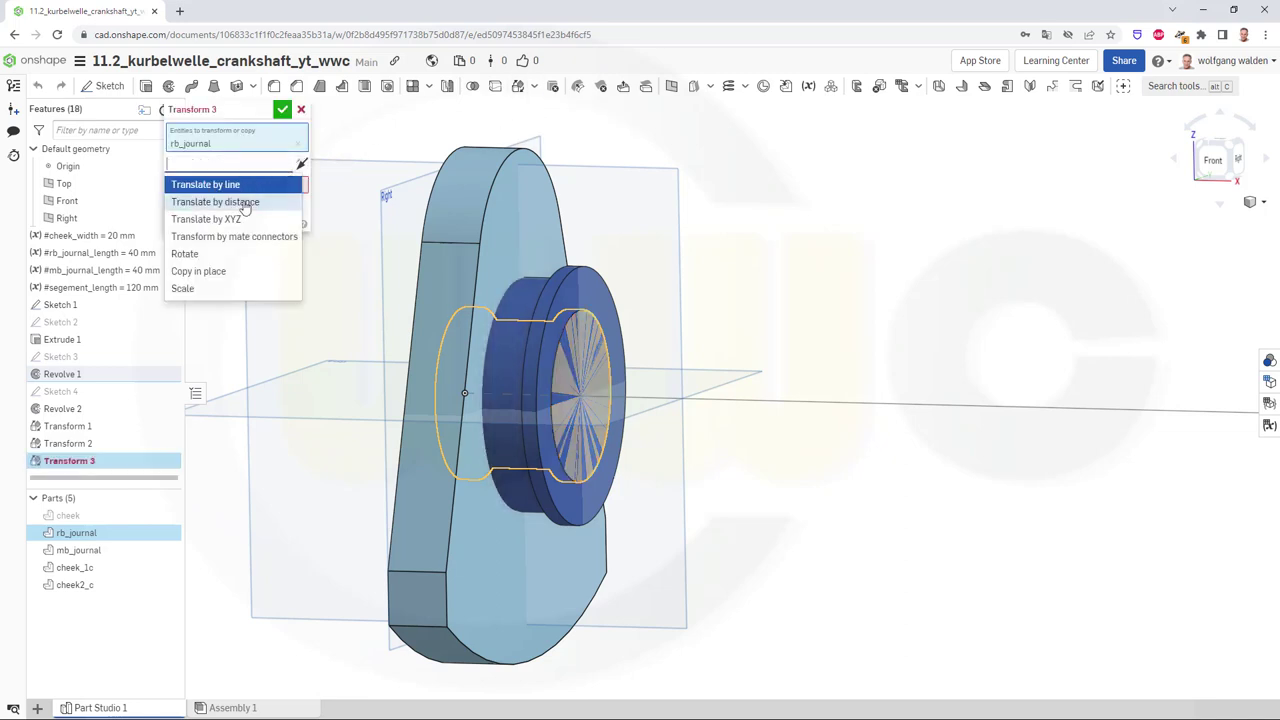
left_click(212, 272)
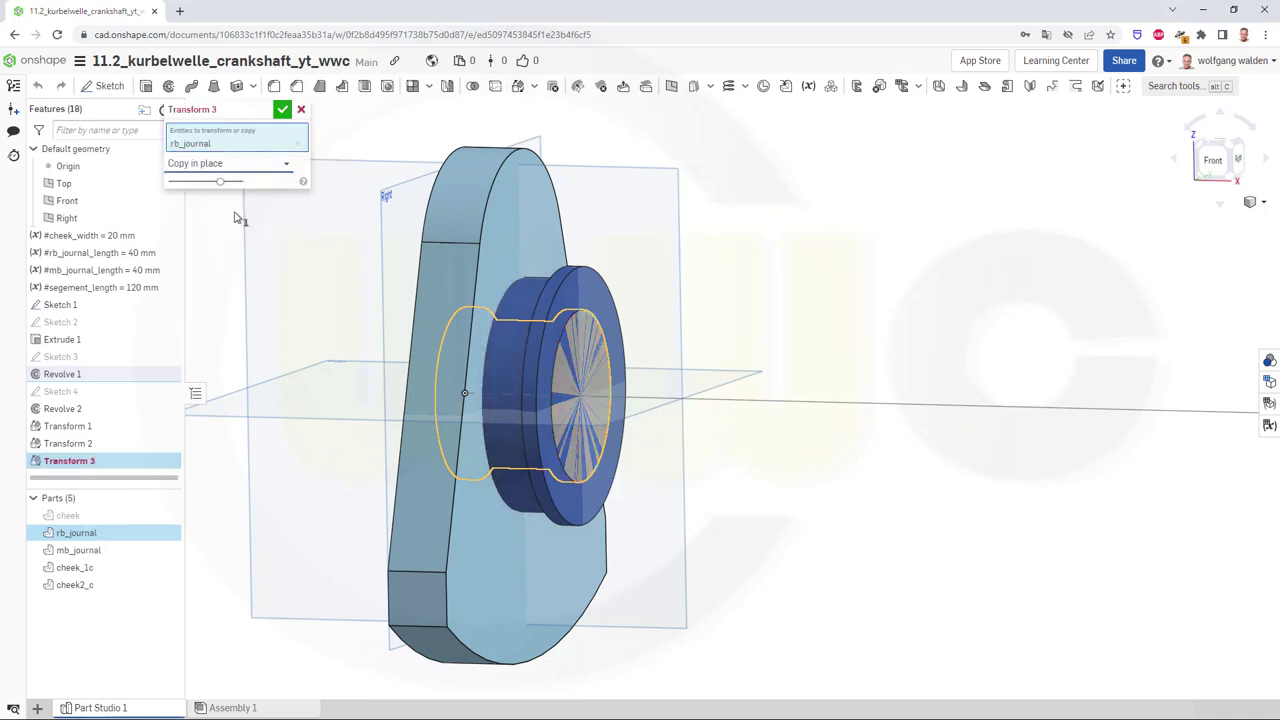
left_click(284, 110)
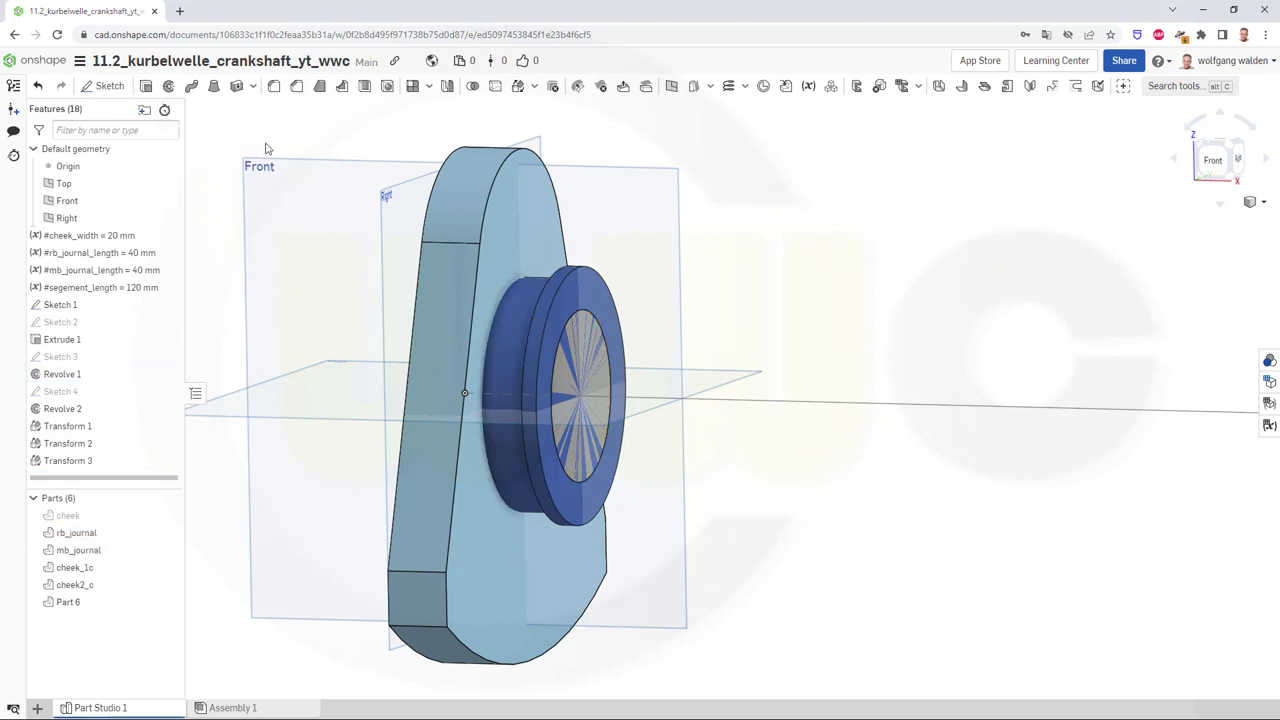
Rename the rb_journal copy, Part 6, as rb_journal_c and hide the original rb_journal
left_click(70, 603)
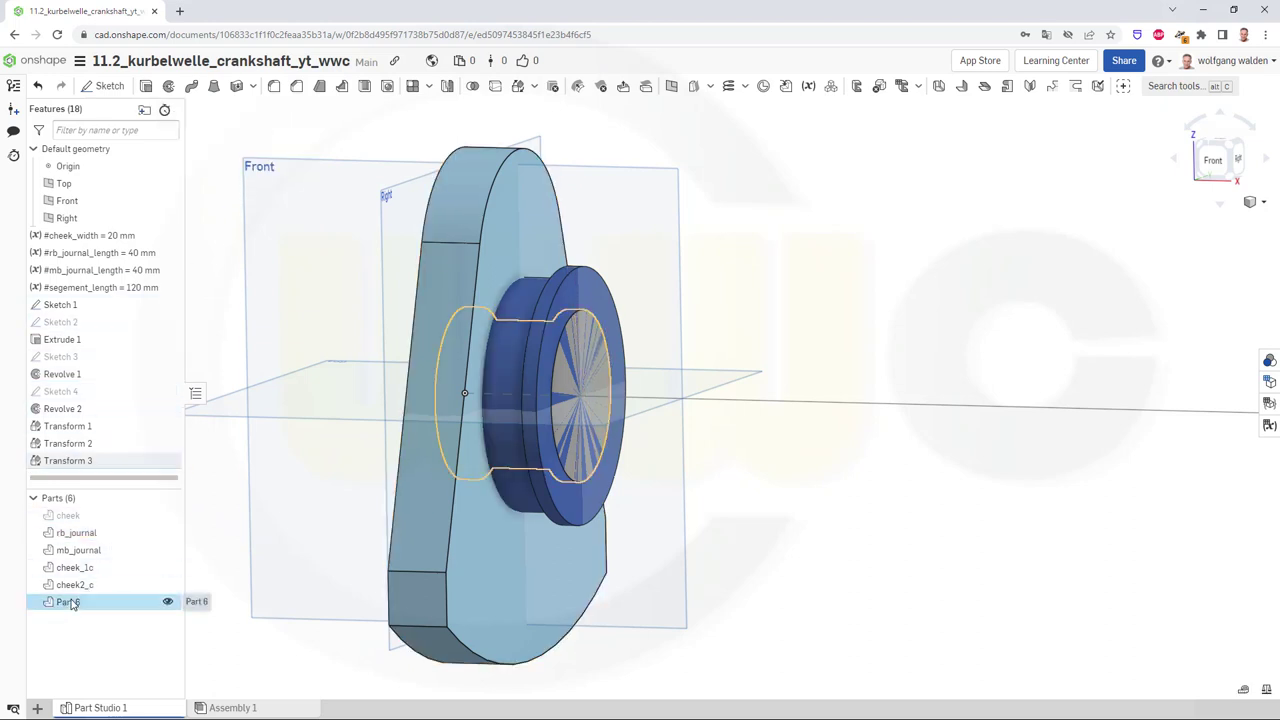
right_click(70, 603)
left_click(118, 376)
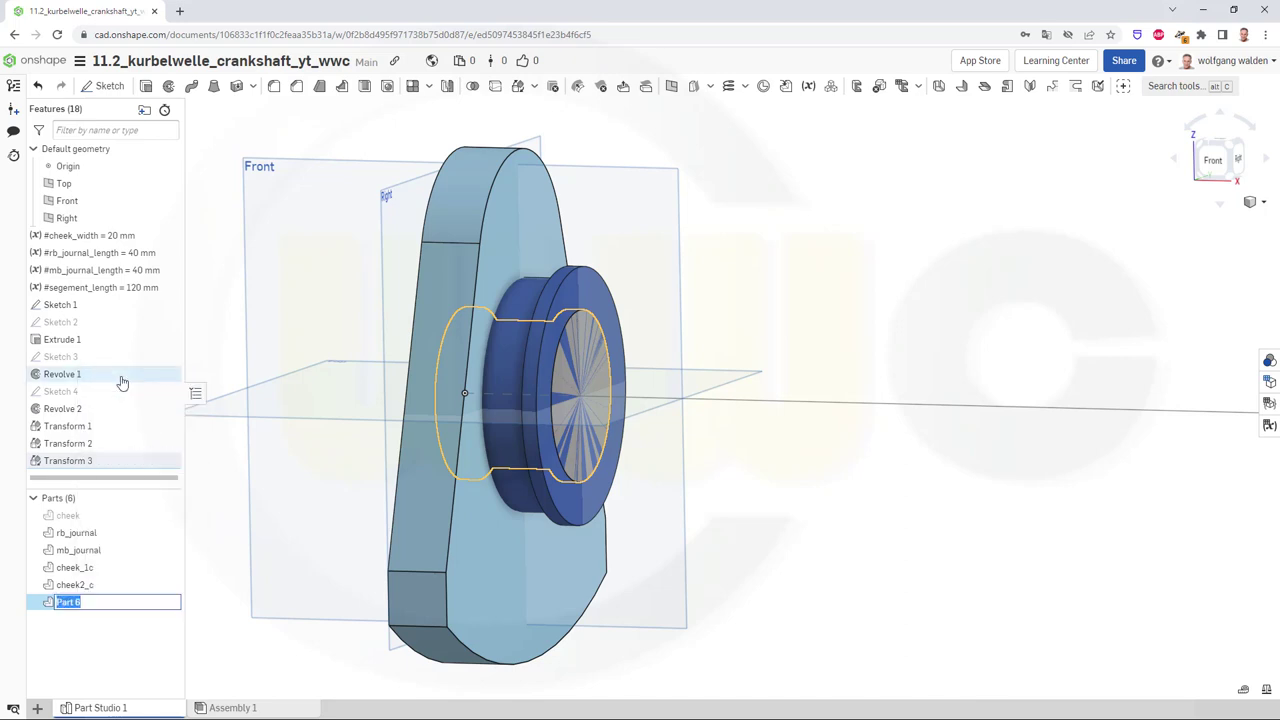
type("rb_journal_")
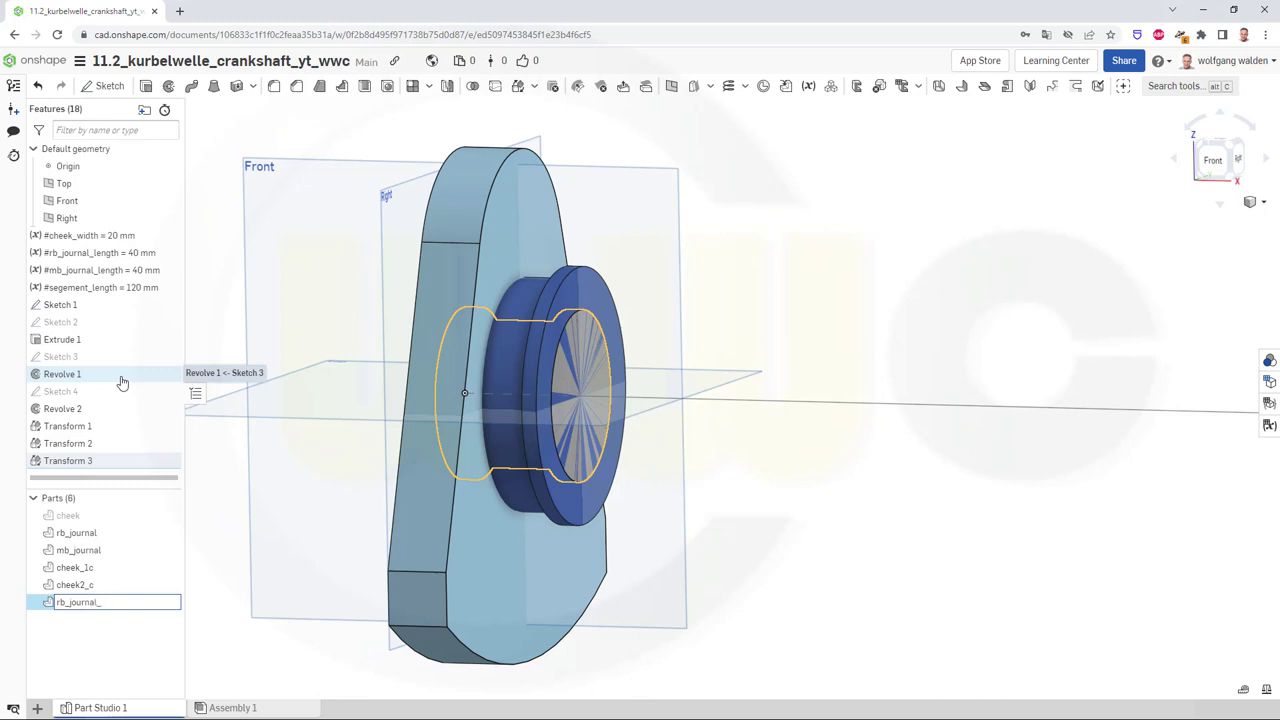
type("c")
key("Return")
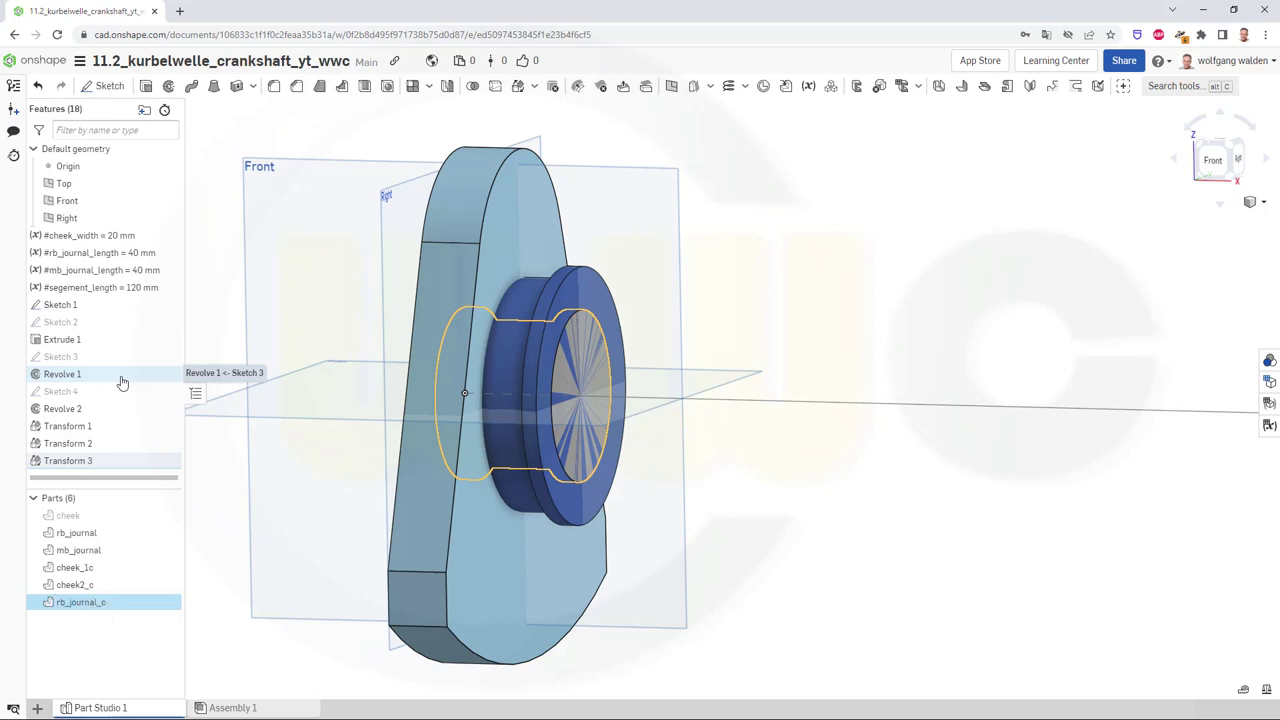
left_click(168, 533)
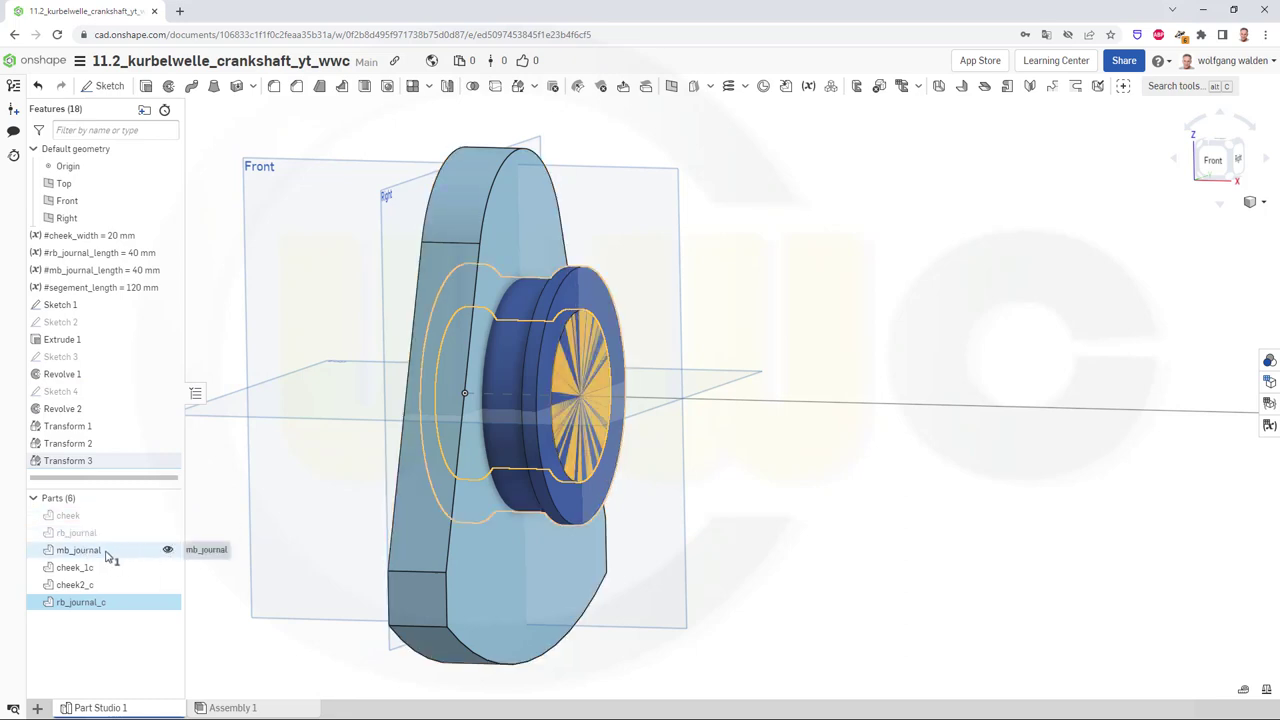
Copy only the mb_journal part in place with a Transform feature, leaving rb_journal_c out of the selection
left_click(107, 552)
left_click(519, 88)
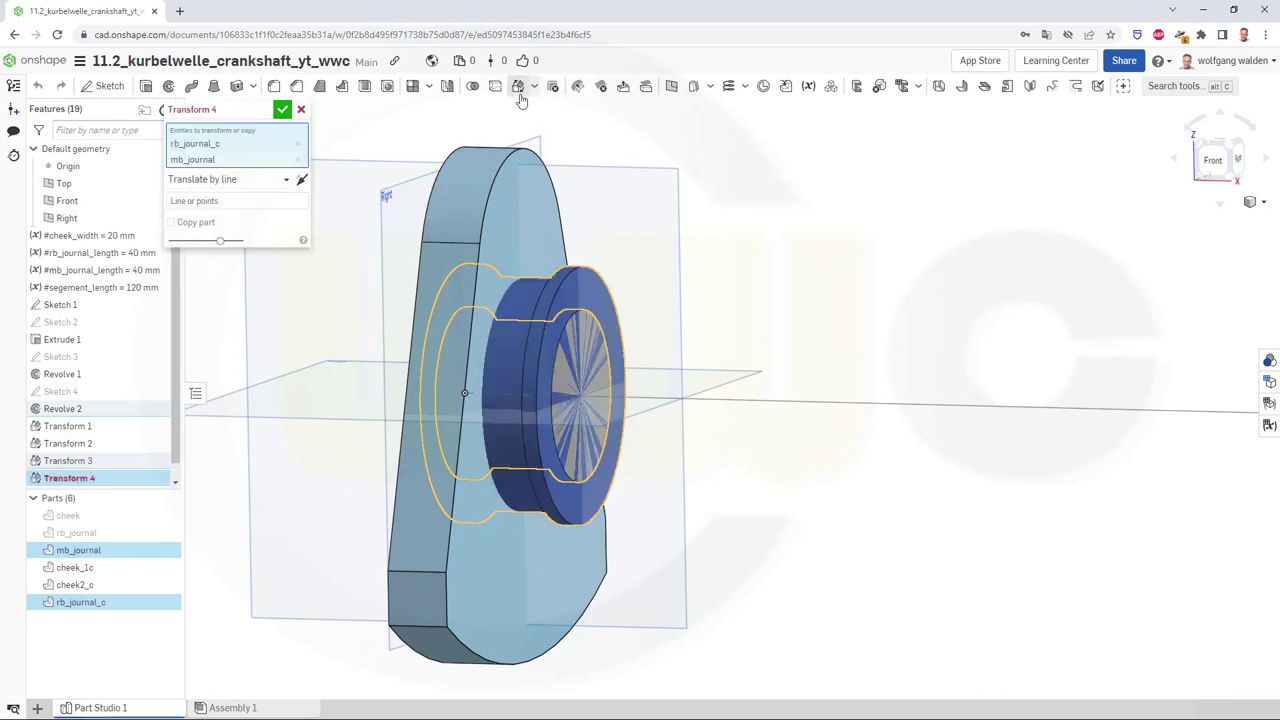
left_click(273, 182)
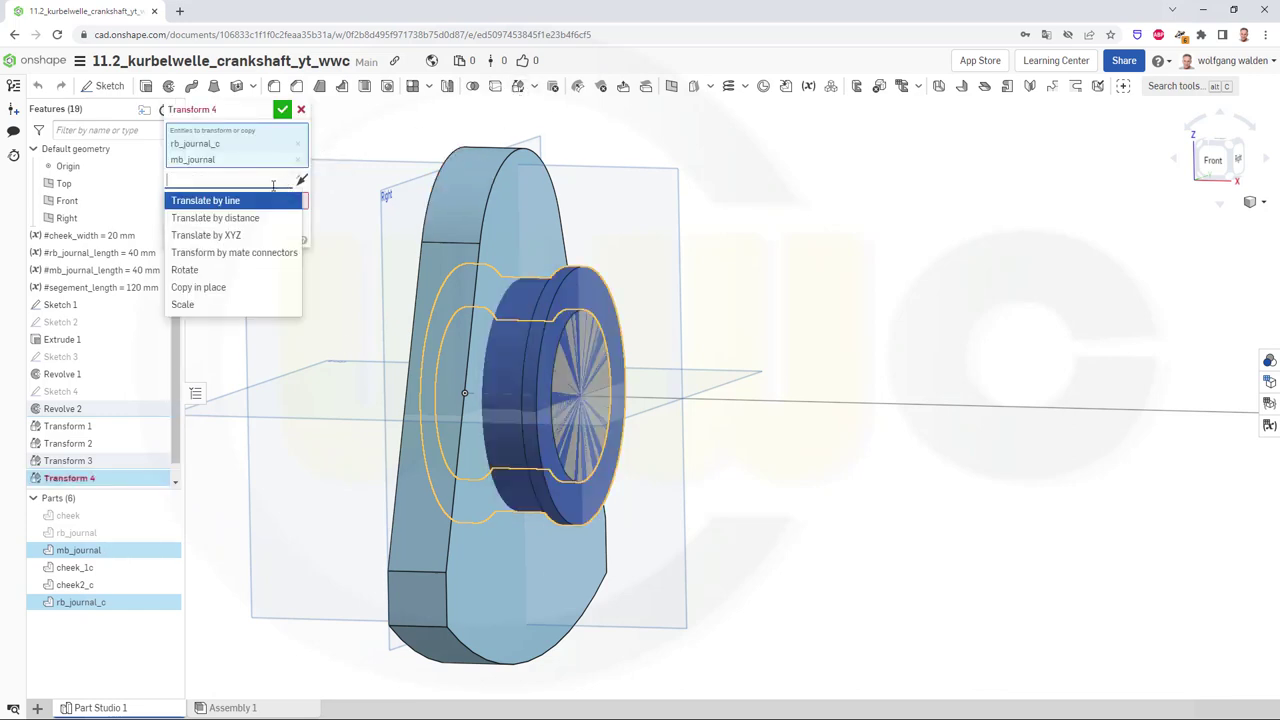
left_click(214, 287)
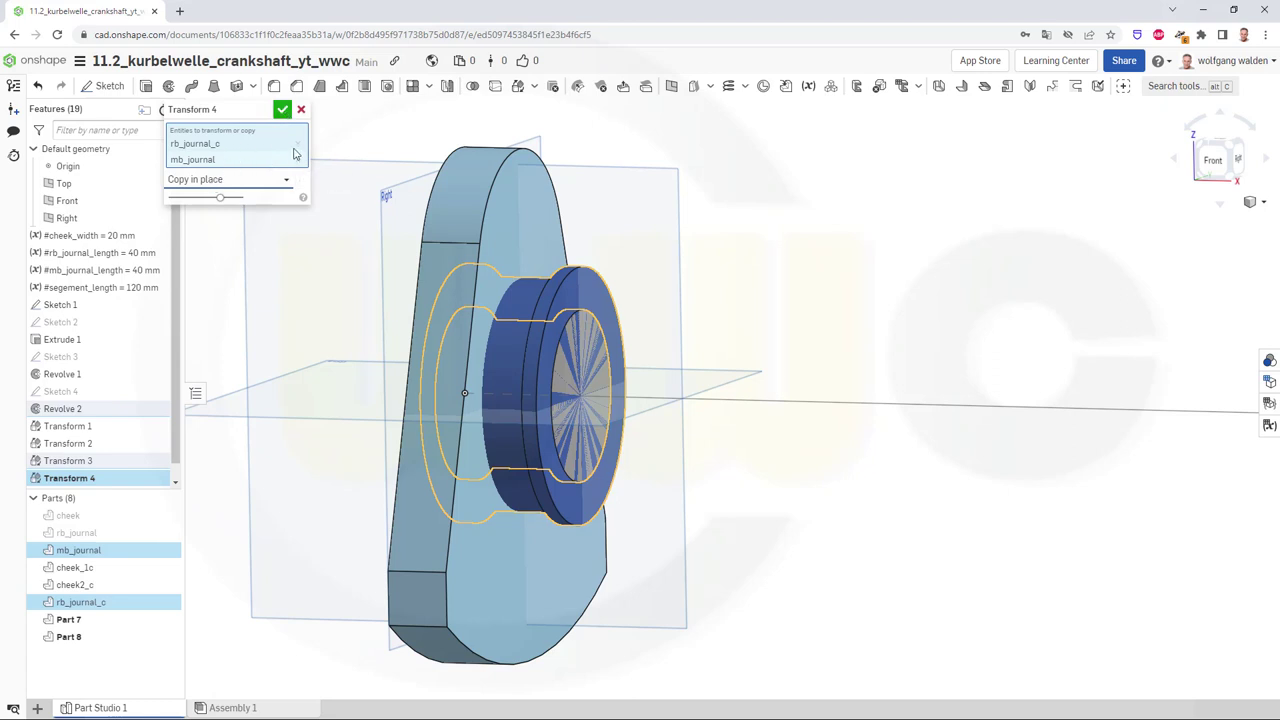
left_click(298, 144)
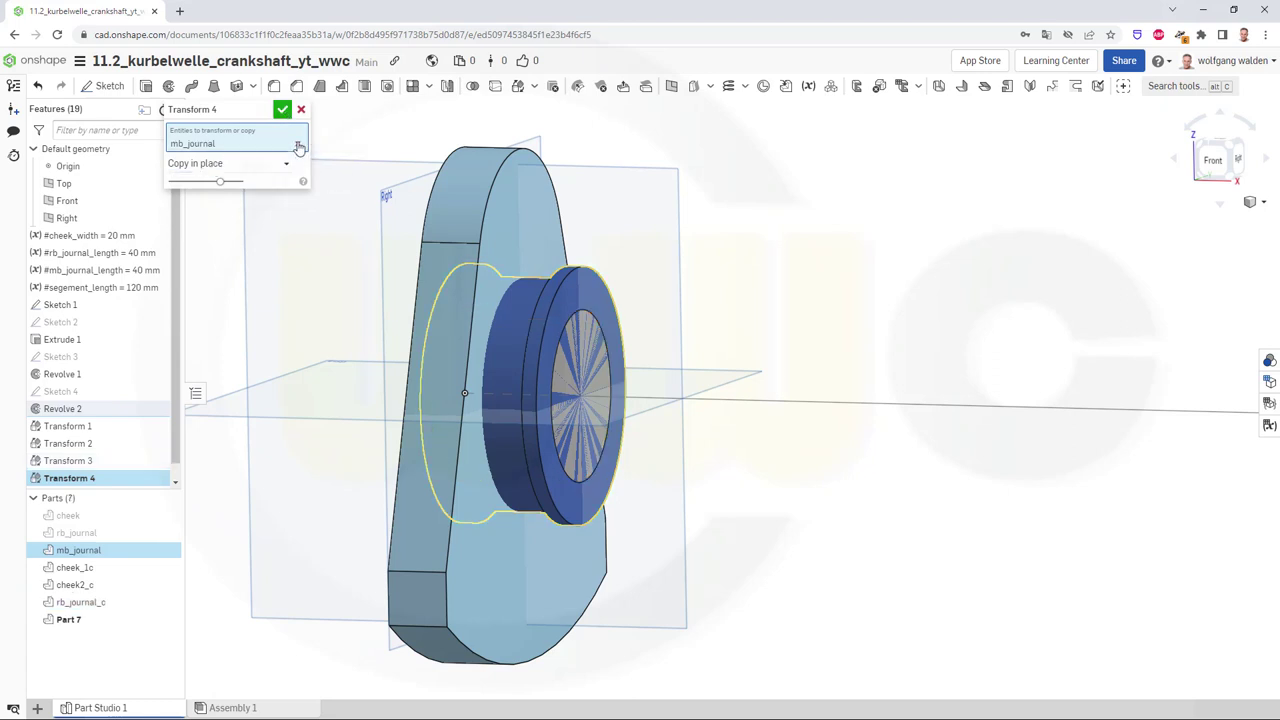
left_click(283, 110)
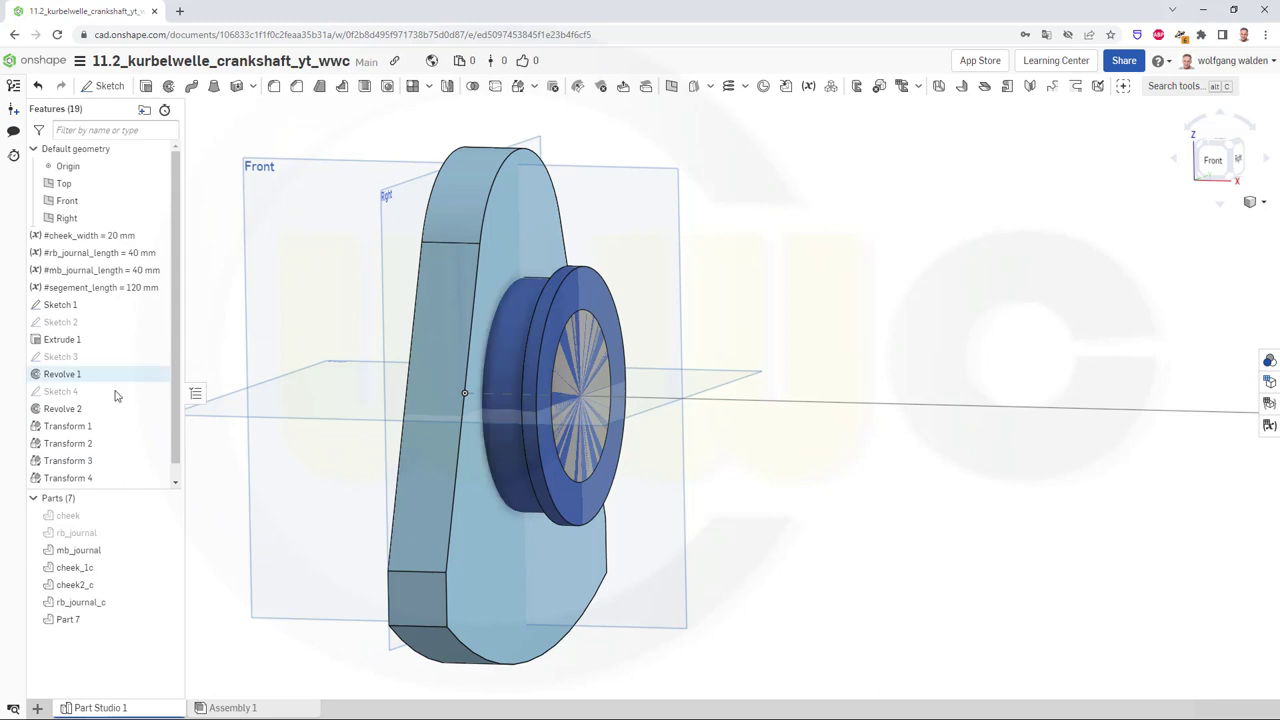
Rename the mb_journal copy, Part 7, as mb_journal_c and hide the original mb_journal
right_click(84, 621)
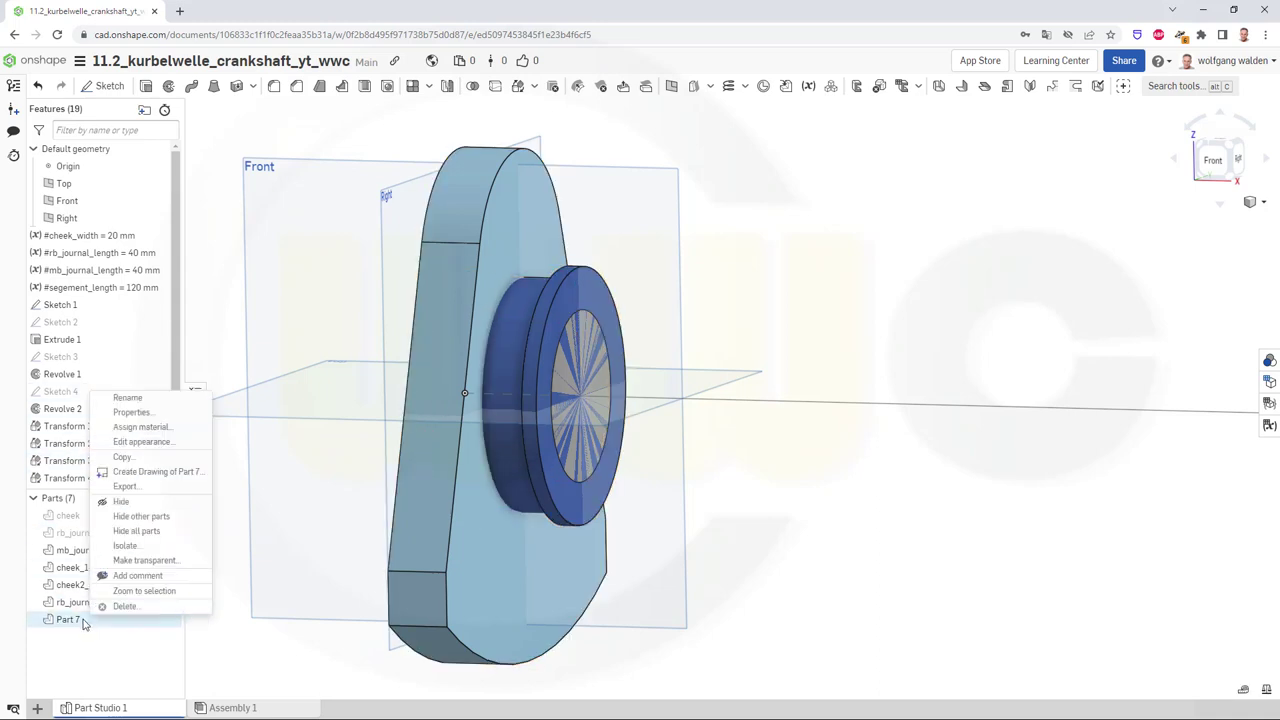
left_click(130, 398)
type("mb_journal_c")
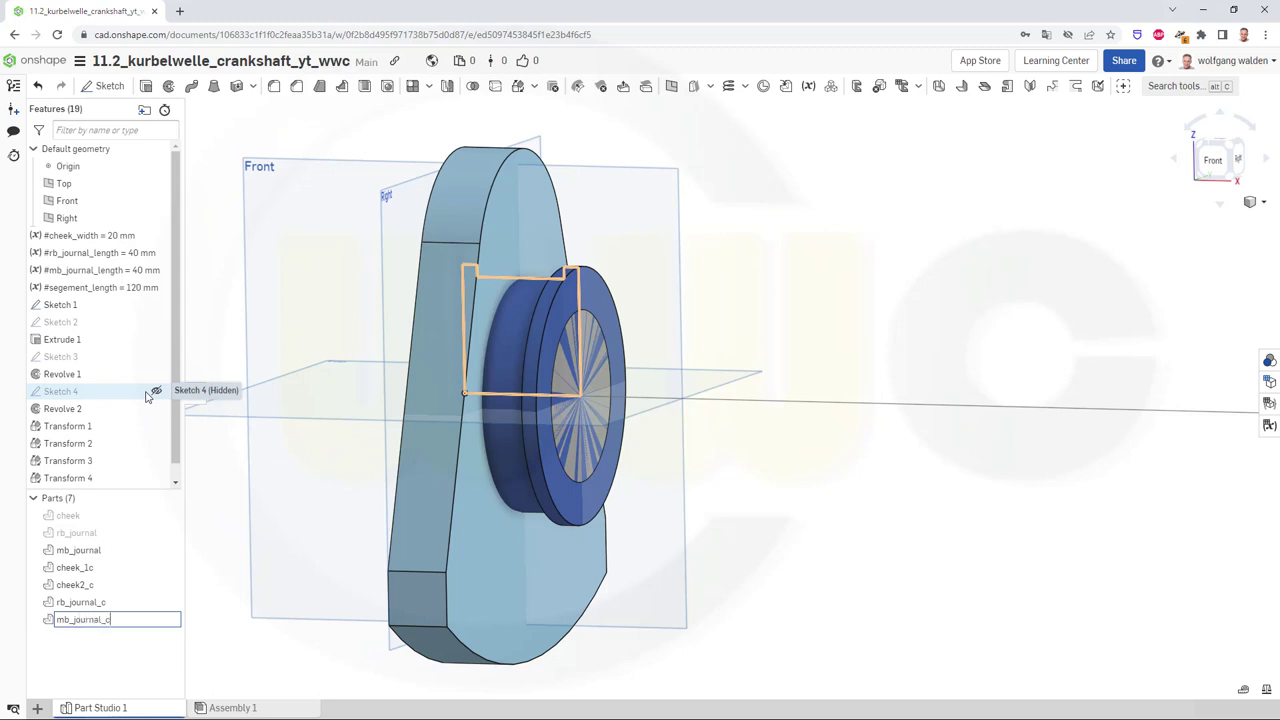
key("Return")
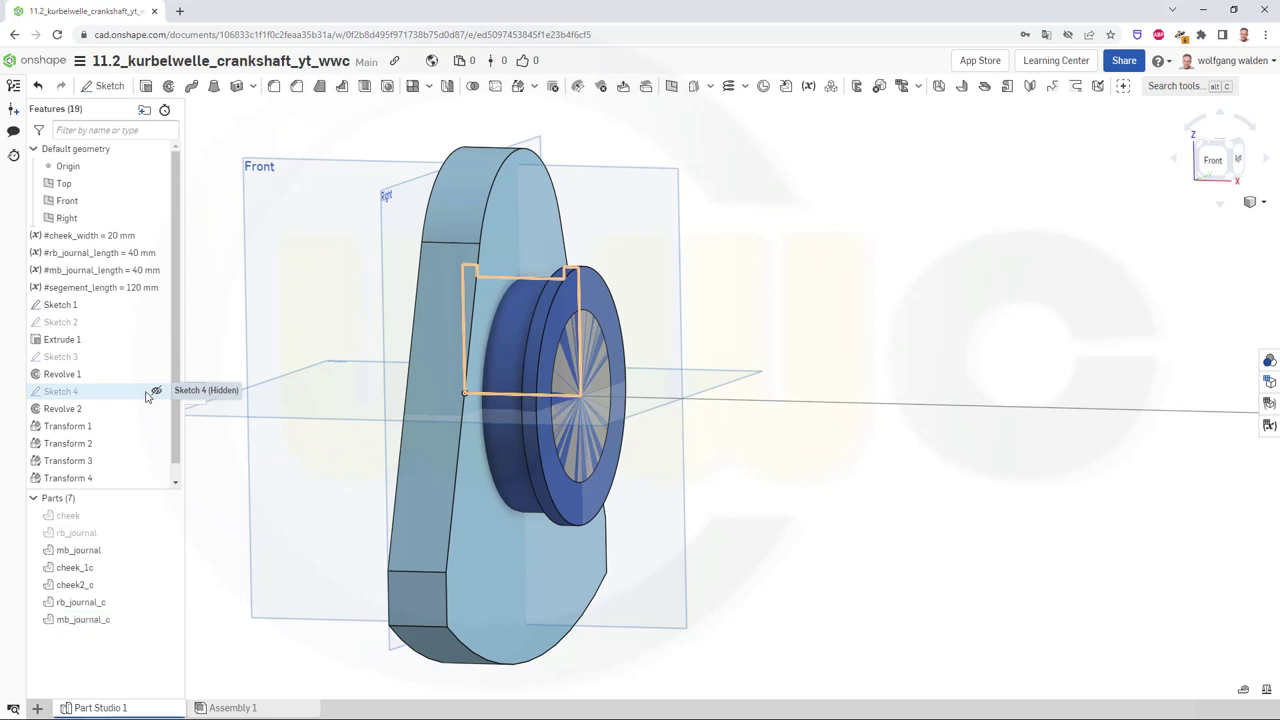
left_click(168, 550)
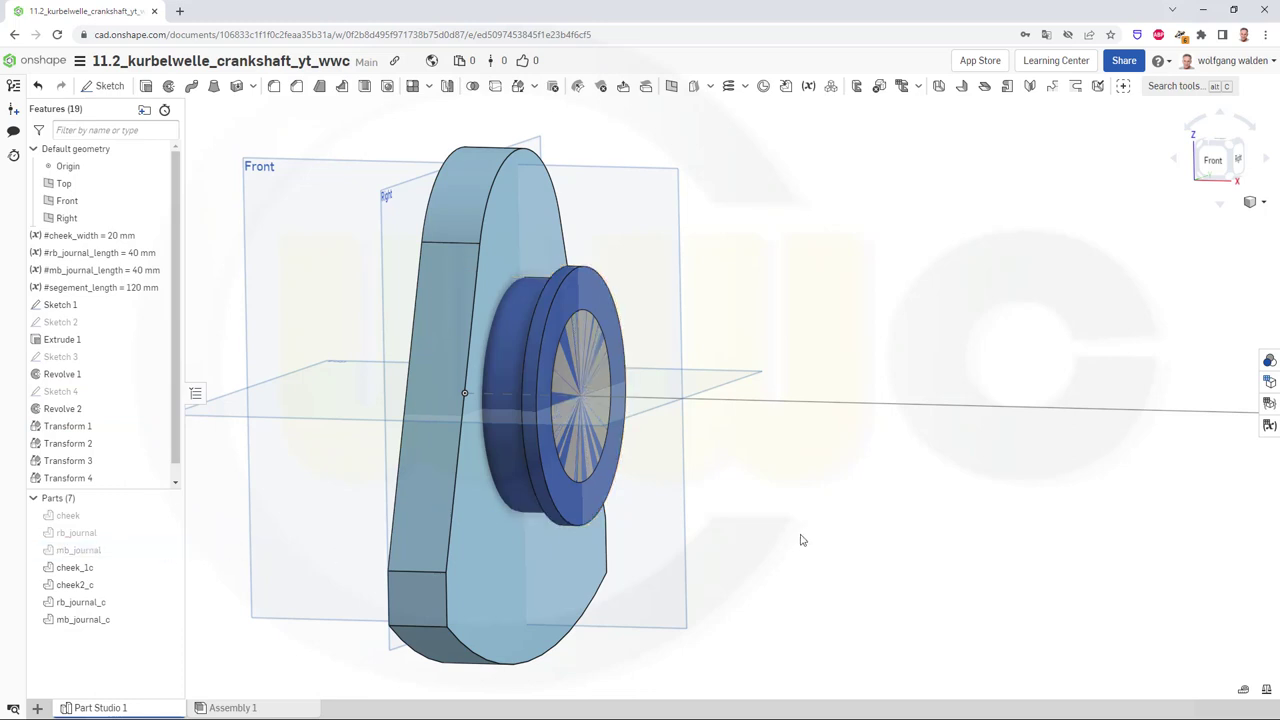
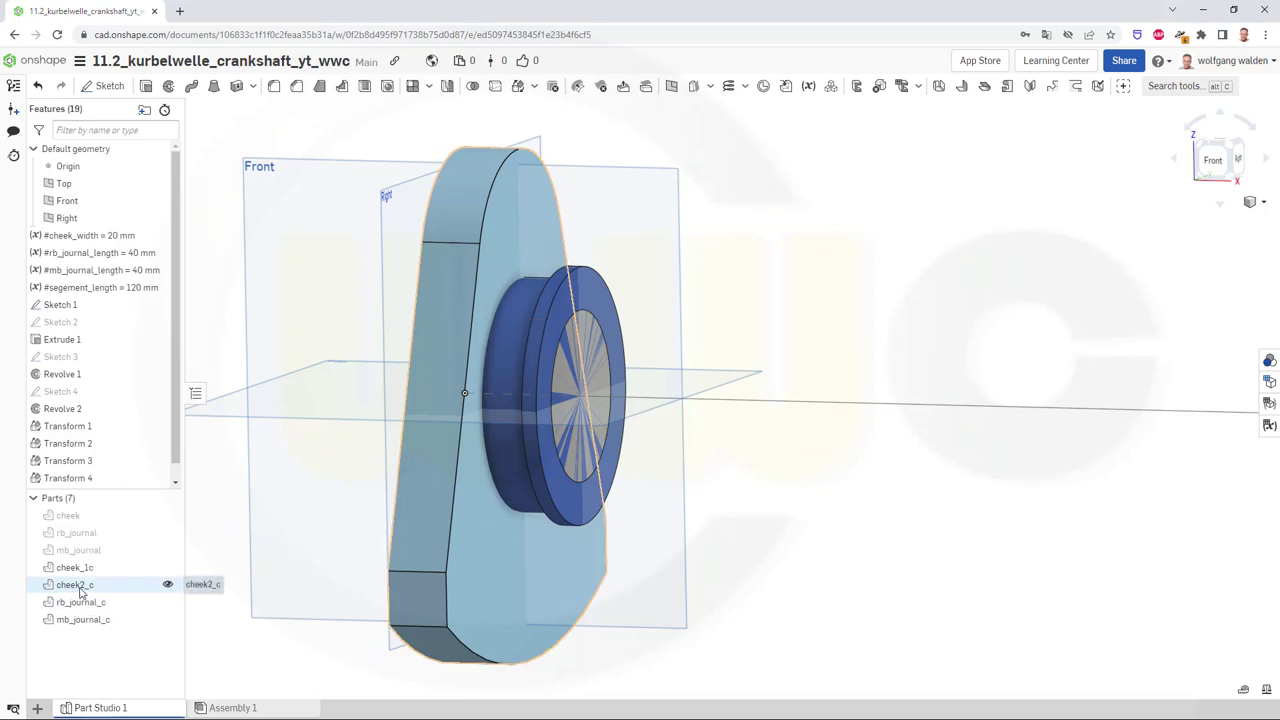
Move cheek2_c along X by #cheek_width+#rb_journal_length with a Translate by XYZ Transform
left_click(80, 589)
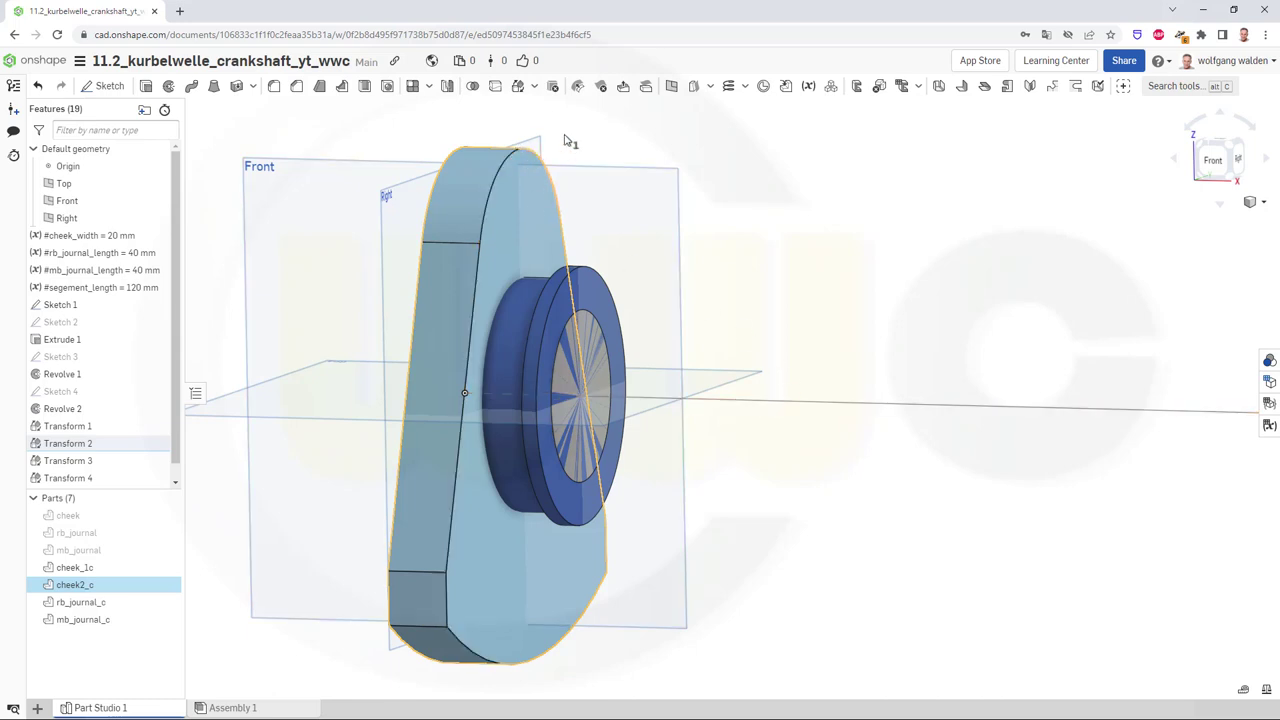
left_click(535, 88)
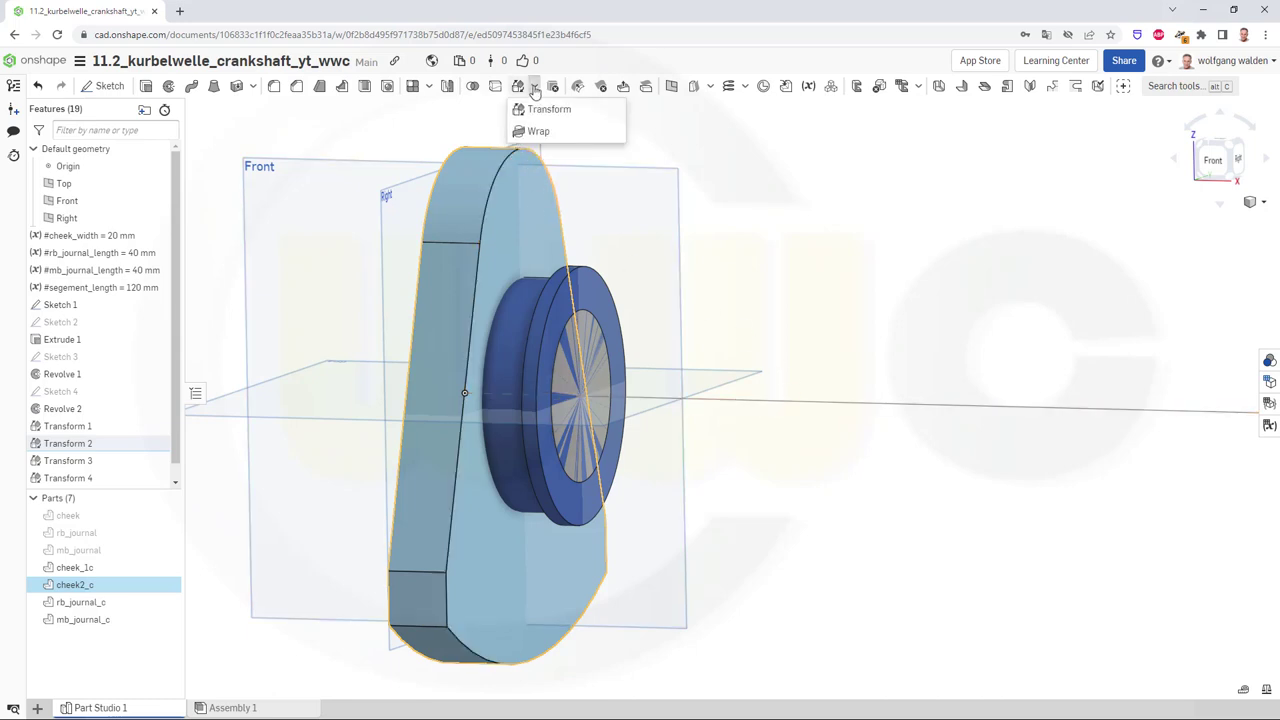
left_click(540, 109)
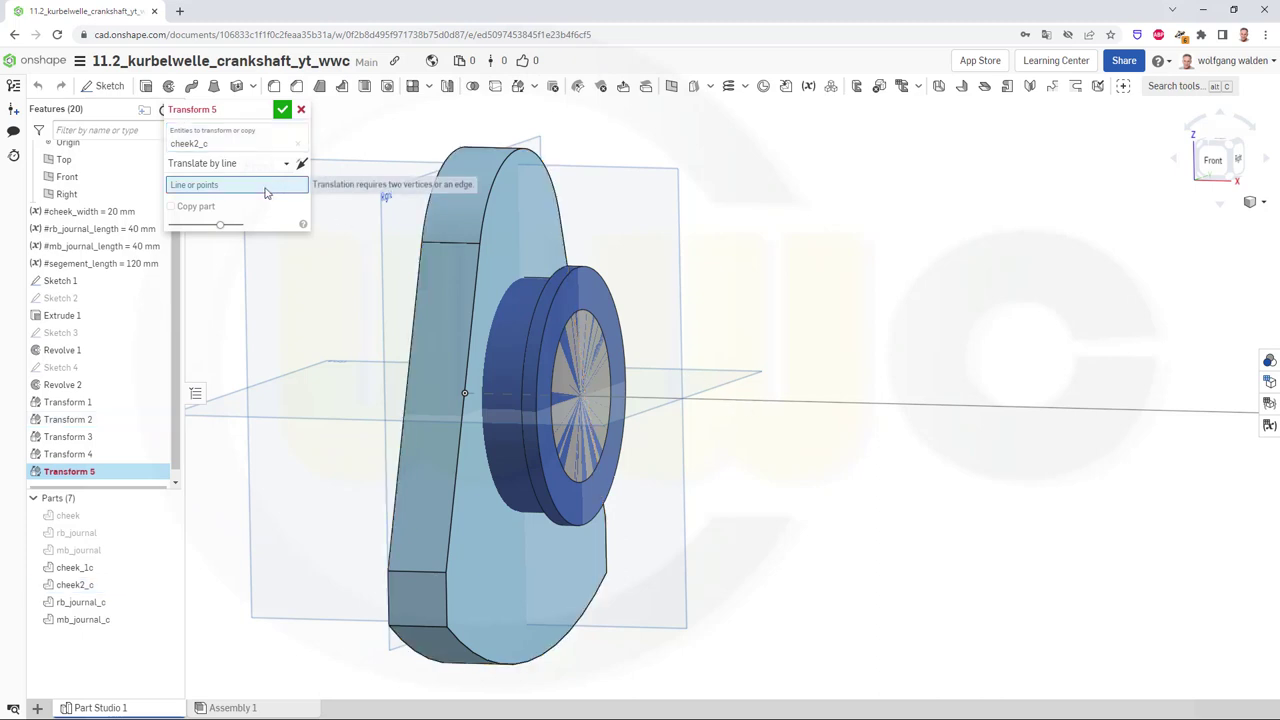
left_click(785, 403)
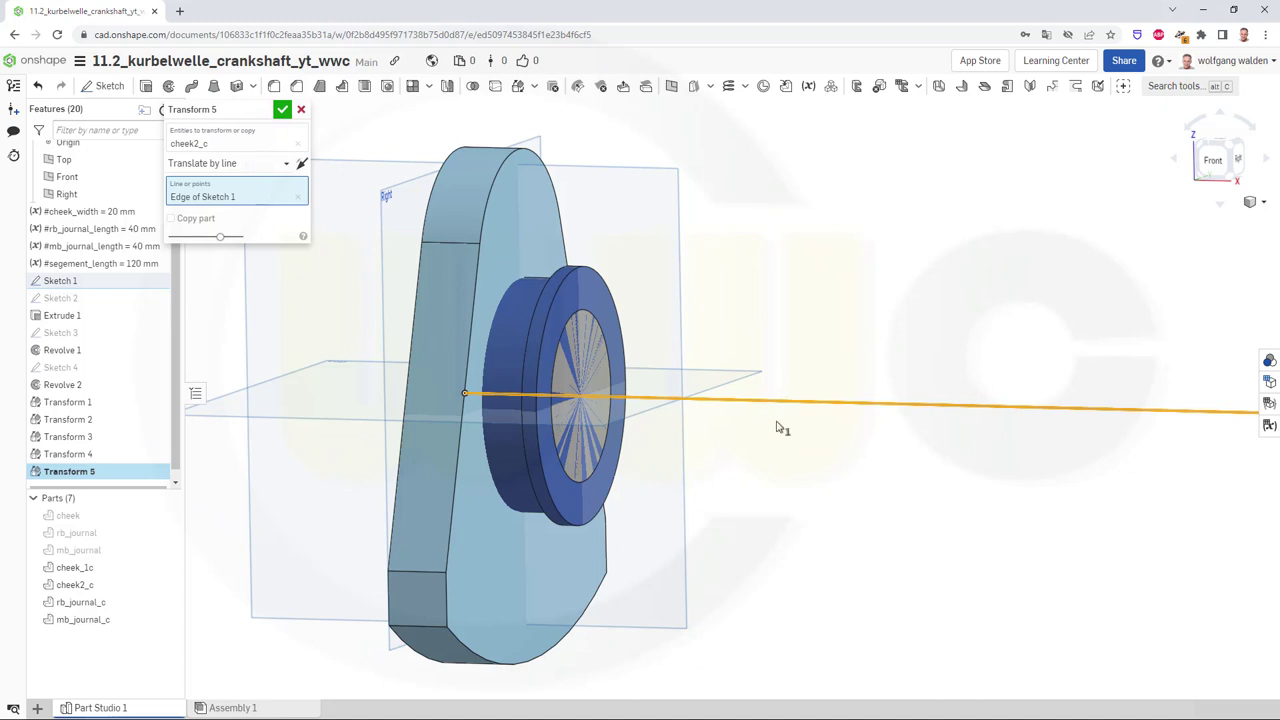
left_click(288, 164)
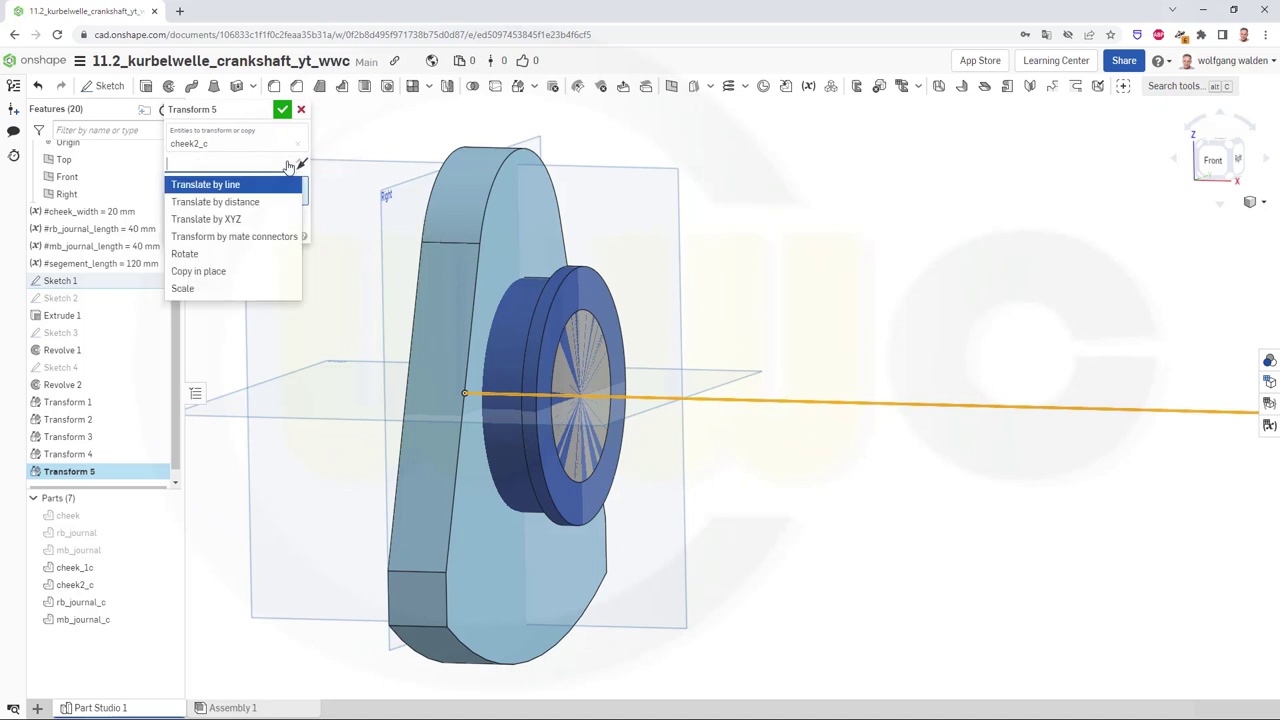
left_click(230, 220)
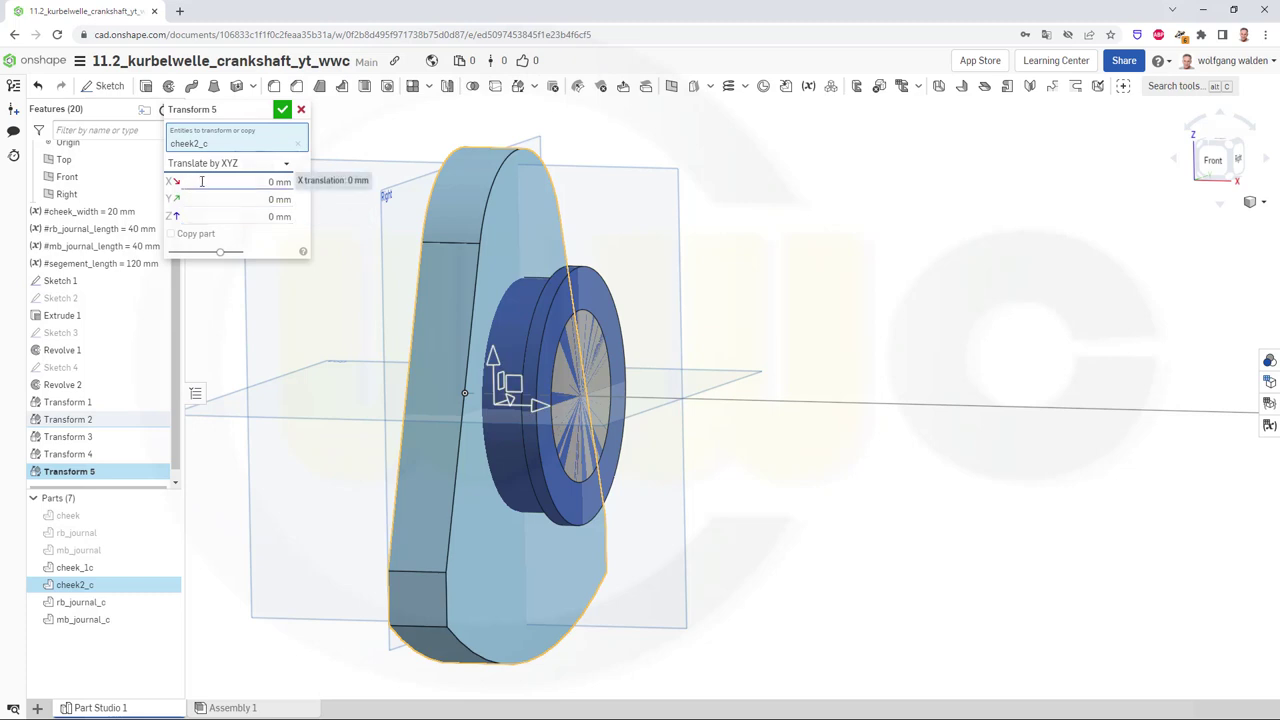
left_click(201, 181)
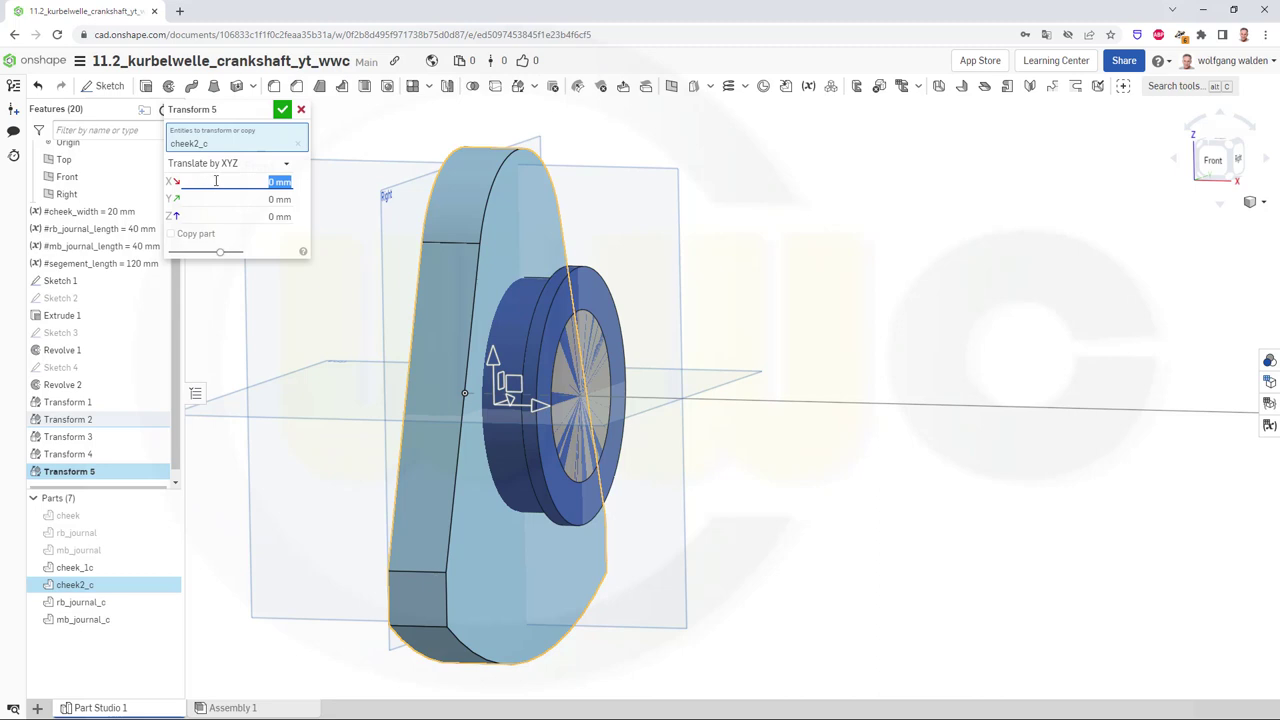
type("ch")
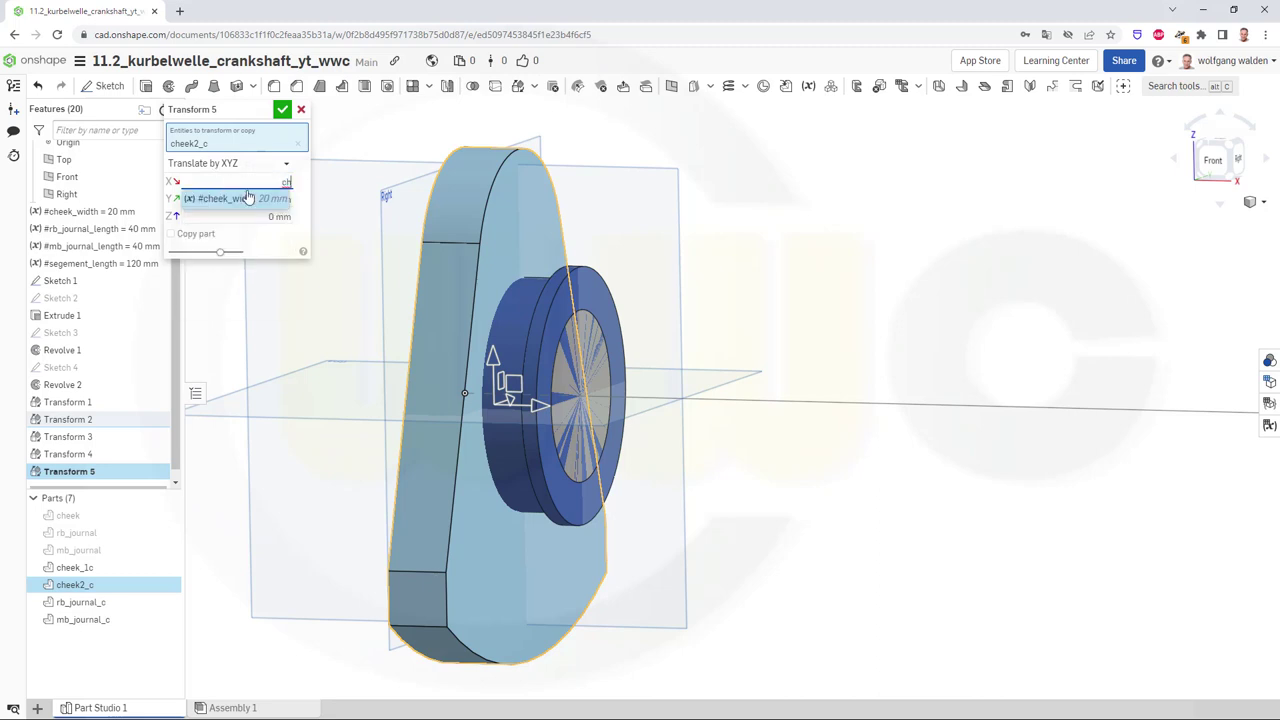
left_click(247, 198)
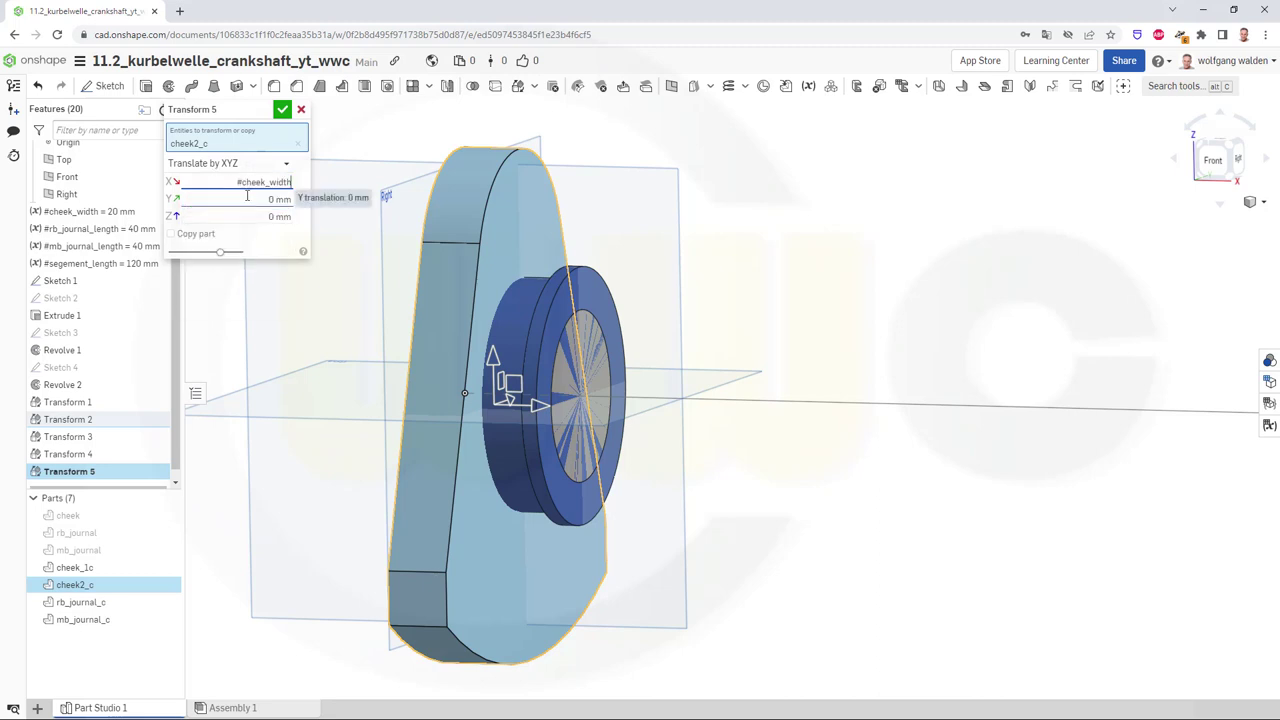
type("+#")
type("rb")
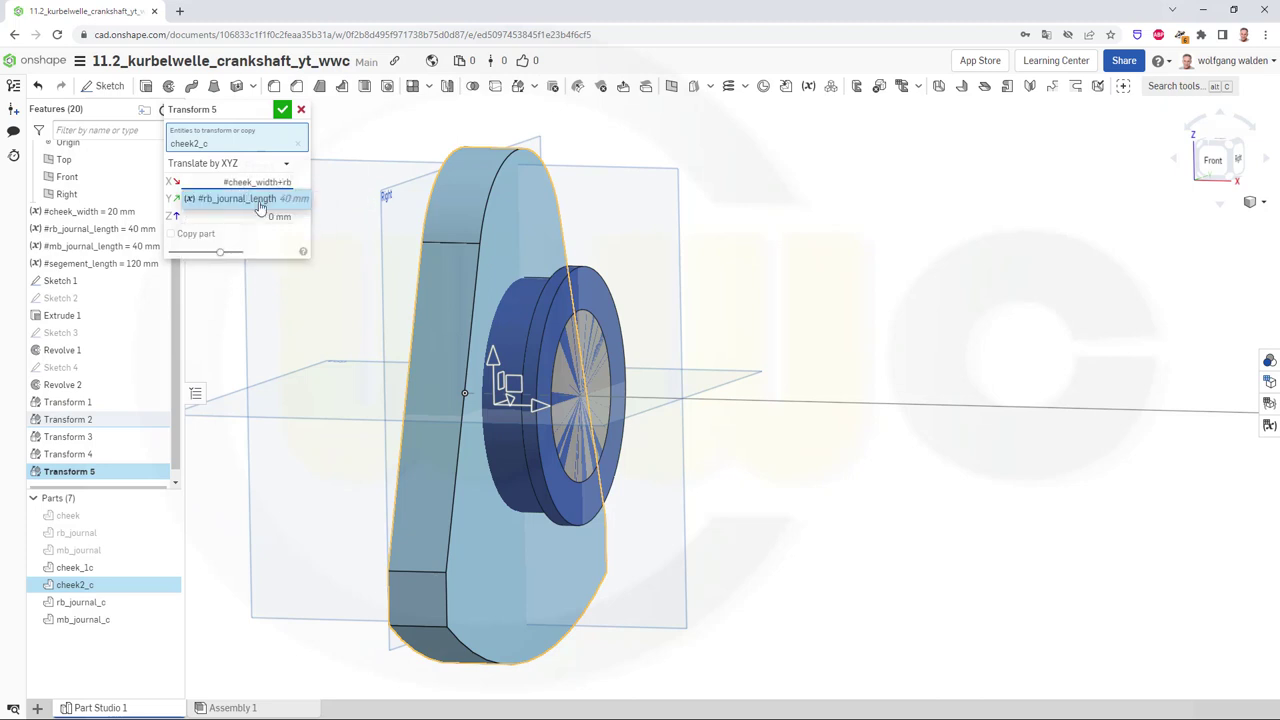
left_click(256, 199)
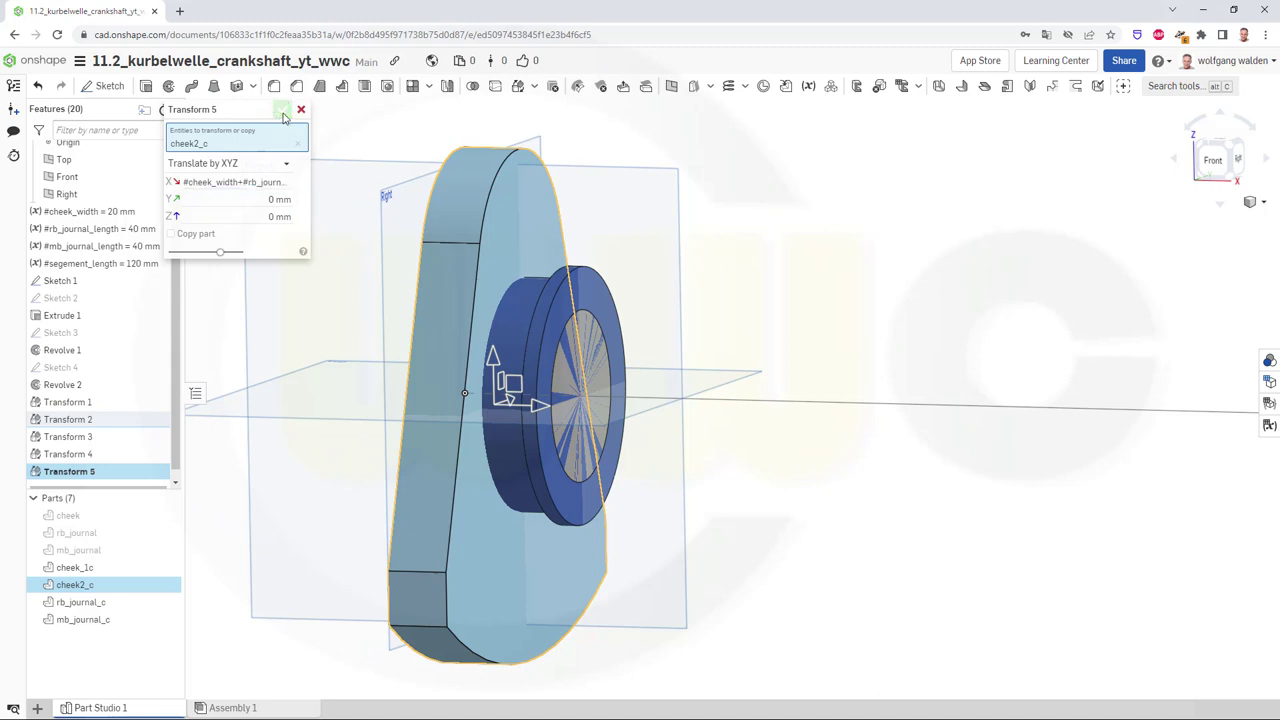
left_click(282, 109)
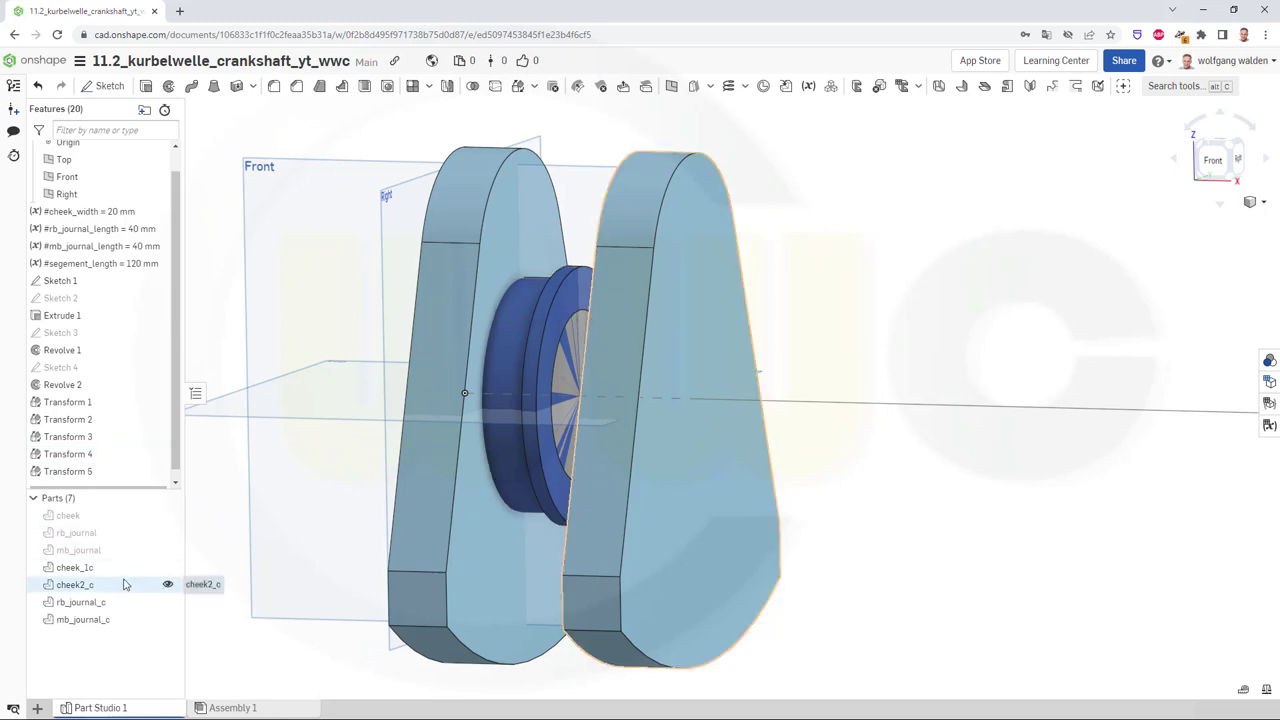
Move rb_journal_c by #cheek_width in X and 40 mm in Z with a Translate by XYZ Transform
left_click(92, 602)
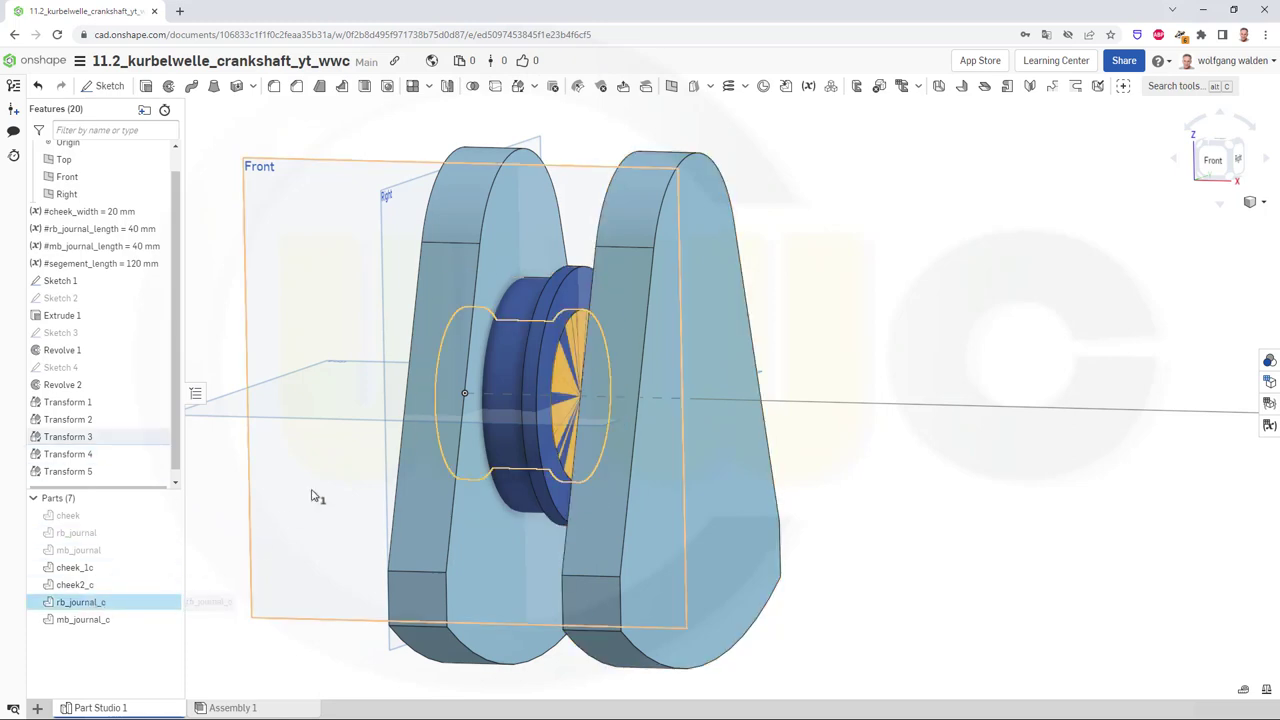
left_click(518, 88)
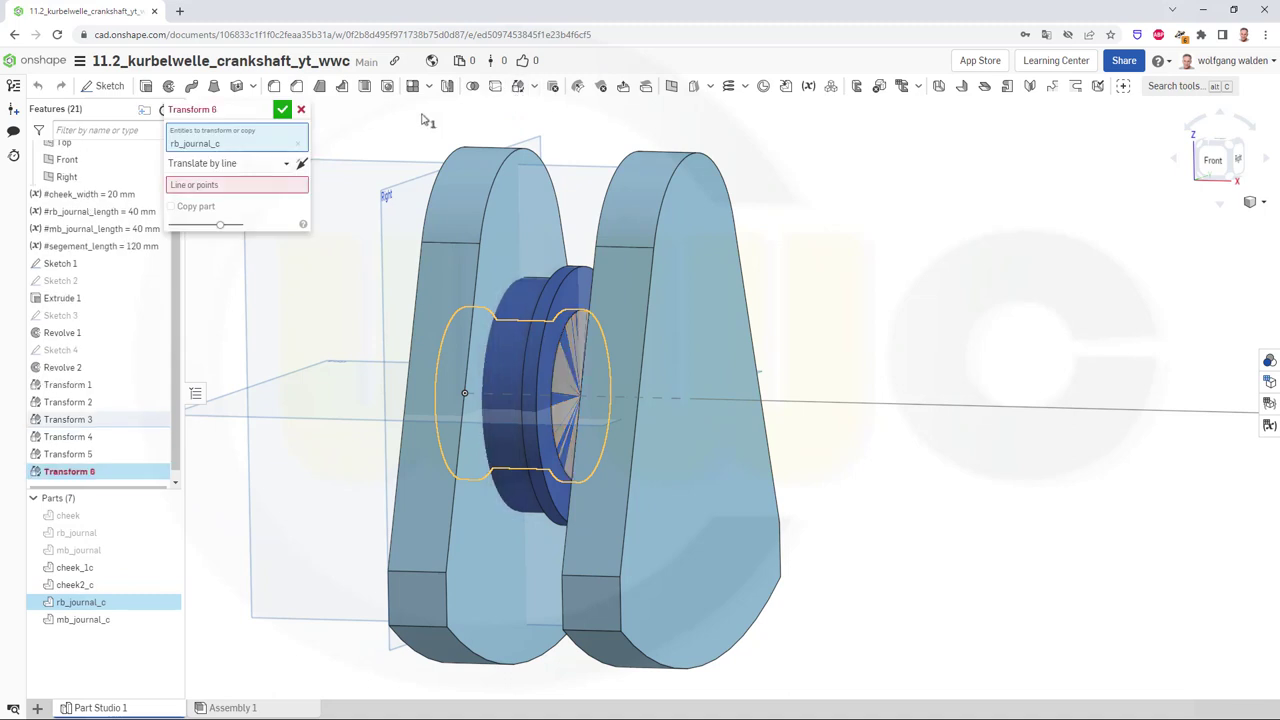
left_click(286, 166)
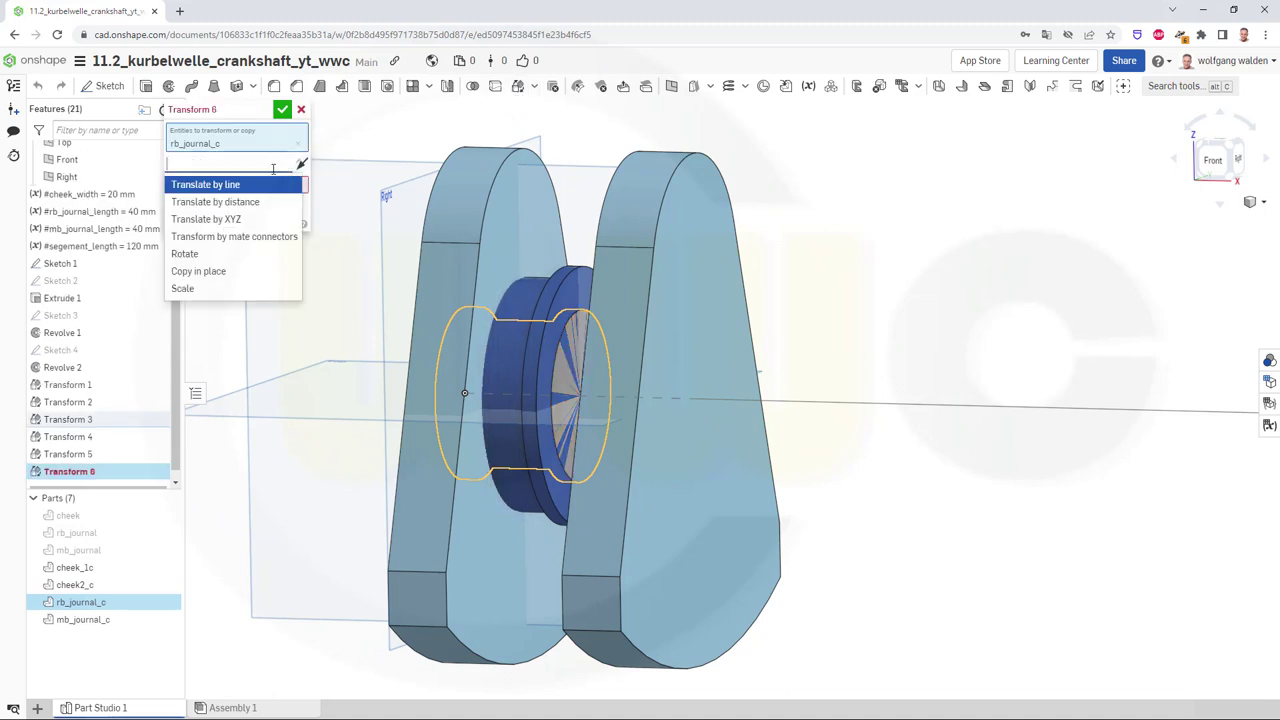
left_click(200, 214)
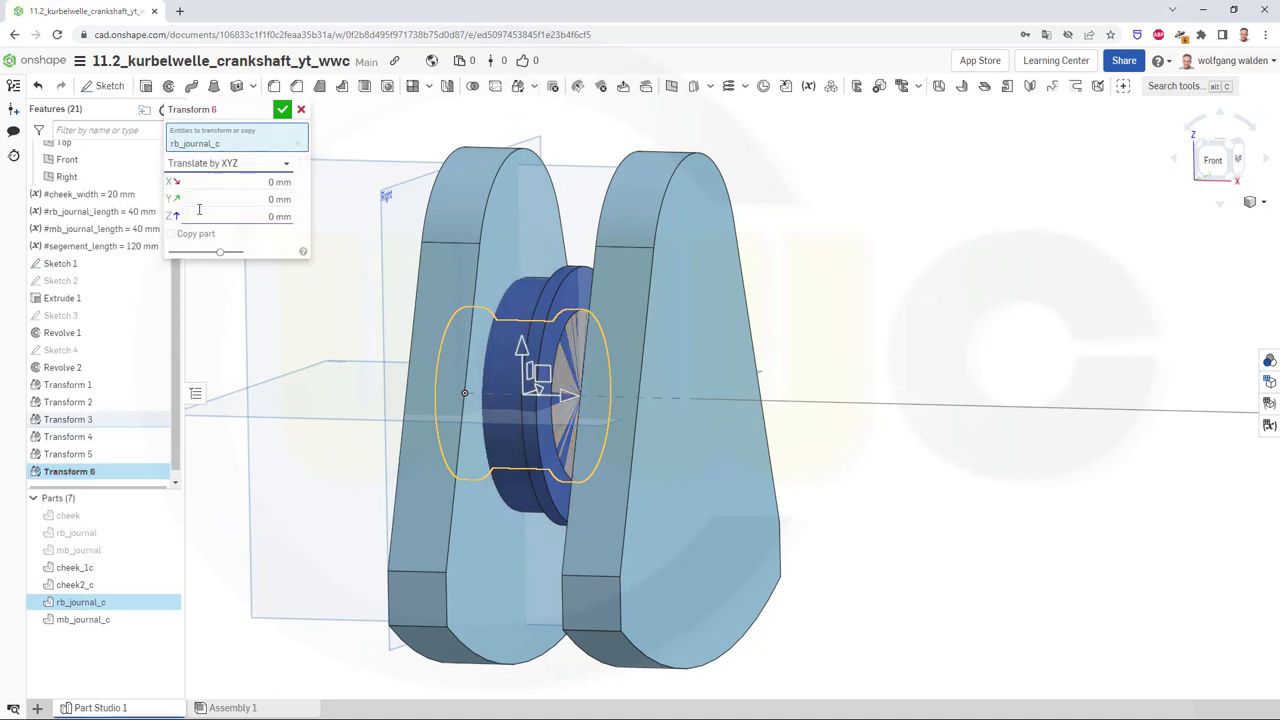
left_click(201, 181)
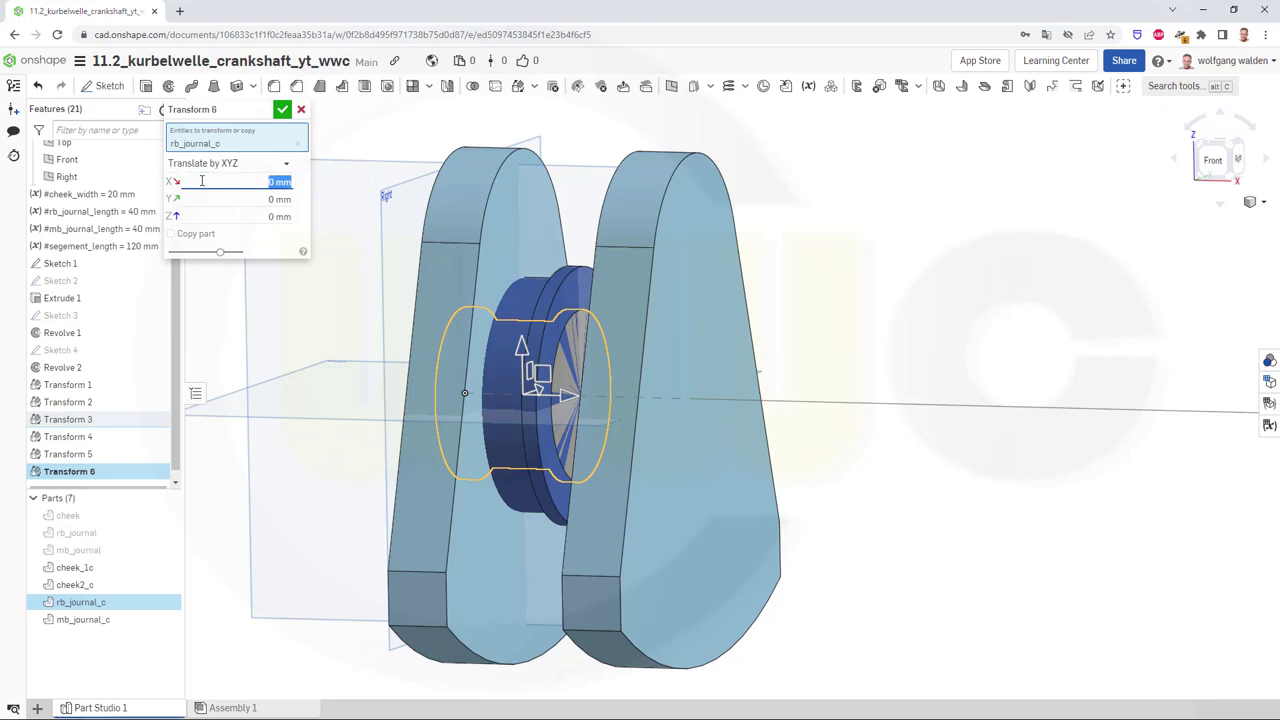
type("#c")
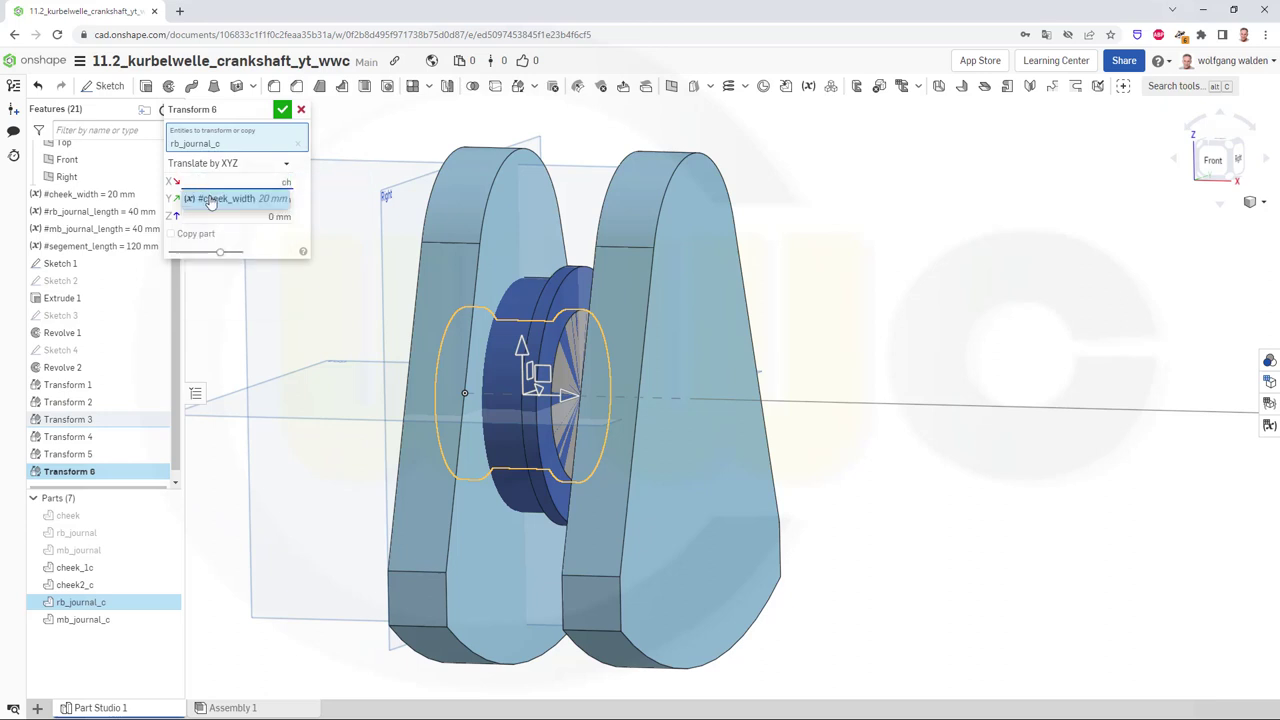
left_click(210, 198)
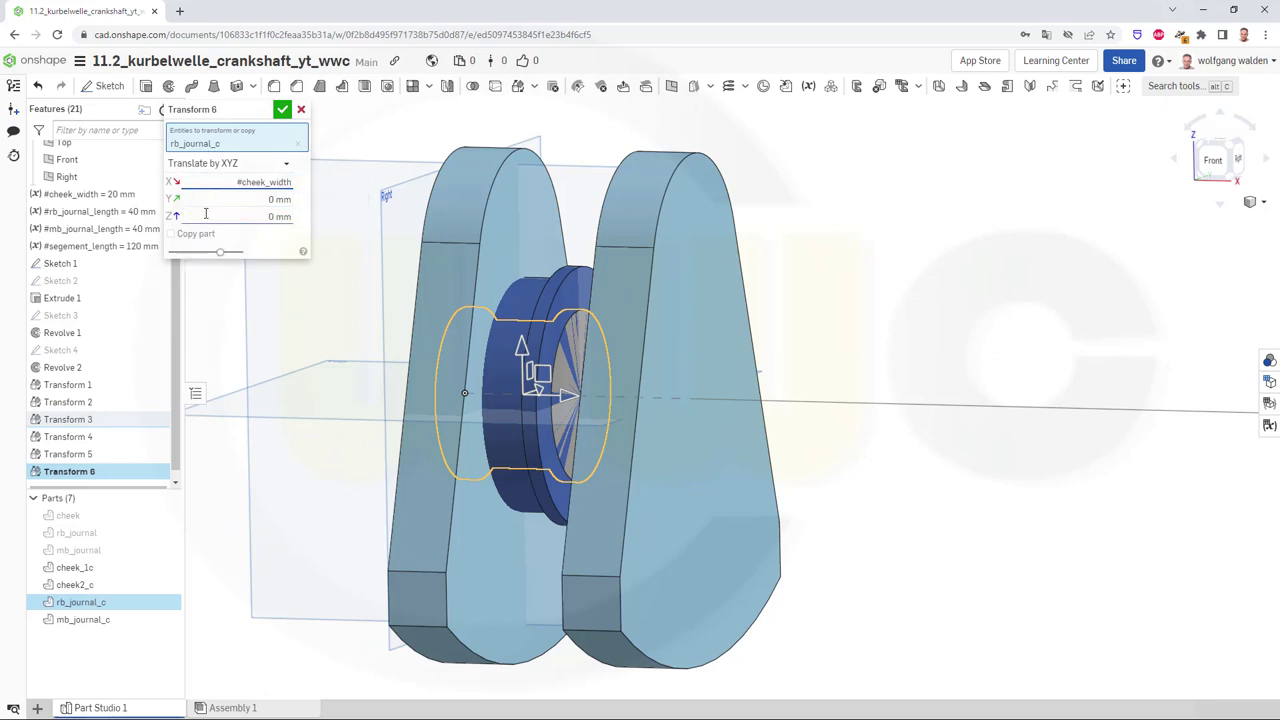
left_click(203, 217)
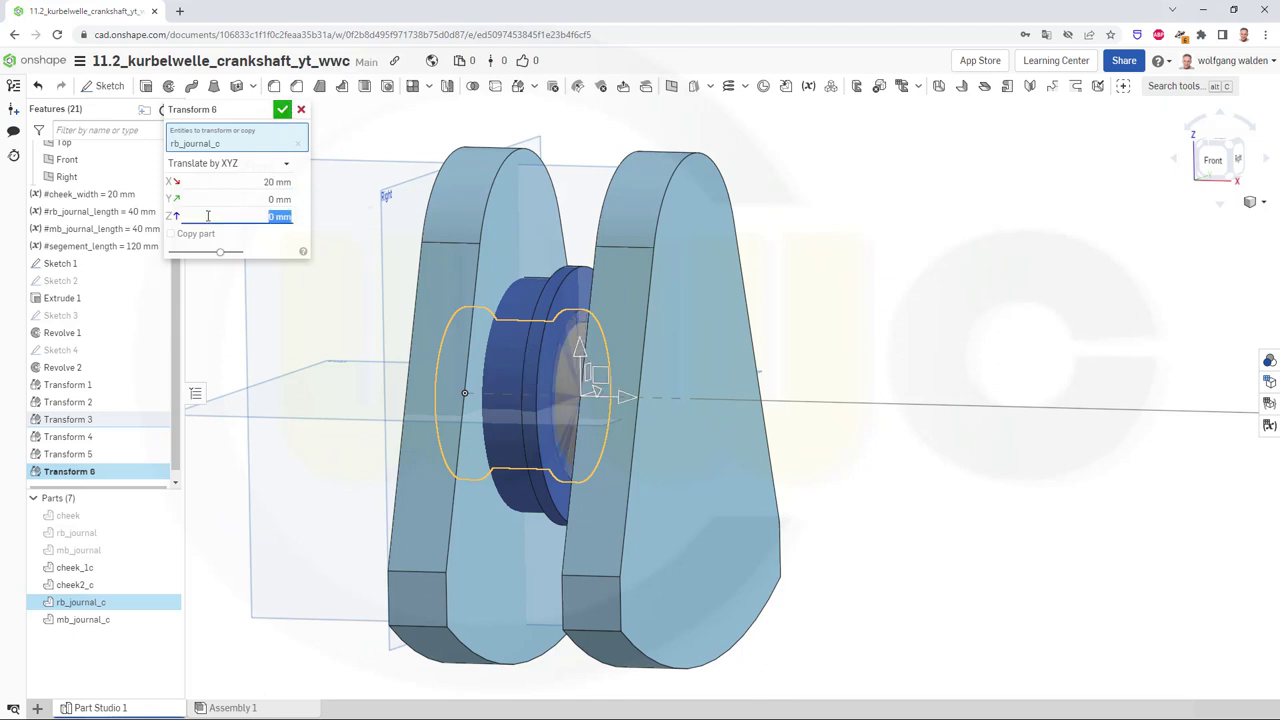
type("40")
key("Return")
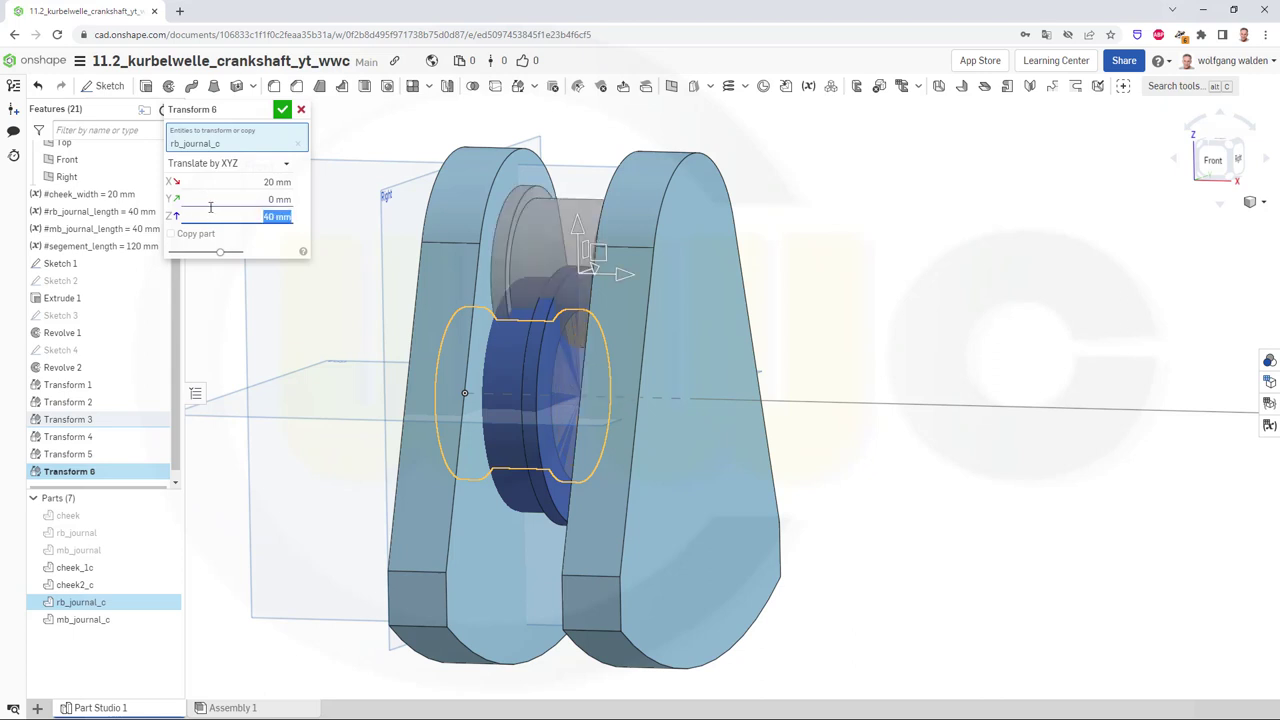
left_click(283, 109)
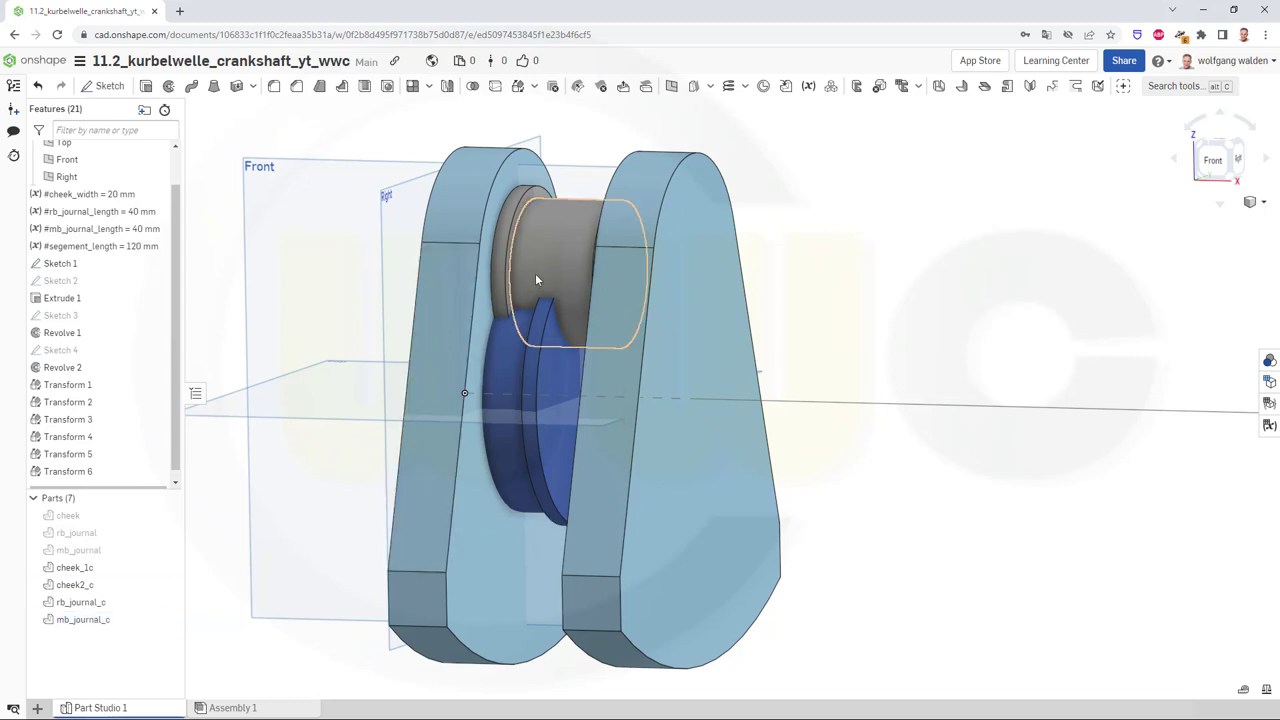
Move mb_journal_c along X by 2*#cheek_width+#rb_journal_length with a Translate by XYZ Transform
left_click(141, 622)
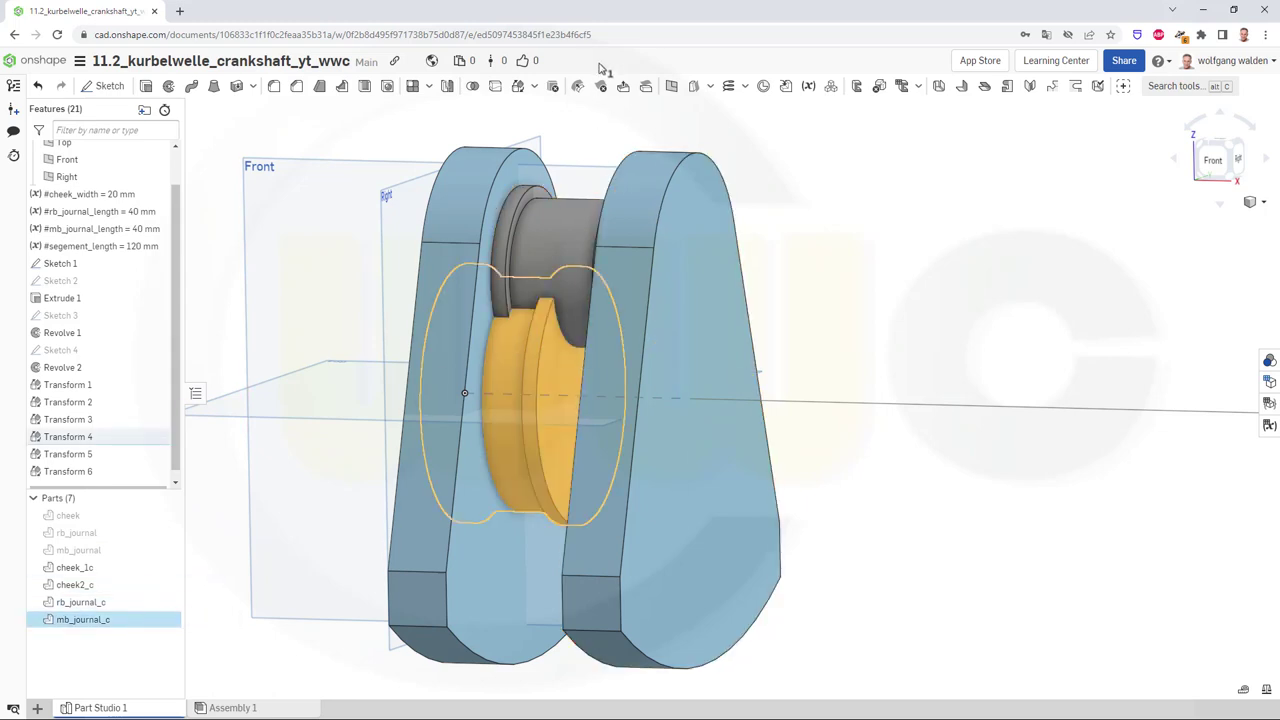
left_click(519, 87)
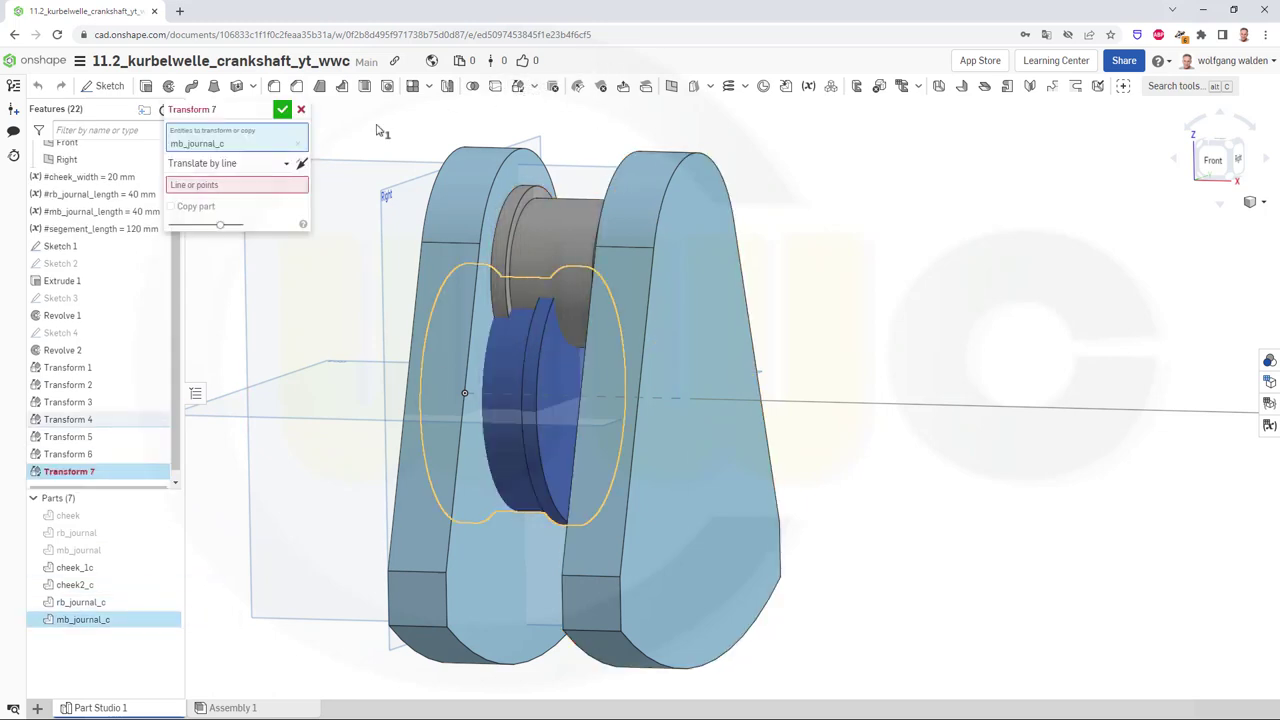
left_click(283, 168)
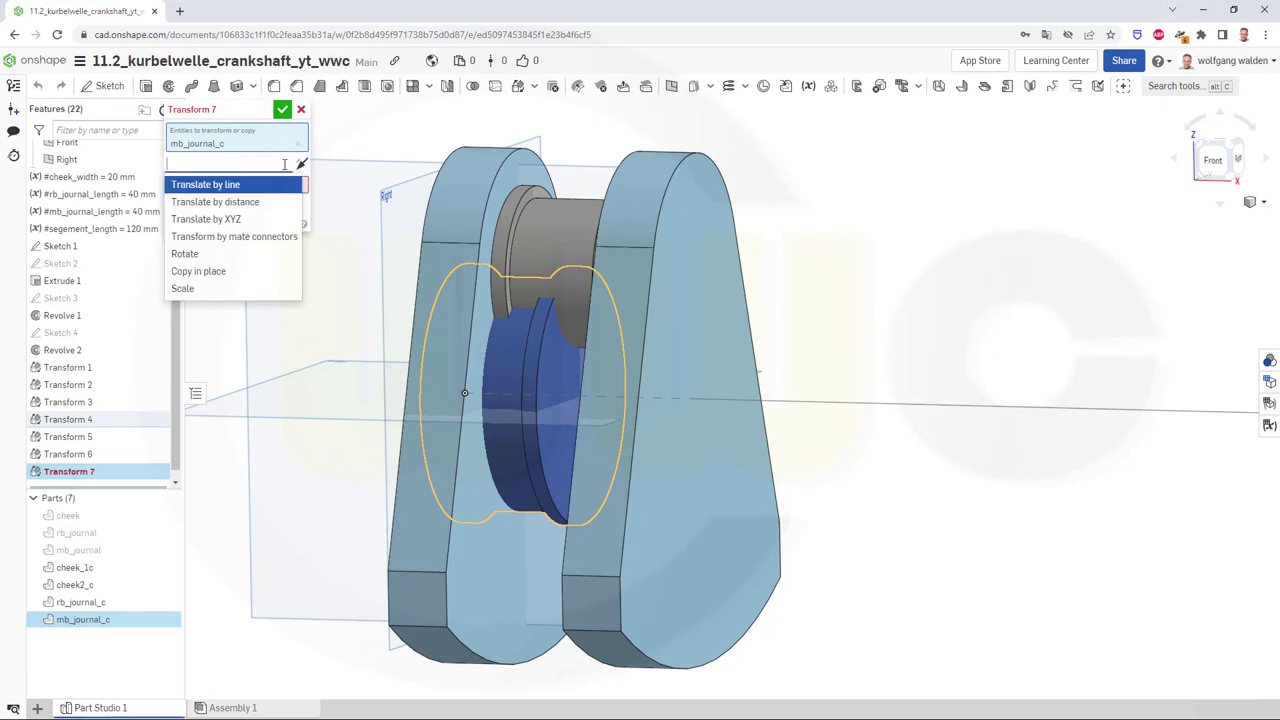
left_click(229, 220)
left_click(200, 182)
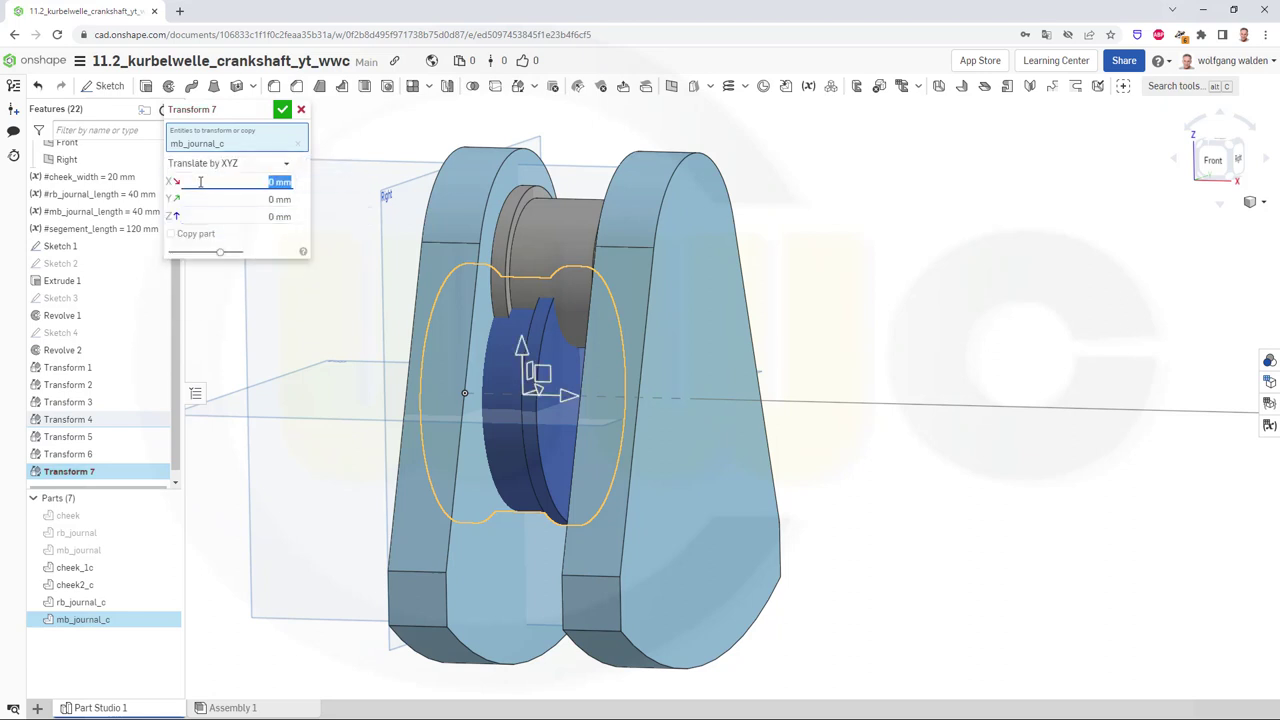
type("2*c")
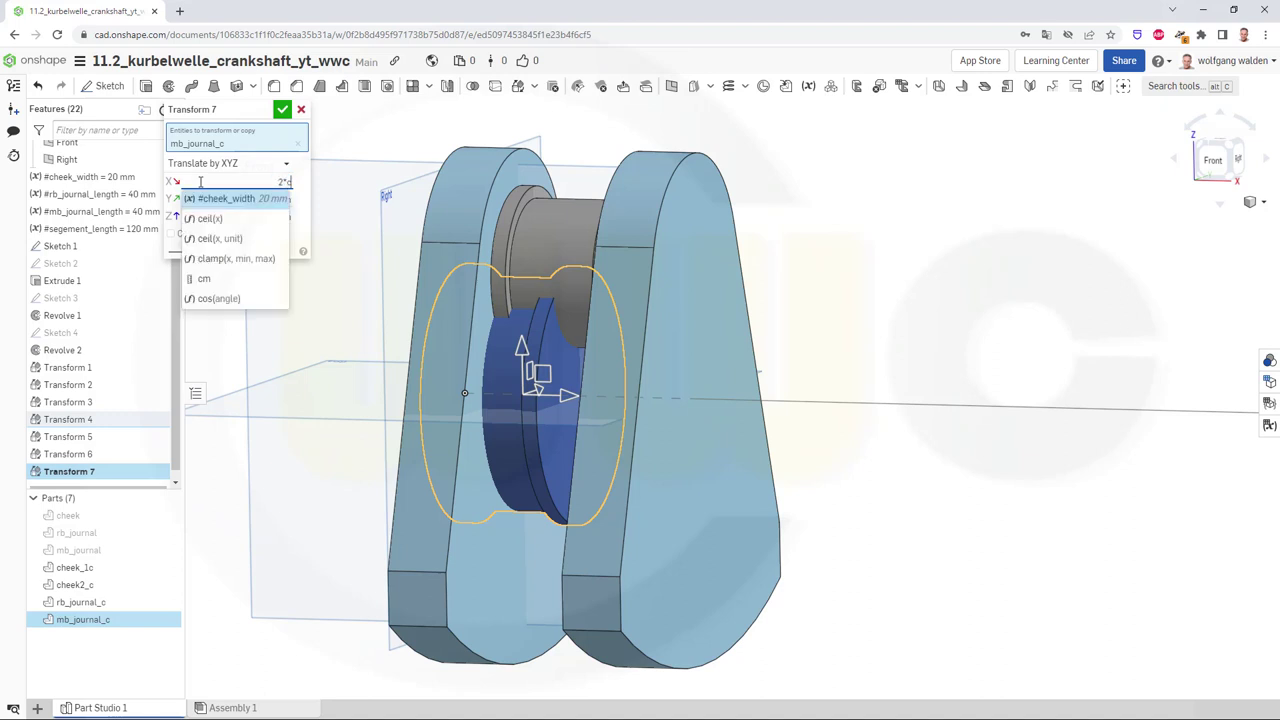
left_click(243, 199)
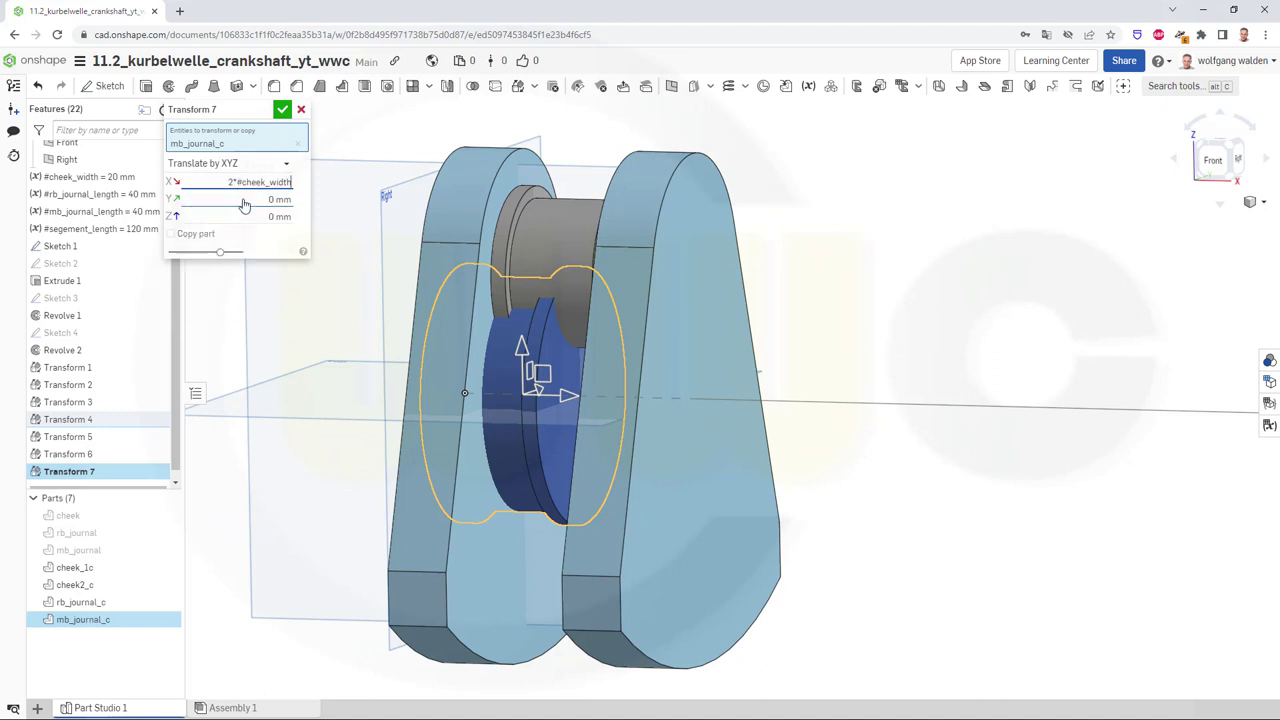
type("+")
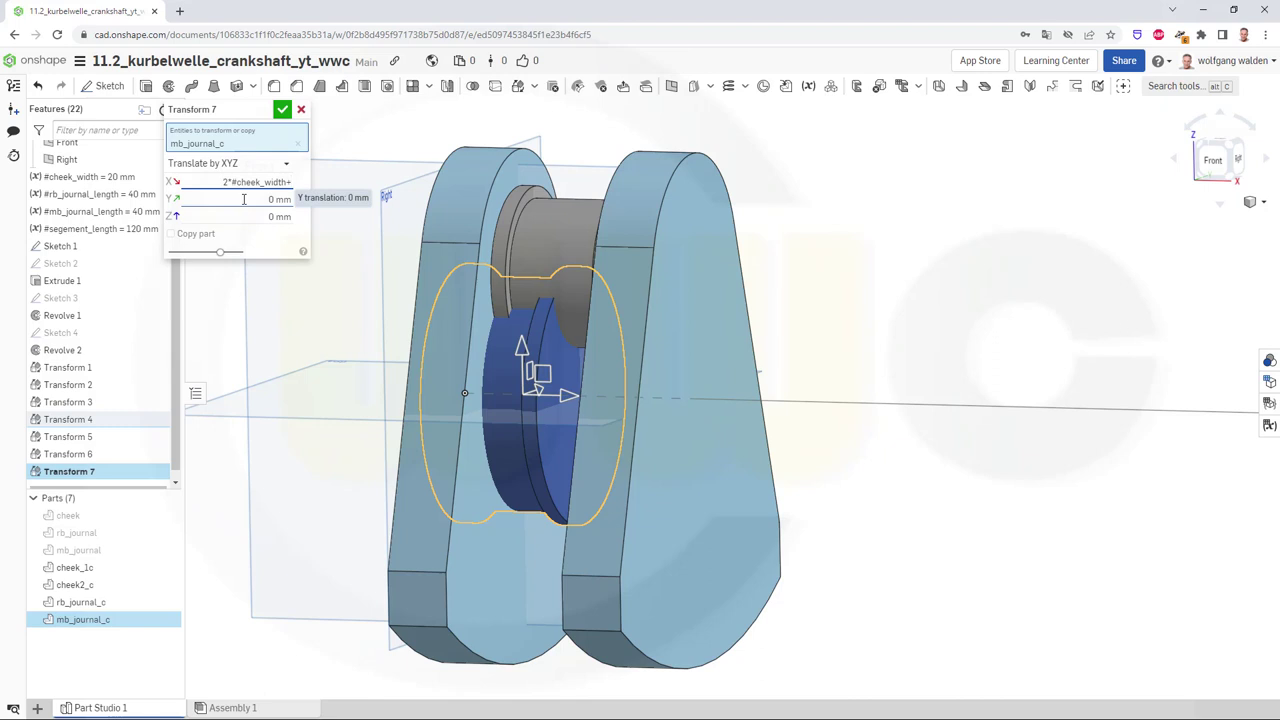
type("rb")
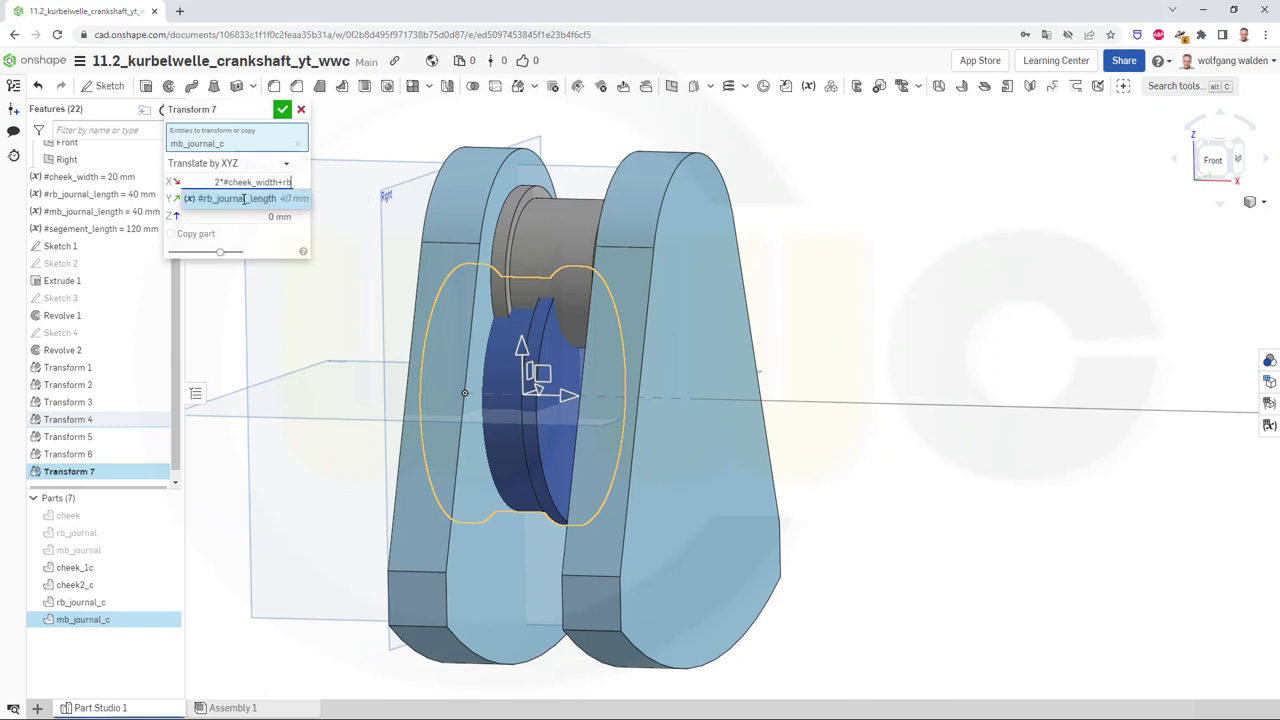
left_click(243, 199)
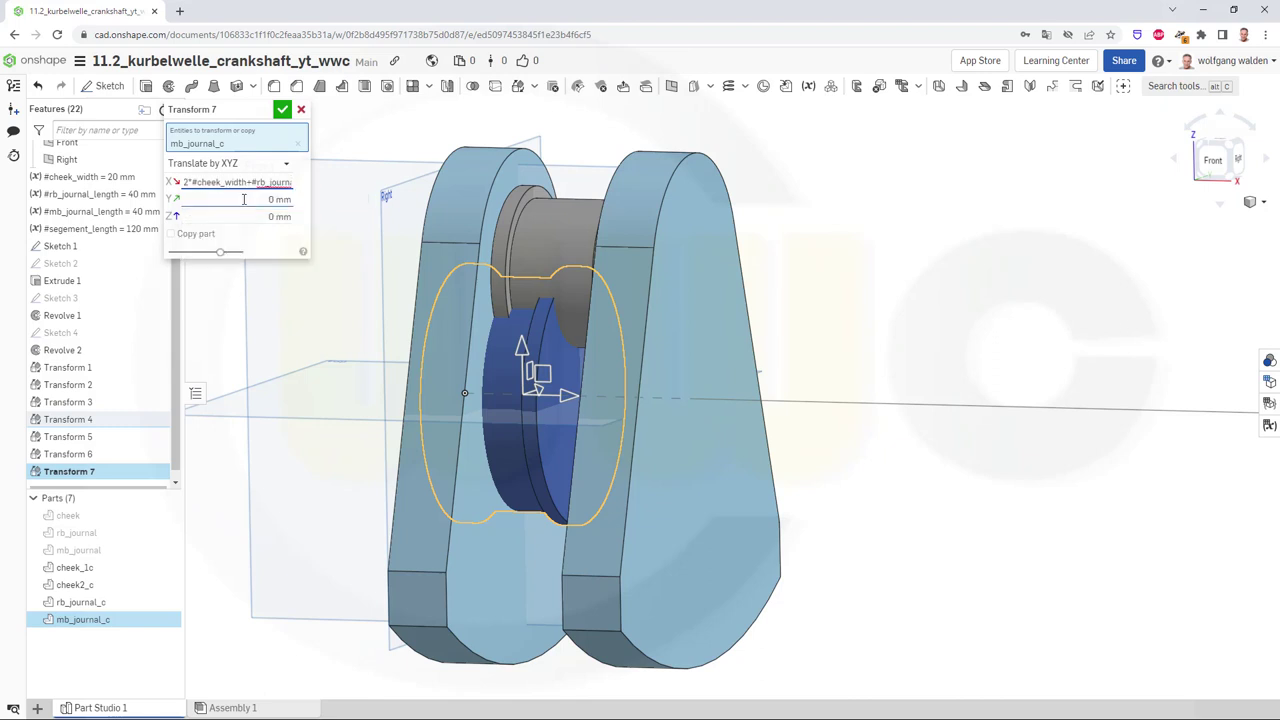
left_click(283, 110)
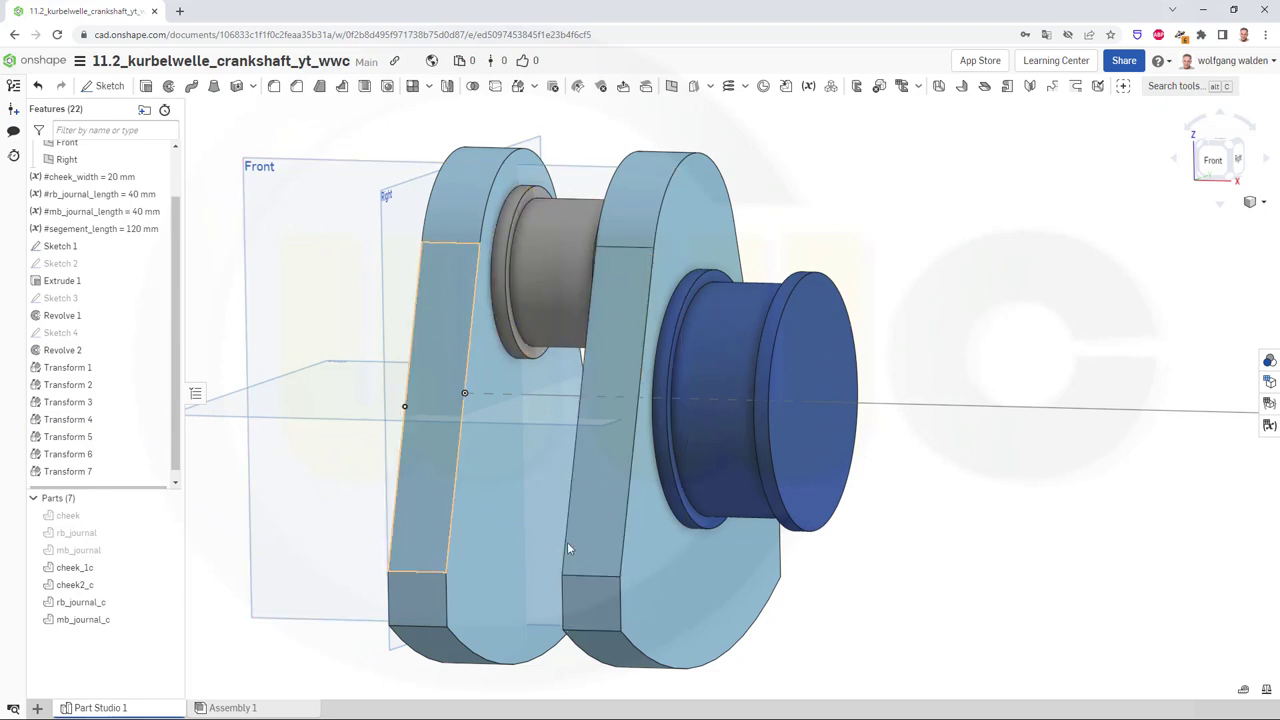
Hide all planes and create a Boolean union of cheek_1c, rb_journal_c, cheek2_c and mb_journal_c, keeping the tool parts
right_click(289, 166)
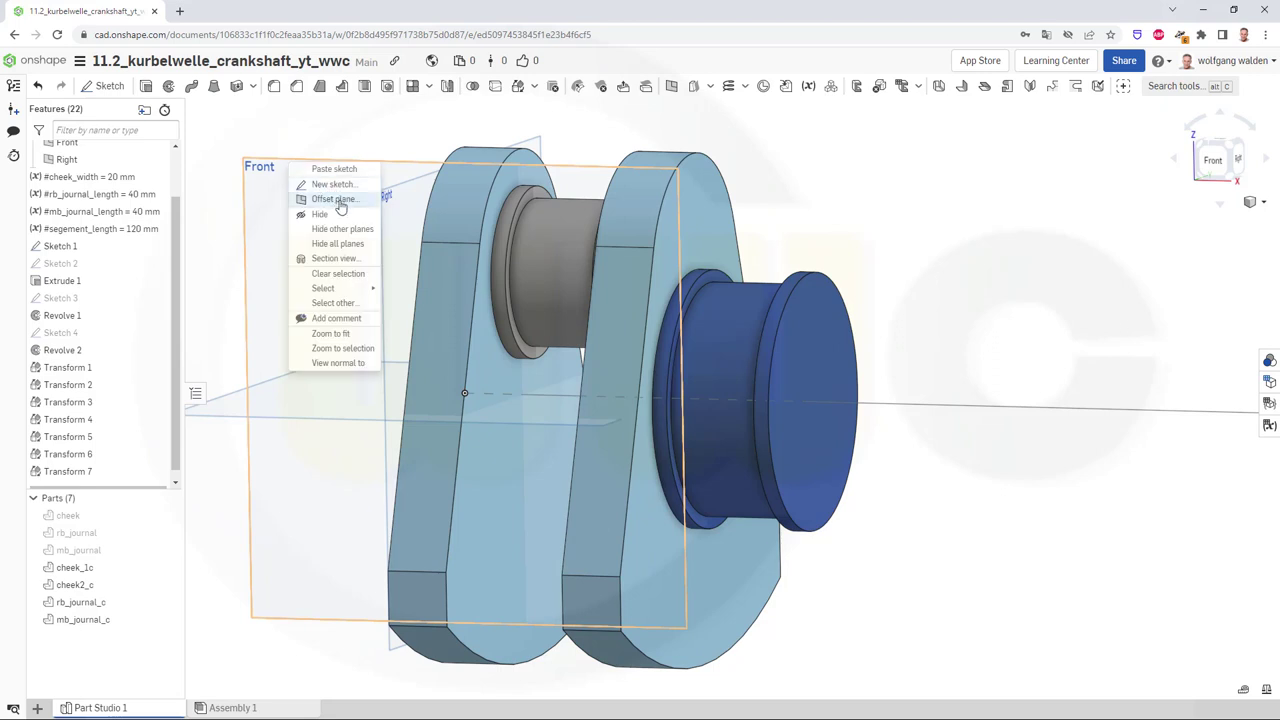
left_click(341, 245)
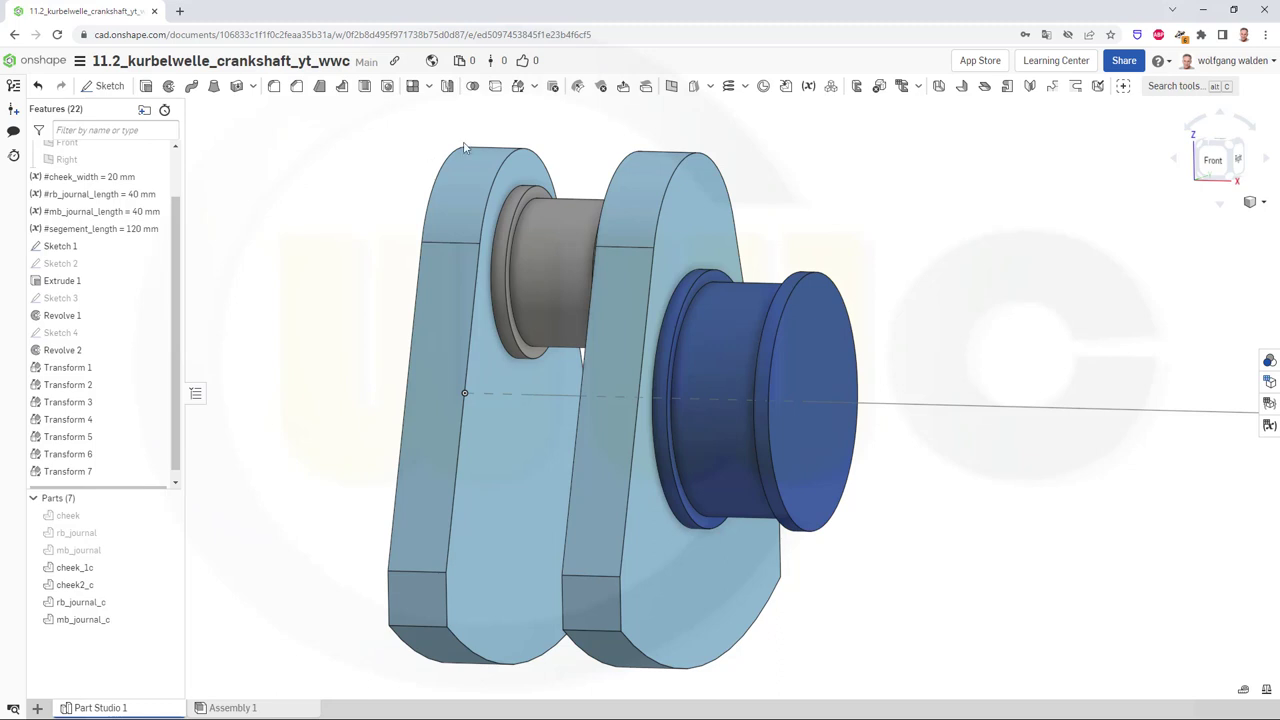
left_click(474, 87)
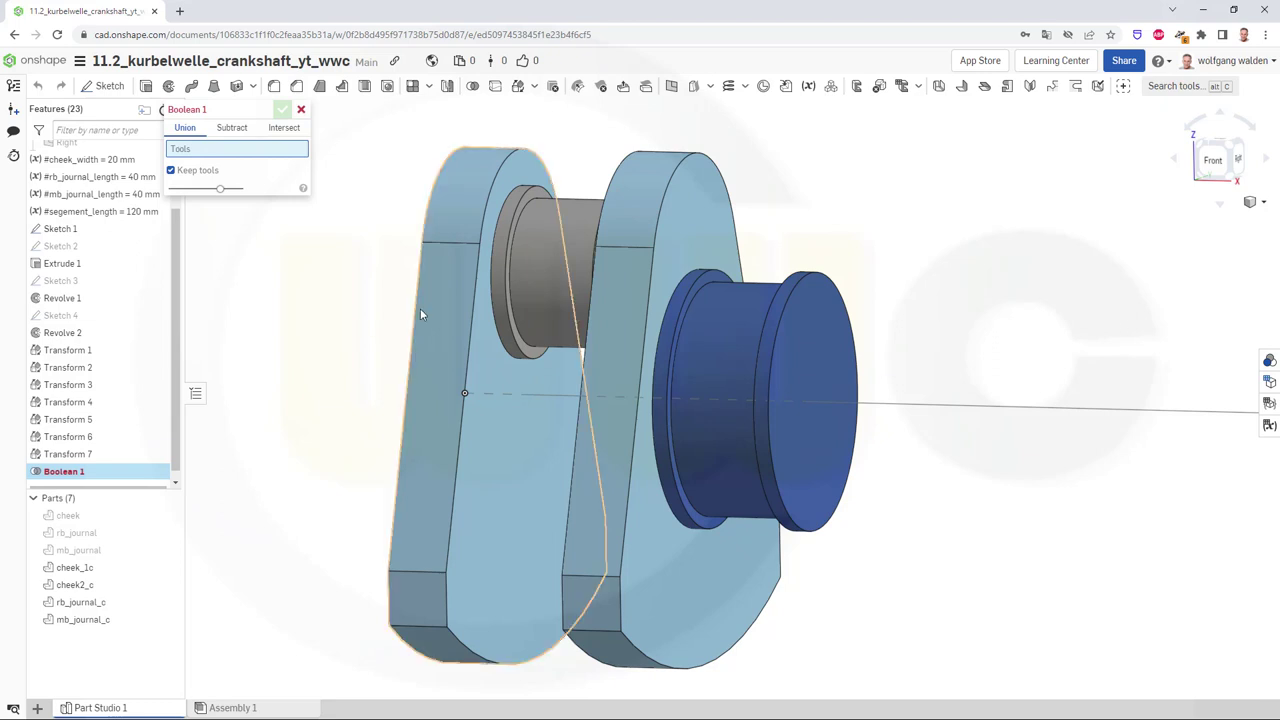
left_click(445, 293)
left_click(526, 266)
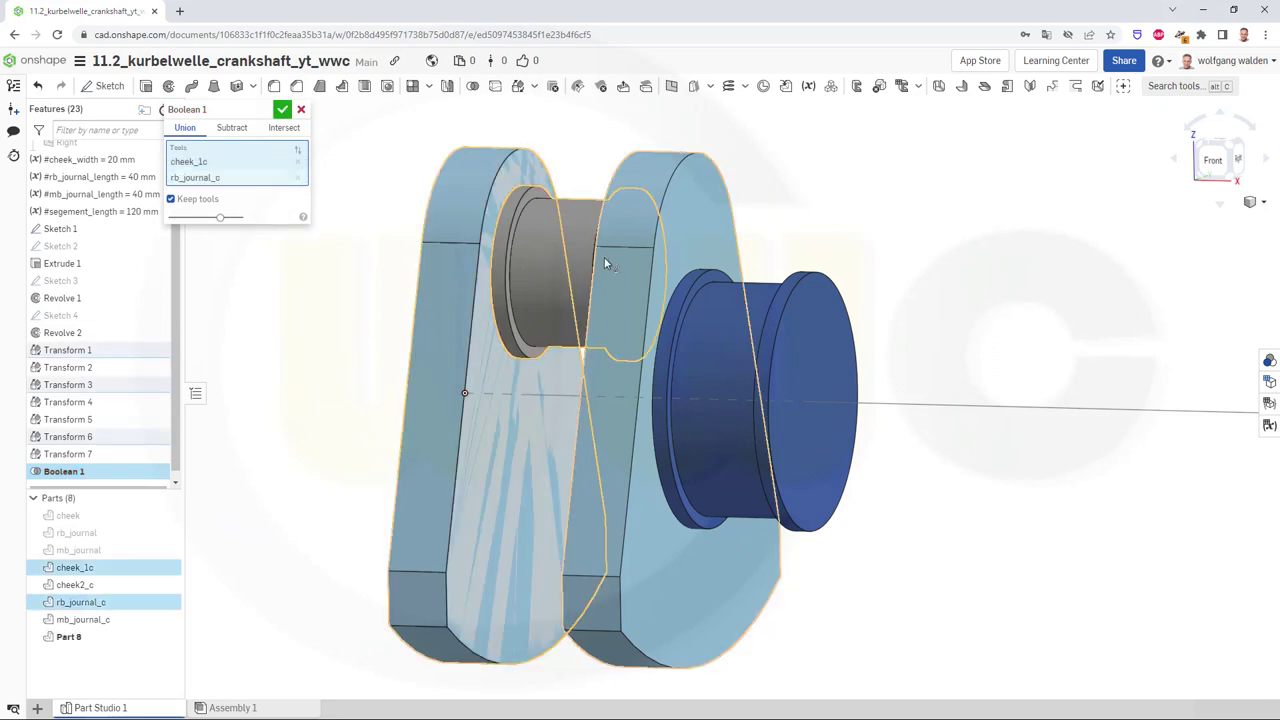
left_click(628, 264)
left_click(718, 333)
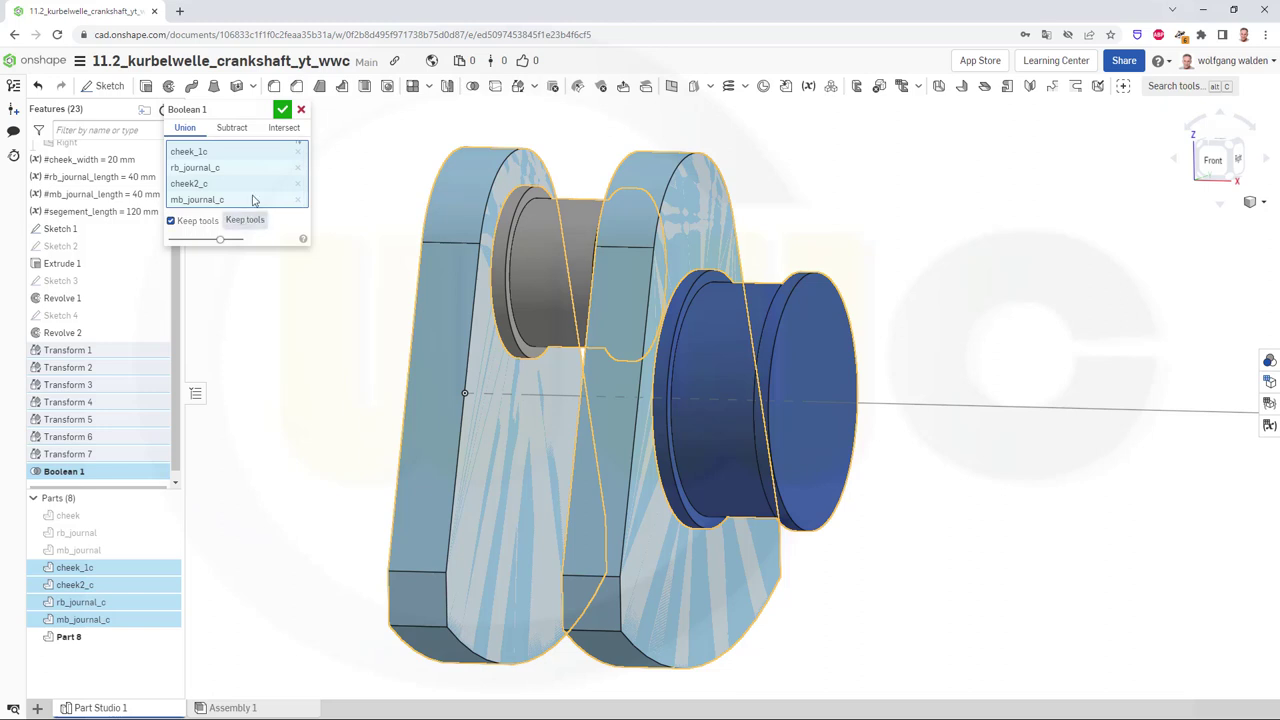
left_click(281, 112)
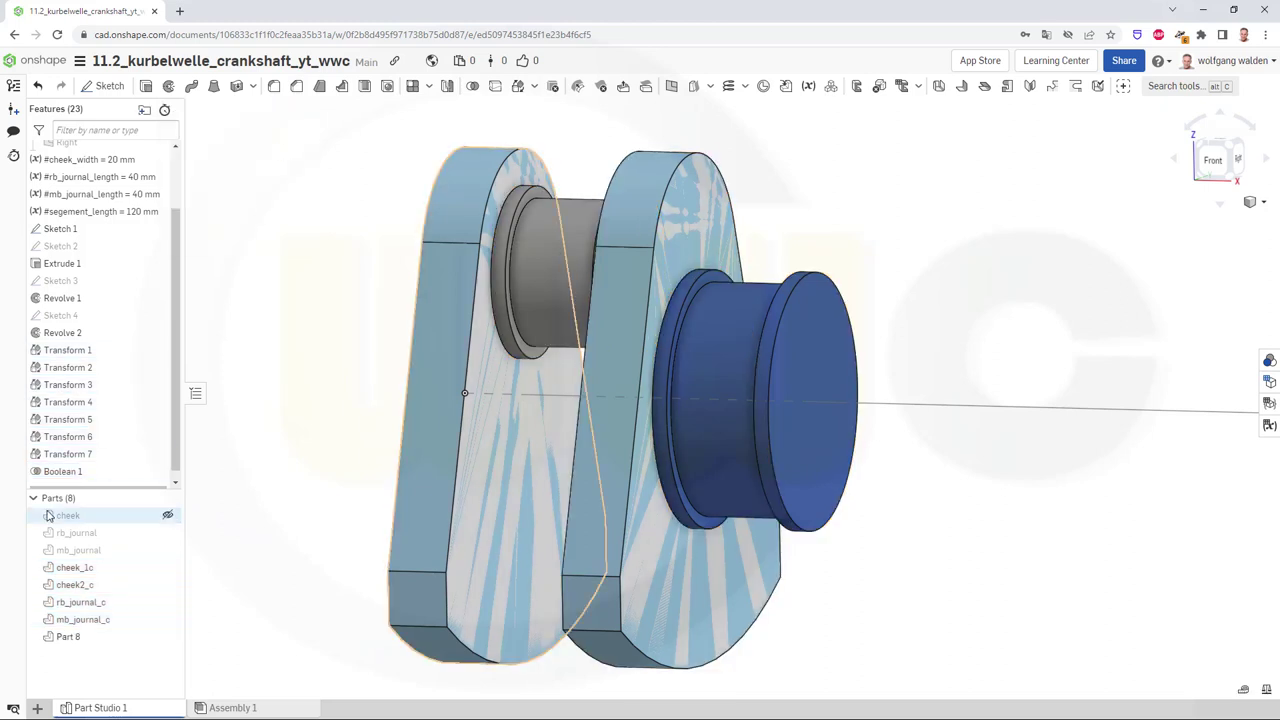
Rename the united part, Part 8, as segment
right_click(85, 638)
left_click(140, 419)
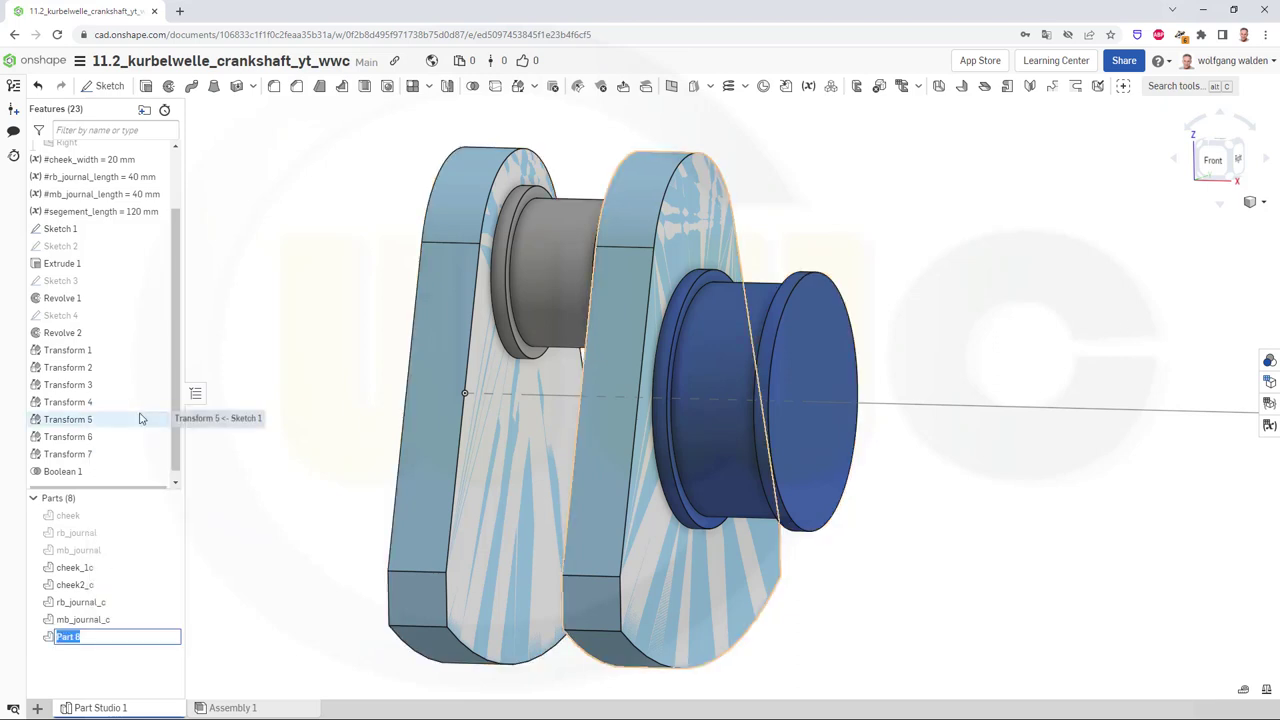
type("segment")
key("Return")
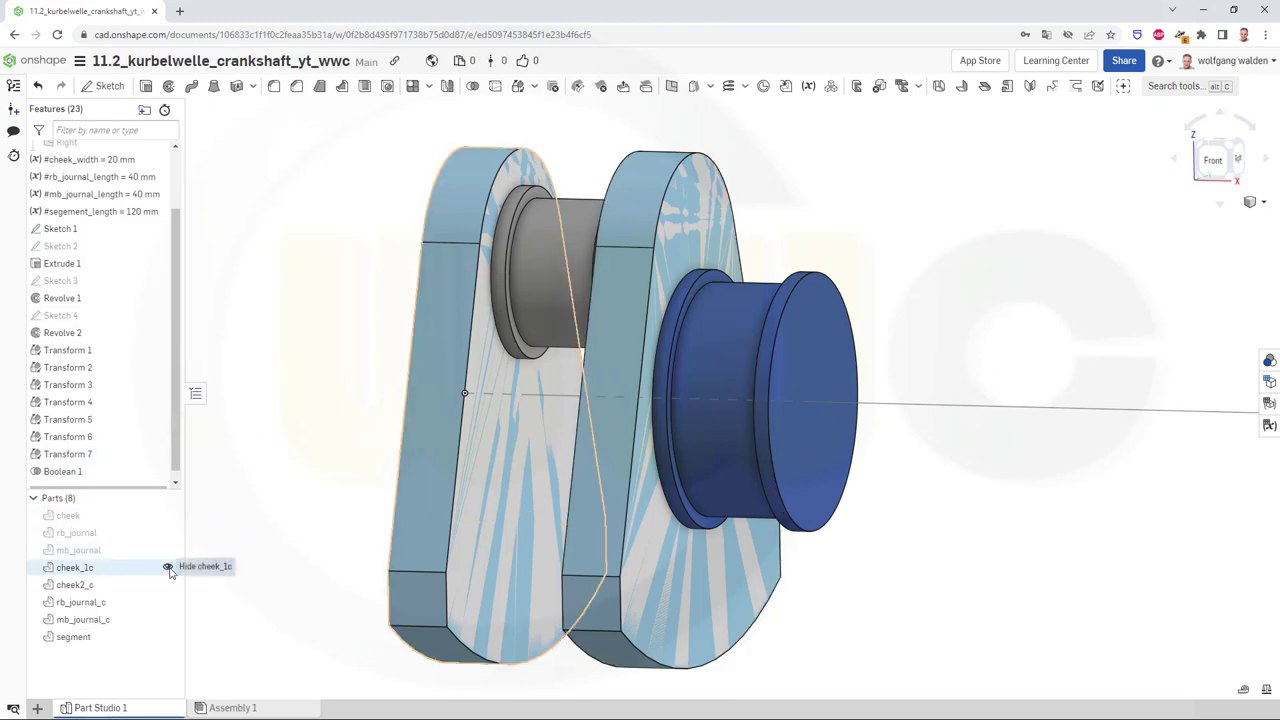
Hide the parts cheek_1c, cheek2_c, rb_journal_c and mb_journal_c so only segment is shown
left_click(168, 567)
left_click(168, 584)
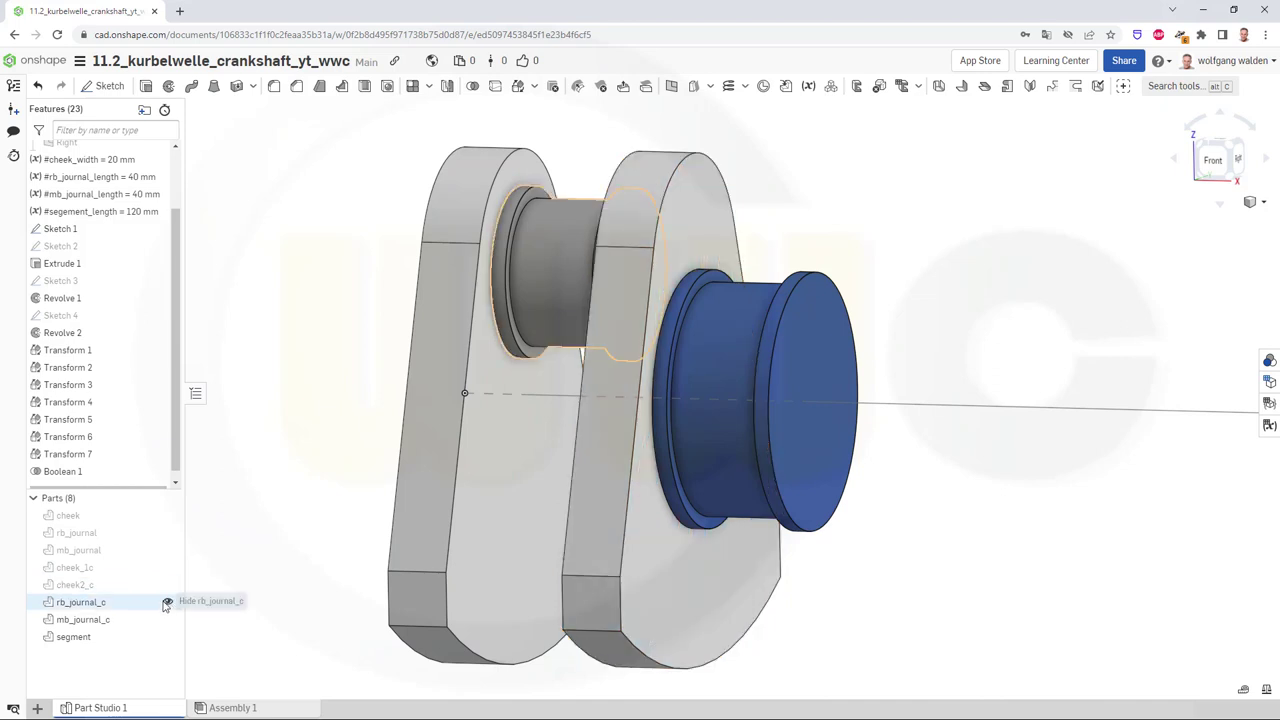
left_click(167, 602)
left_click(167, 619)
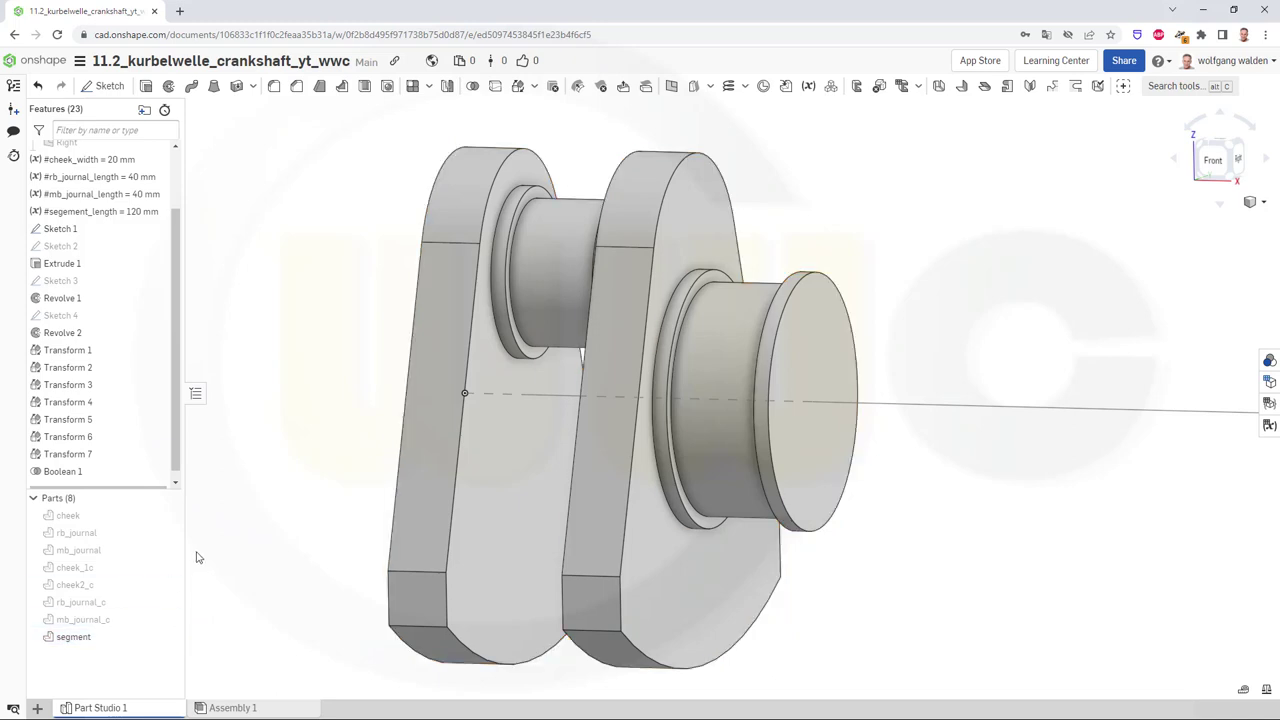
Copy the segment part in place with a Transform feature
left_click(86, 637)
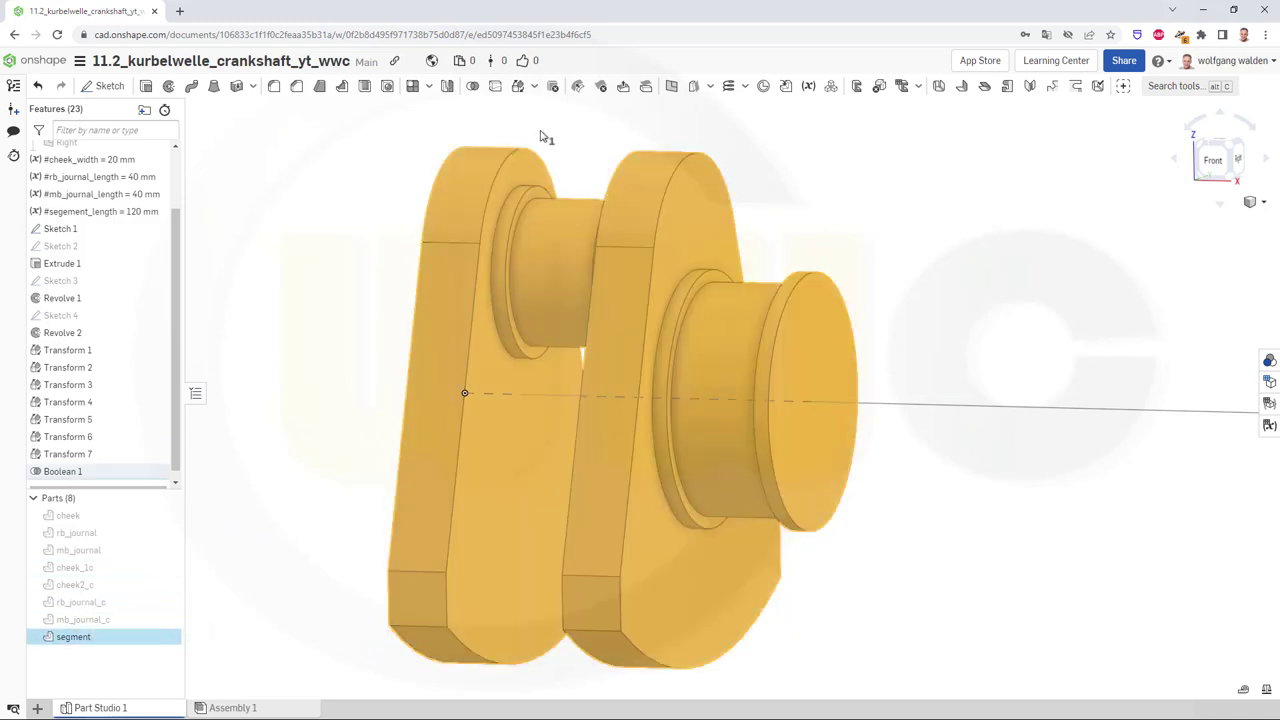
left_click(517, 86)
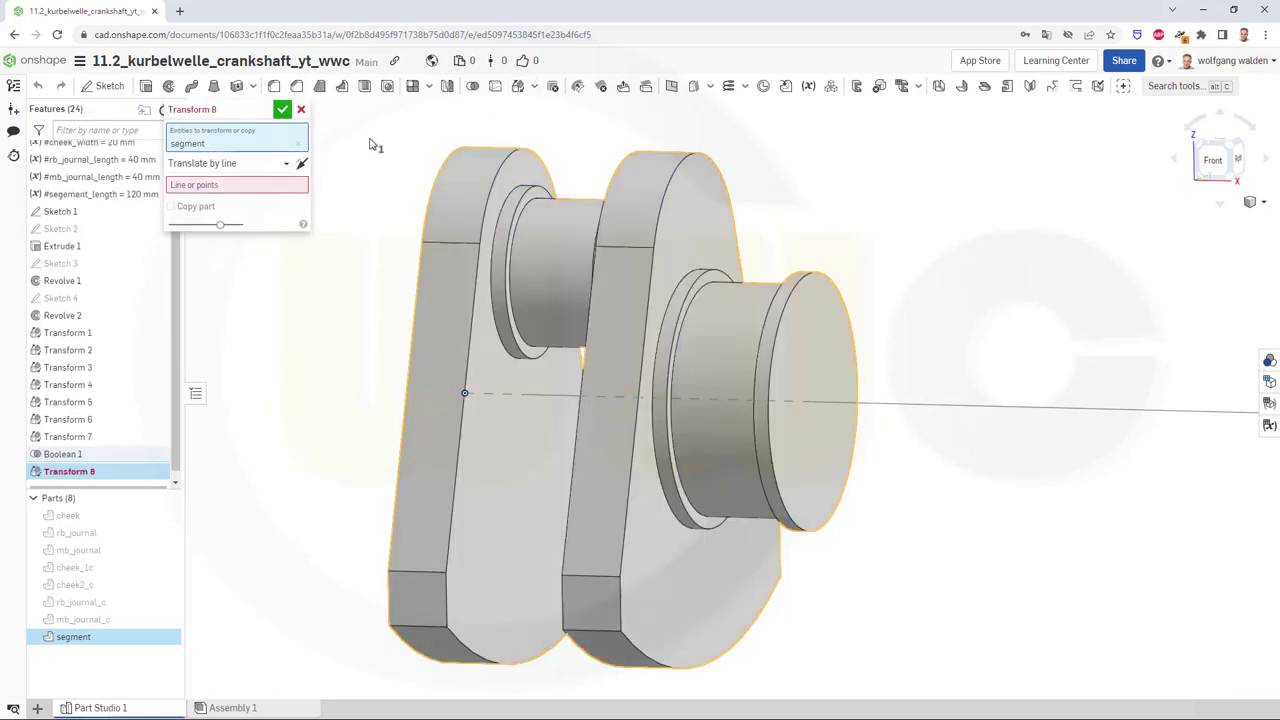
left_click(287, 165)
left_click(213, 272)
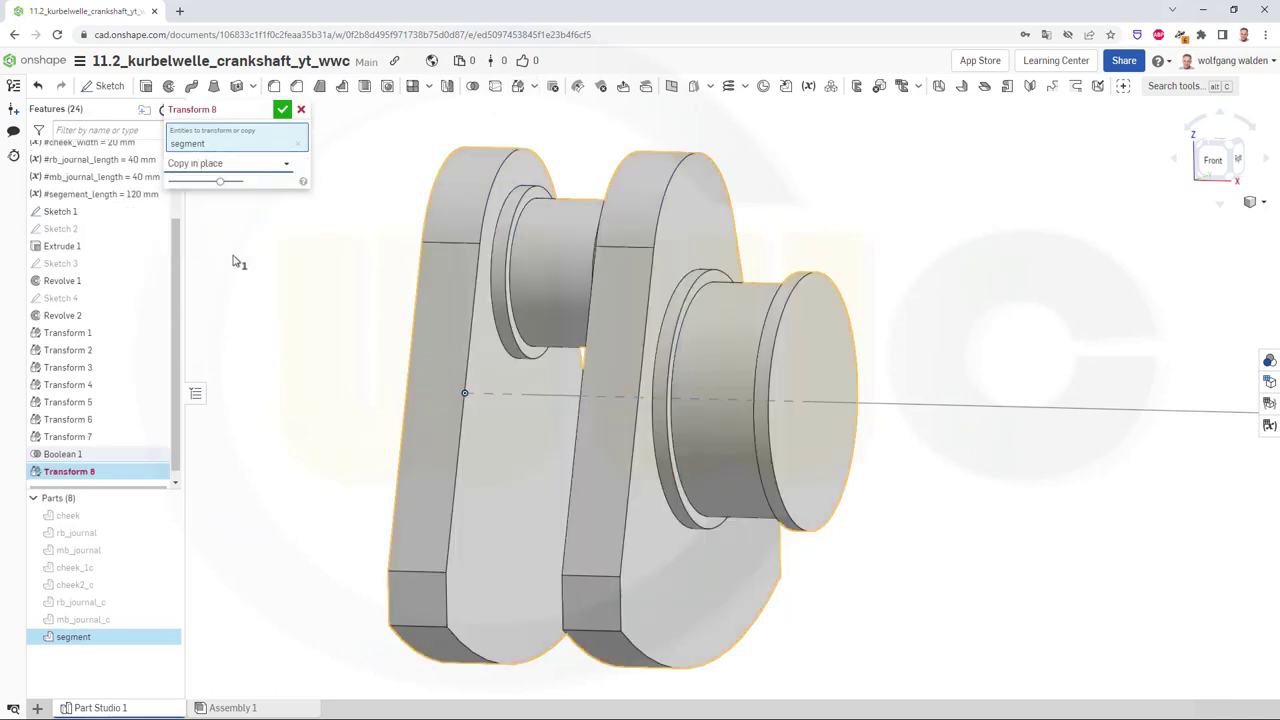
left_click(283, 112)
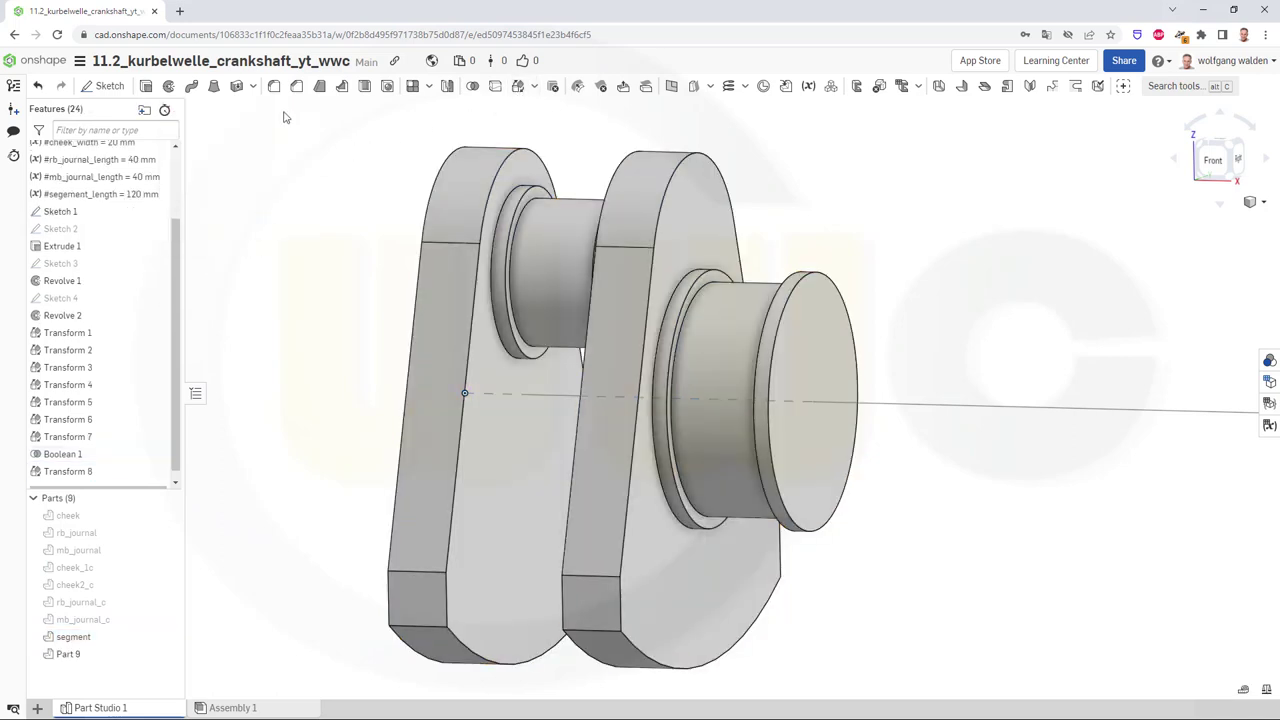
Start another Transform feature on the original segment part
left_click(80, 638)
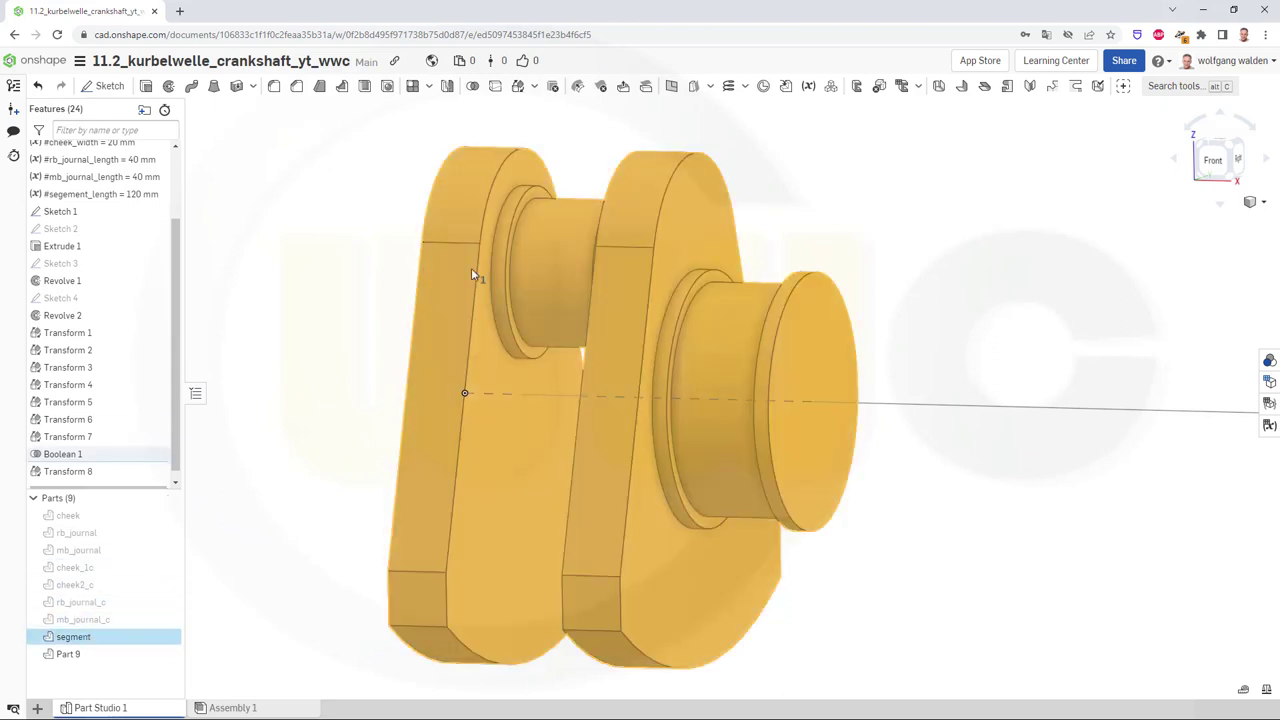
left_click(521, 87)
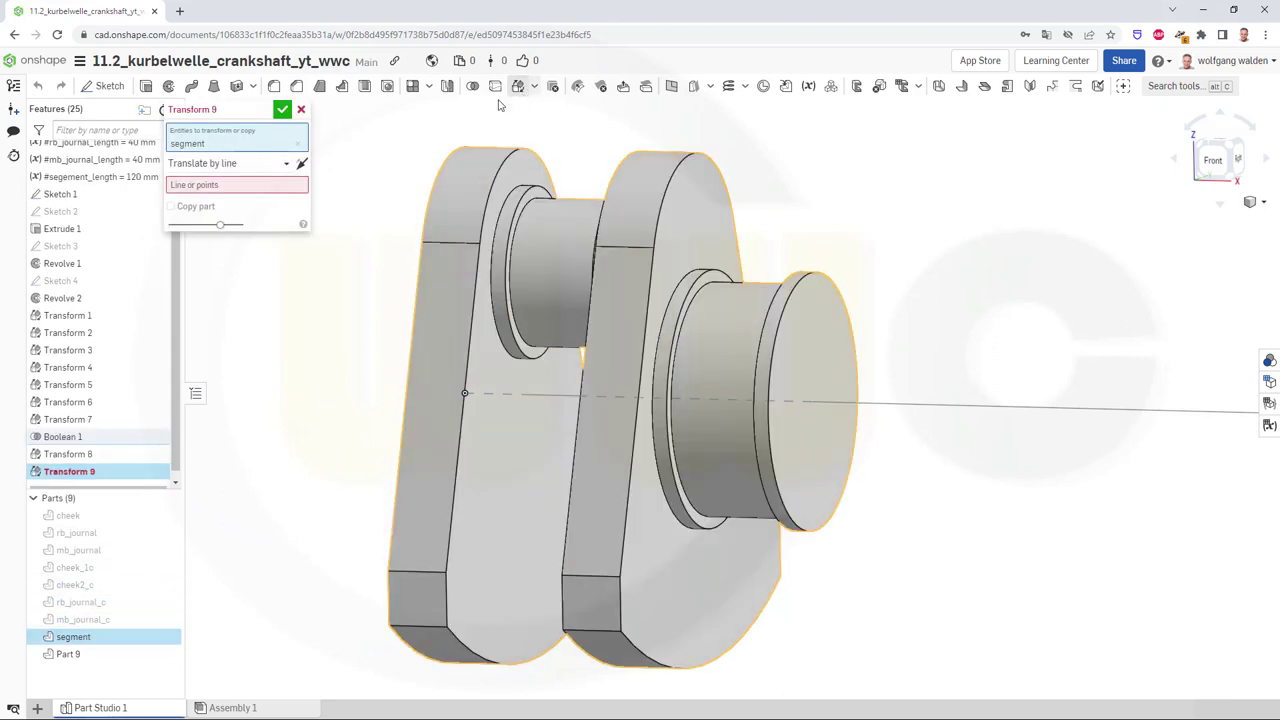
Set the open Transform of the segment part to Copy in place and finish it
left_click(285, 165)
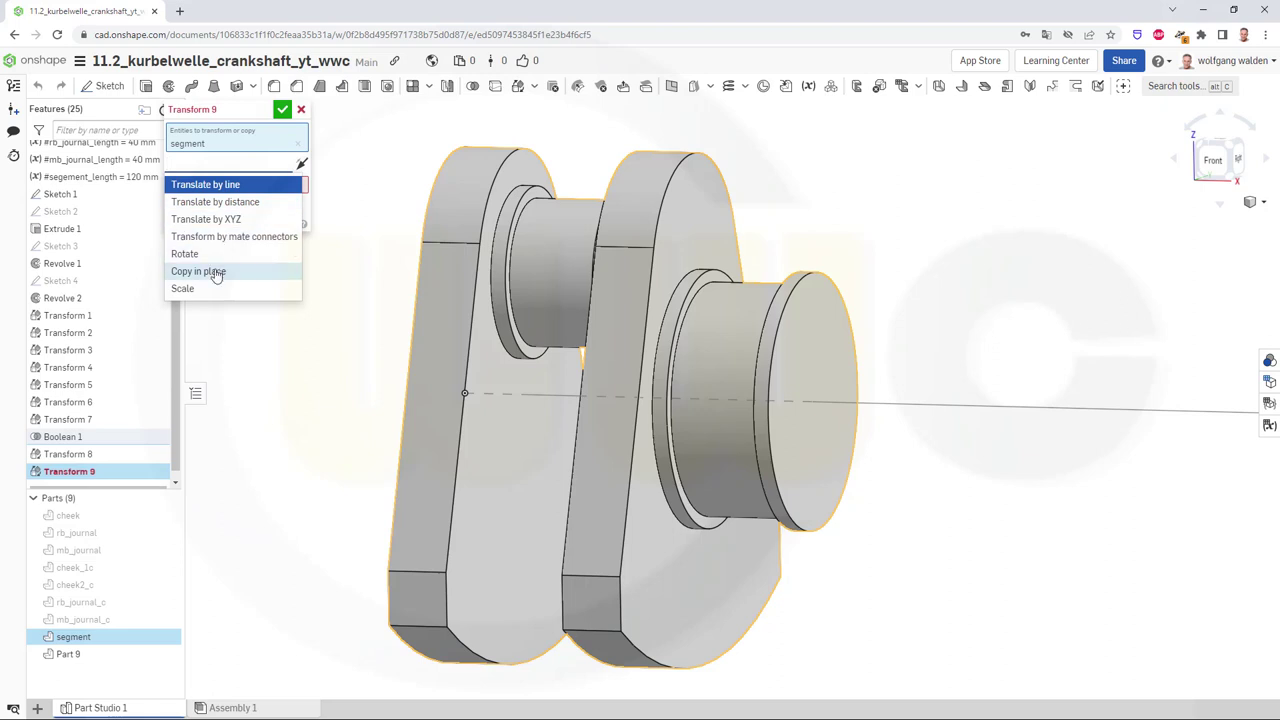
left_click(214, 271)
left_click(284, 112)
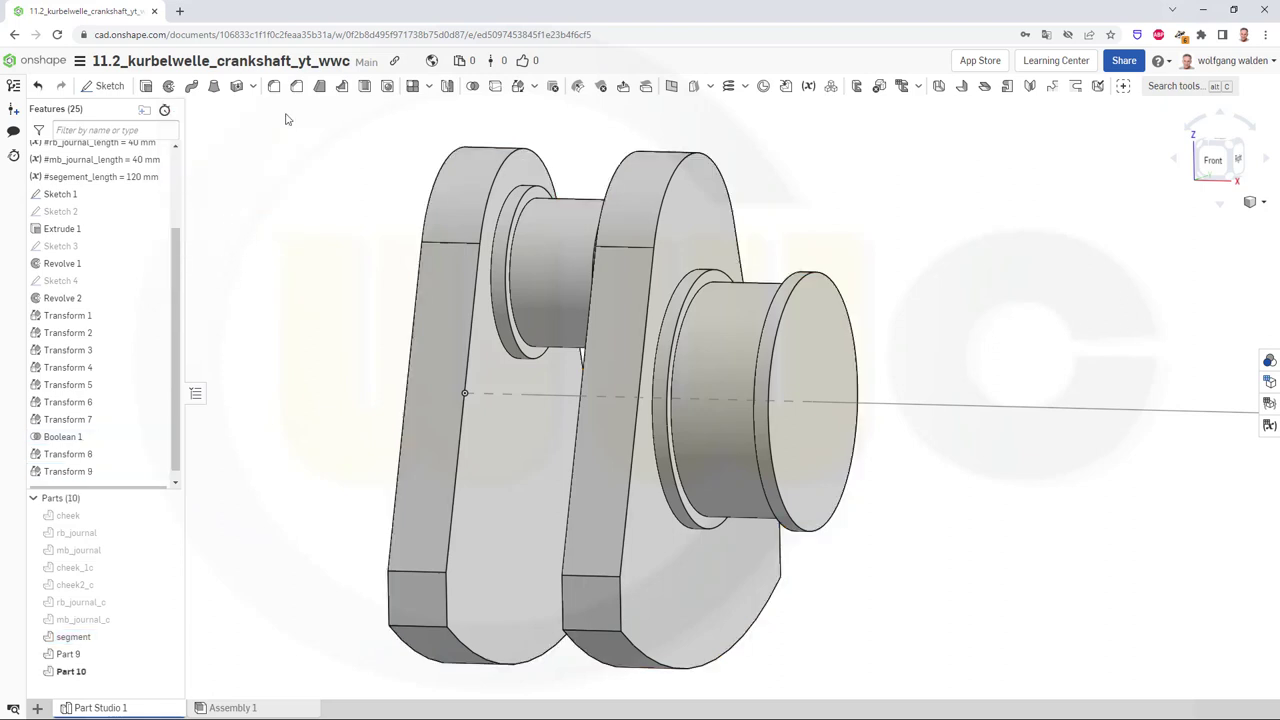
Use Transform to make a third in-place copy of the segment part
left_click(73, 637)
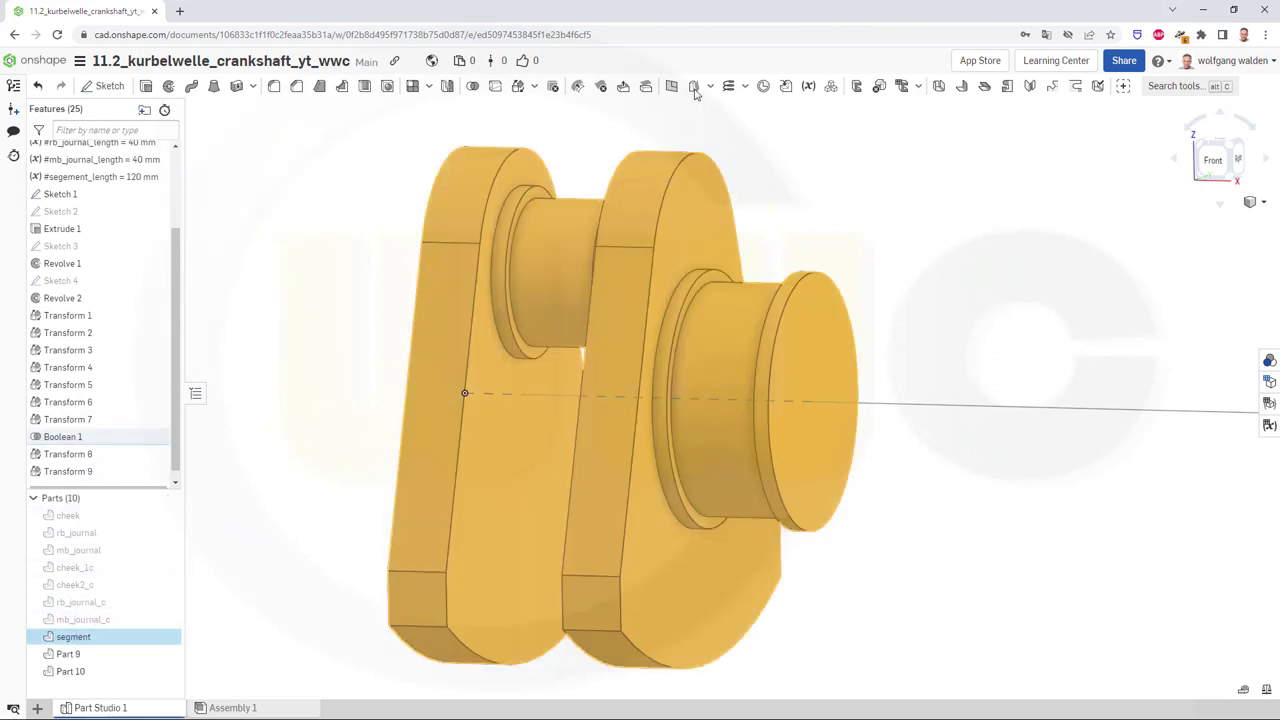
left_click(534, 87)
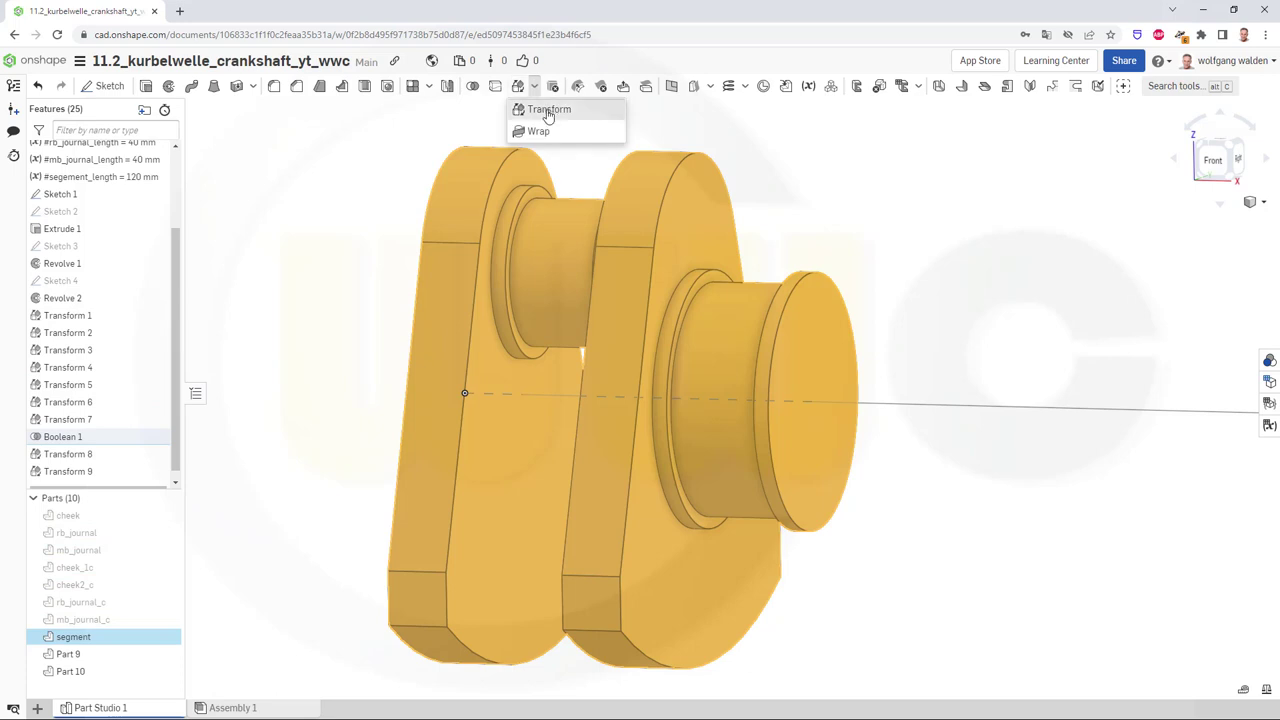
left_click(548, 109)
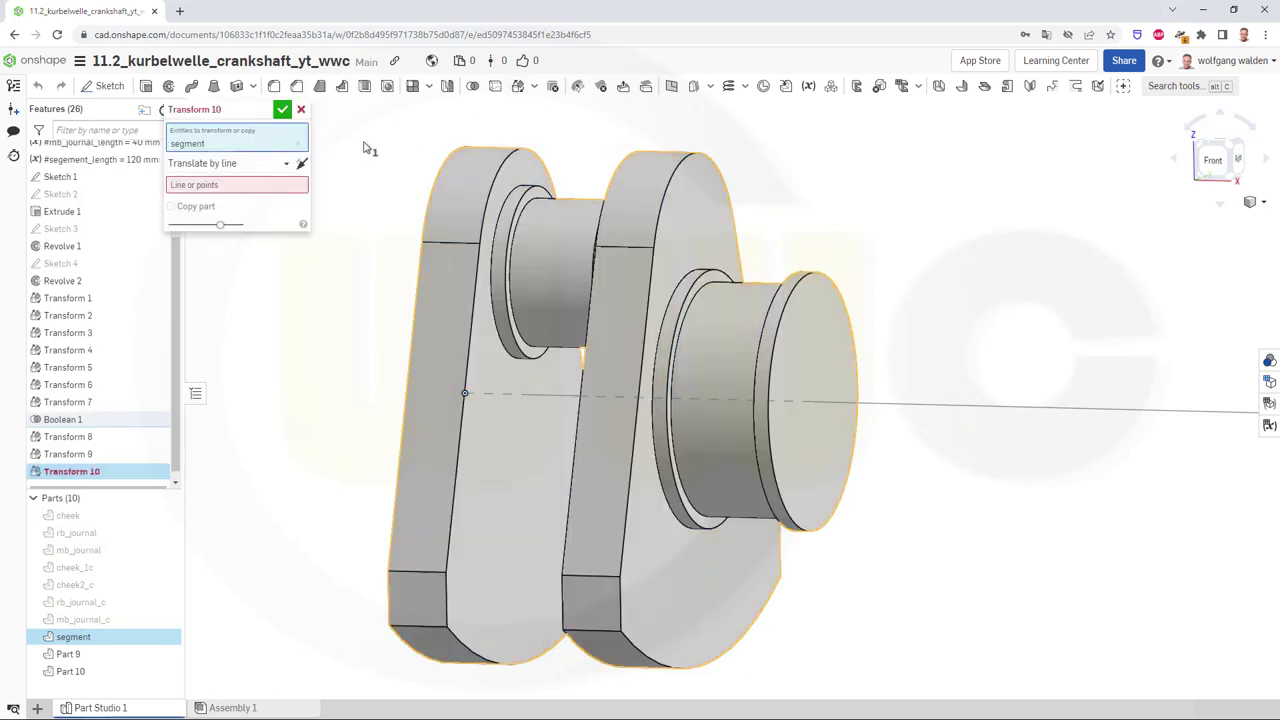
left_click(284, 164)
left_click(212, 271)
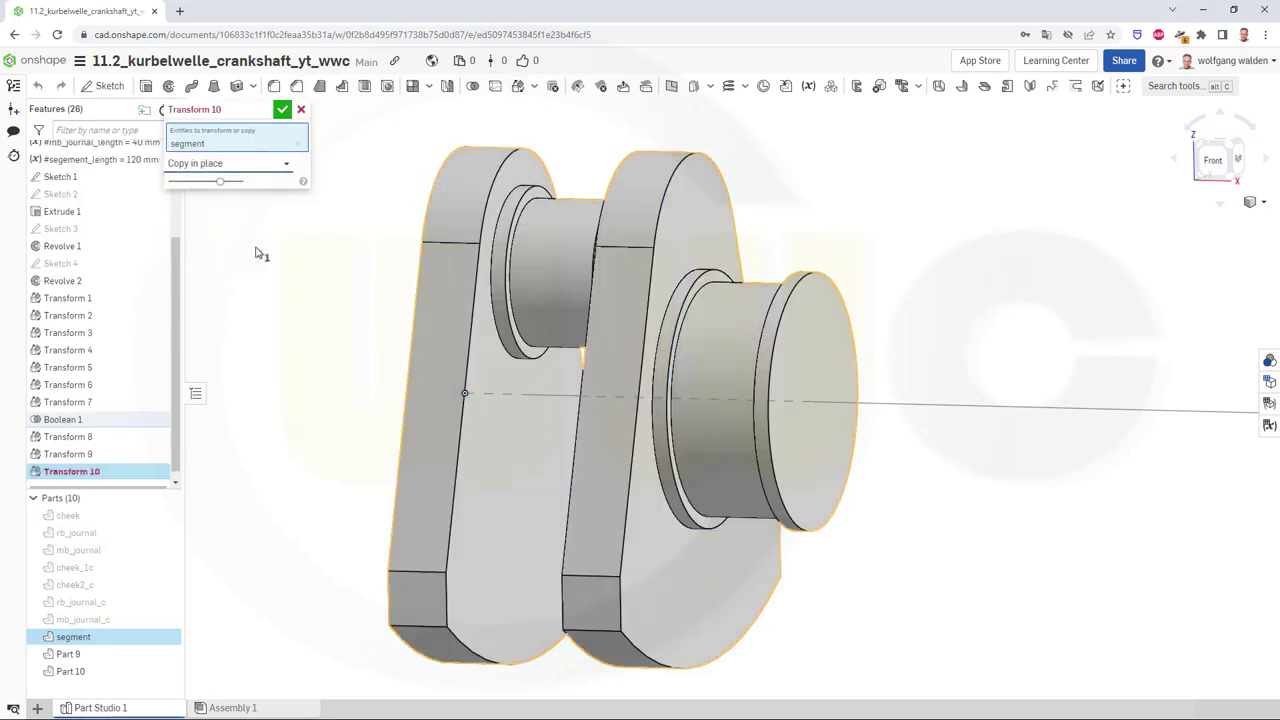
left_click(283, 109)
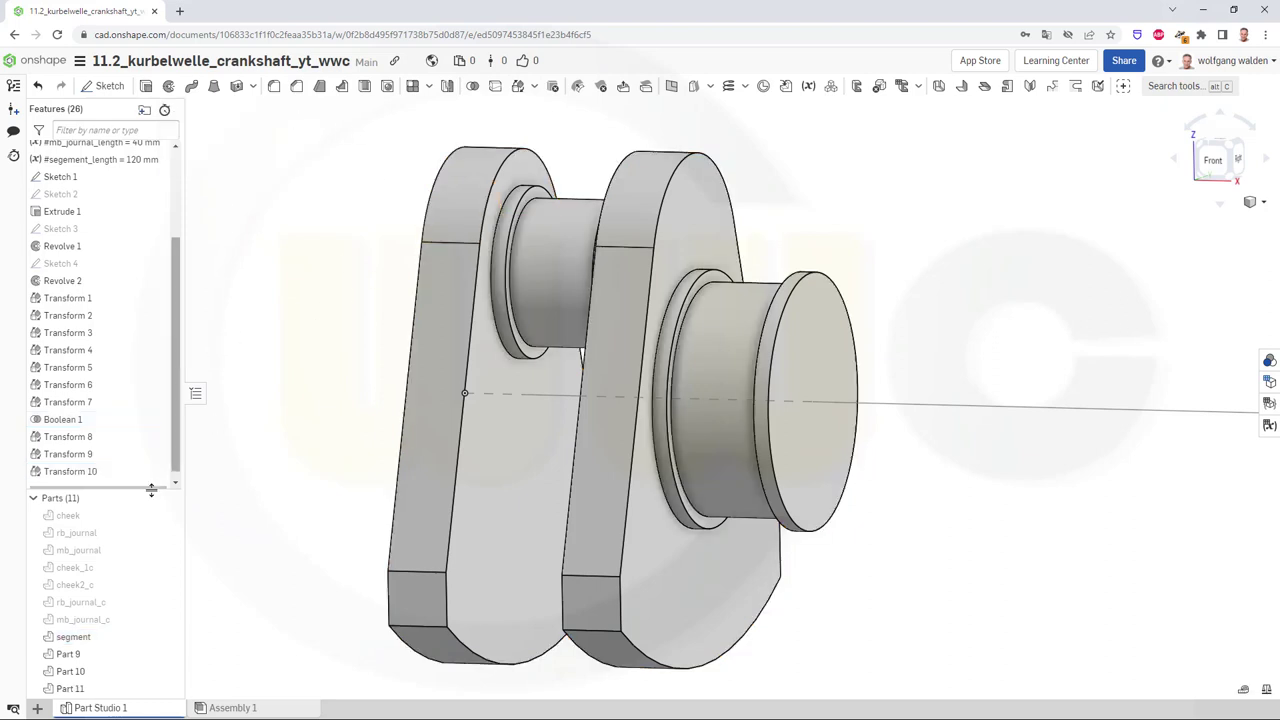
Add a fourth copy of the segment part with a Copy in place transform
left_click(68, 637)
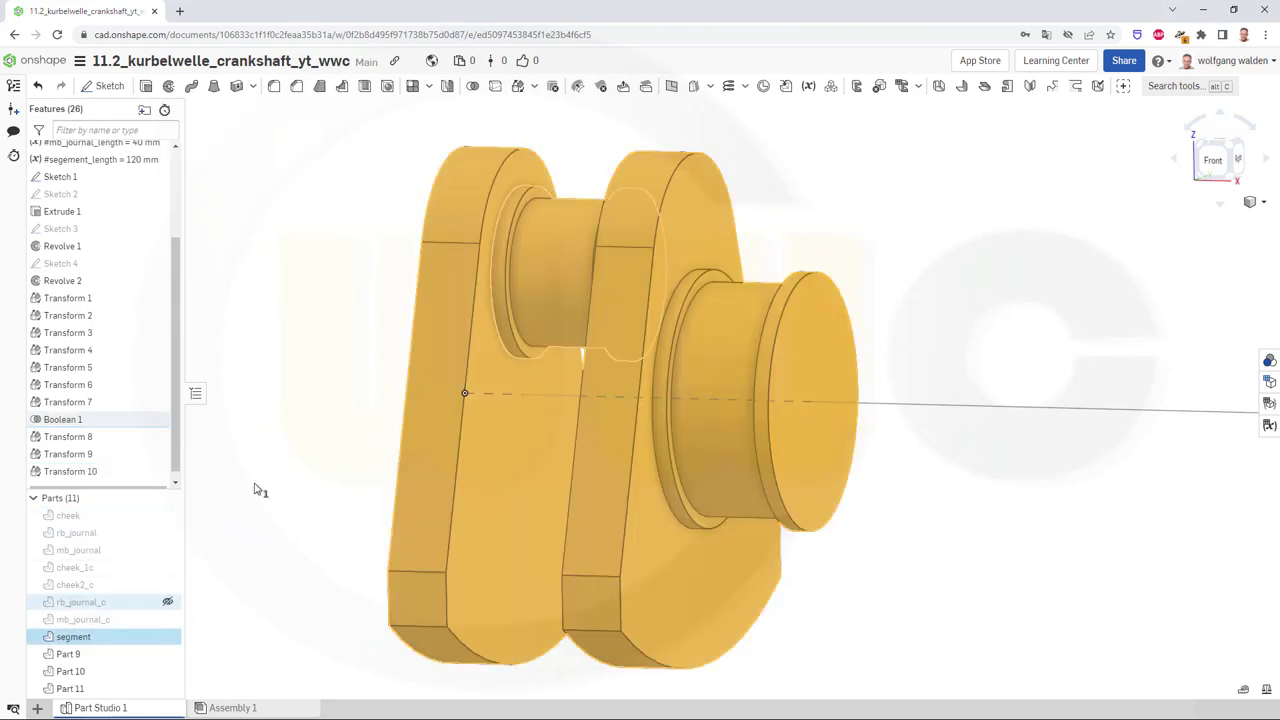
left_click(533, 86)
left_click(545, 109)
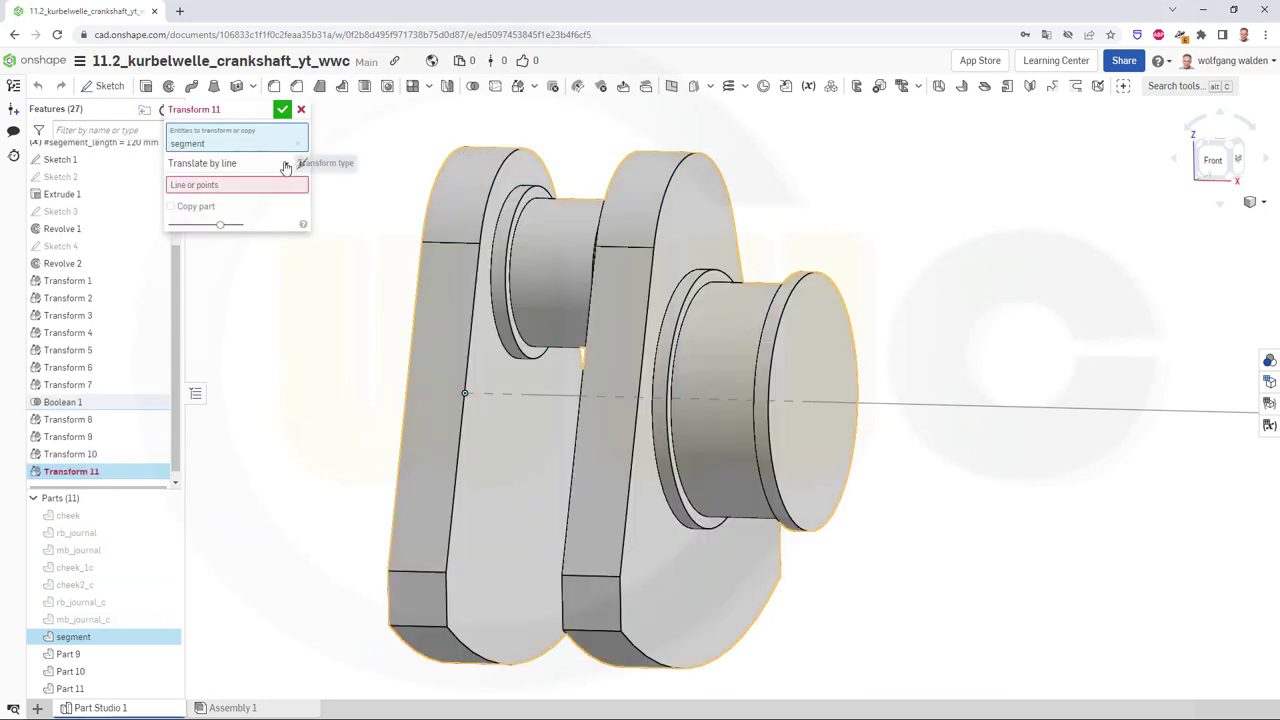
left_click(279, 163)
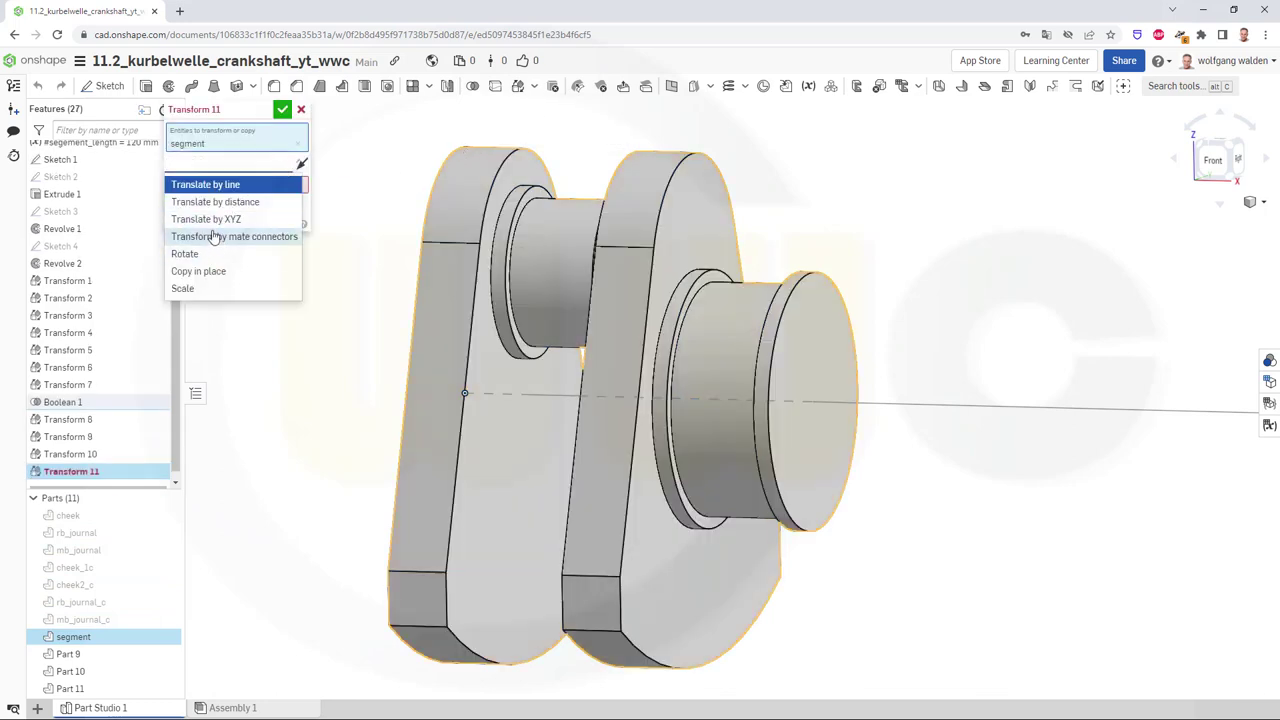
left_click(198, 271)
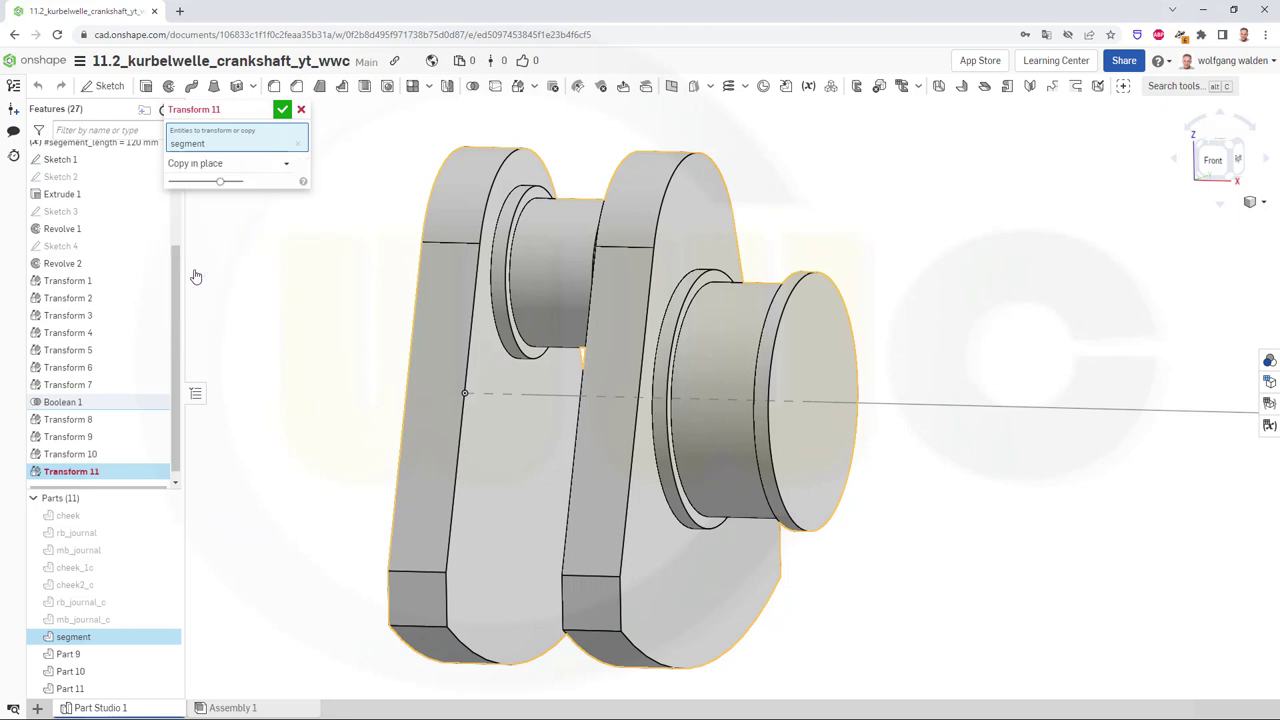
left_click(281, 110)
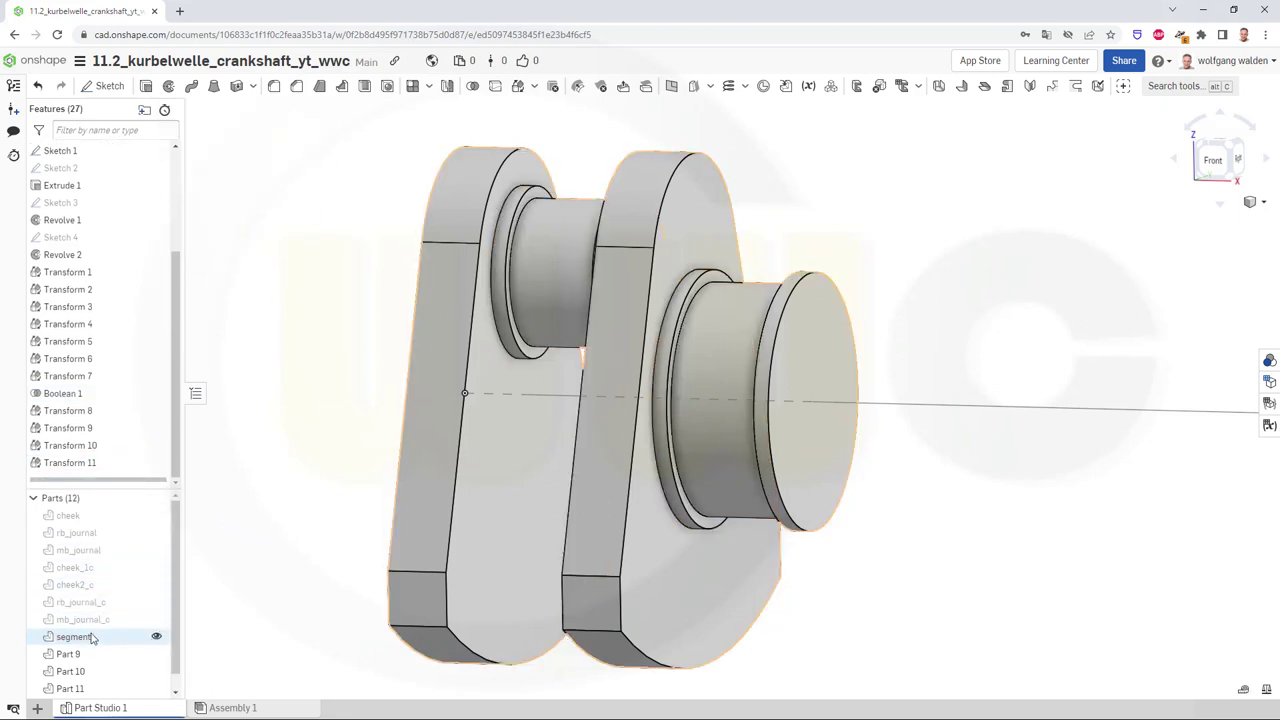
Create a fifth in-place copy of the segment part using Transform
left_click(90, 636)
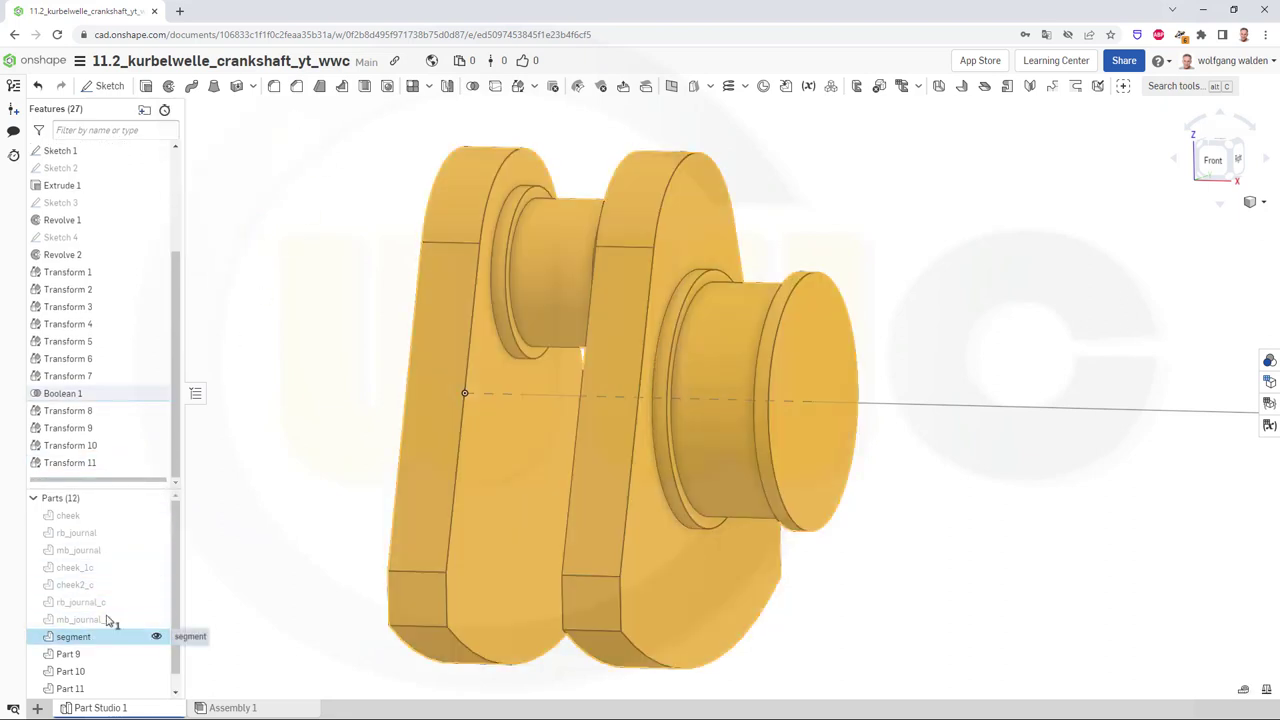
left_click(520, 86)
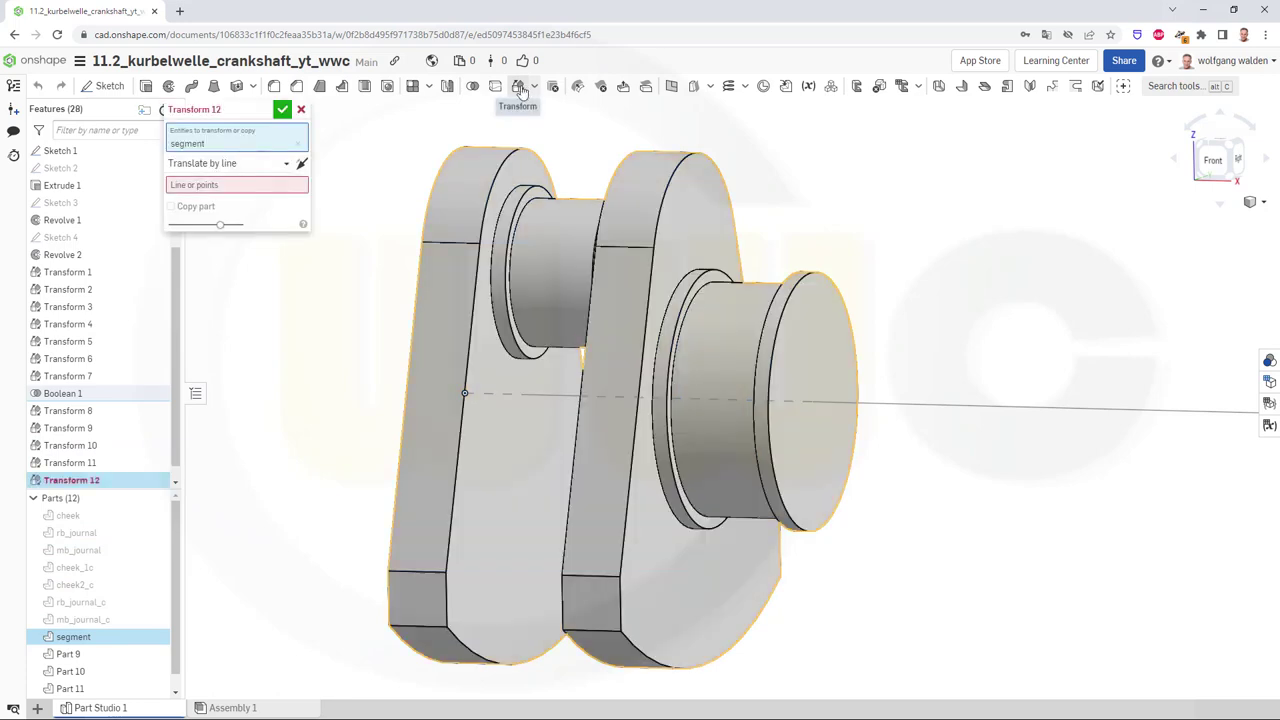
left_click(290, 164)
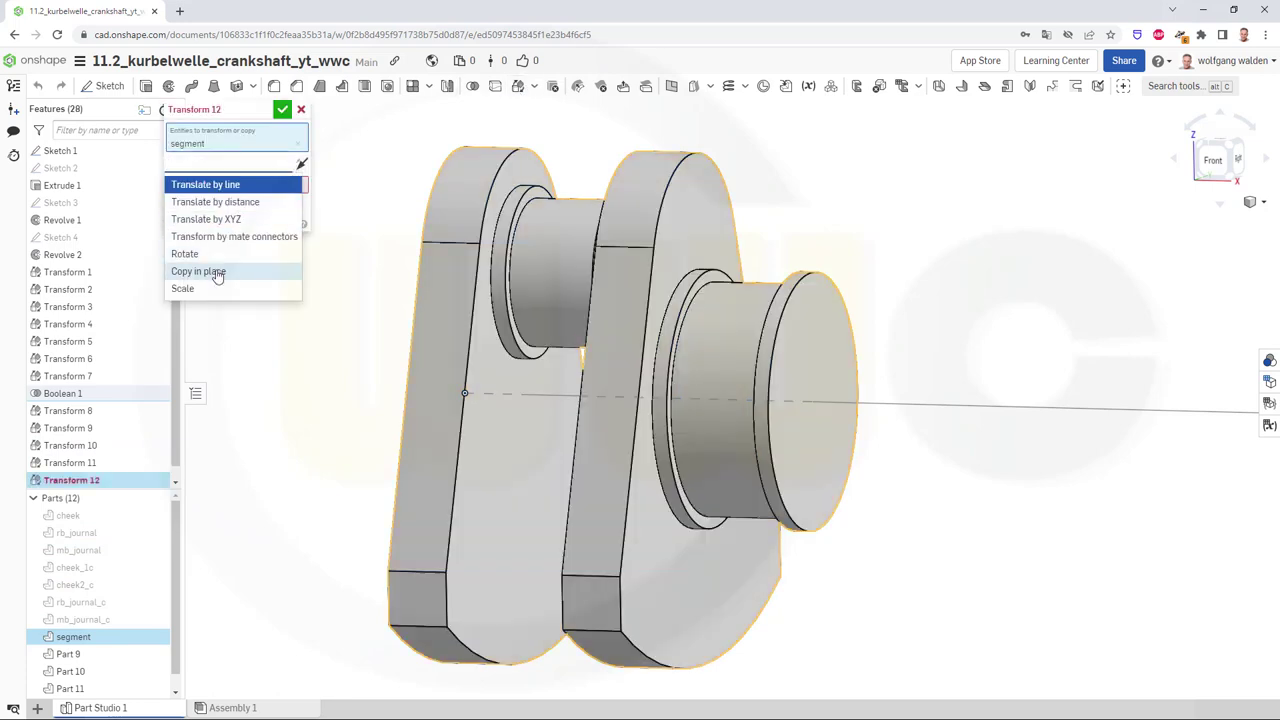
left_click(217, 272)
left_click(282, 109)
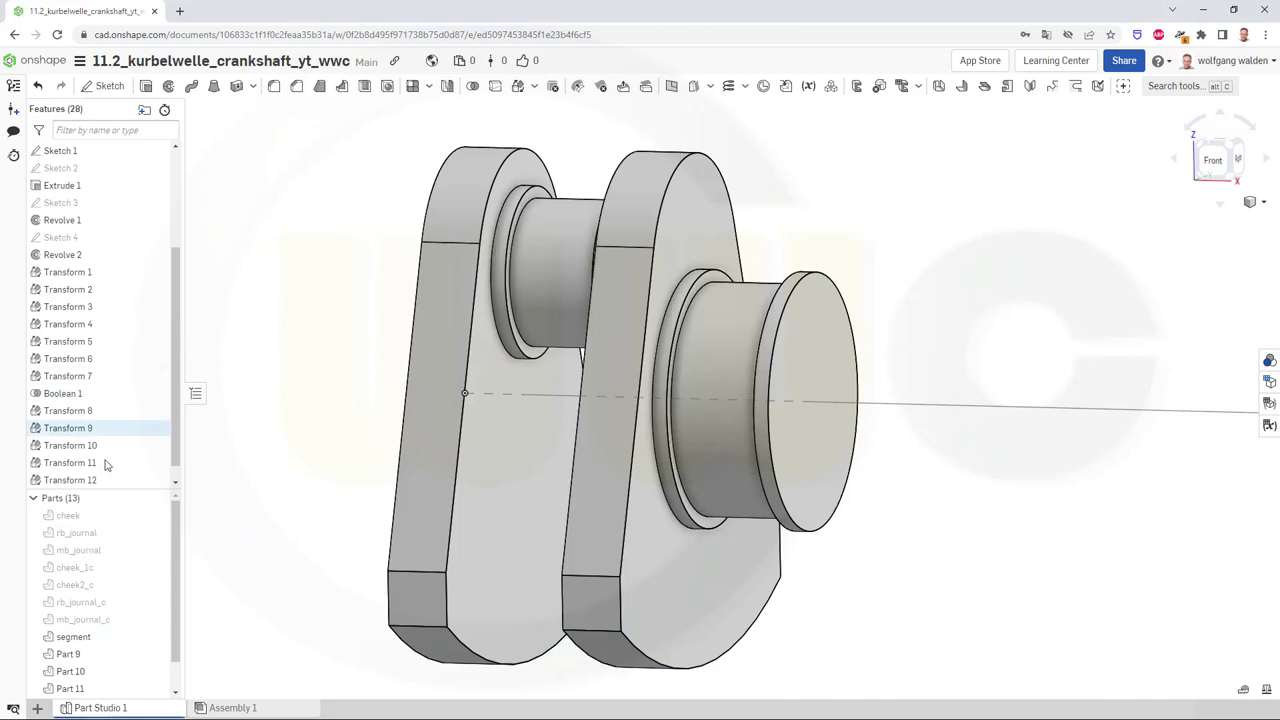
Rename Part 9, the first copy of the segment, as segment_1c
scroll(95, 560, "down", 1)
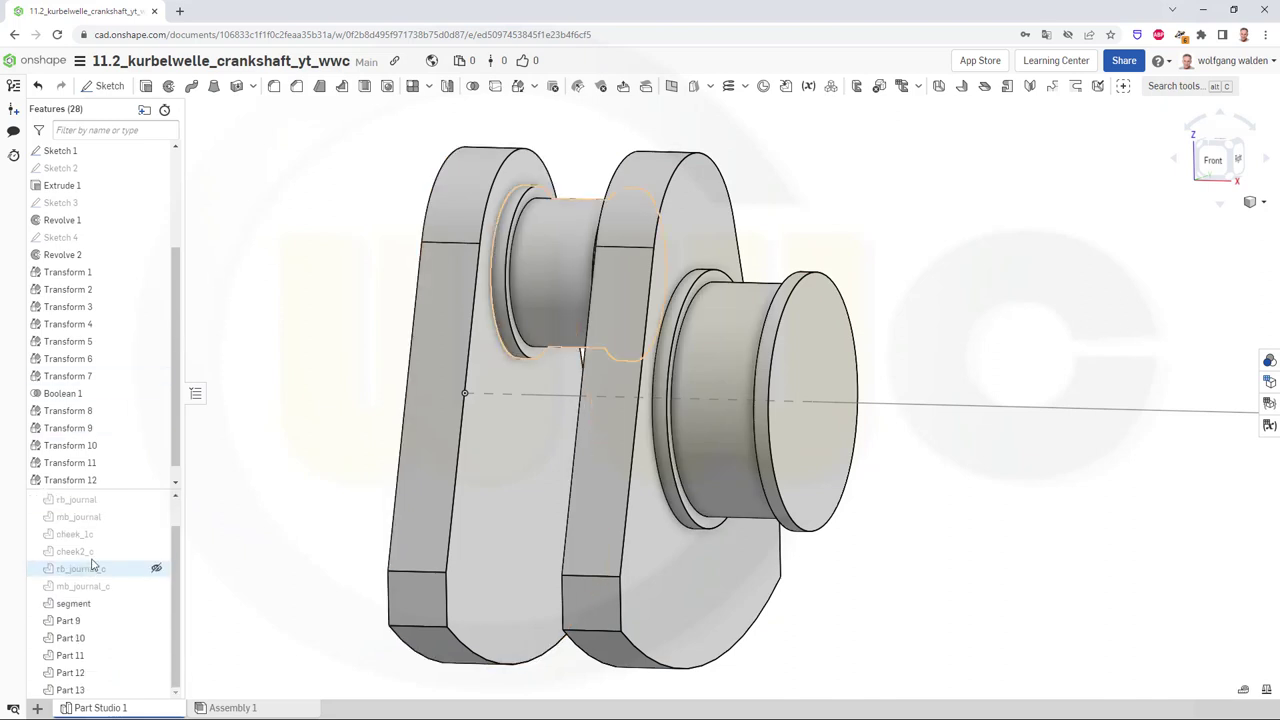
right_click(85, 624)
left_click(130, 403)
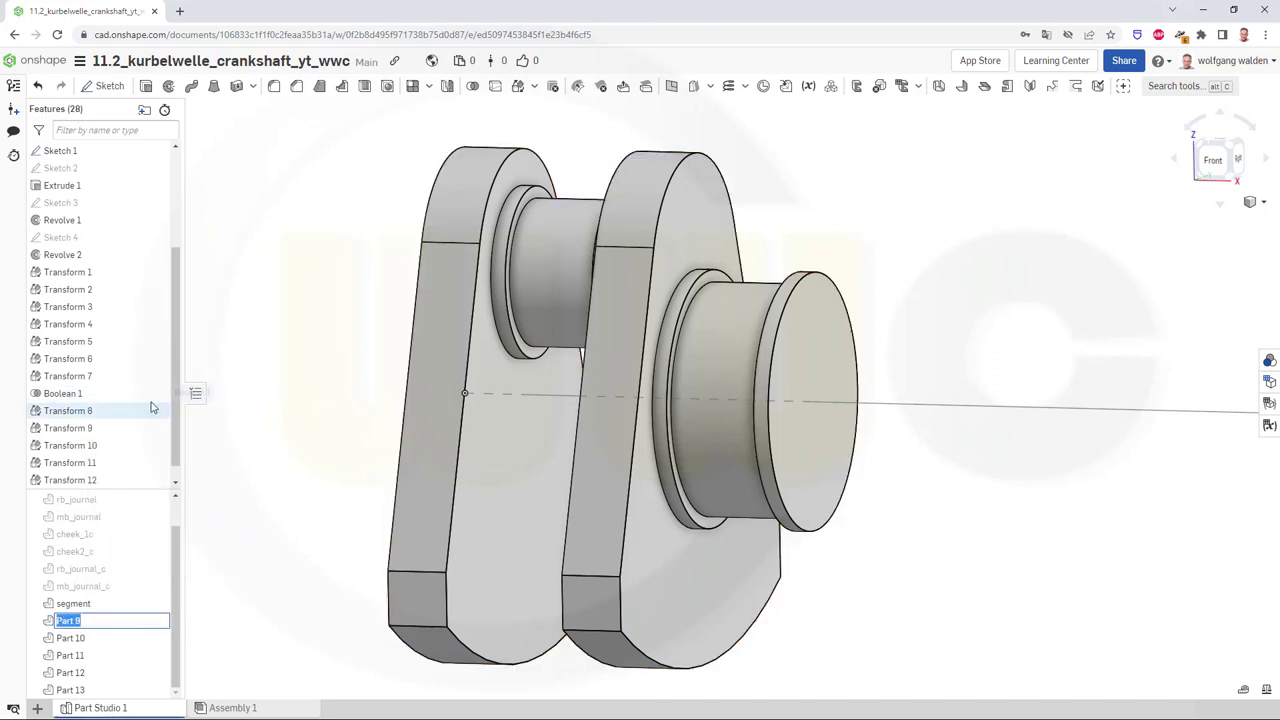
type("segment_1")
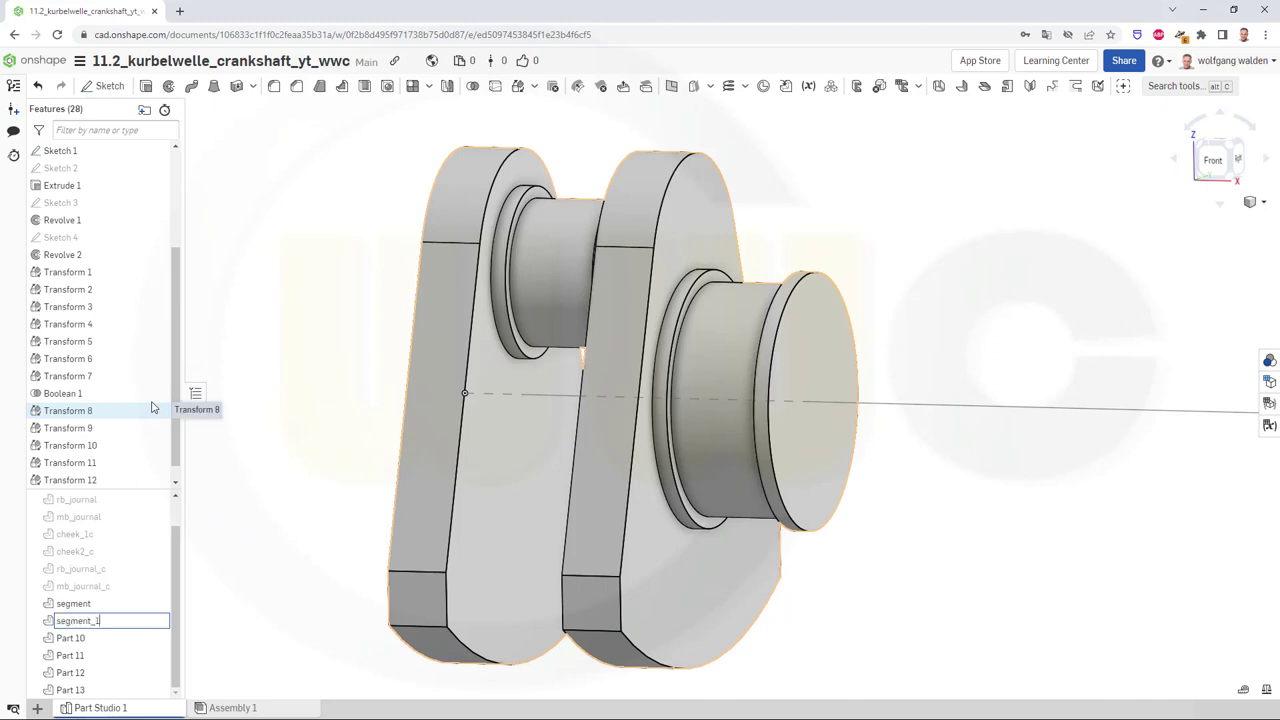
key("Return")
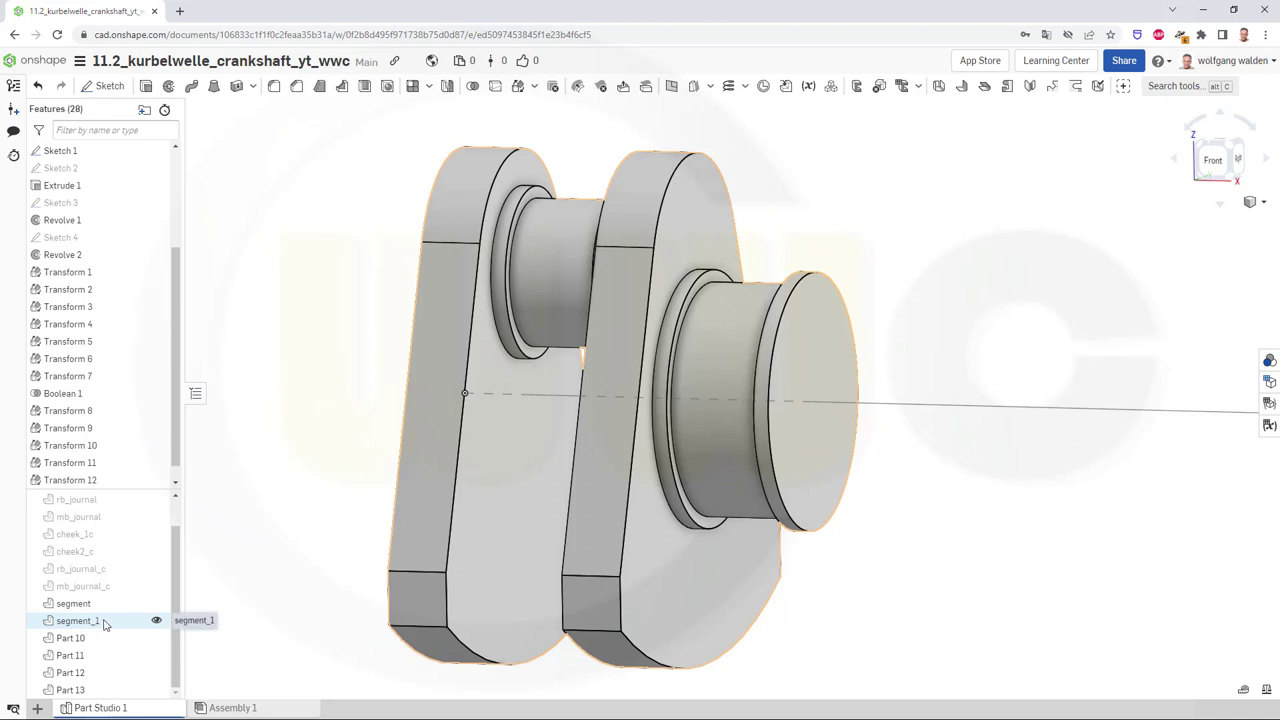
right_click(103, 621)
left_click(163, 398)
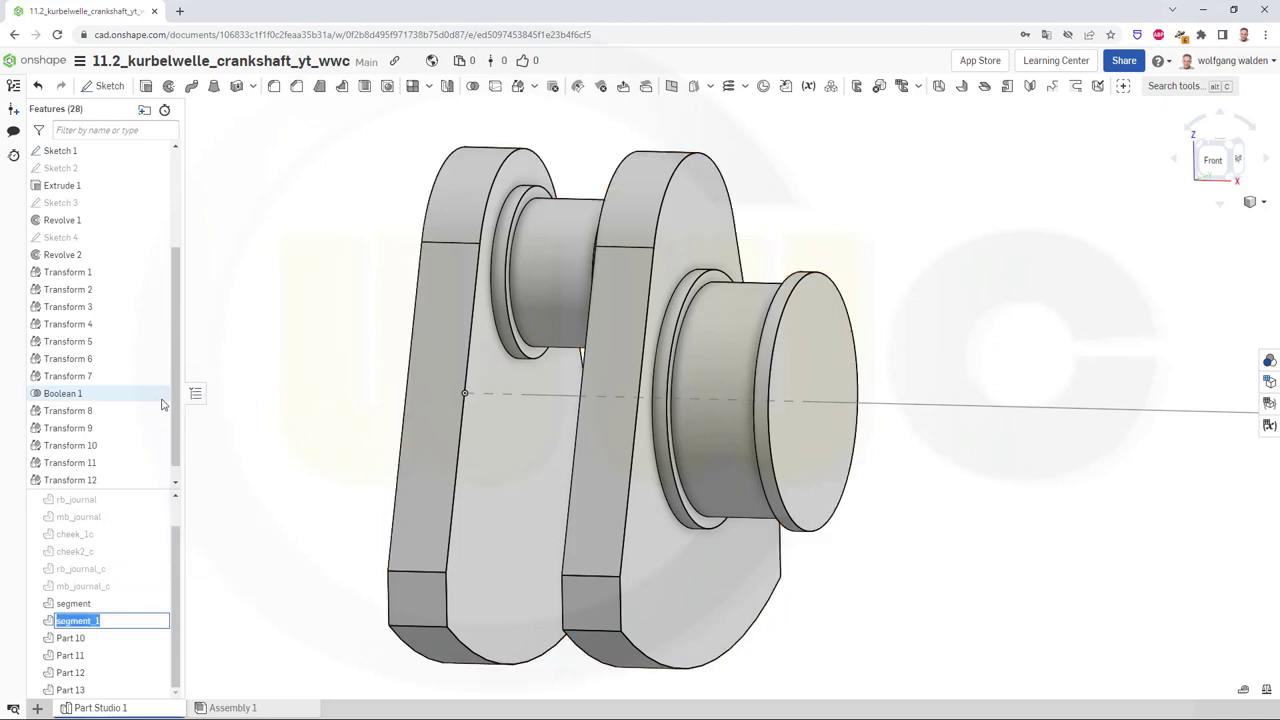
left_click(139, 624)
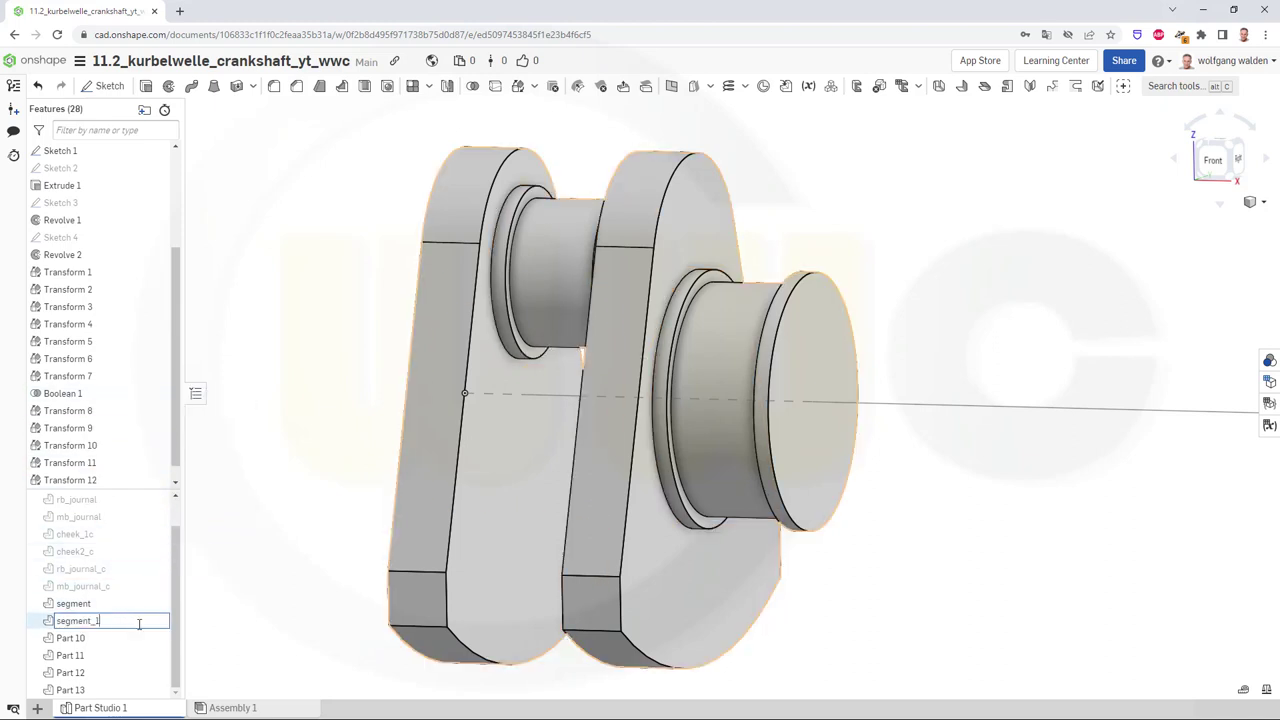
key("Return")
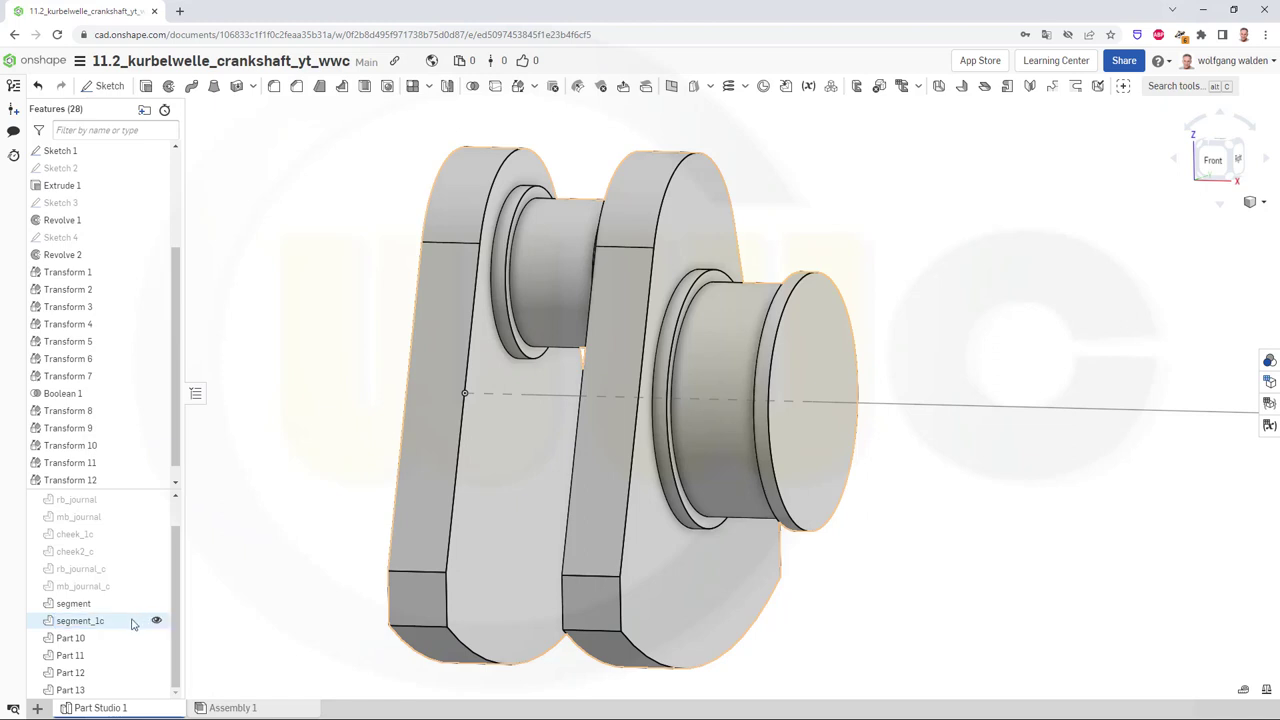
Rename Part 10 as segment_2c
right_click(85, 640)
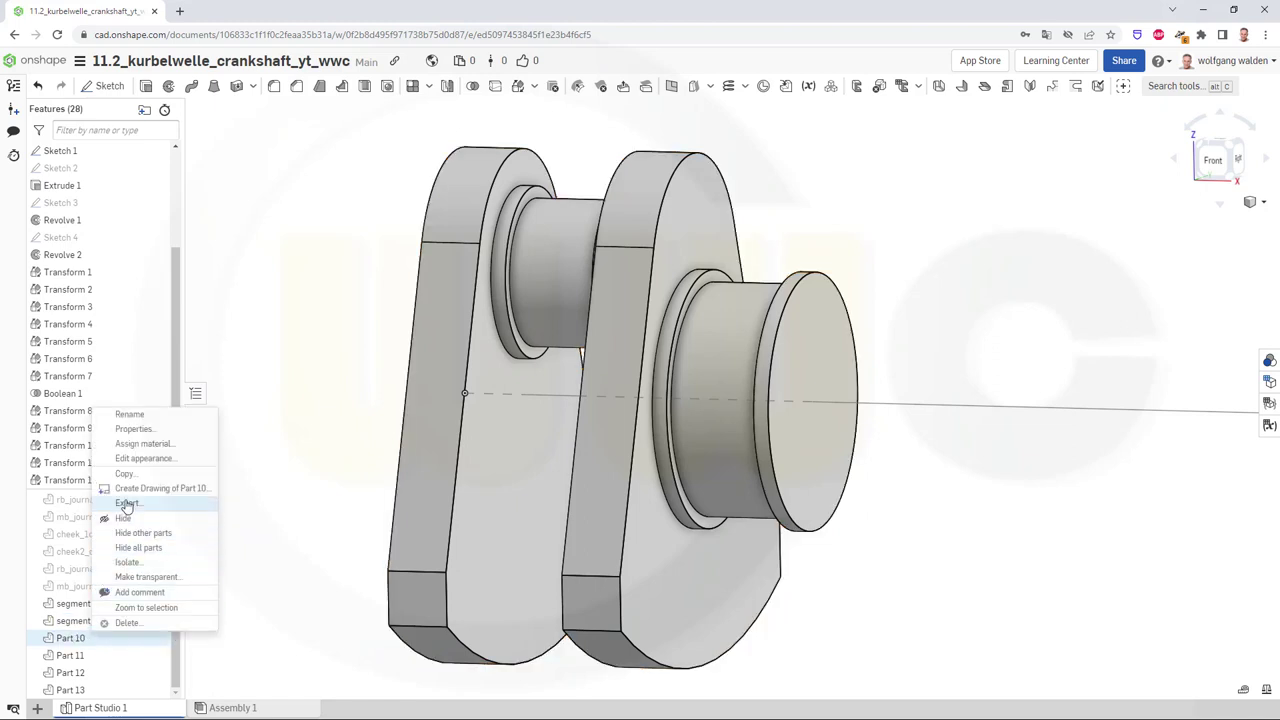
left_click(137, 416)
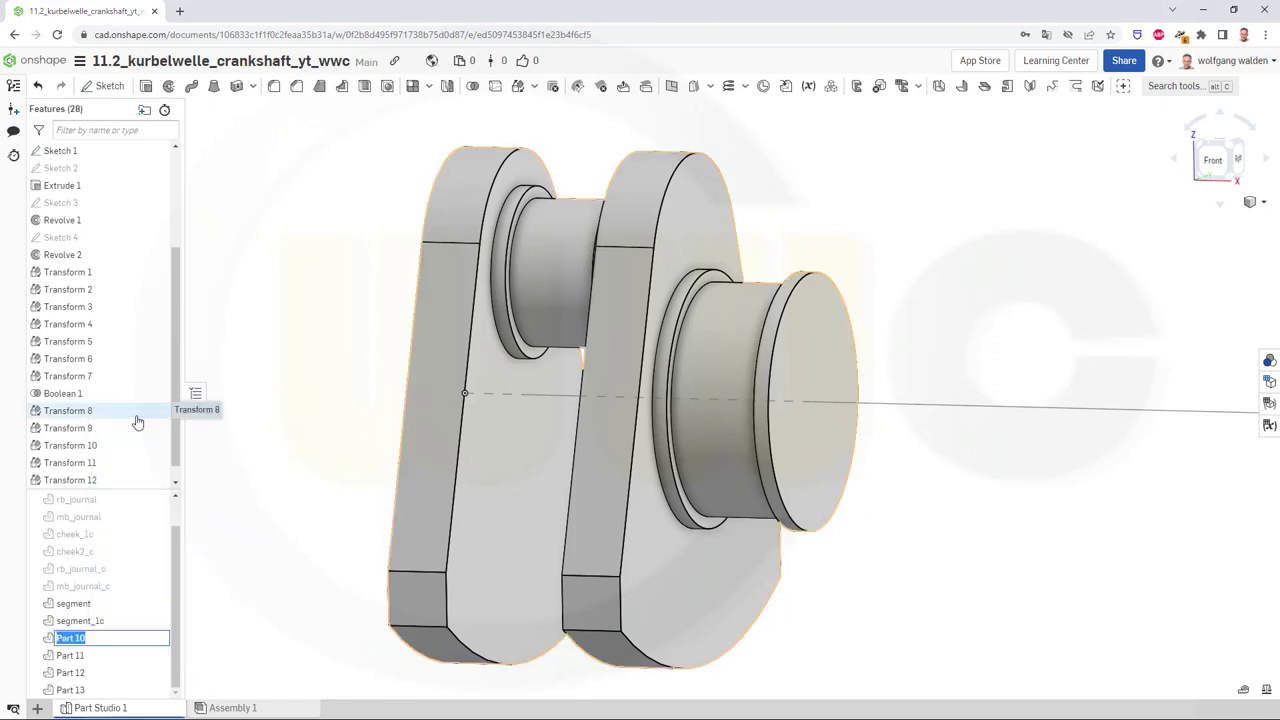
type("segment_2c")
key("Return")
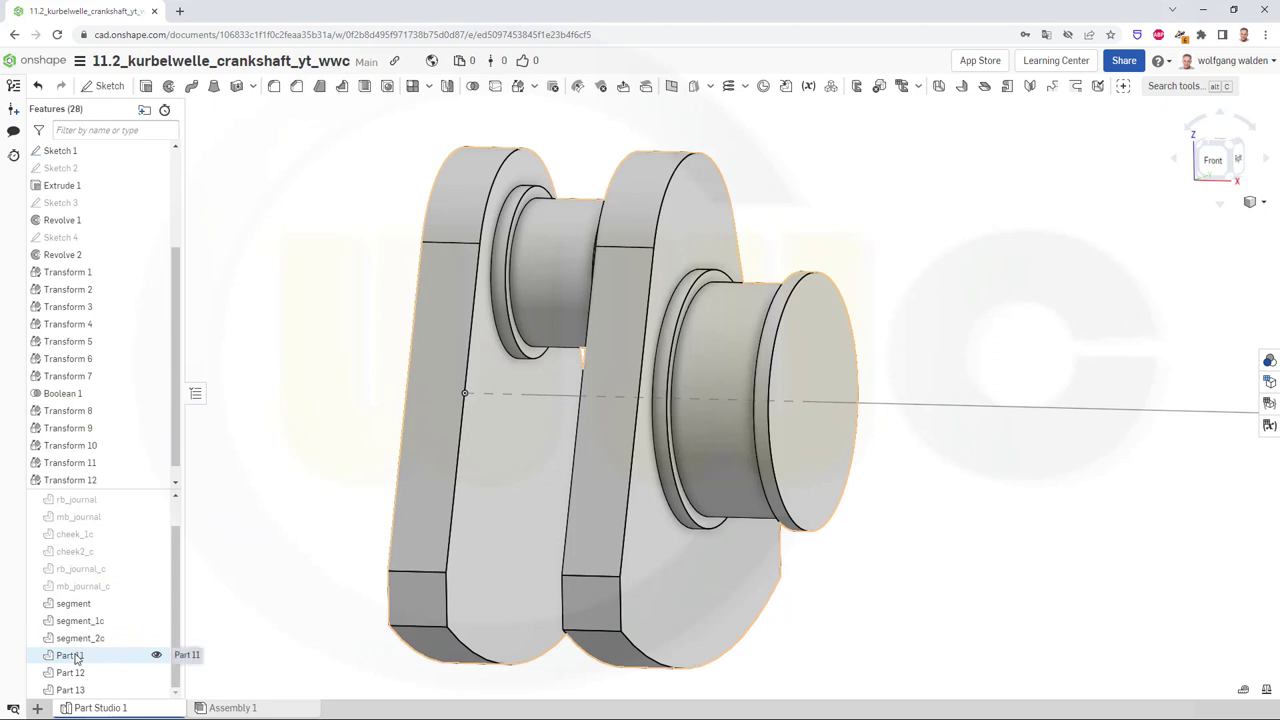
Rename Part 11 as segment_3c
right_click(76, 656)
left_click(135, 436)
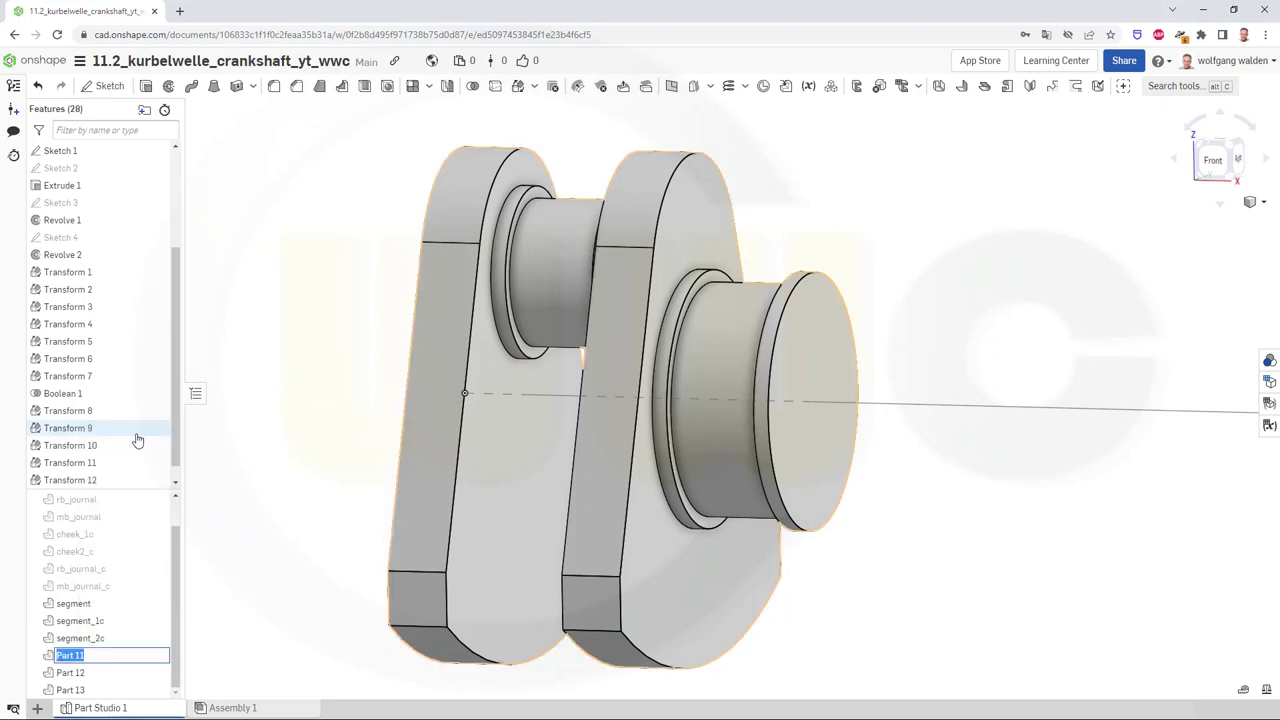
type("segm")
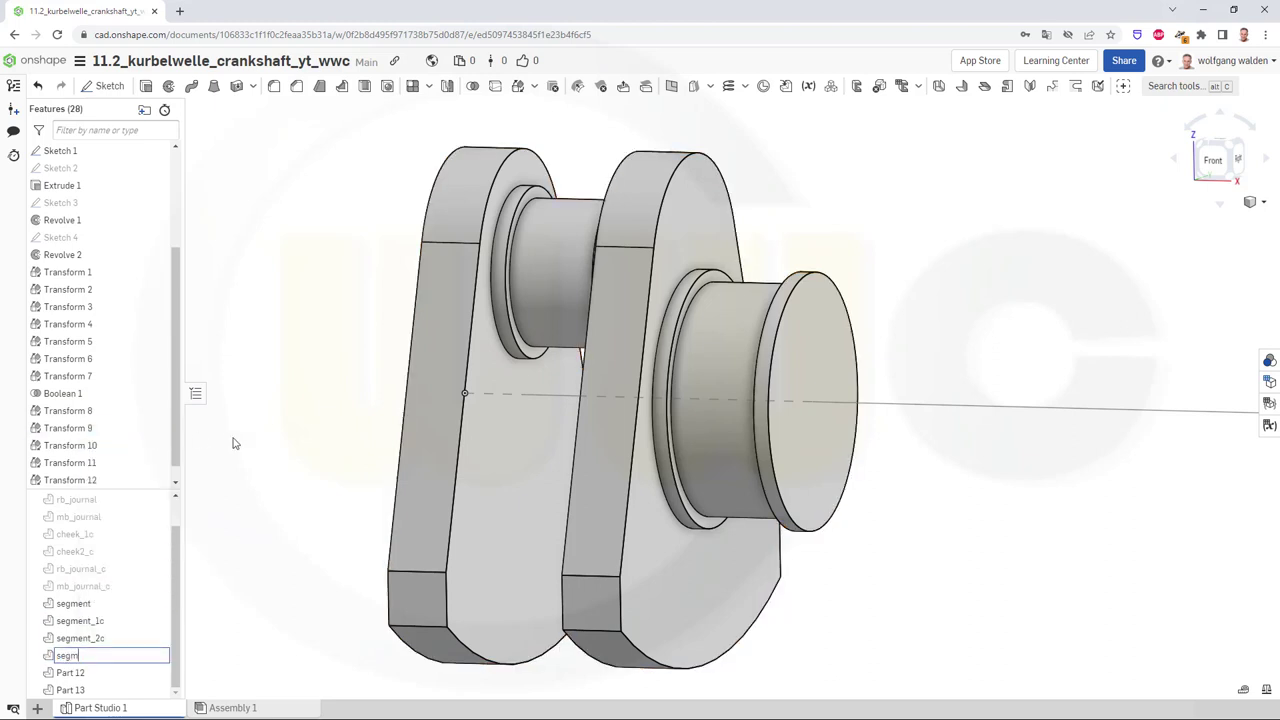
type("ent_3c")
key("Return")
Rename Part 12 as segment_4c
right_click(86, 672)
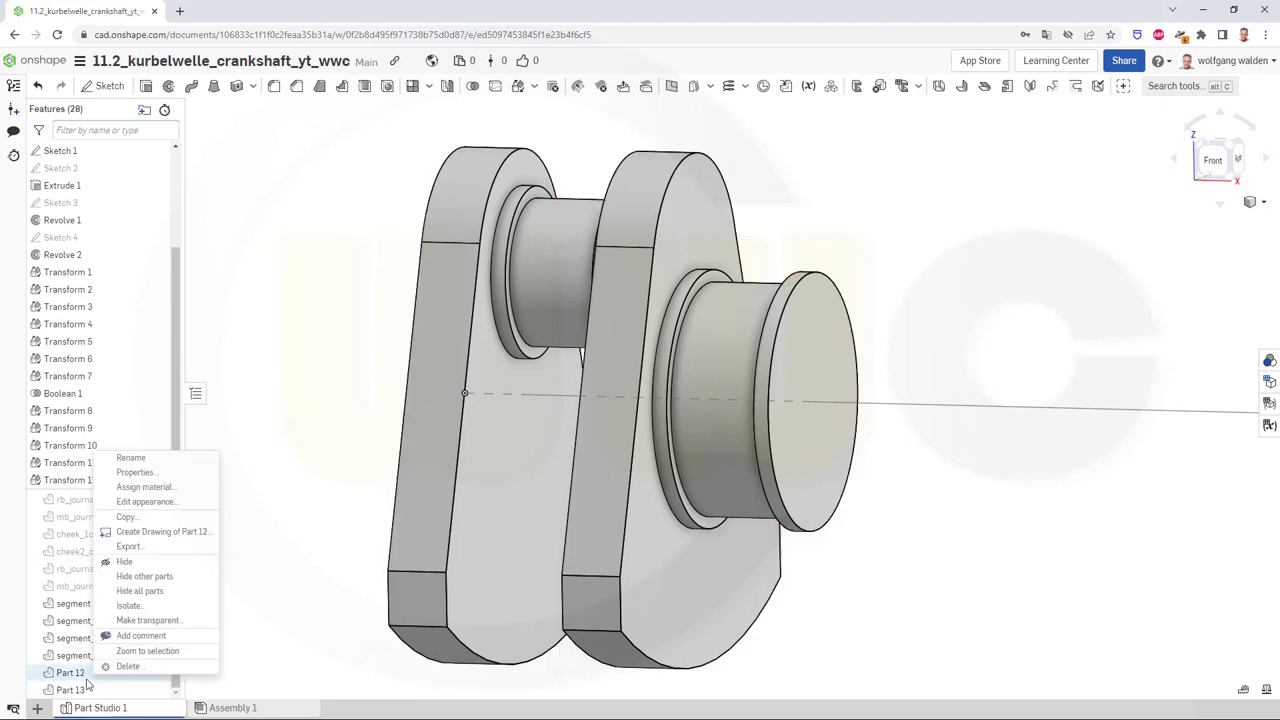
left_click(152, 458)
type("segment_4c")
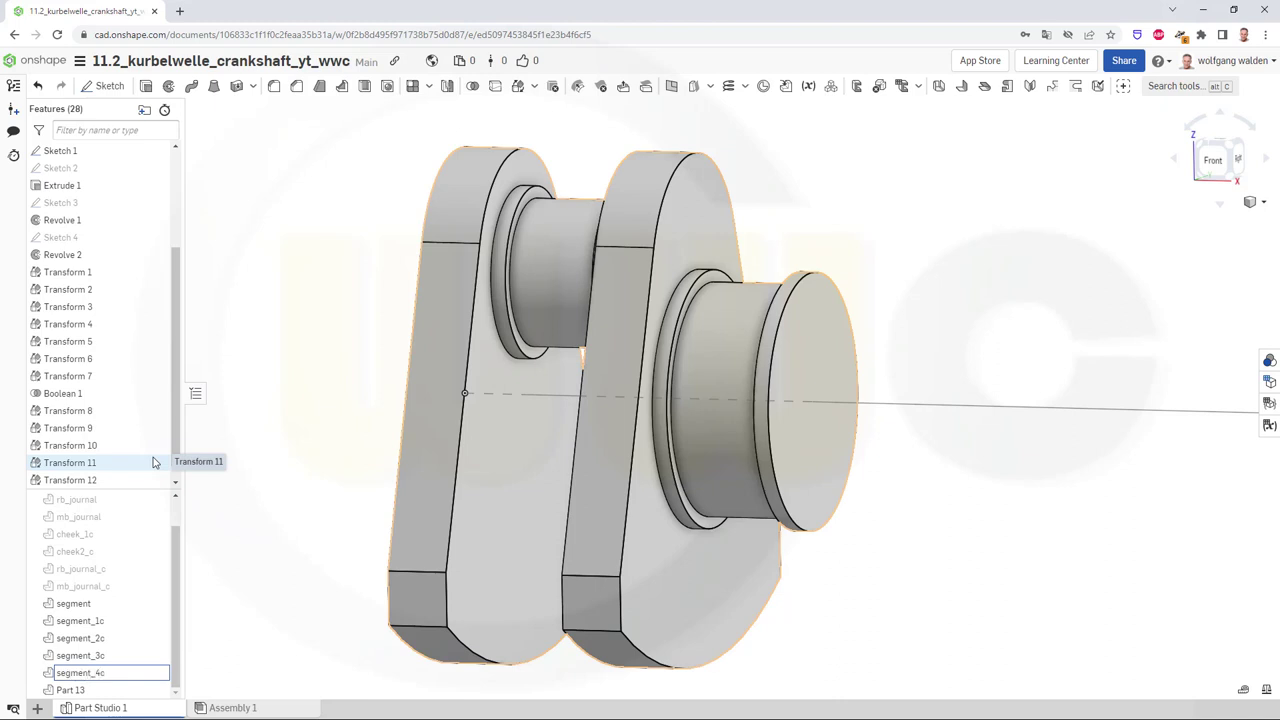
key("Return")
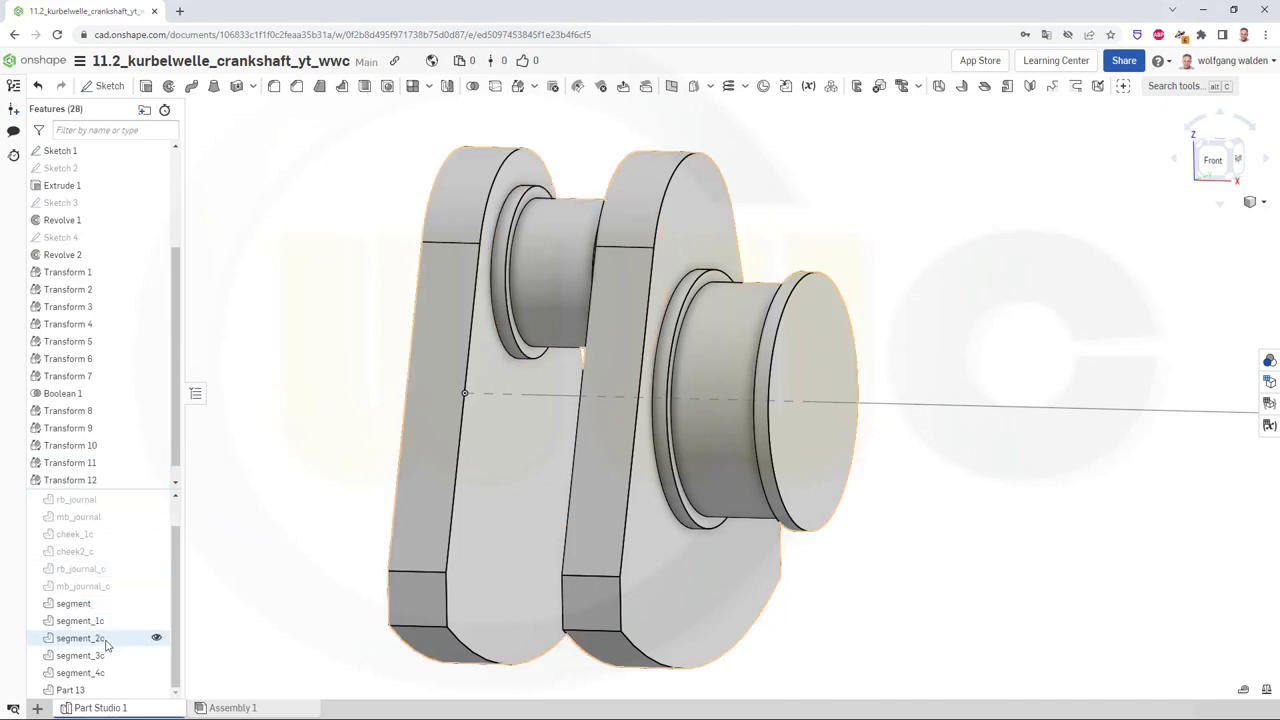
Rename Part 13 as segment_5c and hide the original segment part
right_click(80, 689)
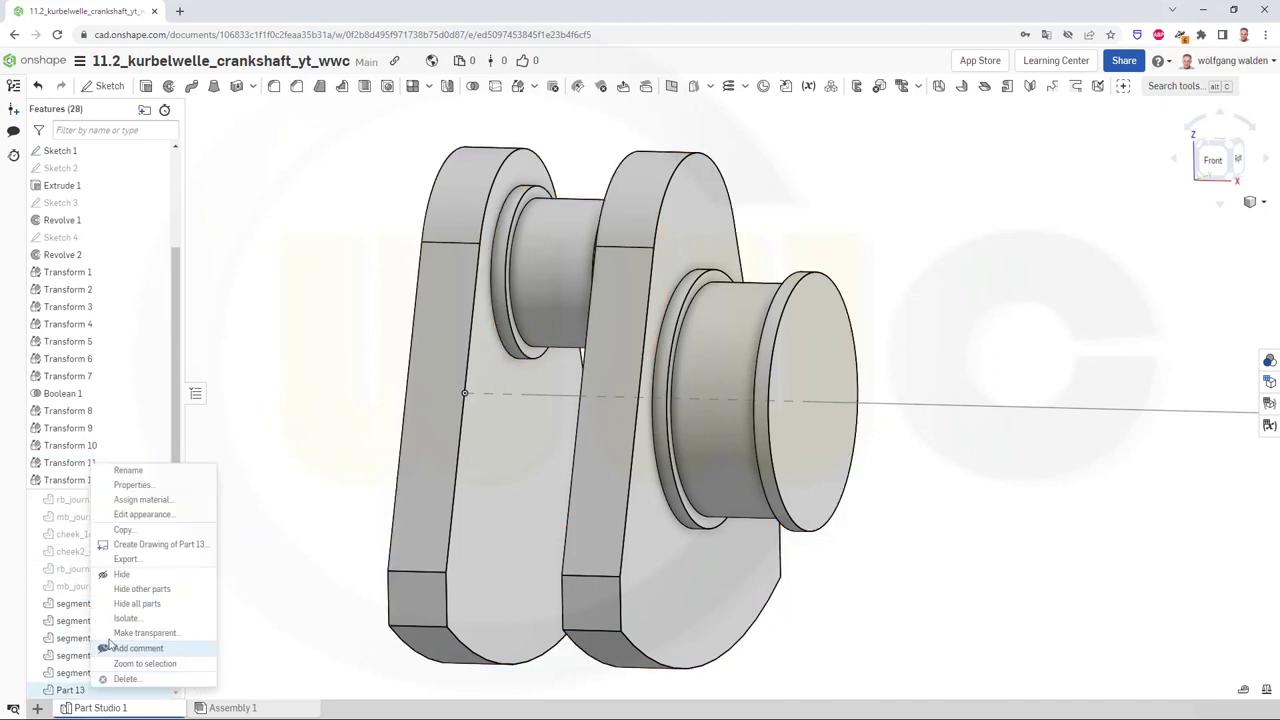
left_click(137, 471)
type("segment_")
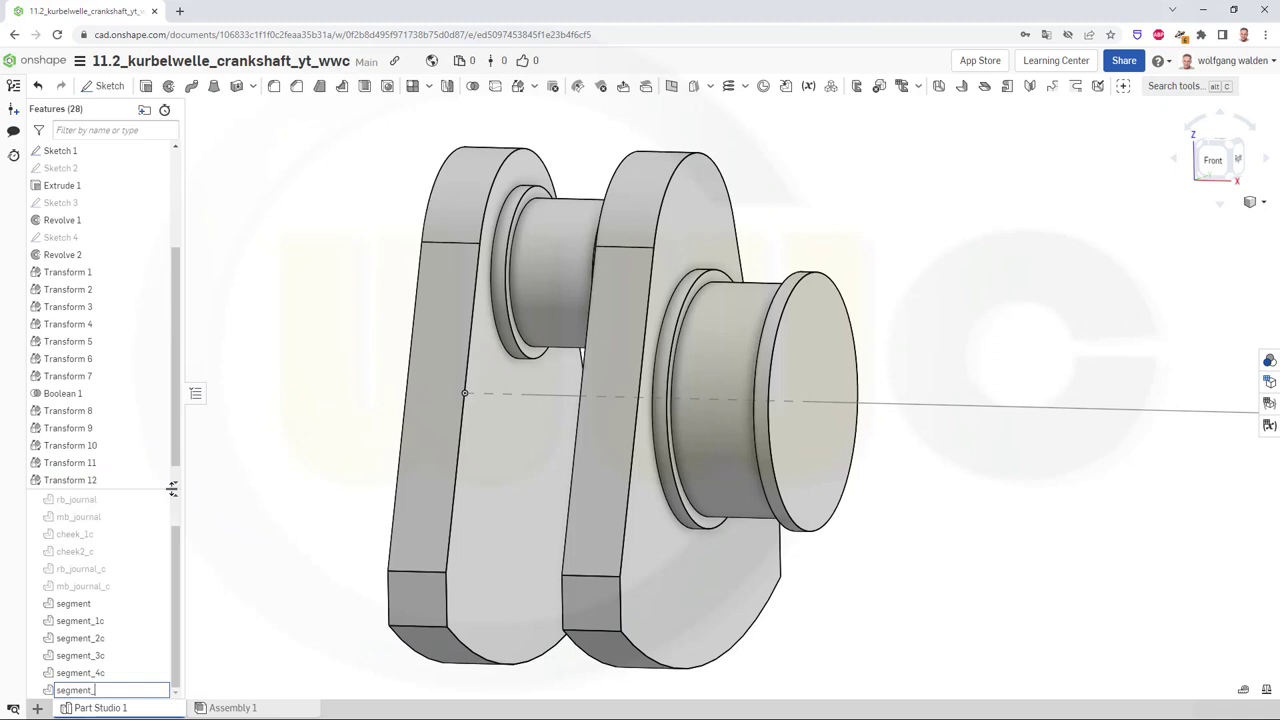
type("5c")
key("Return")
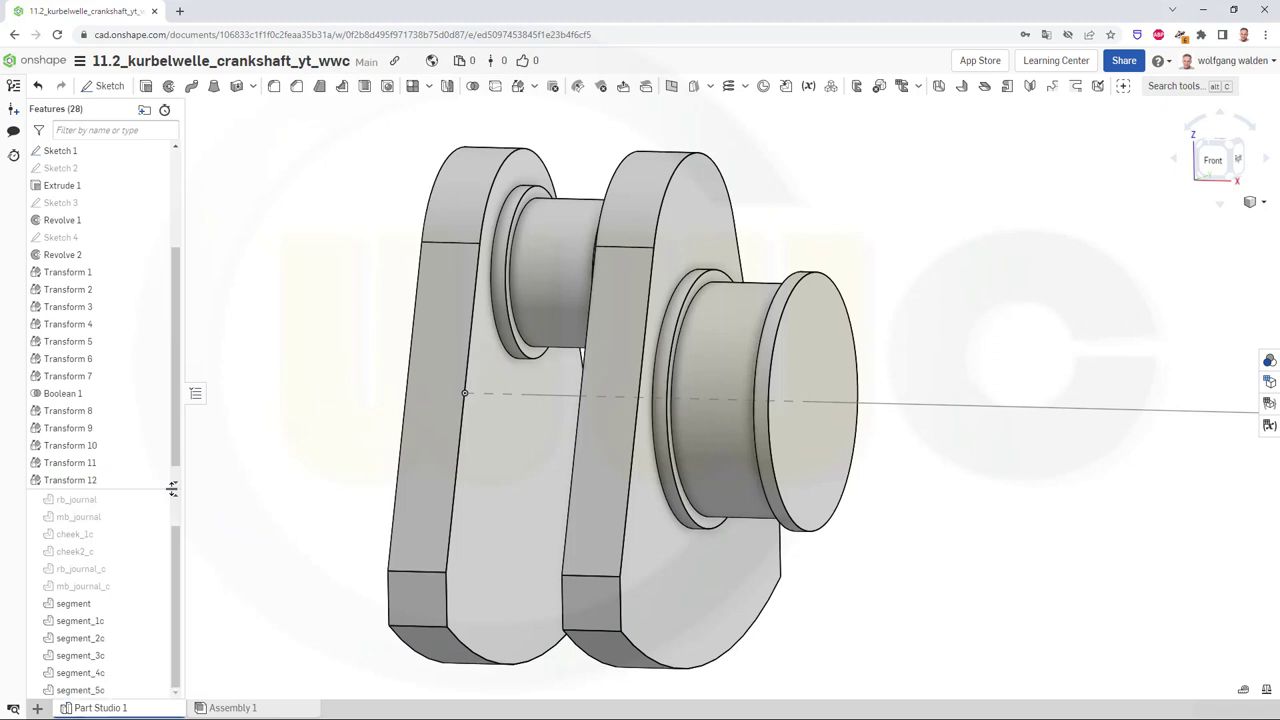
left_click(156, 603)
scroll(891, 653, "down", 3)
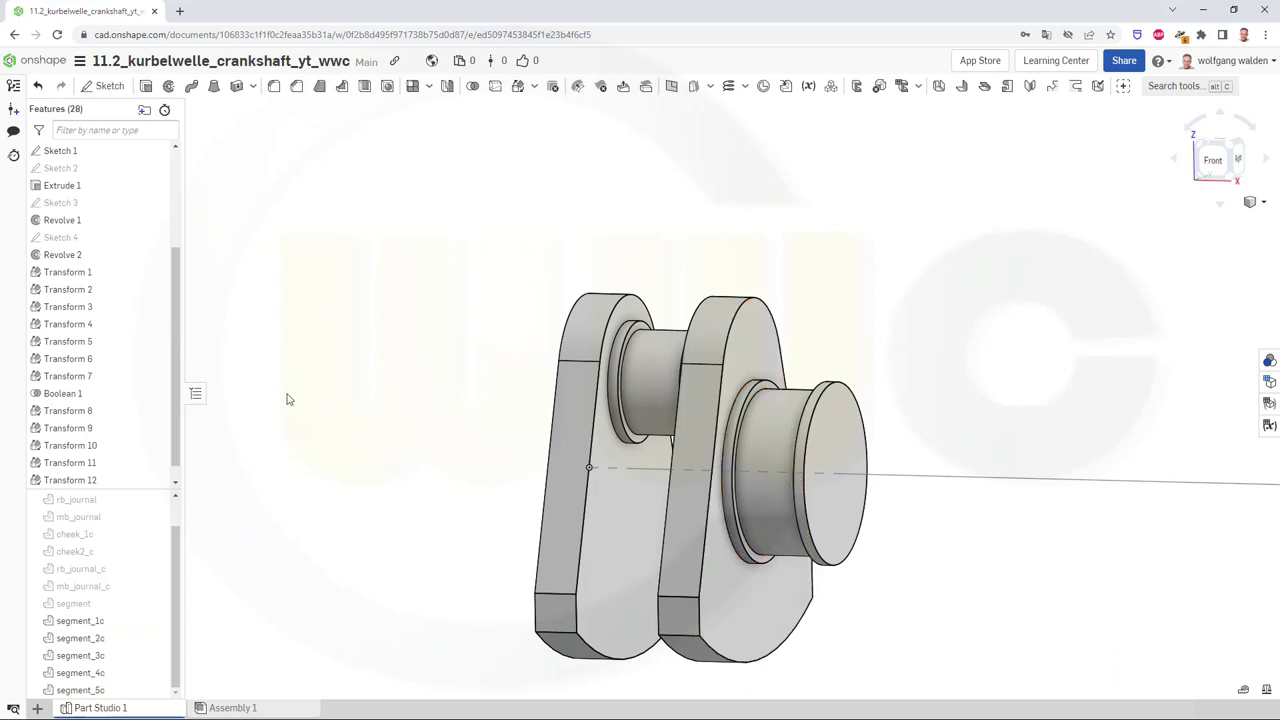
Move segment_2c along X by #segement_length with a Translate by XYZ transform
left_click(90, 621)
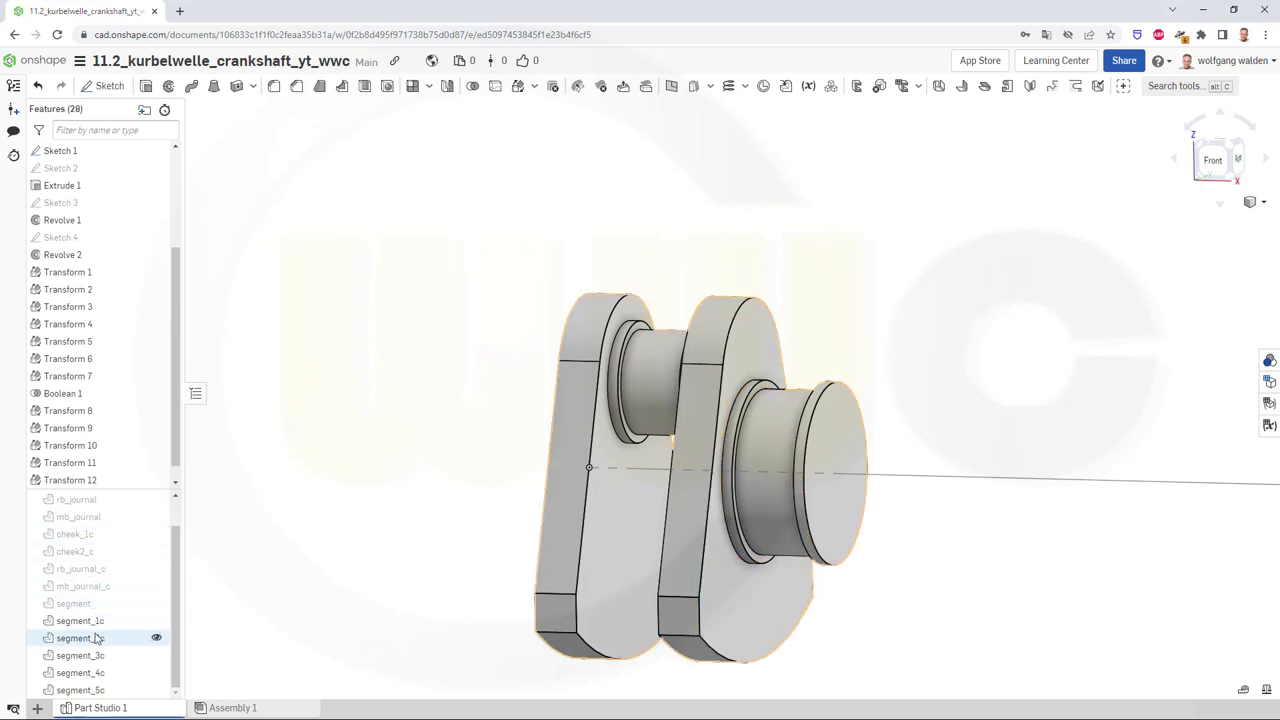
left_click(88, 638)
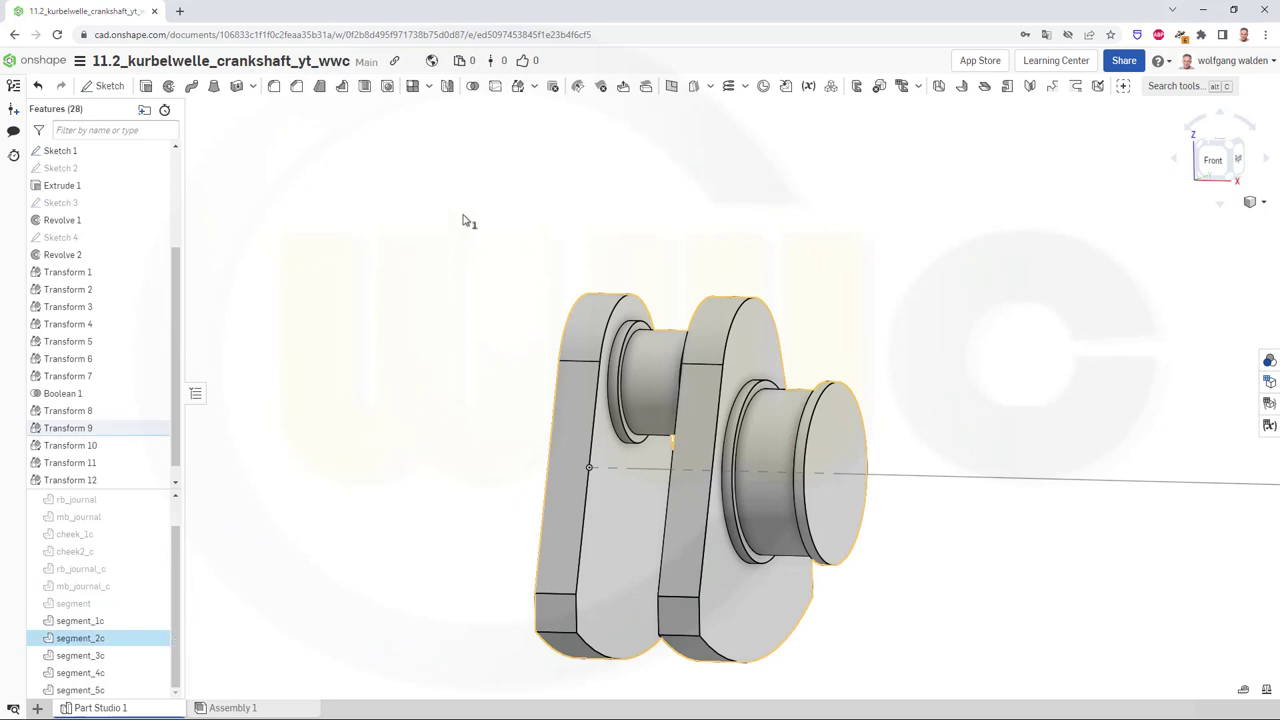
left_click(519, 87)
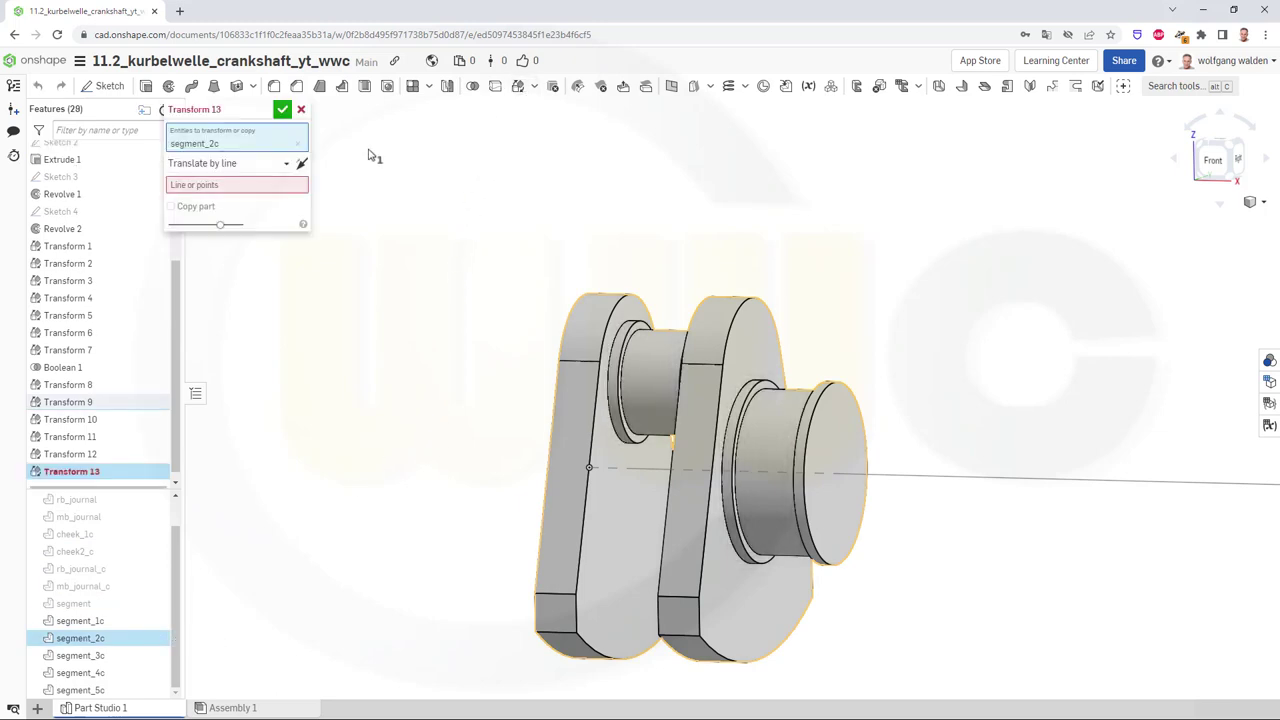
left_click(284, 166)
left_click(237, 214)
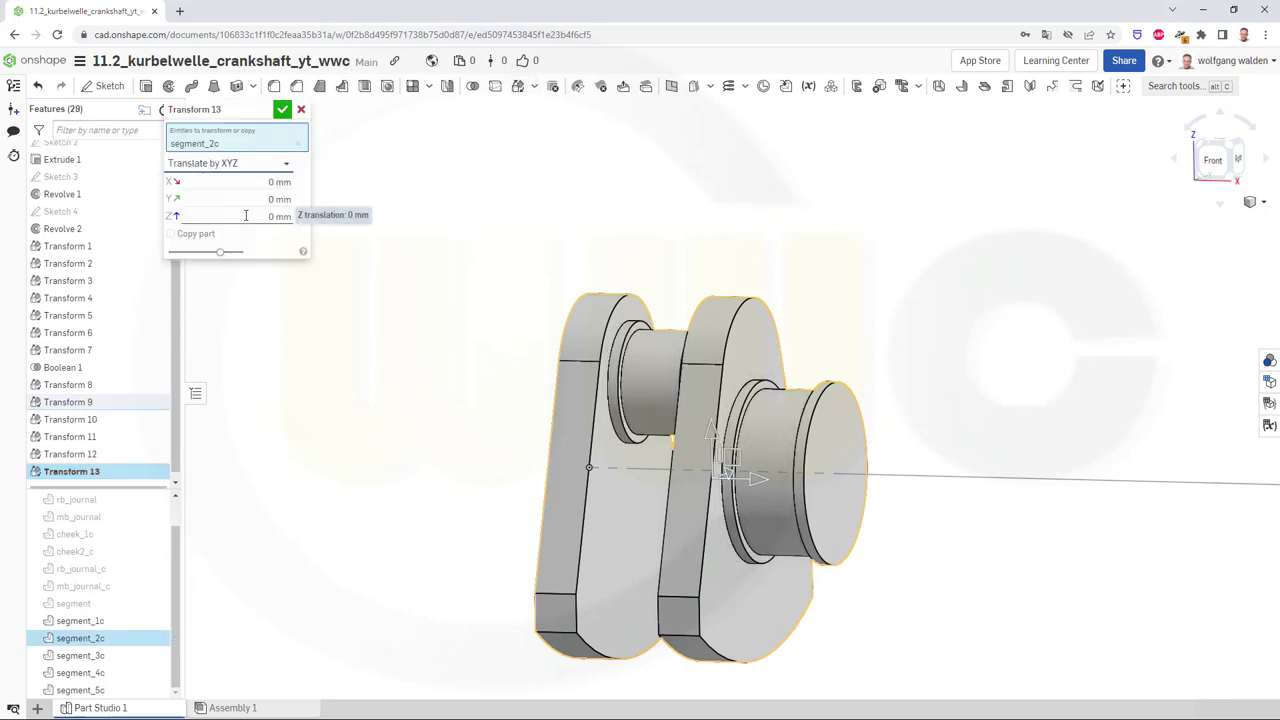
left_click(204, 179)
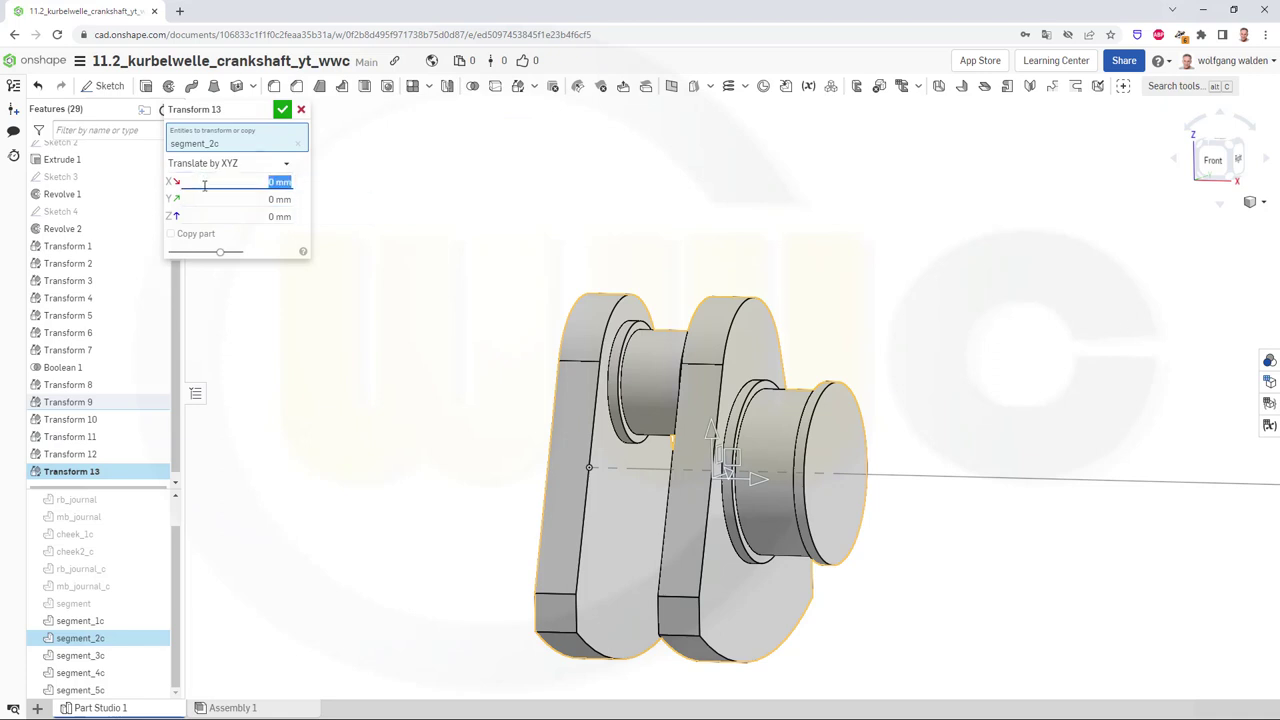
type("s")
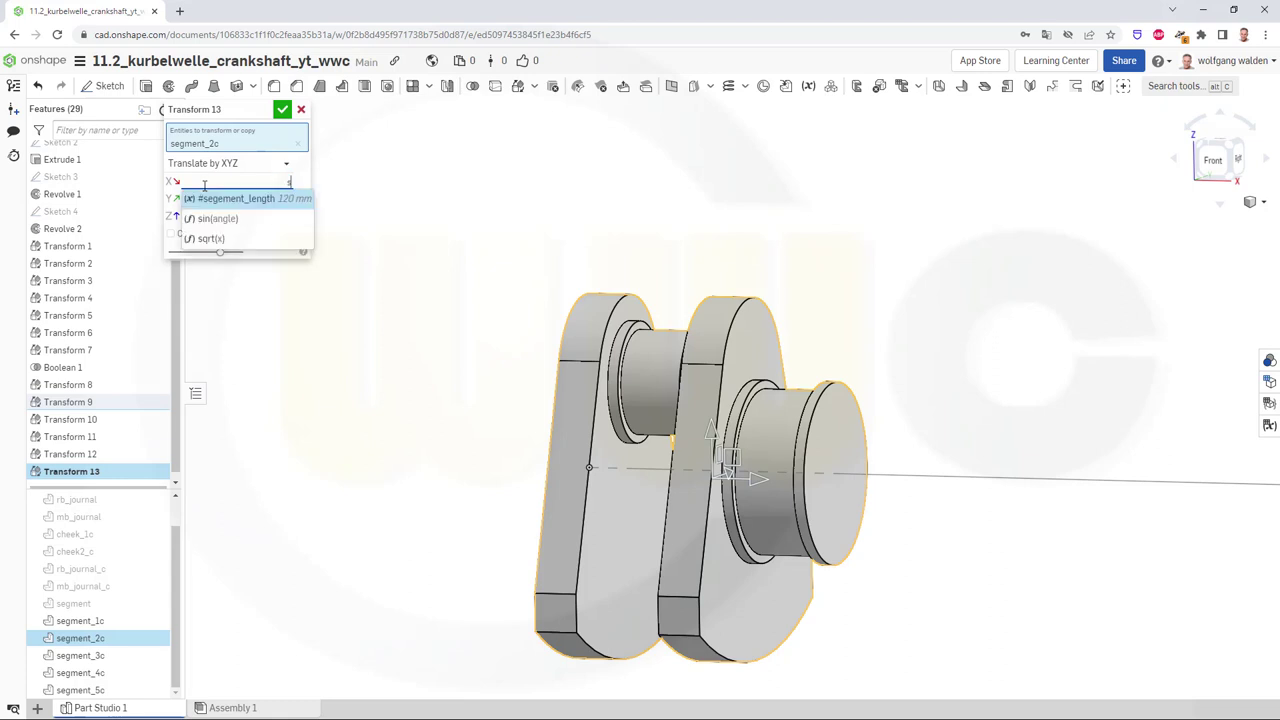
left_click(203, 198)
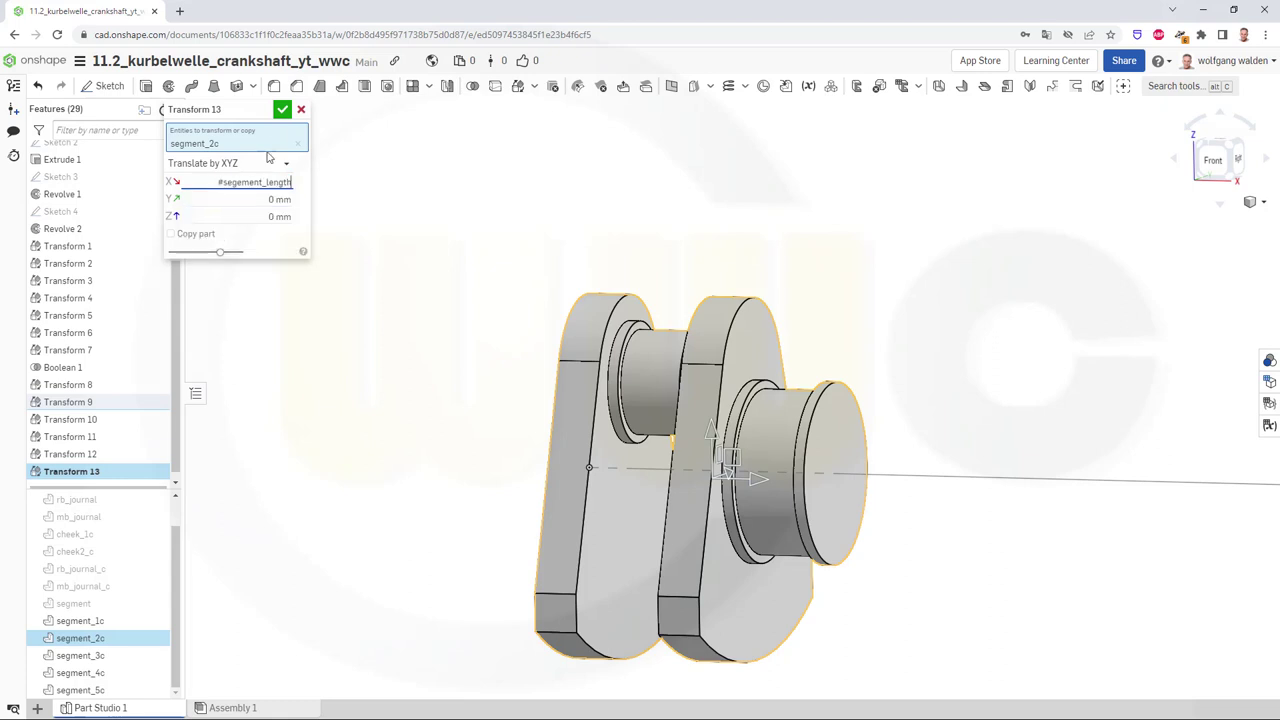
key("Return")
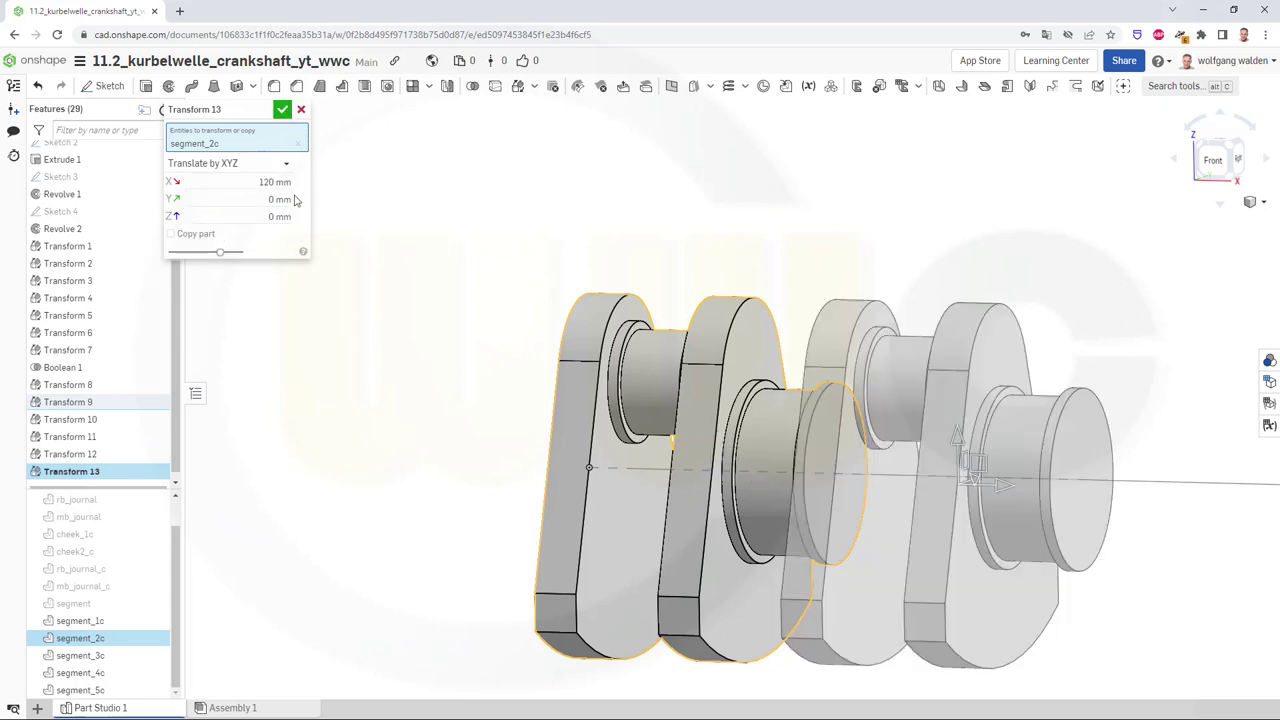
left_click(283, 112)
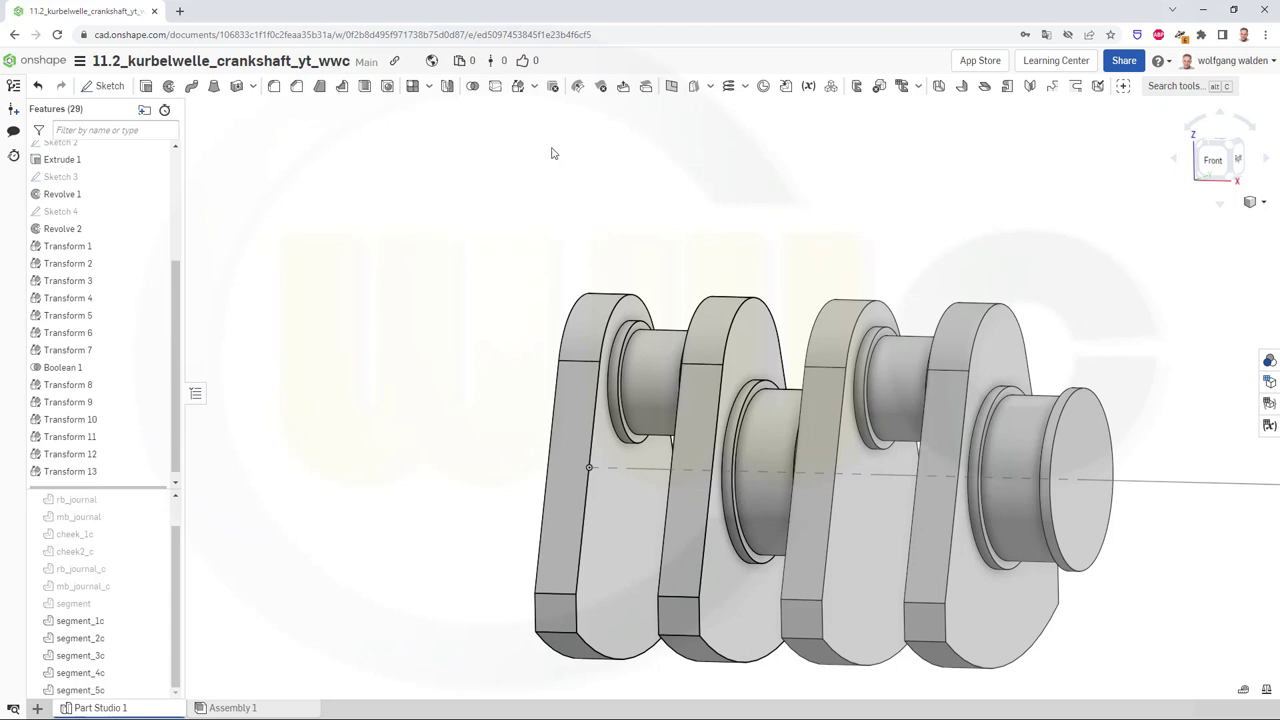
Move segment_3c along X by 2*#segement_length with a Translate by XYZ transform
left_click(534, 86)
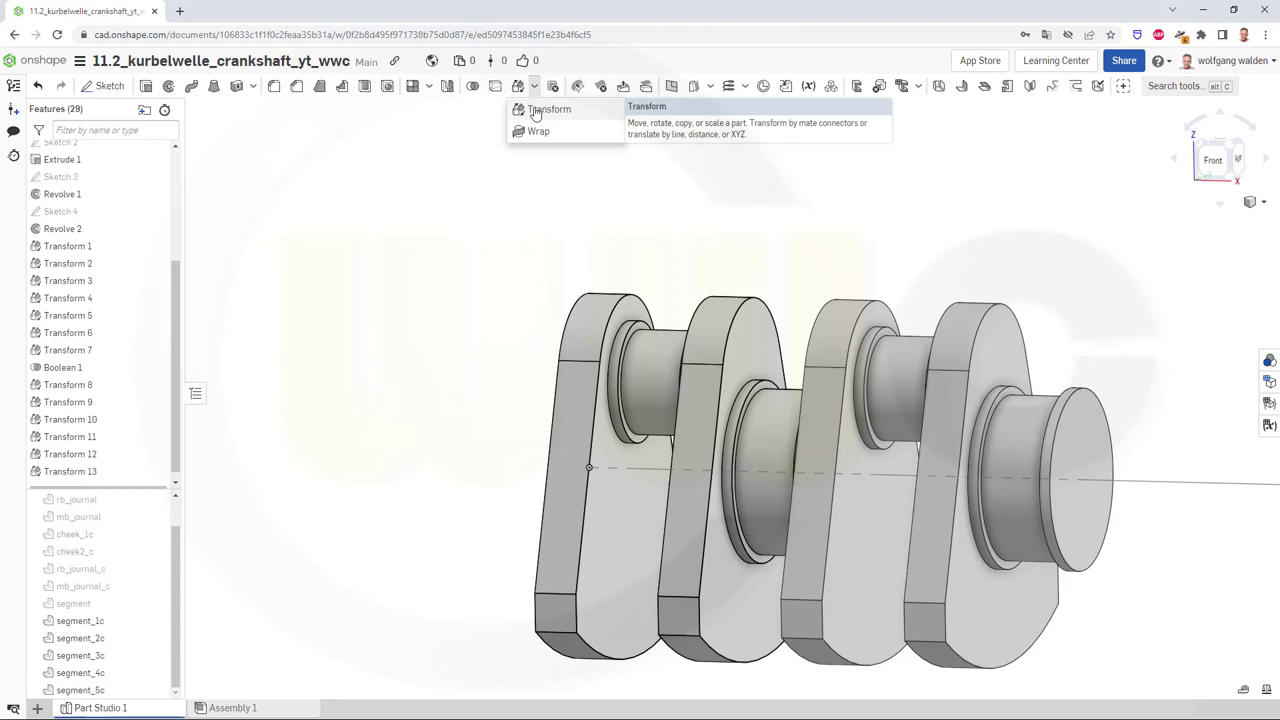
left_click(535, 112)
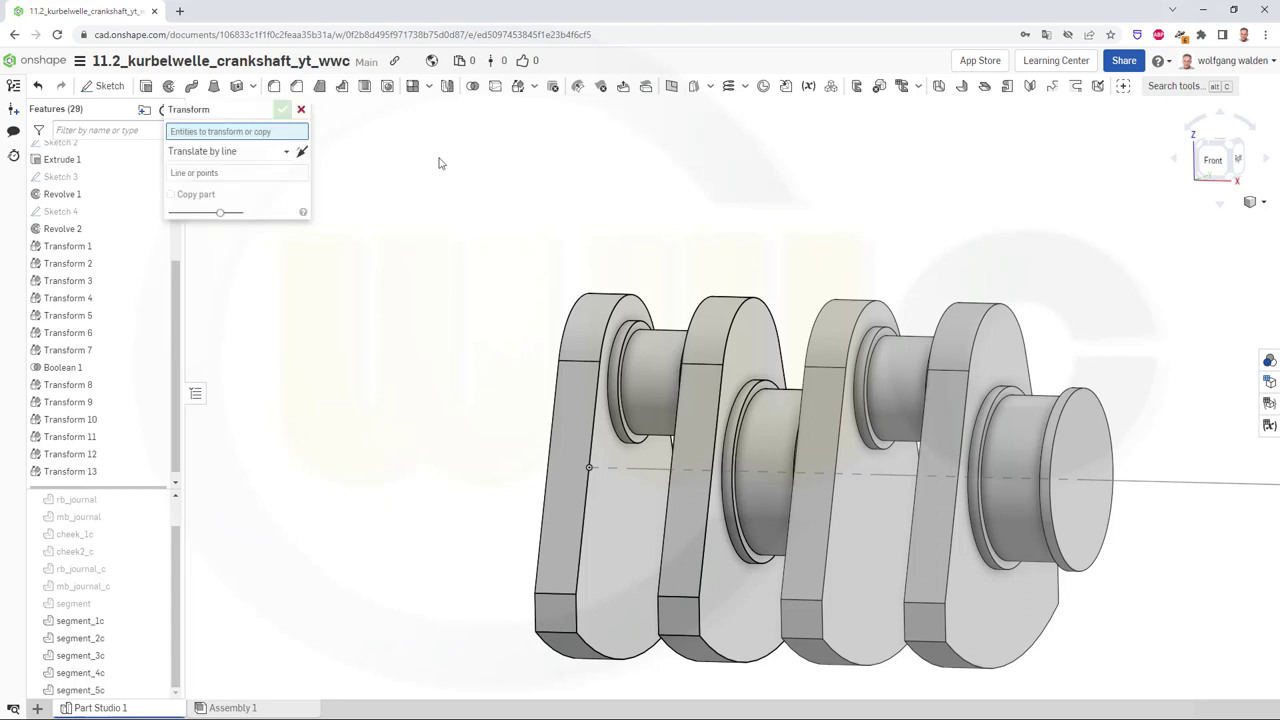
left_click(93, 656)
left_click(286, 166)
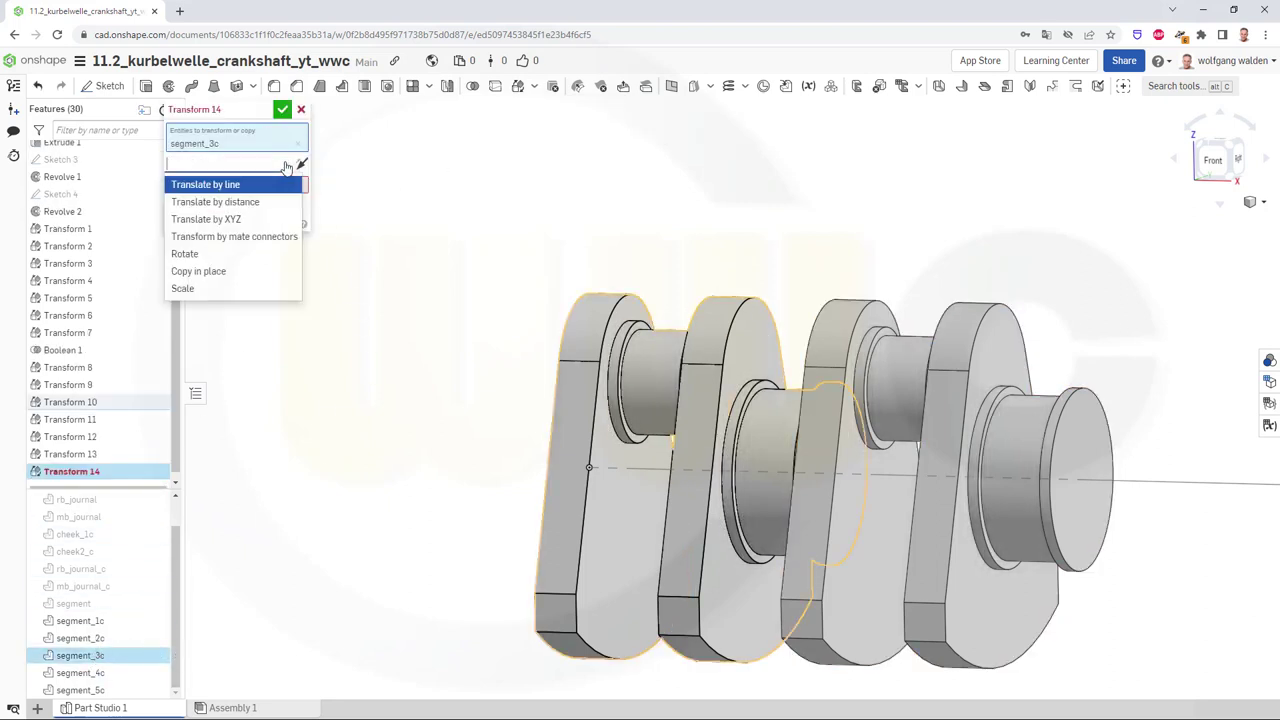
left_click(218, 219)
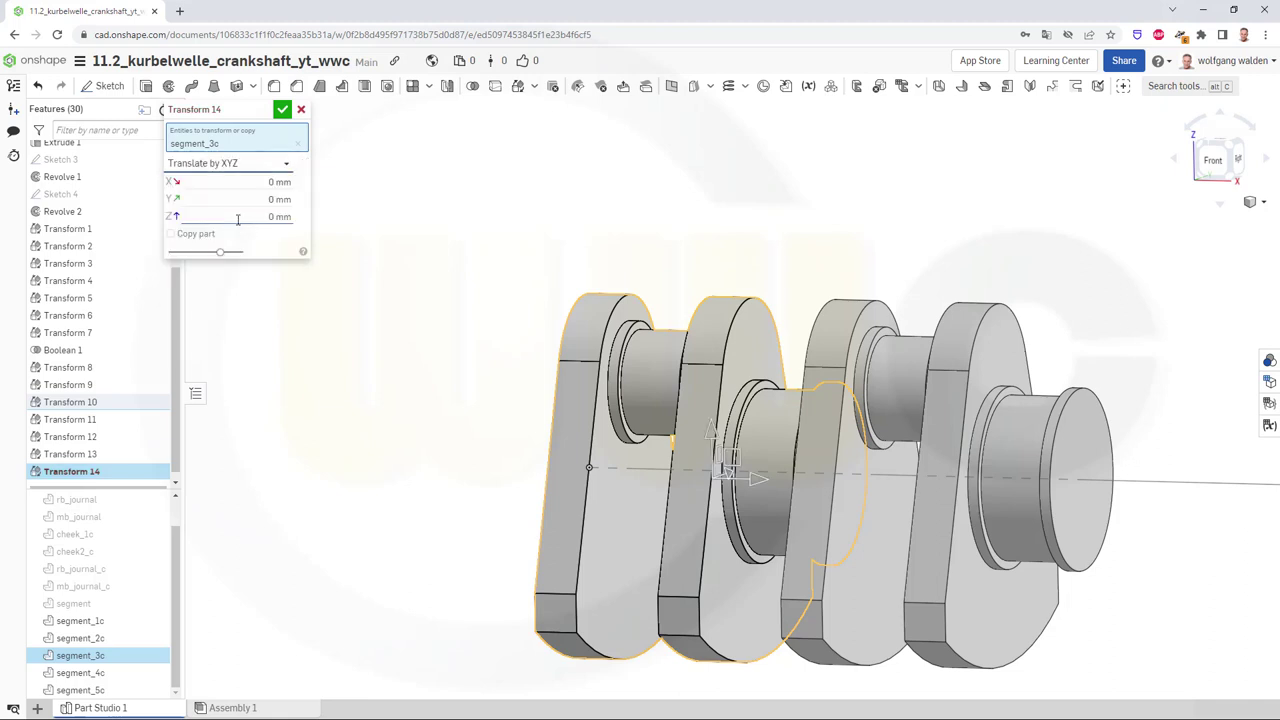
left_click(212, 180)
type("2")
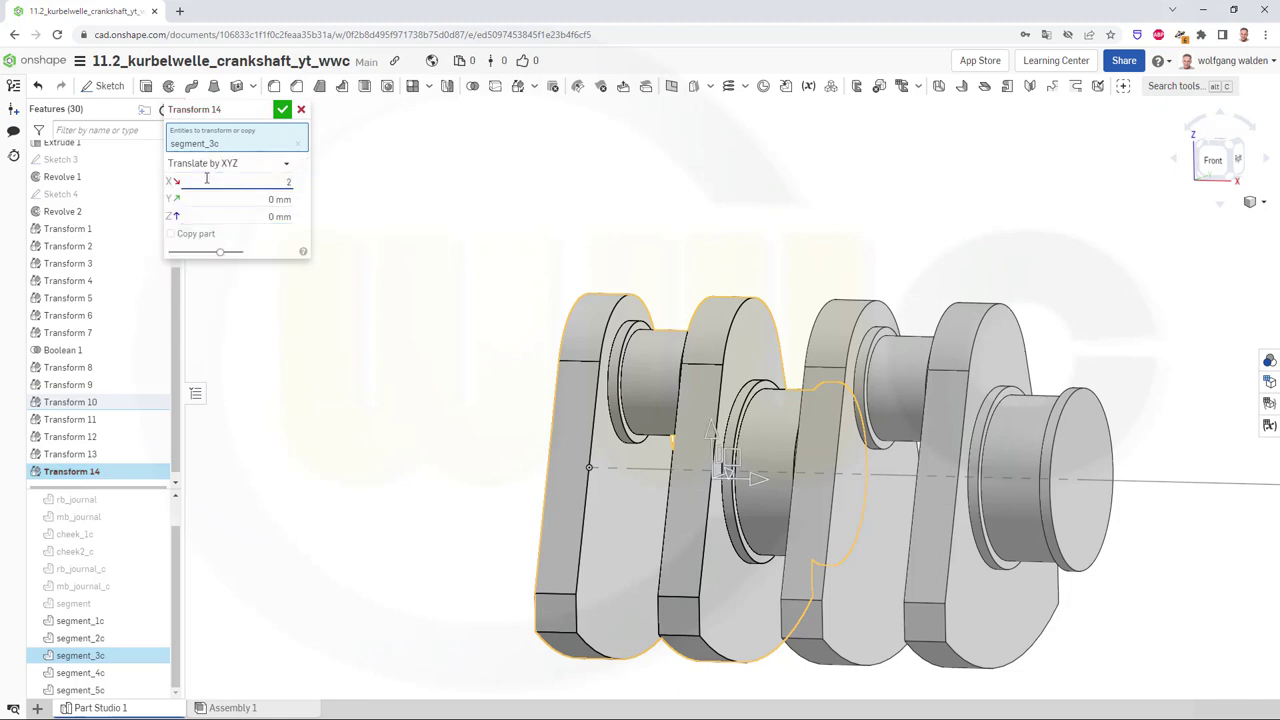
type("*s")
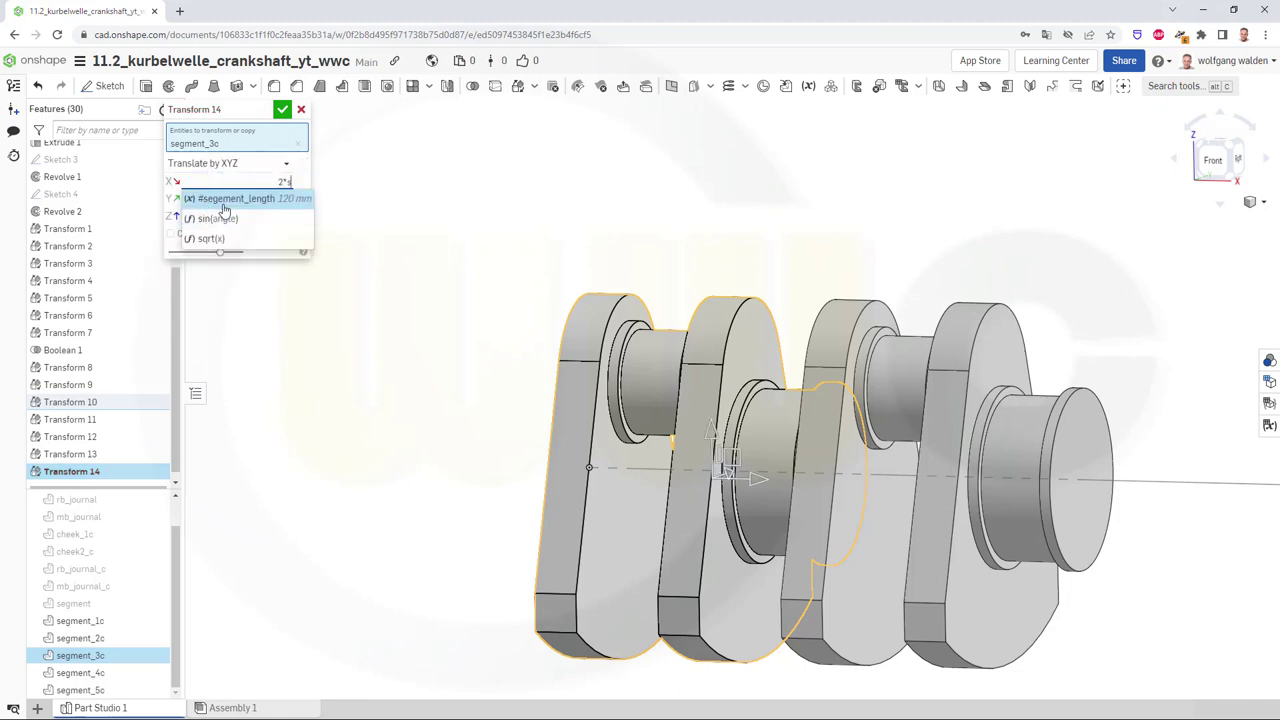
left_click(228, 200)
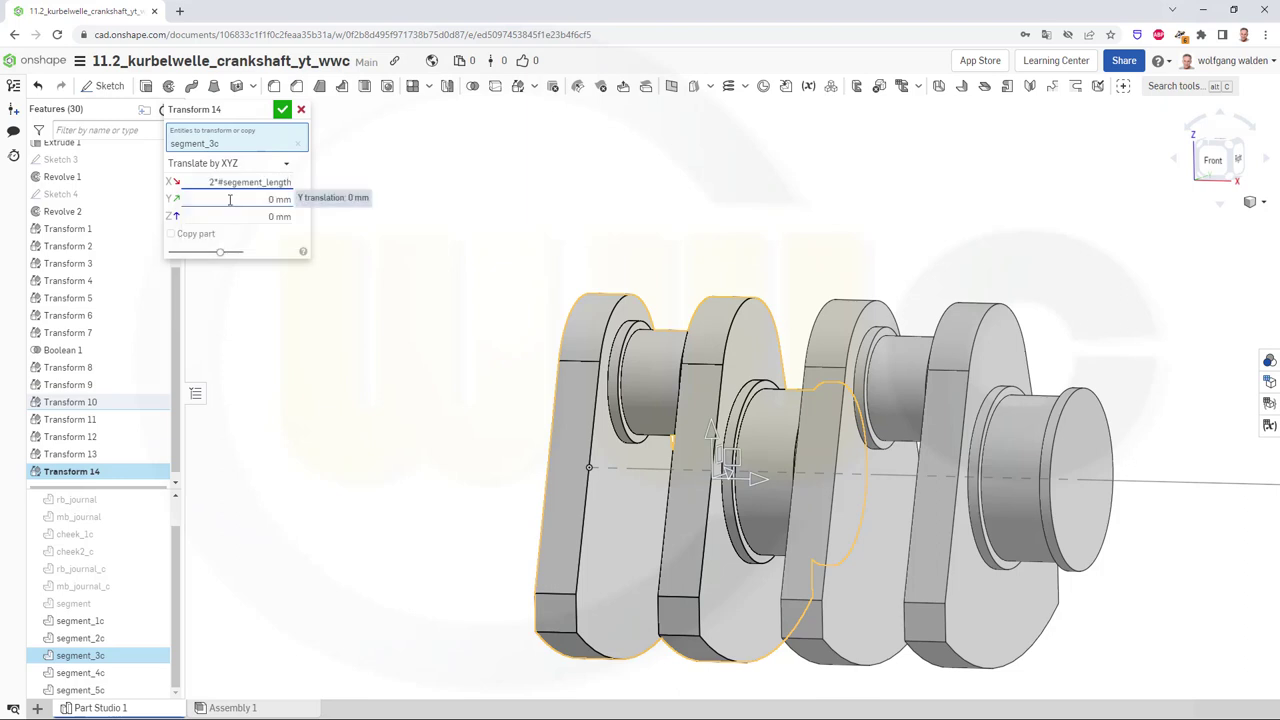
left_click(240, 197)
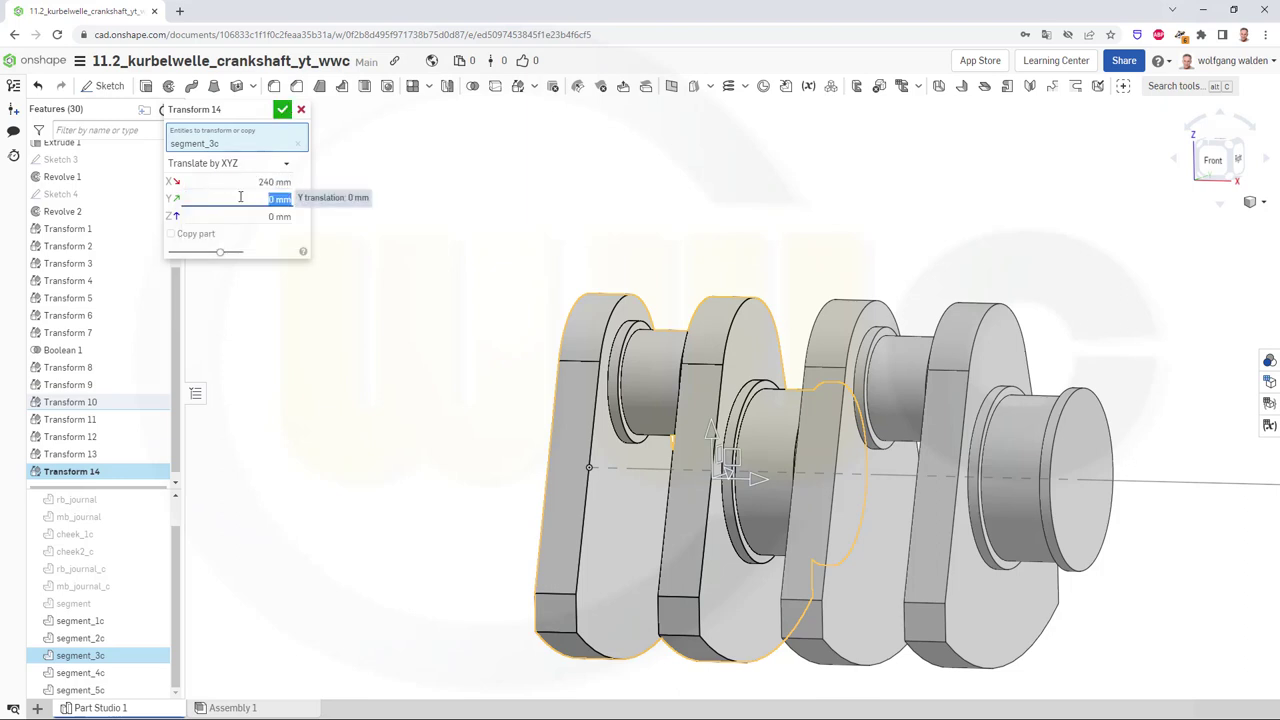
left_click(283, 112)
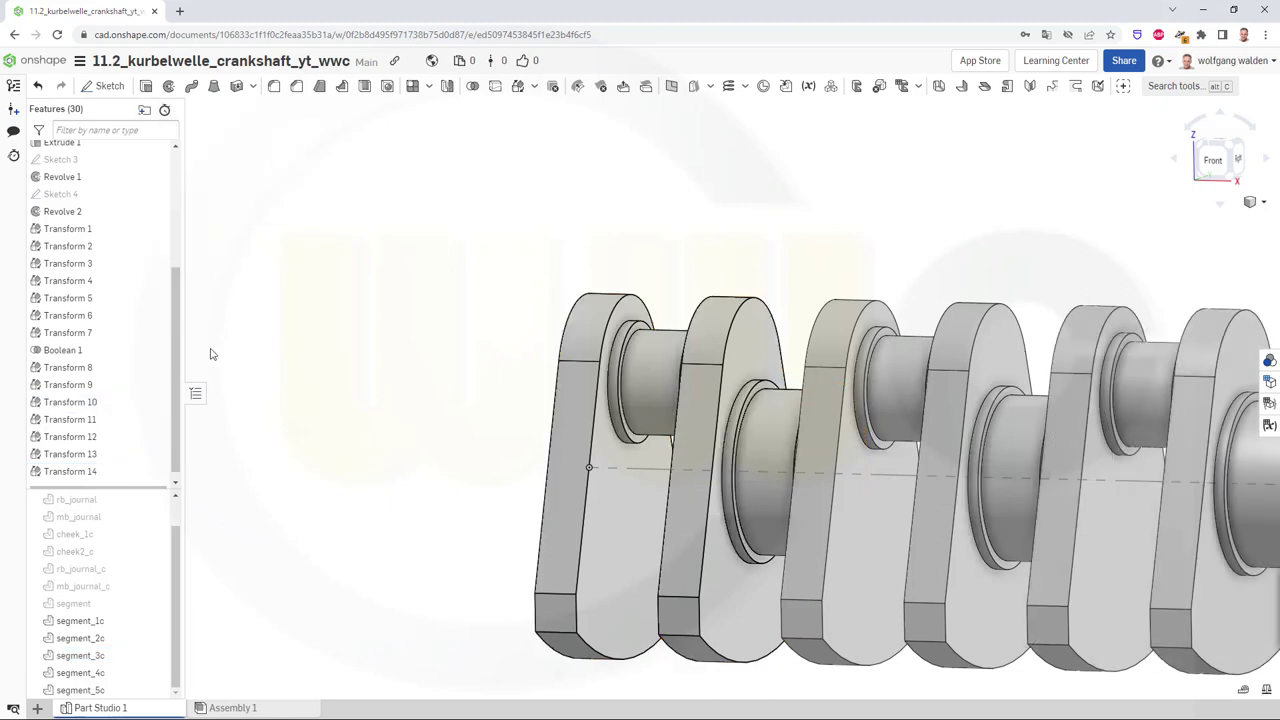
Move segment_4c along X by 3*#segement_length with a Translate by XYZ transform
scroll(212, 380, "down", 4)
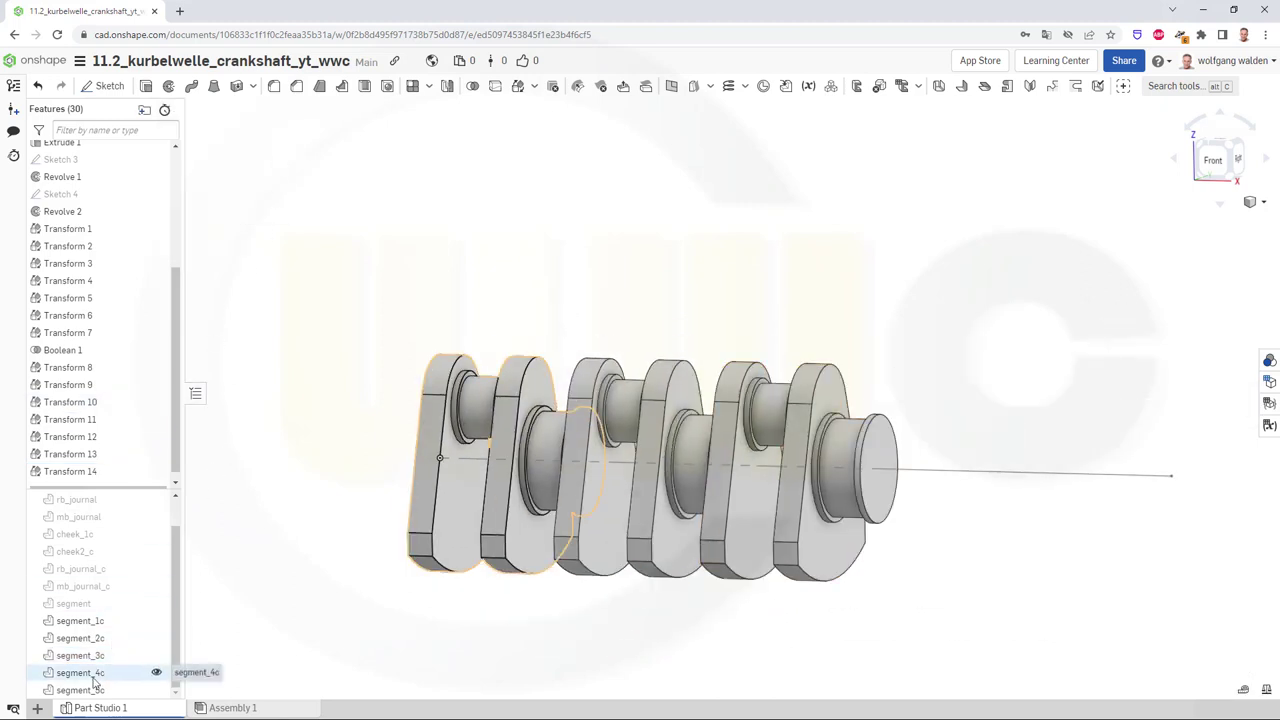
left_click(92, 676)
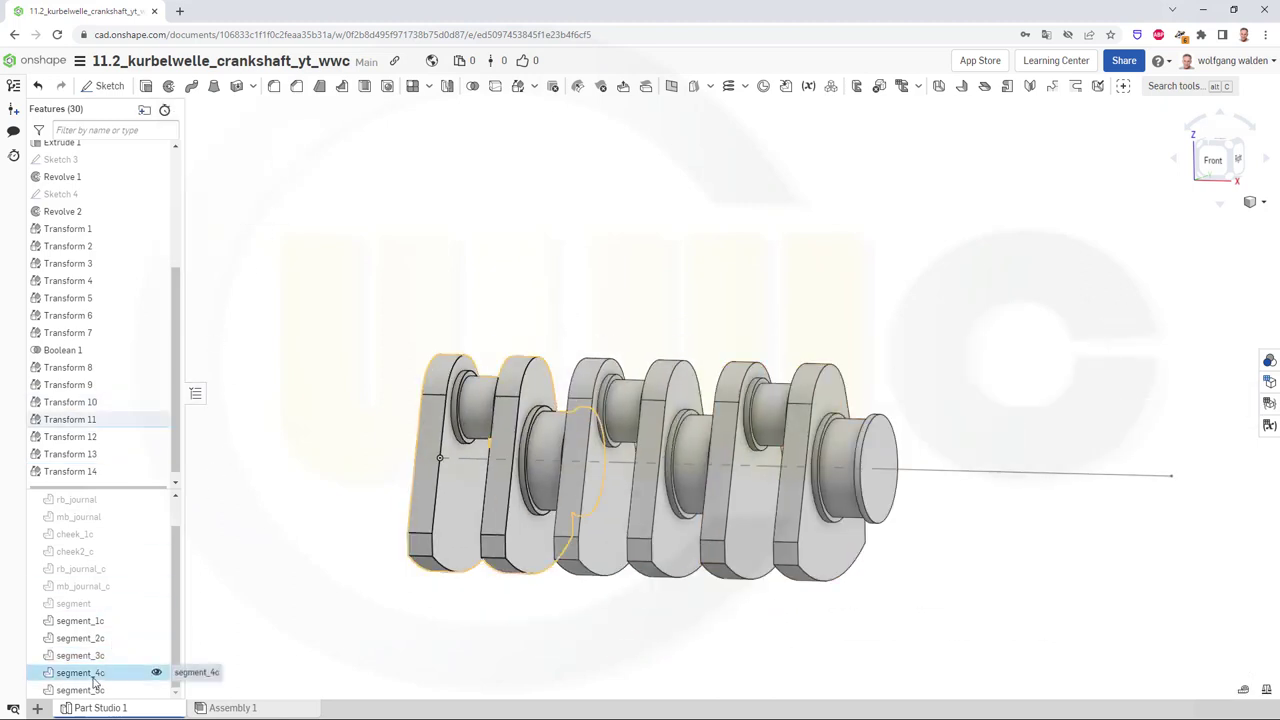
left_click(516, 89)
left_click(284, 165)
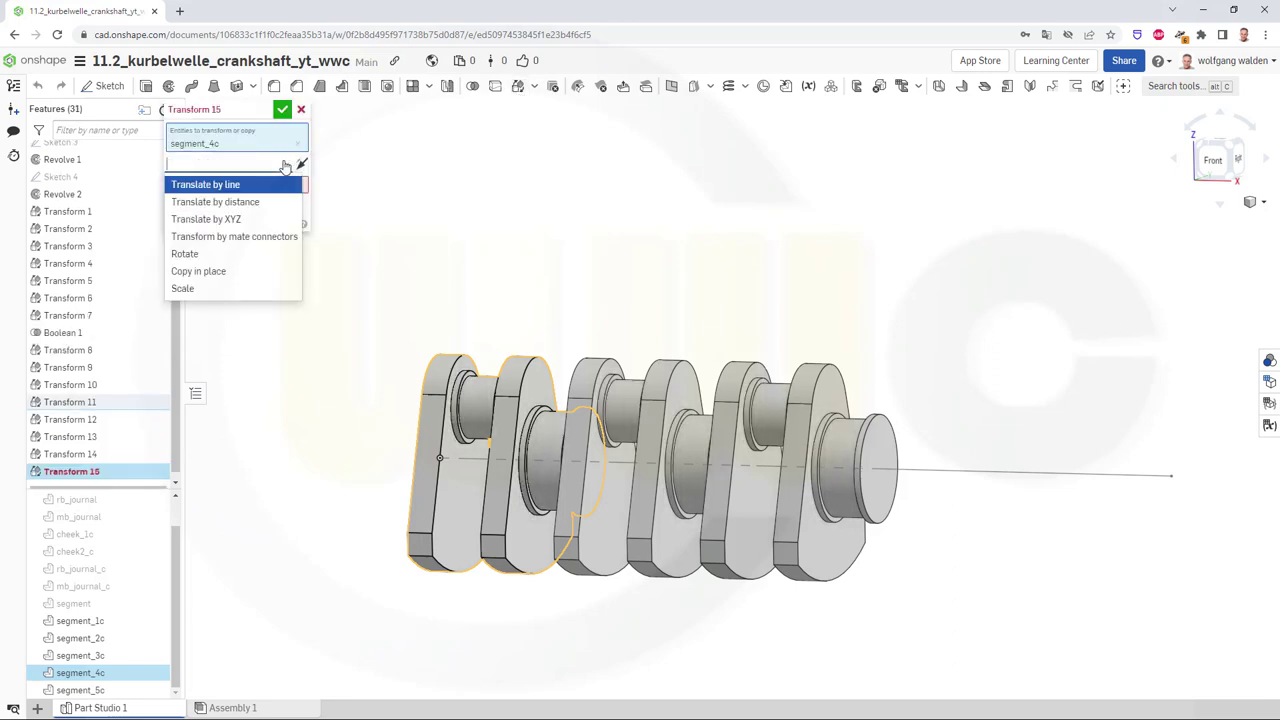
left_click(228, 217)
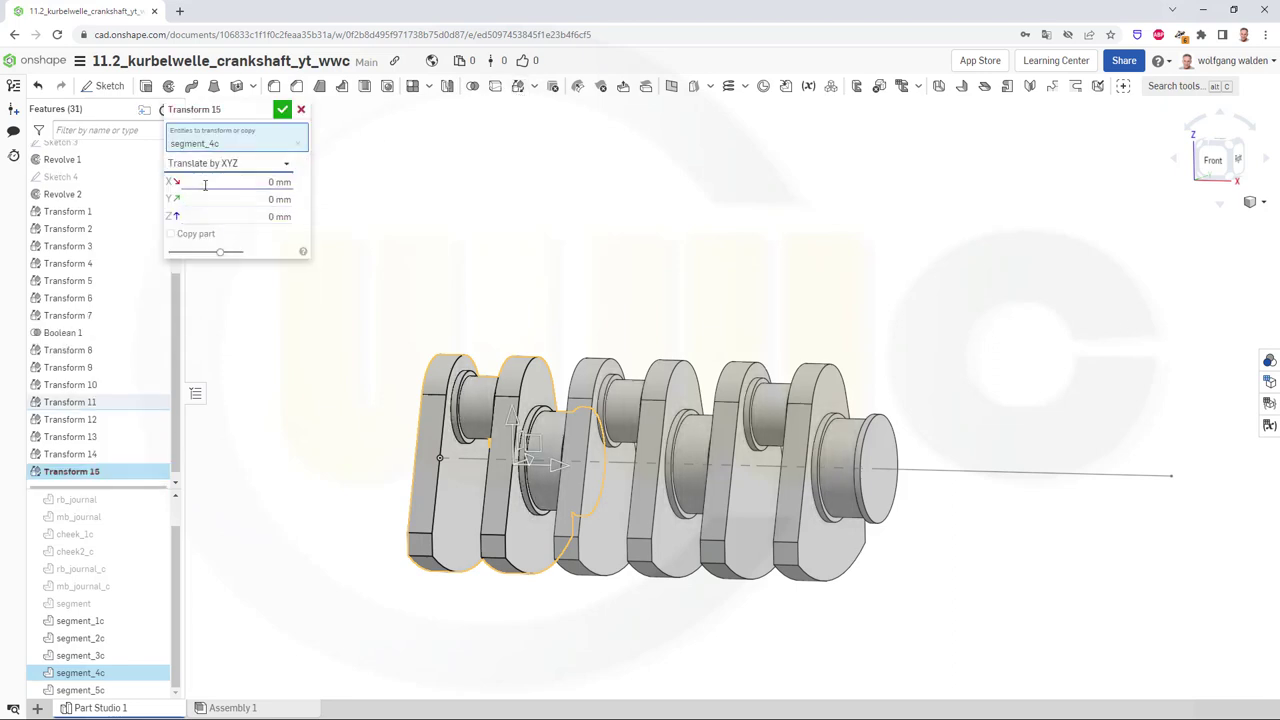
left_click(202, 182)
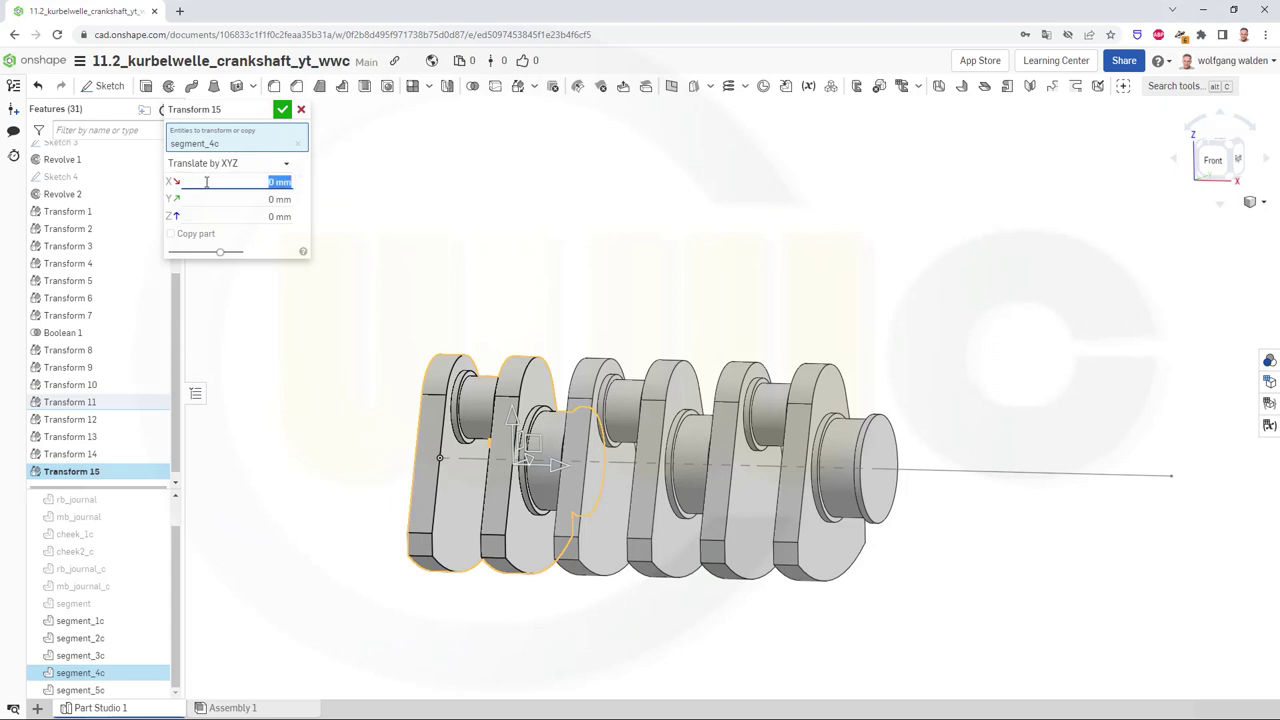
type("3*s")
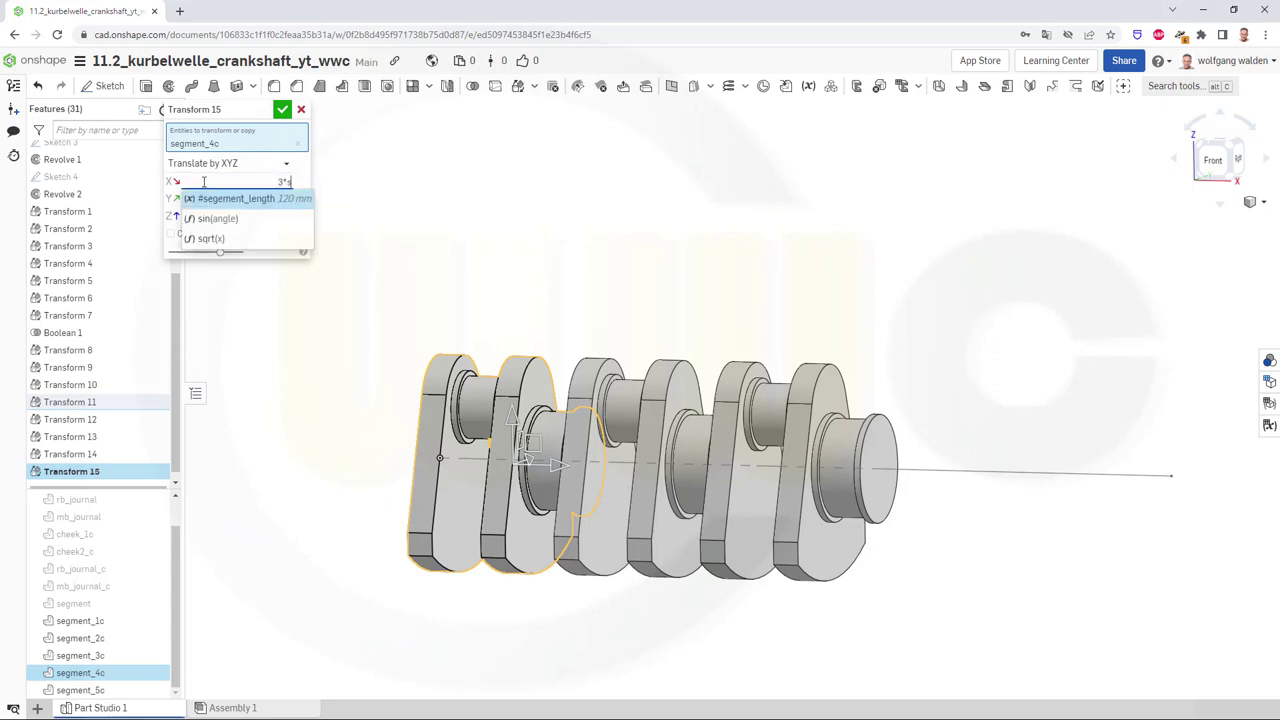
left_click(230, 199)
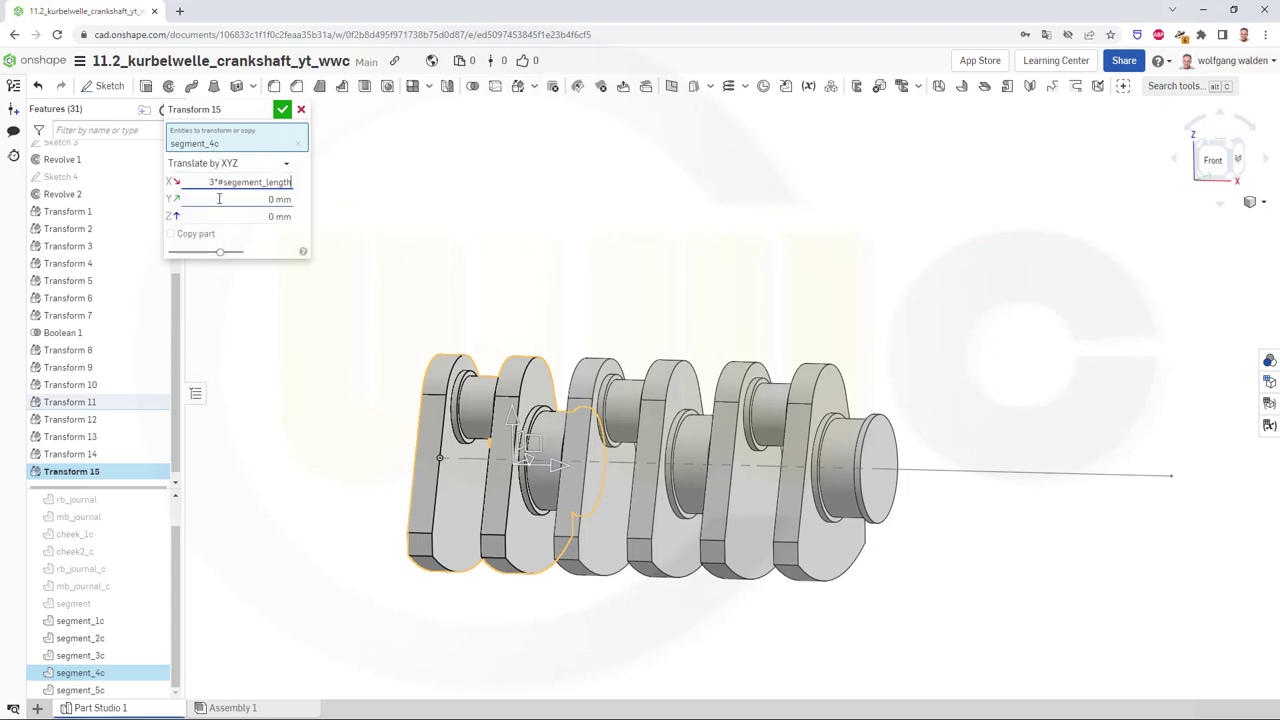
left_click(283, 110)
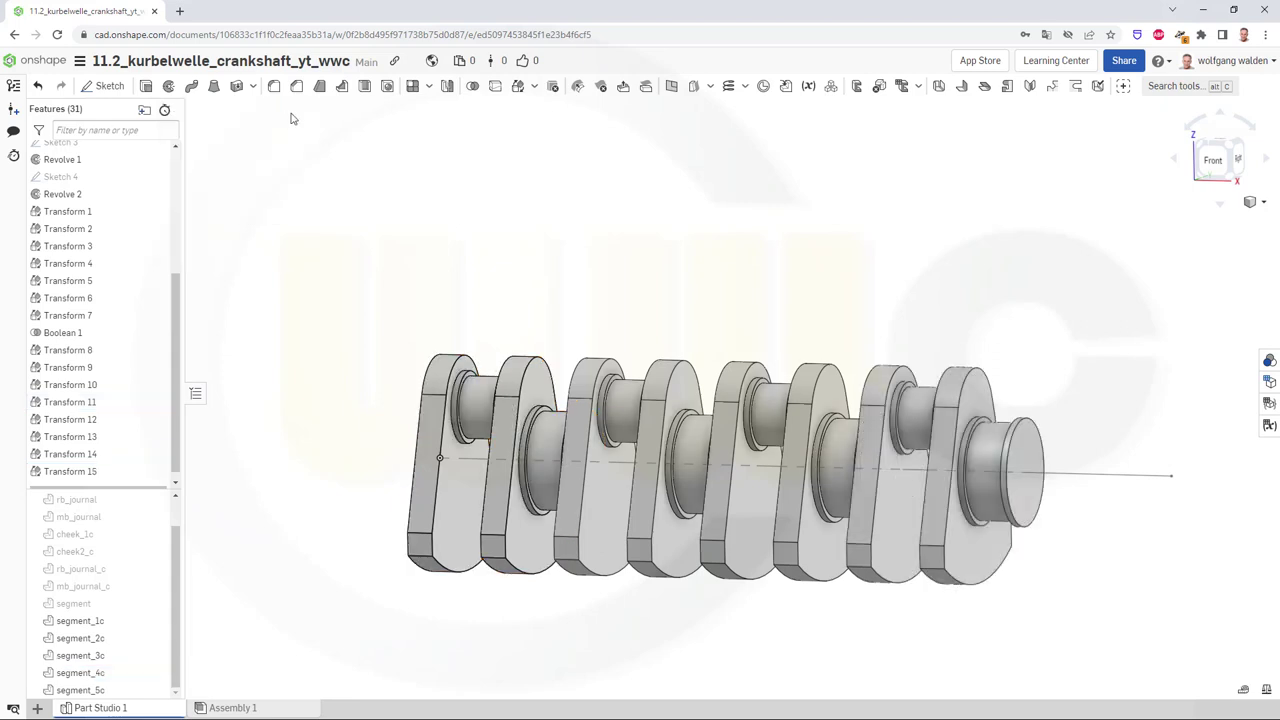
Move segment_5c along X by 4*#segement_length with a Translate by XYZ transform
left_click(105, 690)
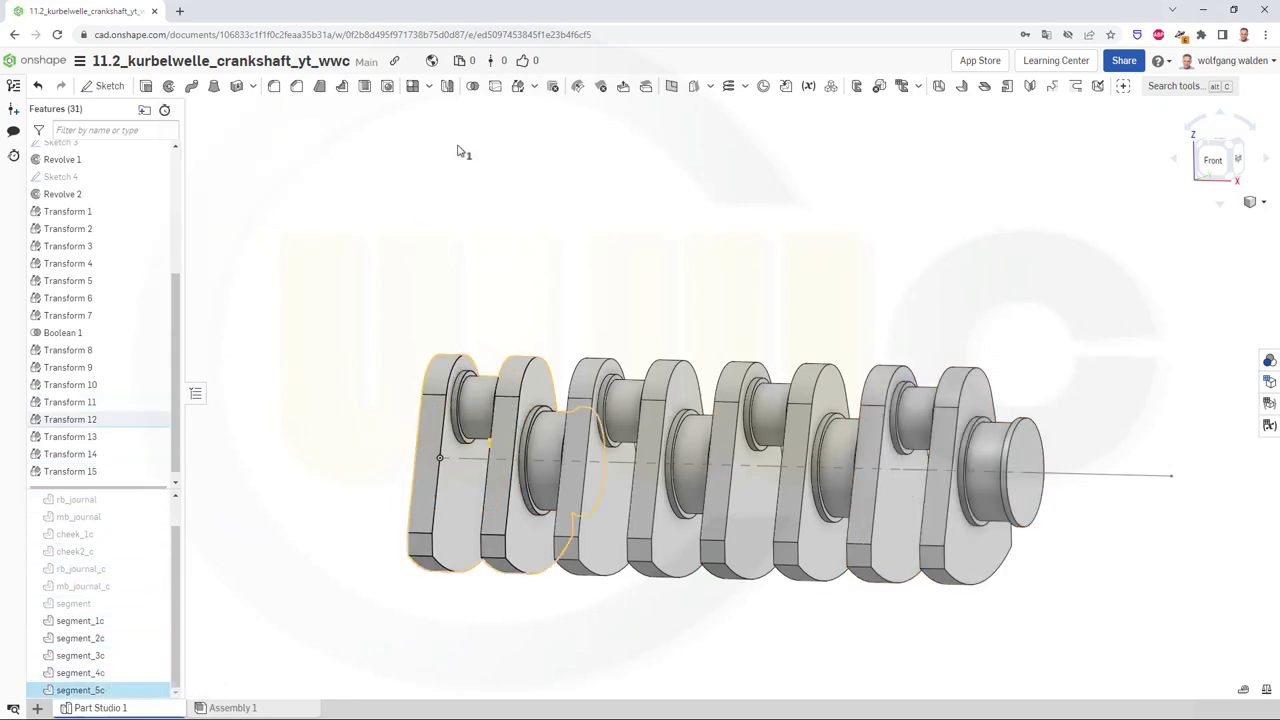
left_click(518, 87)
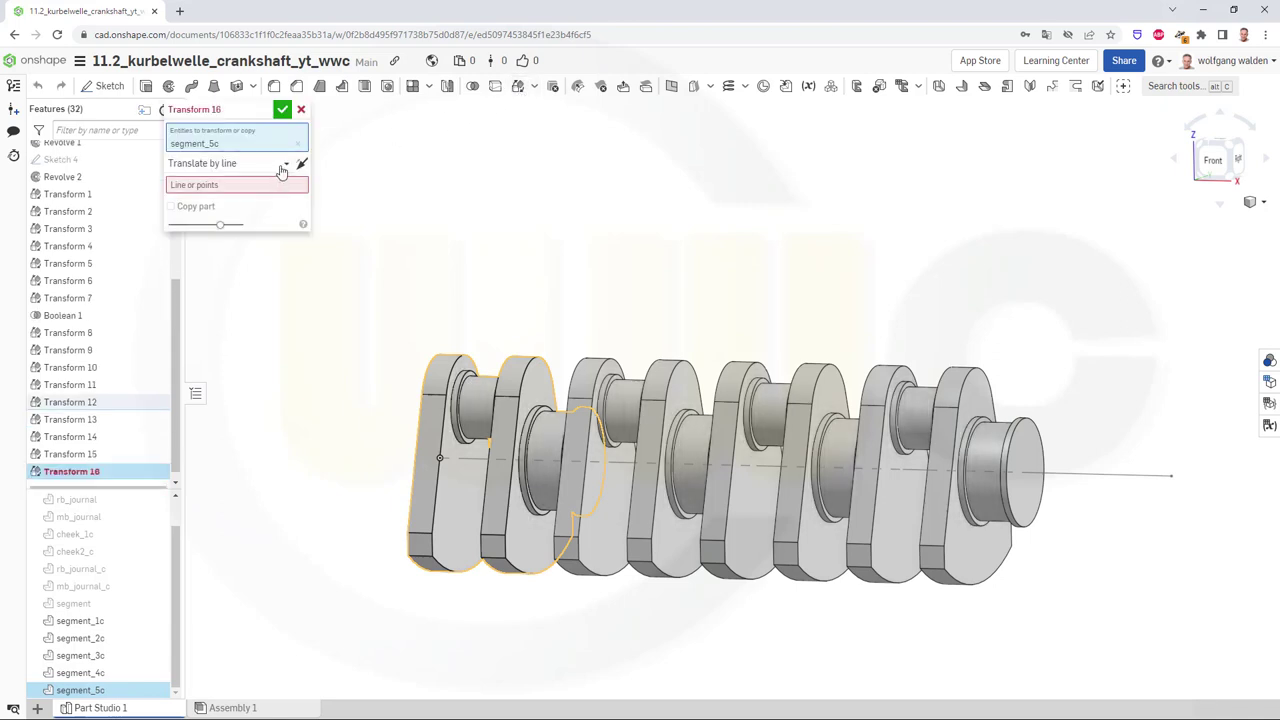
left_click(280, 164)
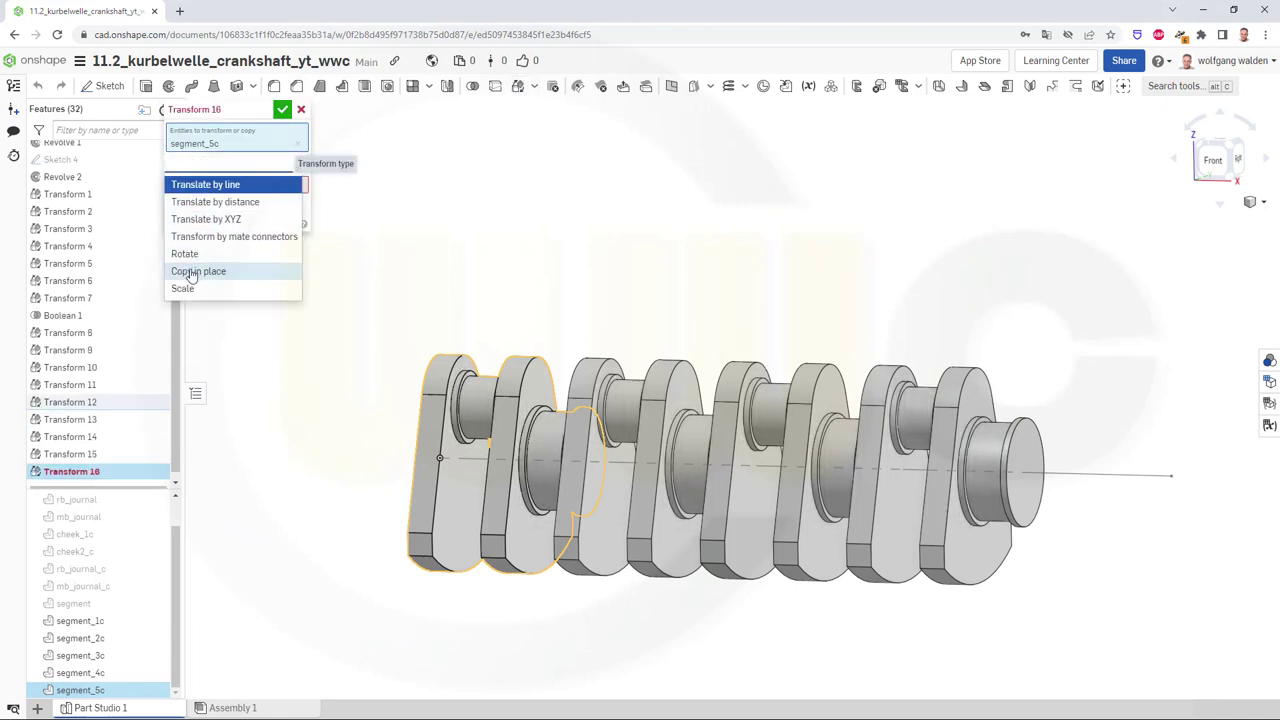
left_click(222, 220)
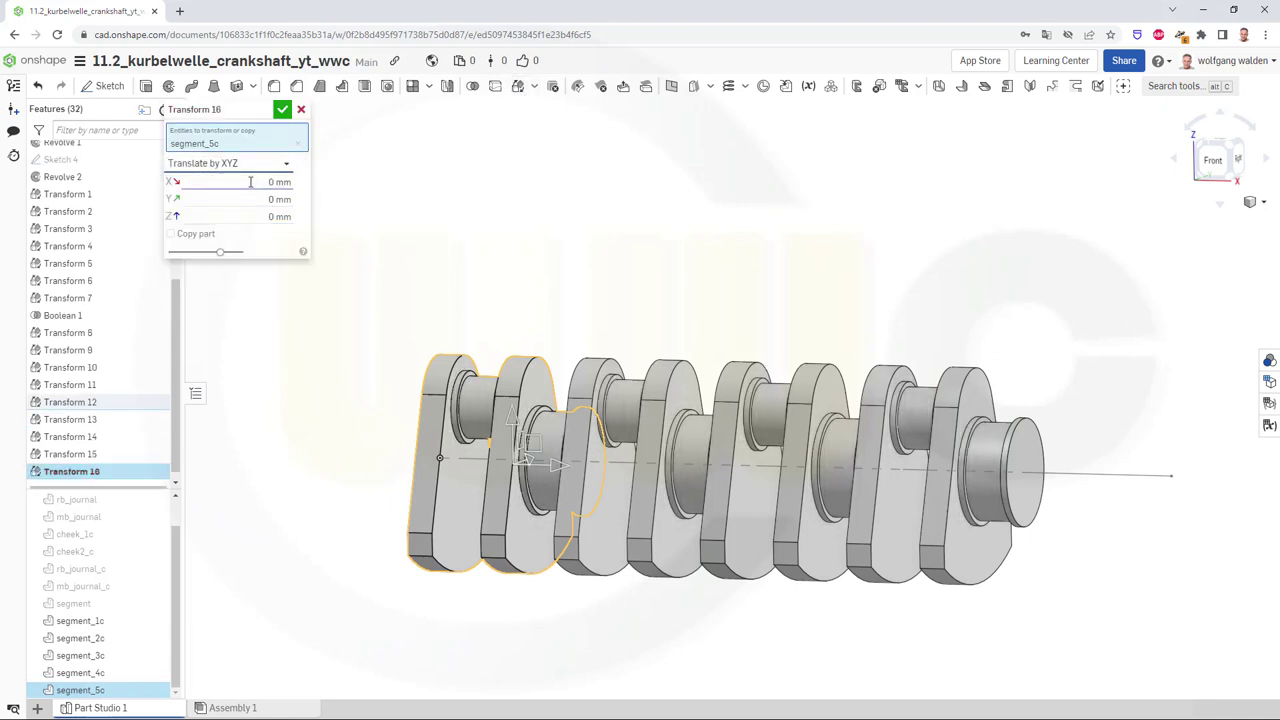
left_click(248, 176)
type("41")
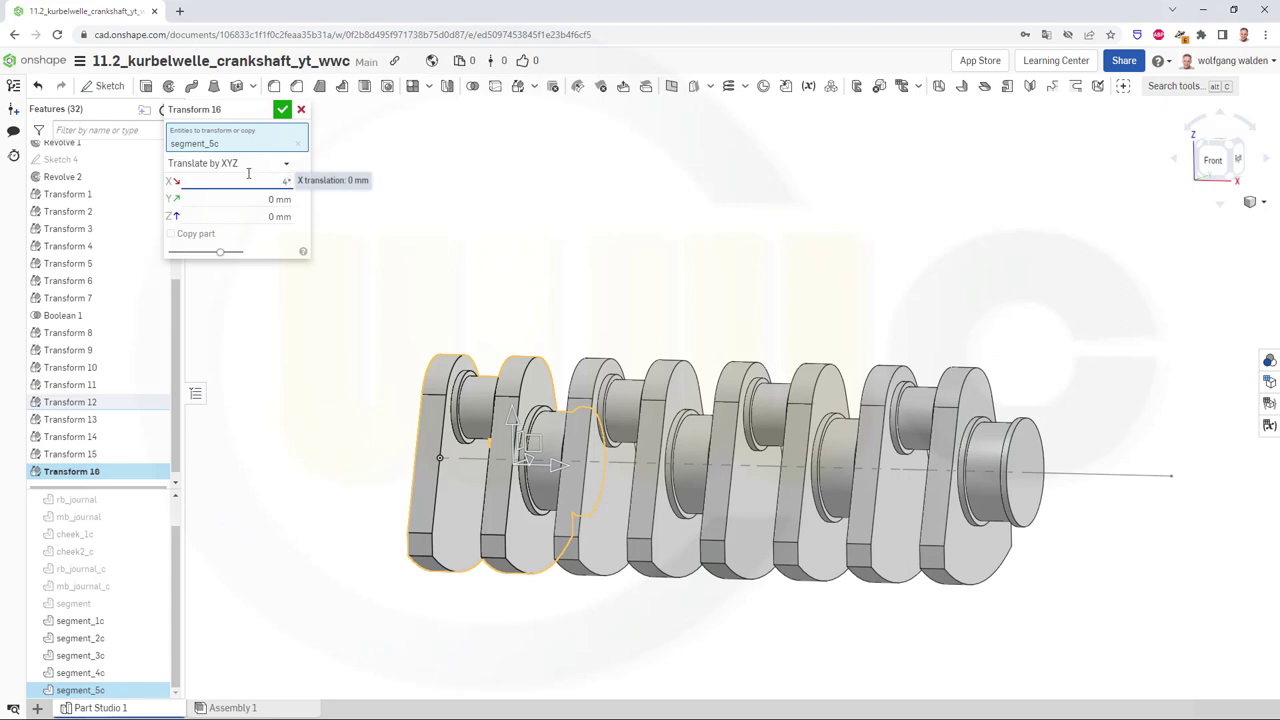
type("s")
left_click(258, 198)
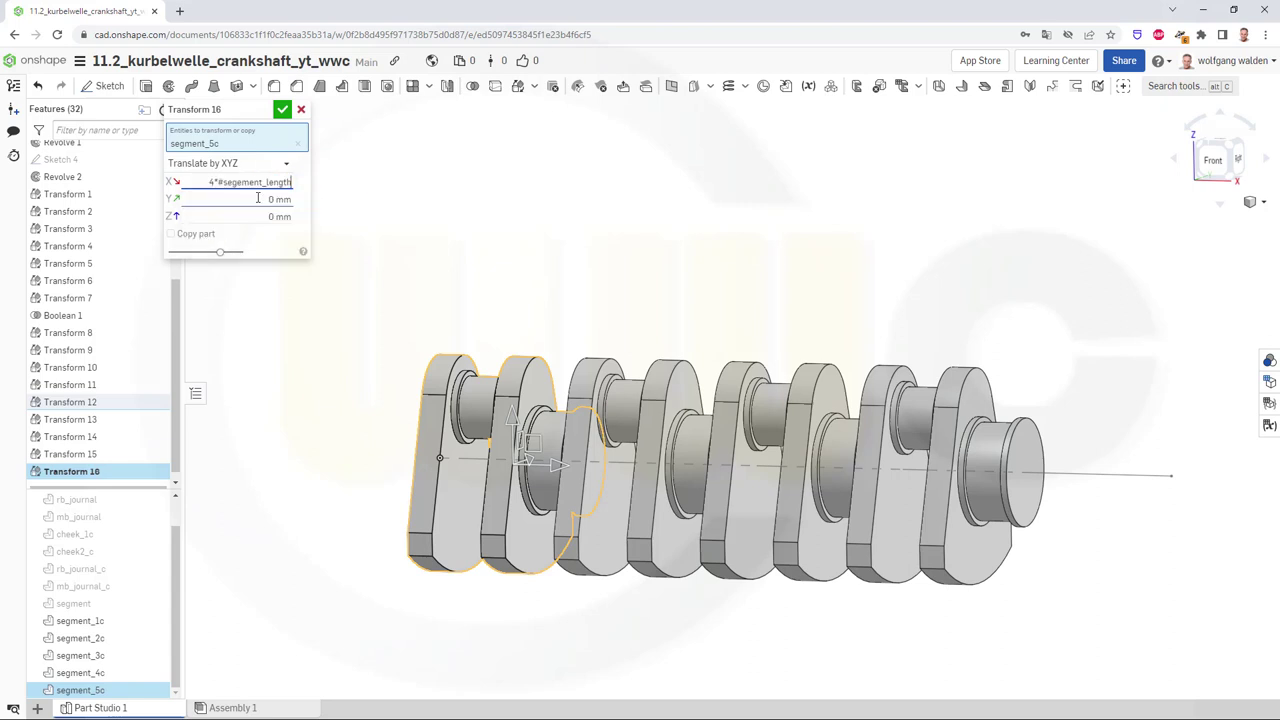
left_click(282, 110)
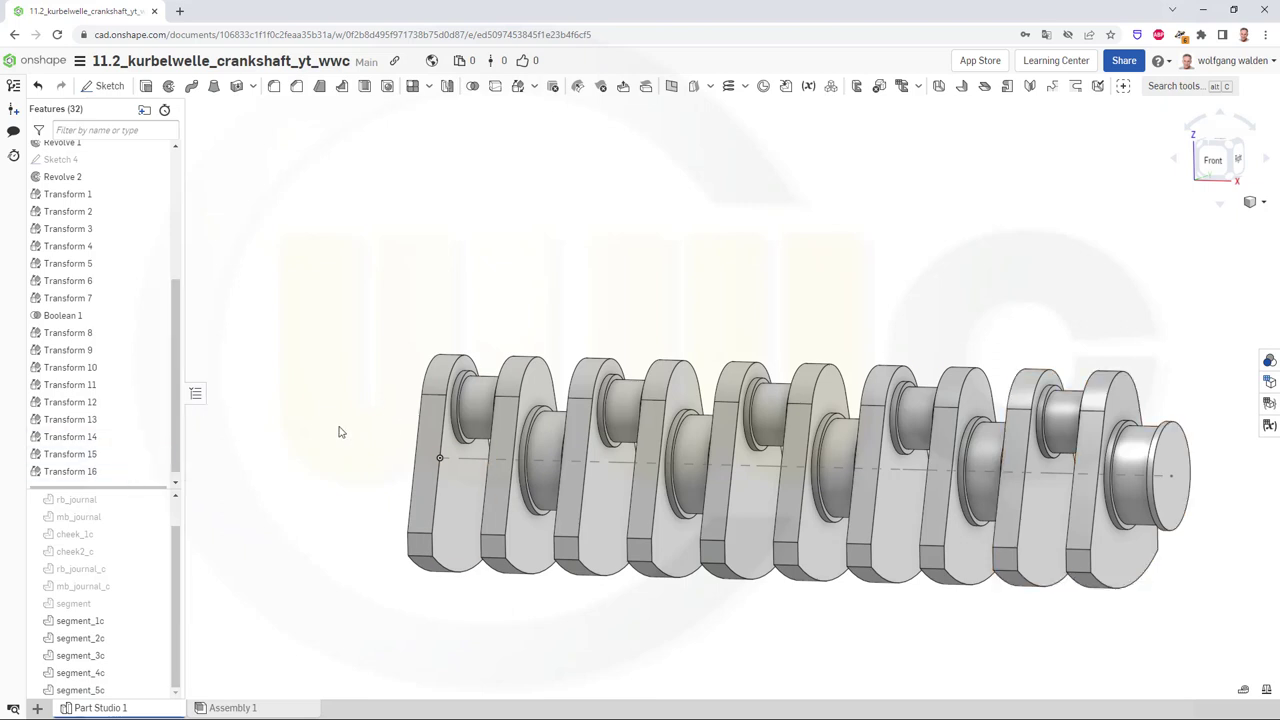
scroll(145, 400, "up", 5)
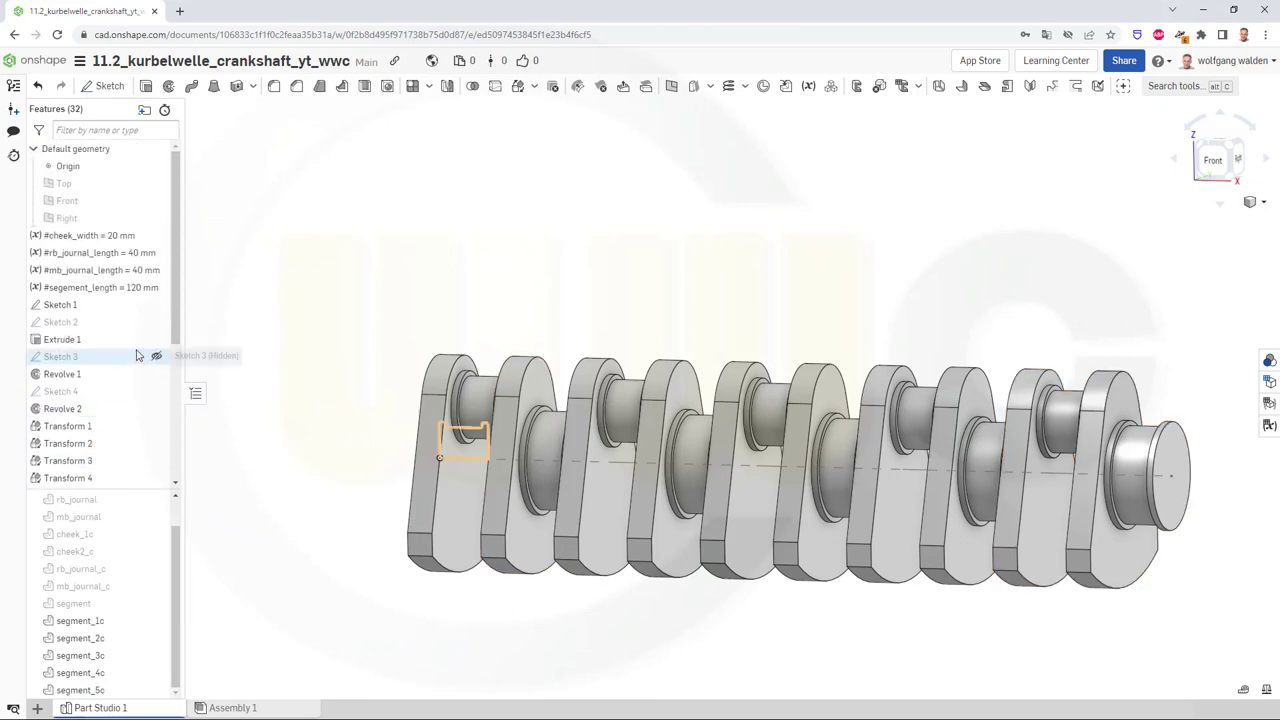
scroll(134, 351, "down", 1)
scroll(114, 320, "up", 1)
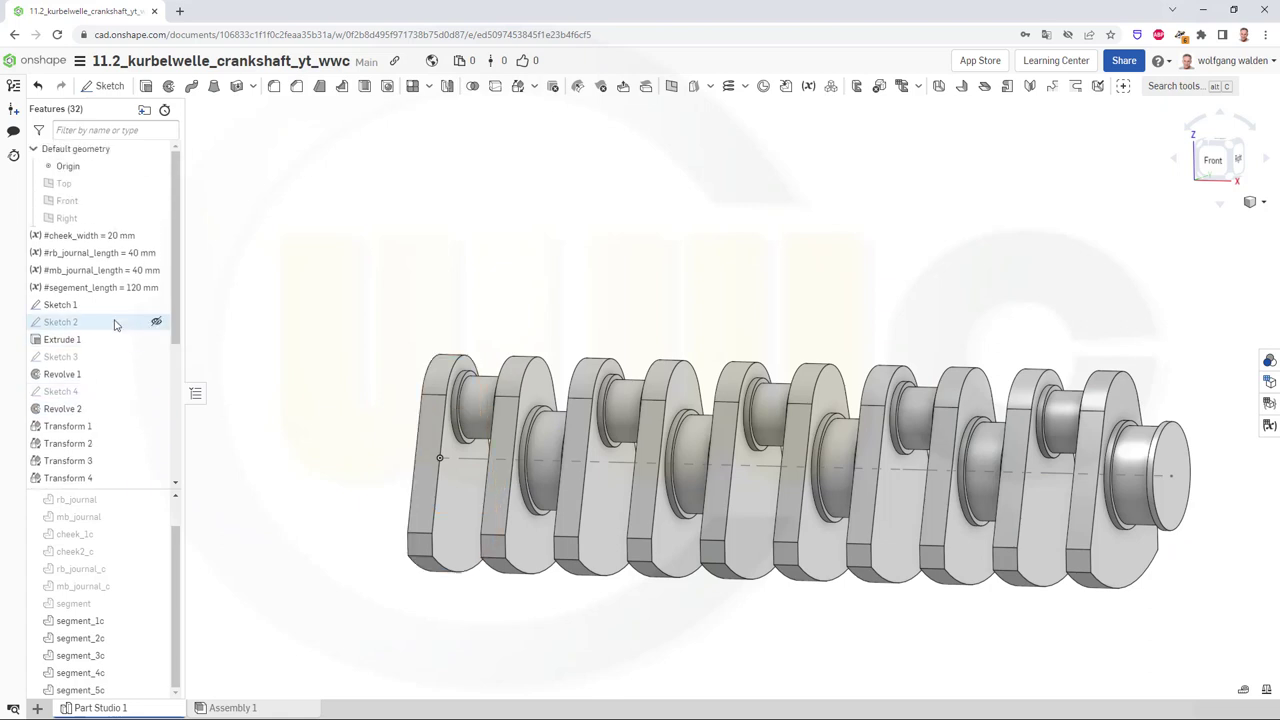
double_click(122, 240)
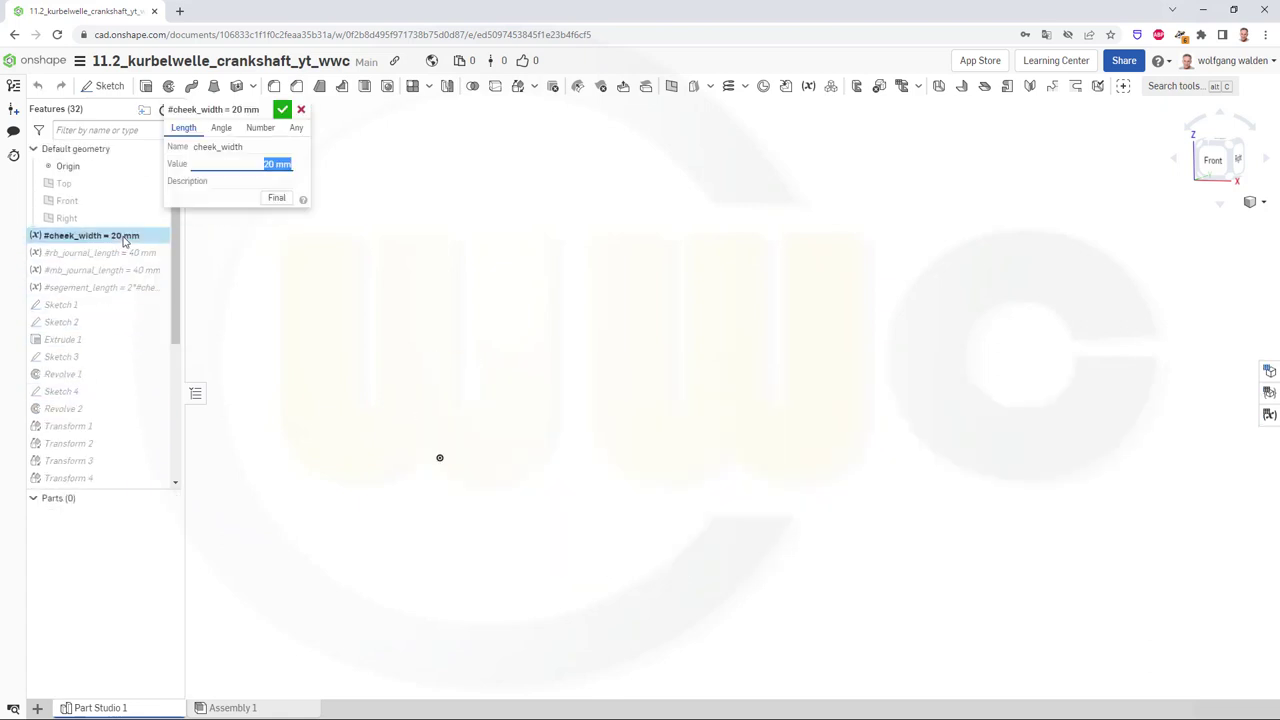
type("30")
key("Return")
left_click(274, 127)
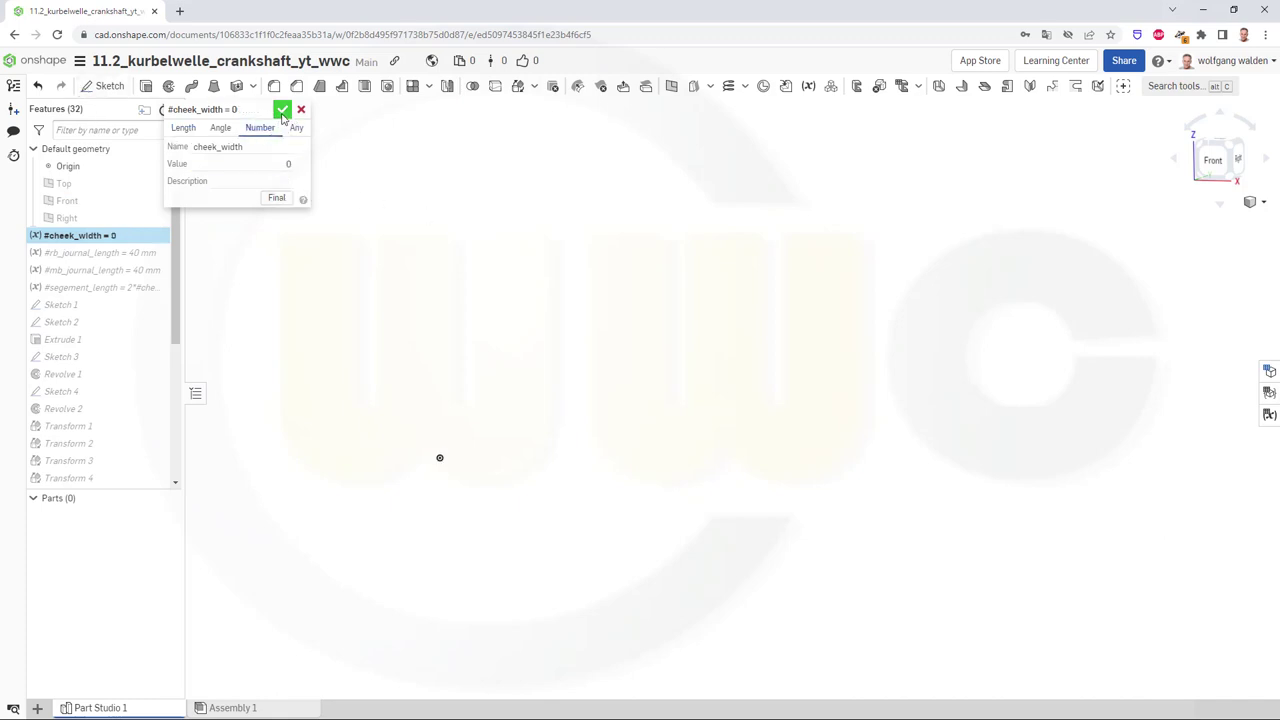
left_click_drag(271, 163, 298, 164)
left_click(283, 109)
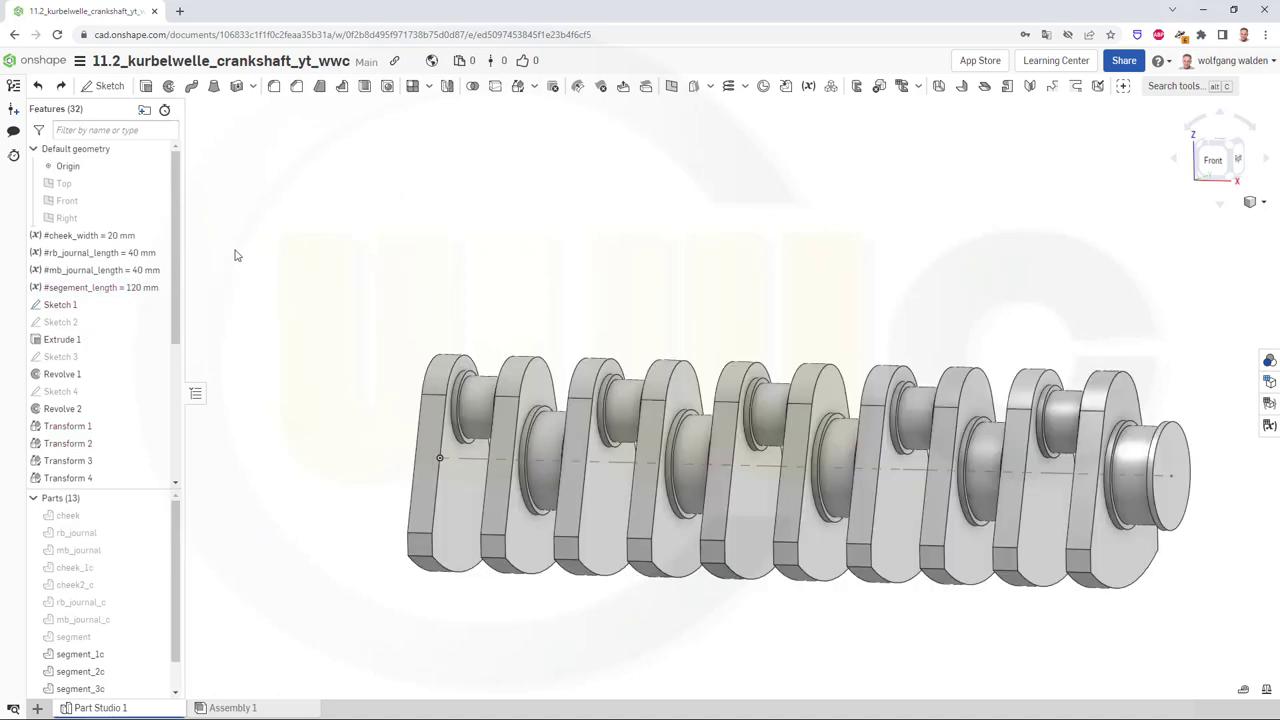
Set the #cheek_width variable to 30 mm to test the crankshaft's parametric update, and undo the change
double_click(132, 237)
type("30")
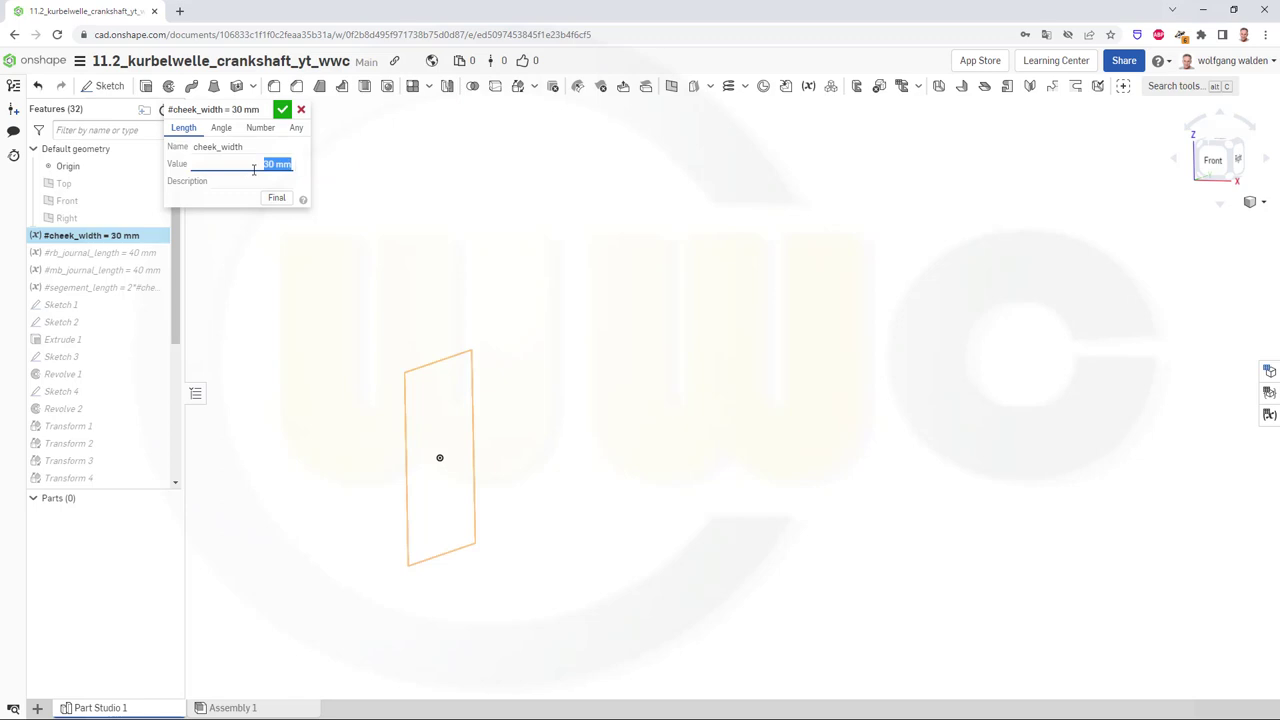
left_click(283, 111)
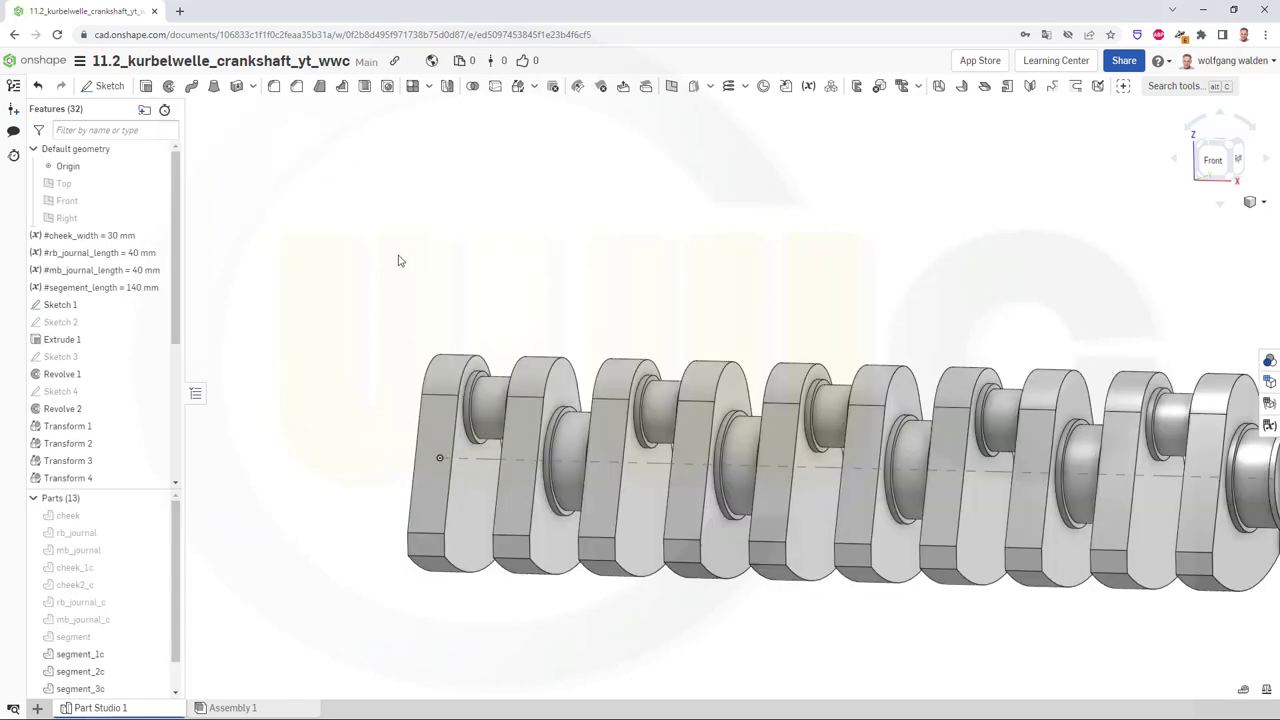
key("f")
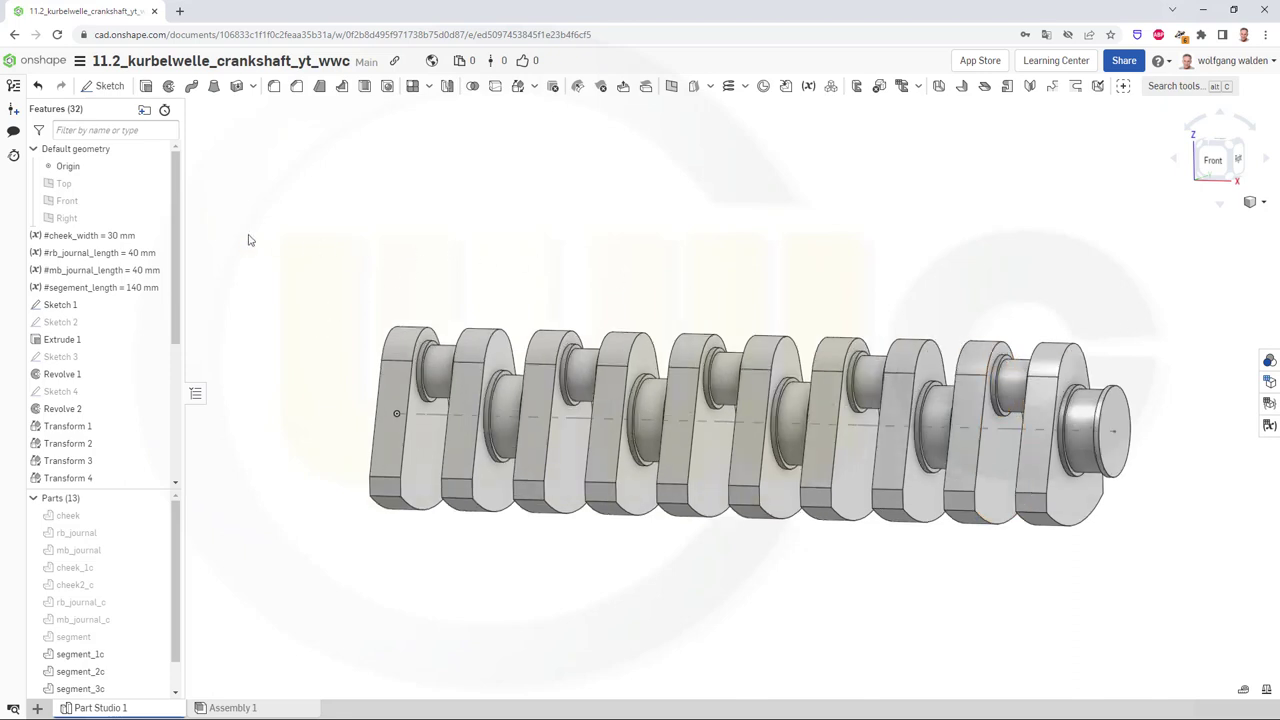
left_click(37, 86)
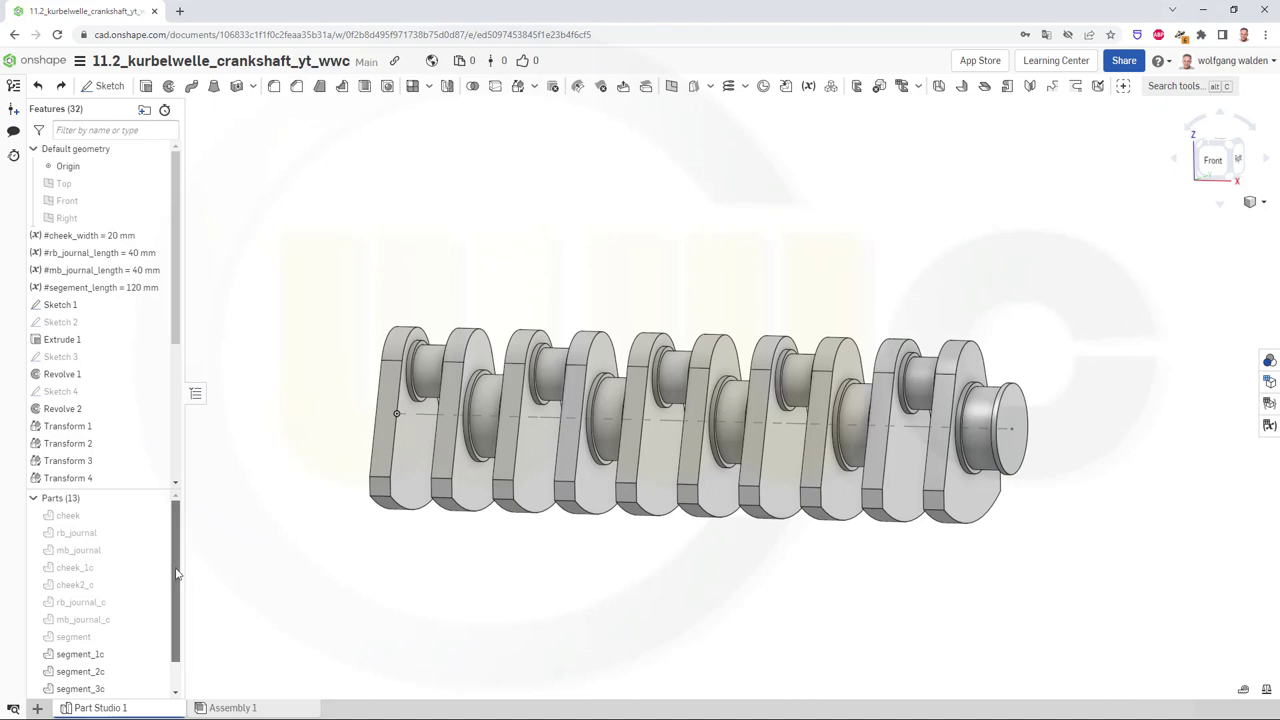
Rotate segment_2c by 144 degrees about the Sketch 1 centre line with a Rotate transform
scroll(177, 612, "down", 1)
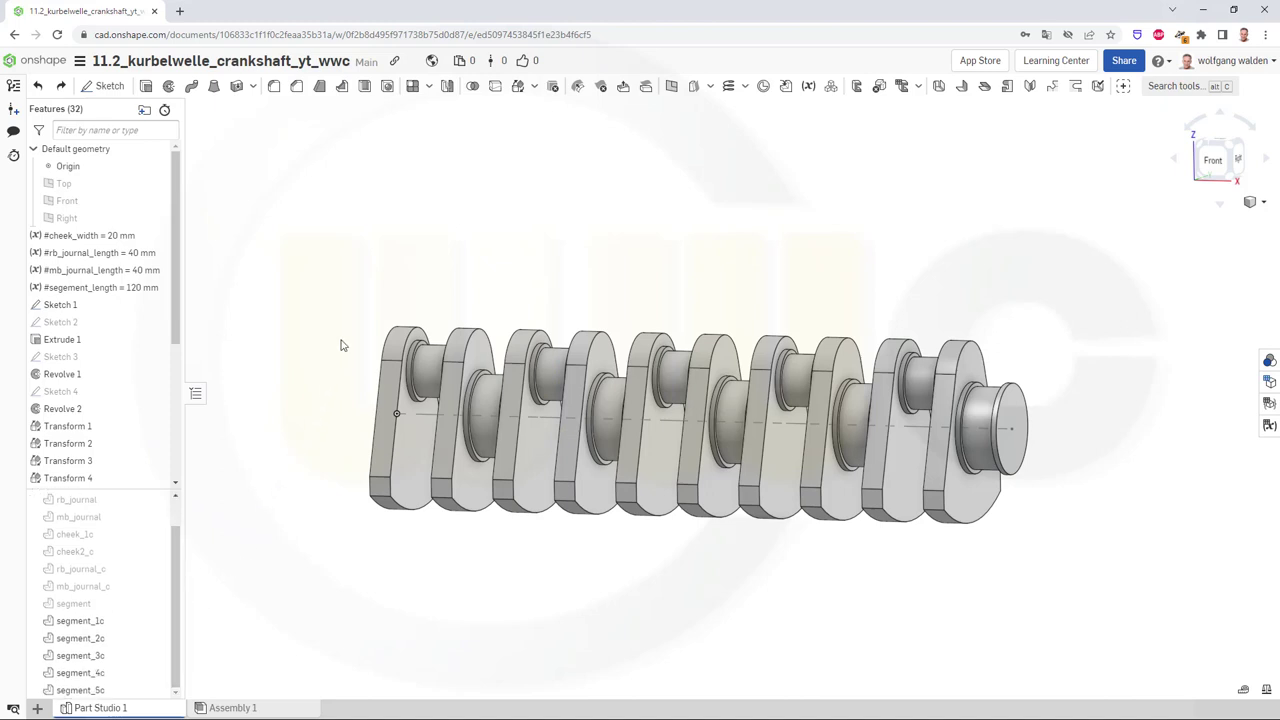
left_click(517, 87)
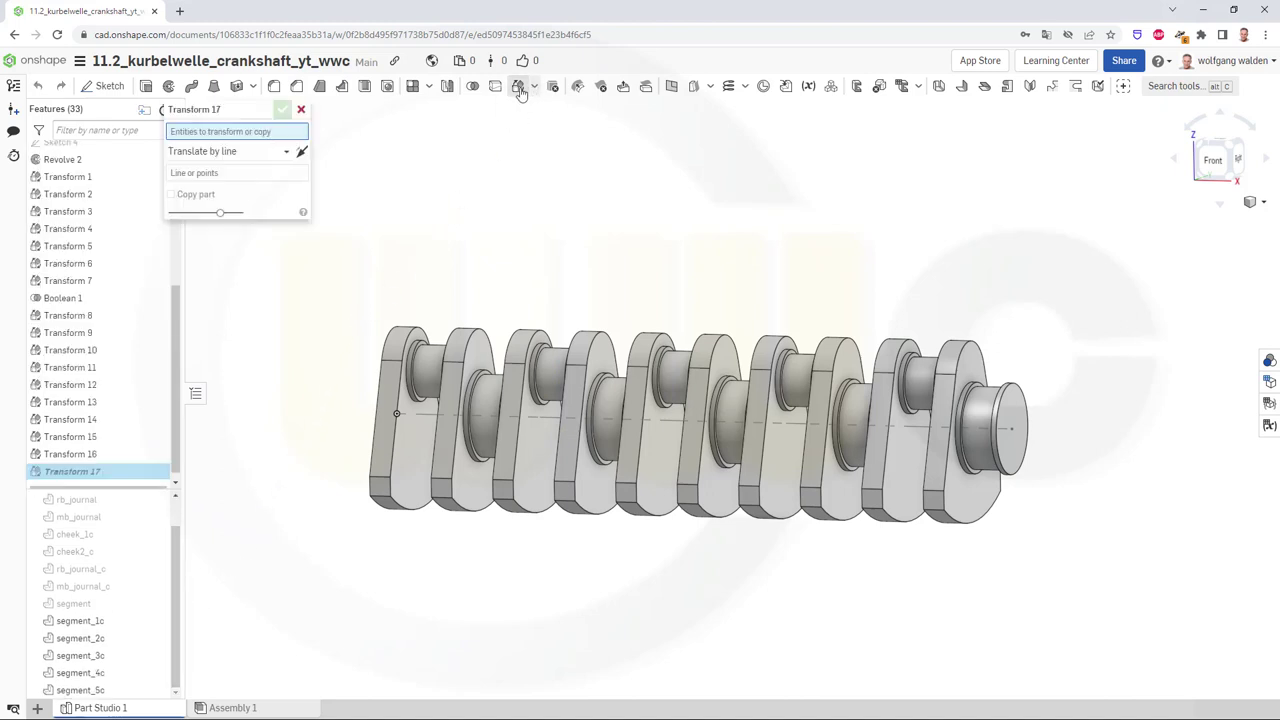
left_click(287, 155)
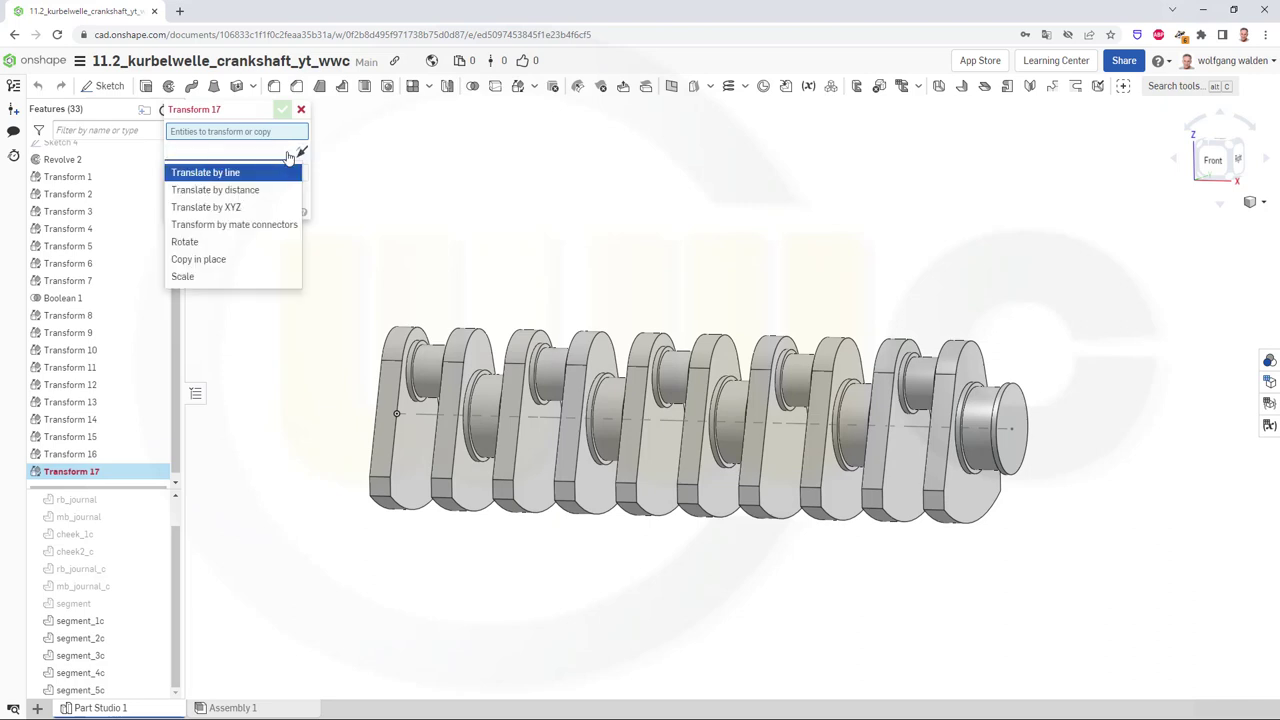
left_click(184, 242)
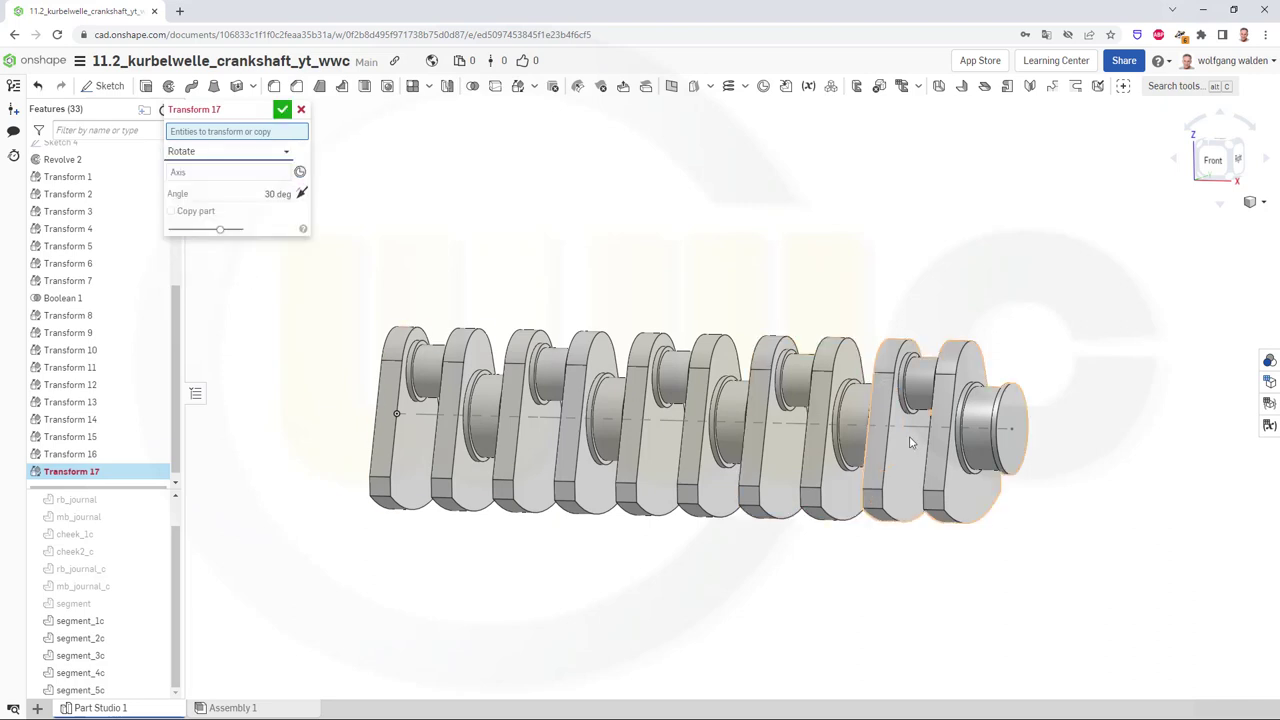
left_click(196, 173)
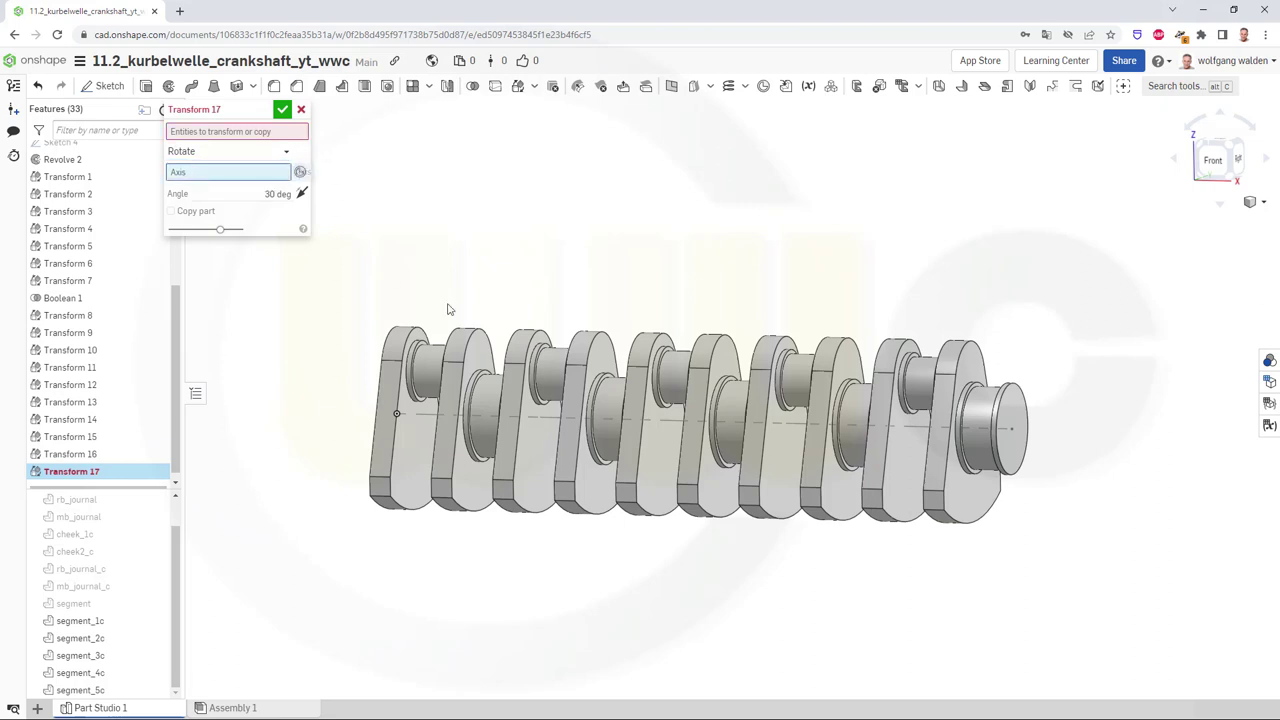
left_click(551, 420)
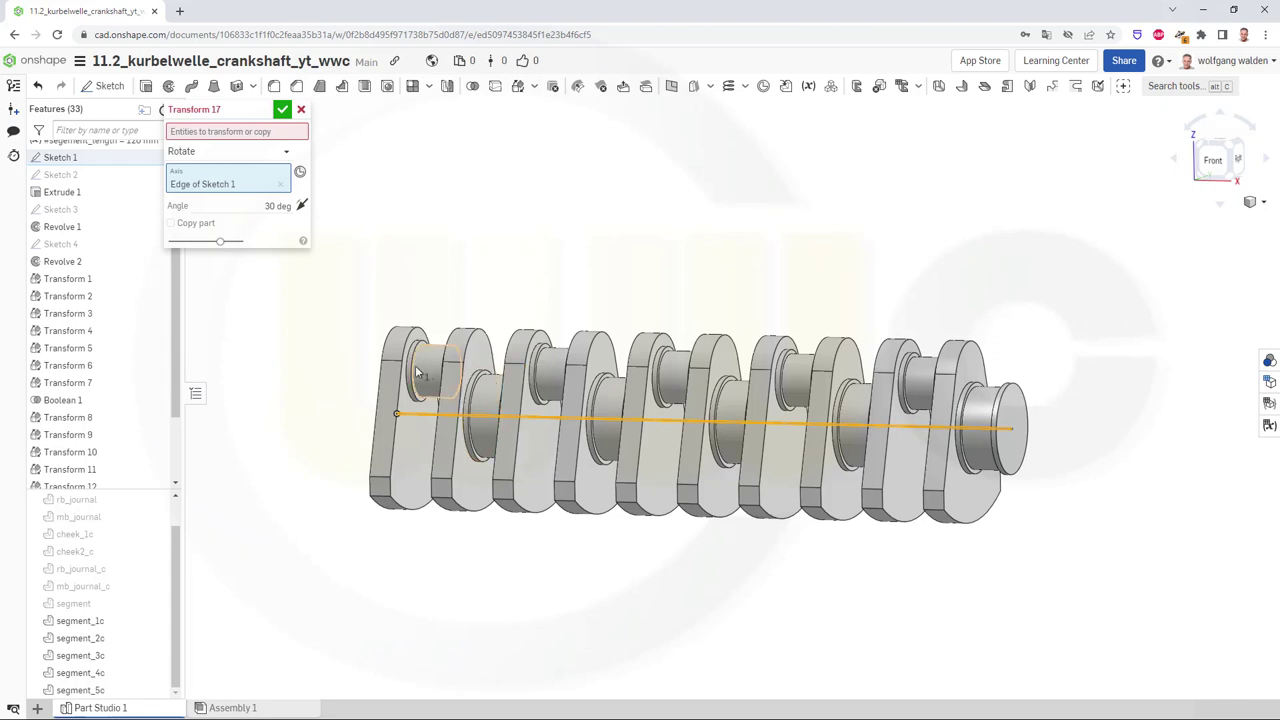
left_click(217, 133)
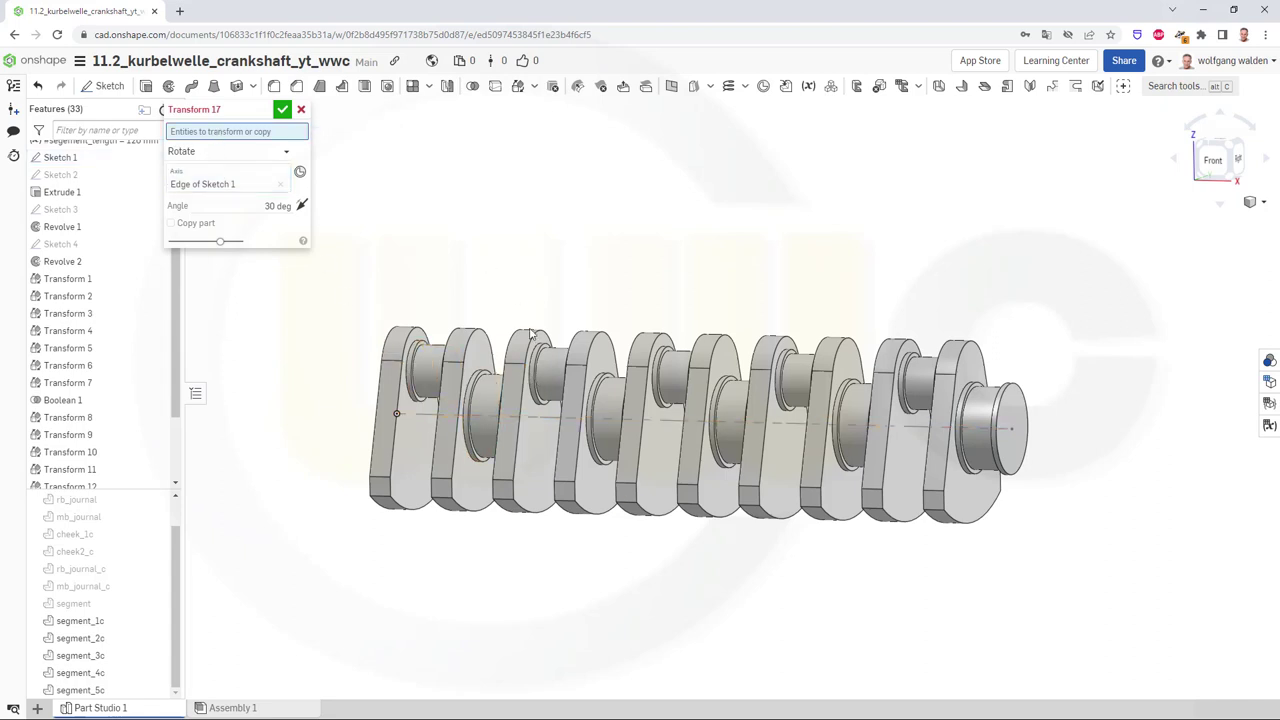
left_click(524, 388)
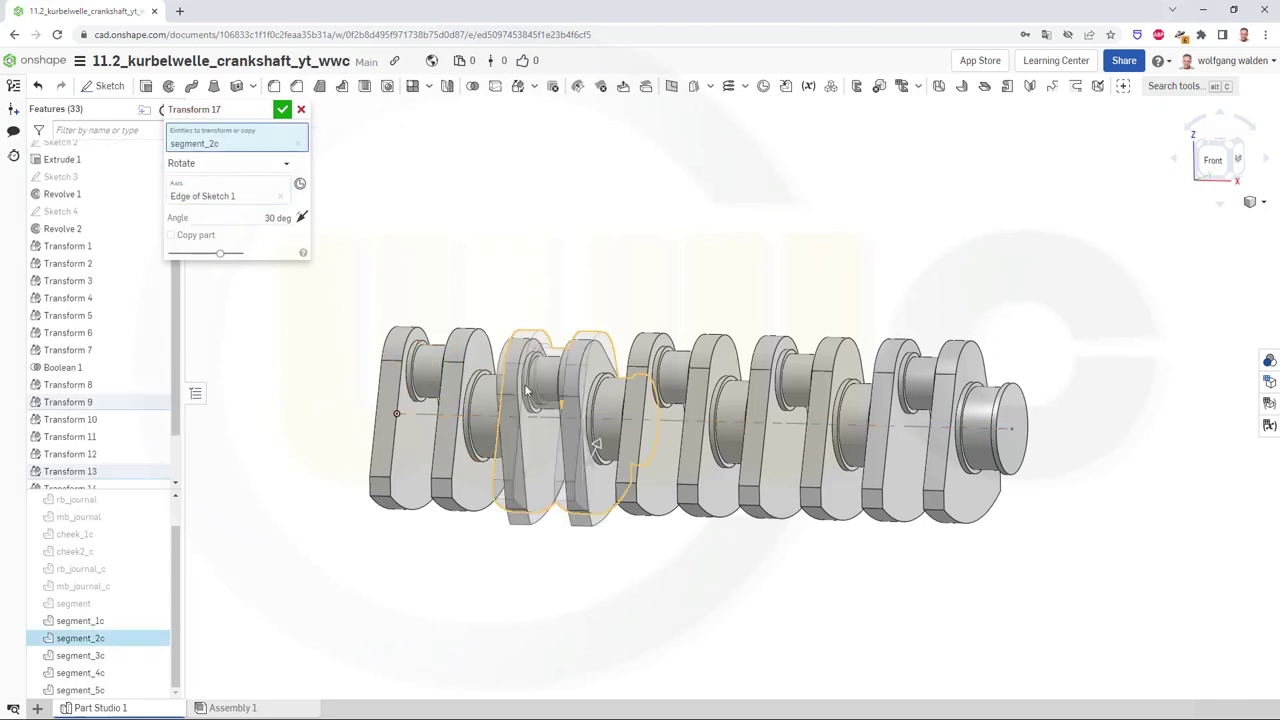
left_click(258, 219)
type("144")
left_click(283, 110)
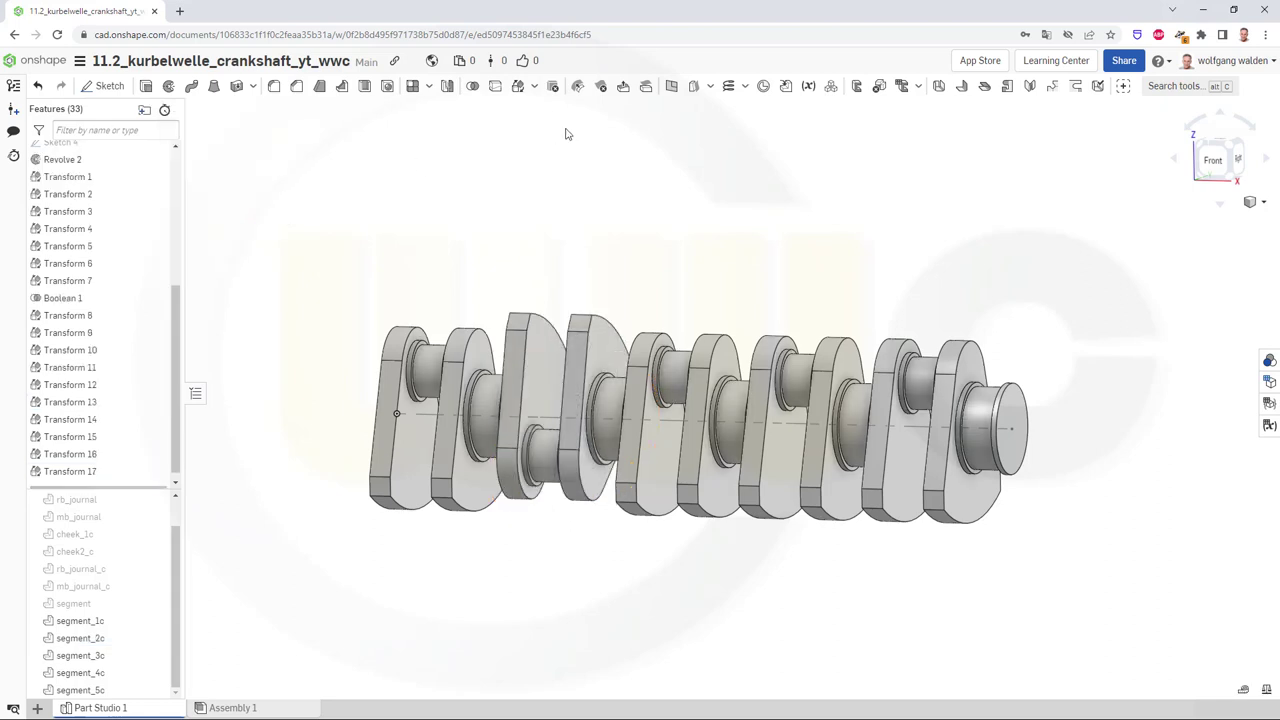
Rotate segment_3c by 216 degrees about the Sketch 1 centre line with a Rotate transform
left_click(517, 87)
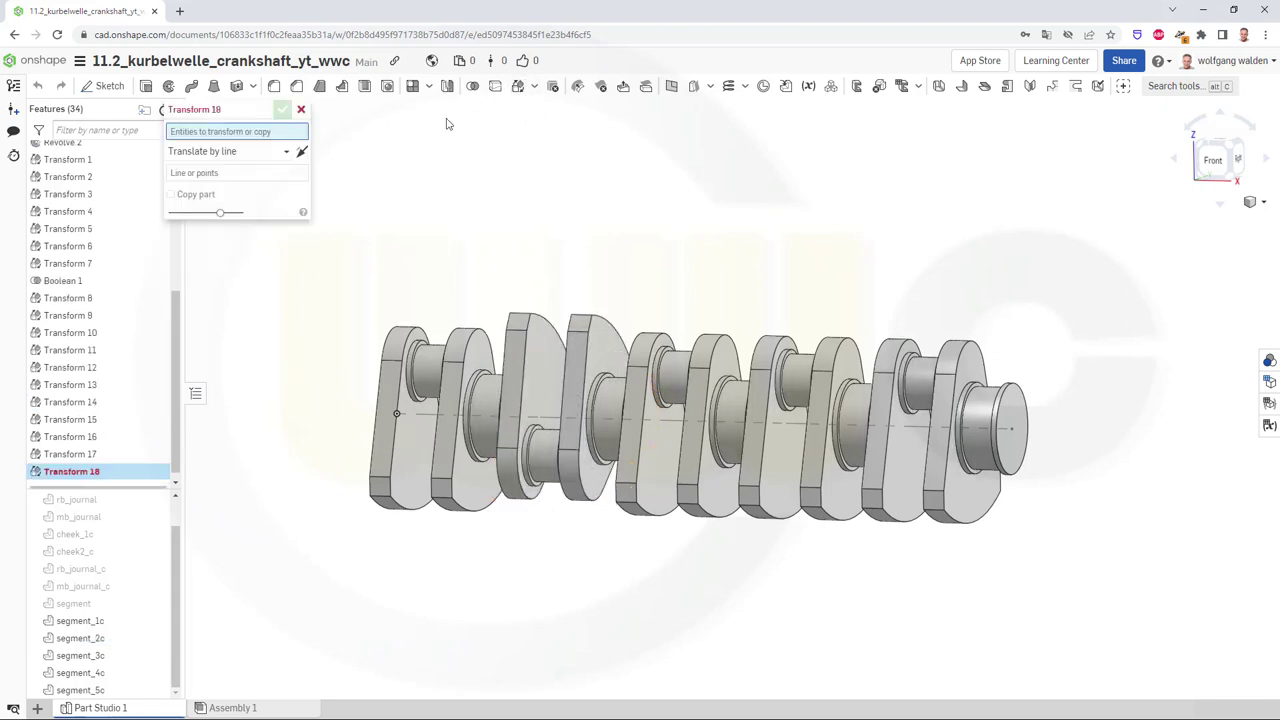
left_click(286, 155)
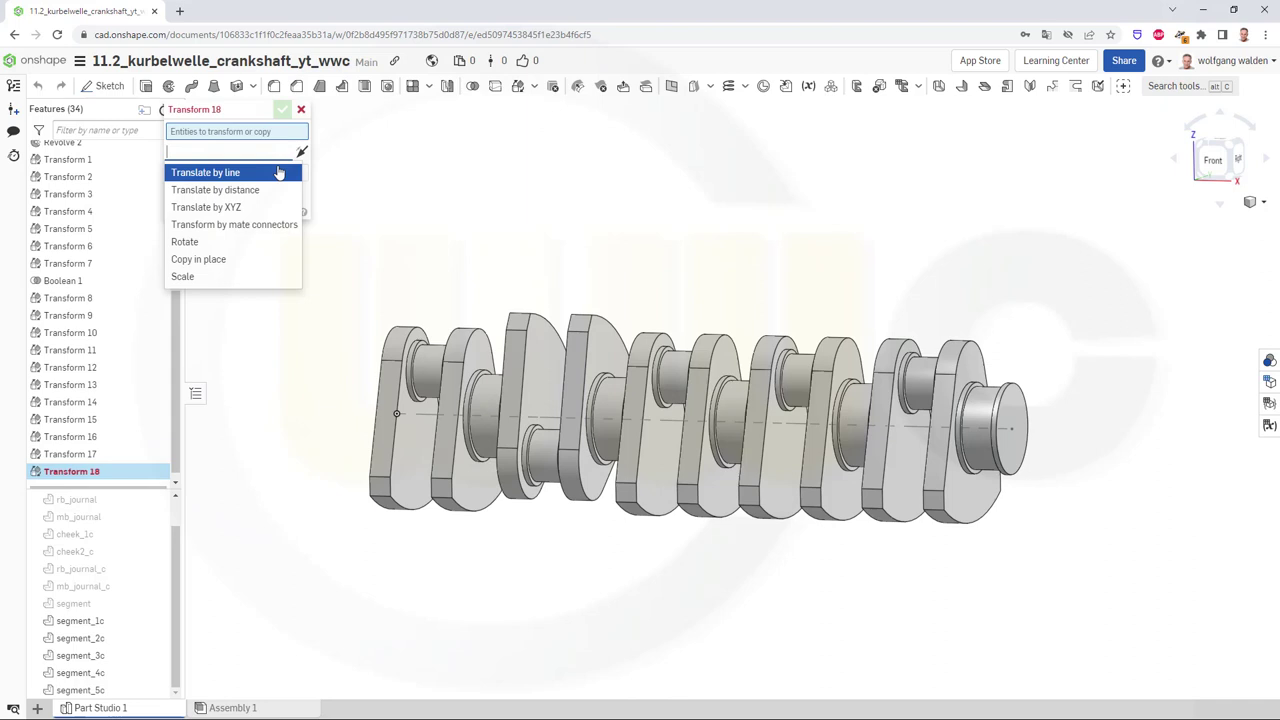
left_click(236, 245)
left_click(205, 180)
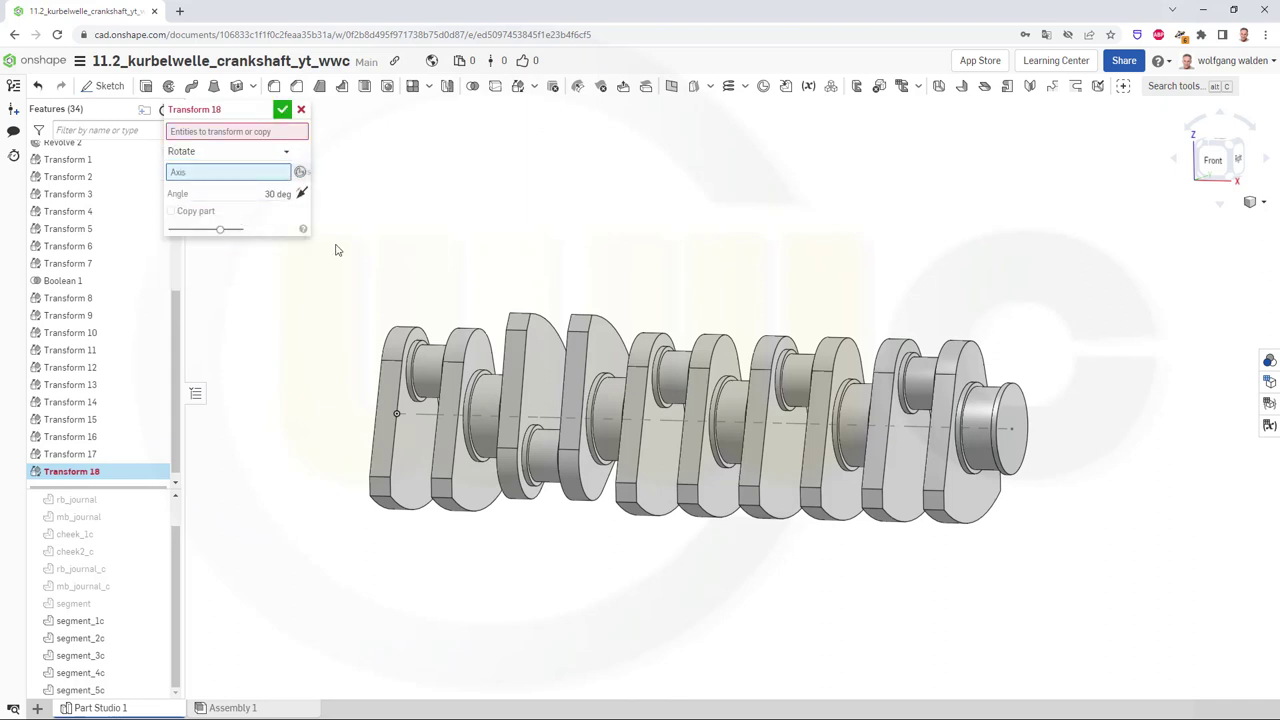
left_click(557, 414)
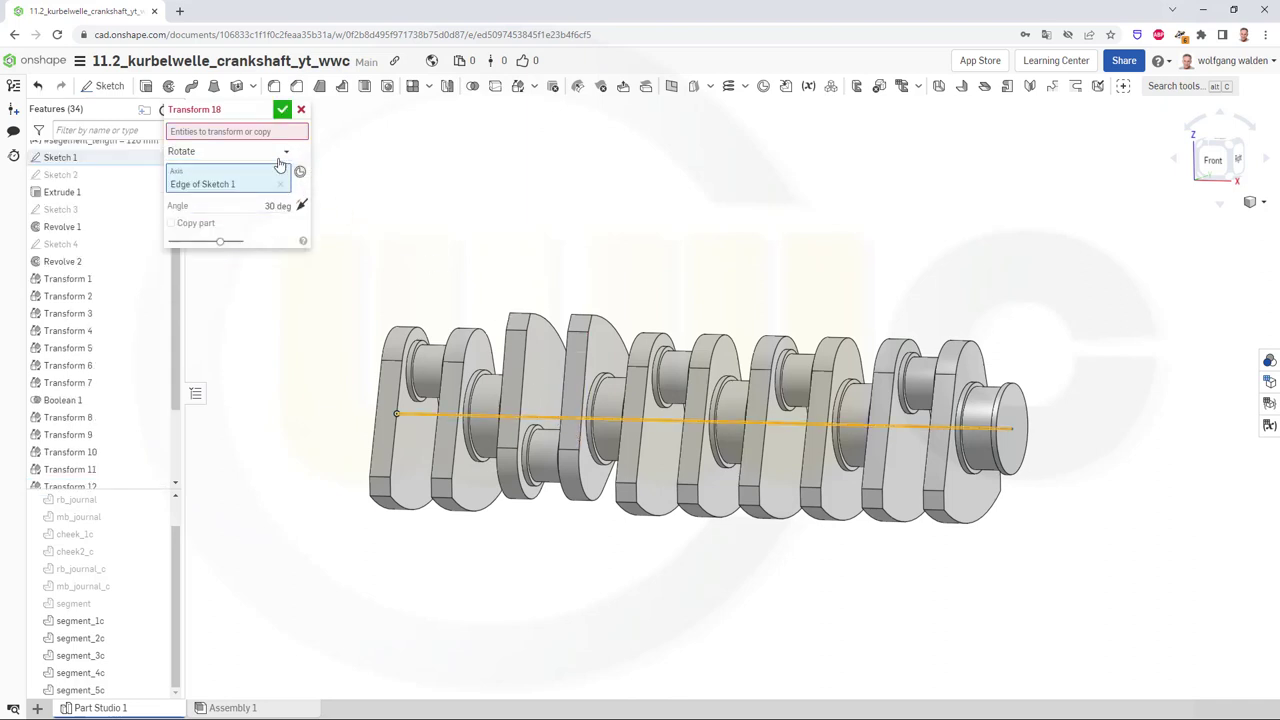
left_click(250, 134)
left_click(695, 380)
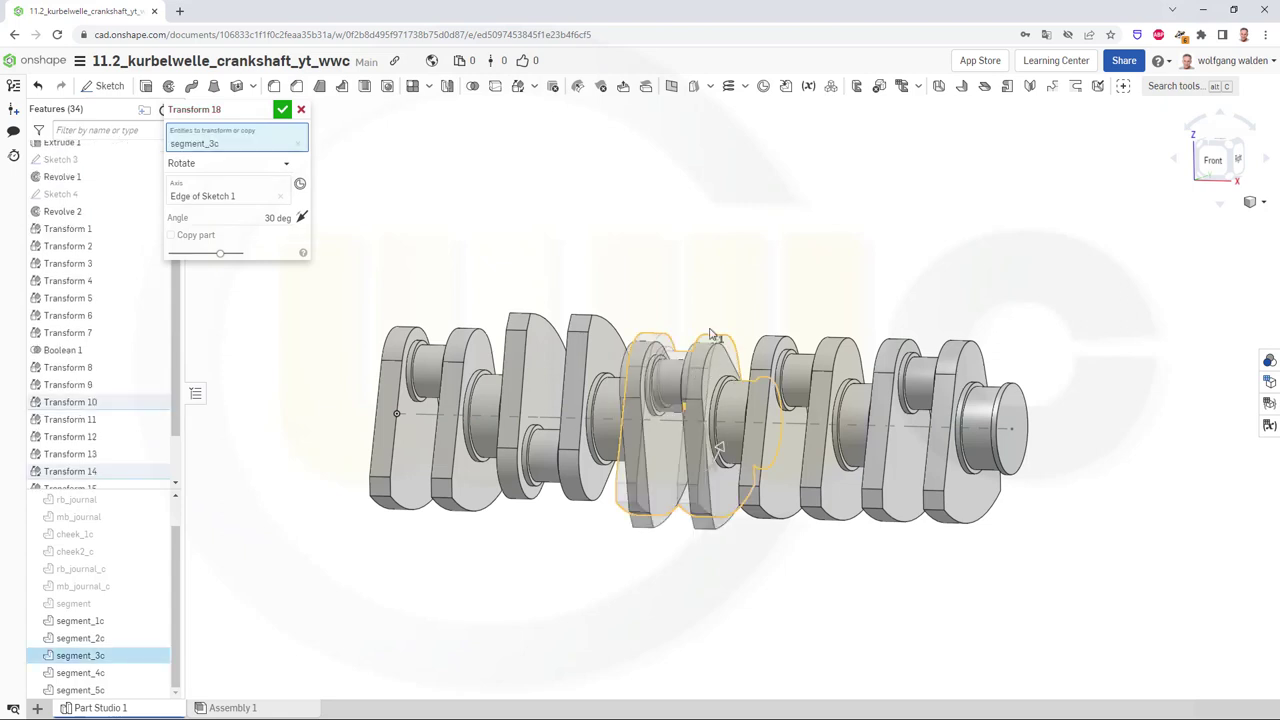
left_click(284, 218)
type("216")
left_click(283, 111)
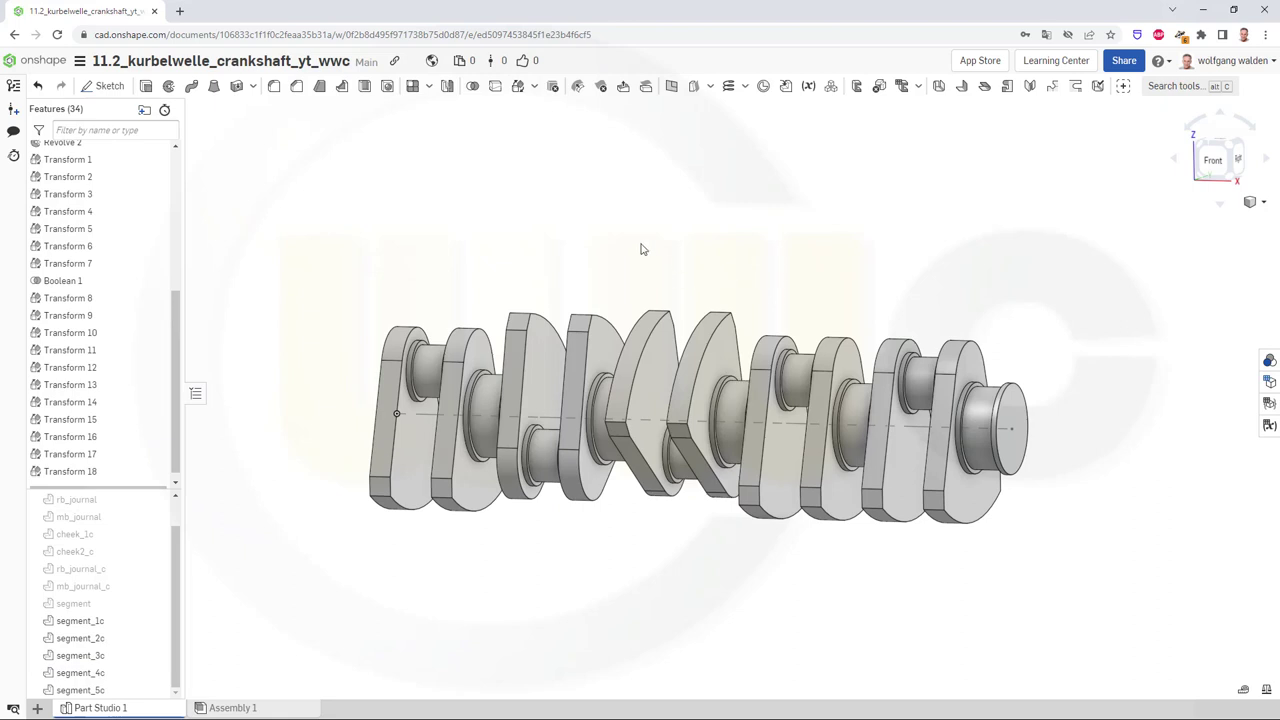
Rotate segment_4c about the Sketch 1 centre line with a Rotate transform so its crank pin is offset from its neighbours
left_click(781, 446)
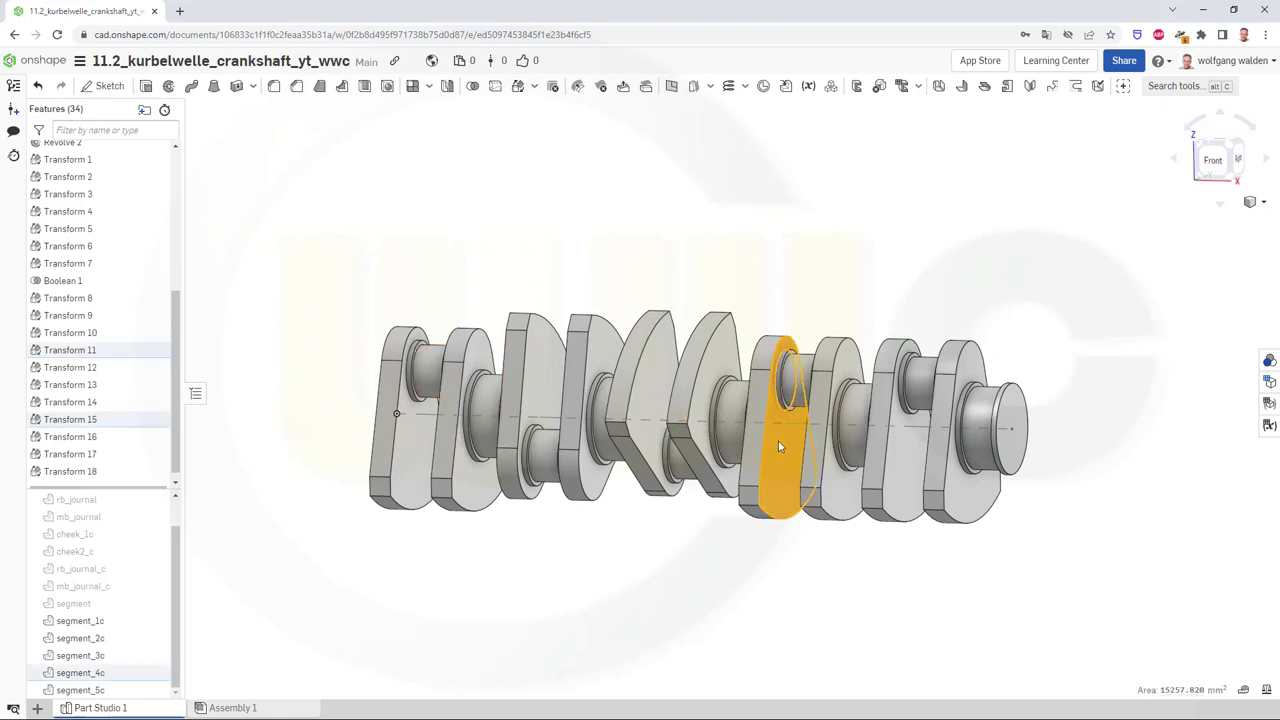
left_click(776, 272)
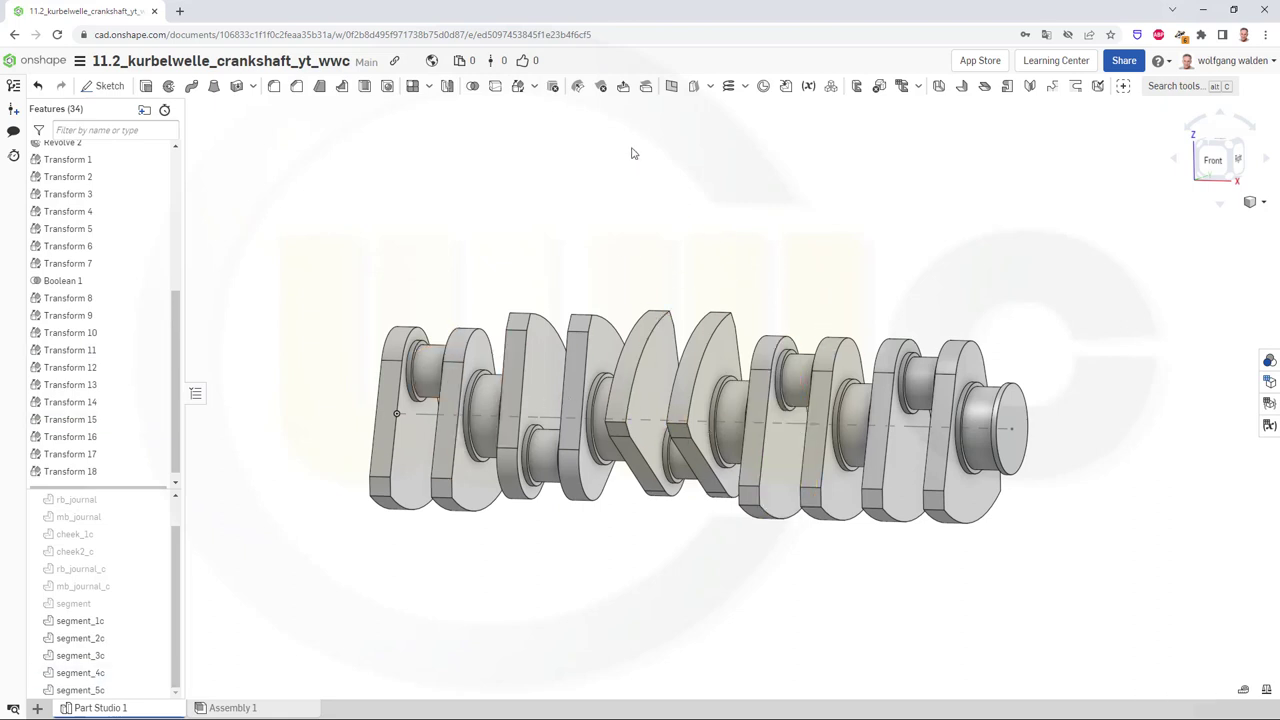
left_click(533, 86)
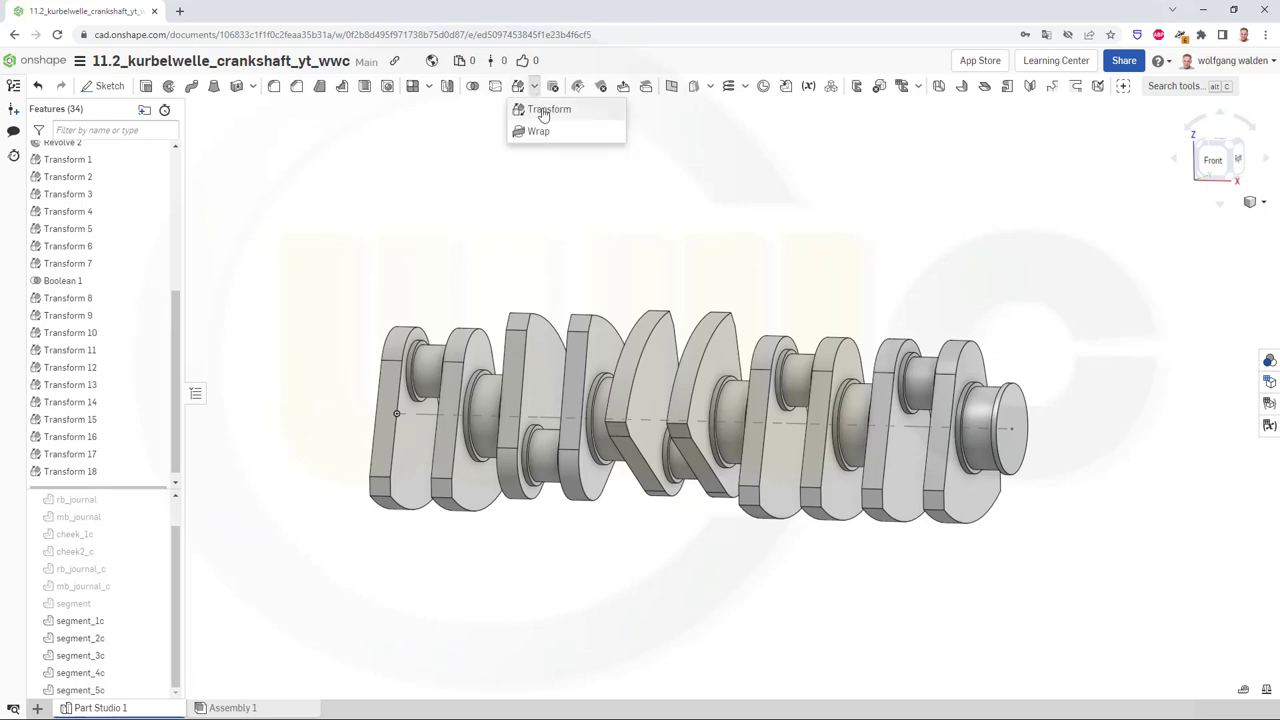
left_click(548, 110)
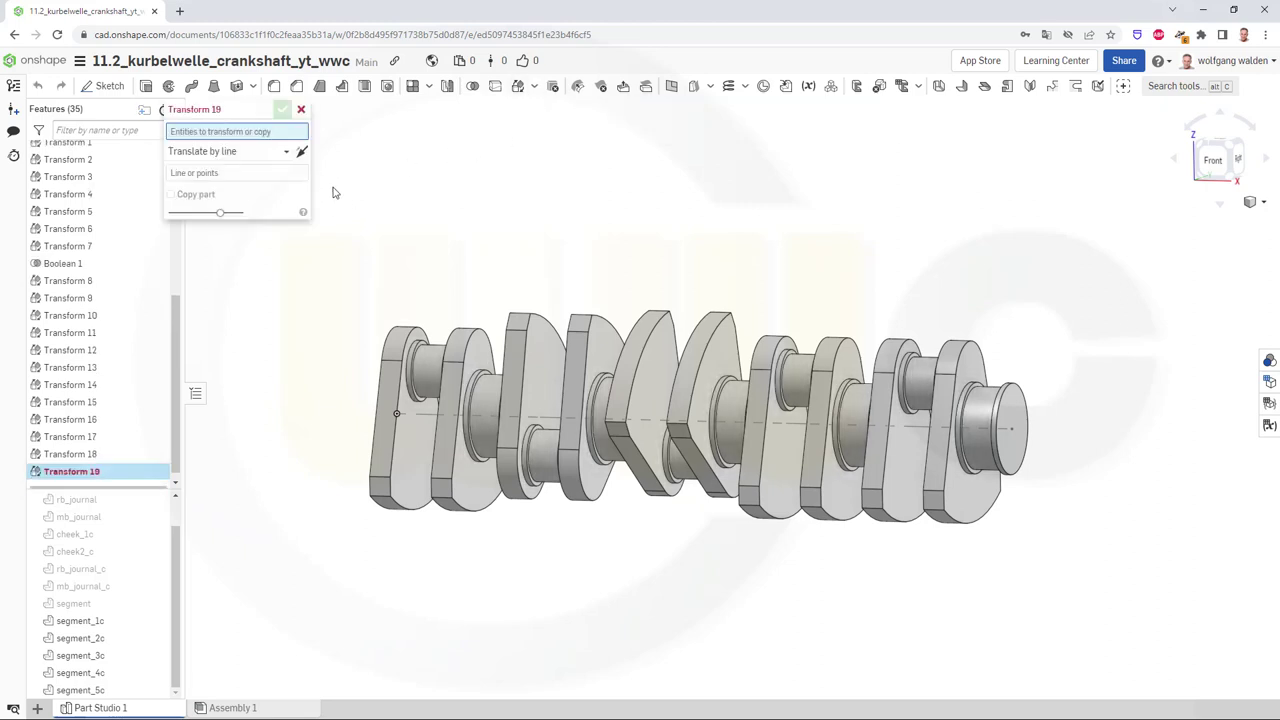
left_click(285, 152)
left_click(196, 245)
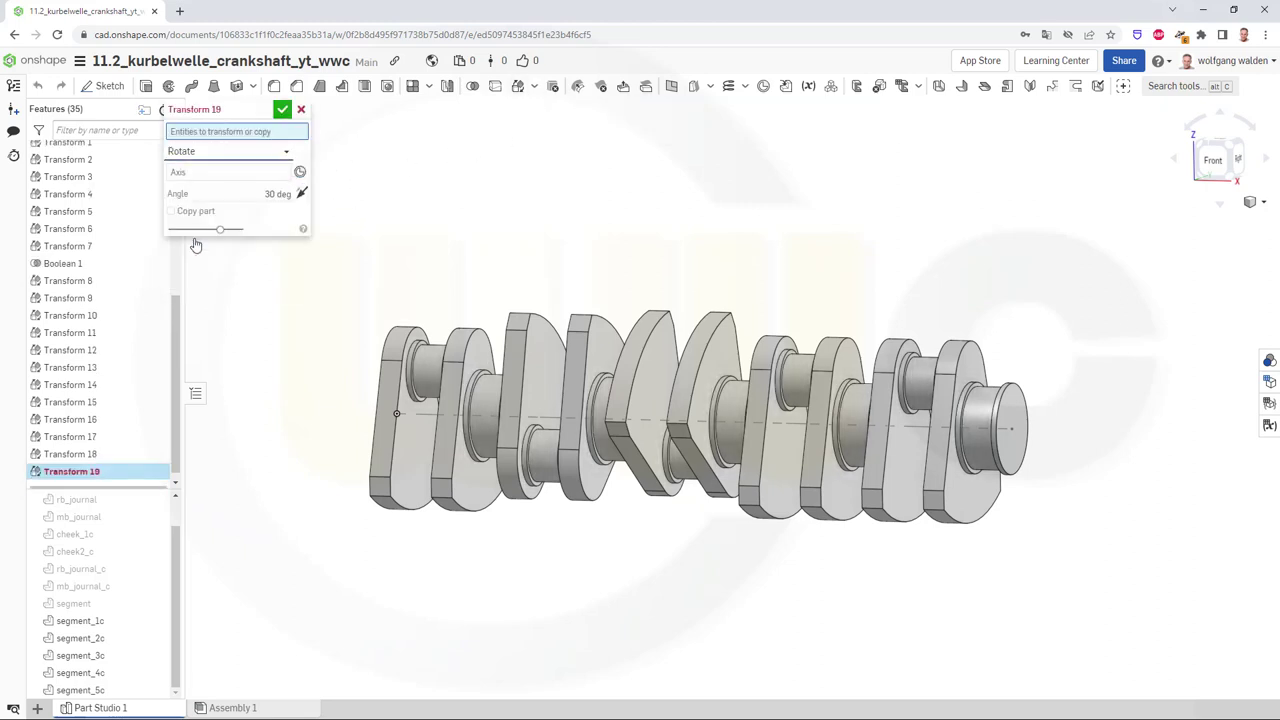
left_click(812, 380)
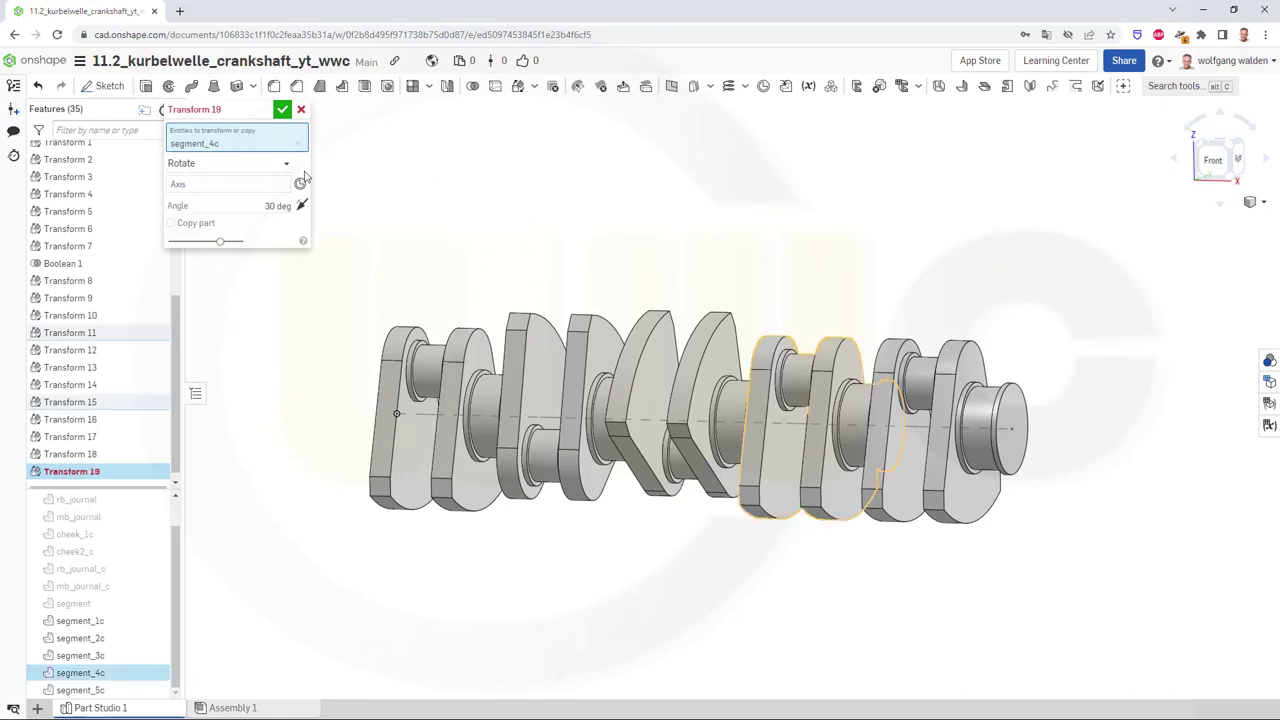
left_click(231, 190)
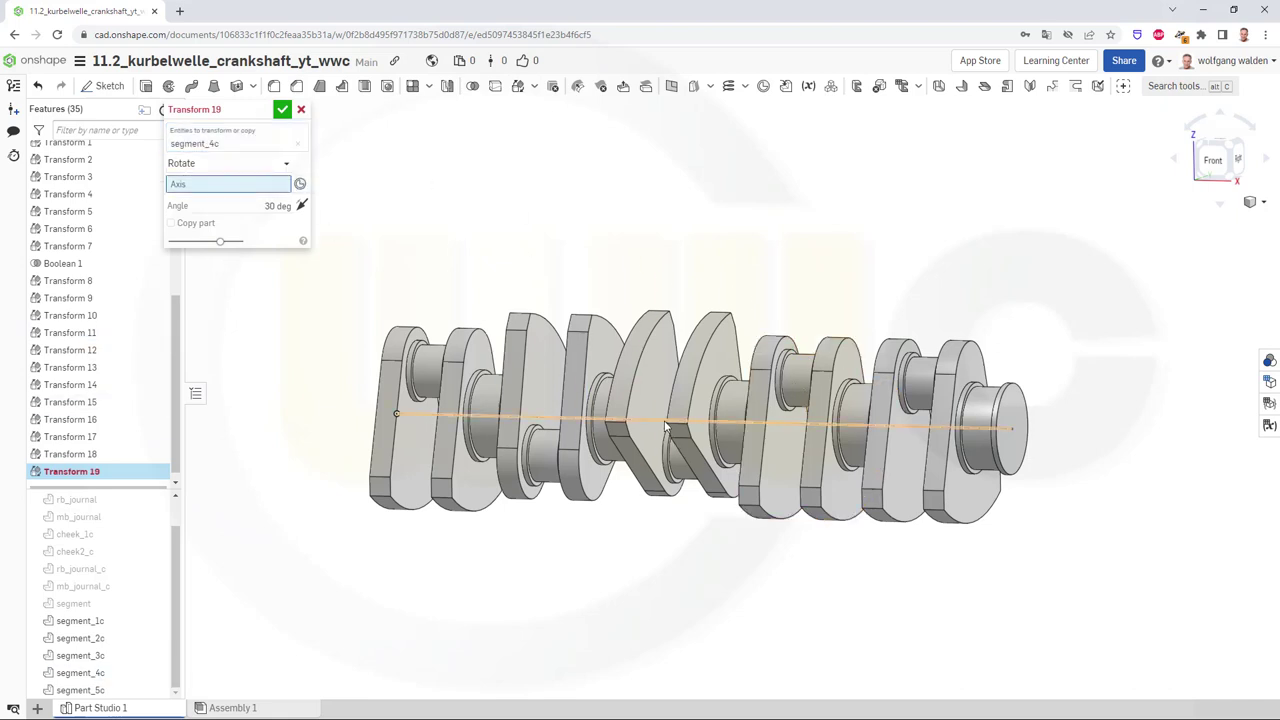
left_click(668, 421)
left_click(272, 218)
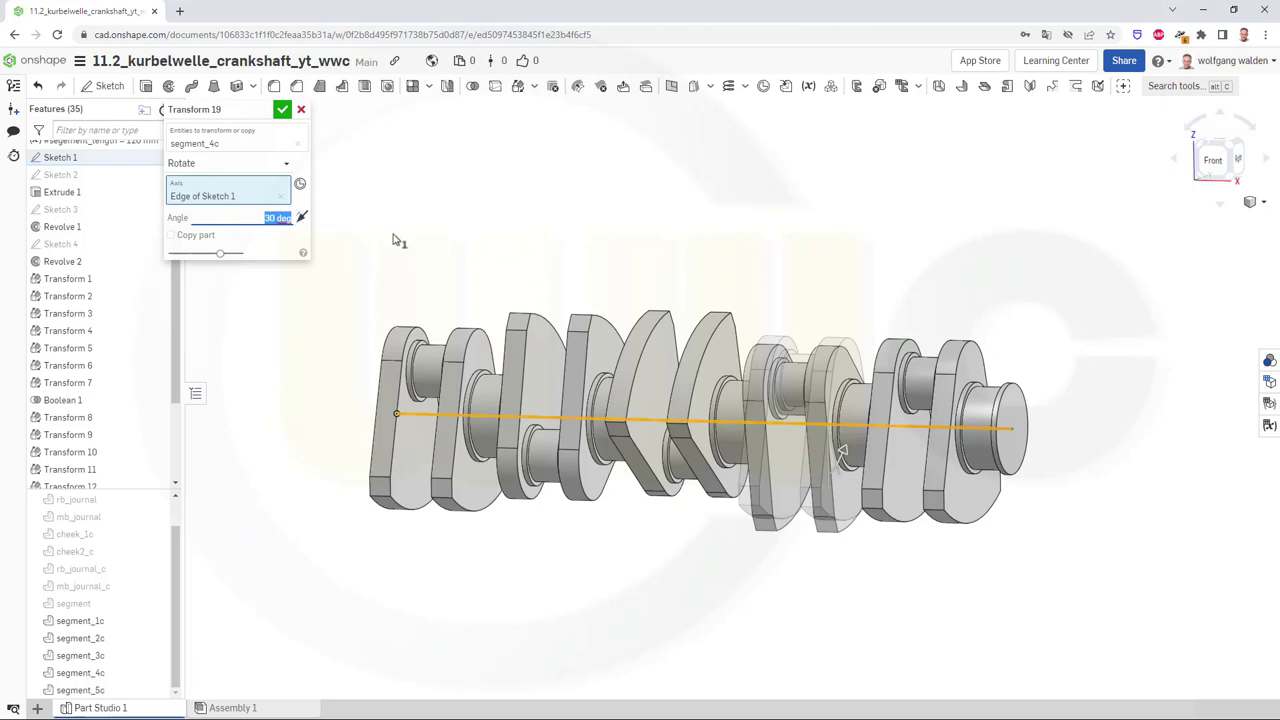
type("1")
left_click(282, 109)
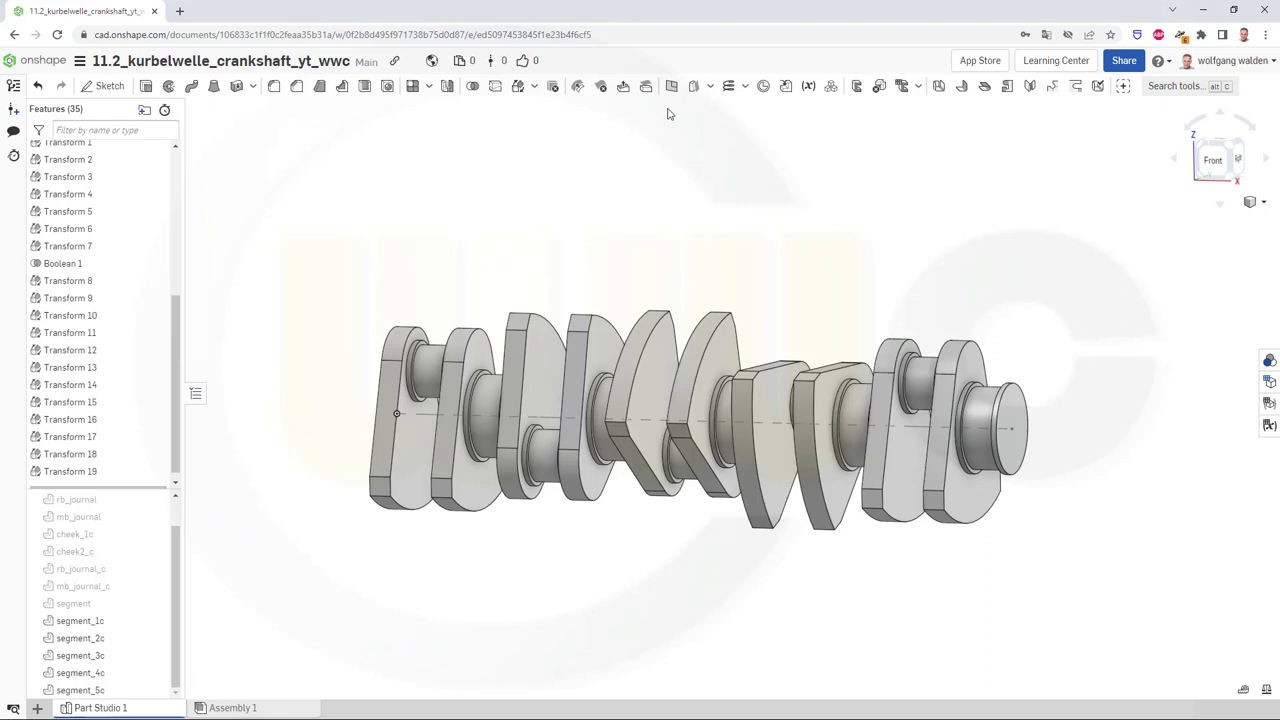
Rotate segment_5c by 72 degrees about the Sketch 1 centre line with a Rotate transform
left_click(519, 89)
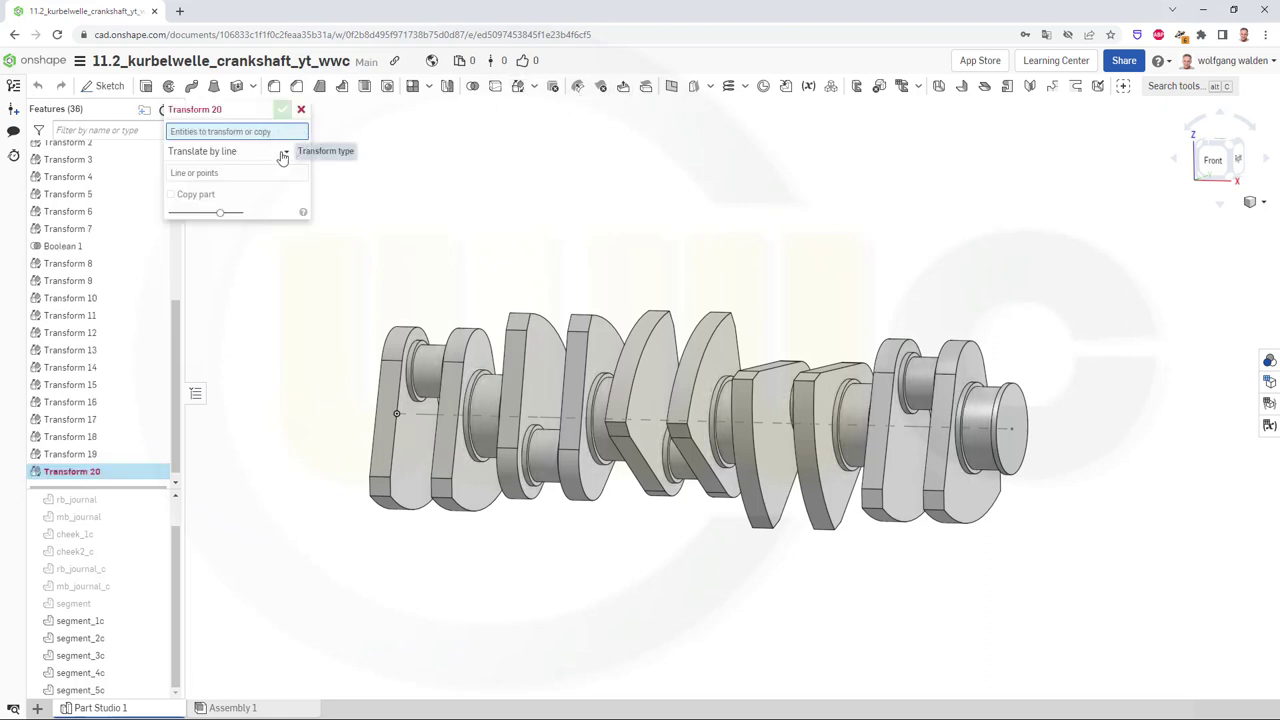
left_click(283, 155)
left_click(195, 240)
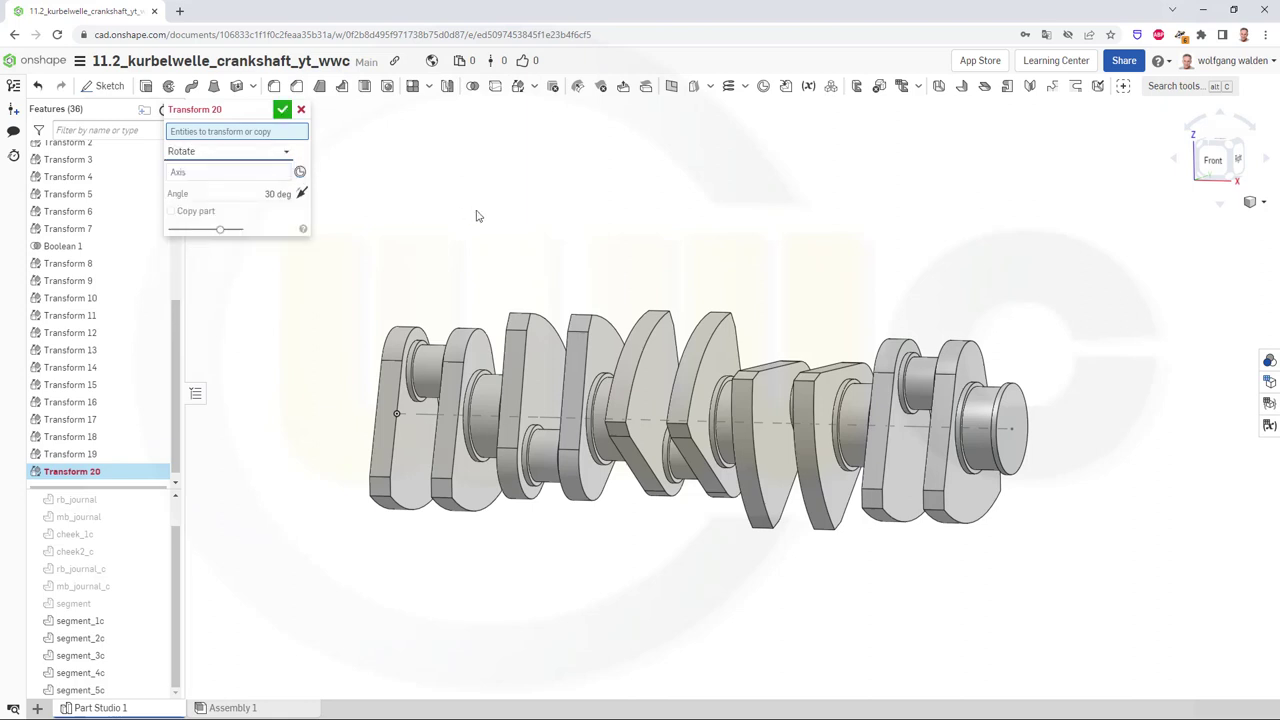
left_click(211, 175)
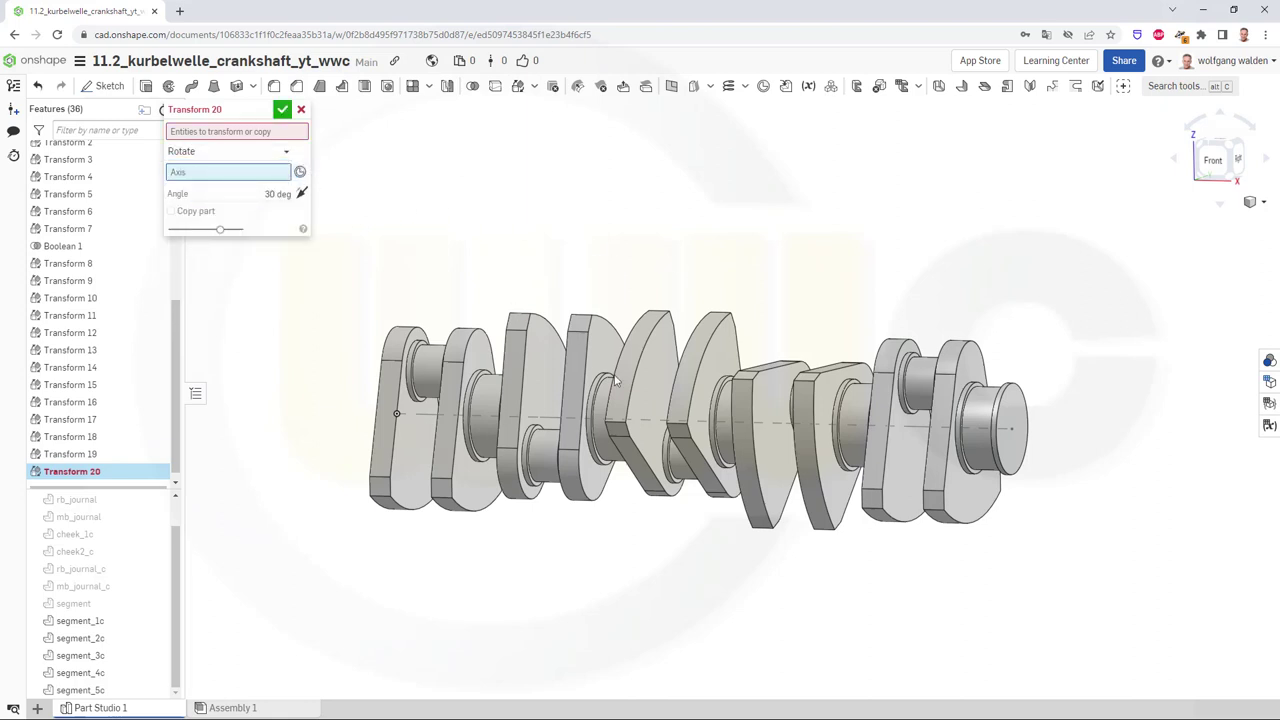
left_click(659, 423)
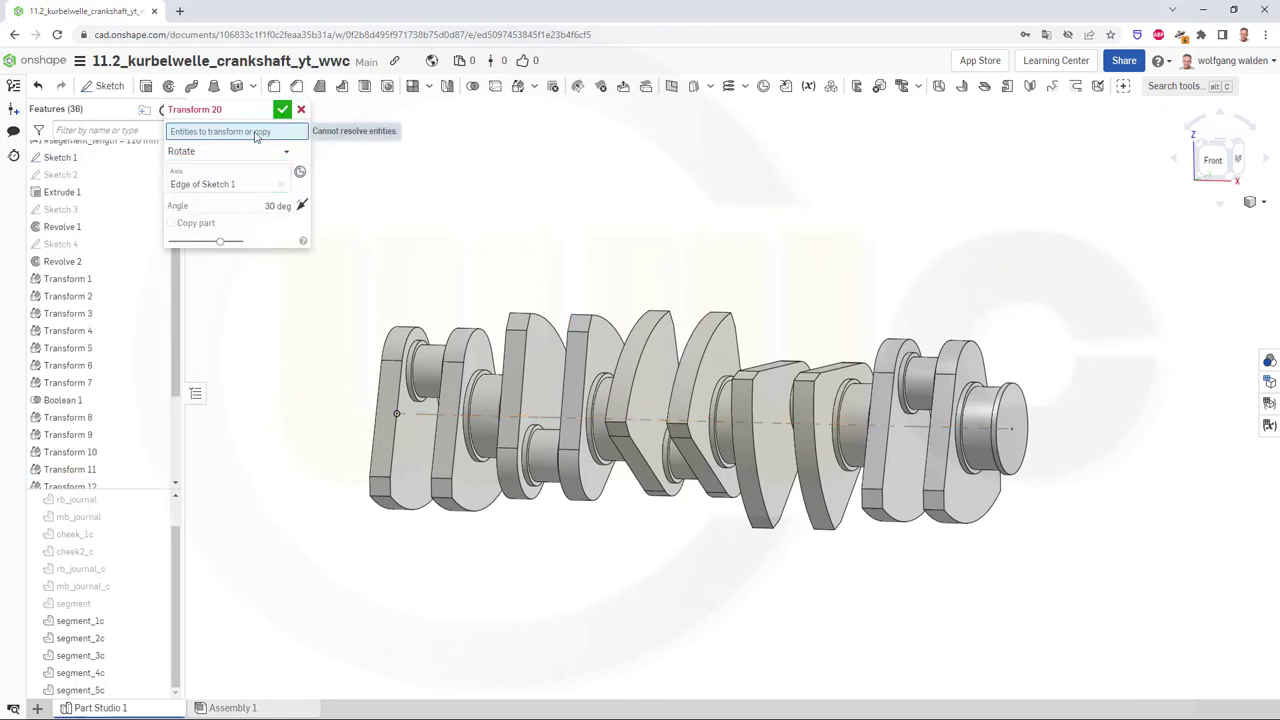
left_click(964, 463)
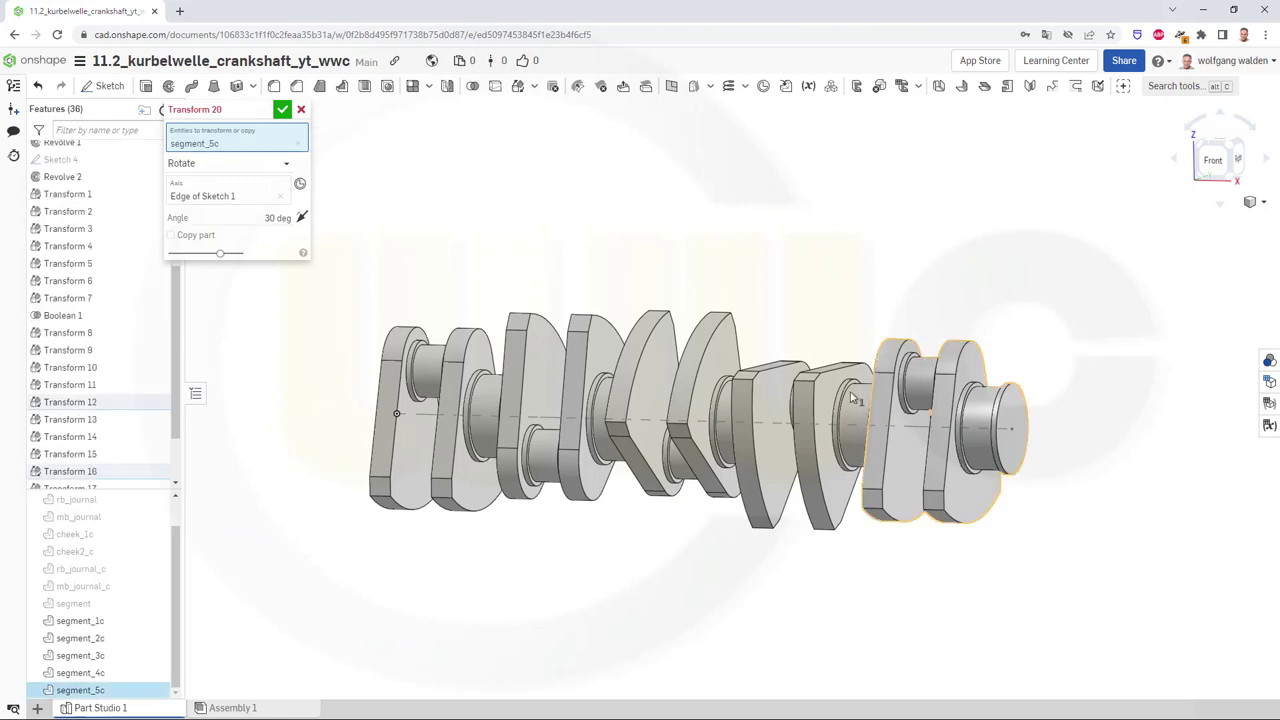
left_click(280, 217)
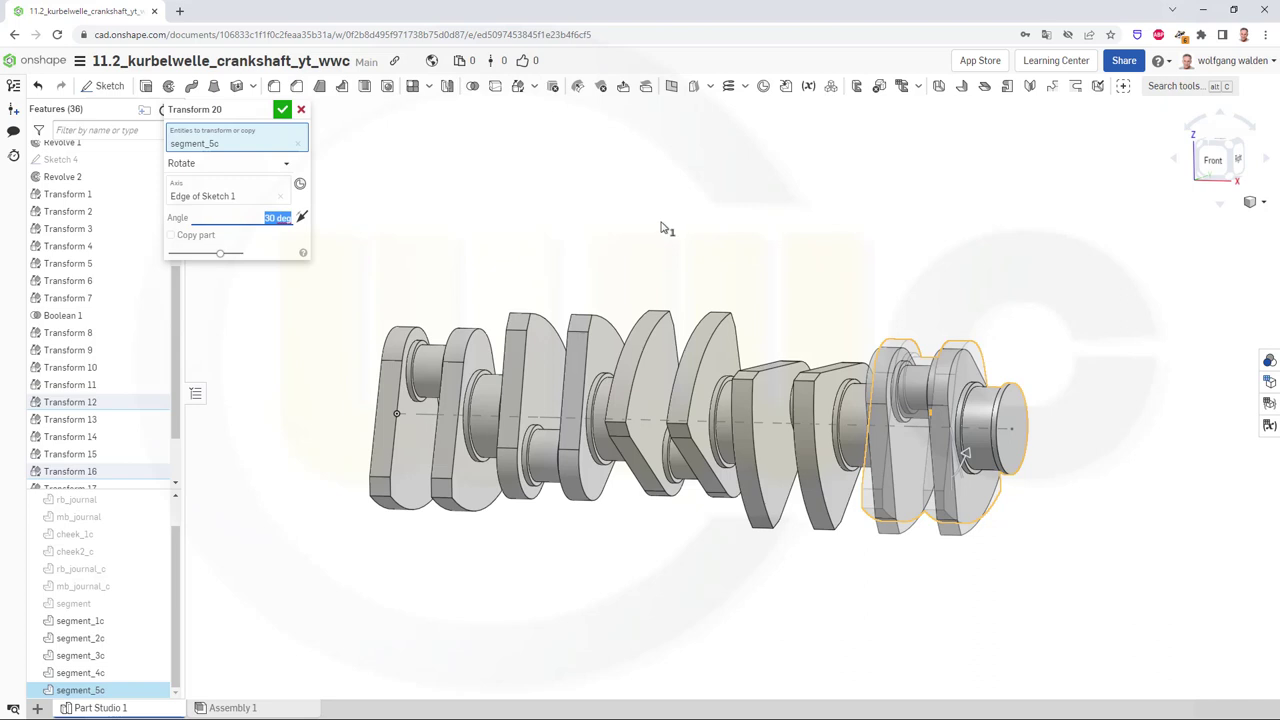
type("72")
key("Return")
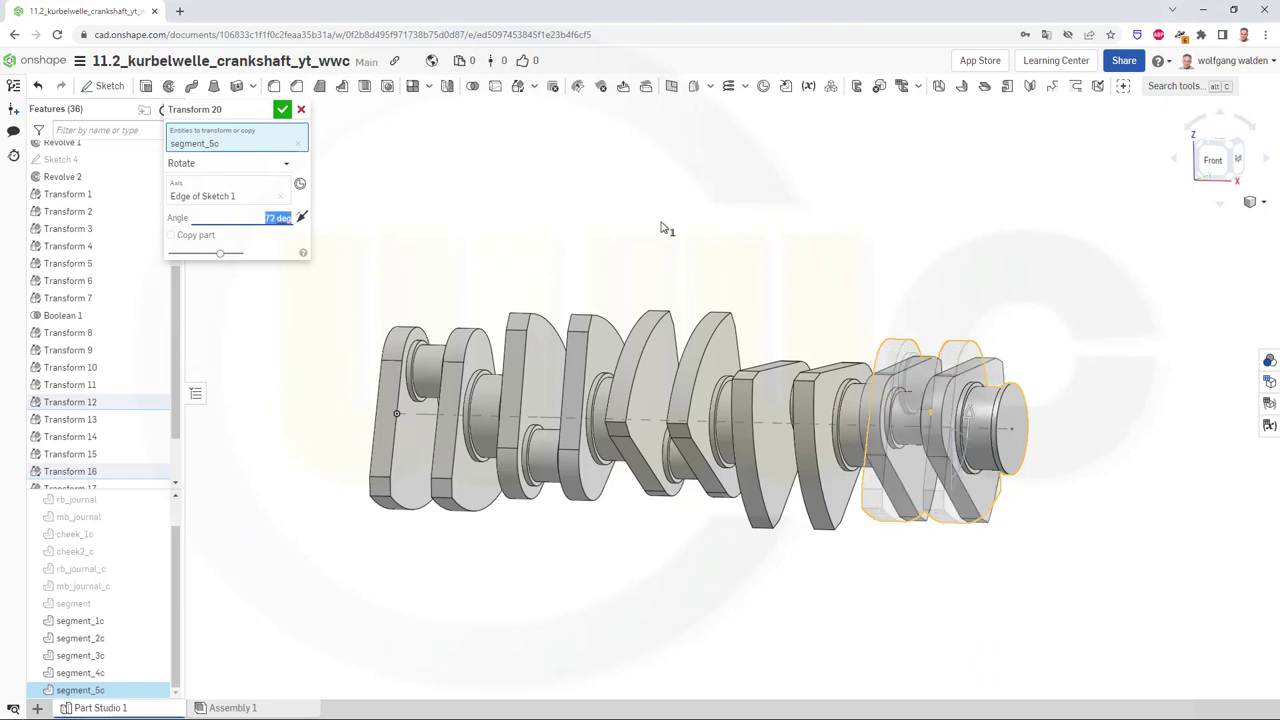
left_click(283, 110)
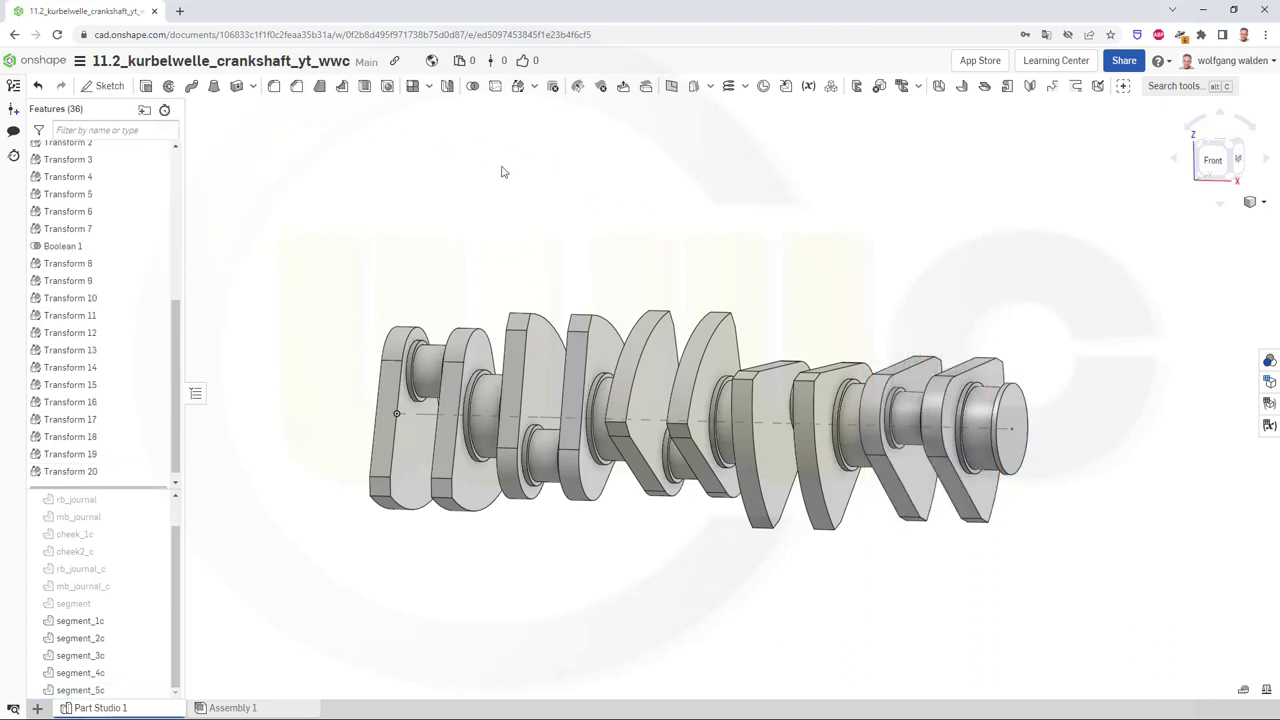
Reverse the rotation direction of segment_5c by setting the Transform 20 angle to -72 degrees
right_click_drag(814, 313, 723, 294)
key("shift+4")
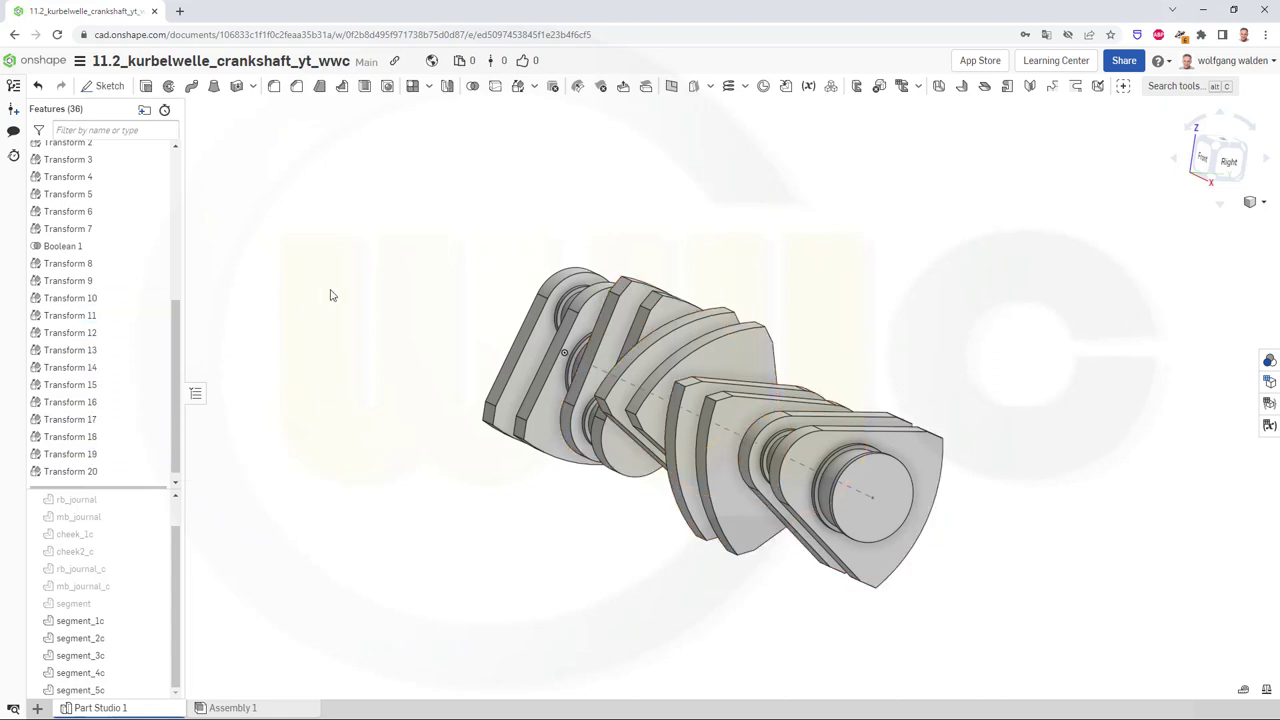
left_click(86, 475)
double_click(86, 475)
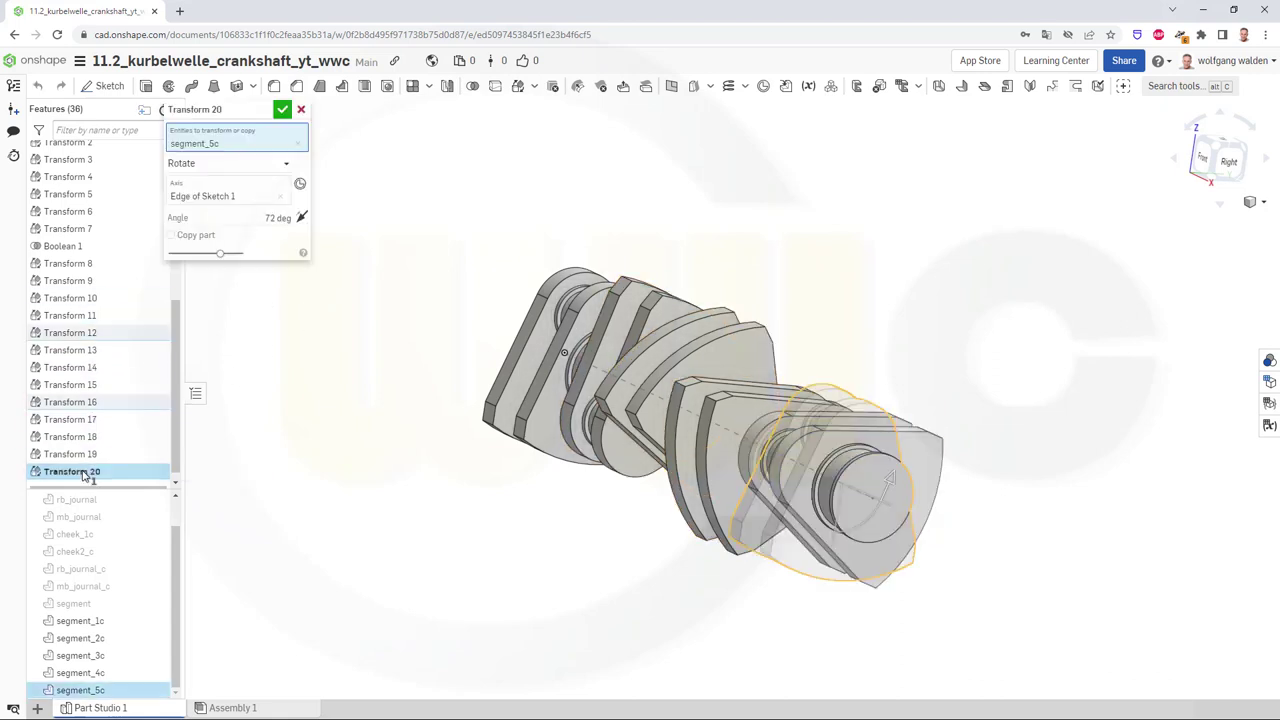
left_click(260, 218)
left_click(263, 218)
double_click(270, 219)
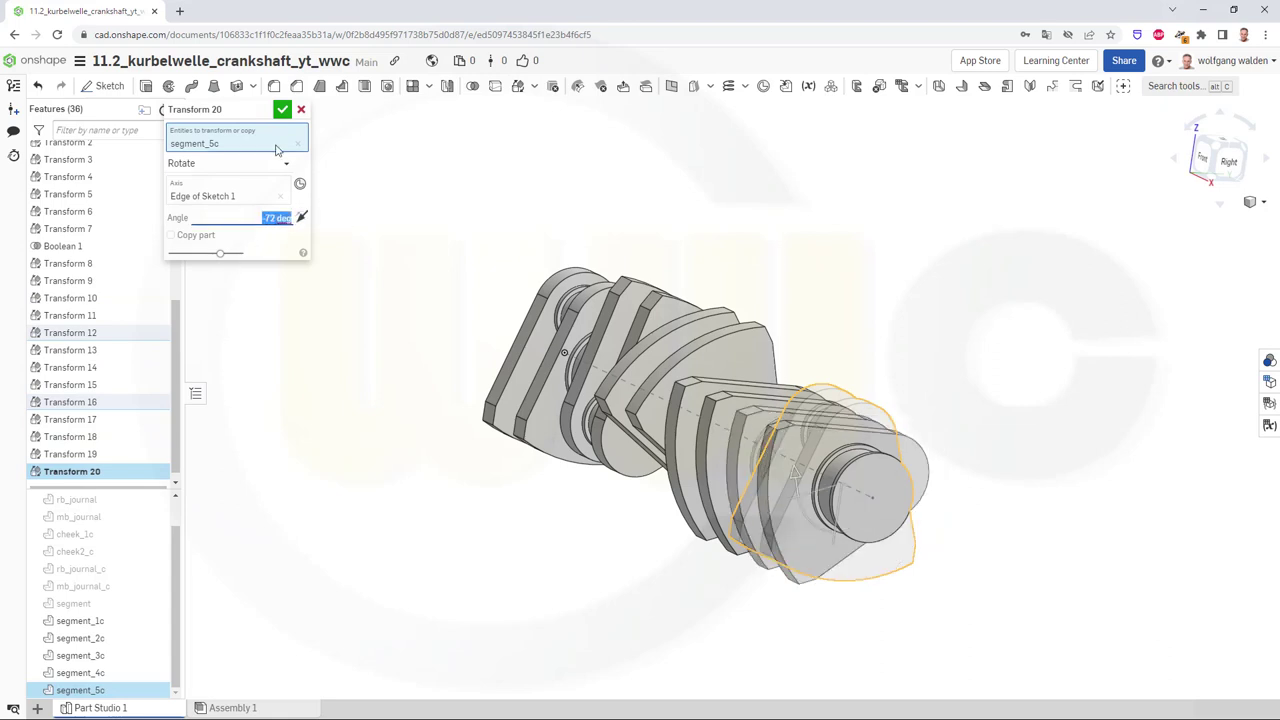
left_click(282, 109)
Reverse the rotation direction of segment_4c by setting the Transform 19 angle to -288 degrees
left_click(105, 457)
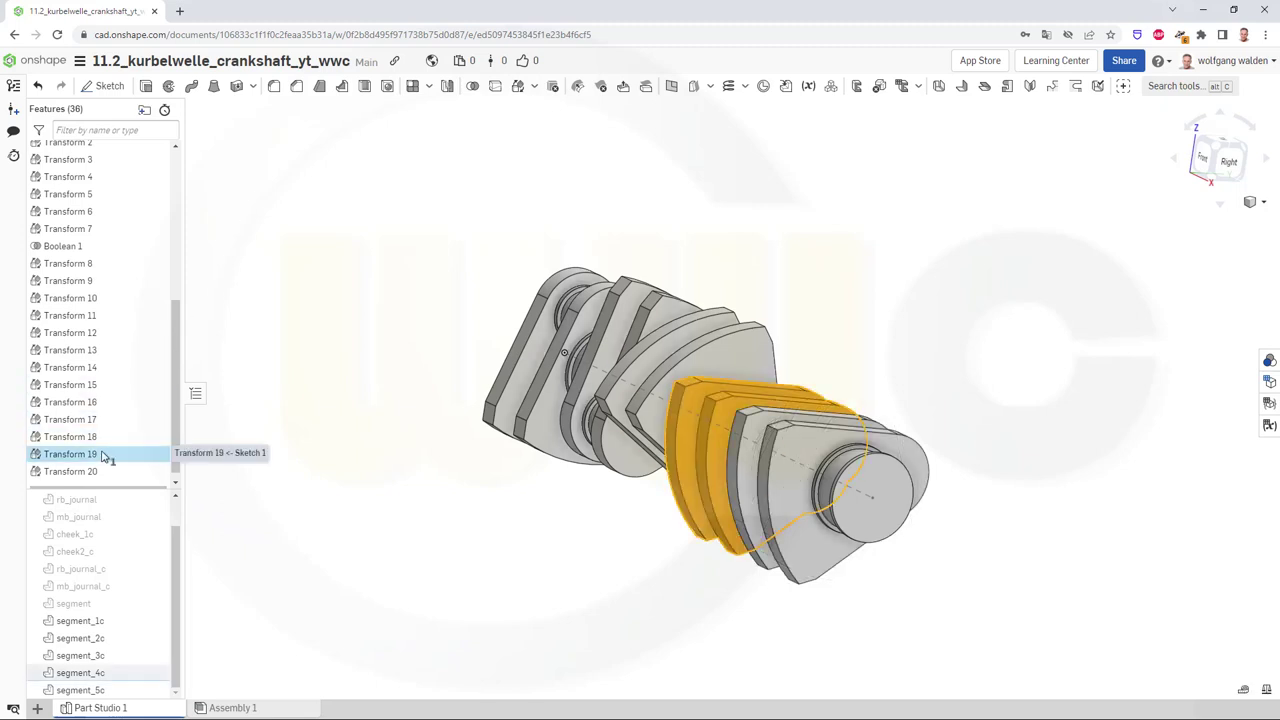
double_click(105, 457)
double_click(256, 218)
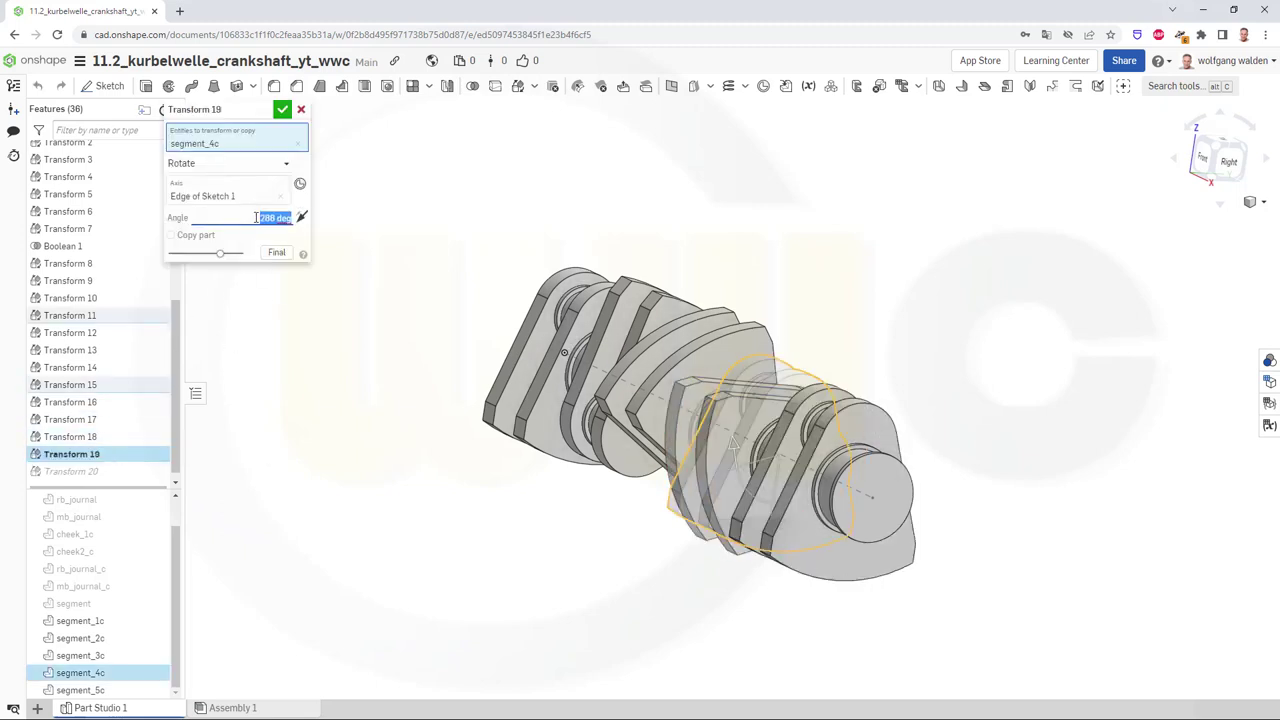
left_click(256, 218)
type("-")
left_click(282, 109)
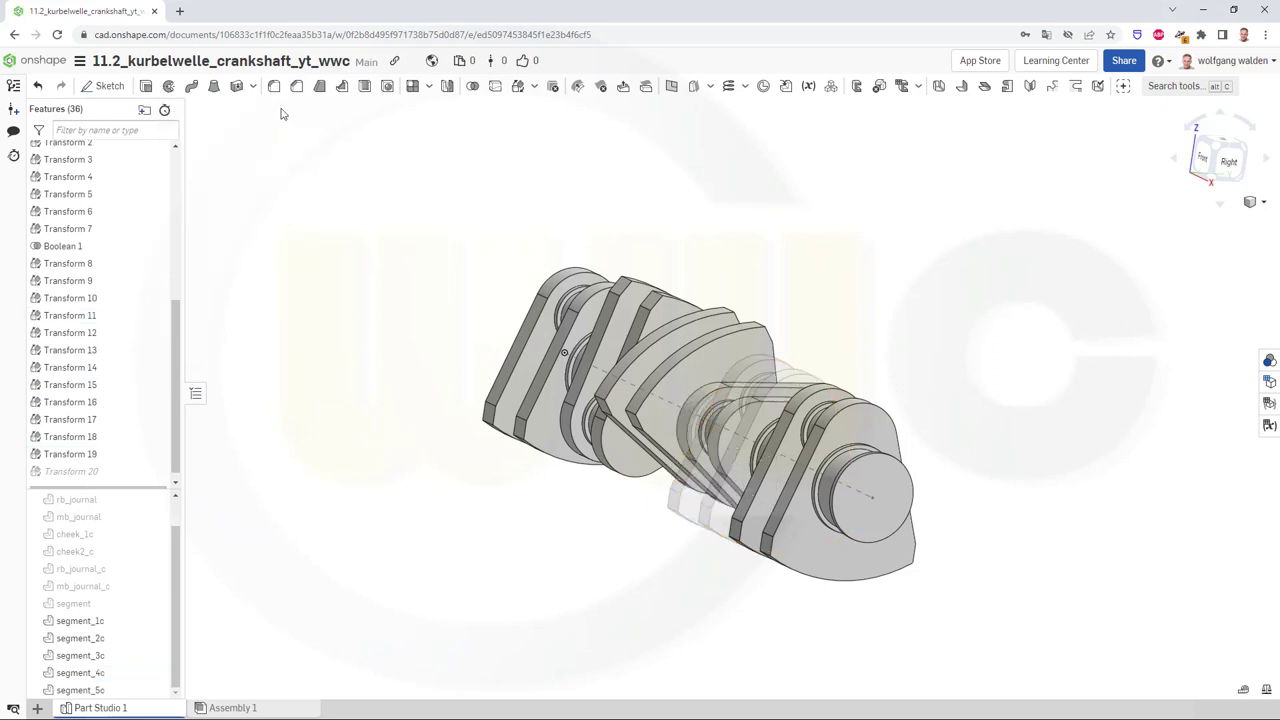
Reverse the rotation direction of segment_3c by setting the Transform 18 angle to -216 degrees
double_click(94, 436)
left_click(254, 217)
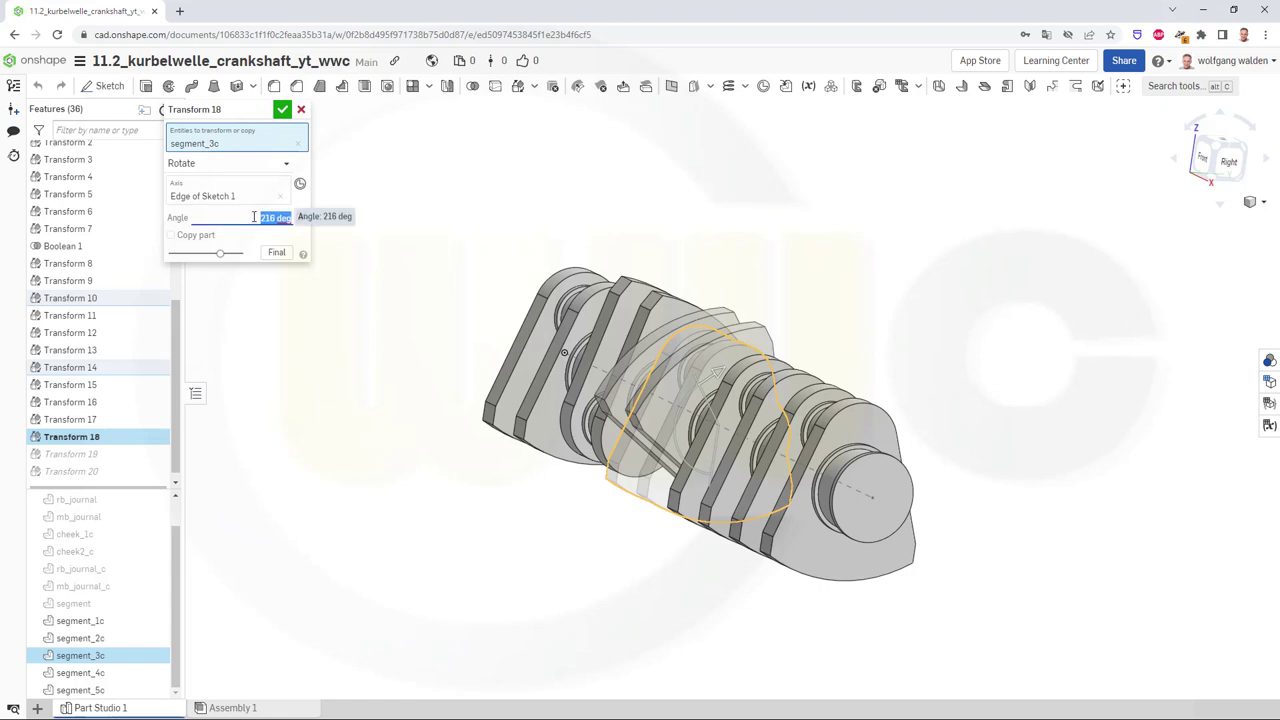
left_click(254, 217)
type("-")
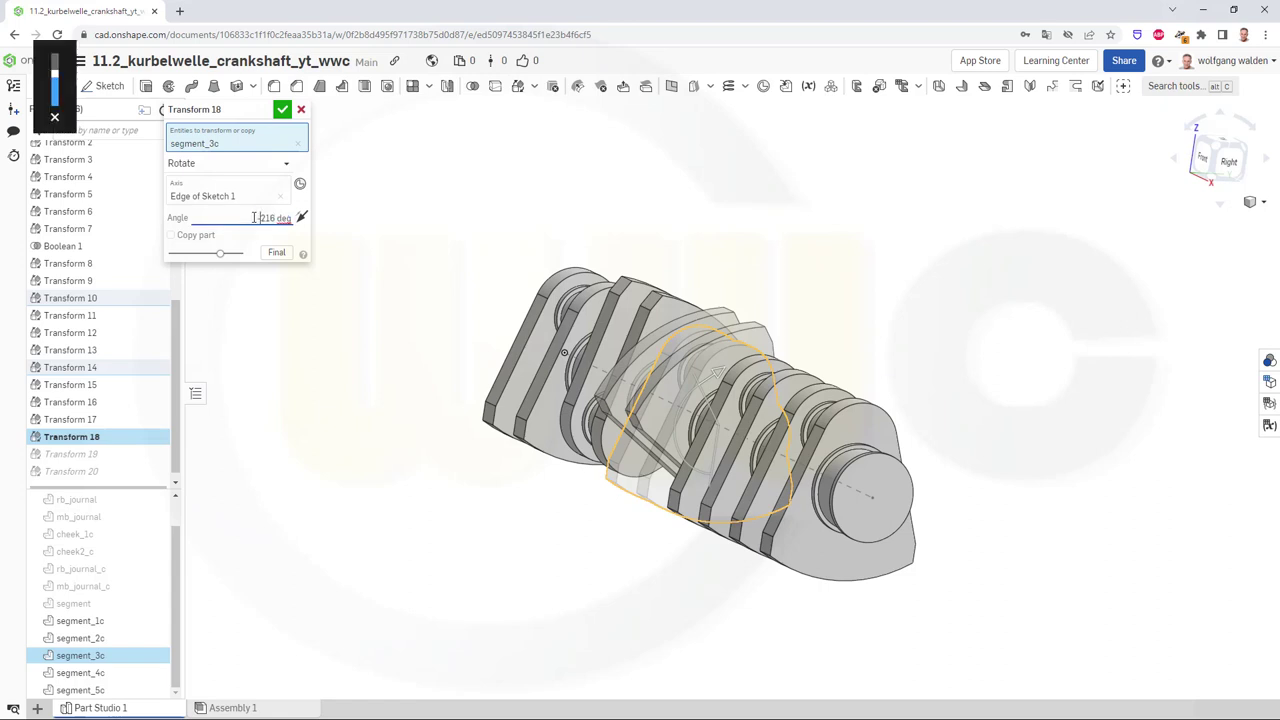
left_click(283, 109)
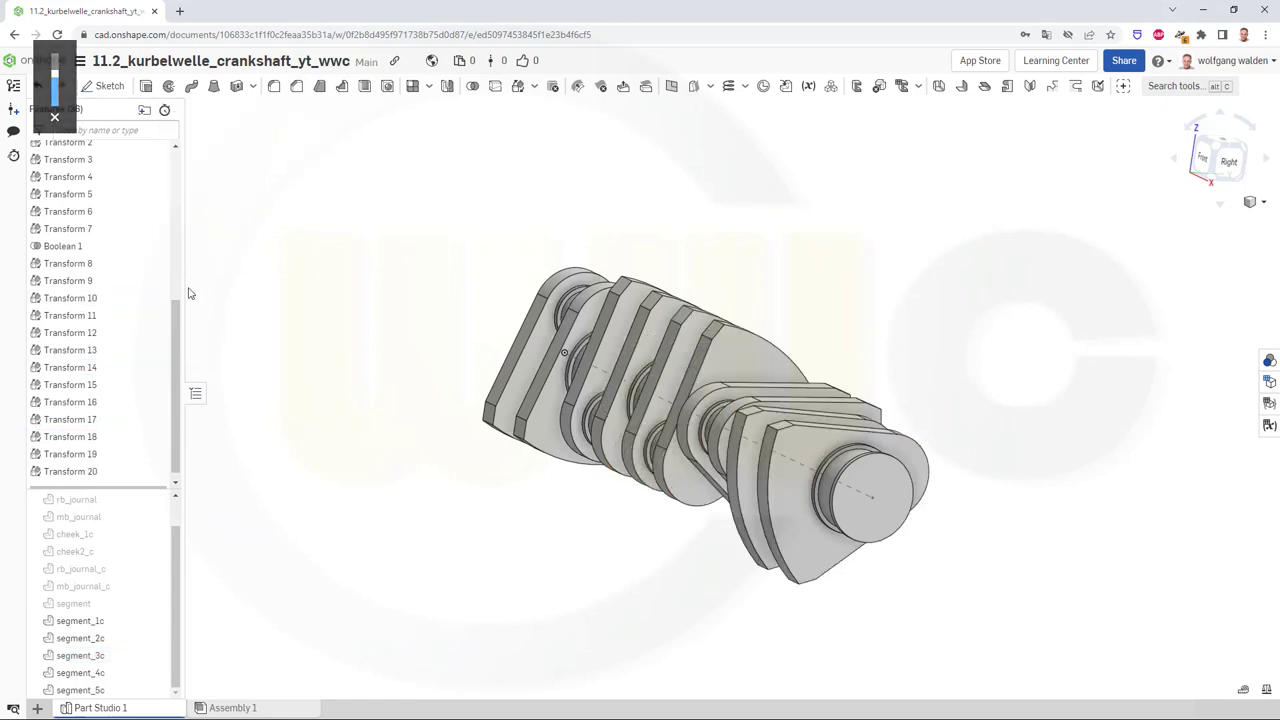
Reverse the rotation direction of segment_2c by setting the Transform 17 angle to -144 degrees
double_click(88, 423)
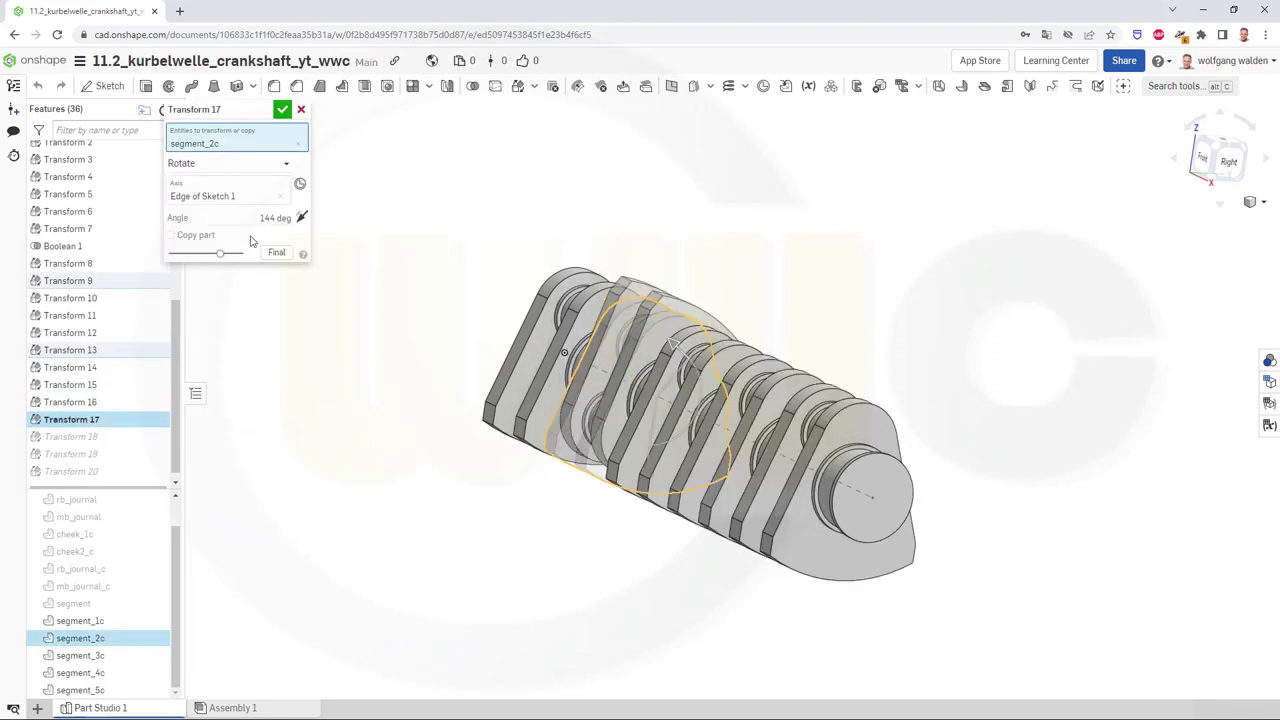
left_click(253, 218)
left_click(250, 218)
type("-")
key("Return")
left_click(282, 109)
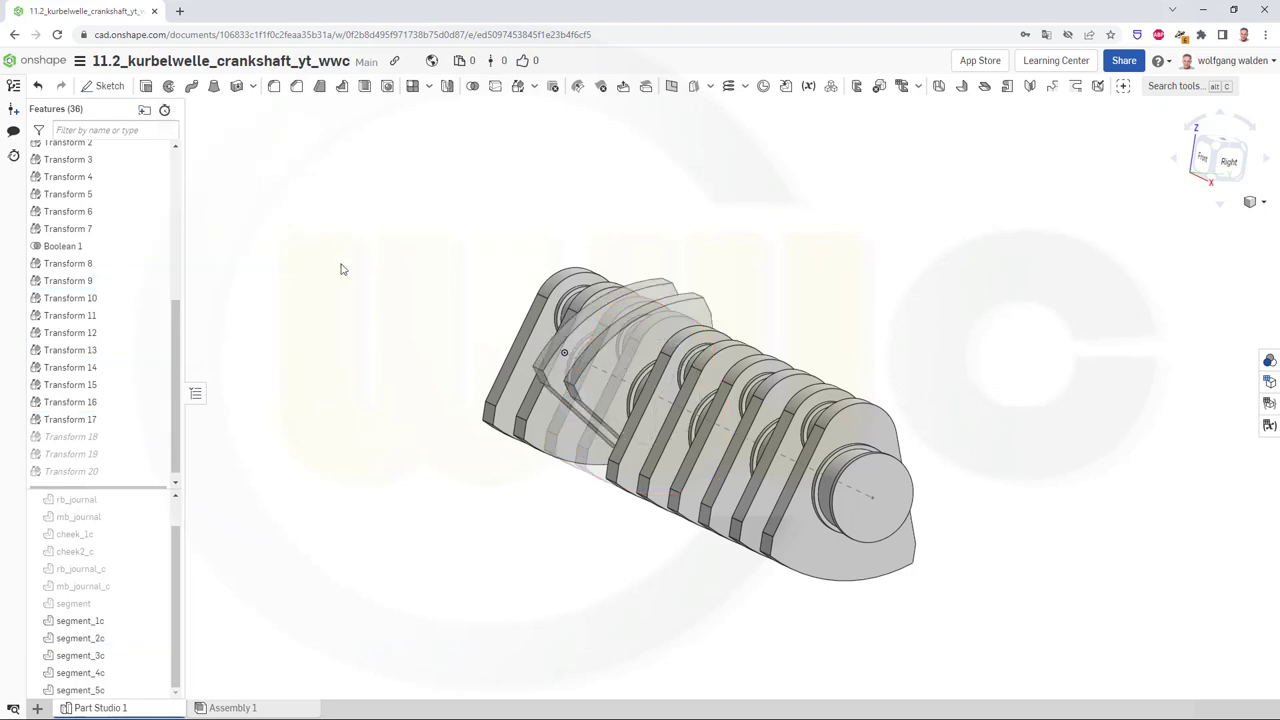
Hide the five crankshaft segment parts, segment_1c through segment_5c, leaving only the Sketch 1 centre line shown
mouse_move(485, 425)
right_mouse_down()
mouse_move(500, 430)
mouse_move(480, 443)
mouse_move(449, 428)
mouse_move(535, 433)
mouse_move(465, 412)
mouse_move(508, 435)
right_mouse_up()
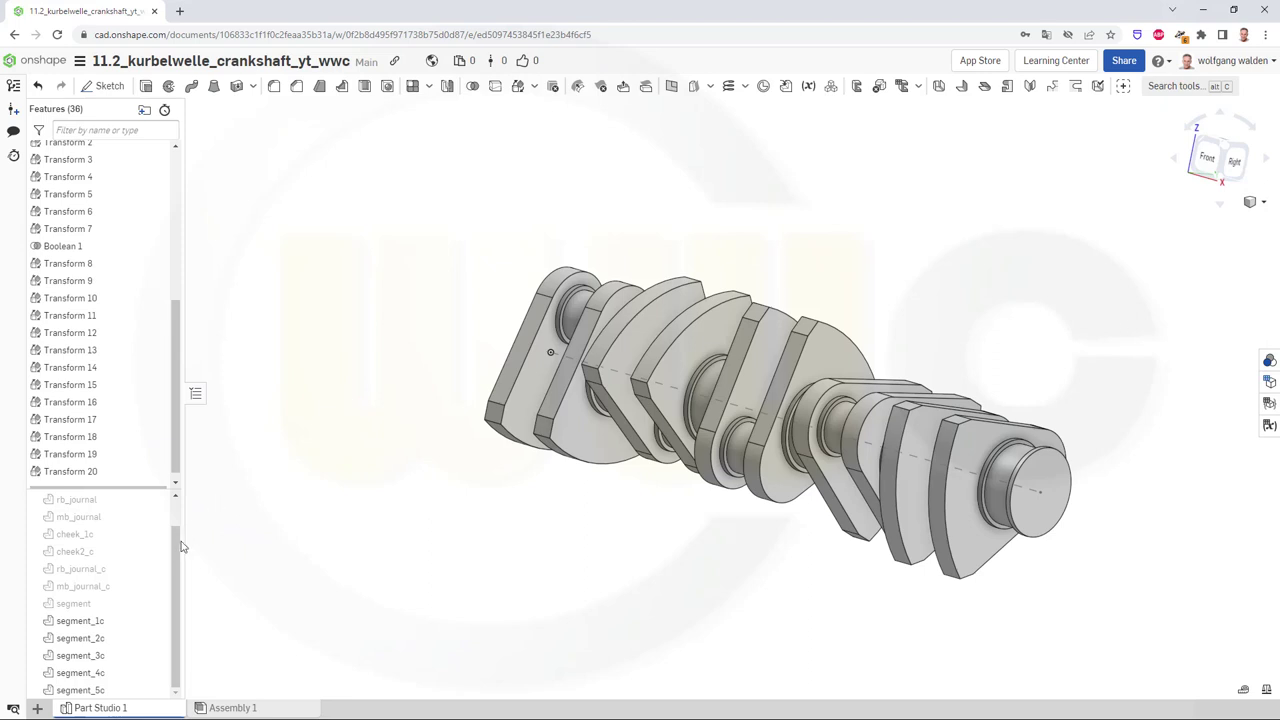
left_click(156, 622)
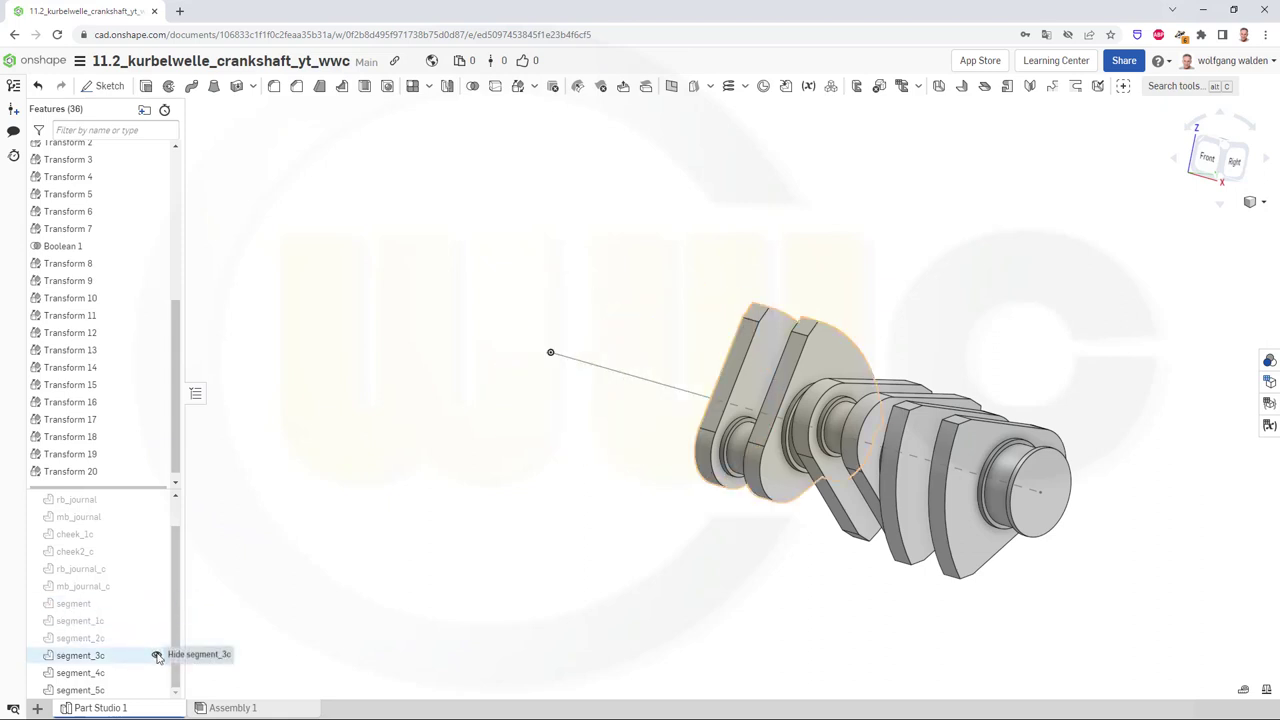
left_click(155, 655)
left_click(155, 672)
left_click(155, 690)
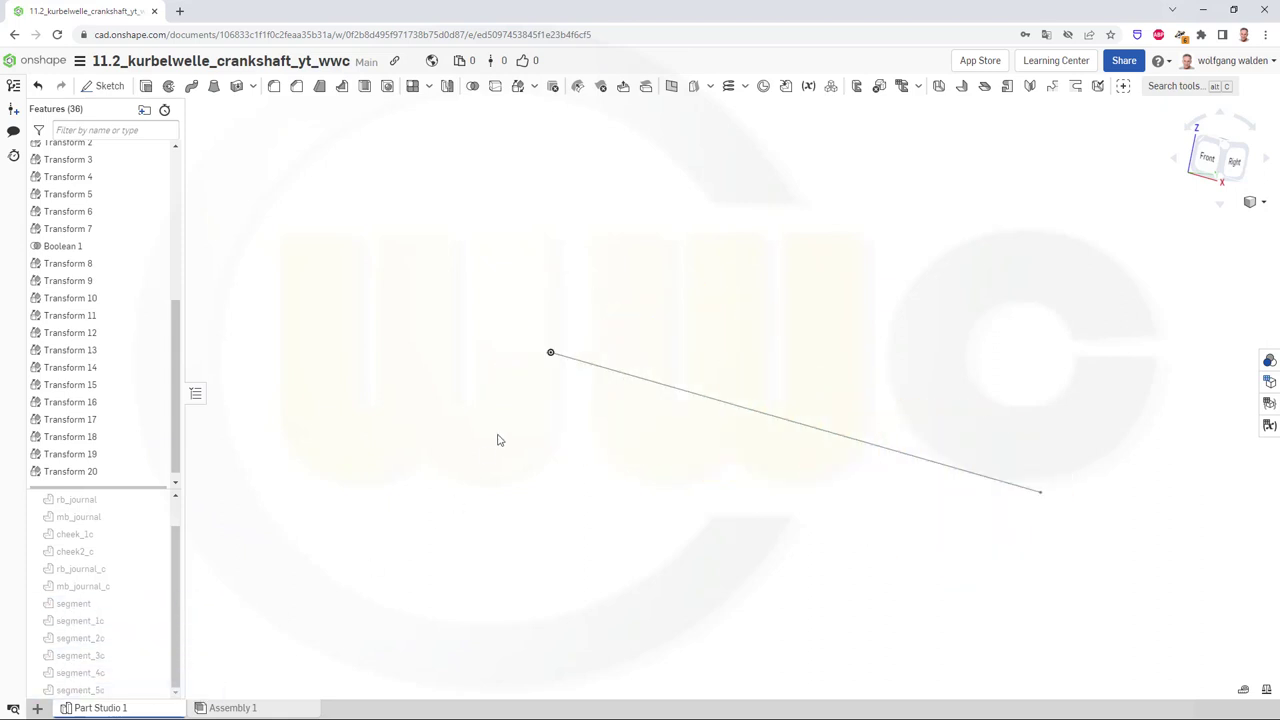
Start a new sketch on the Front plane, viewed from the front with room on the negative X side of the origin
left_click(108, 86)
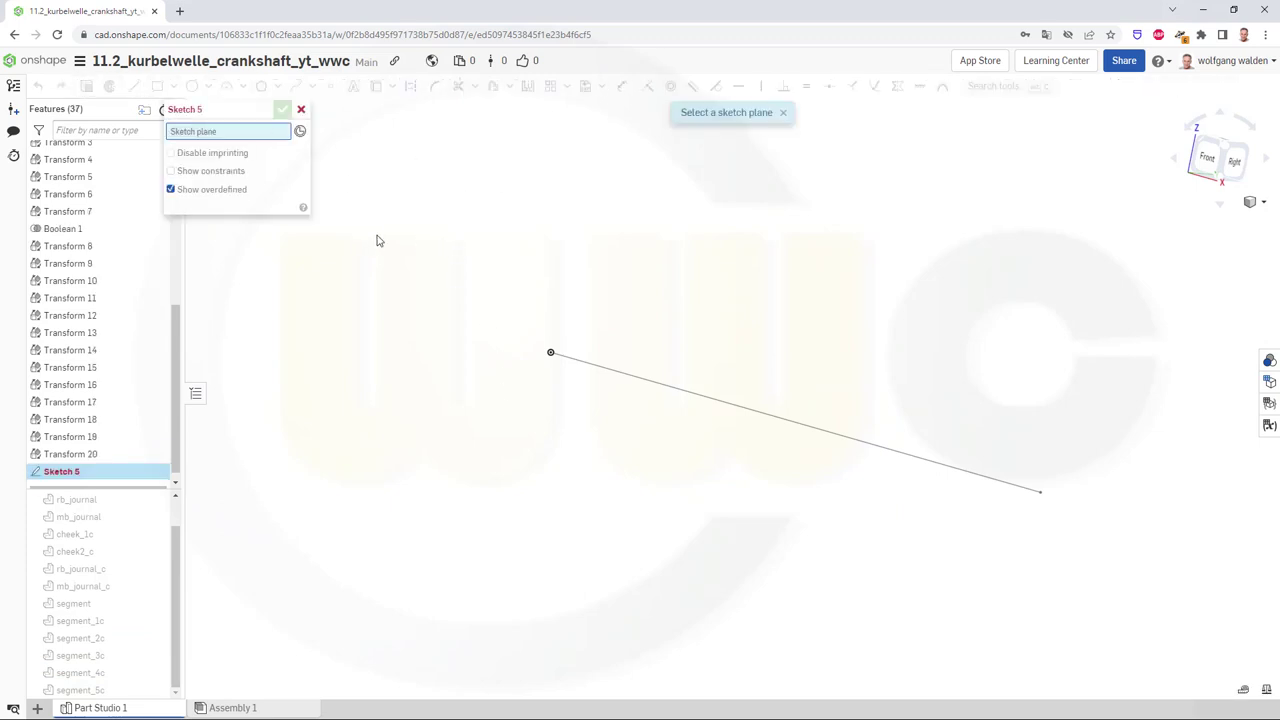
scroll(90, 207, "up", 6)
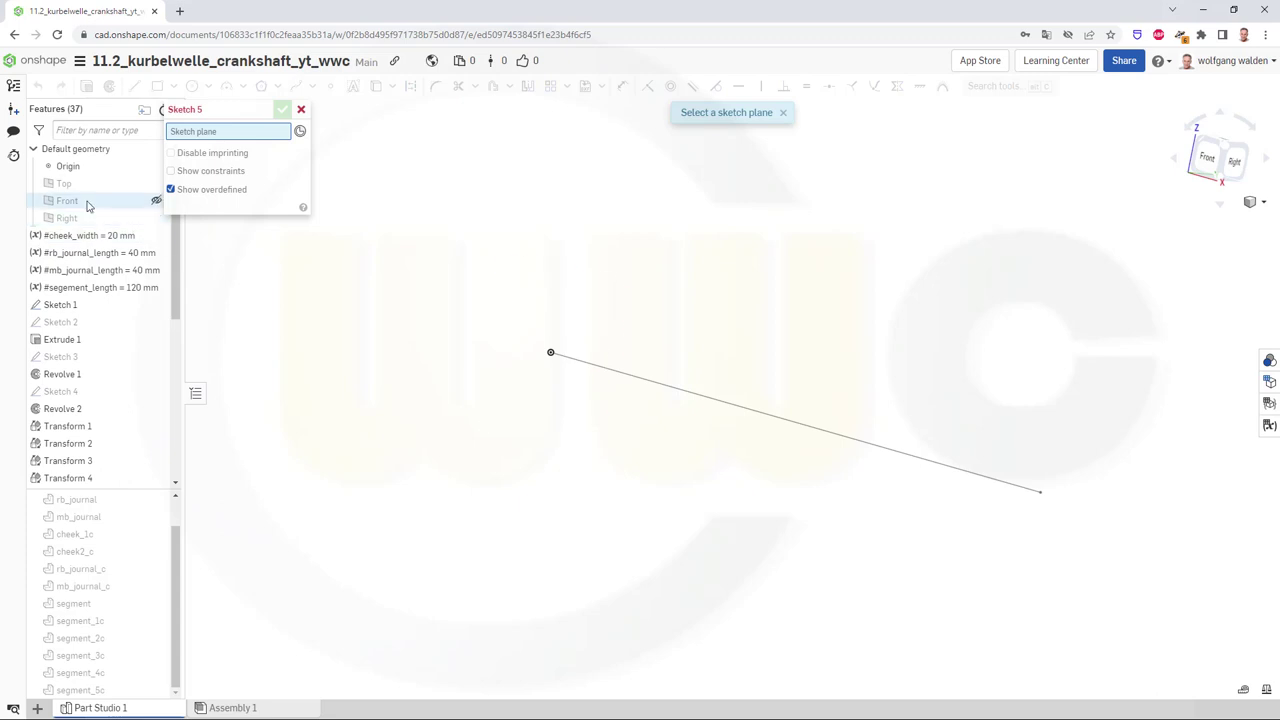
left_click(85, 202)
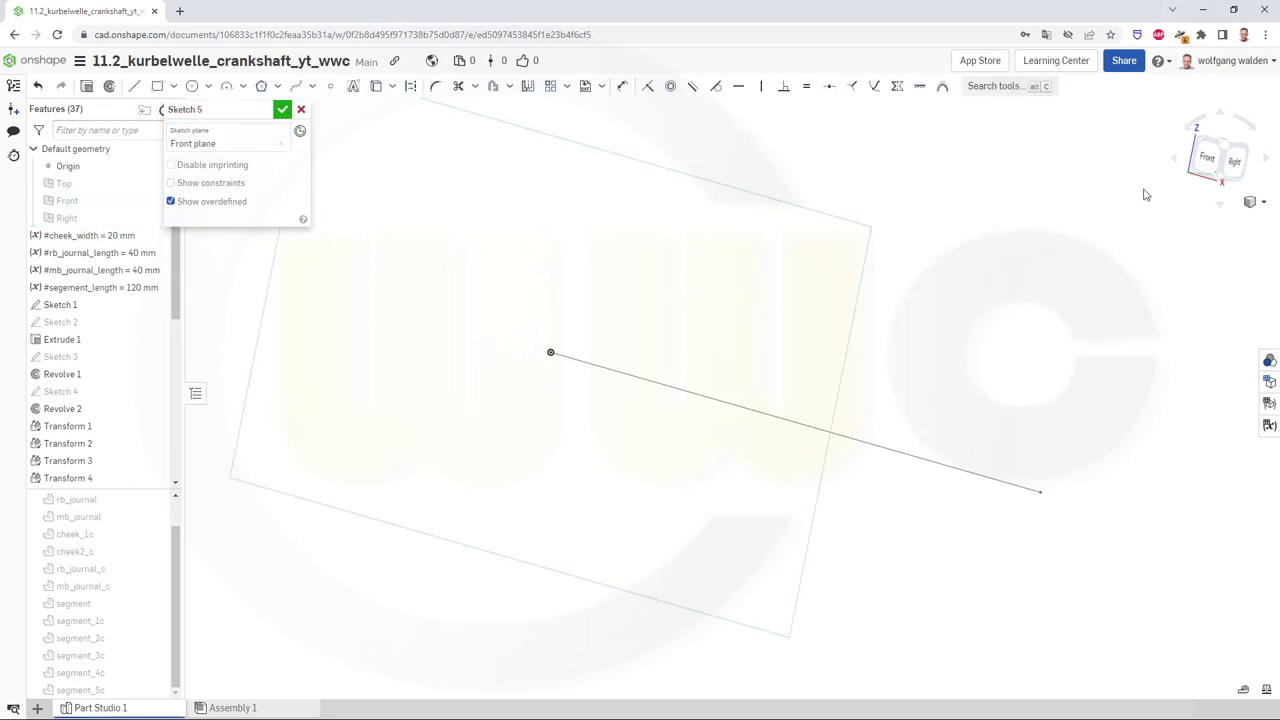
left_click(1207, 158)
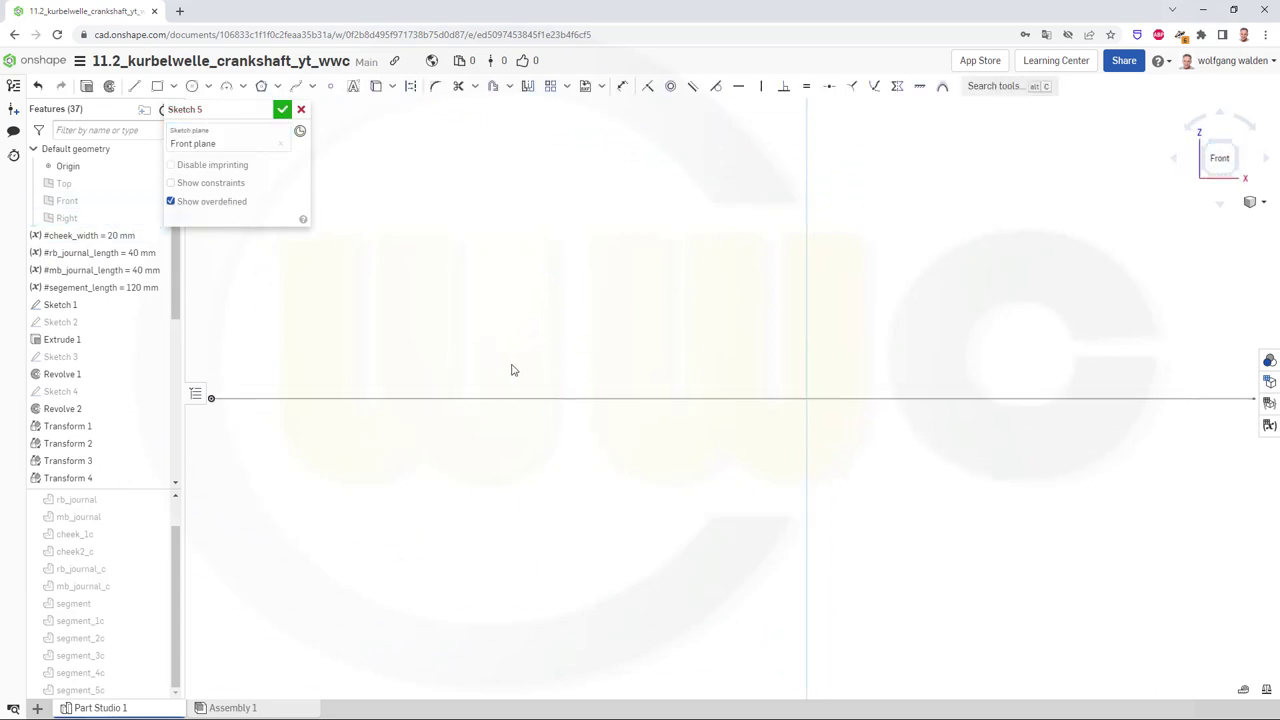
middle_click_drag(488, 366, 980, 377)
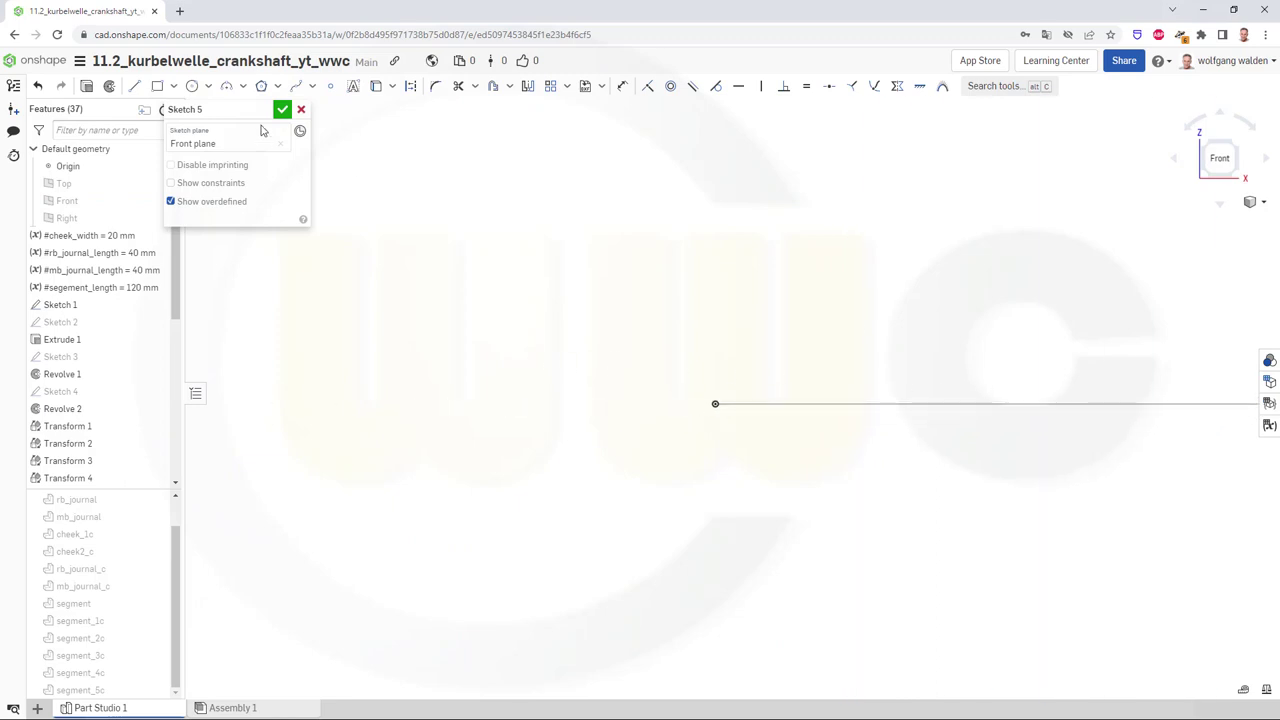
Draw a closed four-step line profile from the origin, about 195 mm long towards negative X, rising towards a vertical edge above the origin
left_click(134, 87)
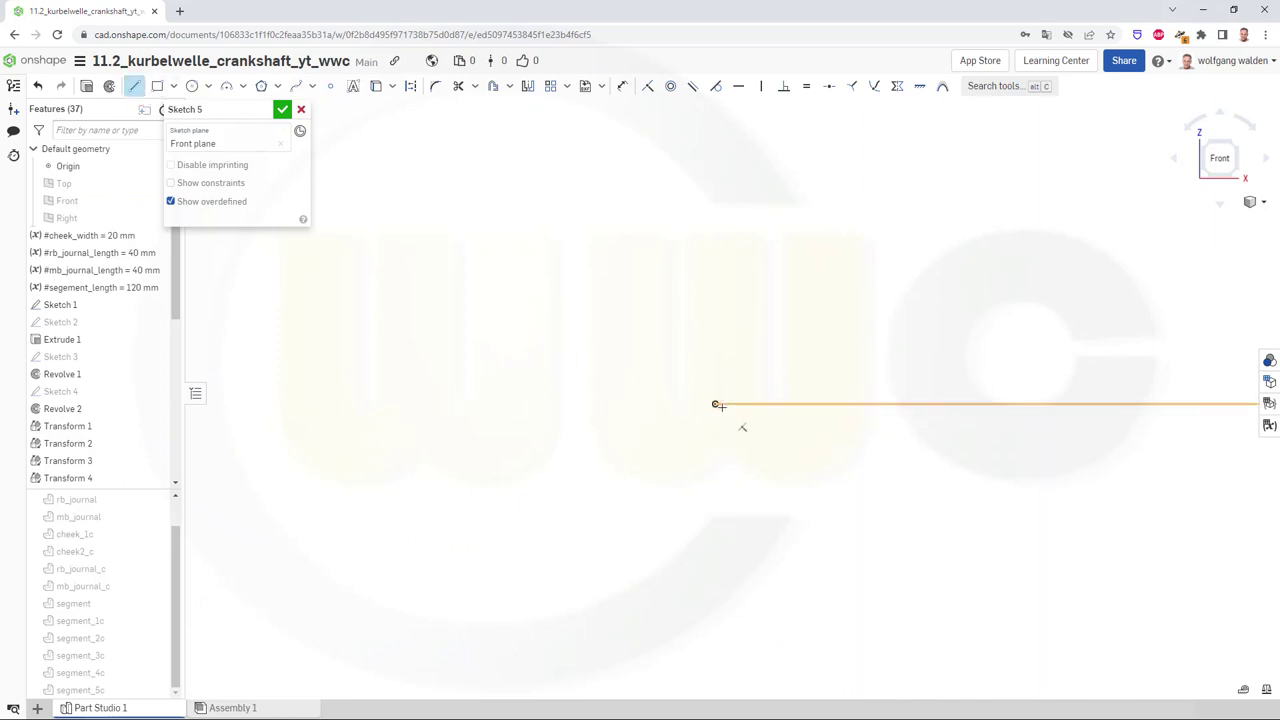
left_click(714, 403)
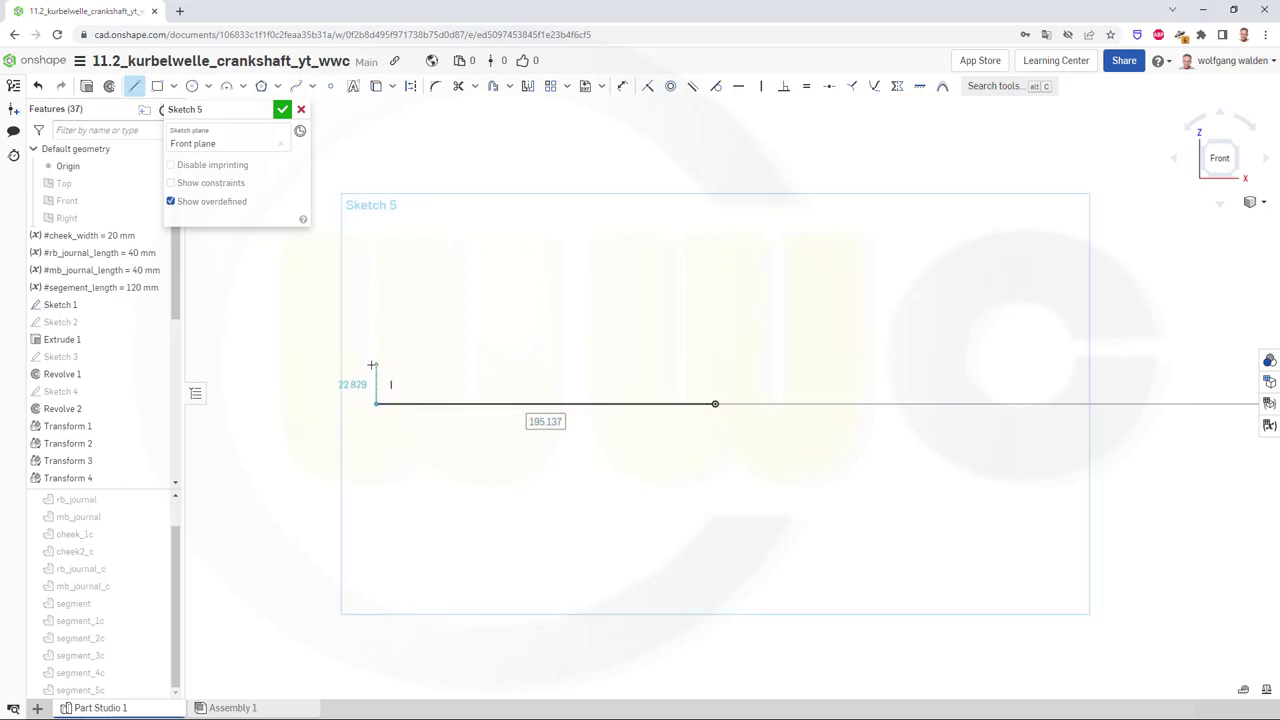
left_click(375, 364)
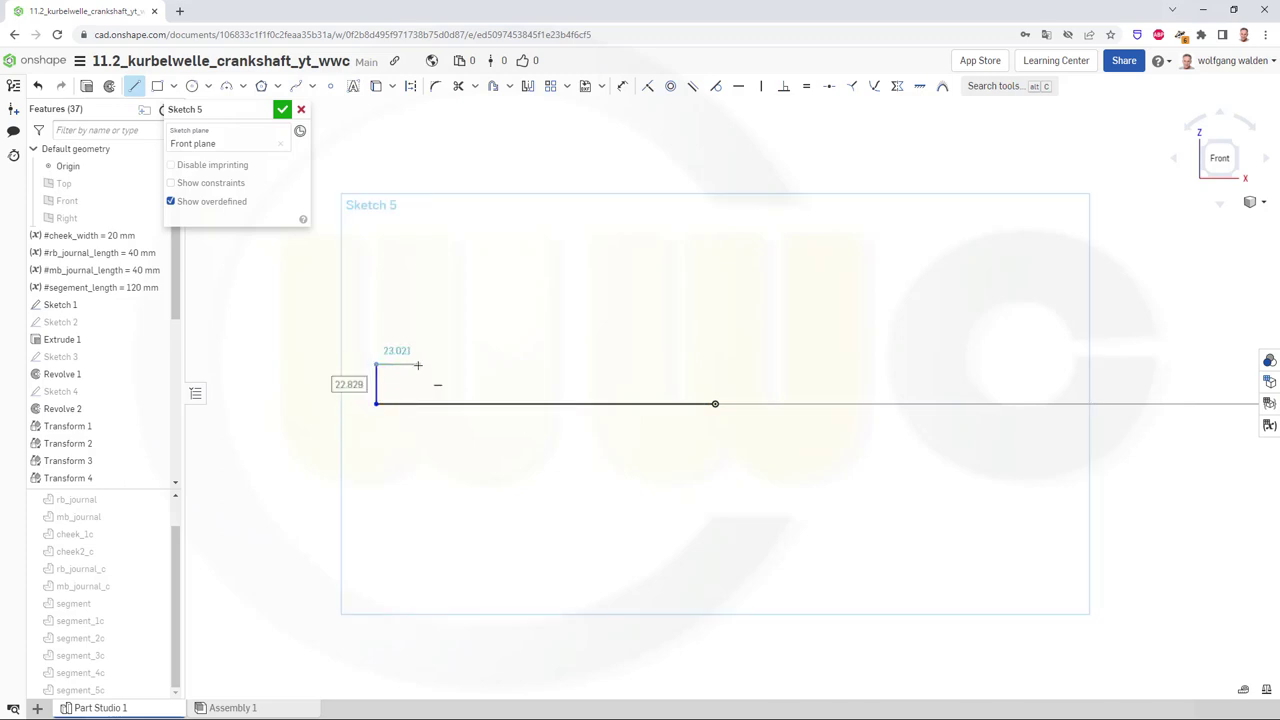
left_click(446, 322)
left_click(543, 322)
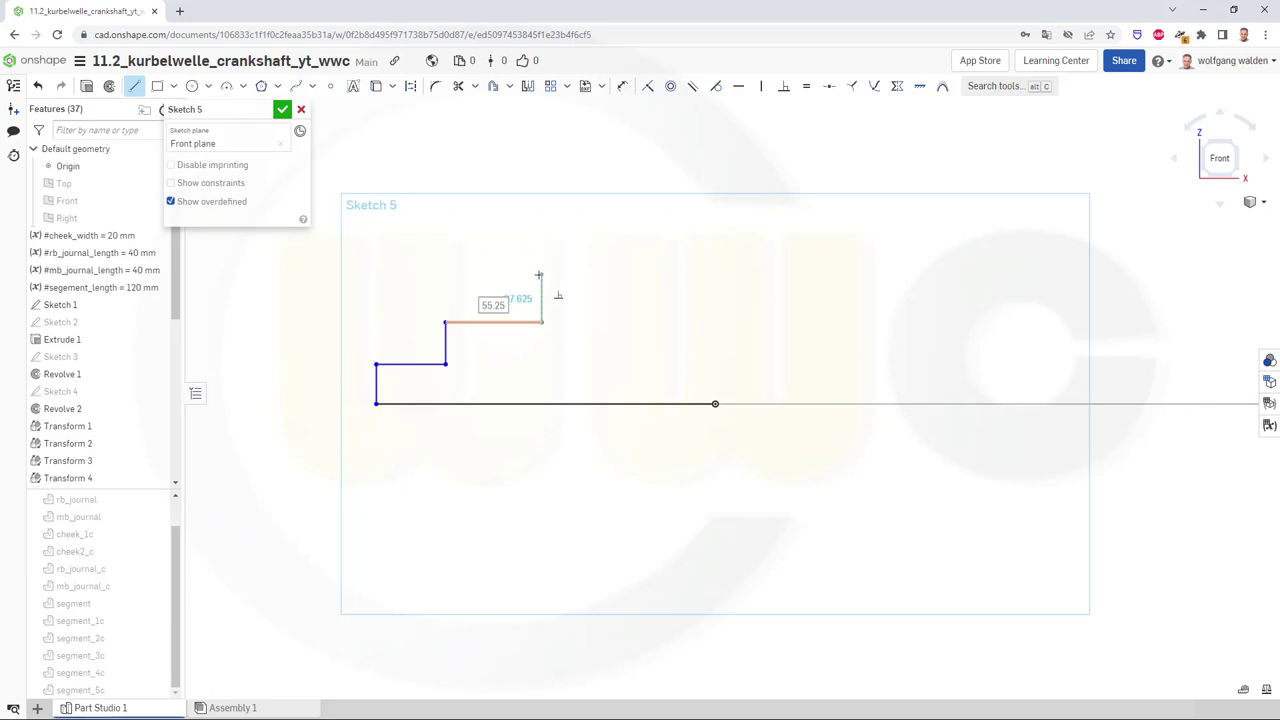
left_click(541, 273)
left_click(629, 273)
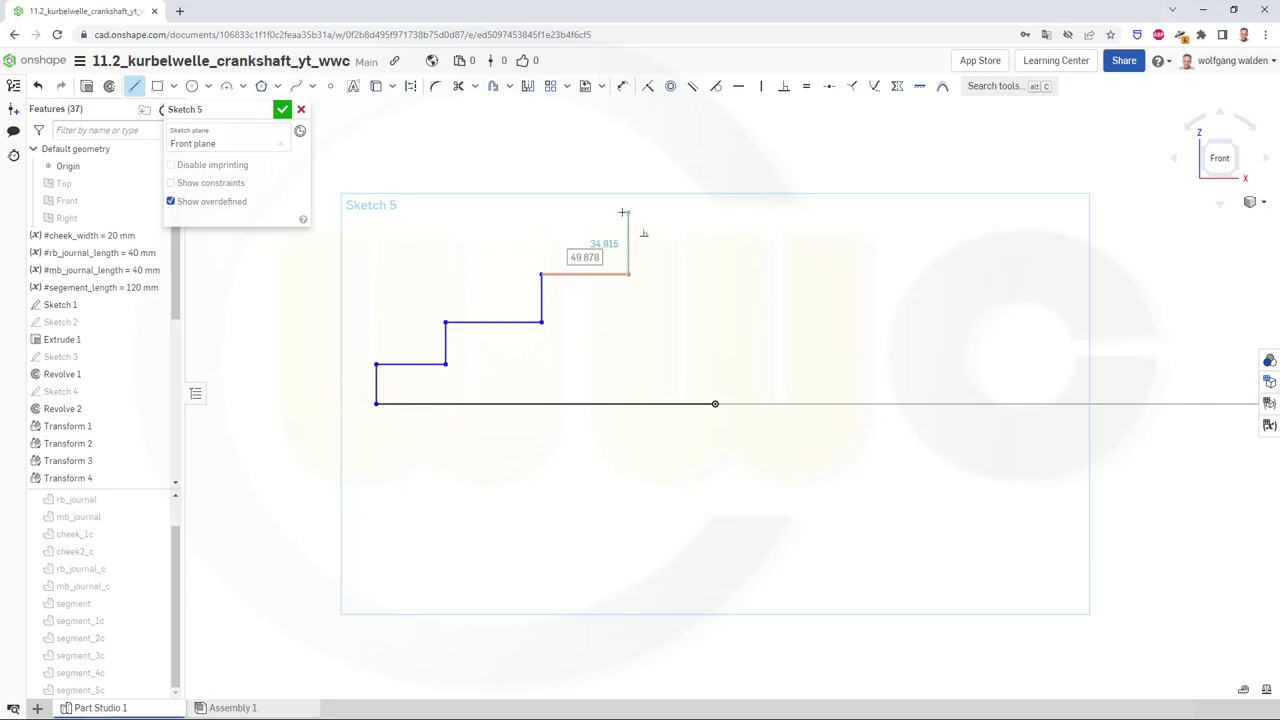
left_click(627, 212)
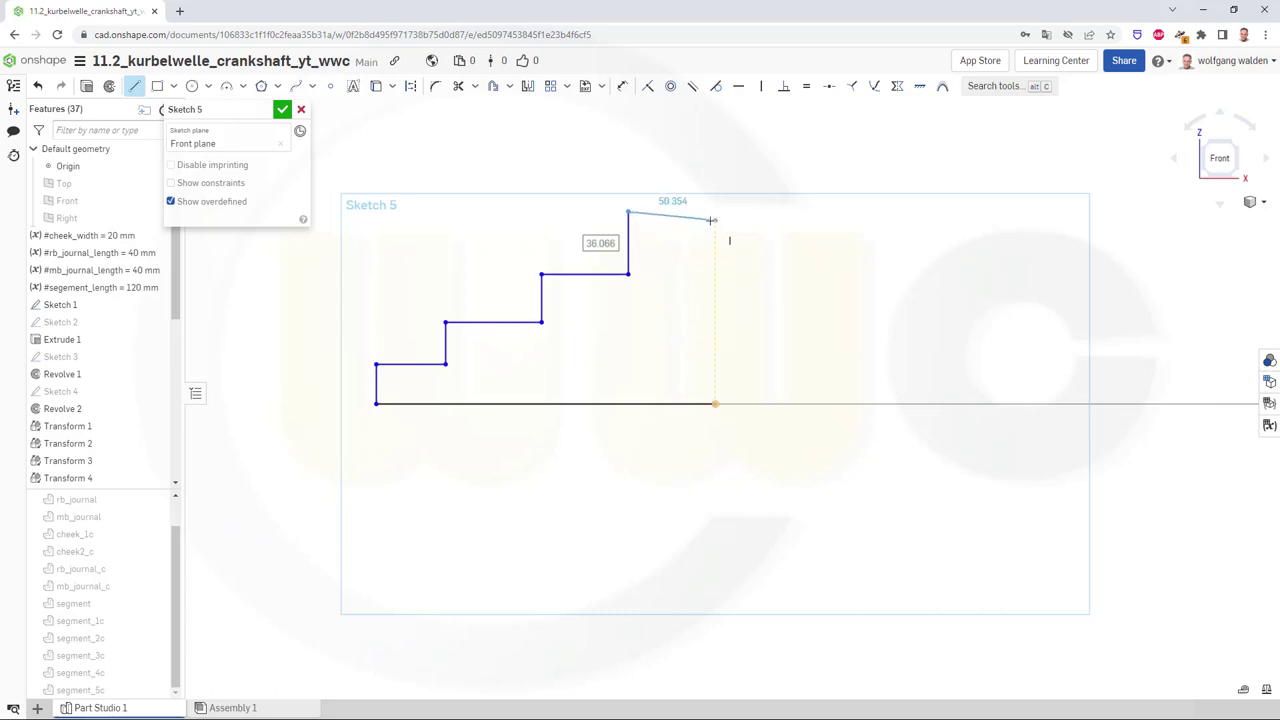
left_click(715, 212)
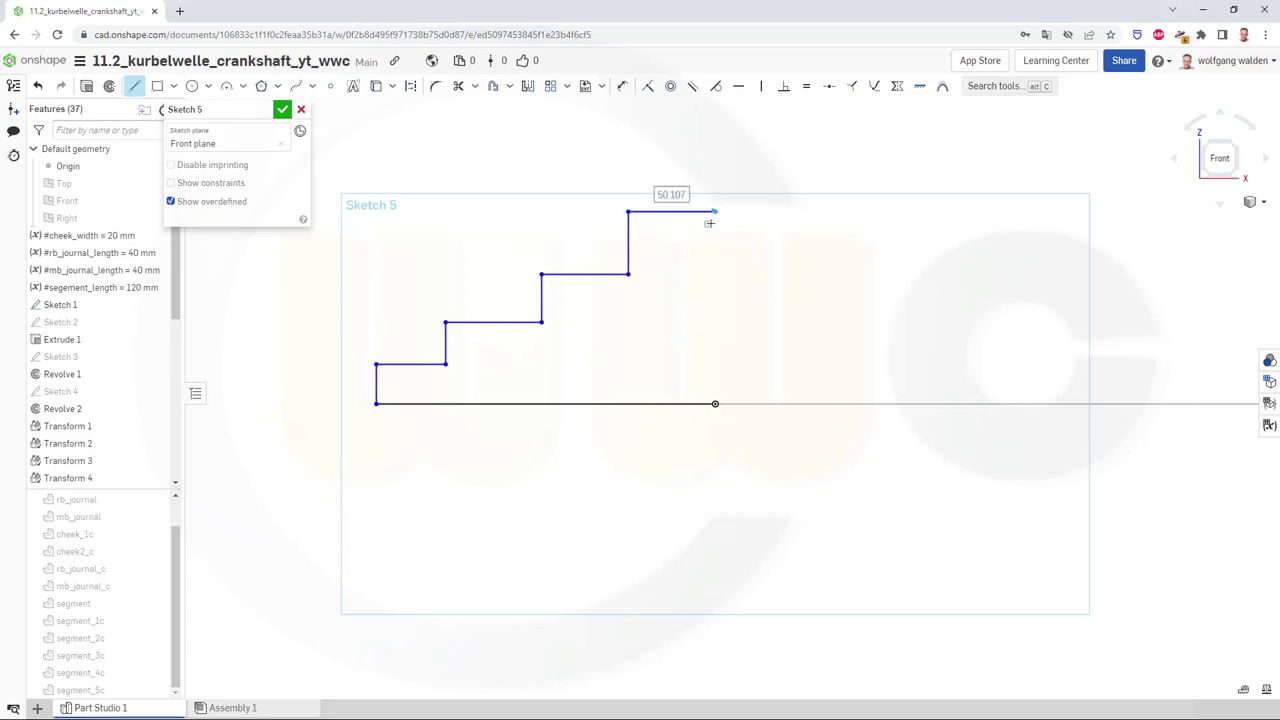
left_click(715, 404)
key("Escape")
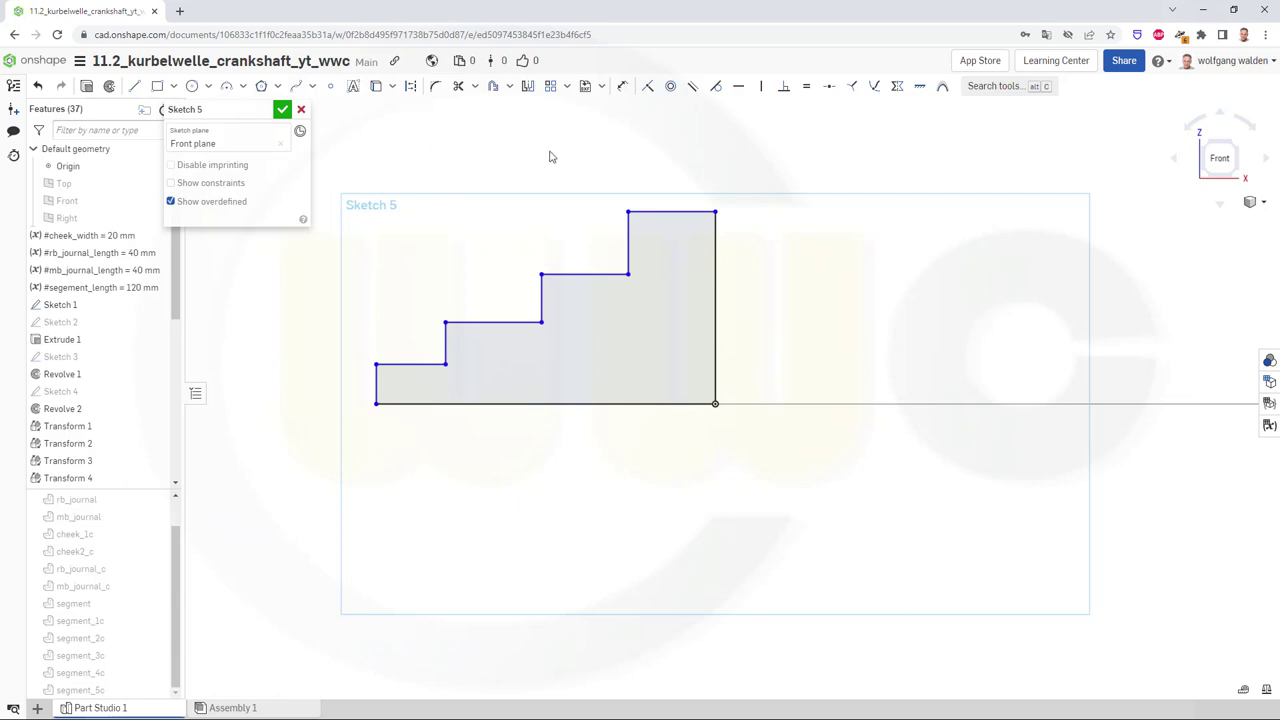
Dimension the profile's overall horizontal length between its outer end edge and the vertical edge at the origin as 150 mm
left_click(622, 86)
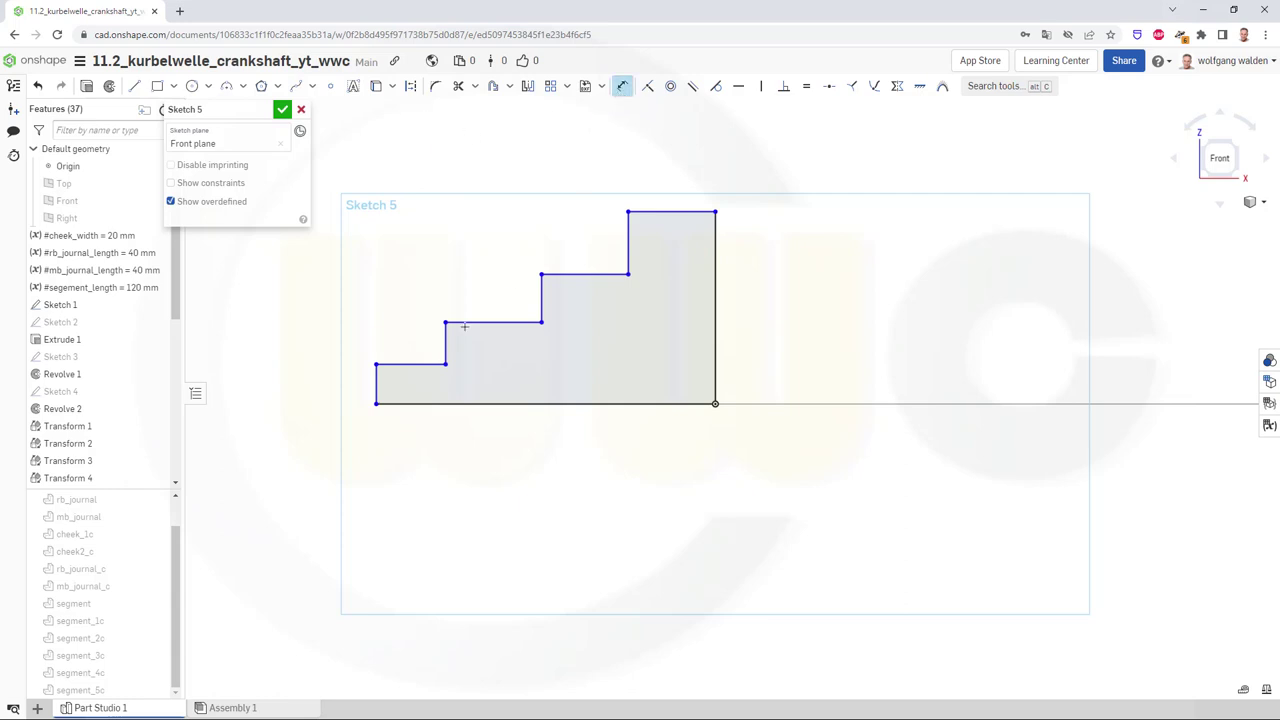
left_click(377, 384)
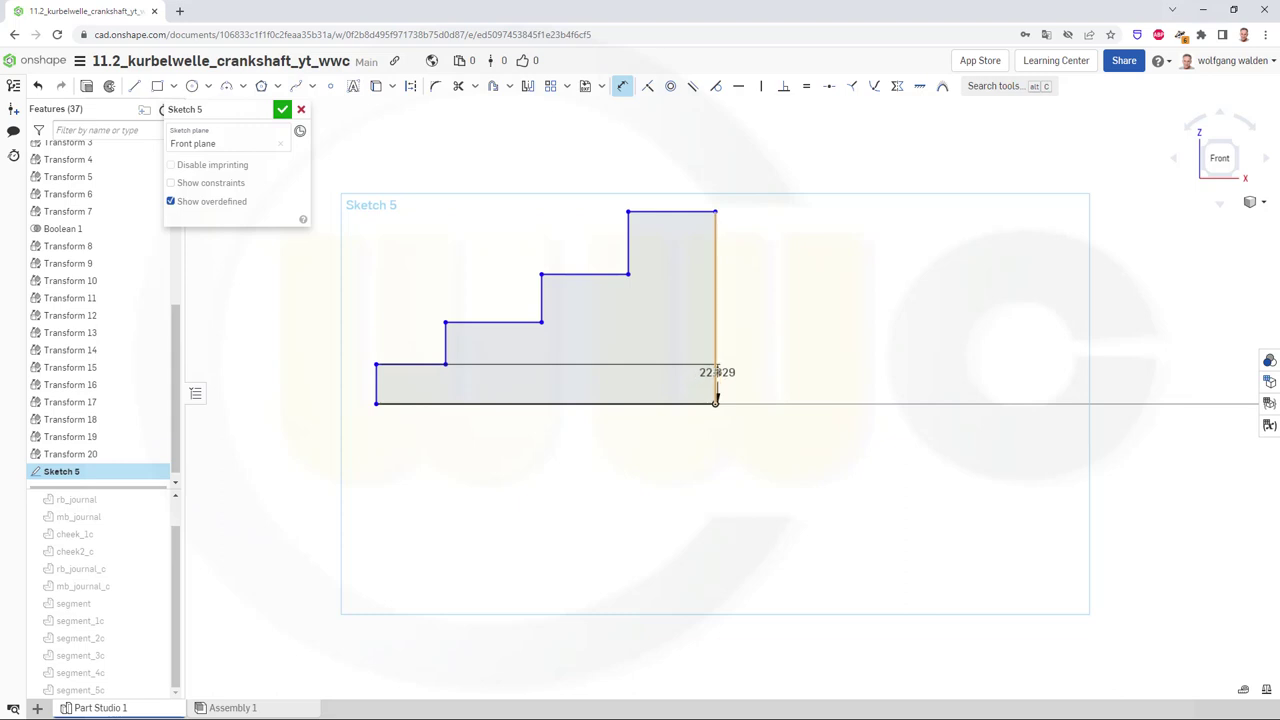
left_click(715, 385)
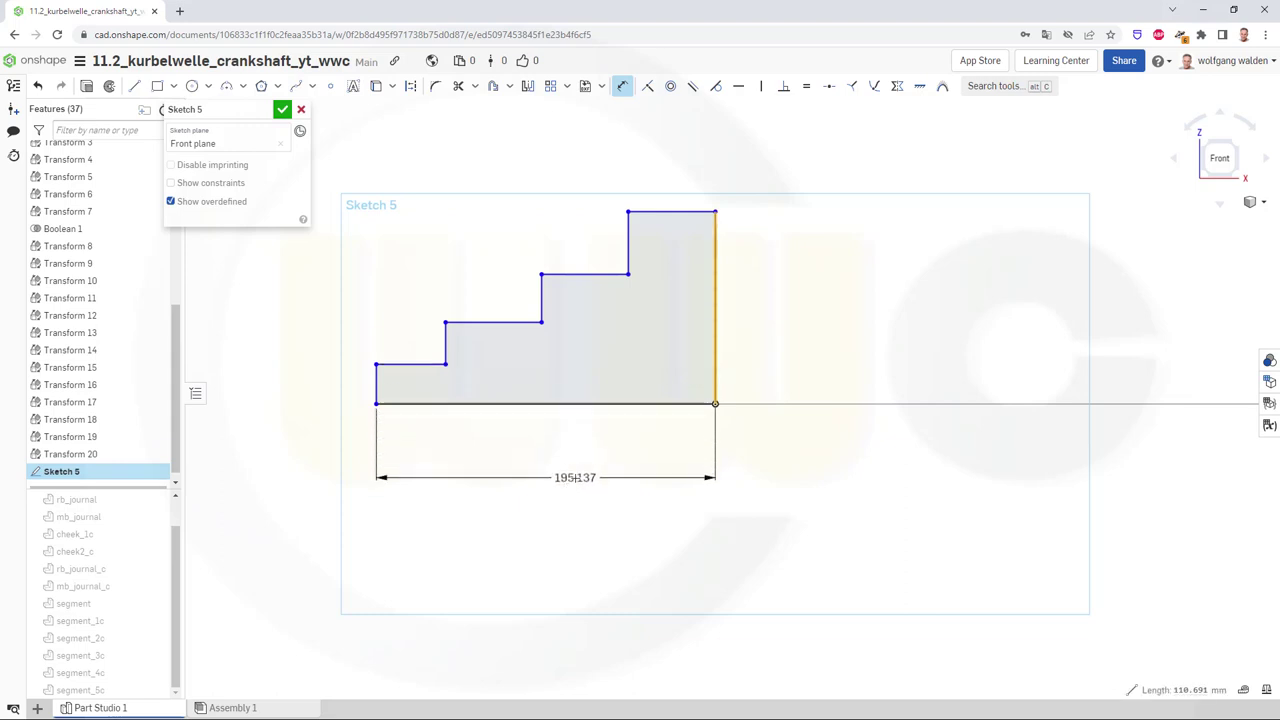
left_click(577, 477)
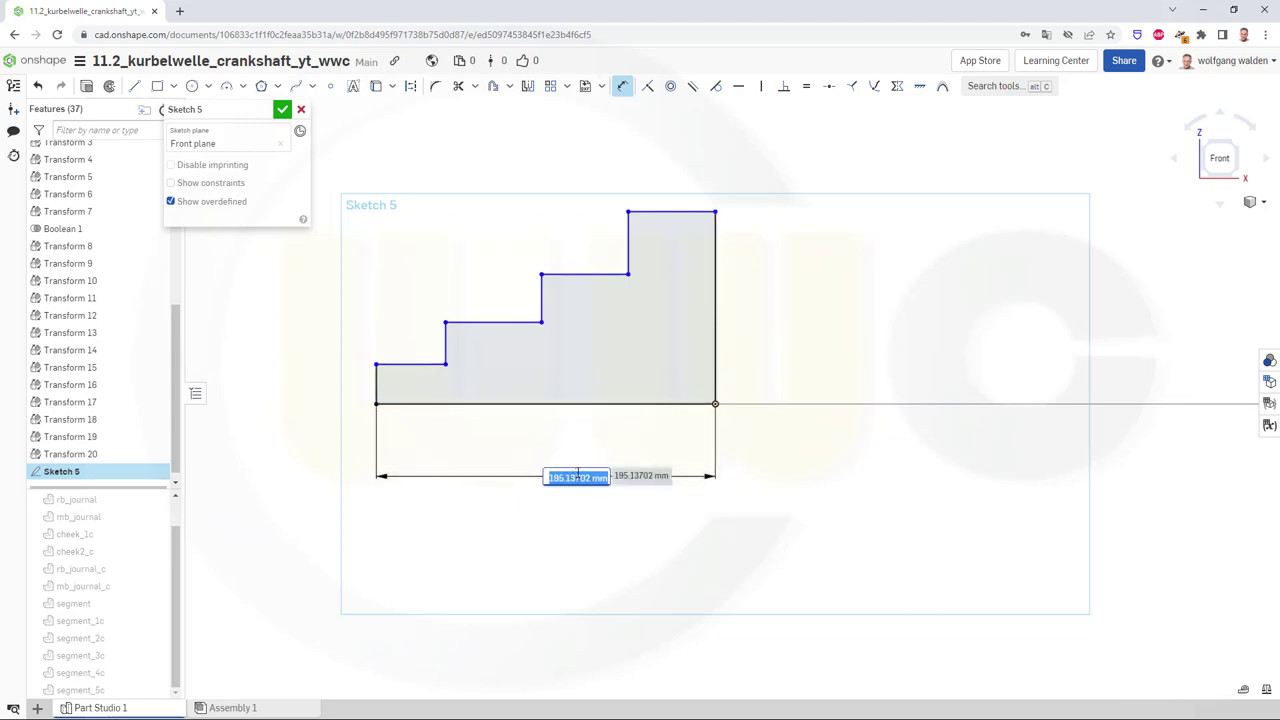
key("BackSpace")
key("Return")
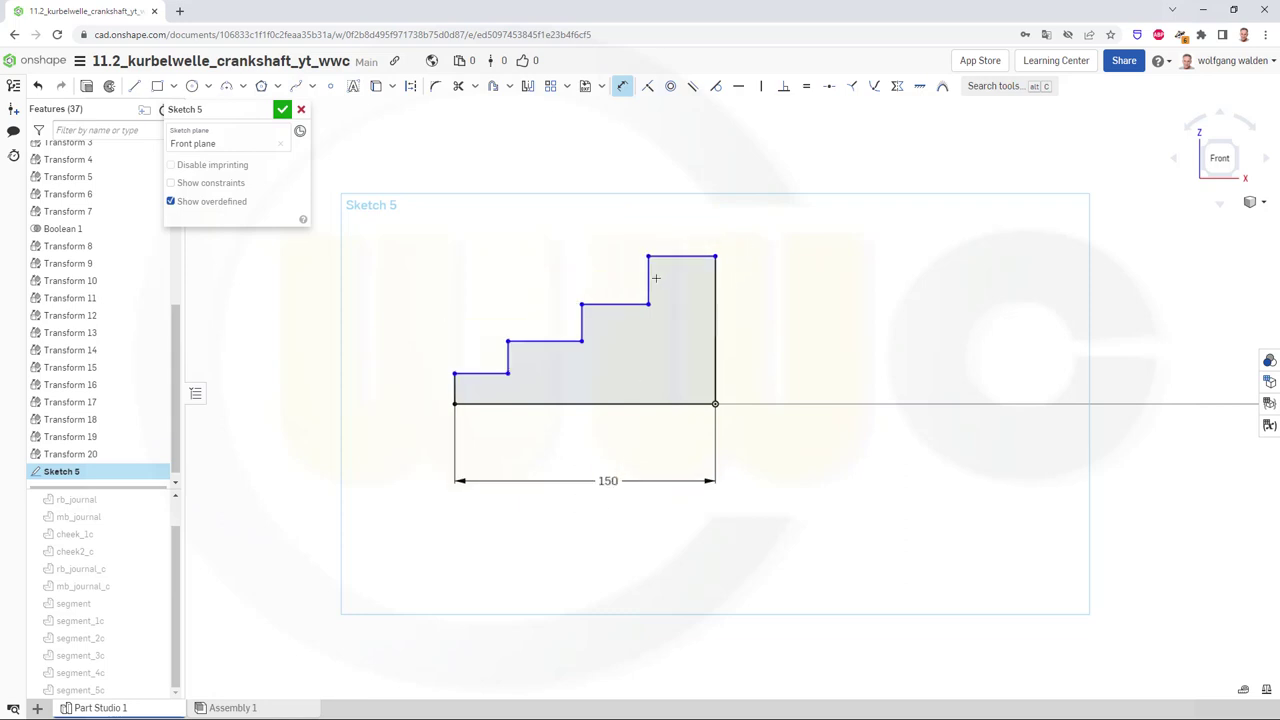
Dimension the width of the tallest step, measured from the vertical edge above the origin, as 5 mm
left_click(647, 281)
left_click(714, 292)
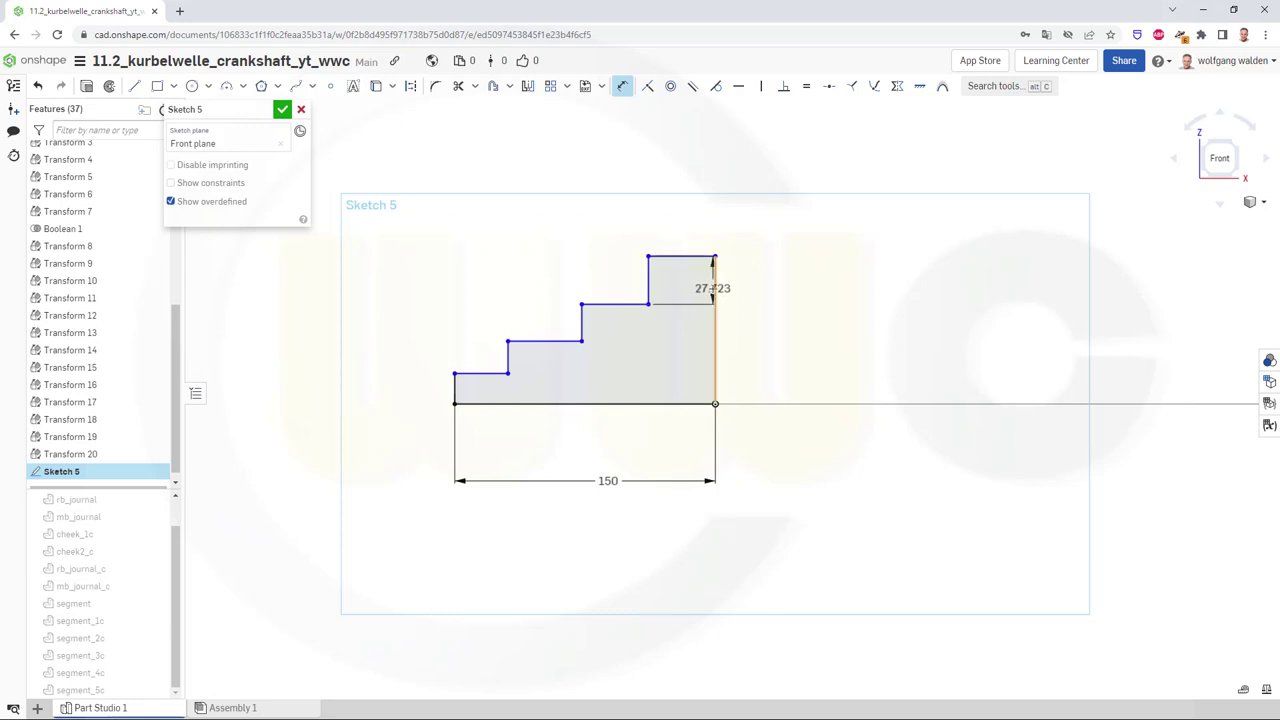
left_click(684, 233)
type("5")
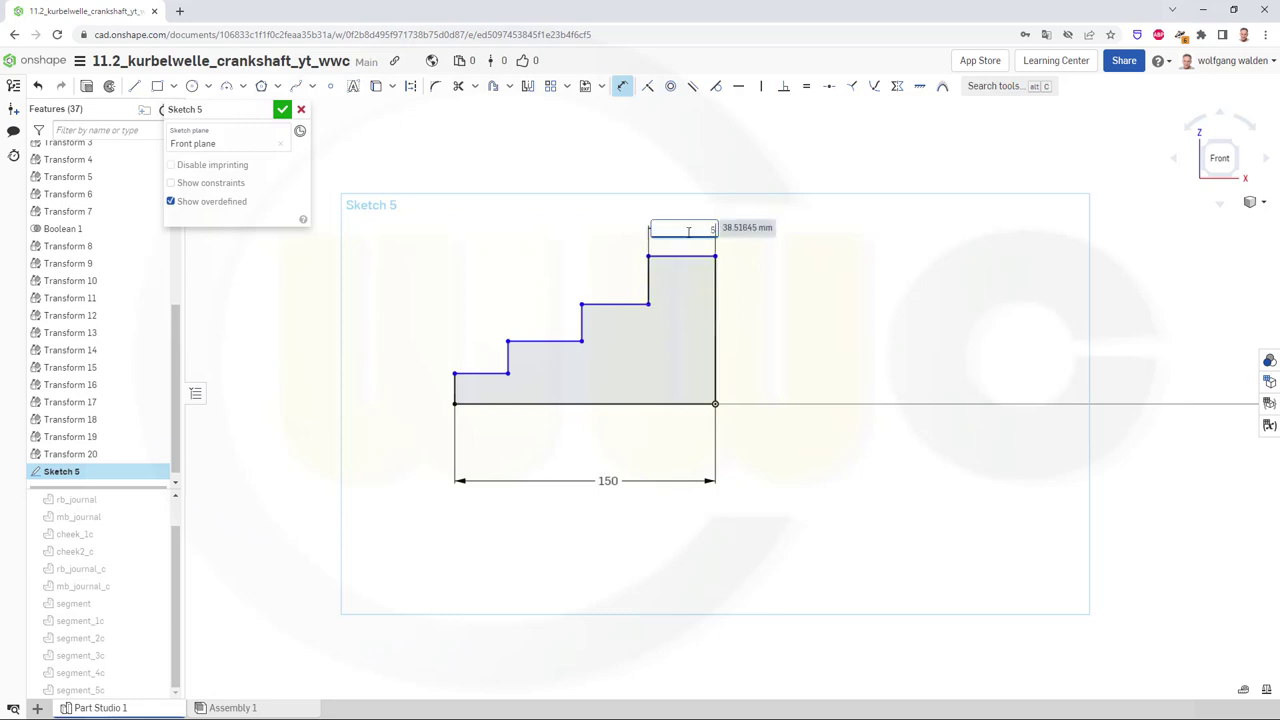
key("Return")
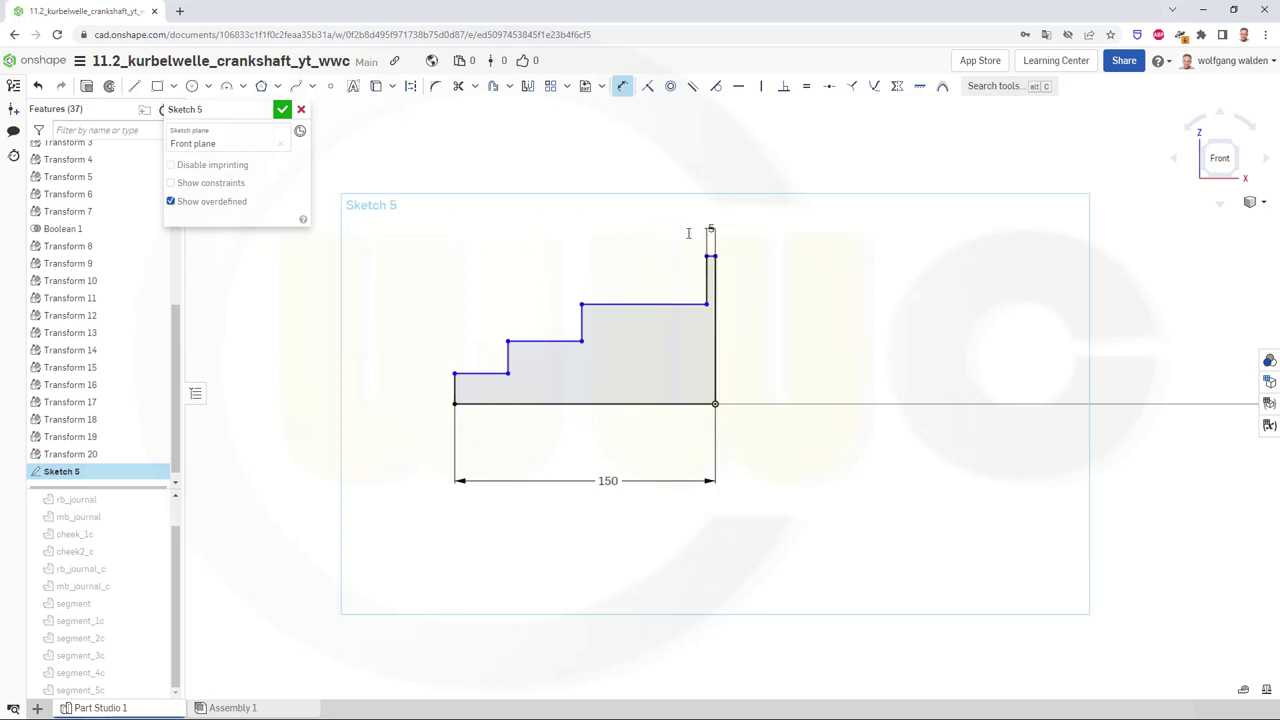
Dimension the distance from the vertical origin edge to the outer end of the second-tallest step as 45 mm
left_click(580, 325)
left_click(716, 312)
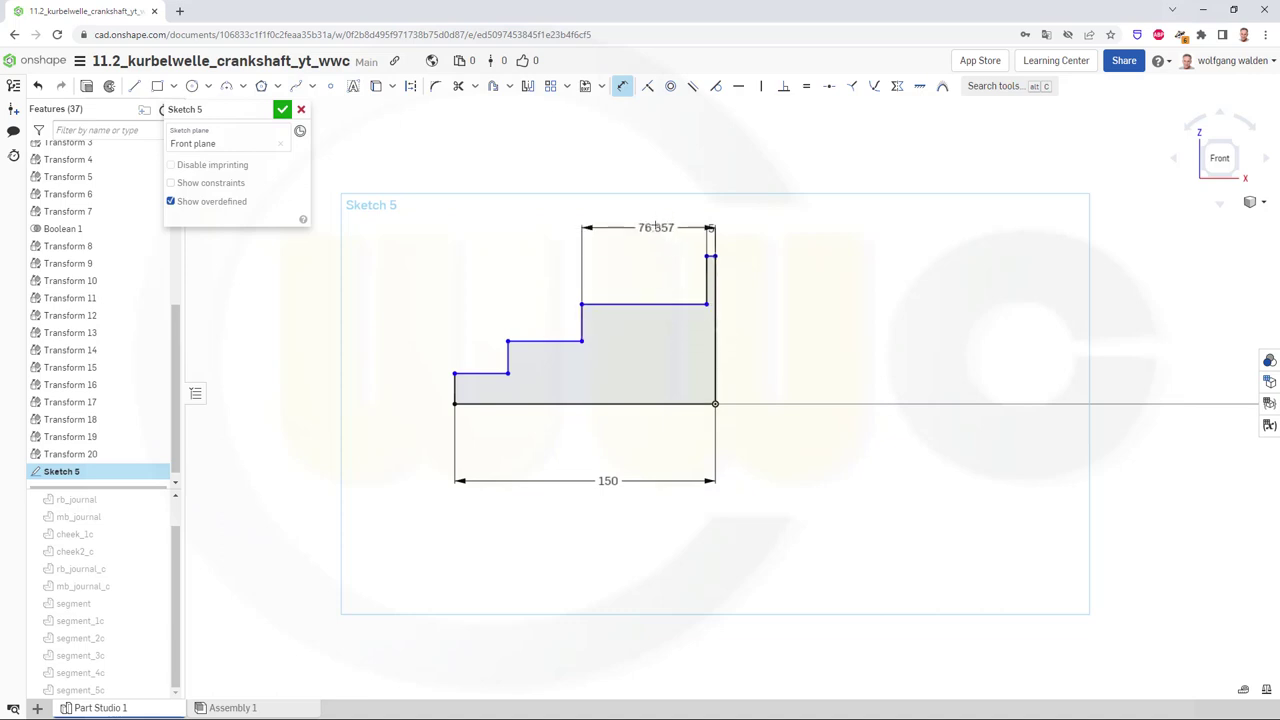
left_click(655, 212)
type("45")
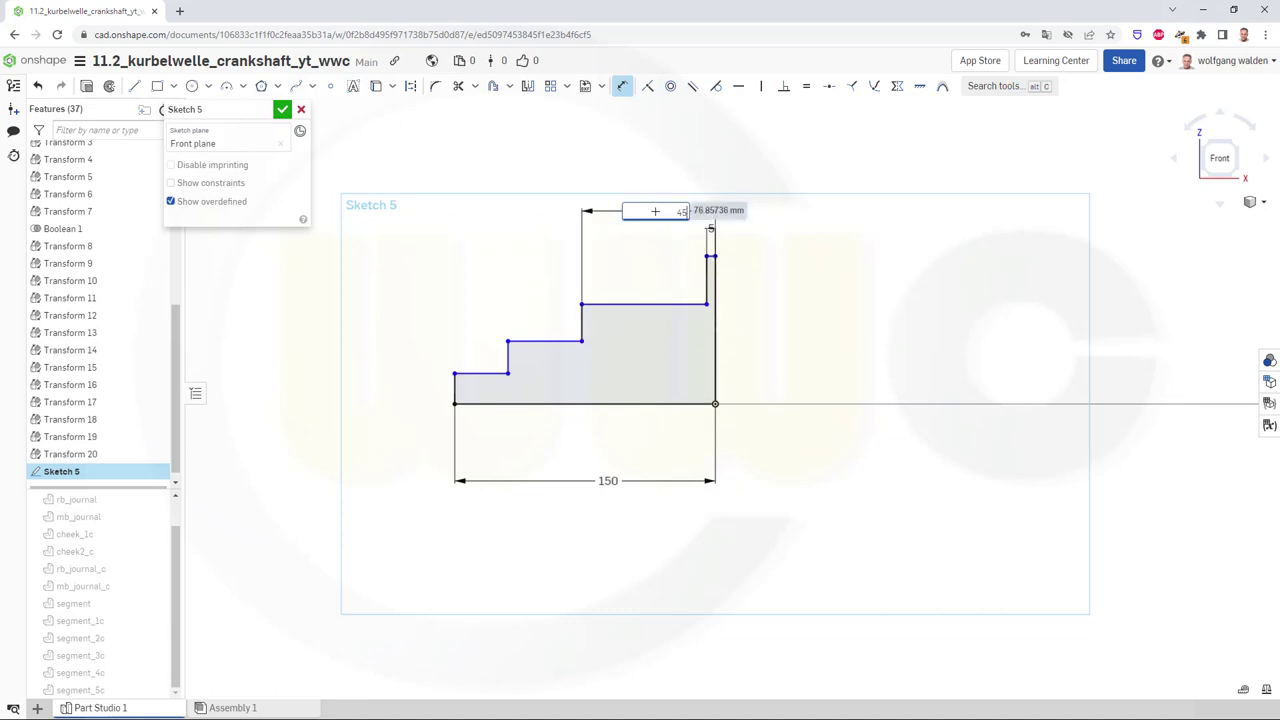
key("Return")
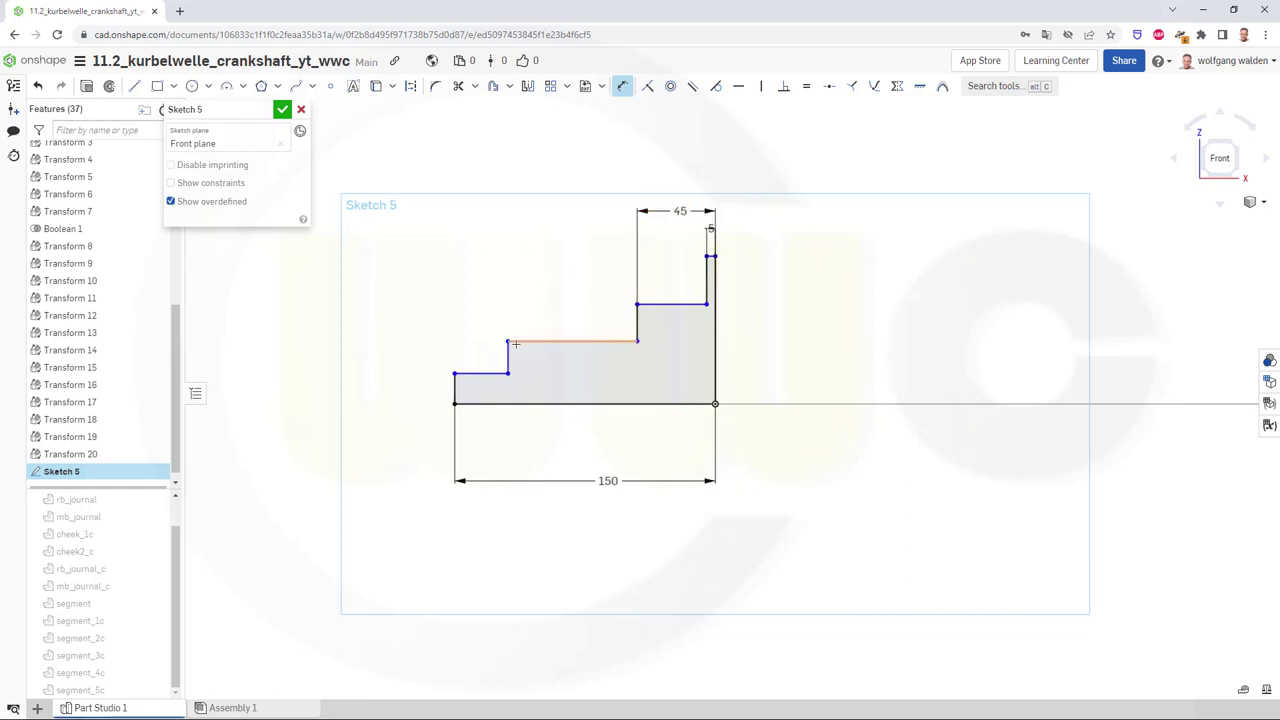
Dimension the distance from the vertical origin edge to the riser beside the lowest step as 105 mm
left_click(575, 341)
left_click(508, 373)
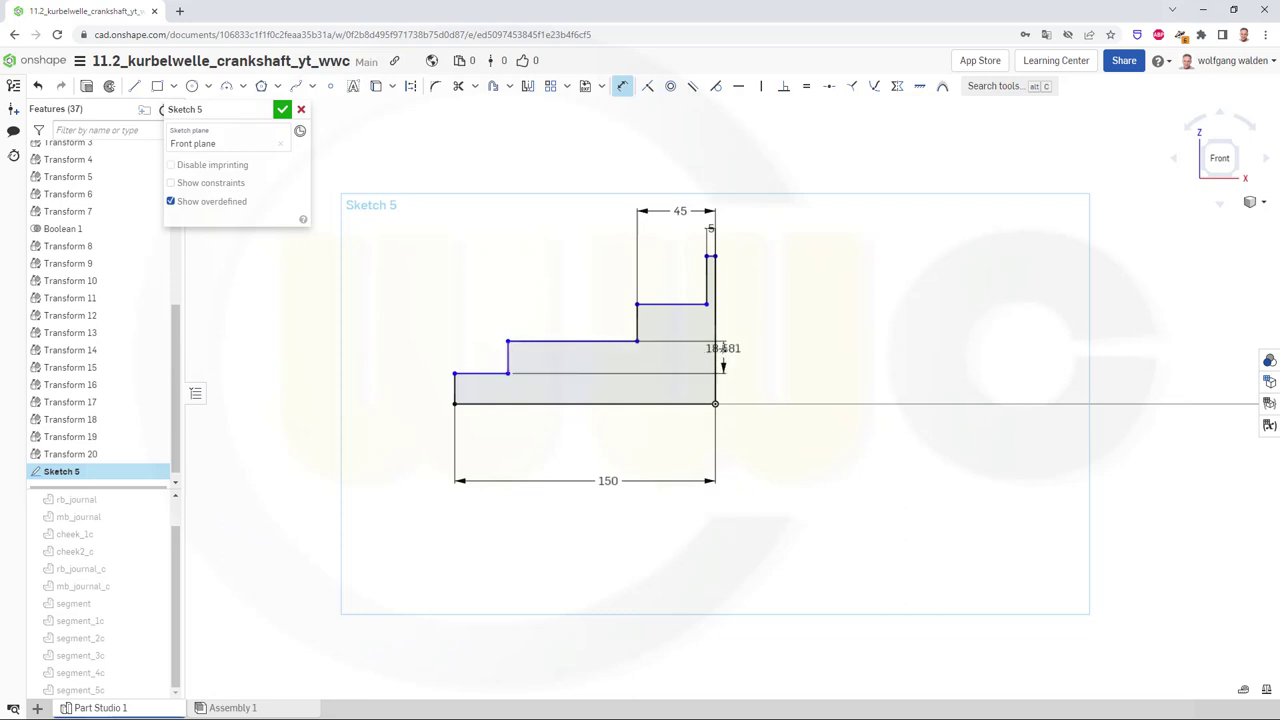
left_click(659, 173)
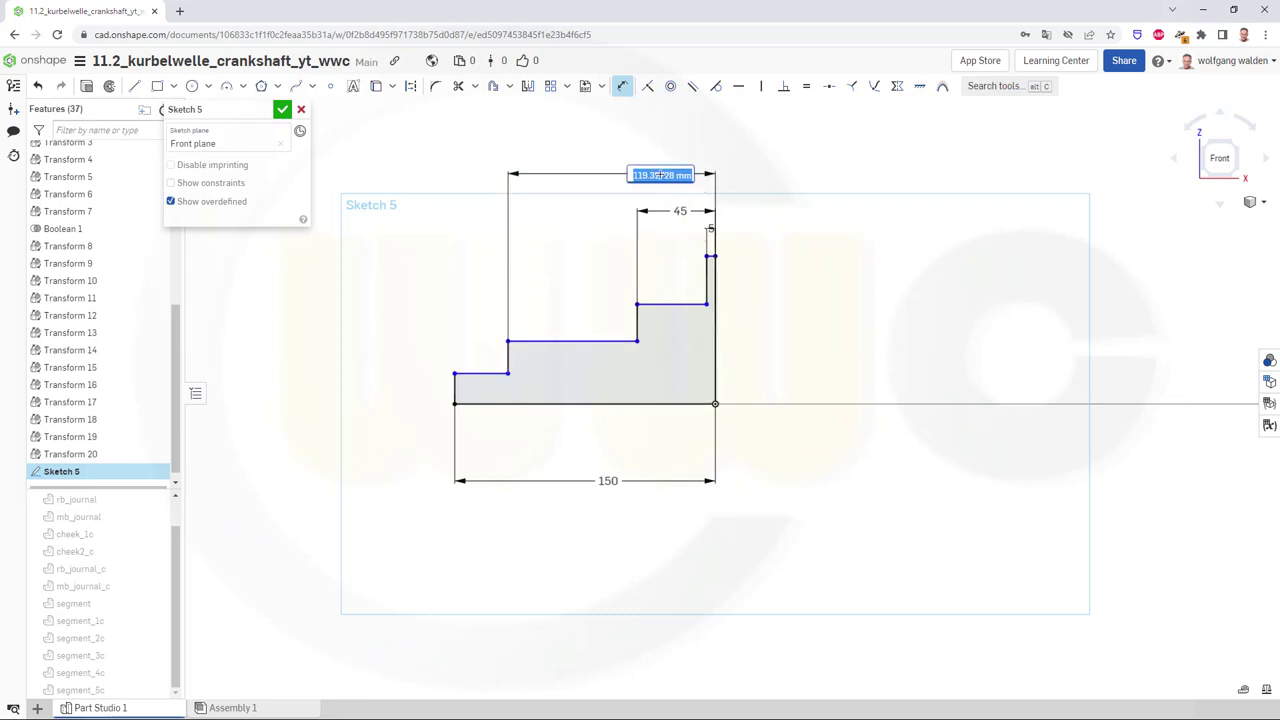
type("105")
key("Return")
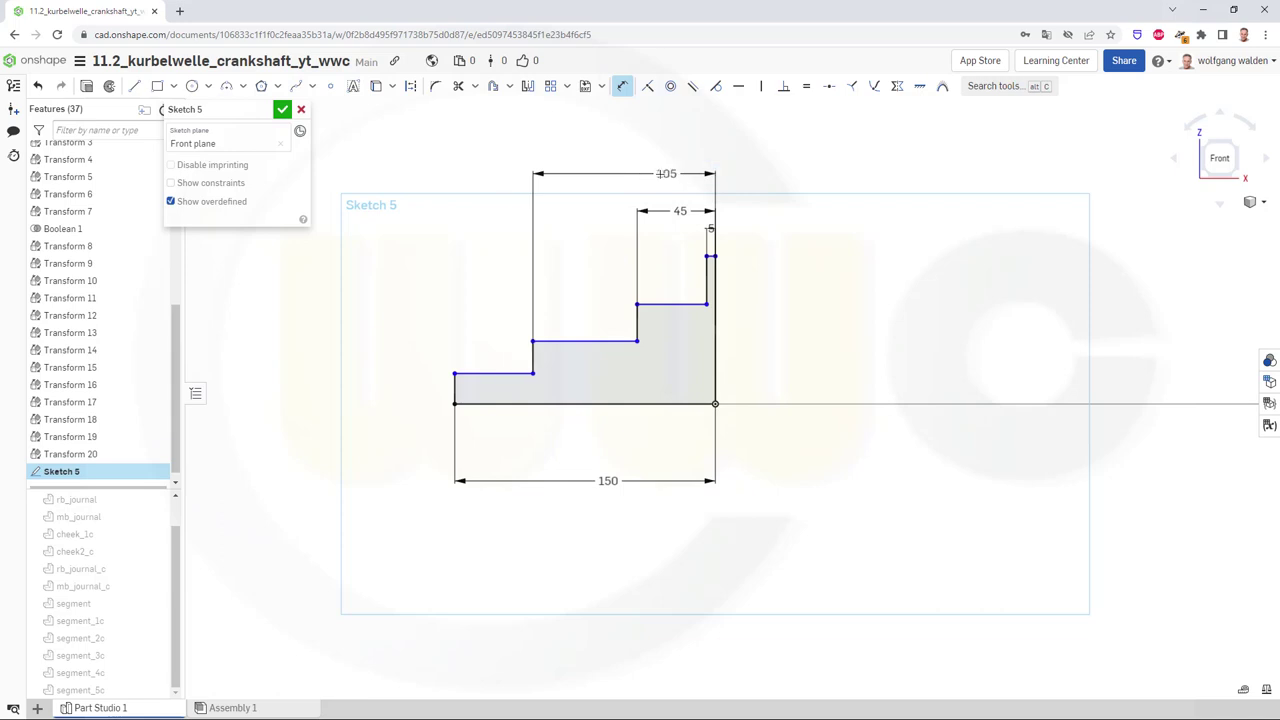
Dimension the height of the lowest, outermost step above the profile's base line as 22 mm
left_click(490, 374)
left_click(468, 403)
left_click(409, 396)
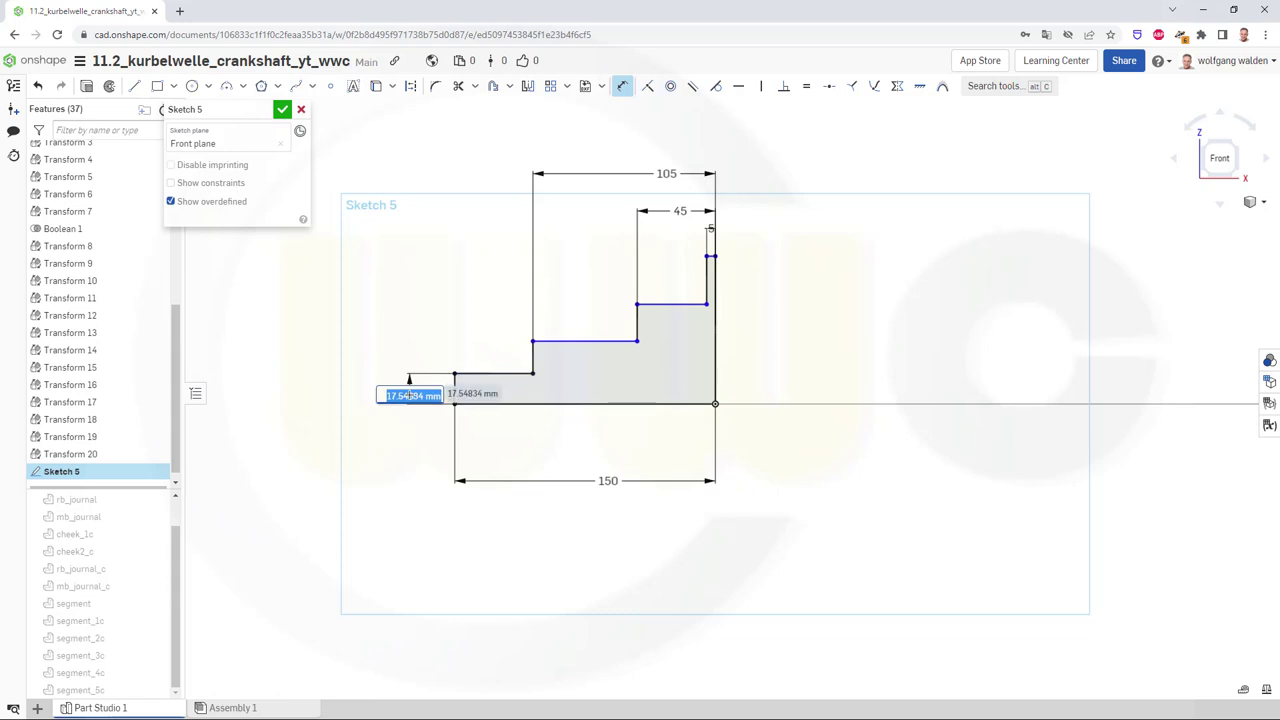
type("22")
key("Return")
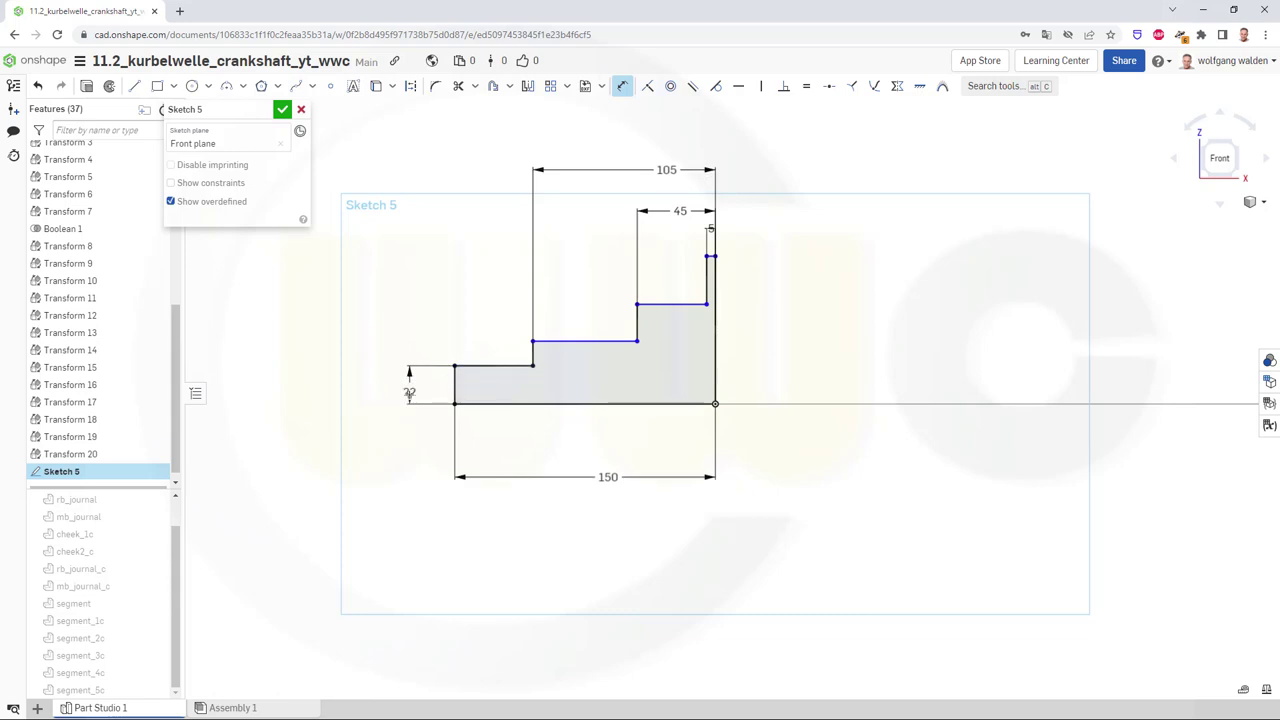
Dimension the height of the second-lowest step above the base line as 30 mm
left_click(588, 342)
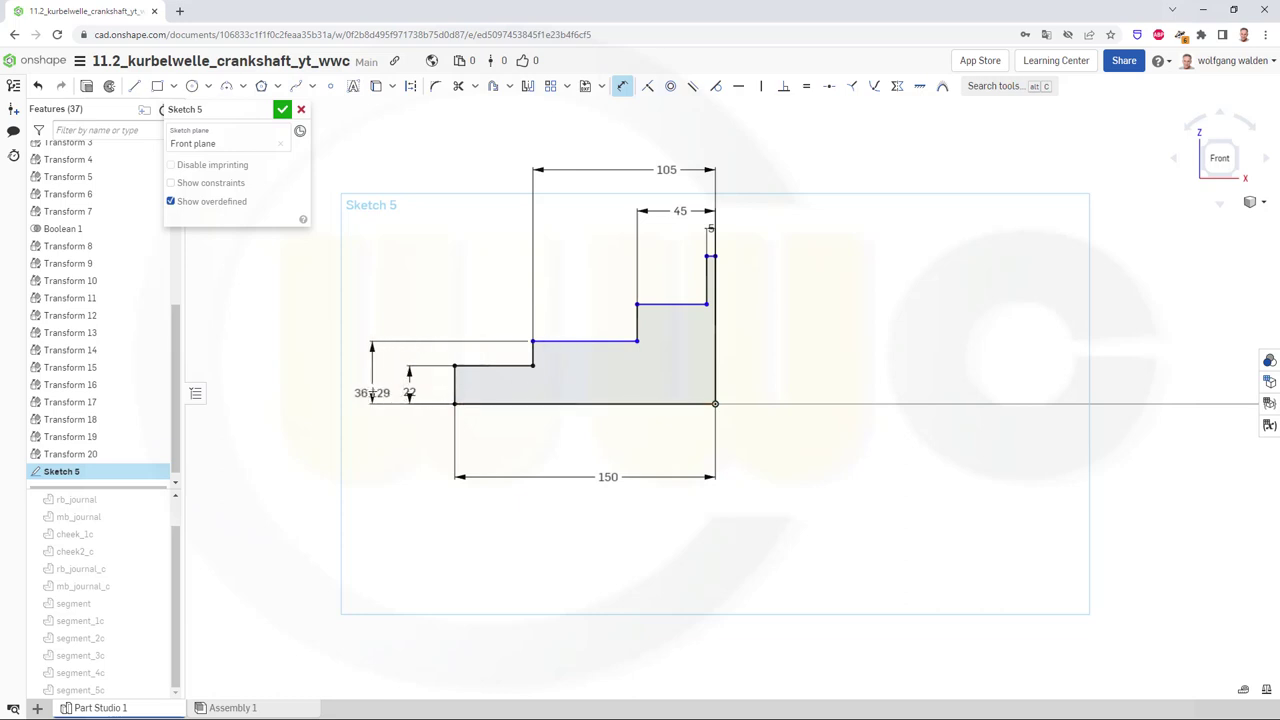
left_click(374, 378)
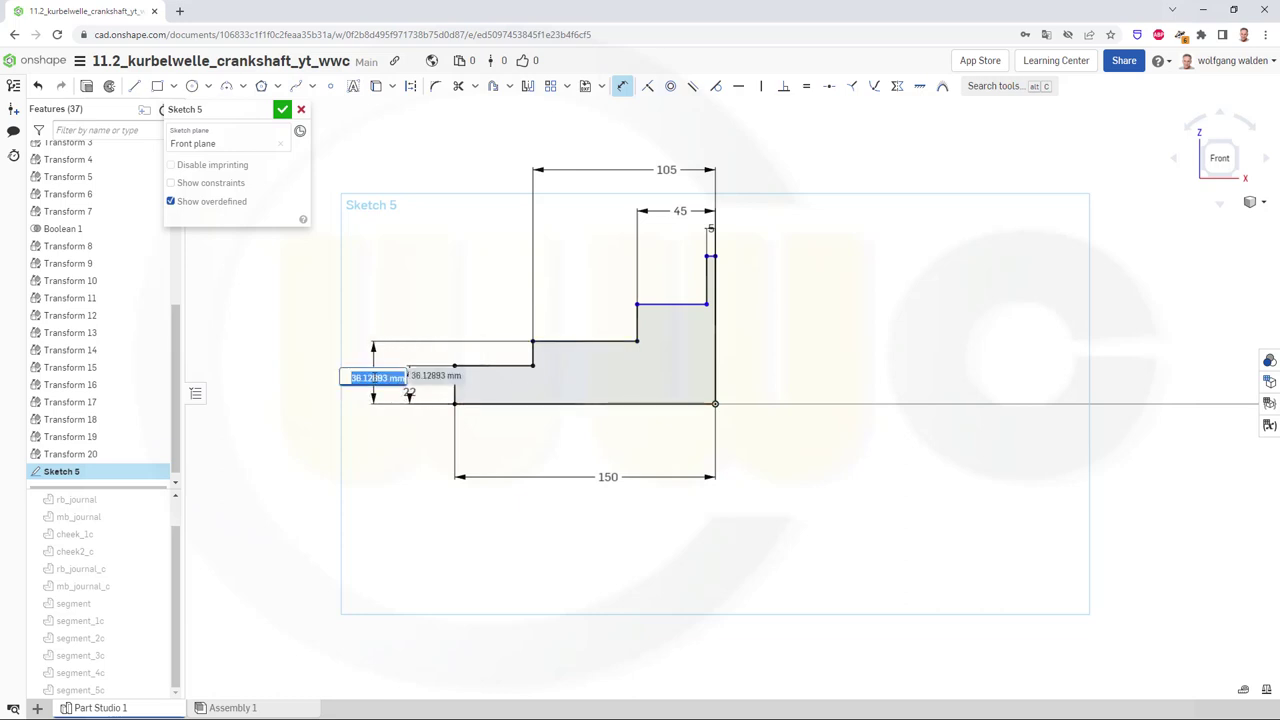
type("30")
key("Return")
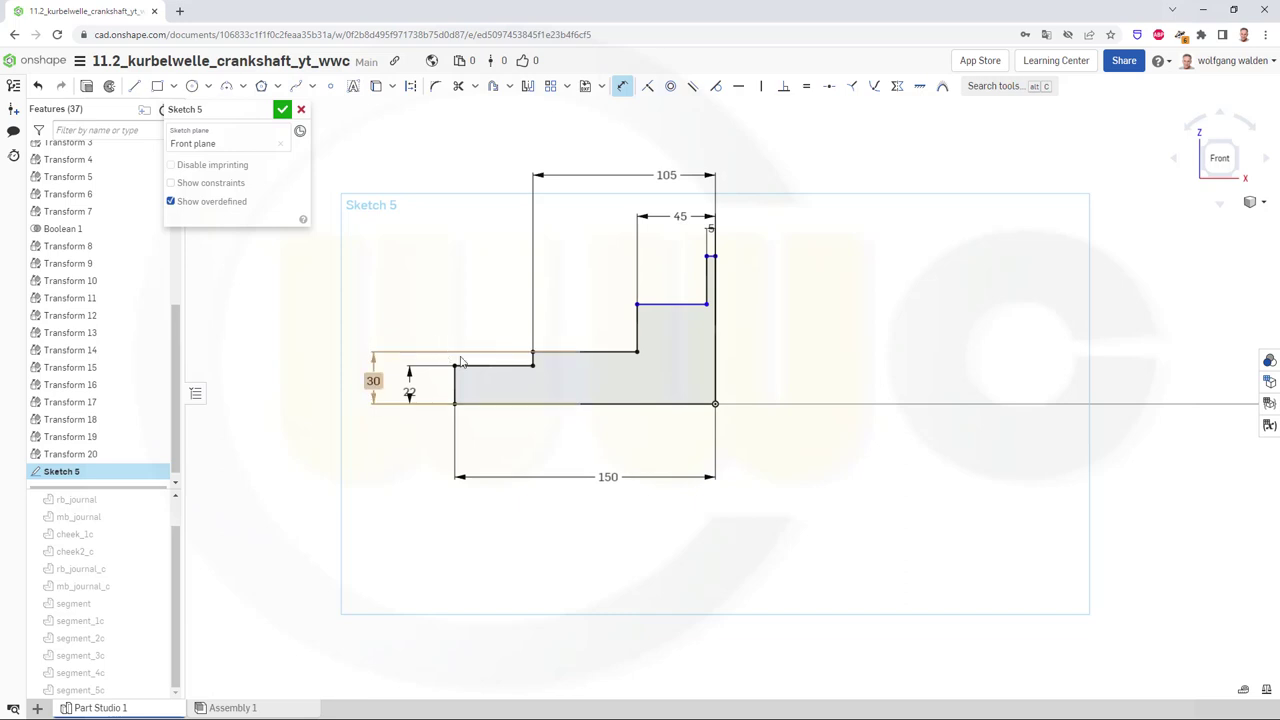
Dimension the height of the third step, next to the narrow collar, above the base line as 38 mm
left_click(660, 305)
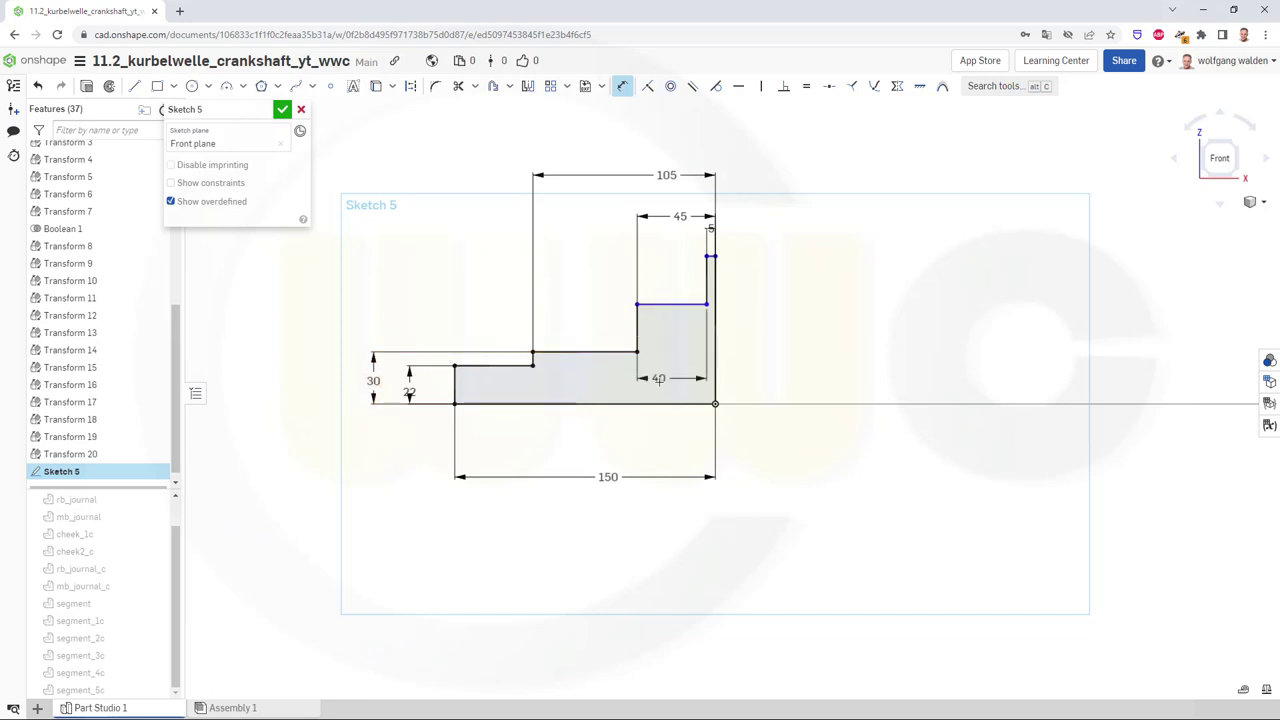
left_click(651, 403)
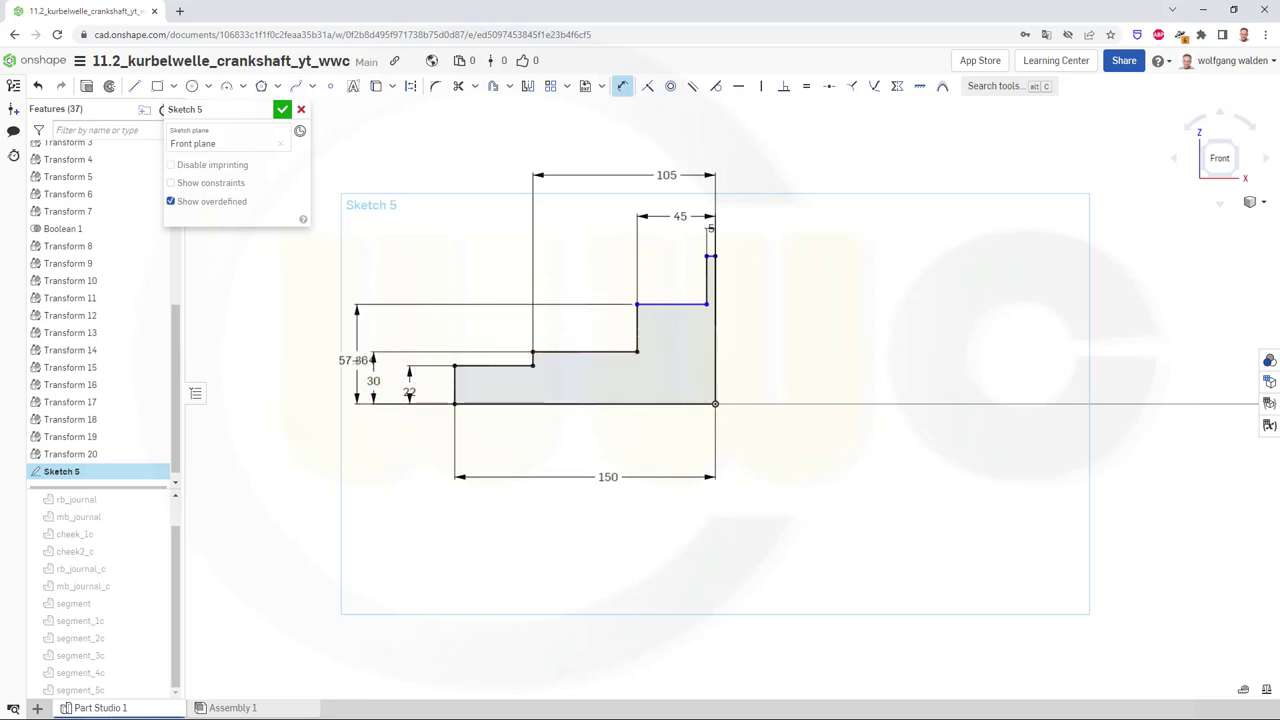
left_click(357, 360)
type("38")
key("Return")
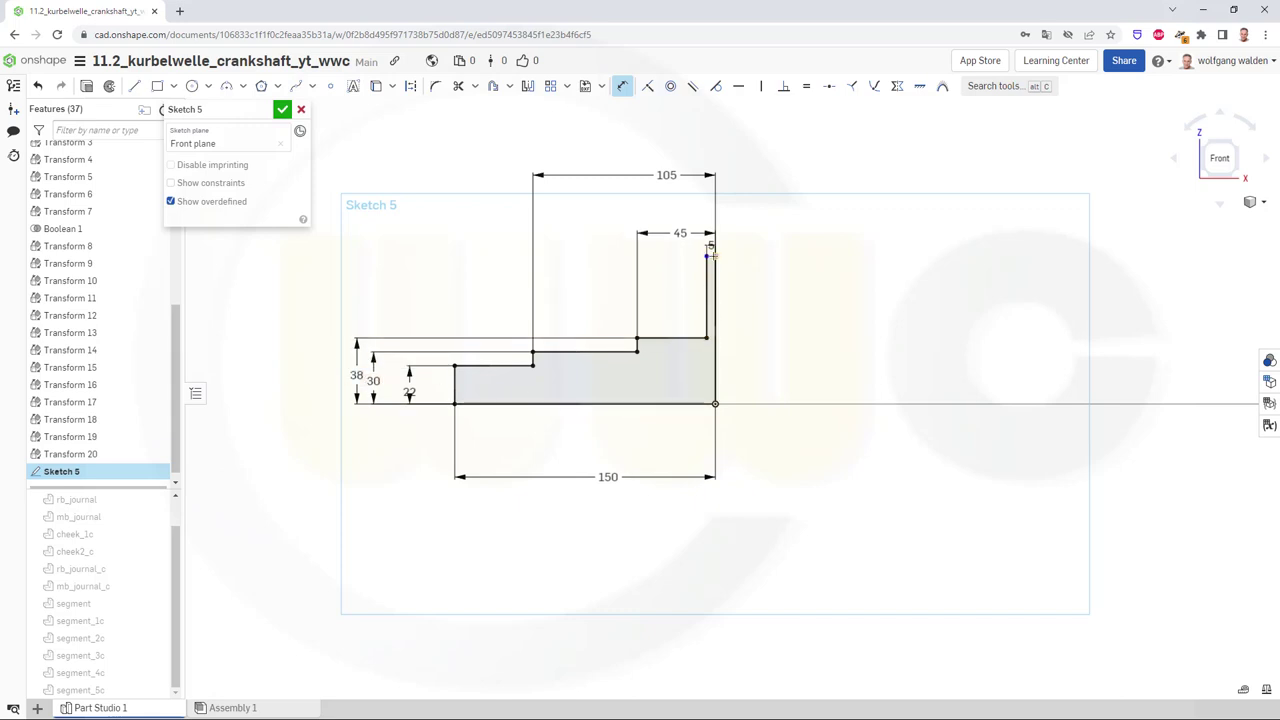
Dimension the height of the narrow 5 mm collar step above the base line as 42 mm and finish the sketch
scroll(711, 255, "up", 3)
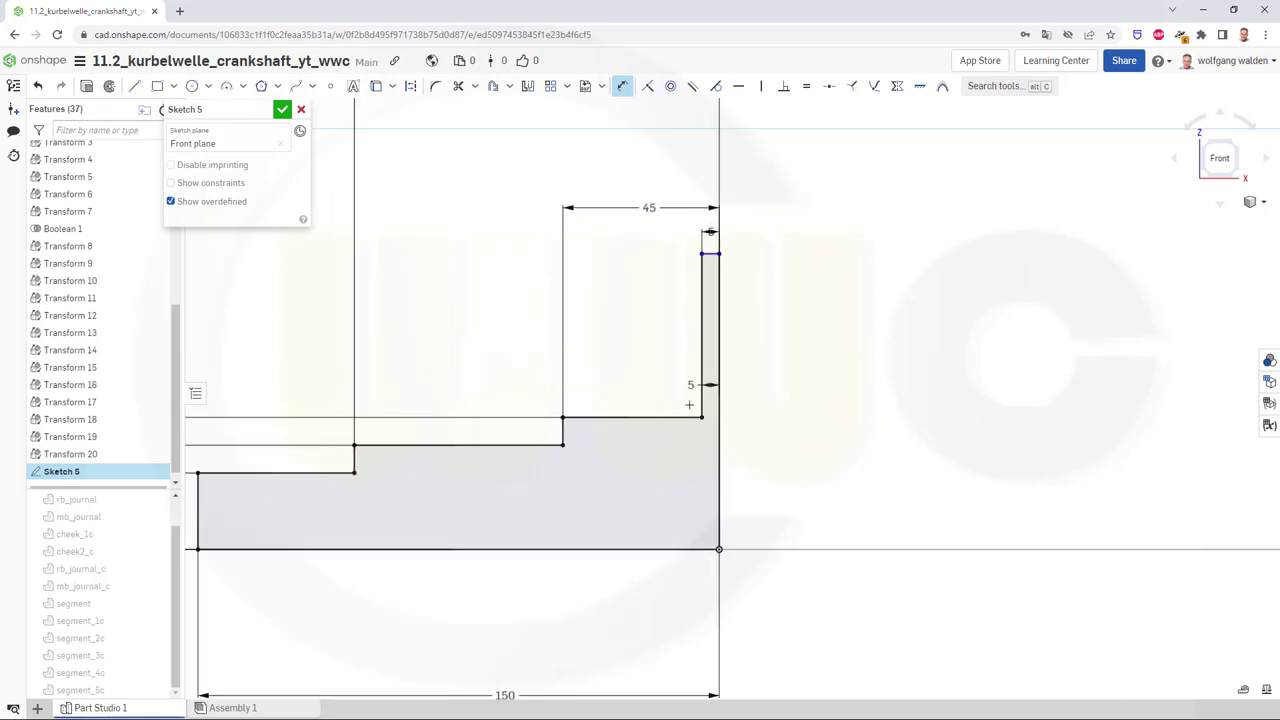
left_click(686, 547)
scroll(420, 466, "down", 3)
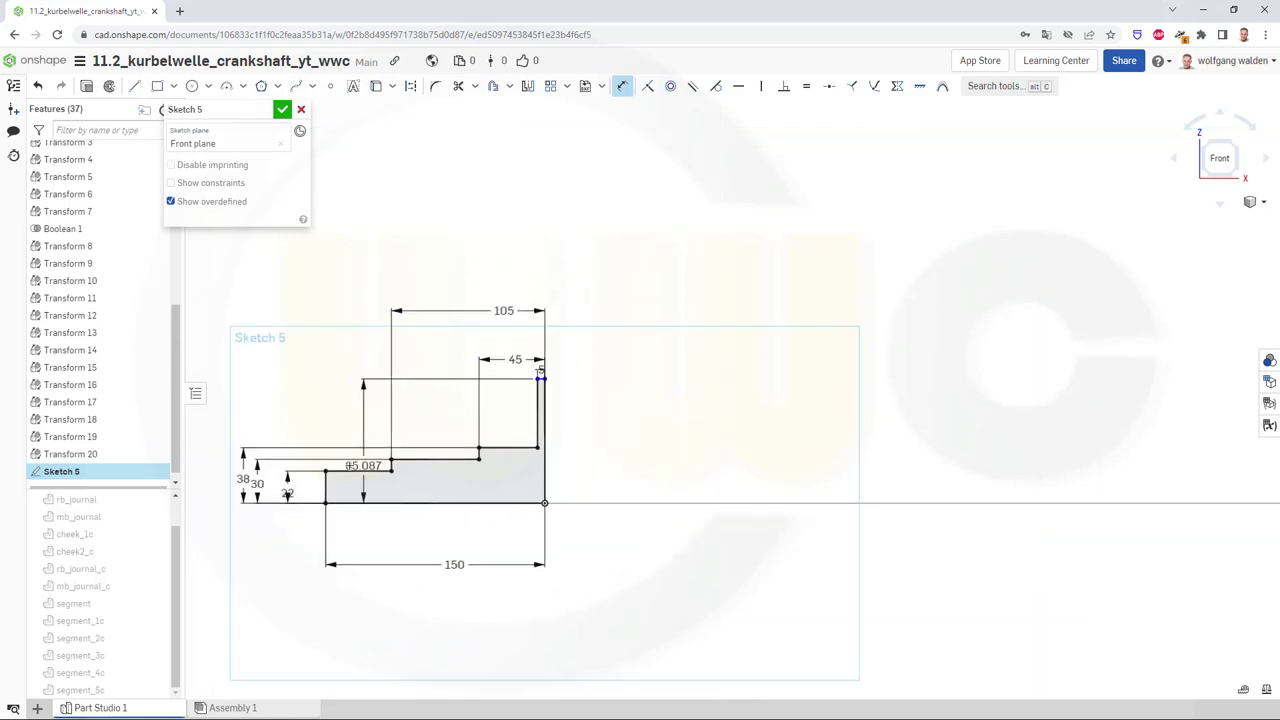
left_click(213, 454)
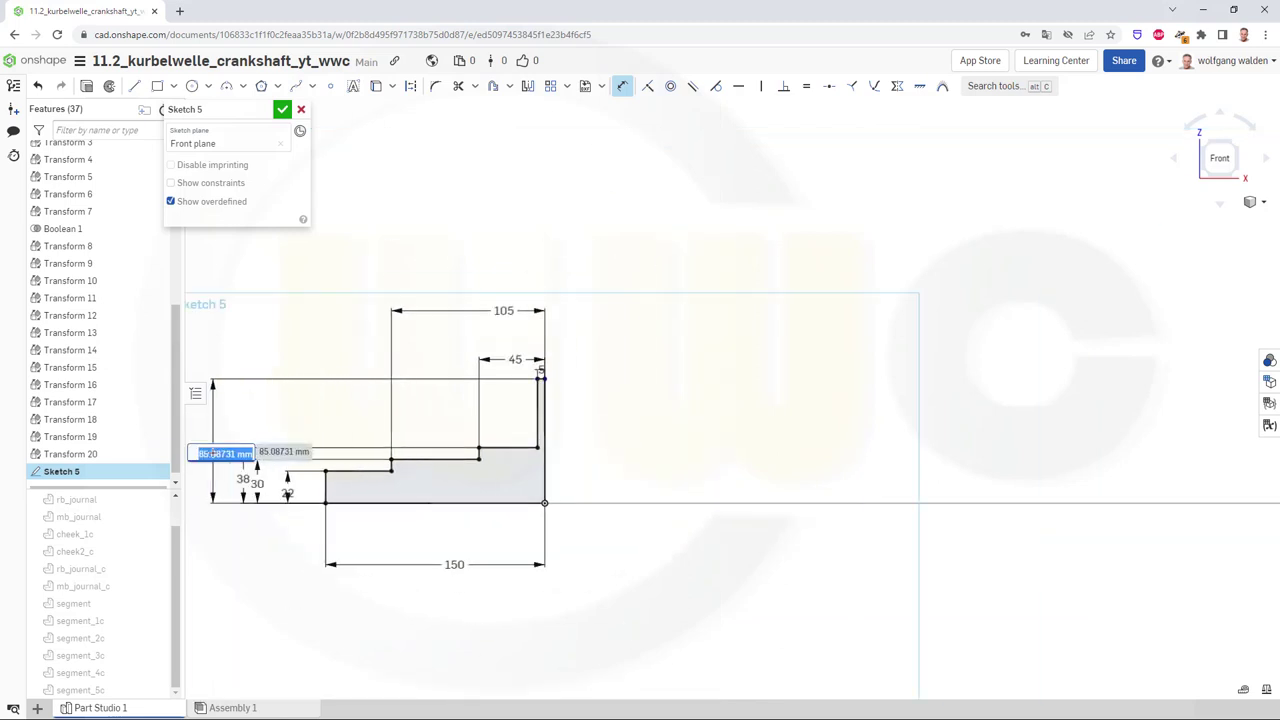
type("42")
key("Return")
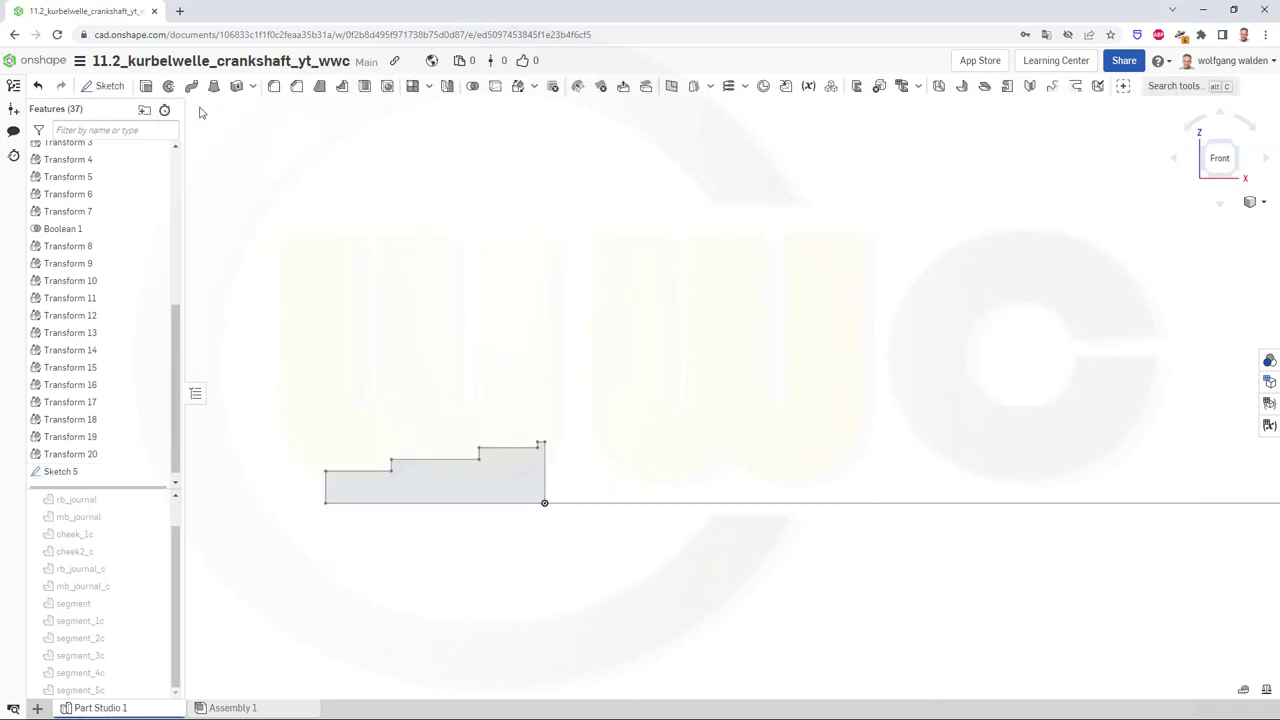
Revolve the stepped Sketch 5 profile fully around its base line as a new solid part
left_click(168, 86)
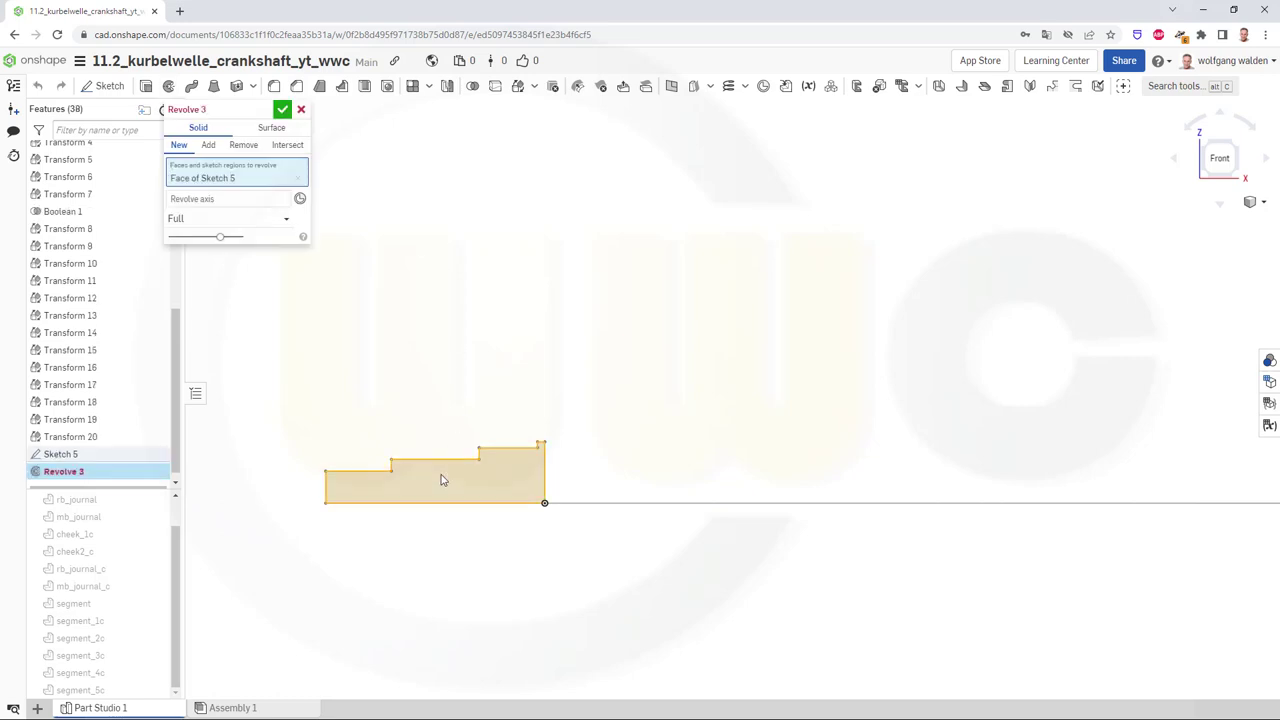
left_click(211, 201)
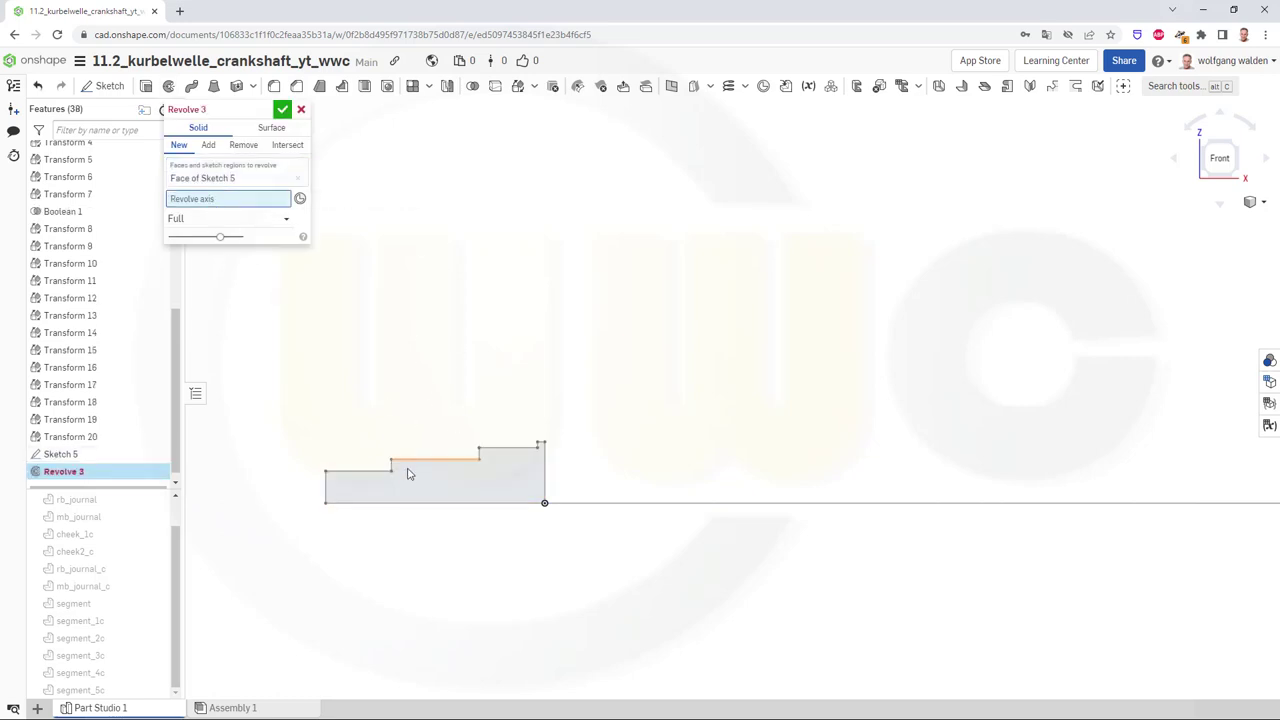
left_click(410, 502)
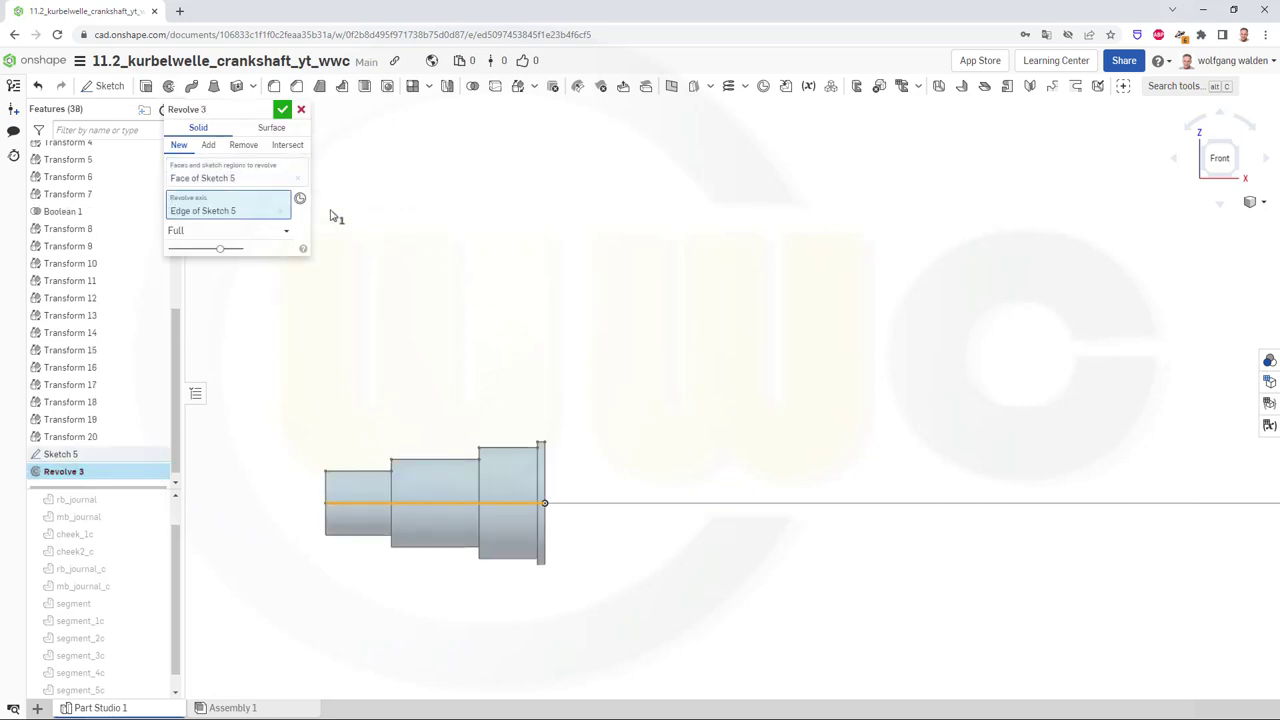
left_click(282, 109)
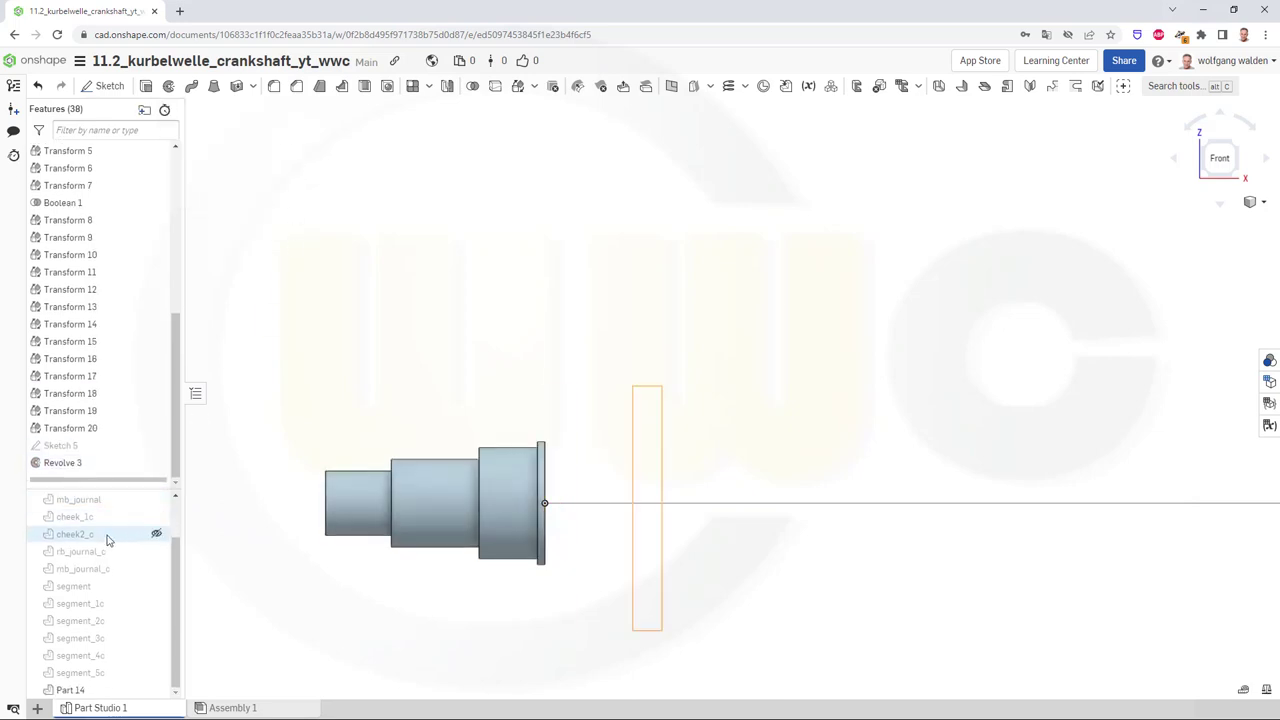
Rename the new revolved part as pulley_end
right_click(74, 690)
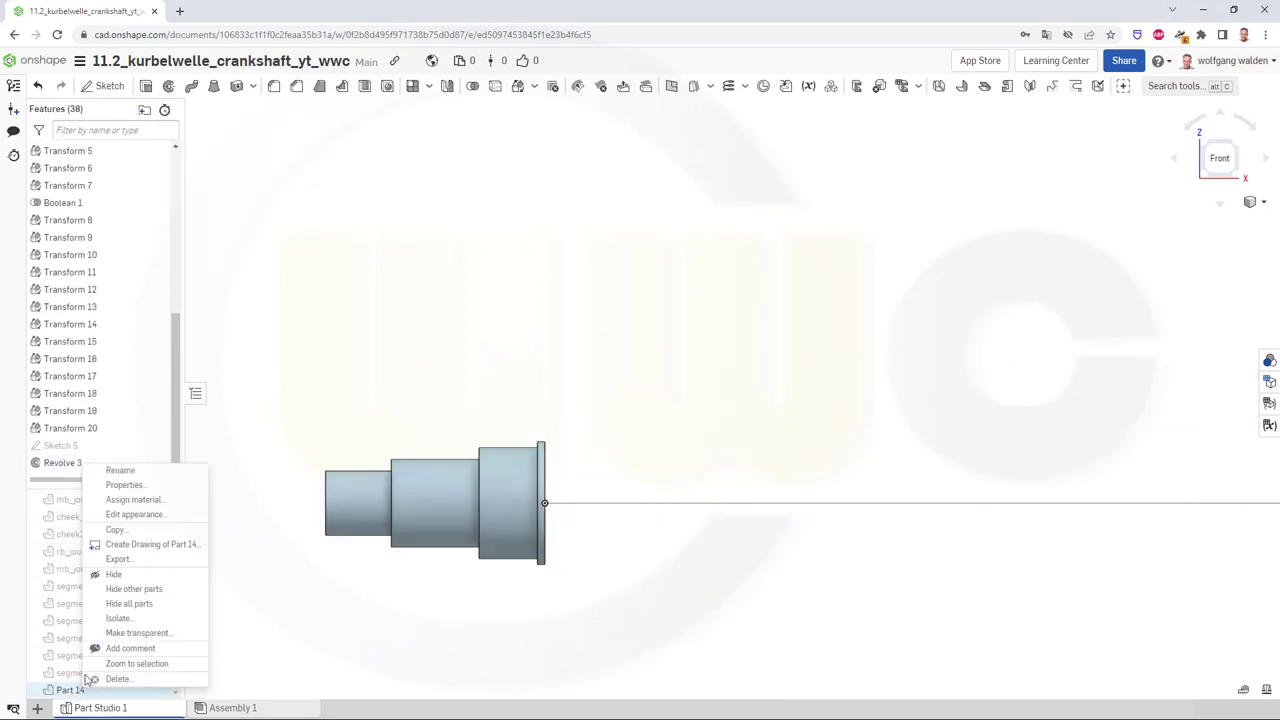
left_click(118, 470)
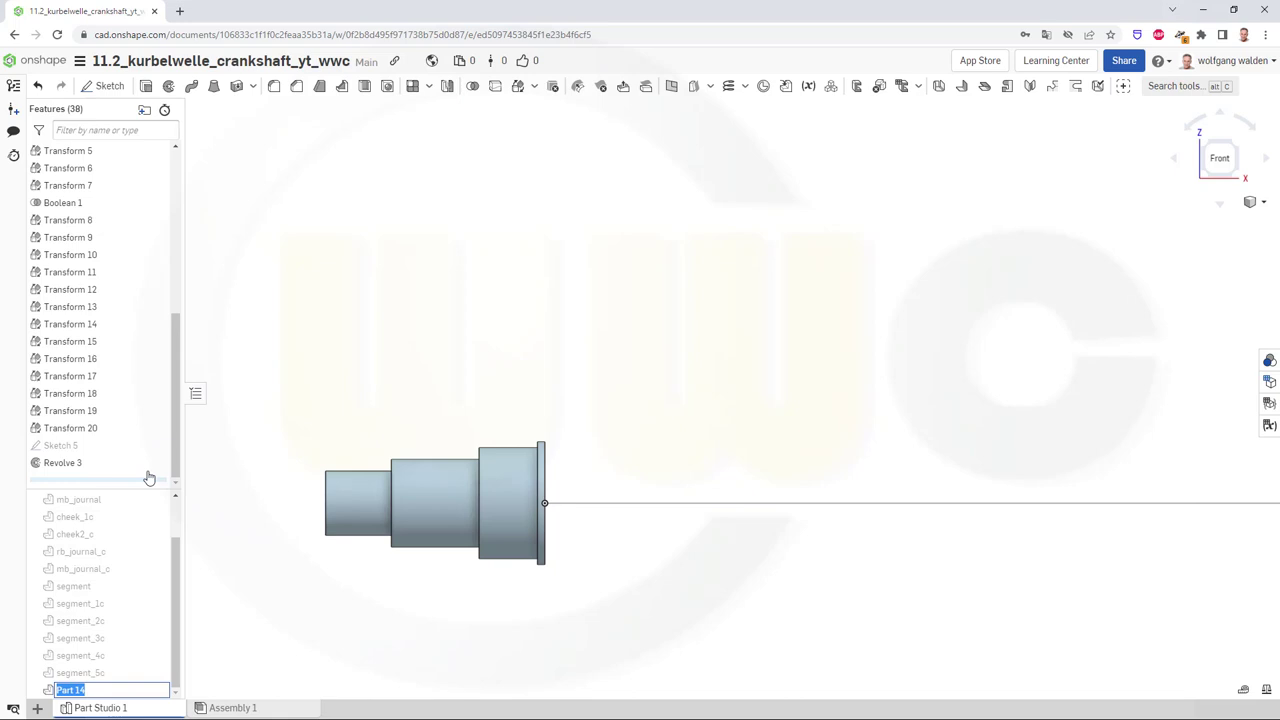
type("pulley_end")
key("Return")
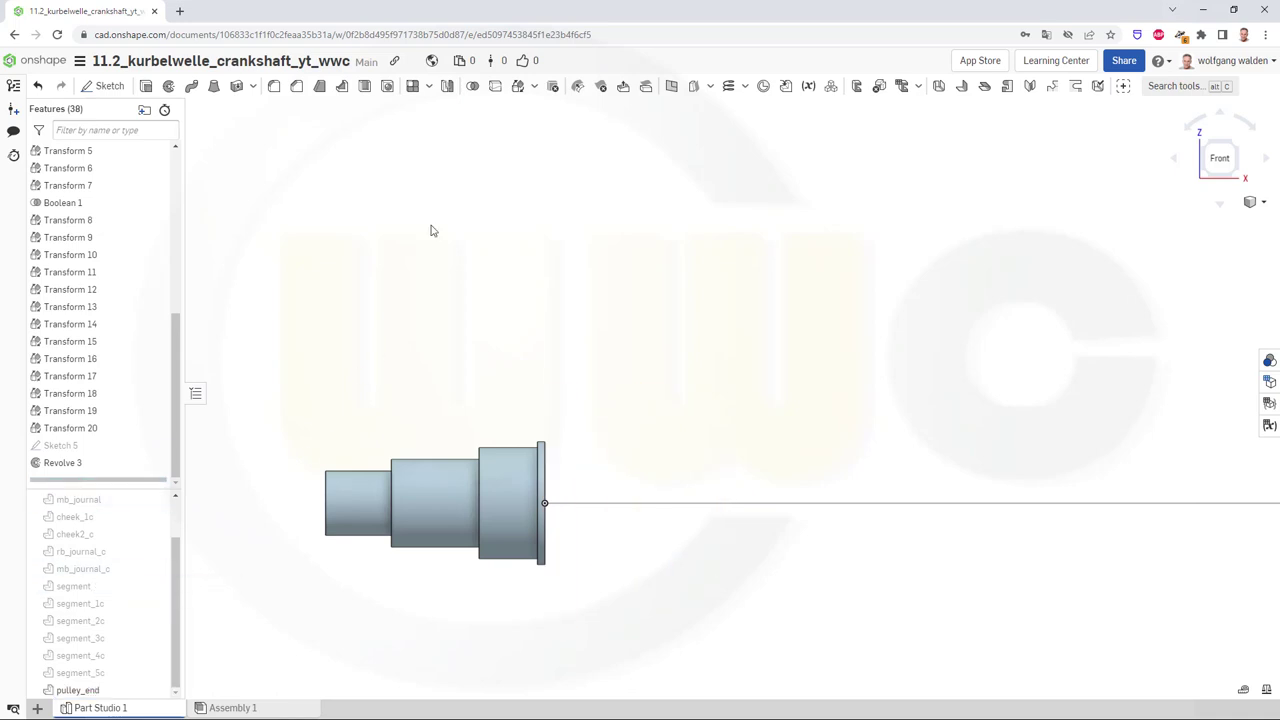
Copy the pulley_end part in place with a Transform
left_click(534, 86)
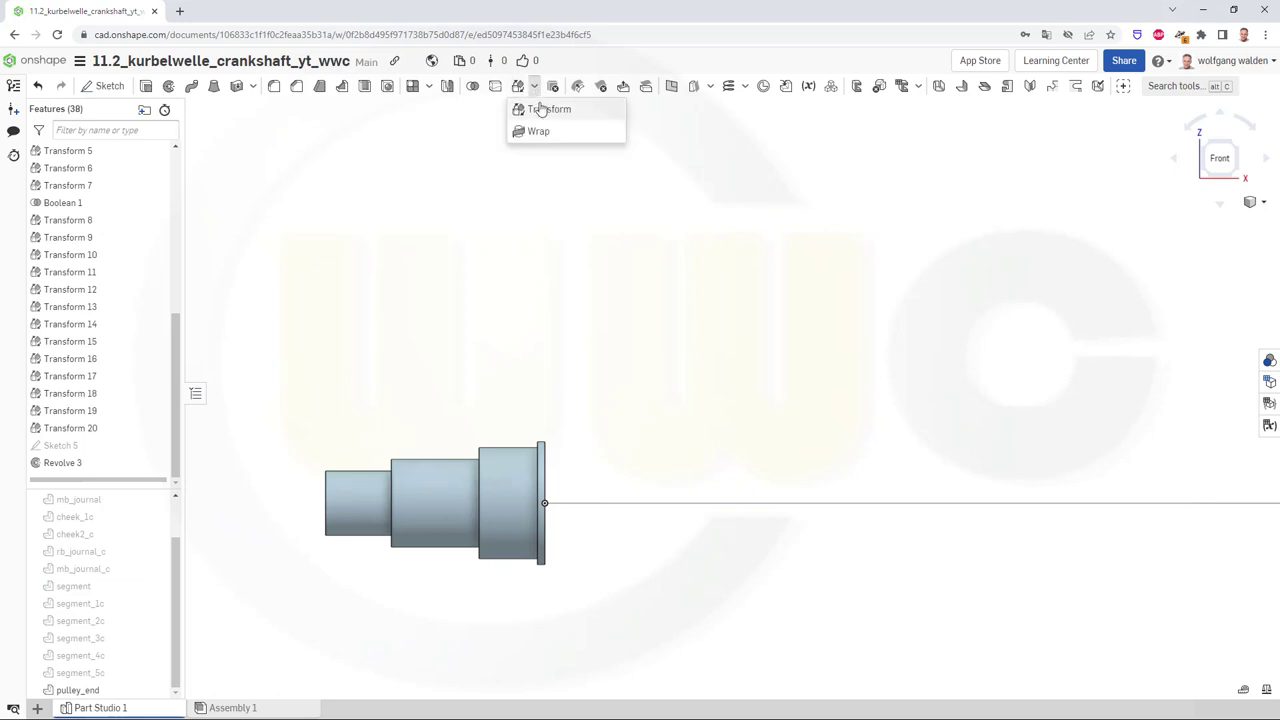
left_click(80, 690)
left_click(288, 168)
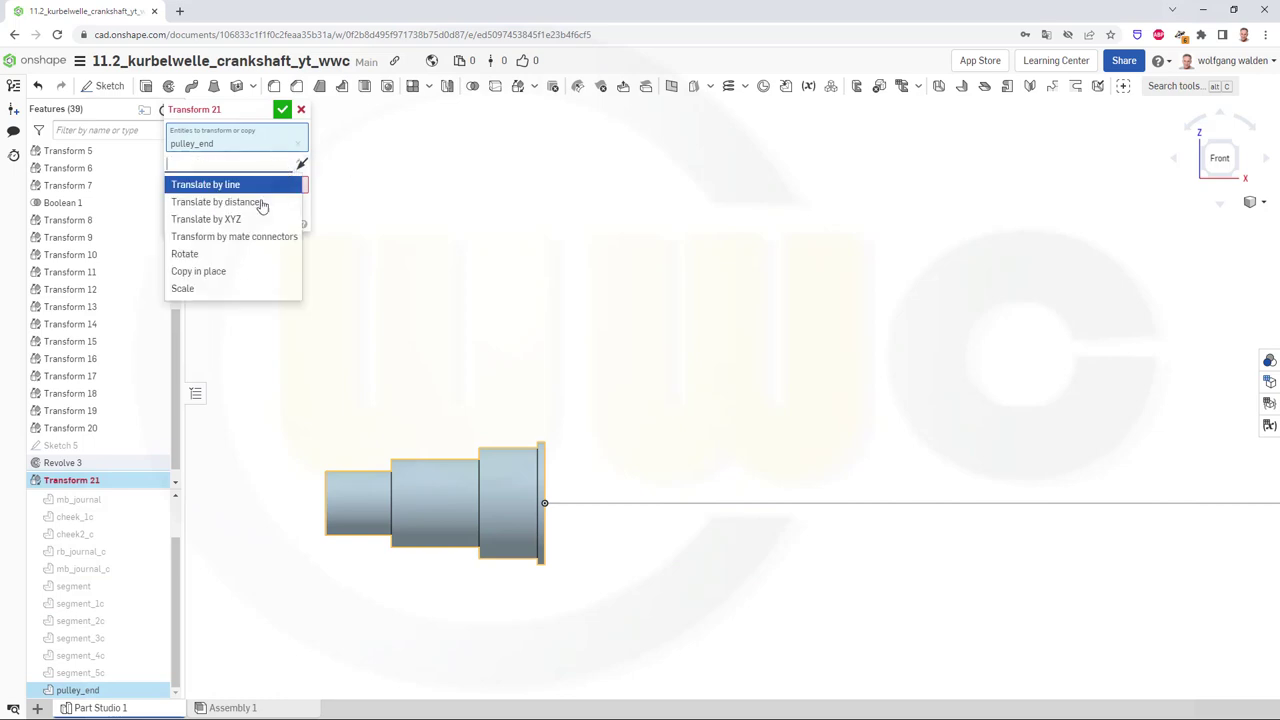
left_click(214, 270)
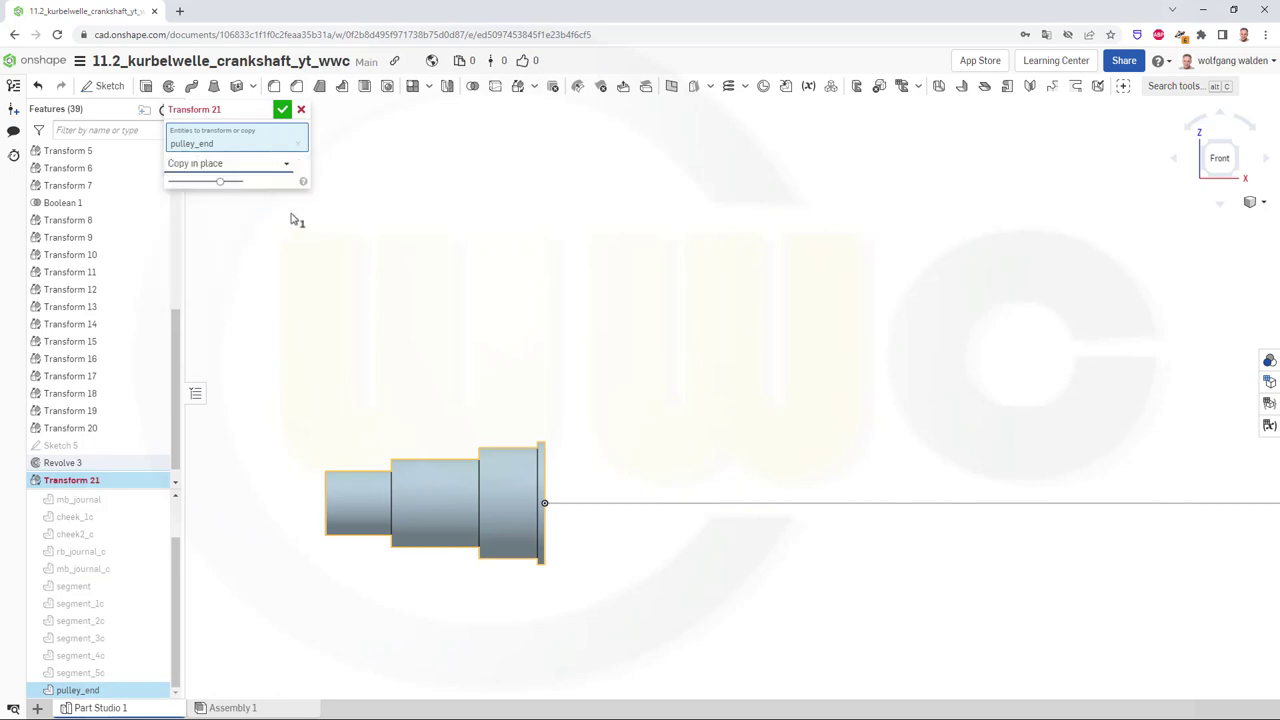
left_click(282, 109)
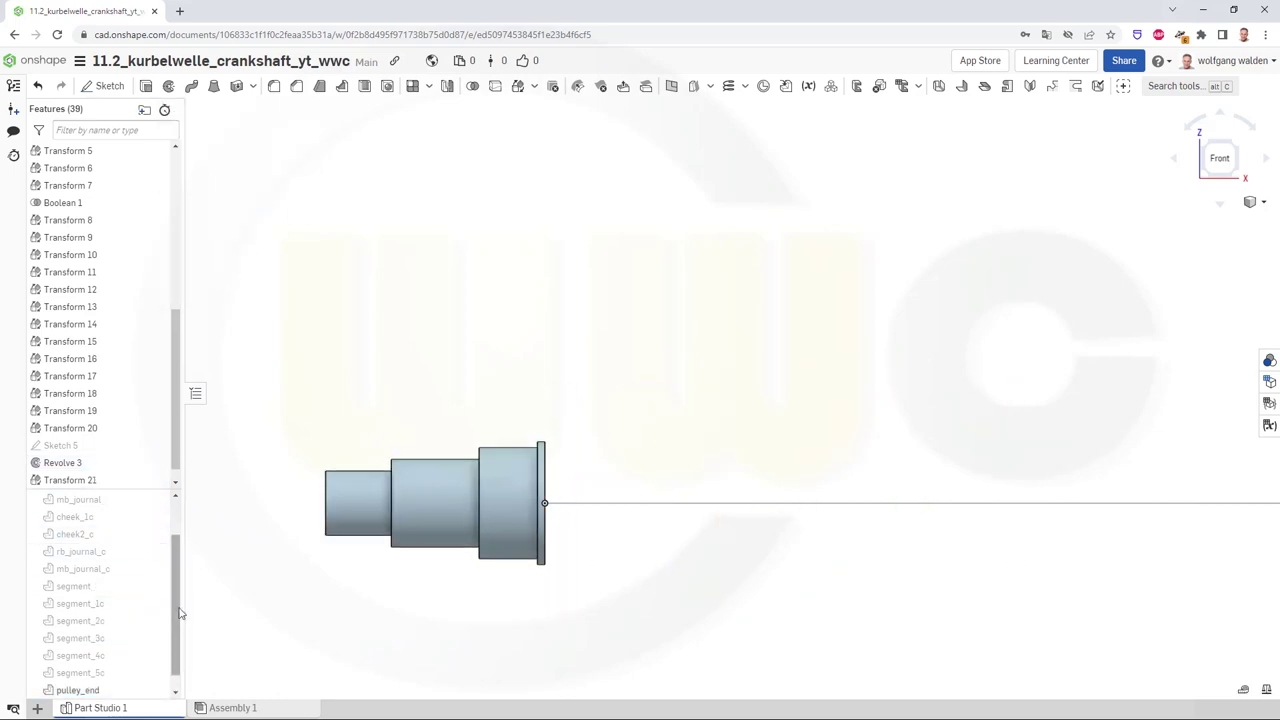
Rename the copied part as pulley_end_c and hide both pulley_end and pulley_end_c
scroll(181, 614, "down", 1)
right_click(87, 690)
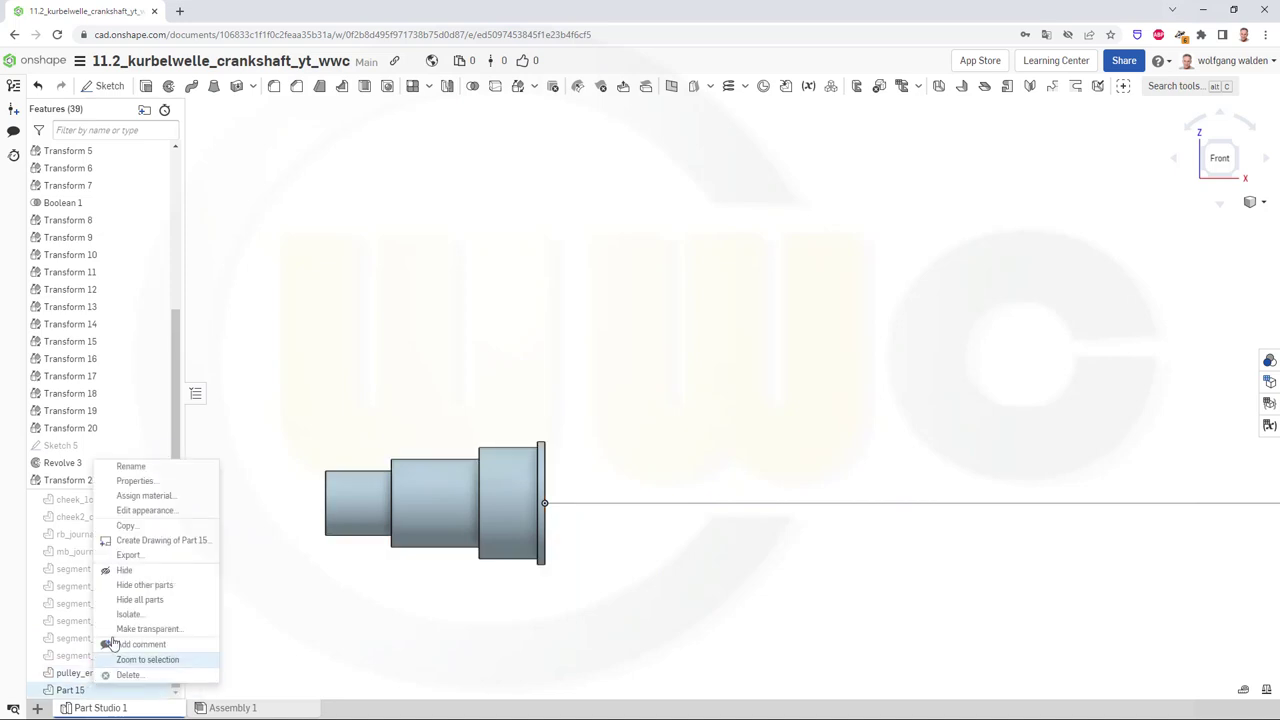
left_click(150, 466)
type("pulley_end_c")
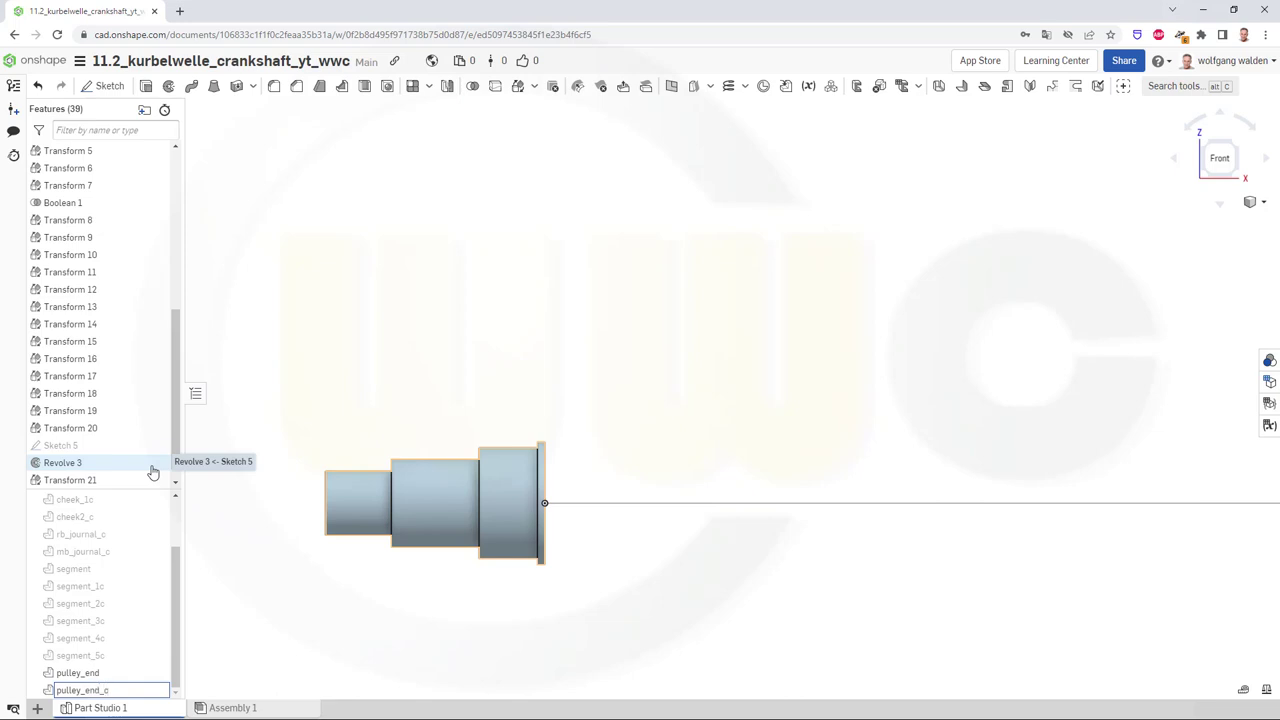
key("Return")
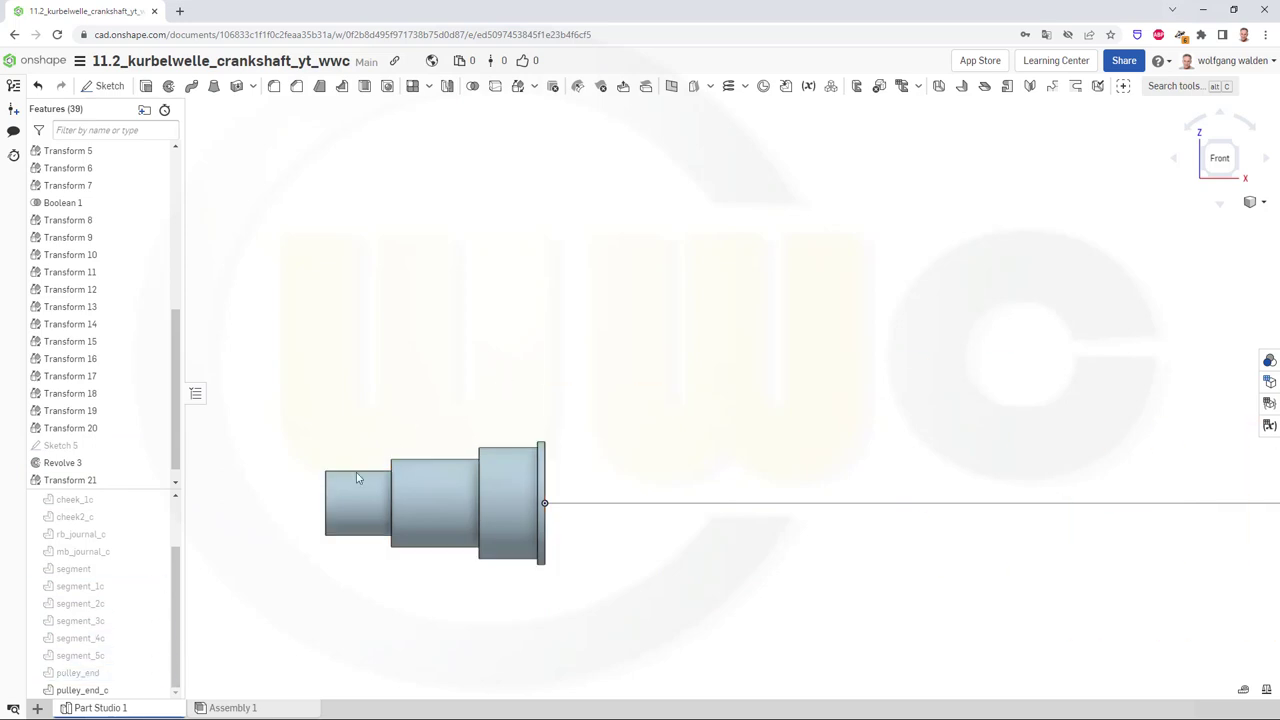
left_click(162, 690)
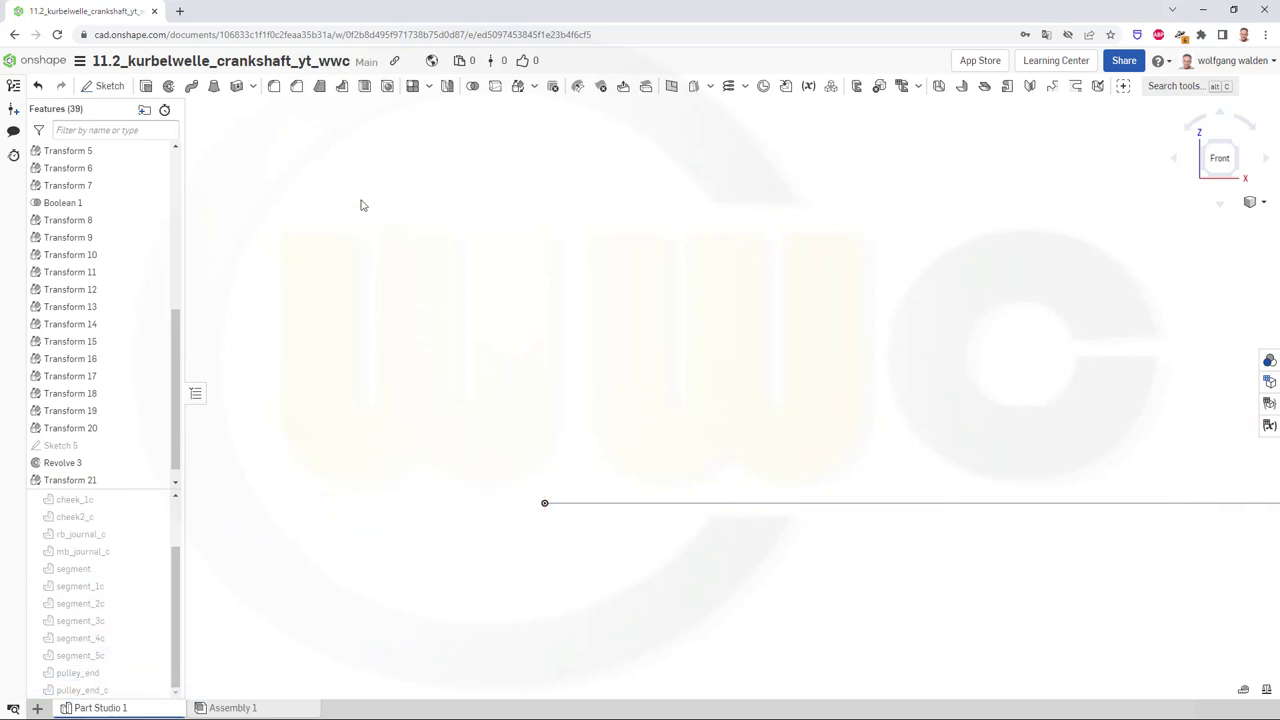
Sketch a closed two-step profile on the Front plane above the base line, about 69 mm wide, with a lower right step about 148 mm high
left_click(104, 86)
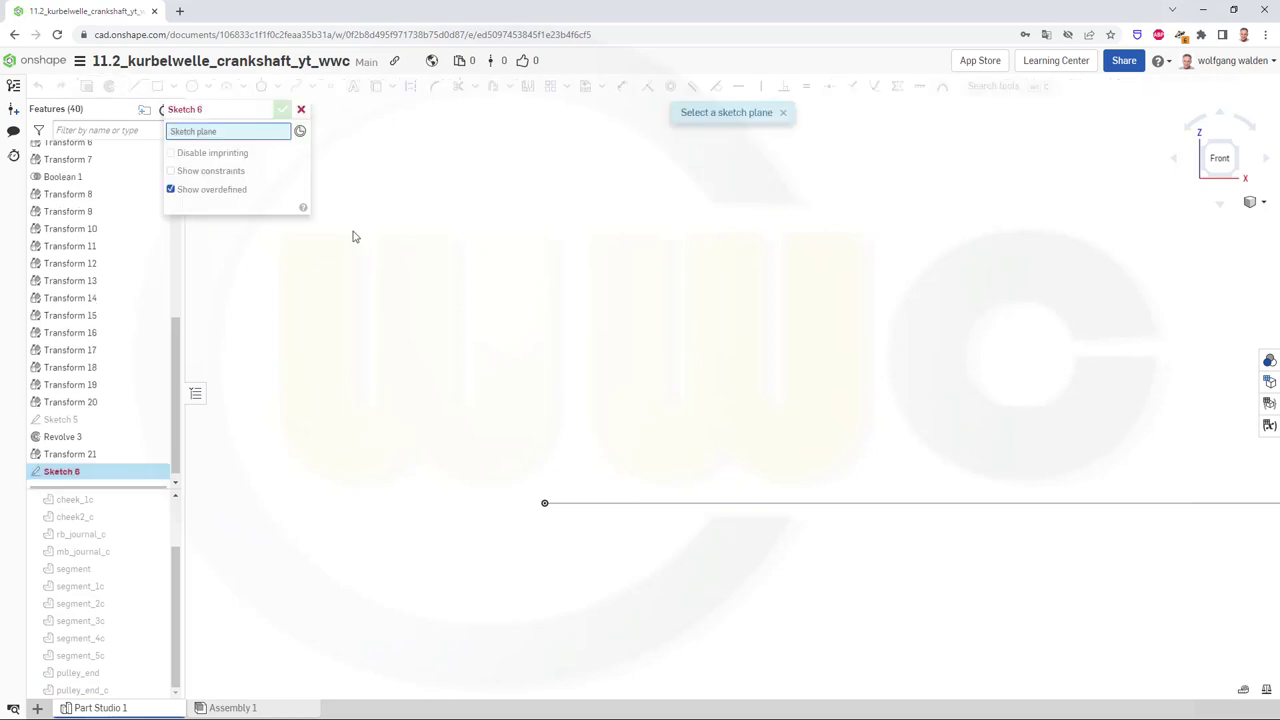
scroll(177, 337, "up", 10)
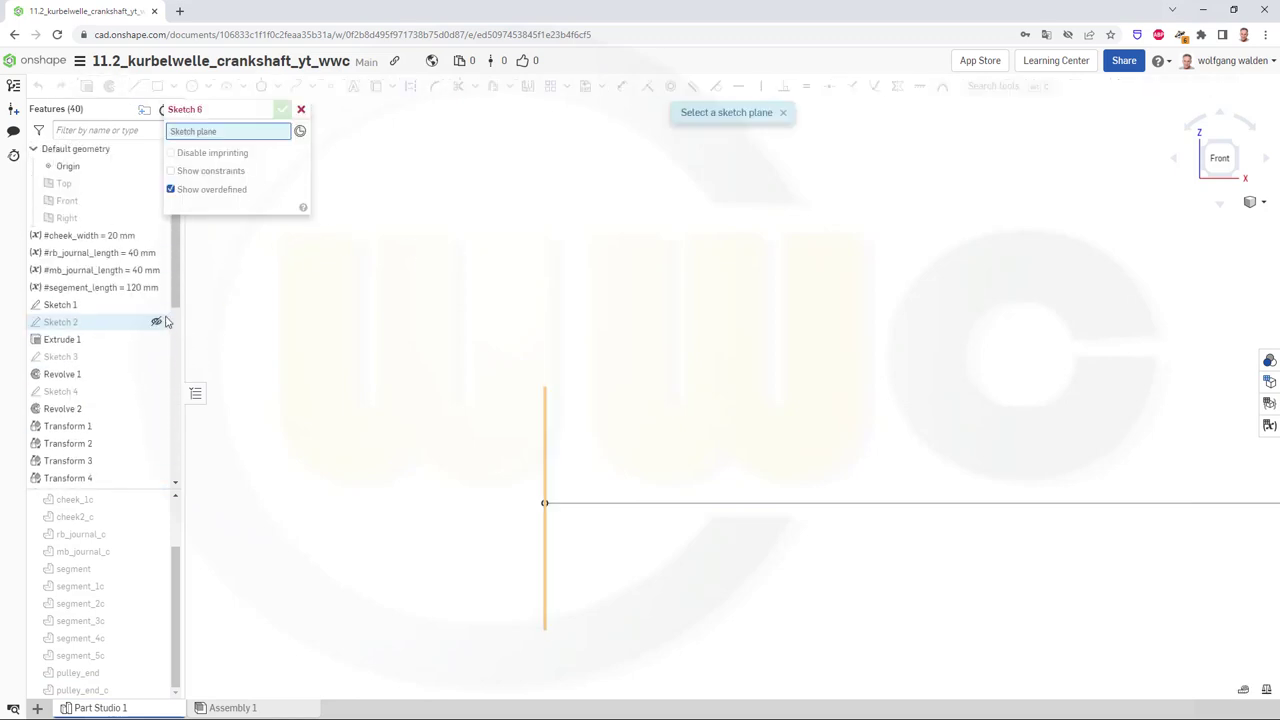
left_click(96, 203)
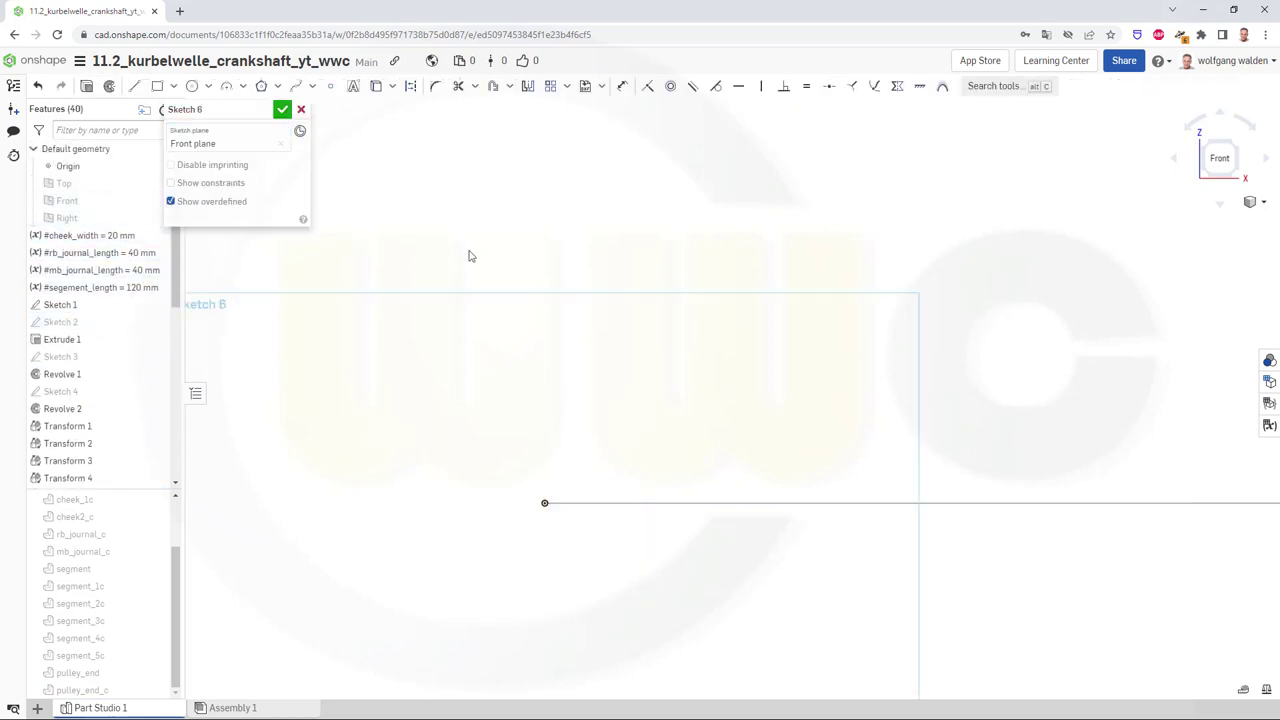
left_click(134, 86)
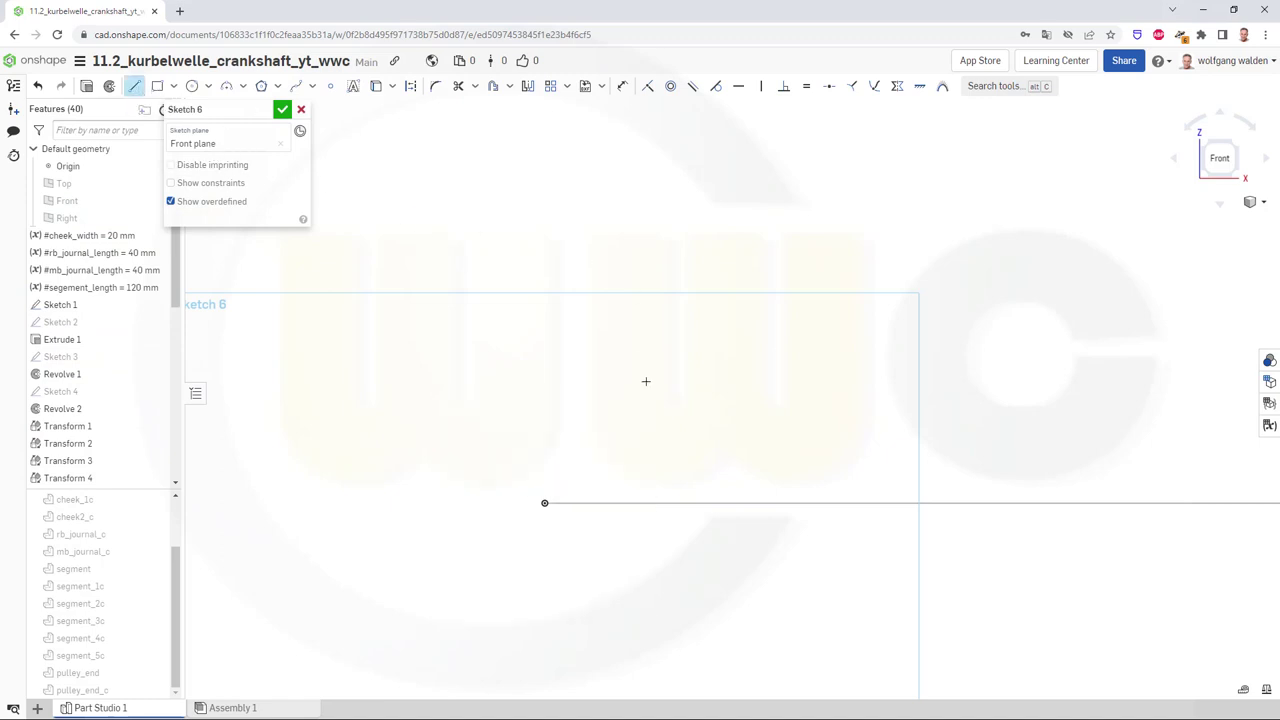
left_click(597, 477)
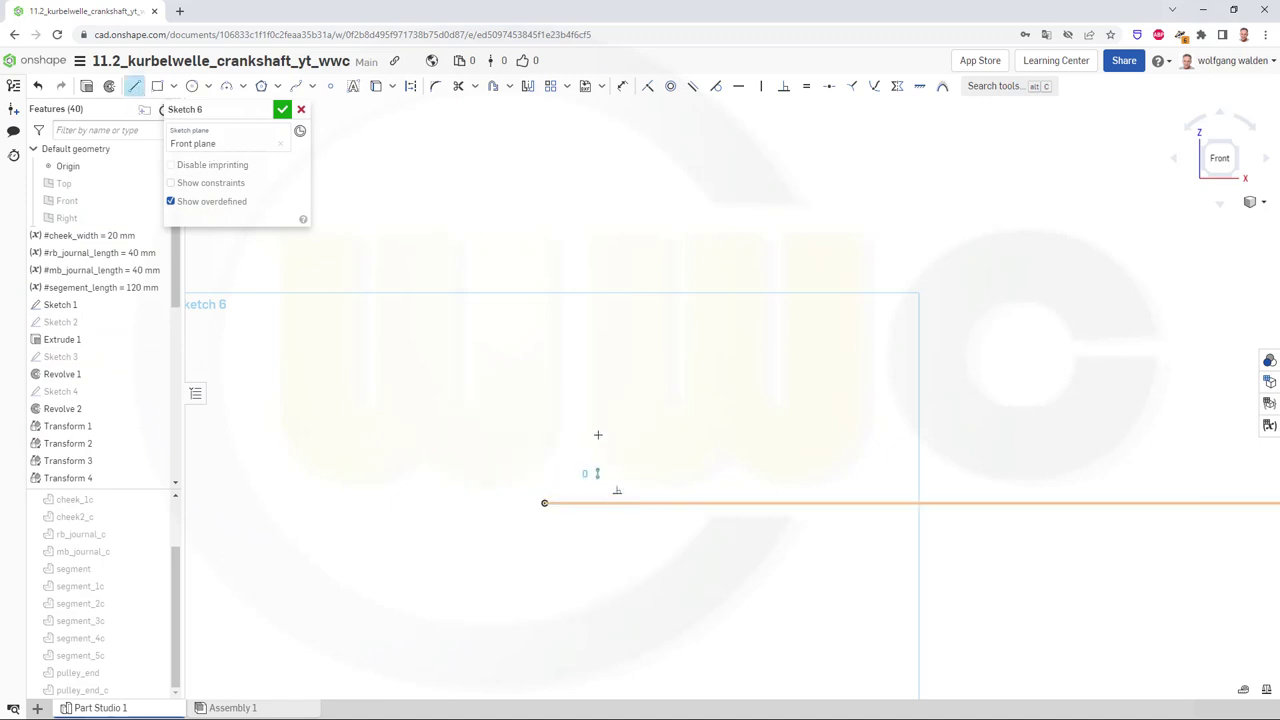
left_click(597, 195)
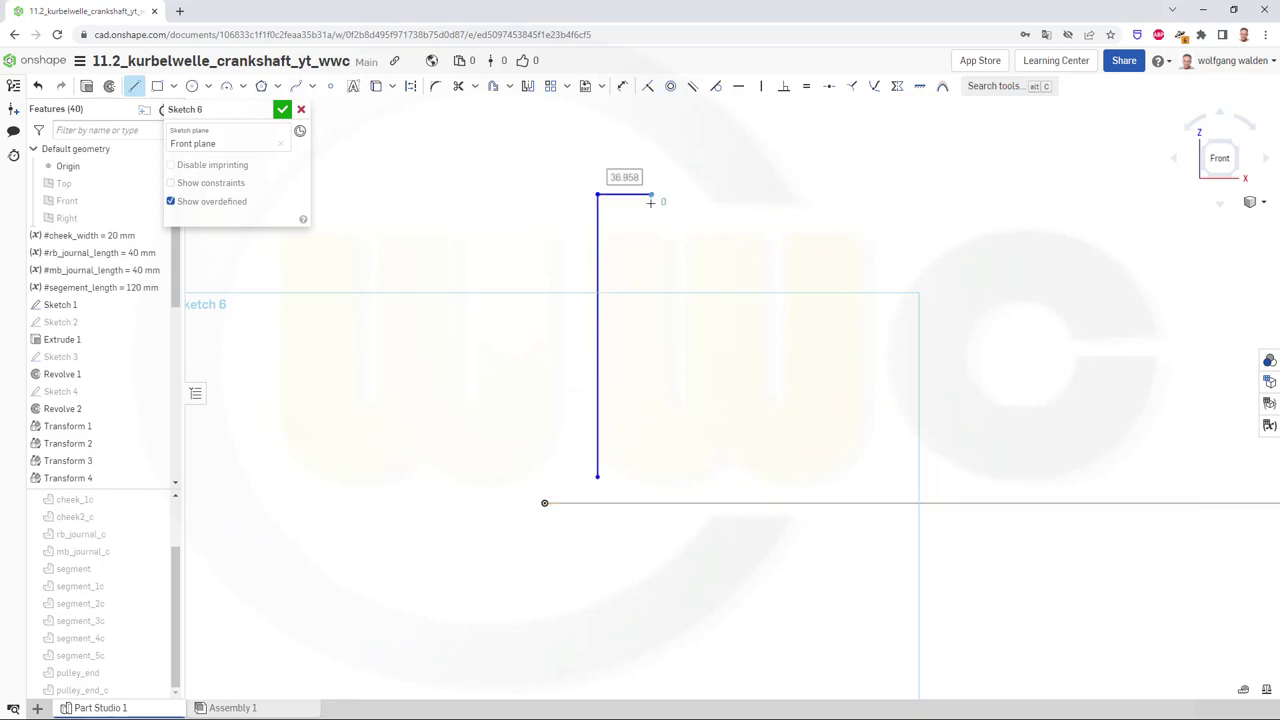
left_click(652, 194)
left_click(652, 261)
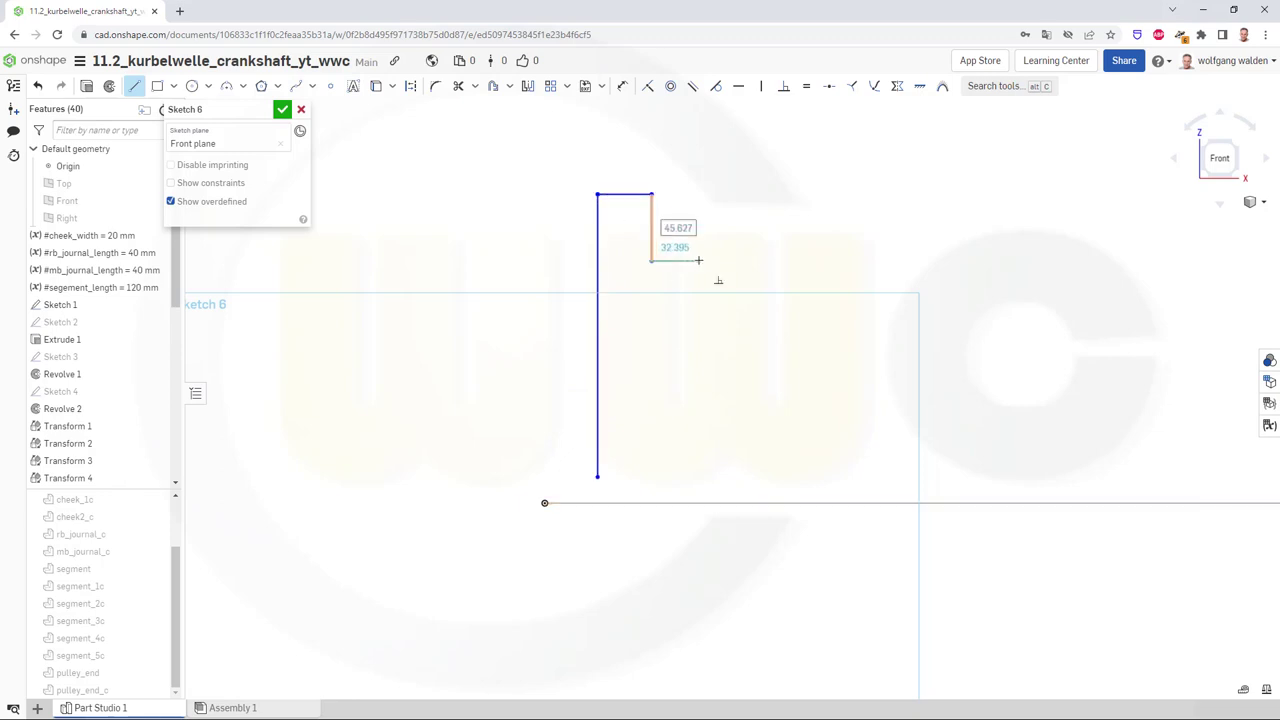
left_click(699, 261)
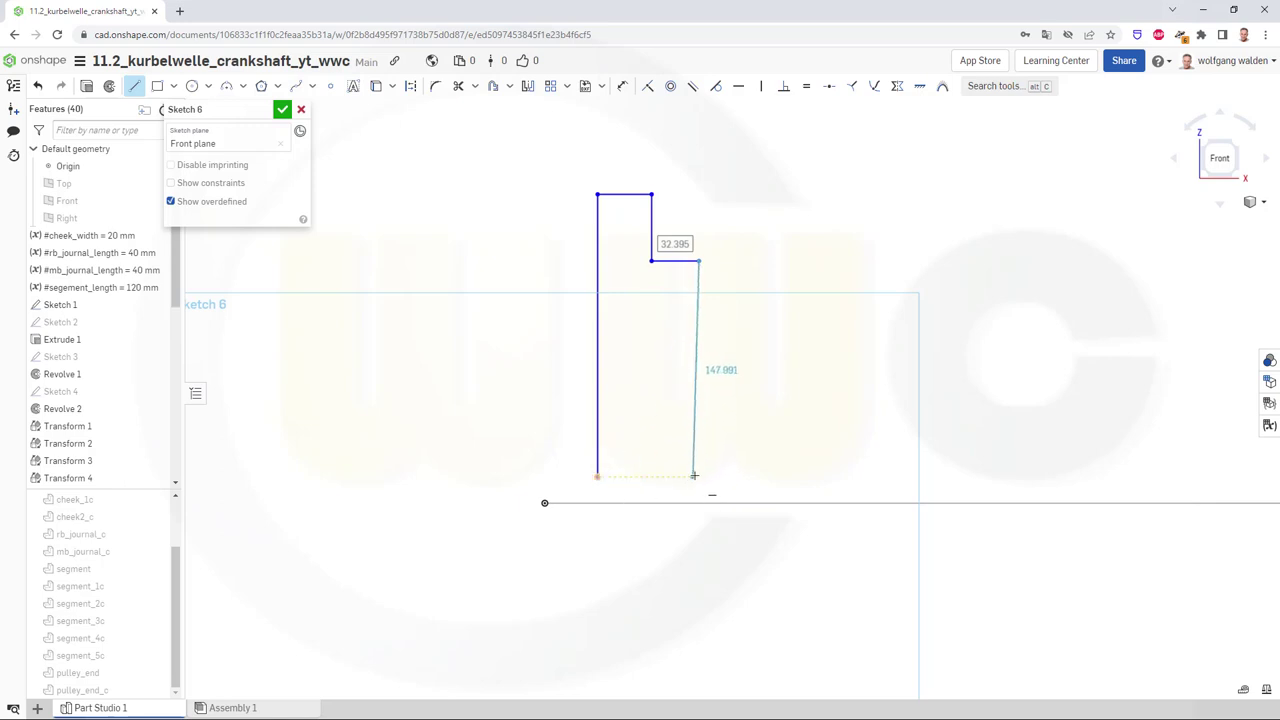
left_click(700, 476)
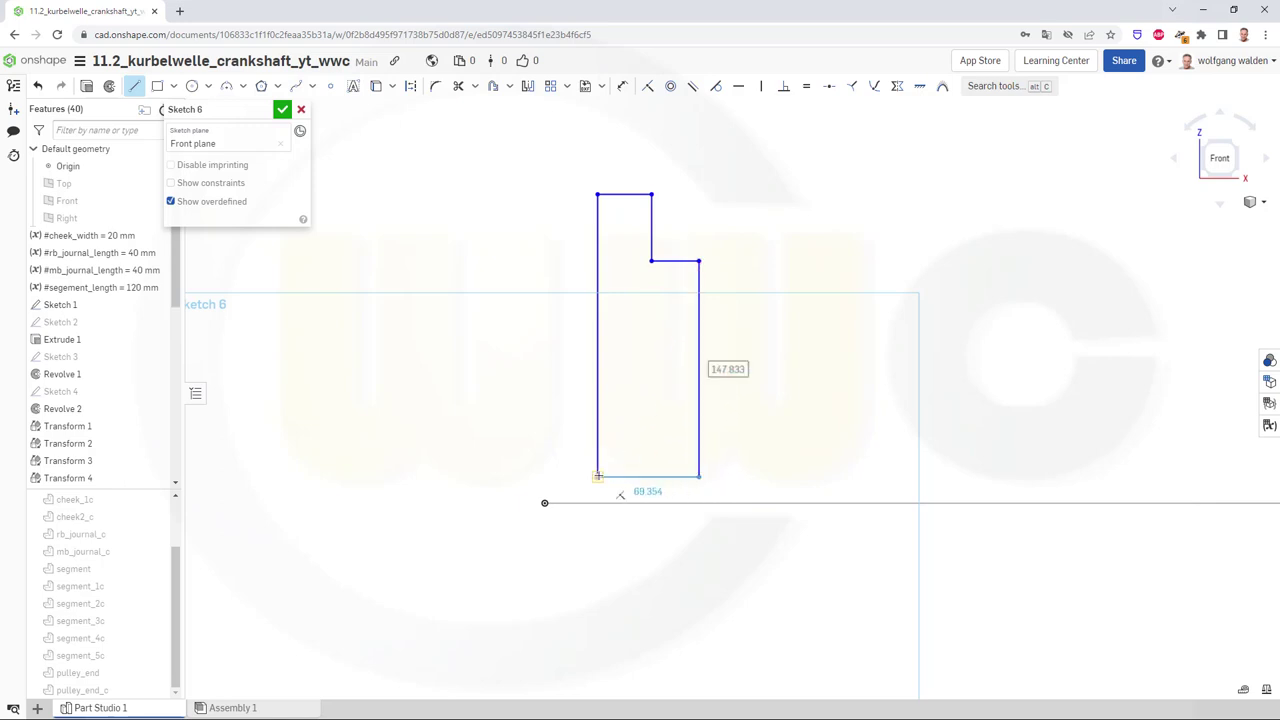
left_click(597, 476)
key("Escape")
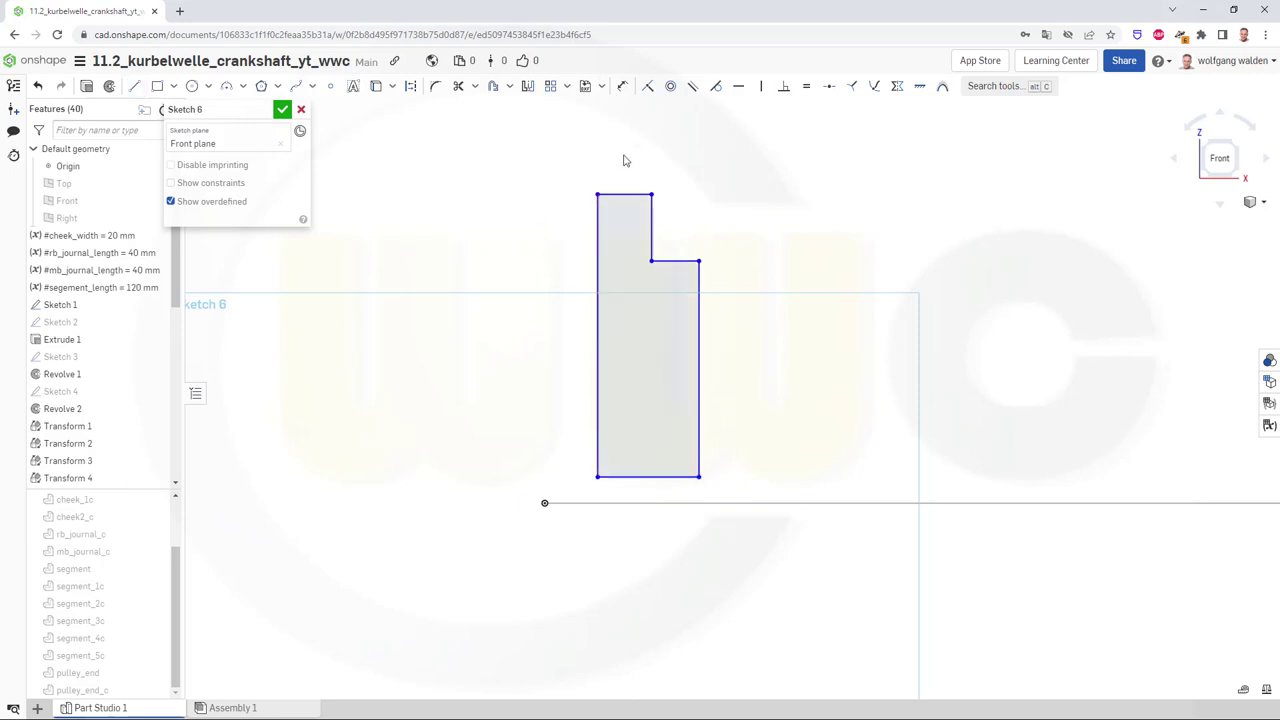
Make the profile's lower left corner coincident with the origin at the start of the base line
left_click(647, 86)
left_click(597, 477)
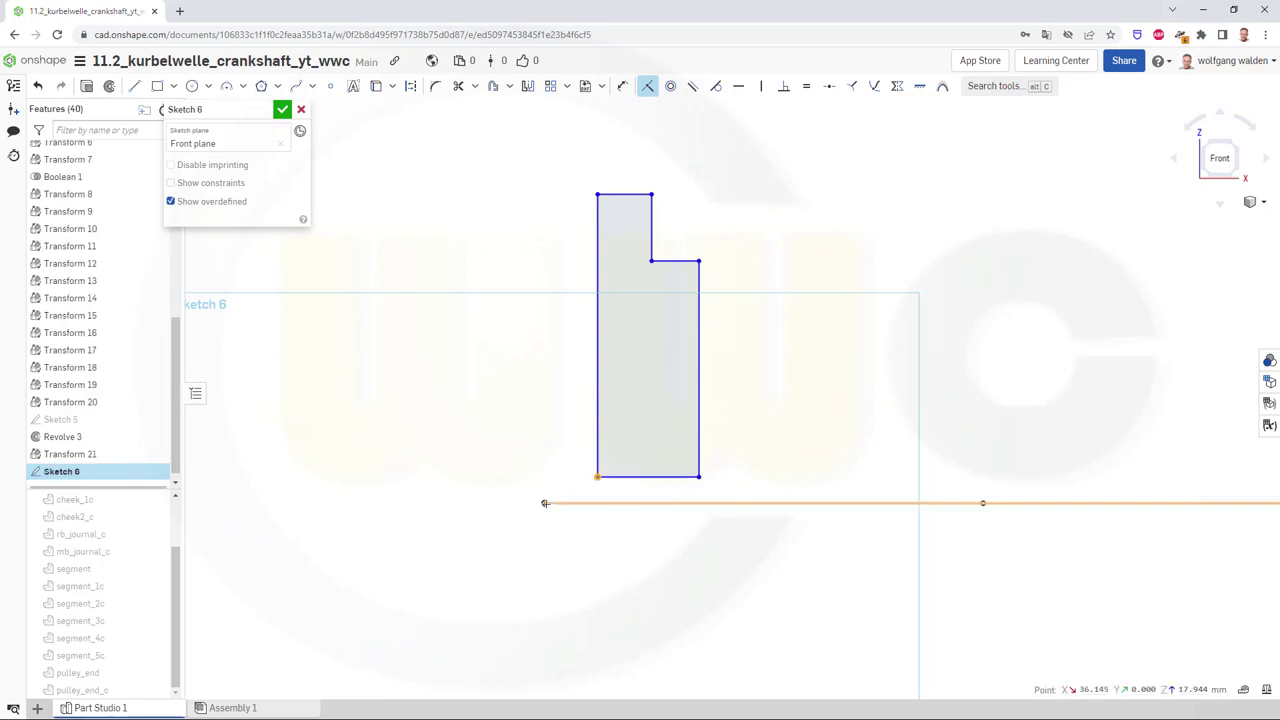
left_click(544, 503)
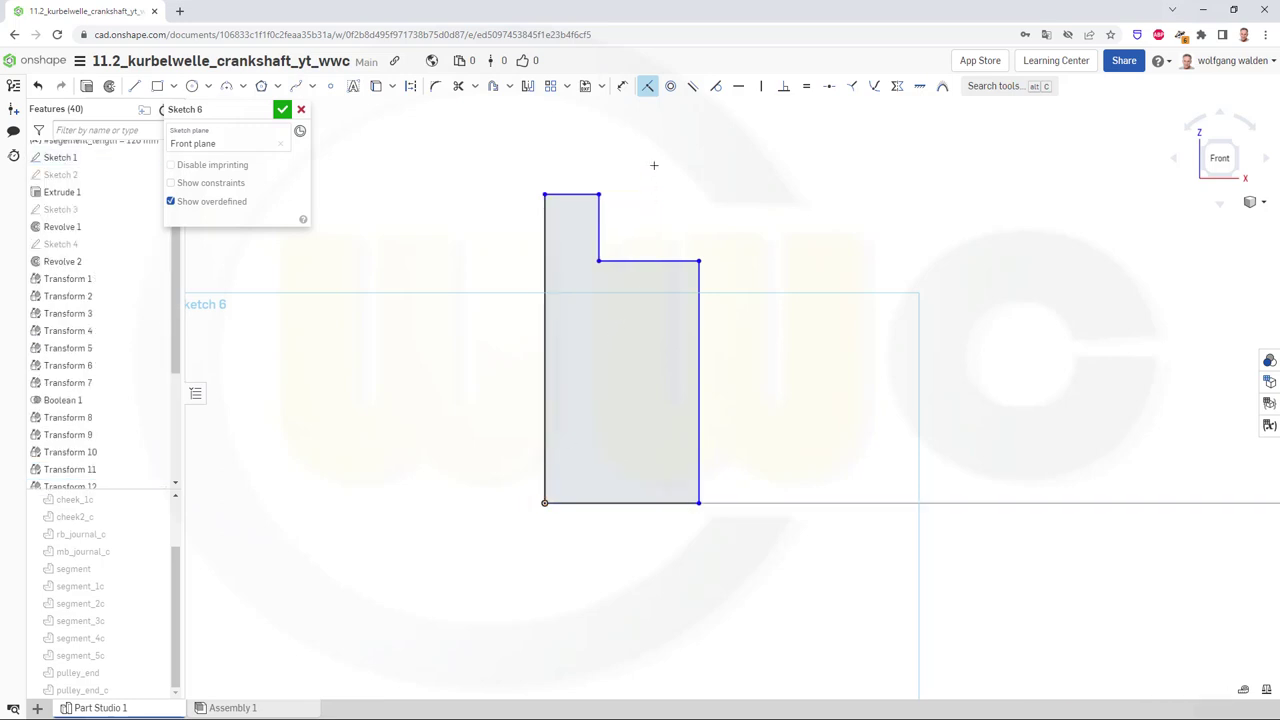
Dimension the overall width of the stepped profile as 25 mm
left_click(622, 86)
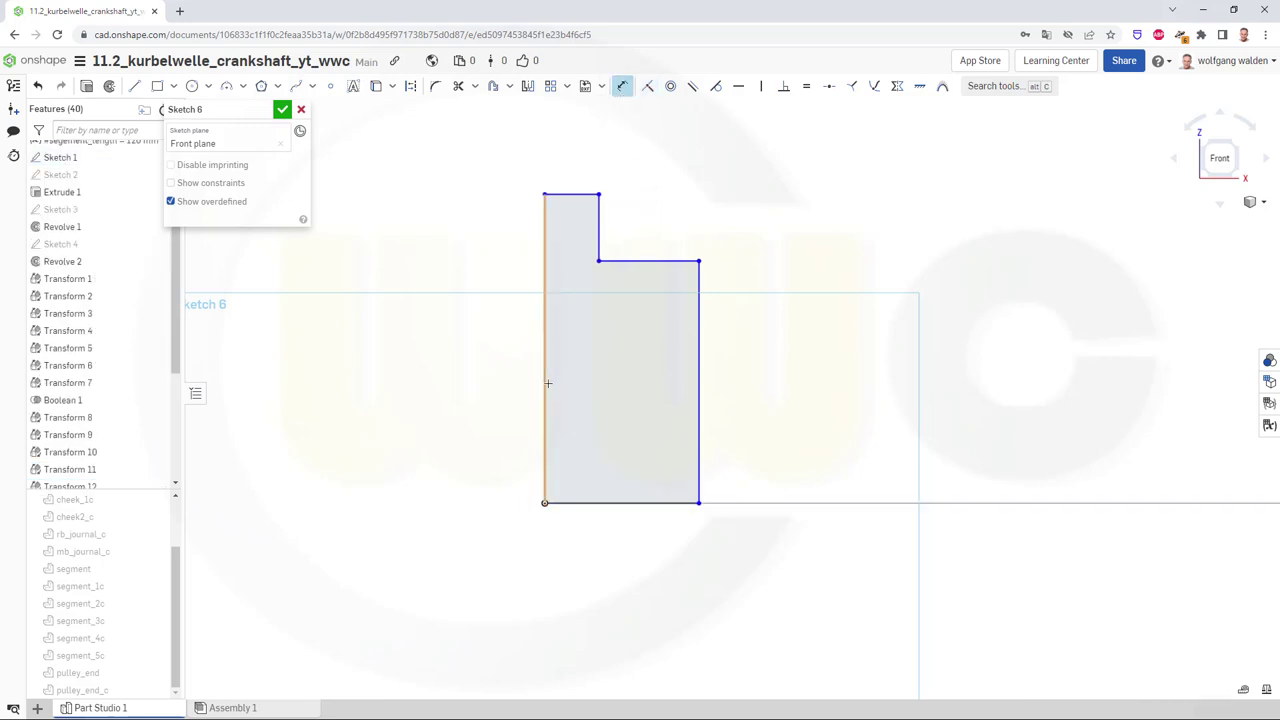
left_click(546, 384)
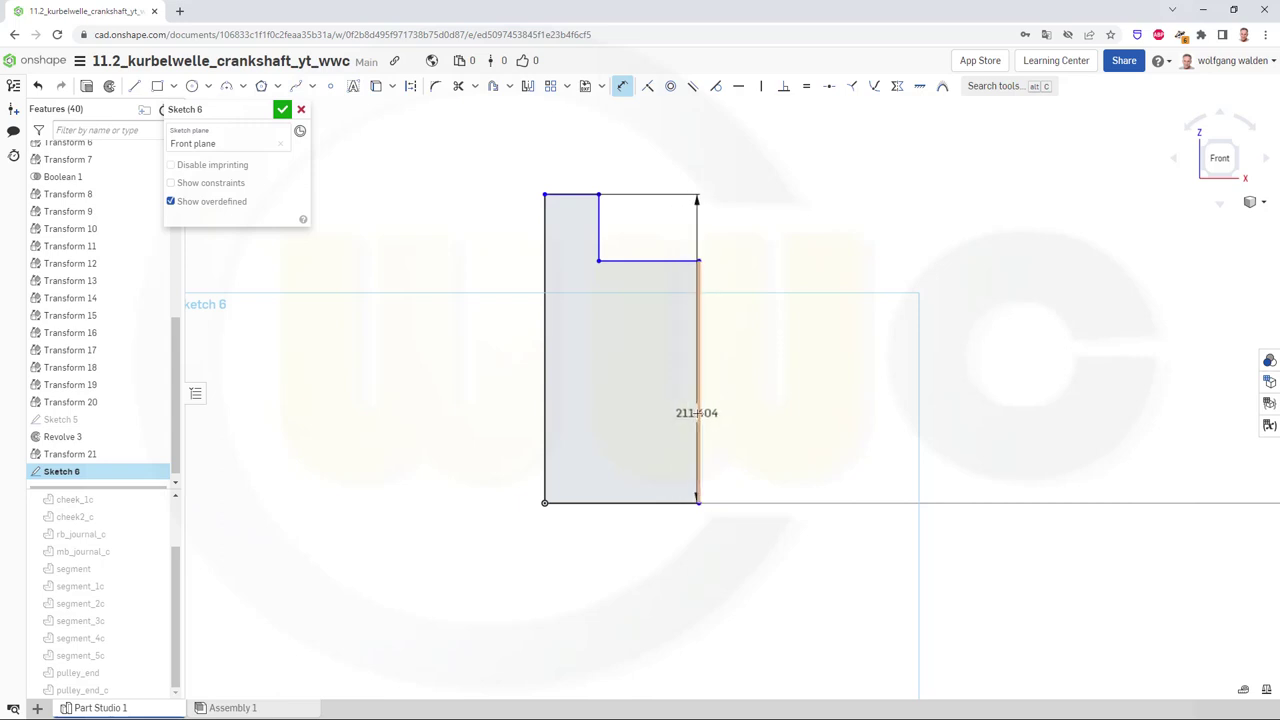
left_click(698, 494)
left_click(624, 543)
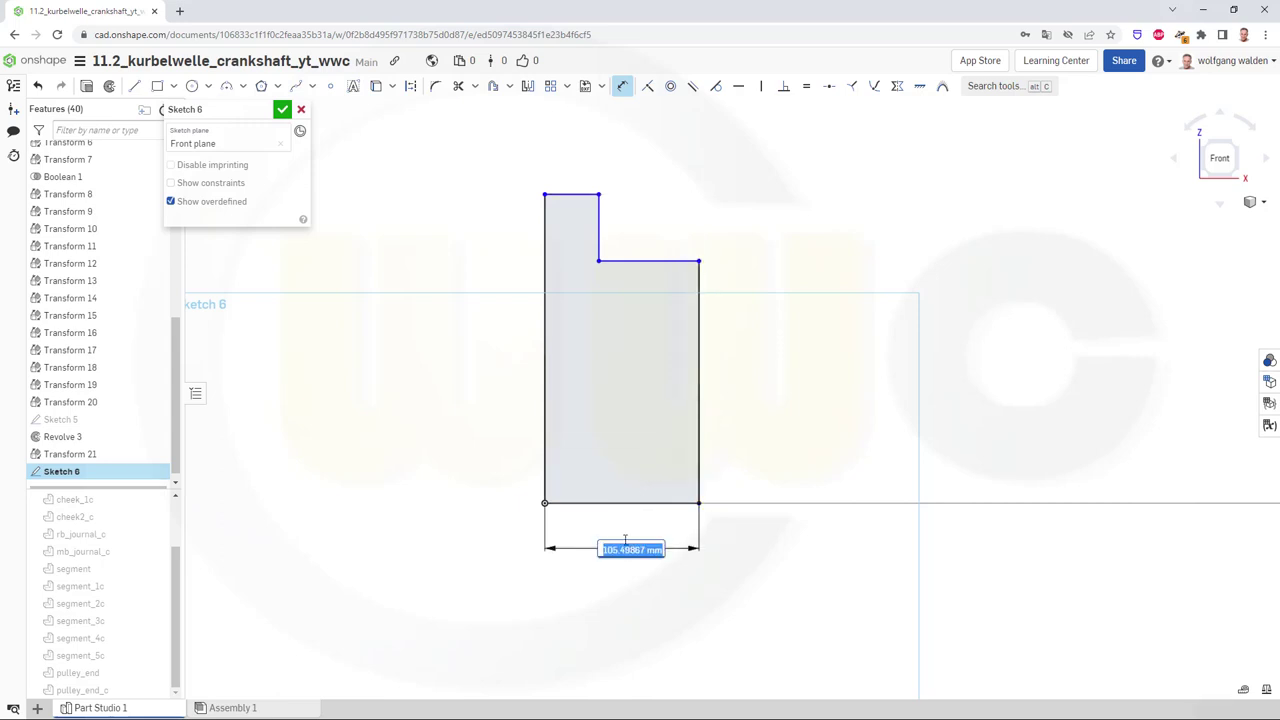
type("25")
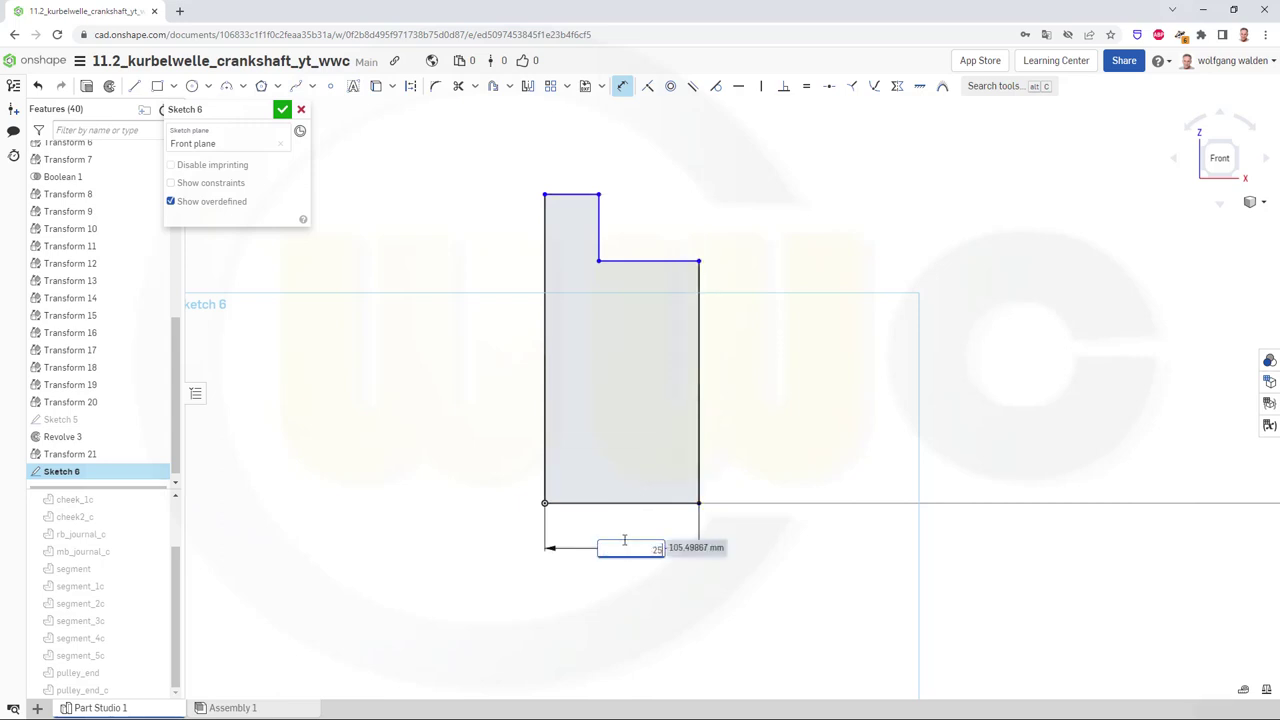
key("Return")
Dimension the width of the taller step, starting at the origin, as 15 mm
scroll(574, 455, "up", 4)
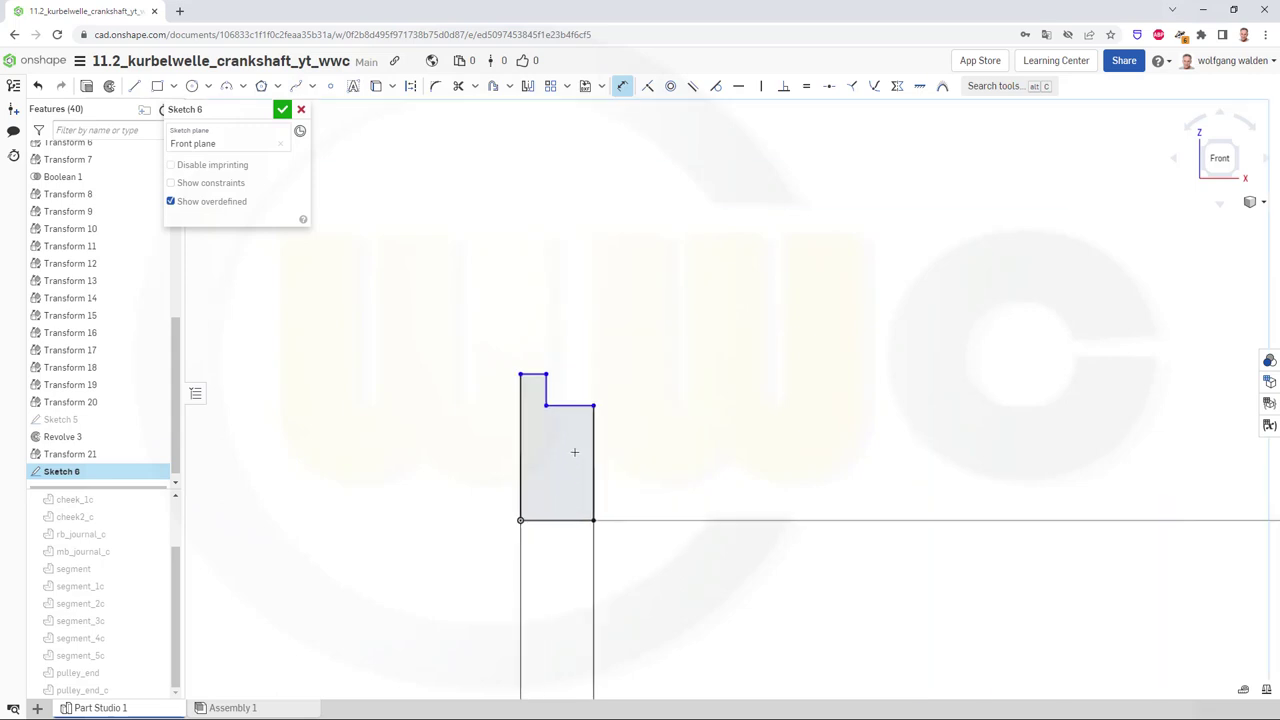
left_click(511, 400)
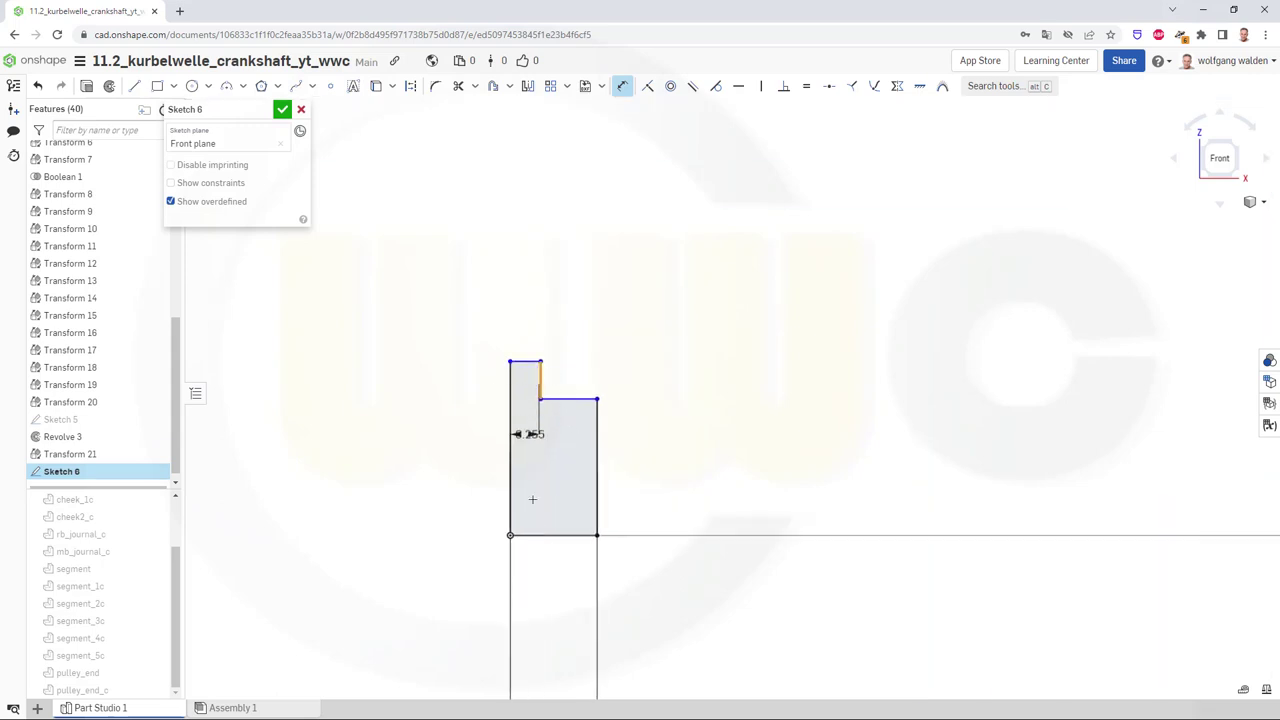
left_click(540, 385)
type("15")
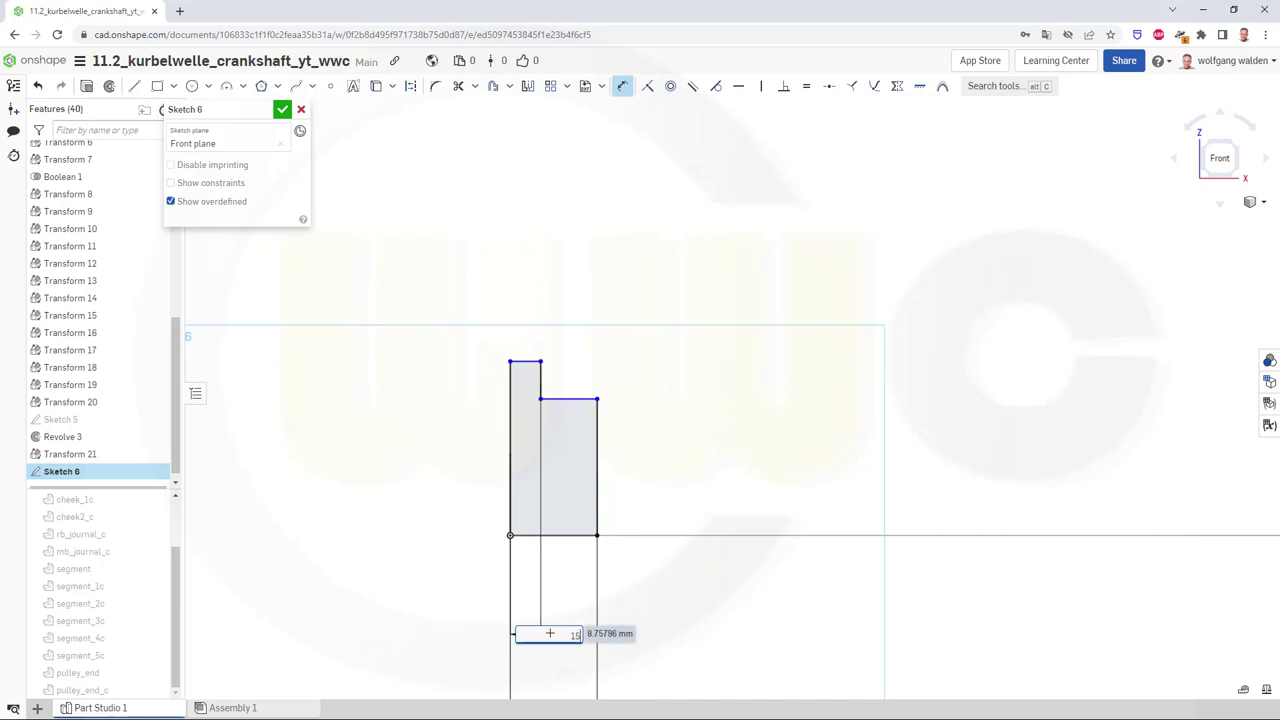
key("Return")
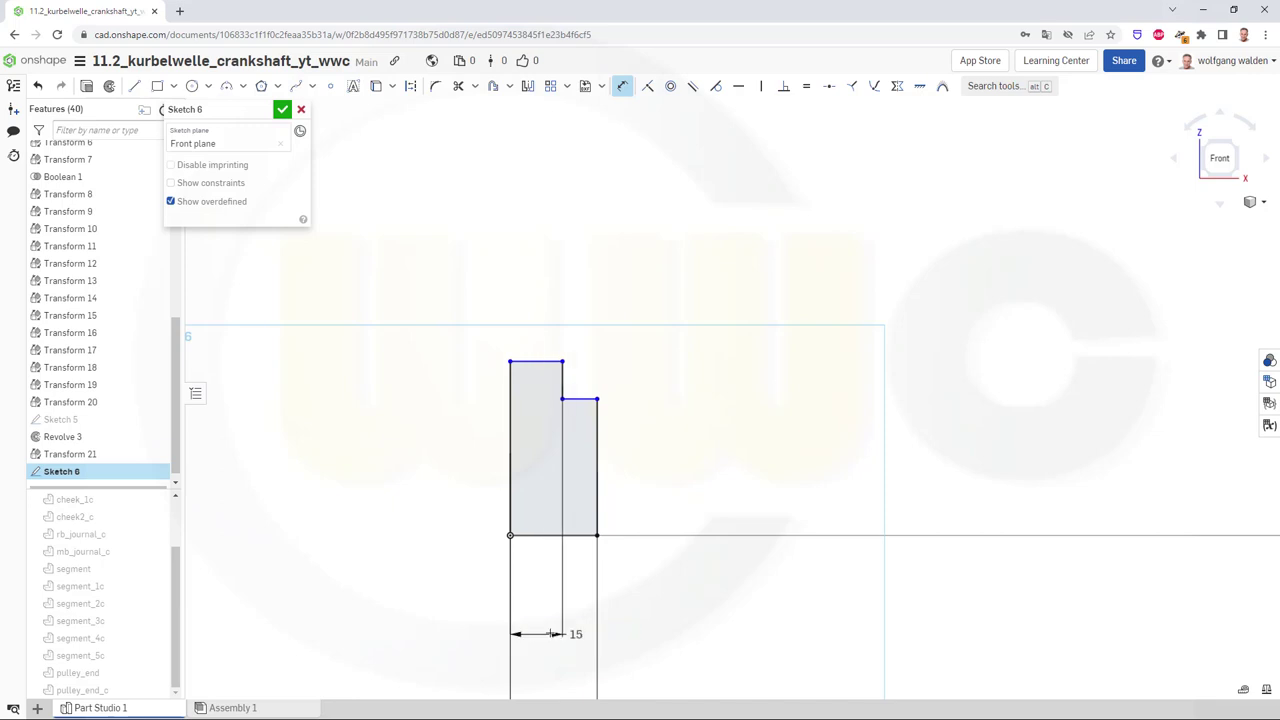
Dimension the height of the taller step above the base line as 55 mm
left_click(530, 362)
left_click(545, 536)
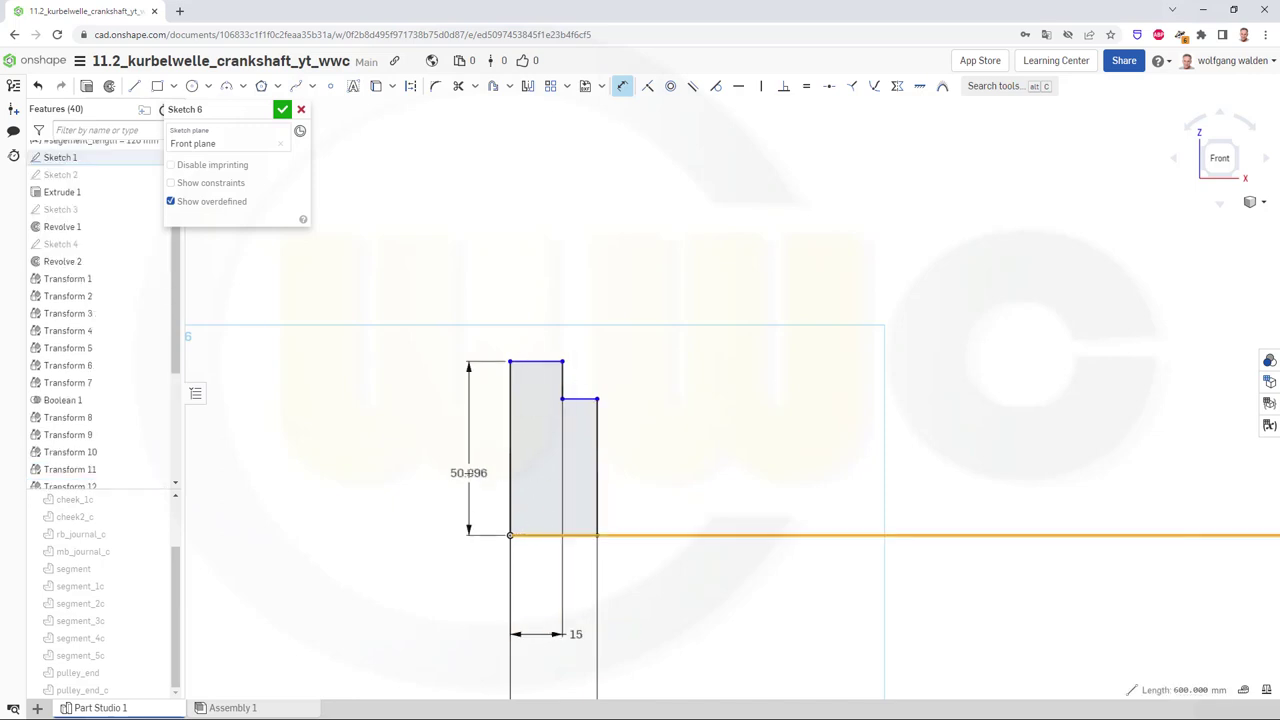
left_click(469, 473)
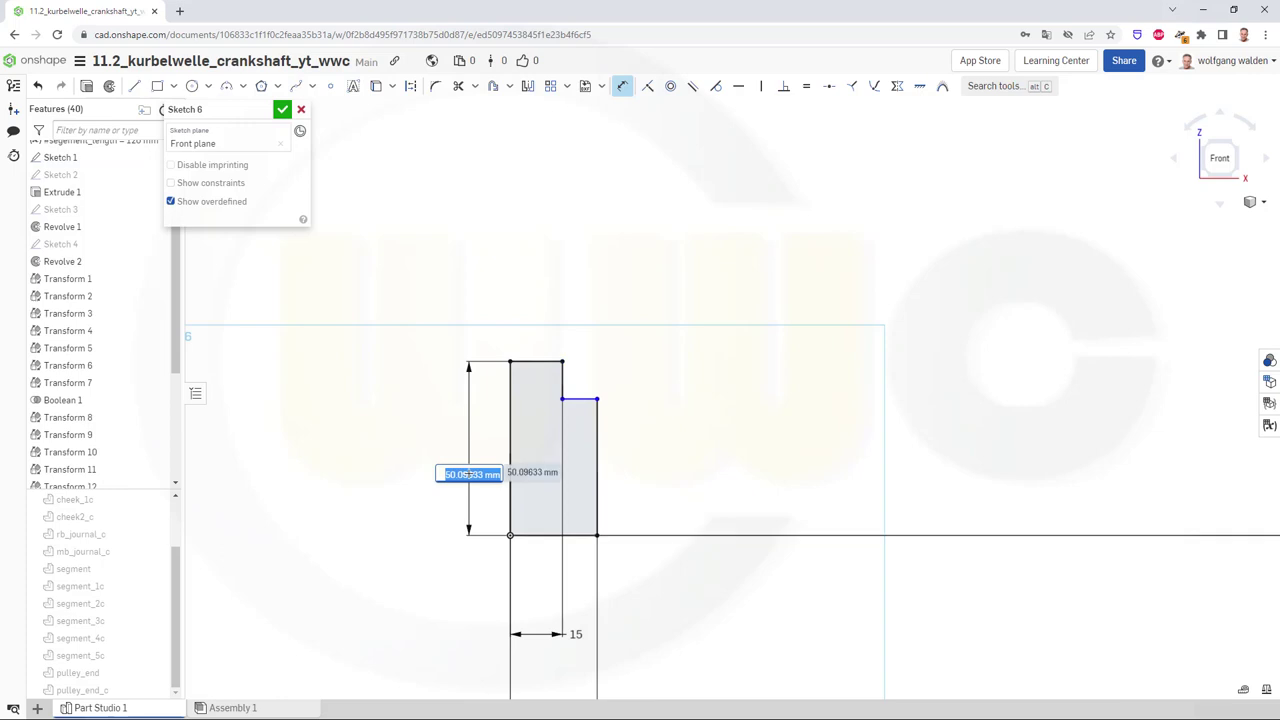
type("55")
key("Return")
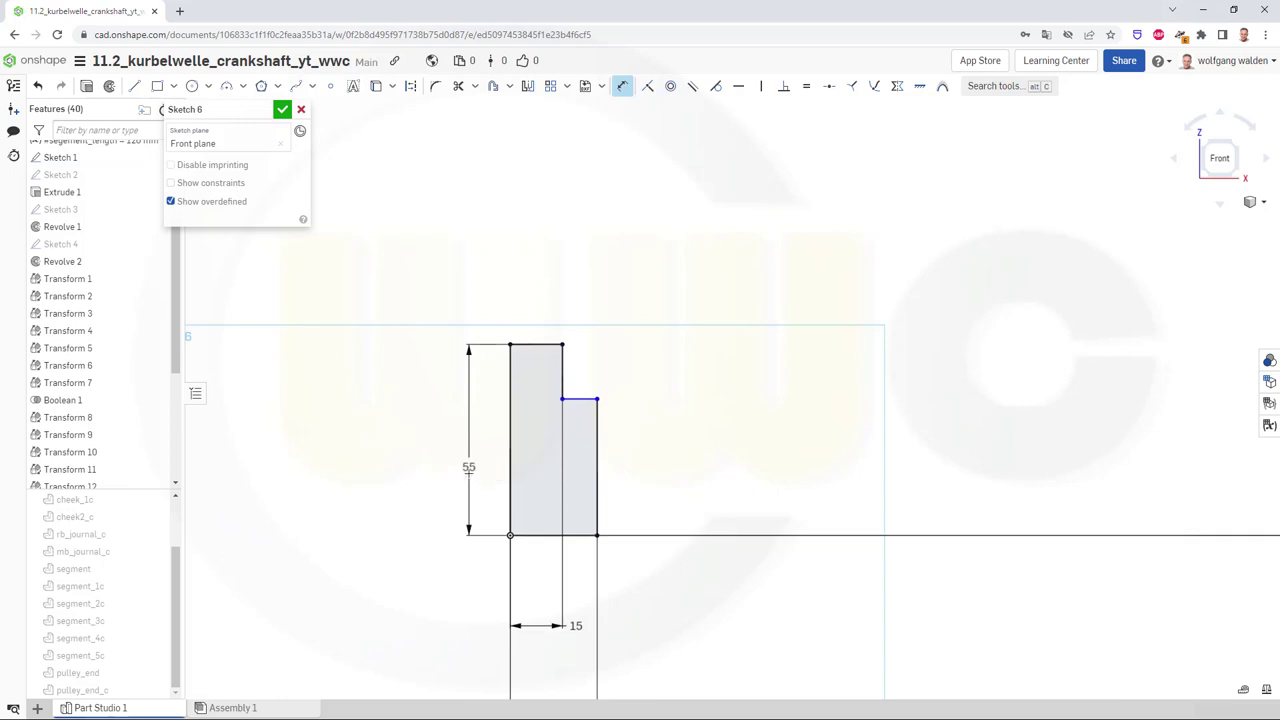
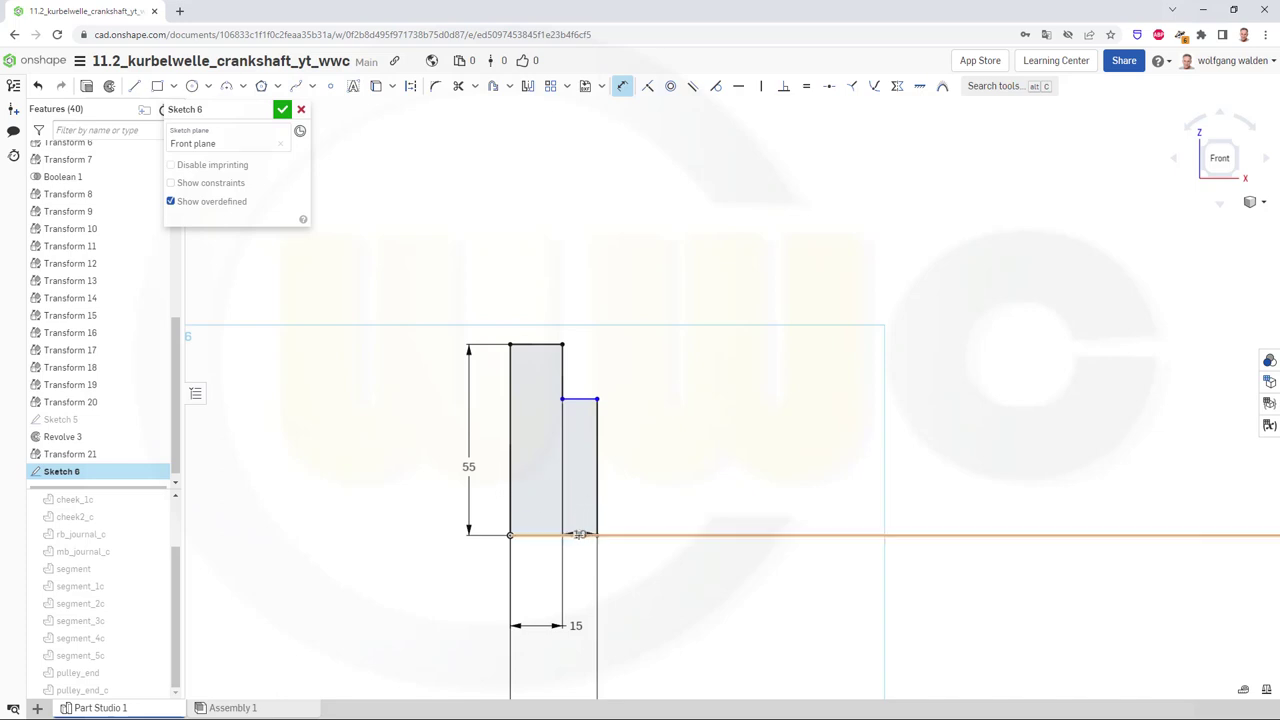
Dimension the height of the shorter step above the base line as 30 mm
left_click(578, 535)
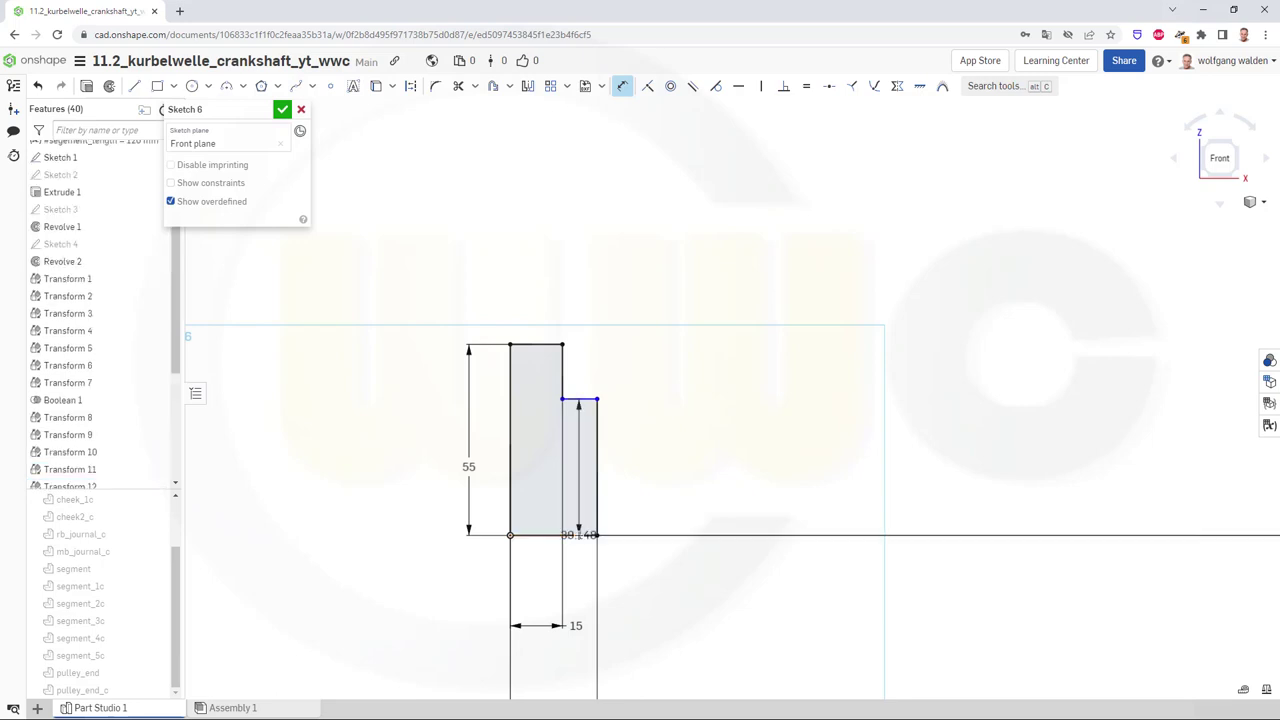
left_click(490, 453)
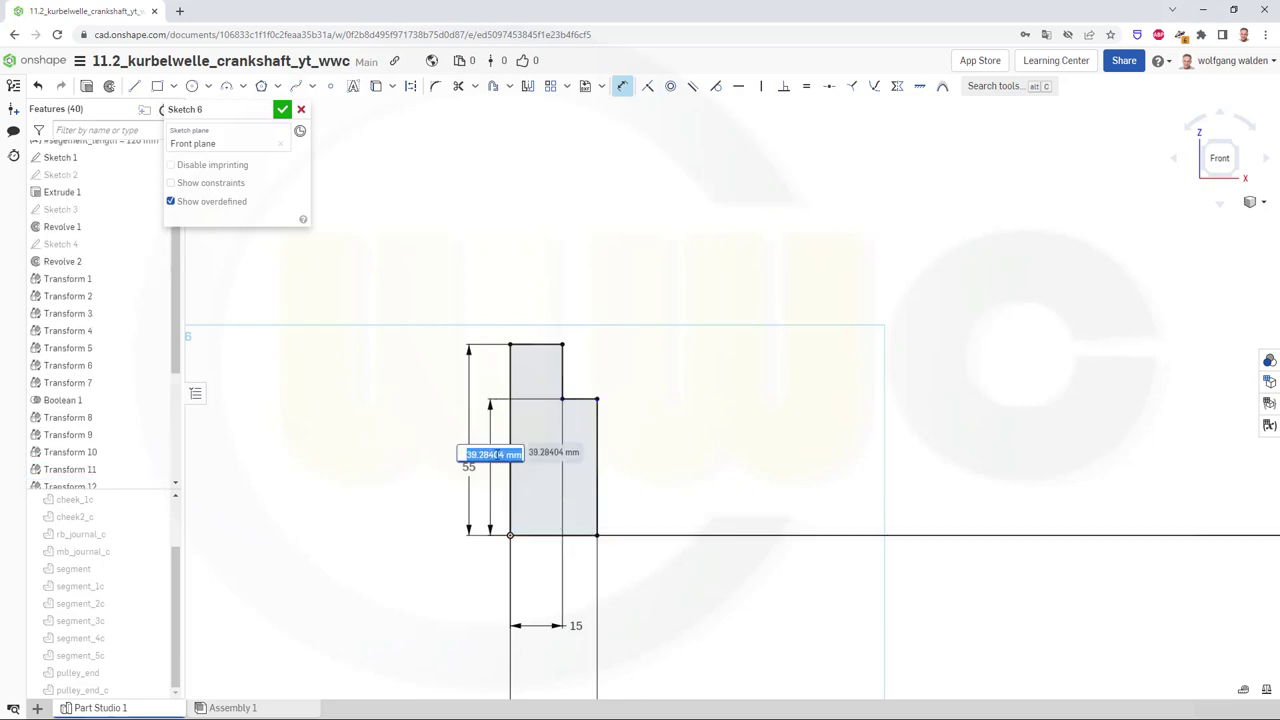
type("30")
key("Return")
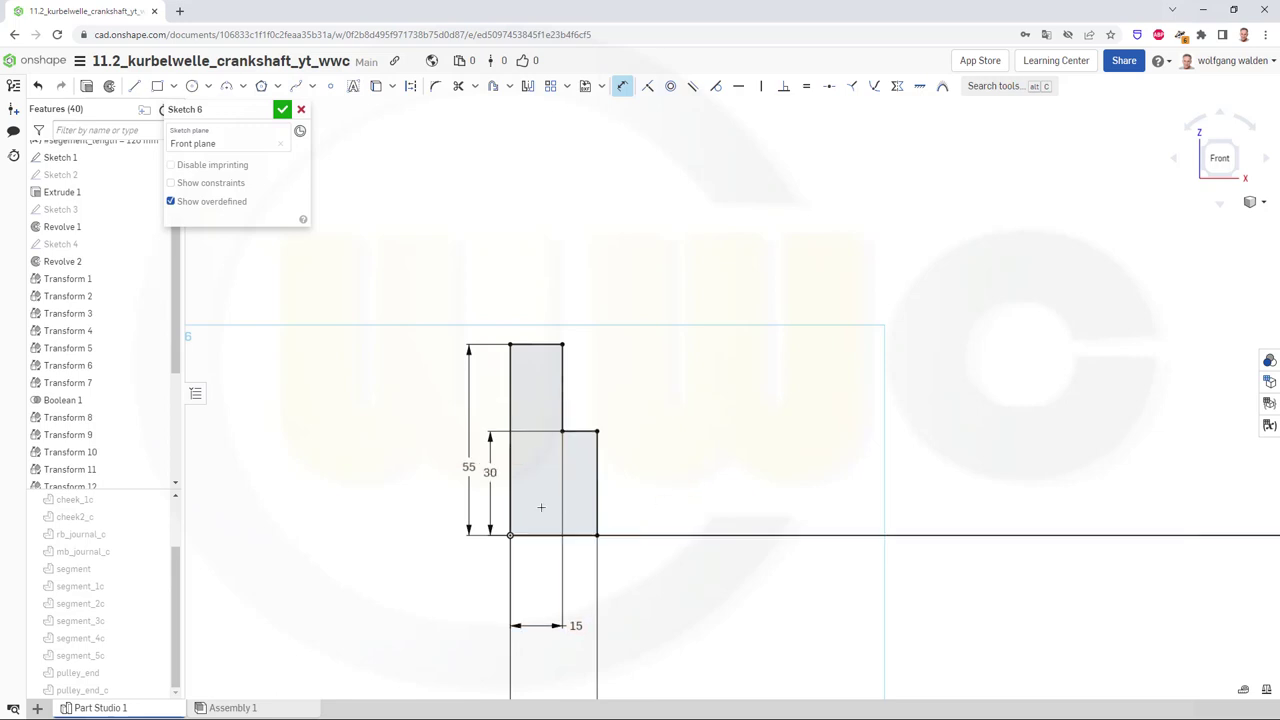
Replace the height dimension of the profile's shorter step with a new 30 mm dimension above the base line and finish the sketch
left_click(495, 473)
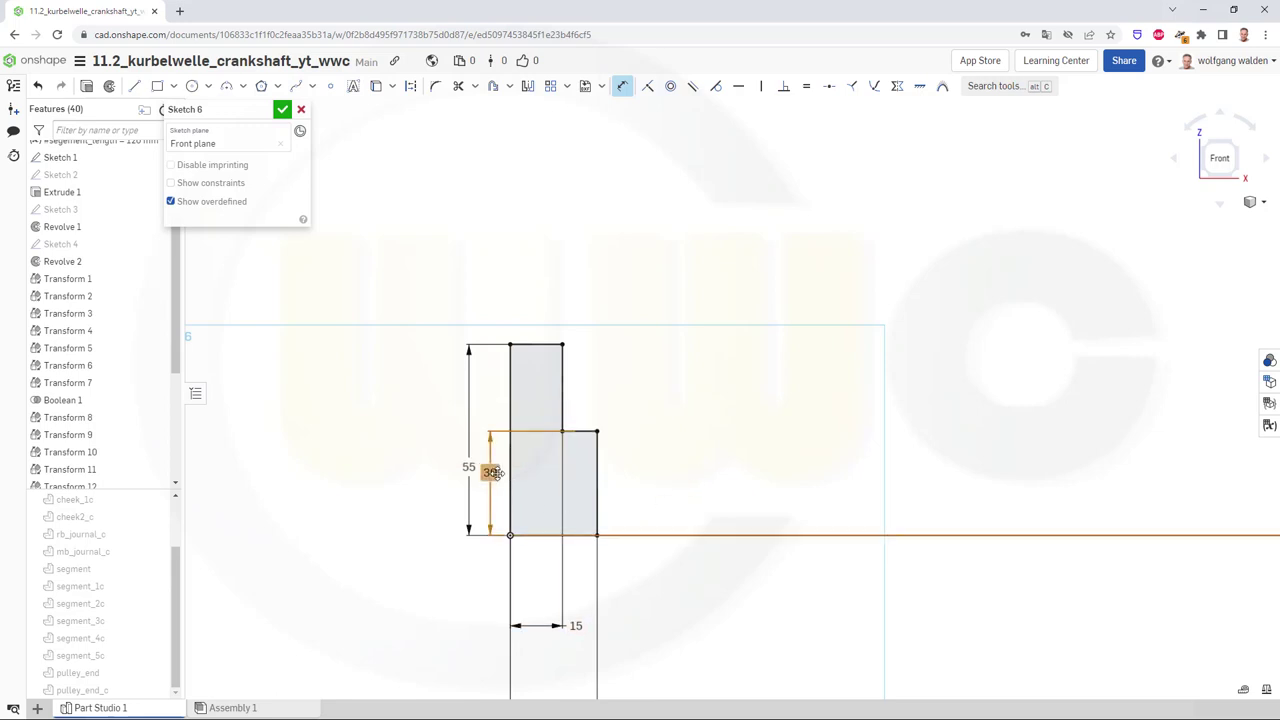
key("Escape")
key("Delete")
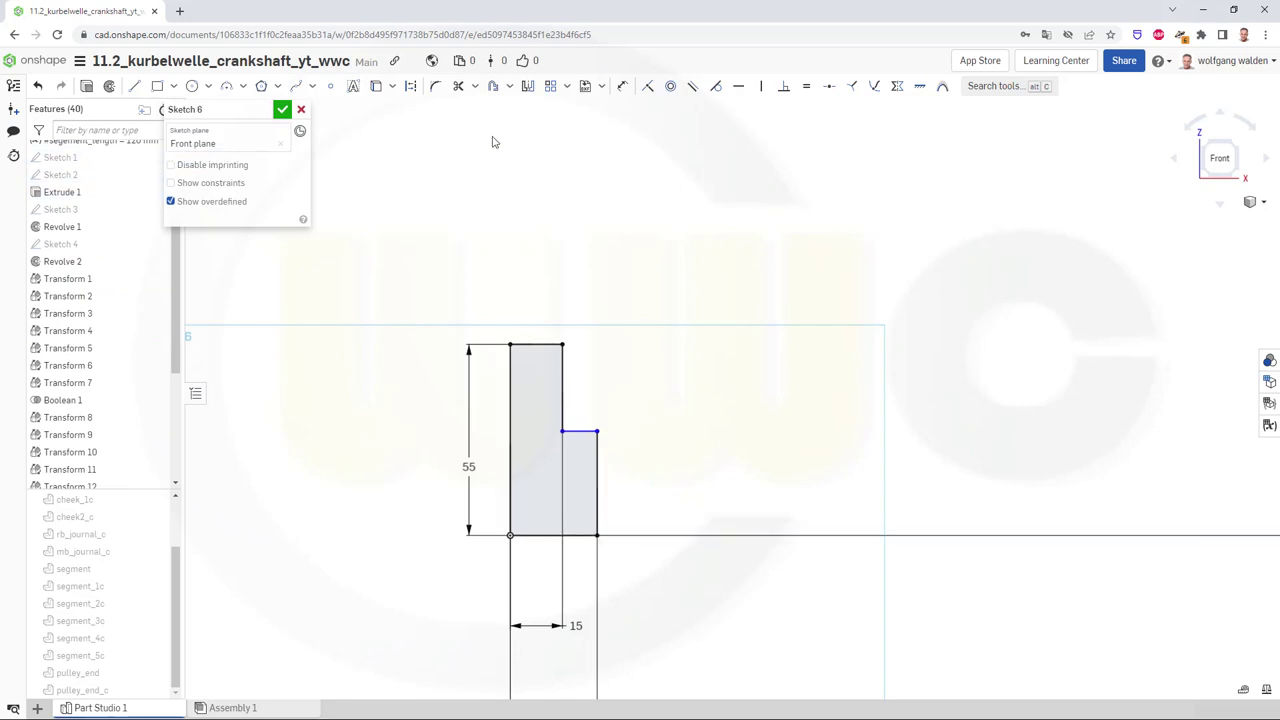
left_click(622, 86)
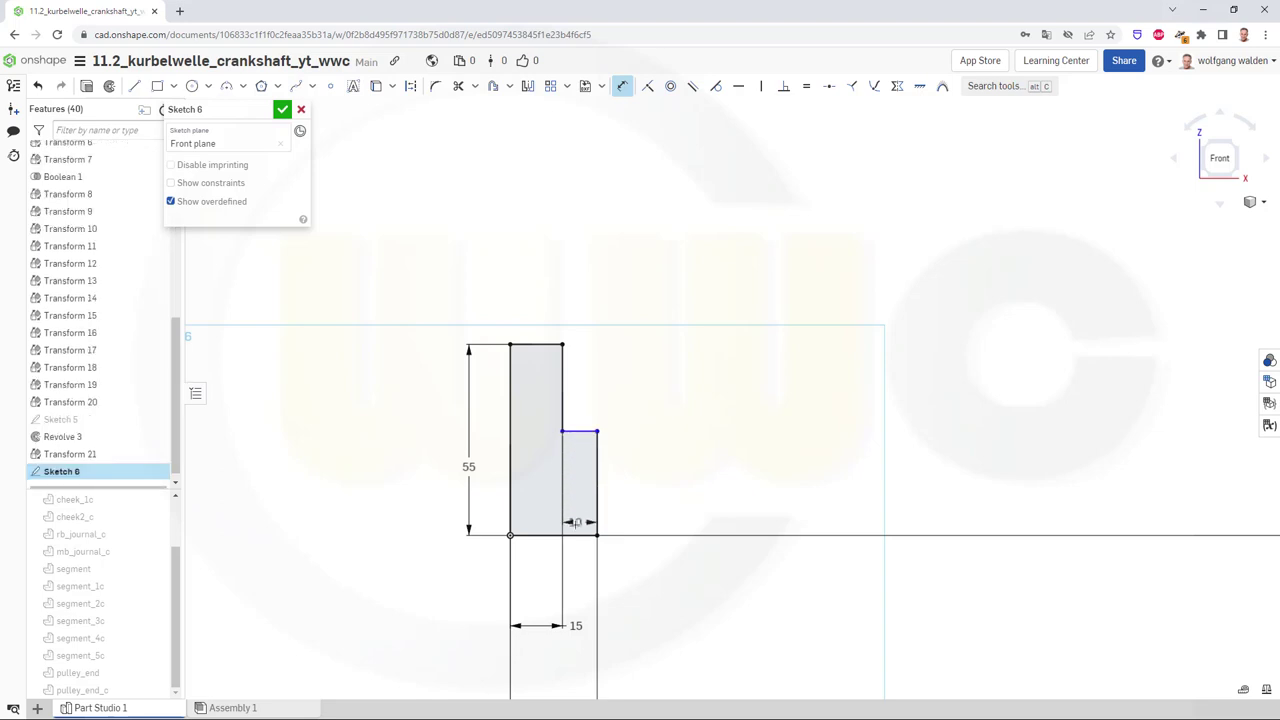
left_click(577, 535)
left_click(580, 431)
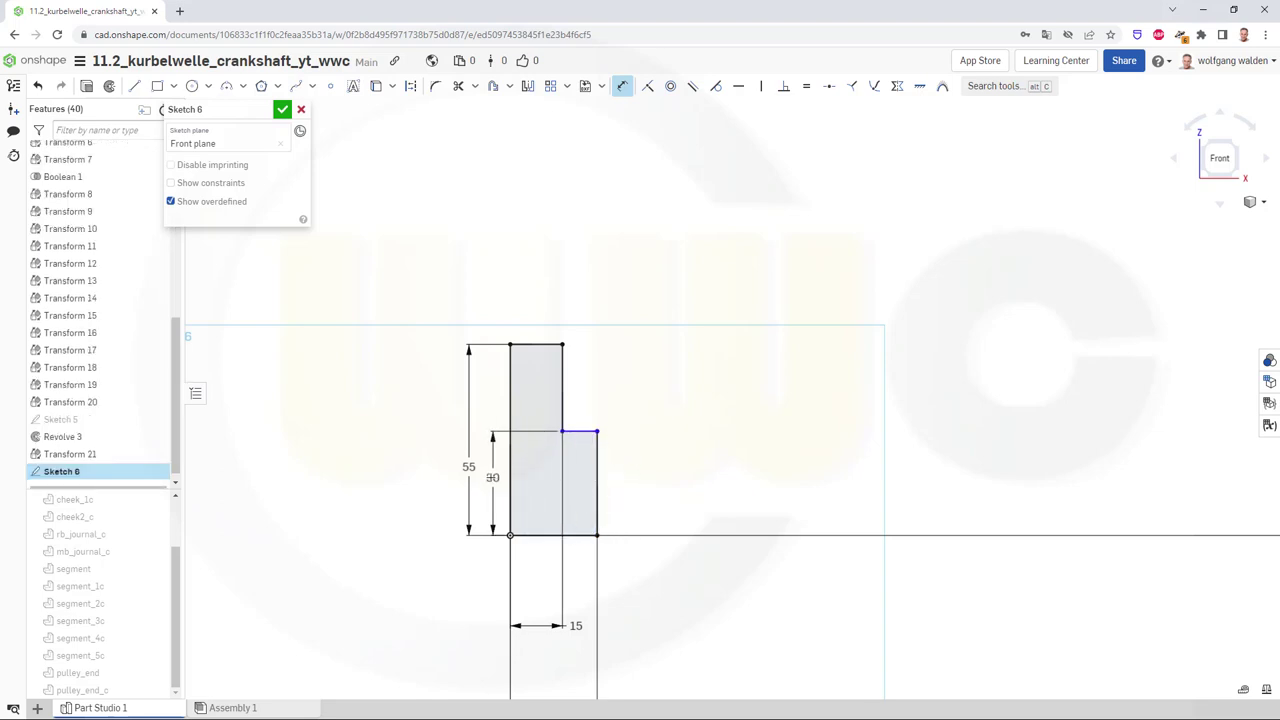
left_click(490, 478)
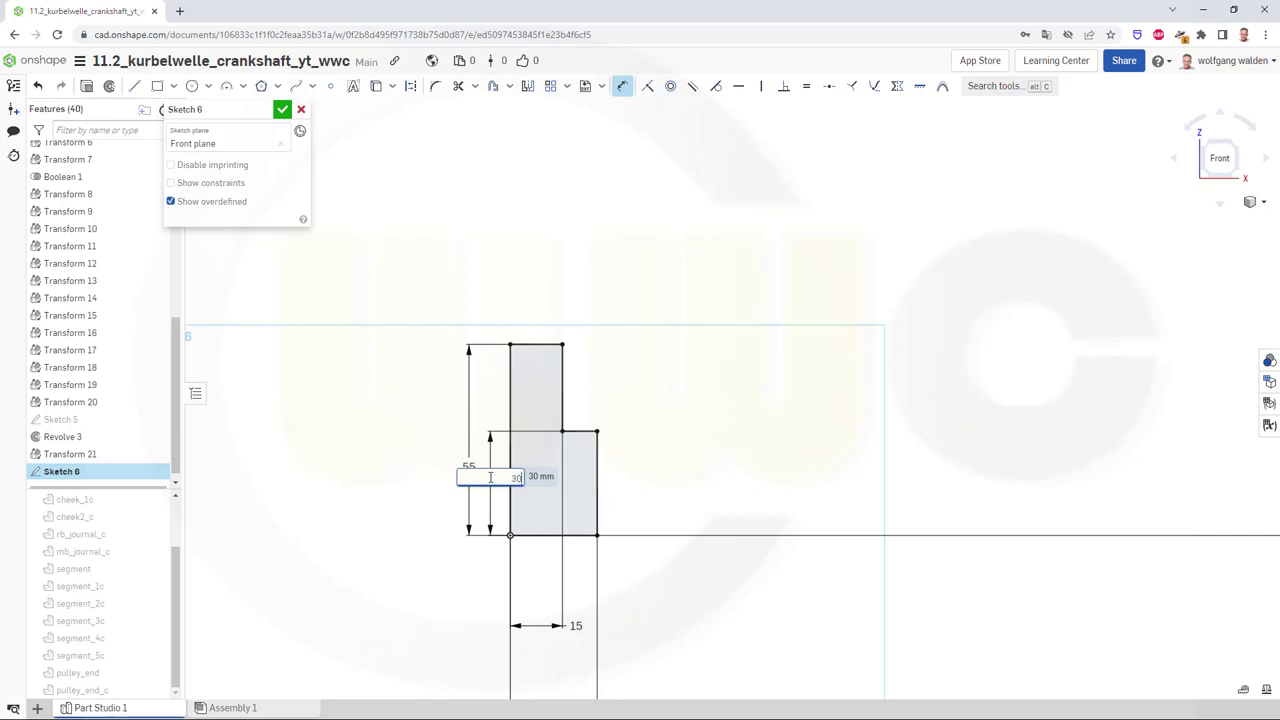
key("Return")
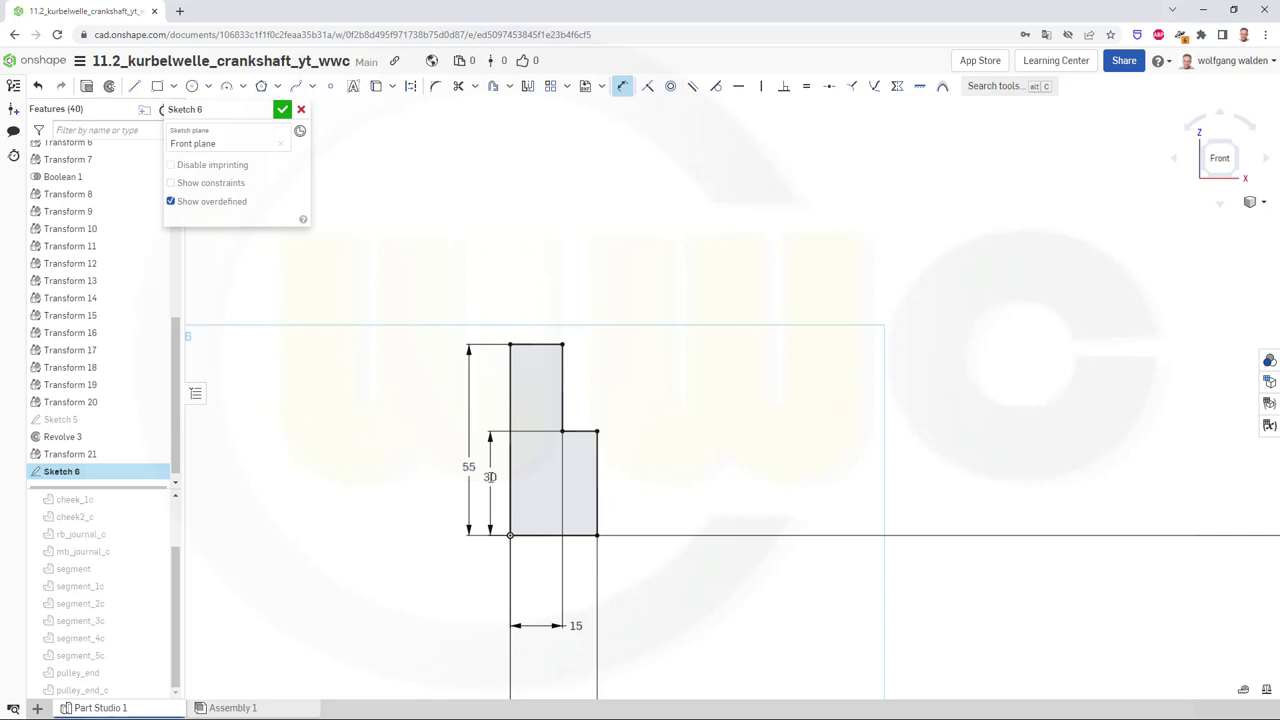
left_click(283, 109)
Revolve the stepped profile fully around its base line as a new solid
left_click(168, 86)
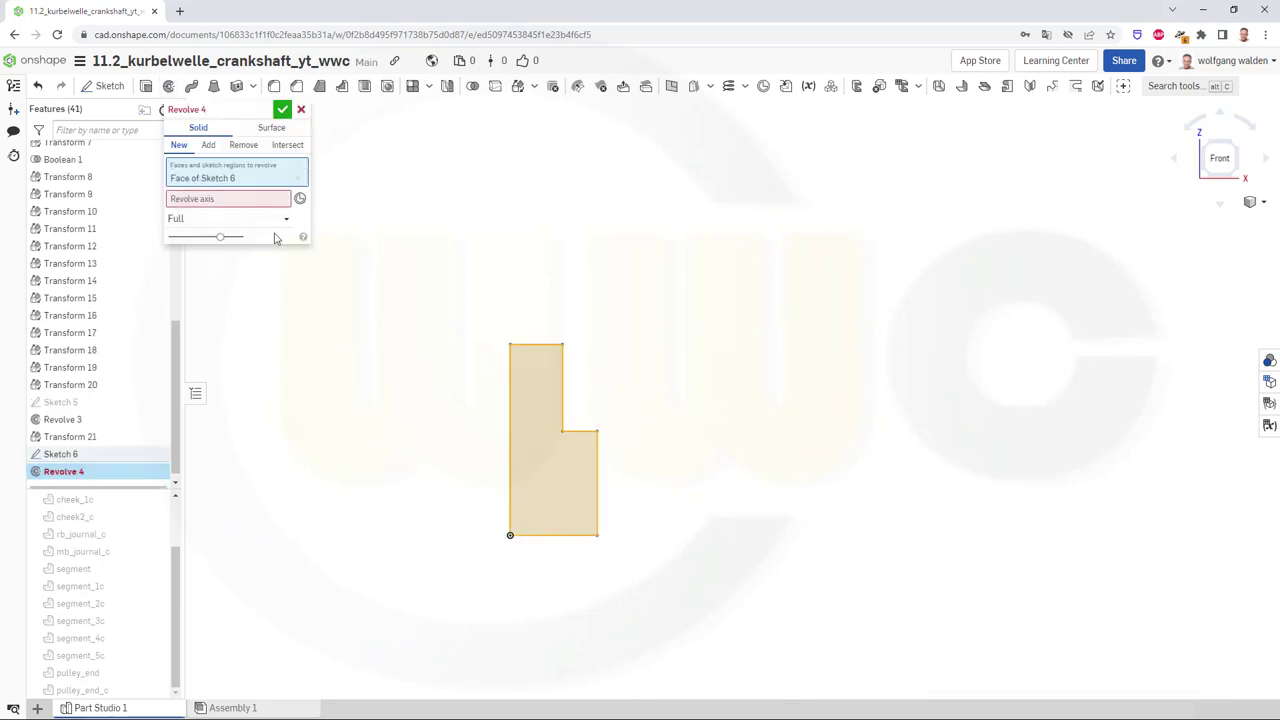
left_click(242, 199)
left_click(560, 536)
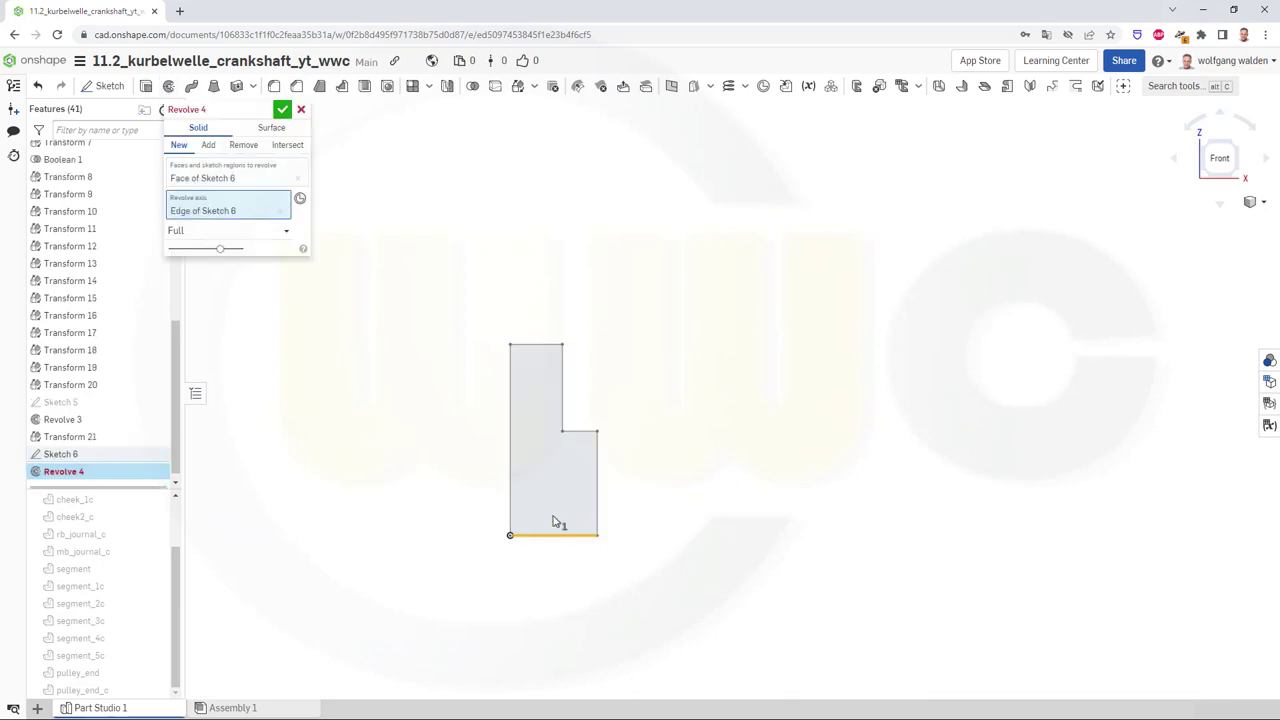
left_click(283, 111)
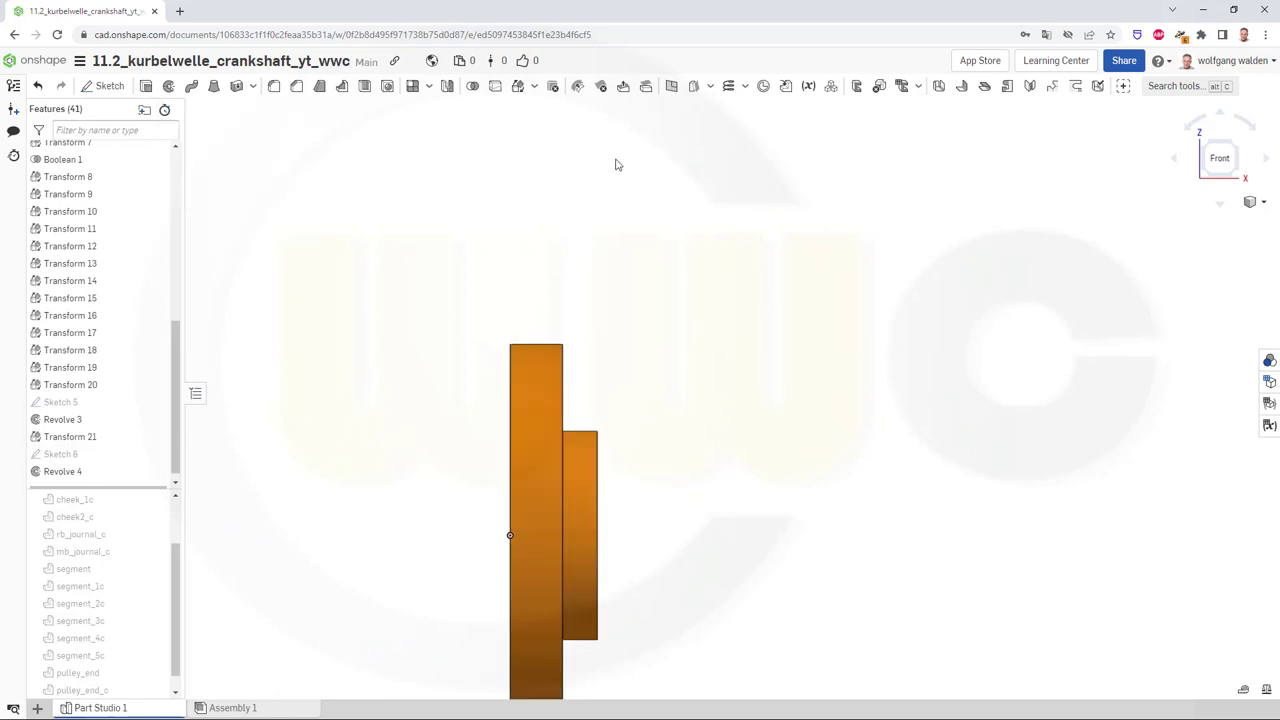
Copy the revolved stepped part in place with the Transform feature
left_click(533, 86)
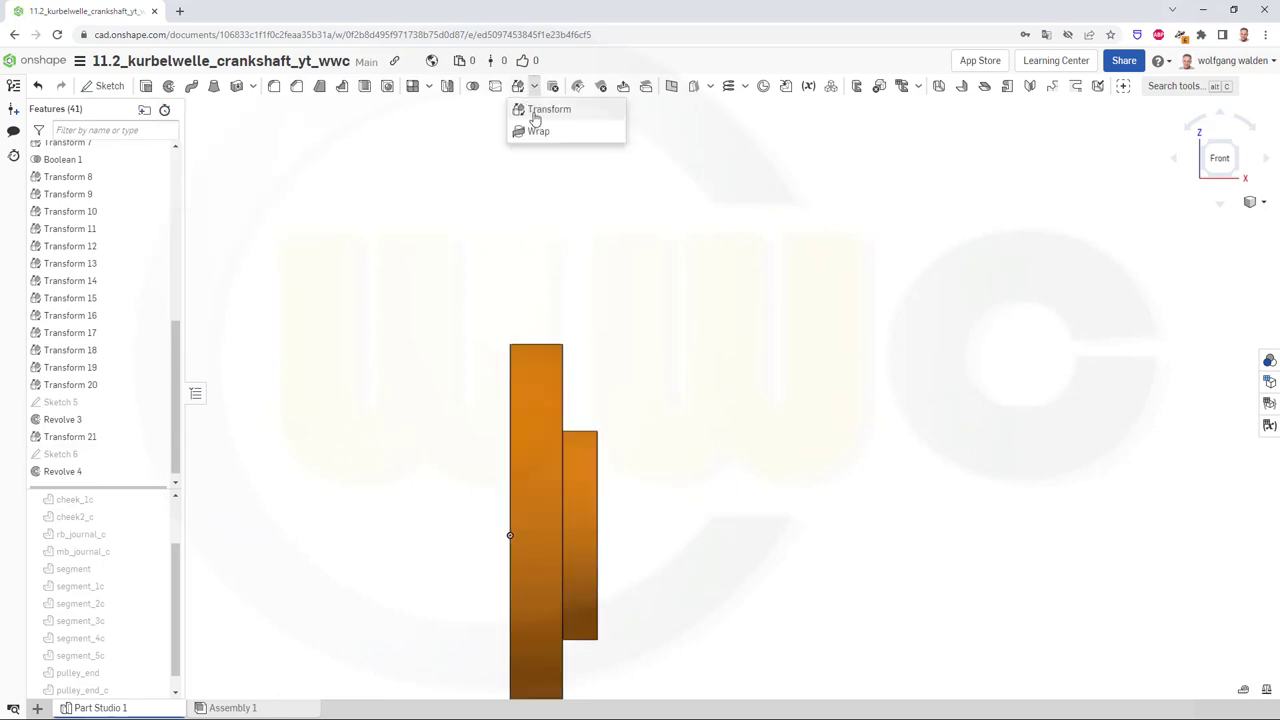
left_click(535, 114)
left_click(286, 152)
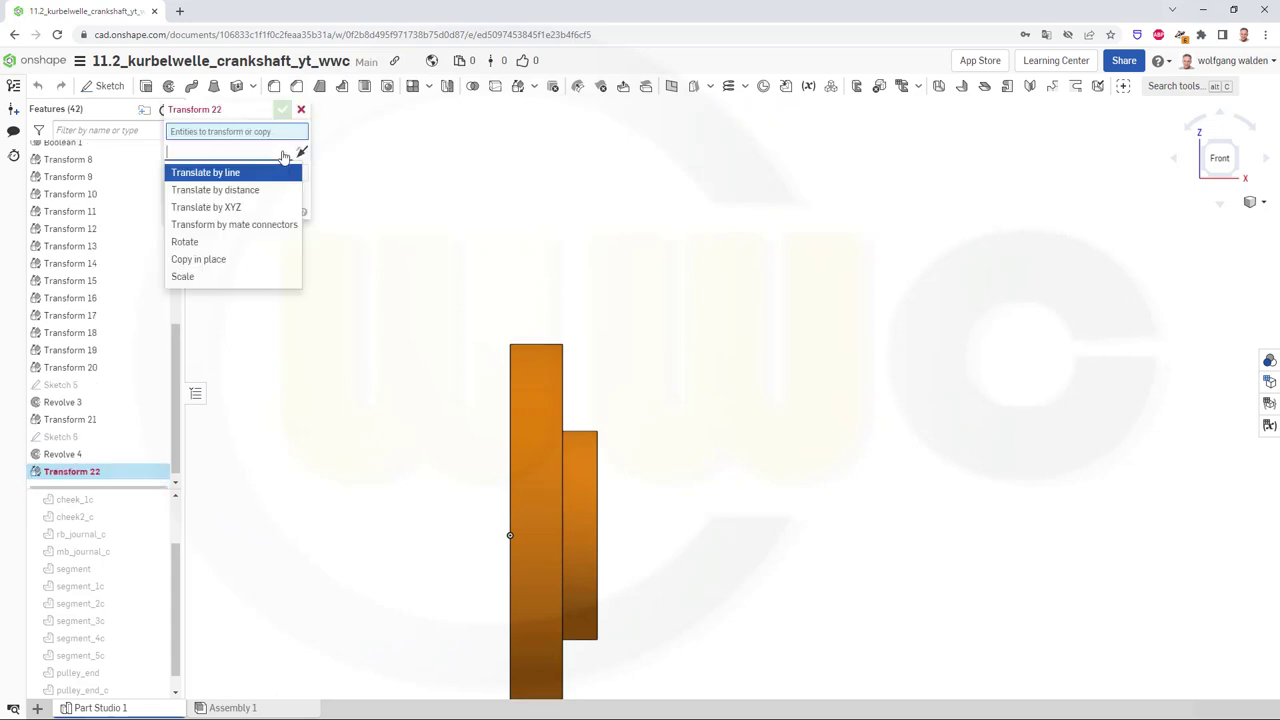
left_click(207, 259)
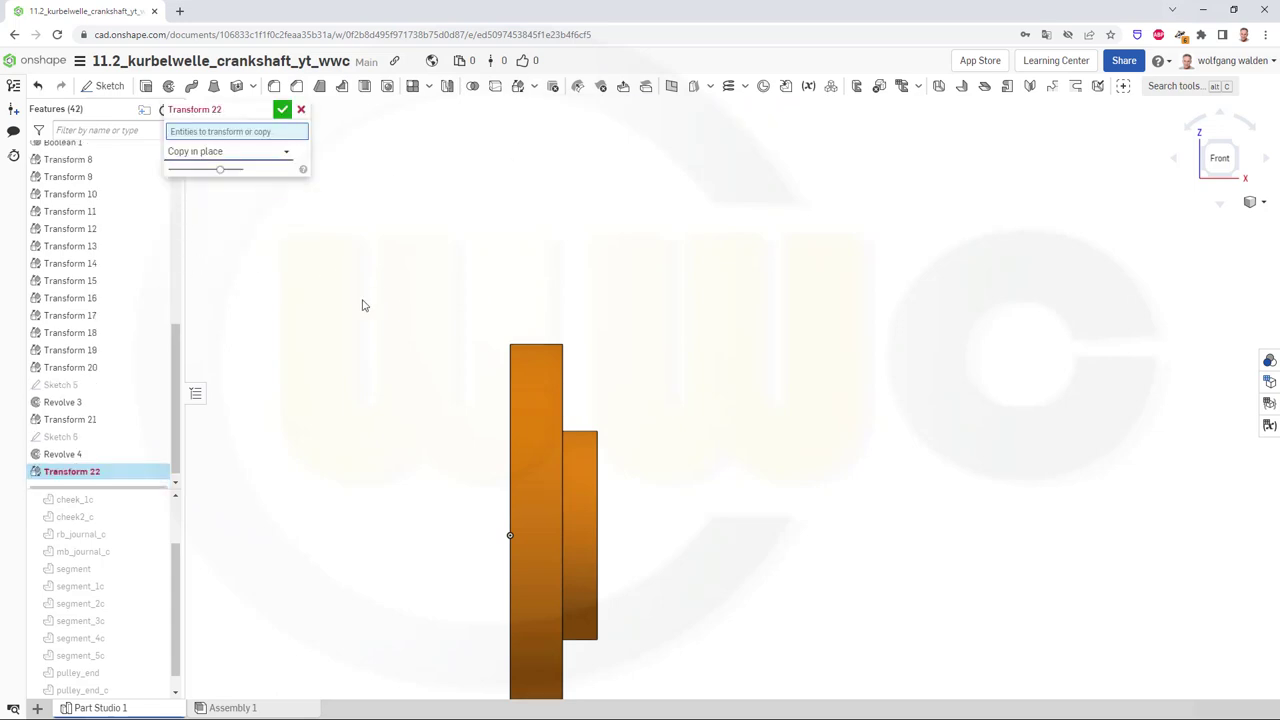
left_click(530, 441)
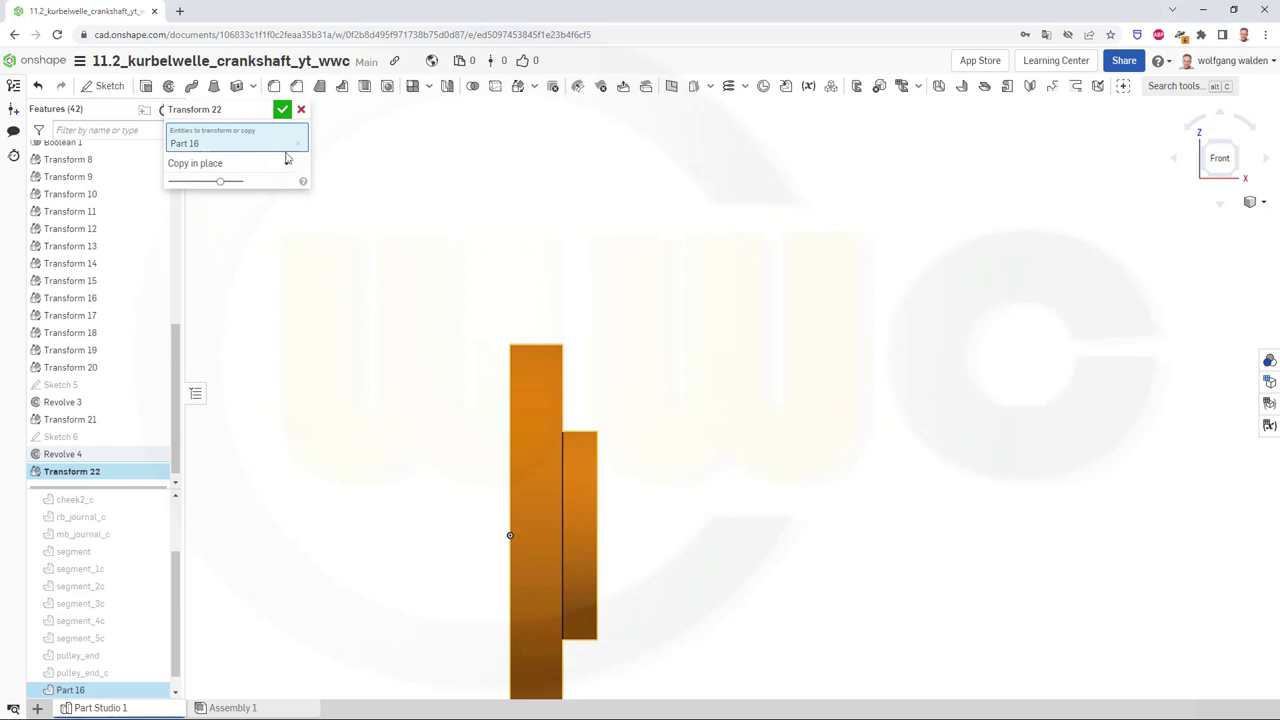
left_click(283, 111)
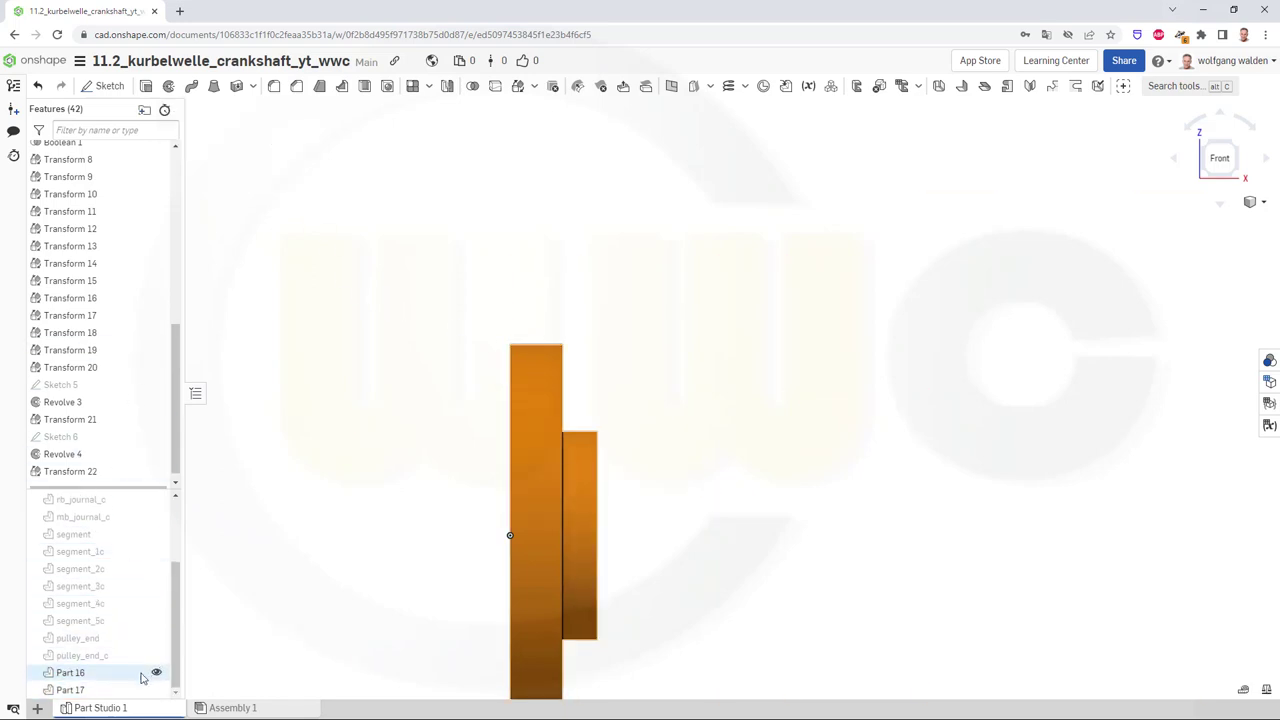
Rename the original revolved part as flange and hide it
right_click(100, 679)
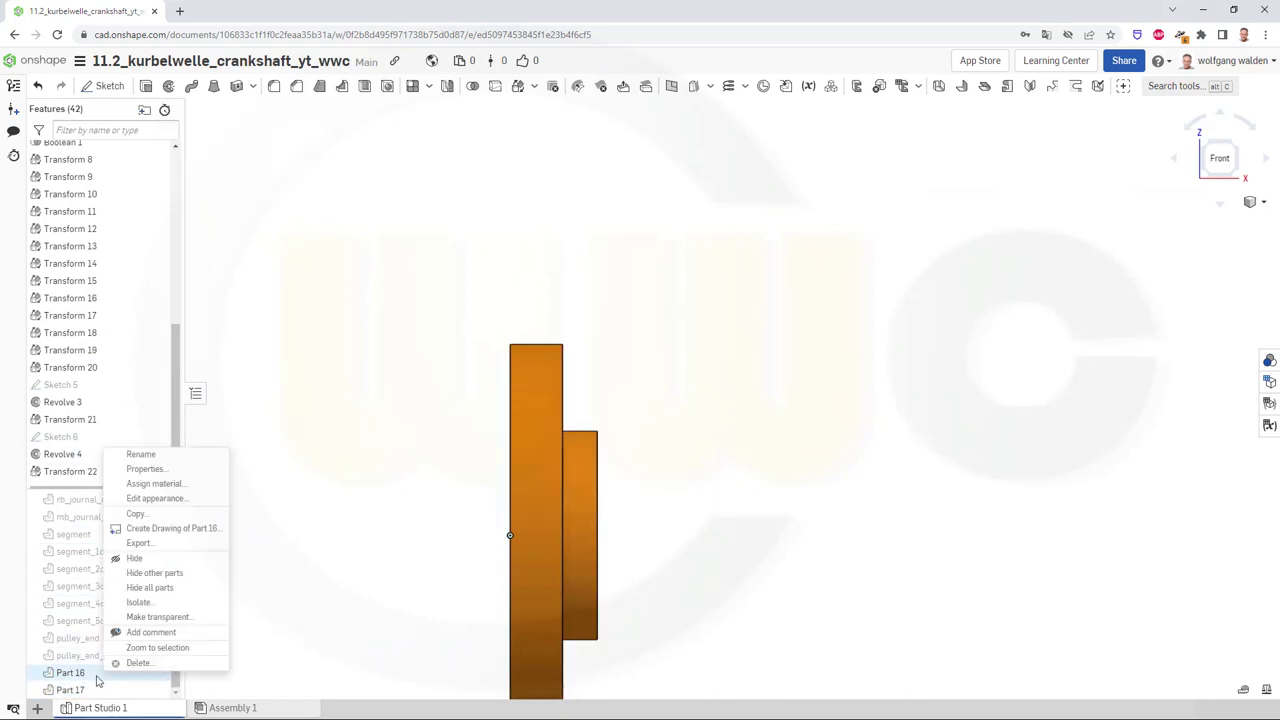
left_click(141, 455)
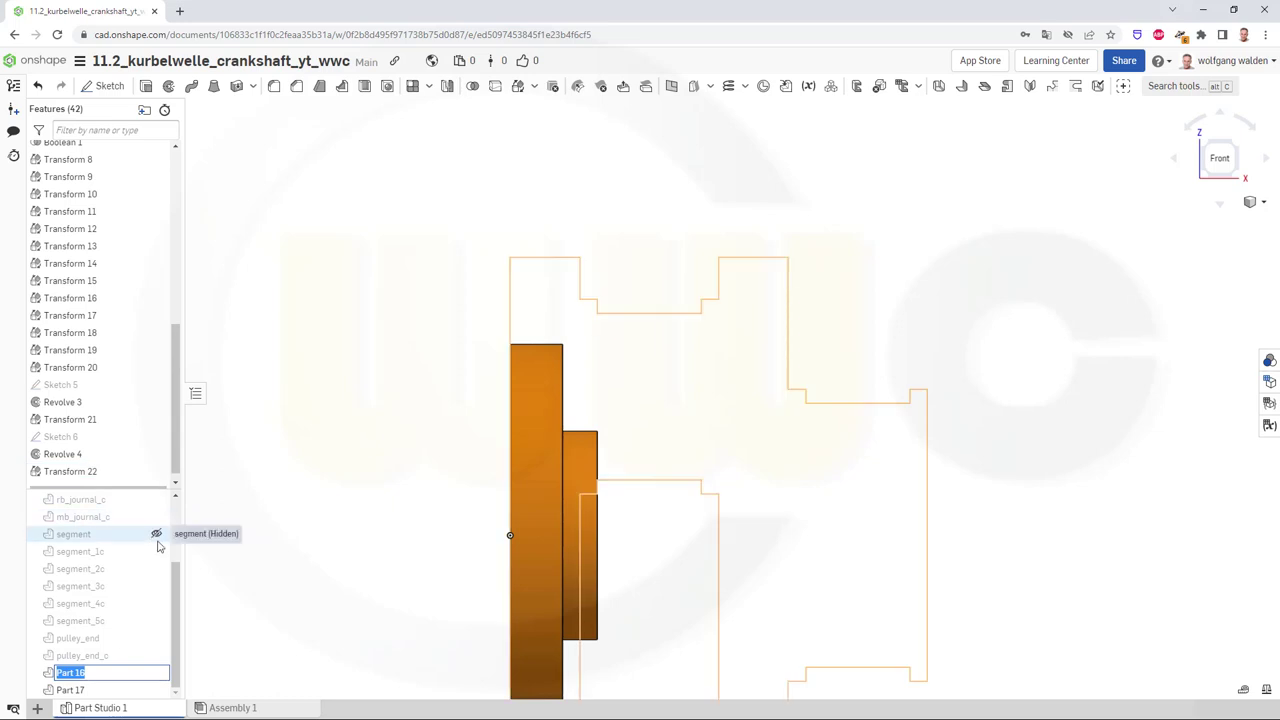
type("flange")
key("Return")
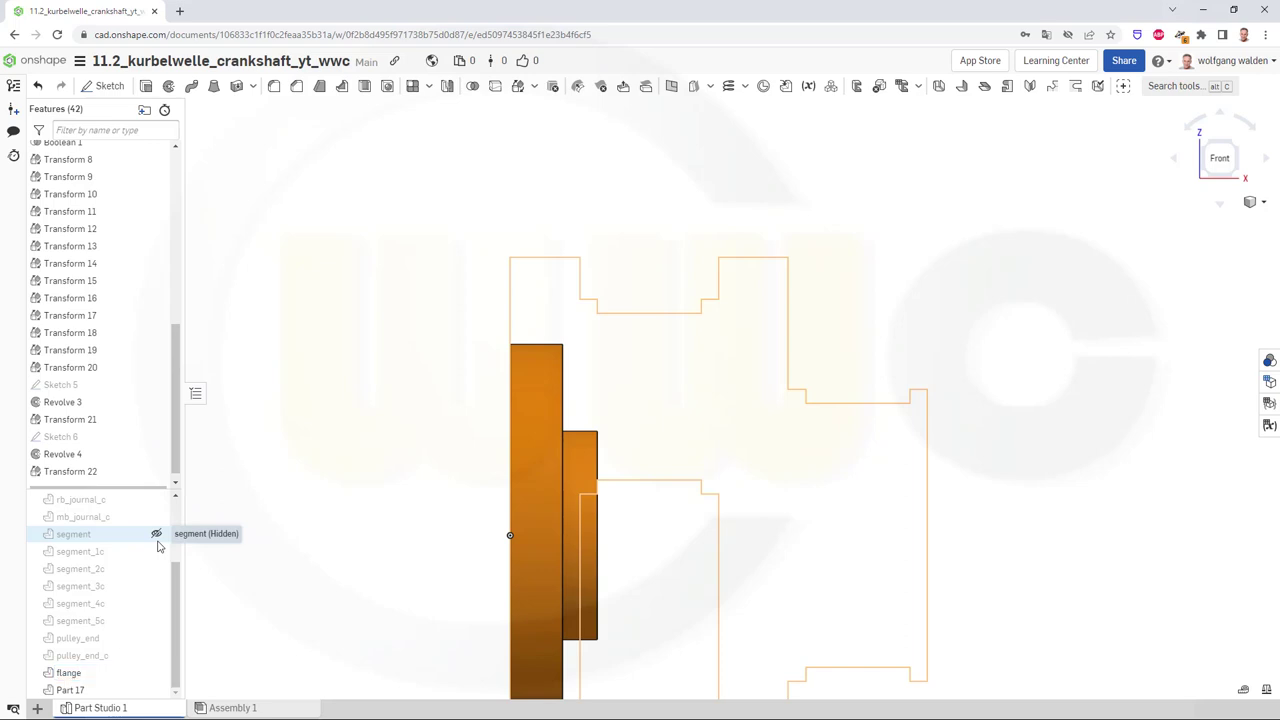
left_click(157, 672)
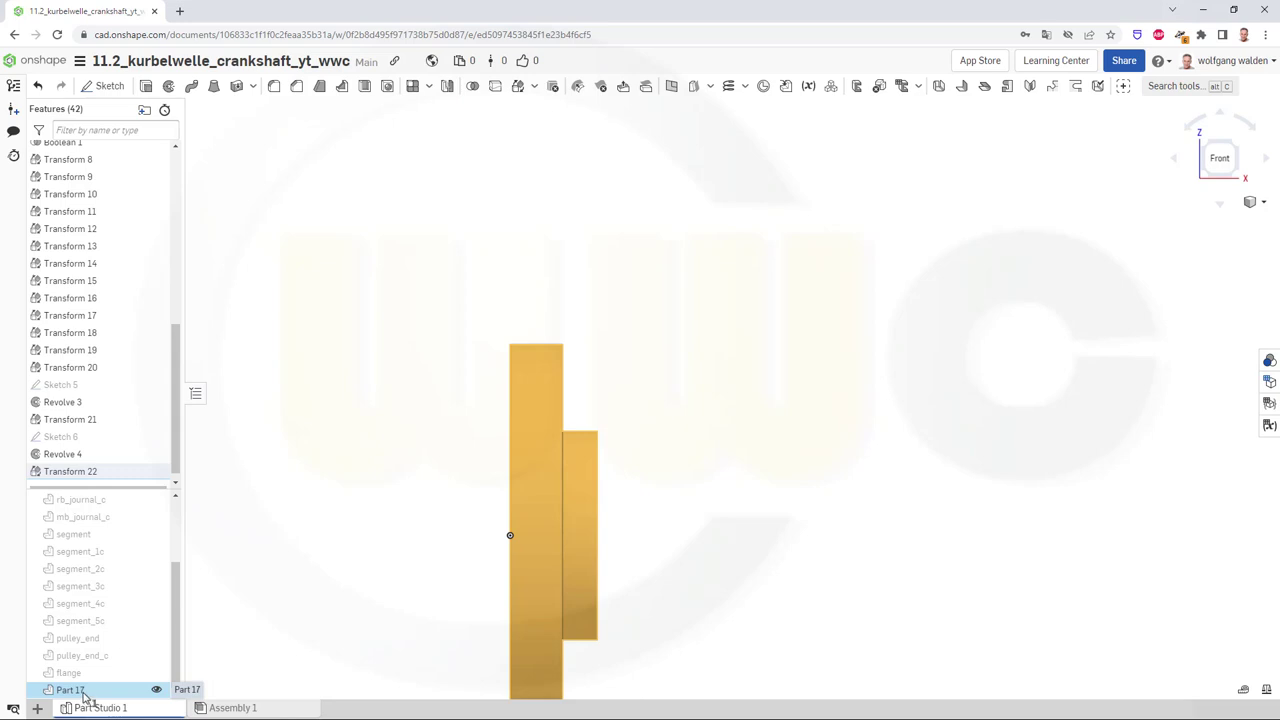
Rename the copied stepped part as flange_c
right_click(85, 692)
left_click(148, 473)
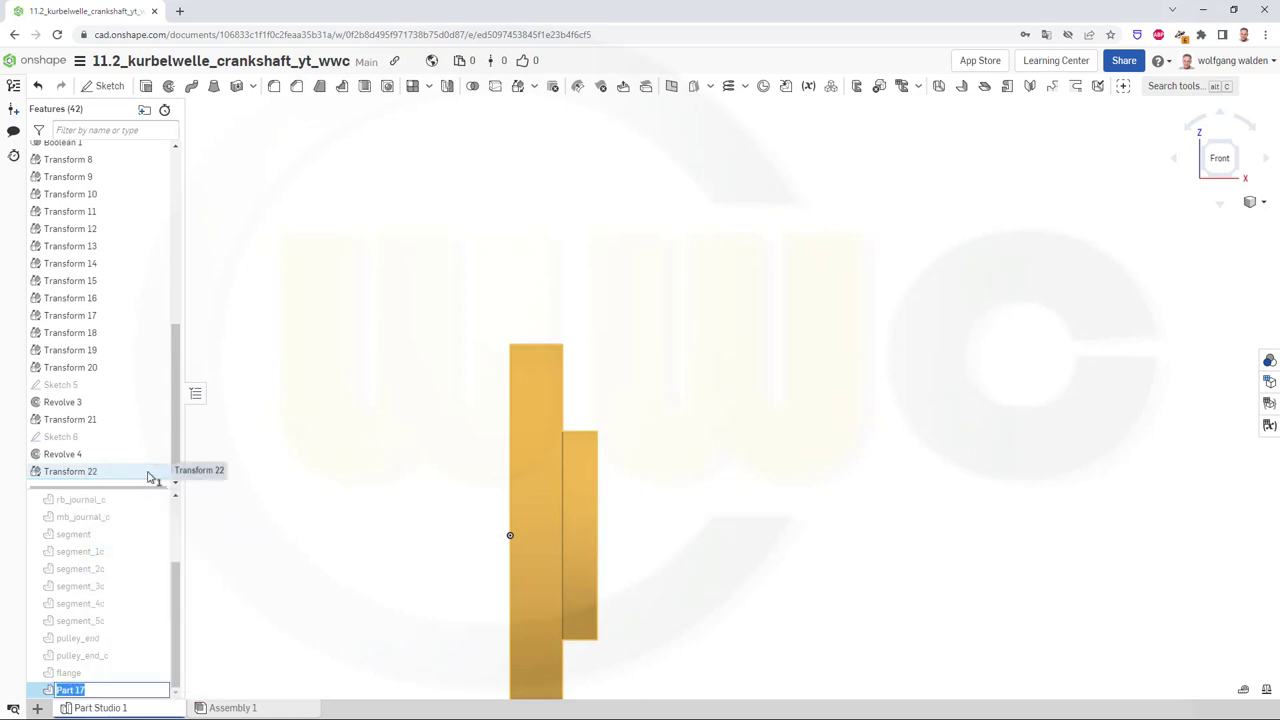
type("flange_c")
key("Return")
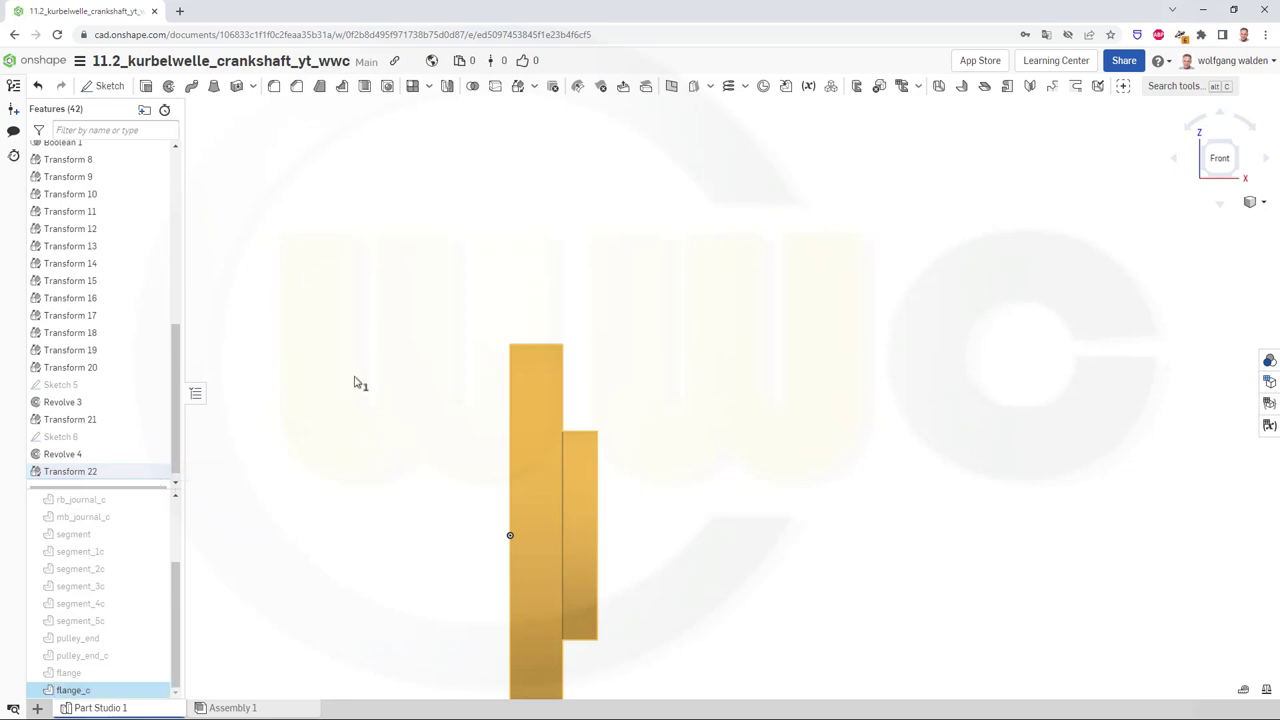
left_click(341, 420)
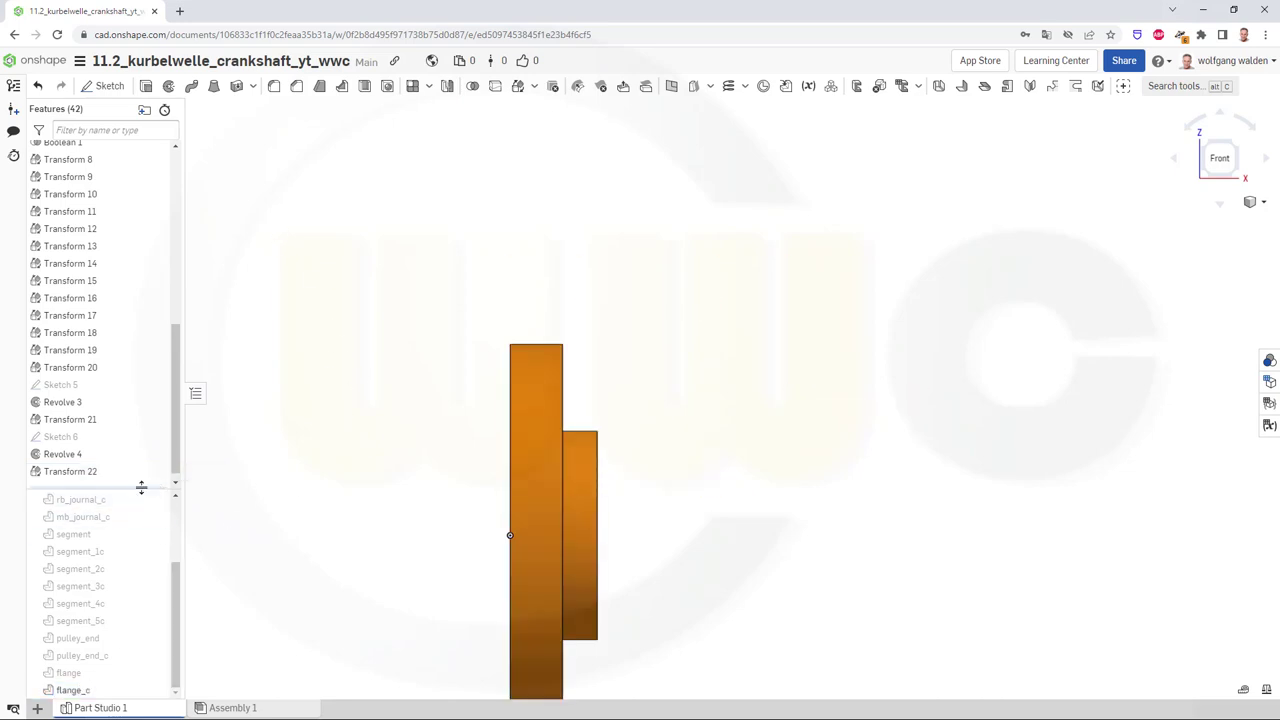
Enlarge the parts list and show pulley_end_c and the parts segment_1c through segment_5c
left_click_drag(140, 489, 137, 380)
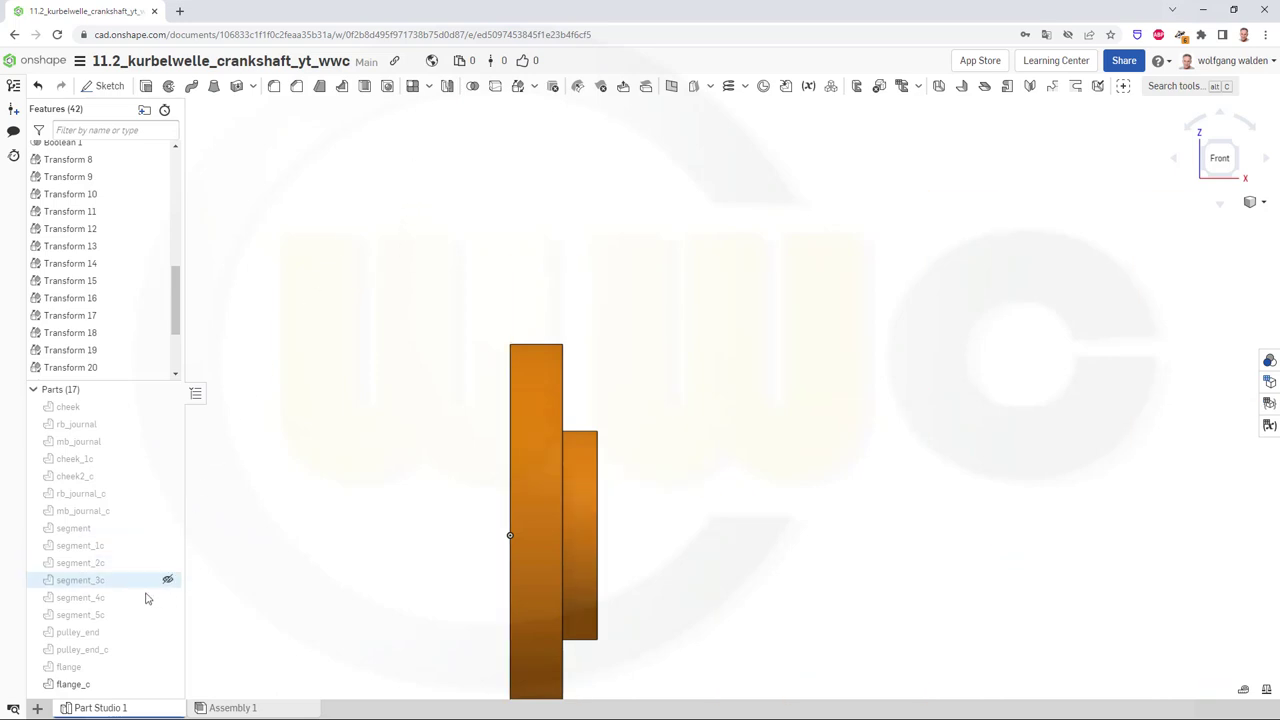
left_click(168, 649)
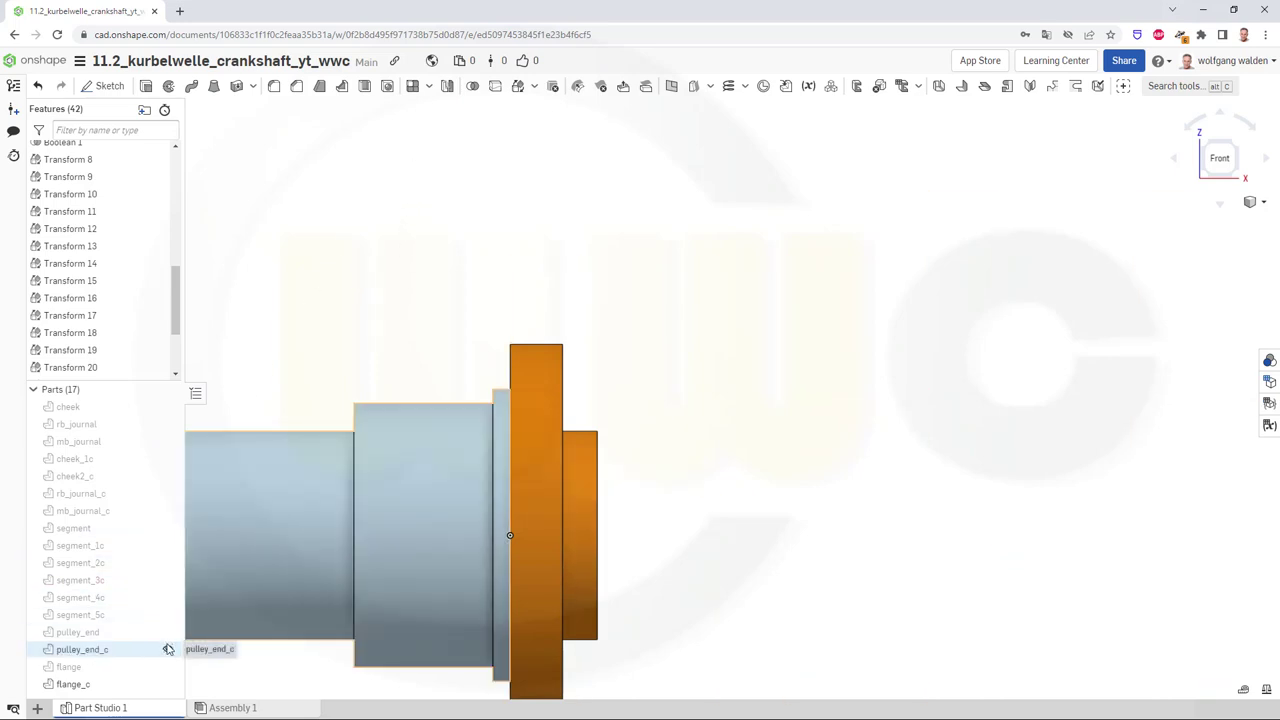
left_click(167, 614)
left_click(167, 598)
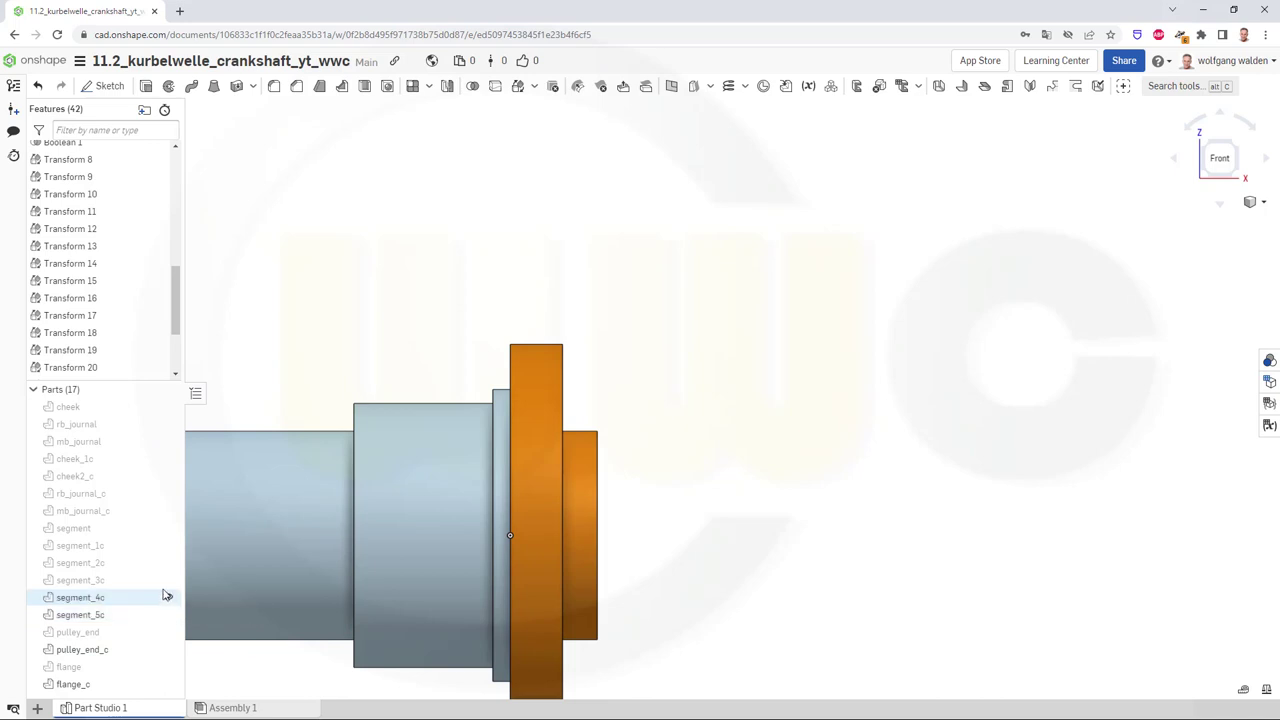
left_click(167, 580)
left_click(167, 563)
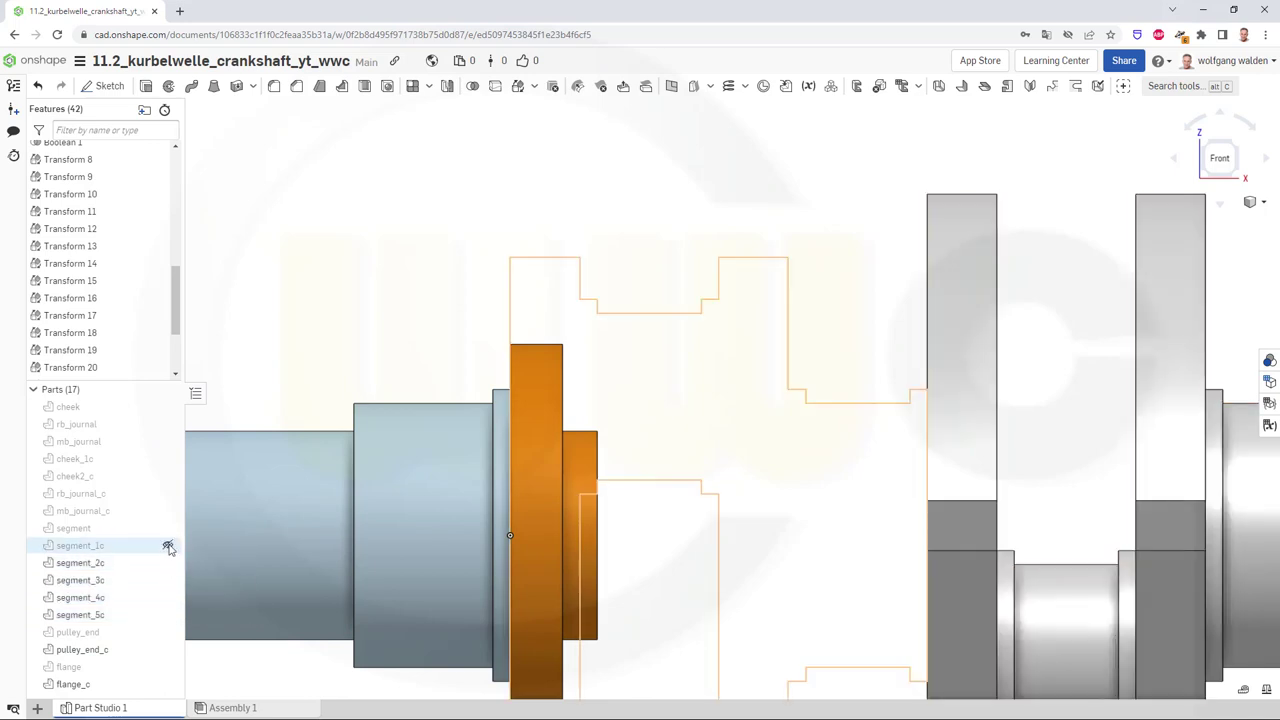
left_click(167, 545)
left_click(167, 563)
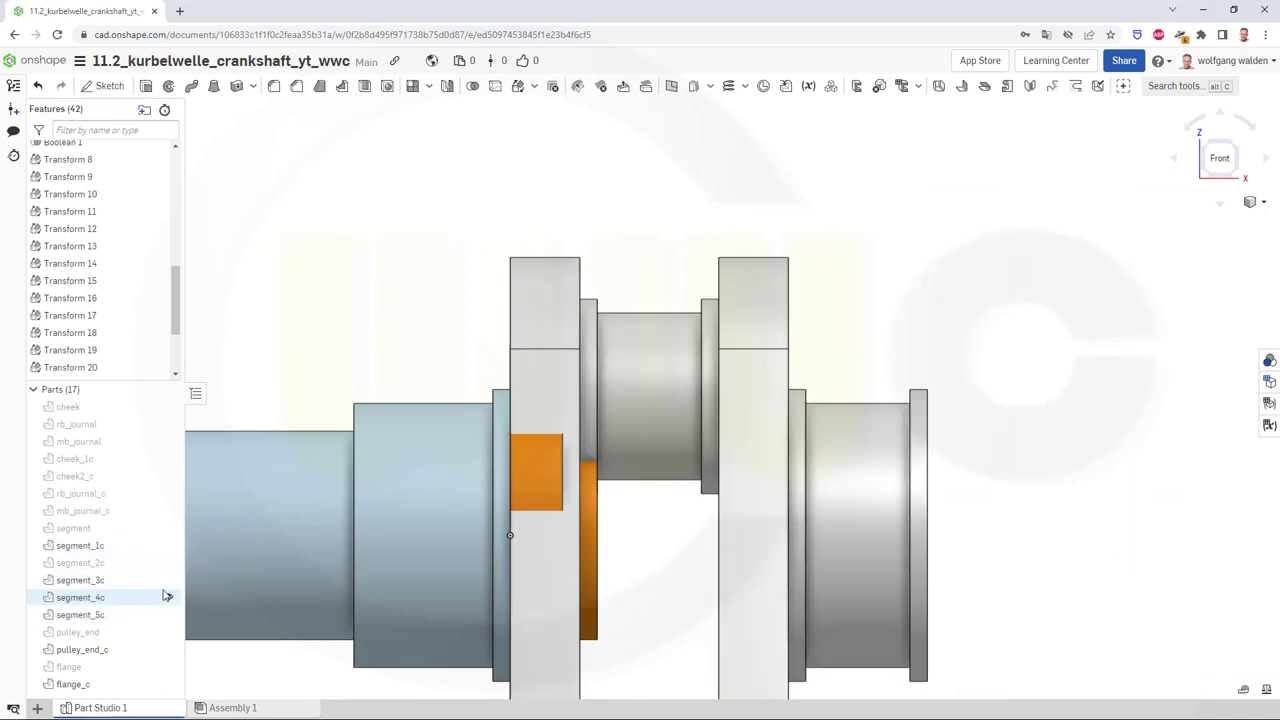
left_click(167, 563)
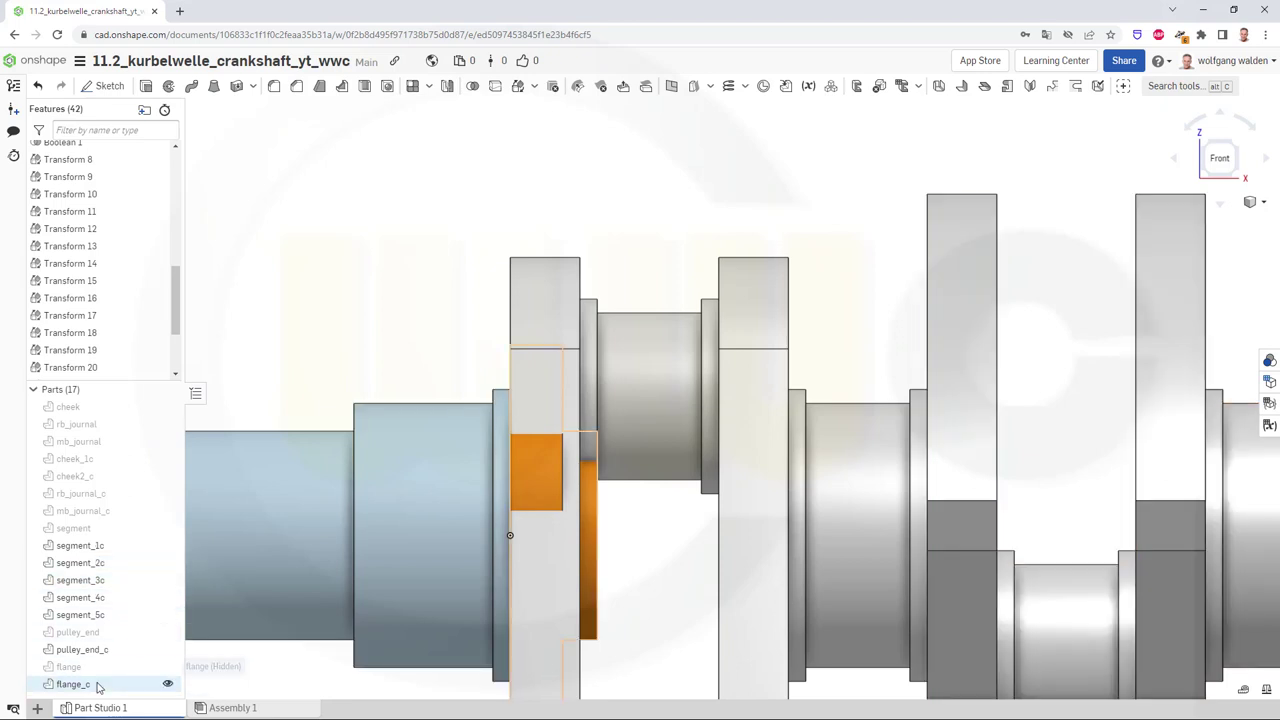
Move flange_c with a Translate by XYZ transform, setting the X offset to 5*#segement_length
scroll(690, 450, "down", 5)
scroll(701, 457, "down", 1)
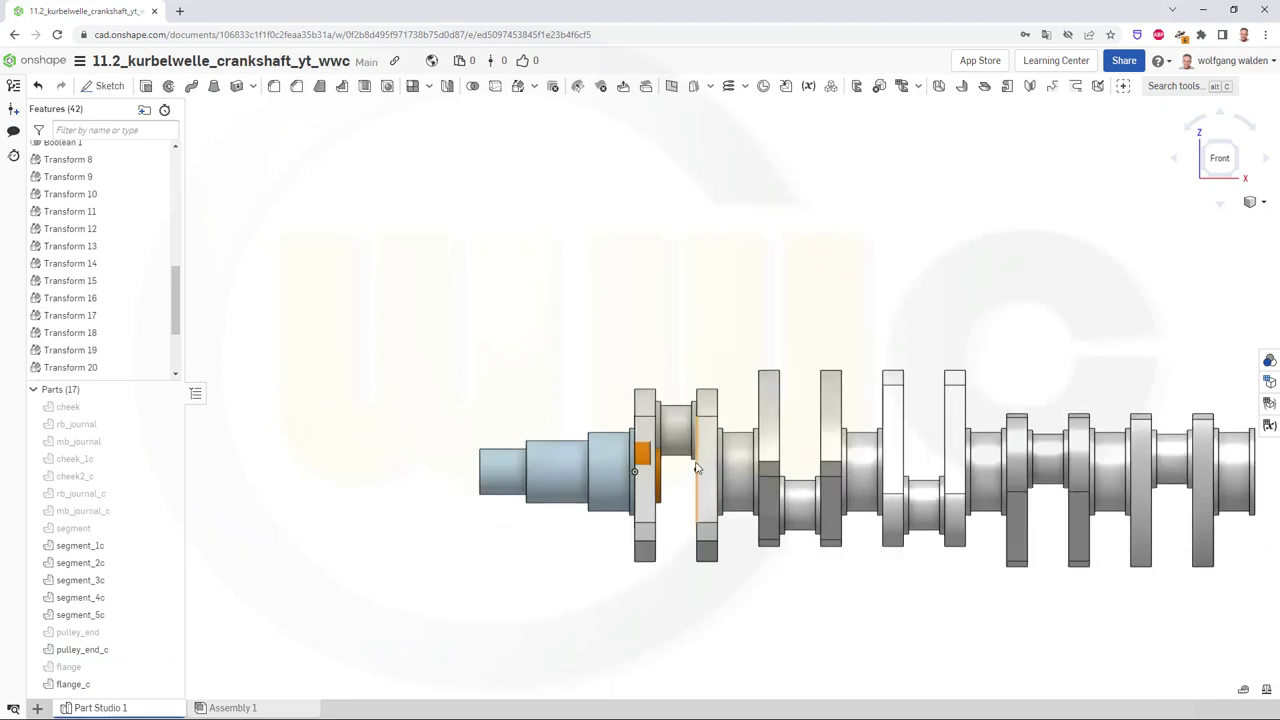
left_click(80, 684)
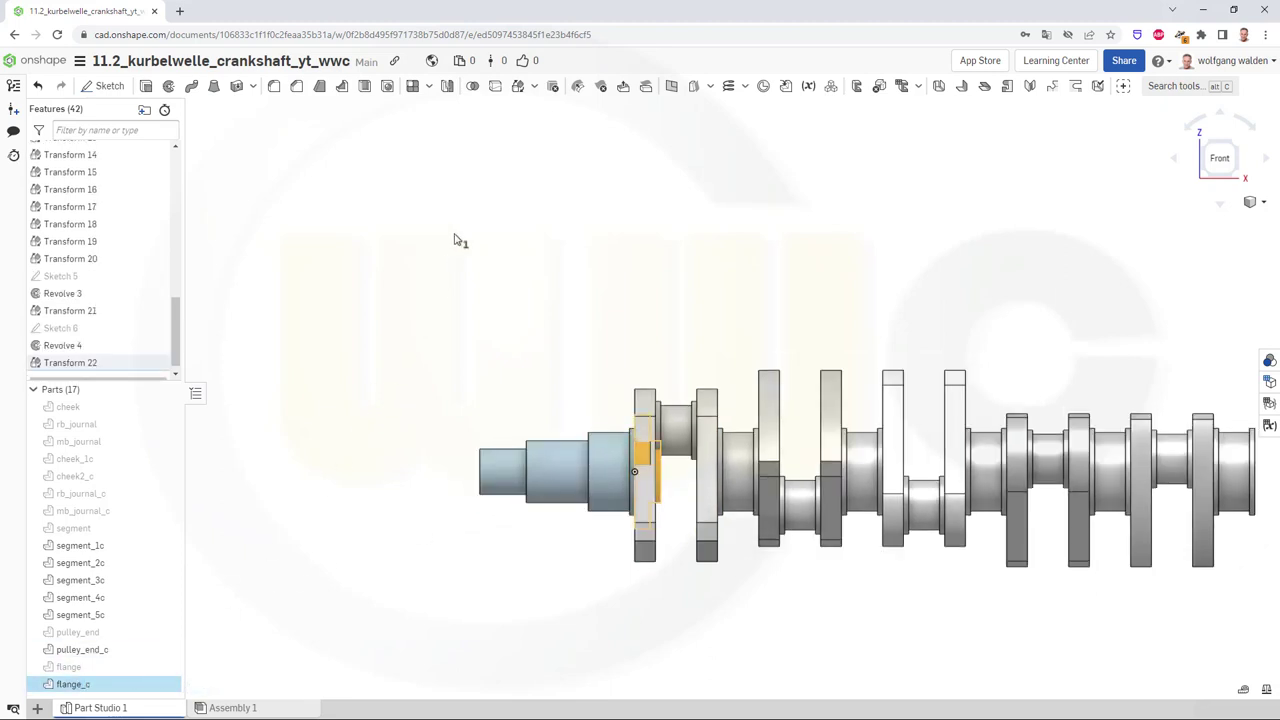
left_click(520, 88)
left_click(285, 166)
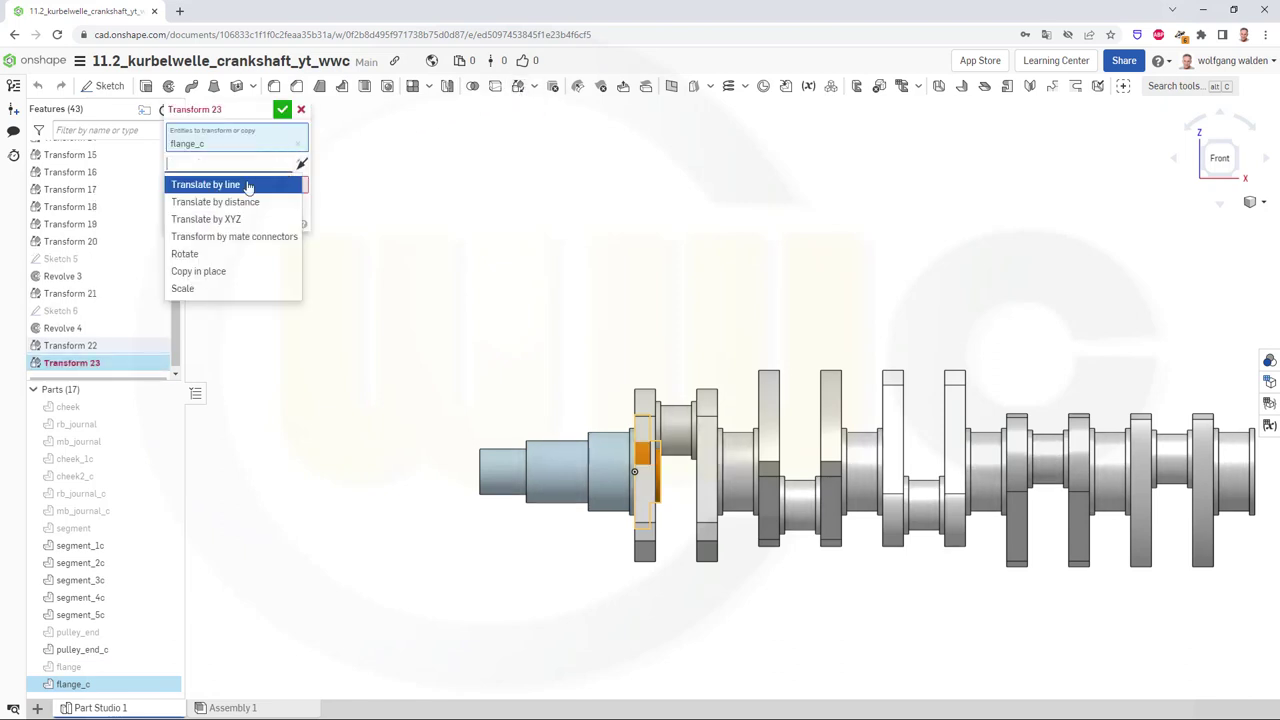
left_click(212, 218)
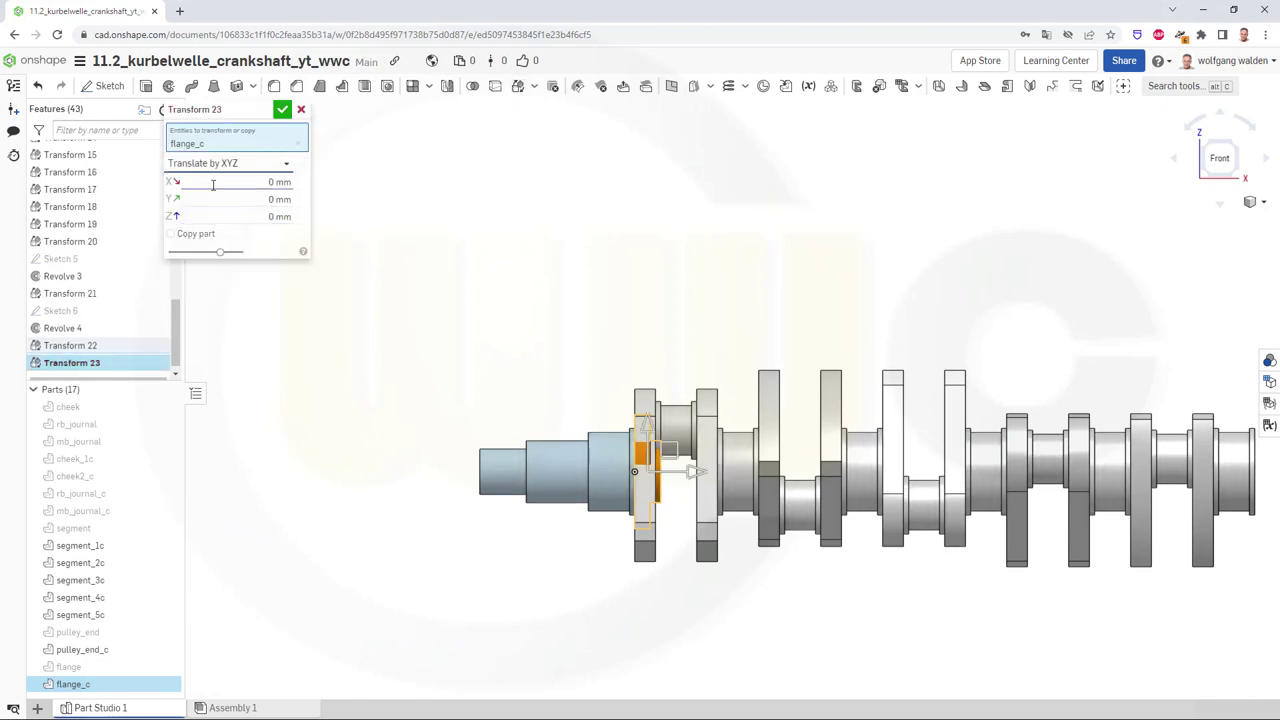
left_click(212, 183)
type("5*s")
left_click(222, 198)
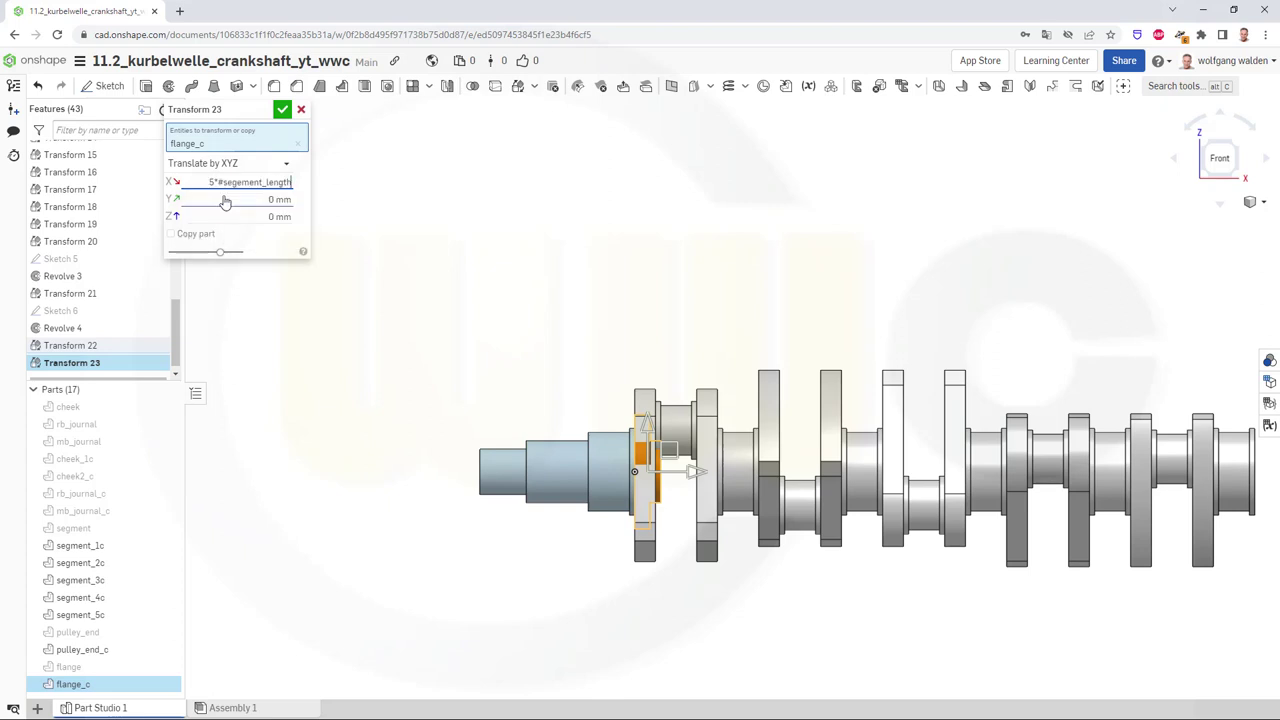
left_click(284, 112)
scroll(737, 349, "down", 2)
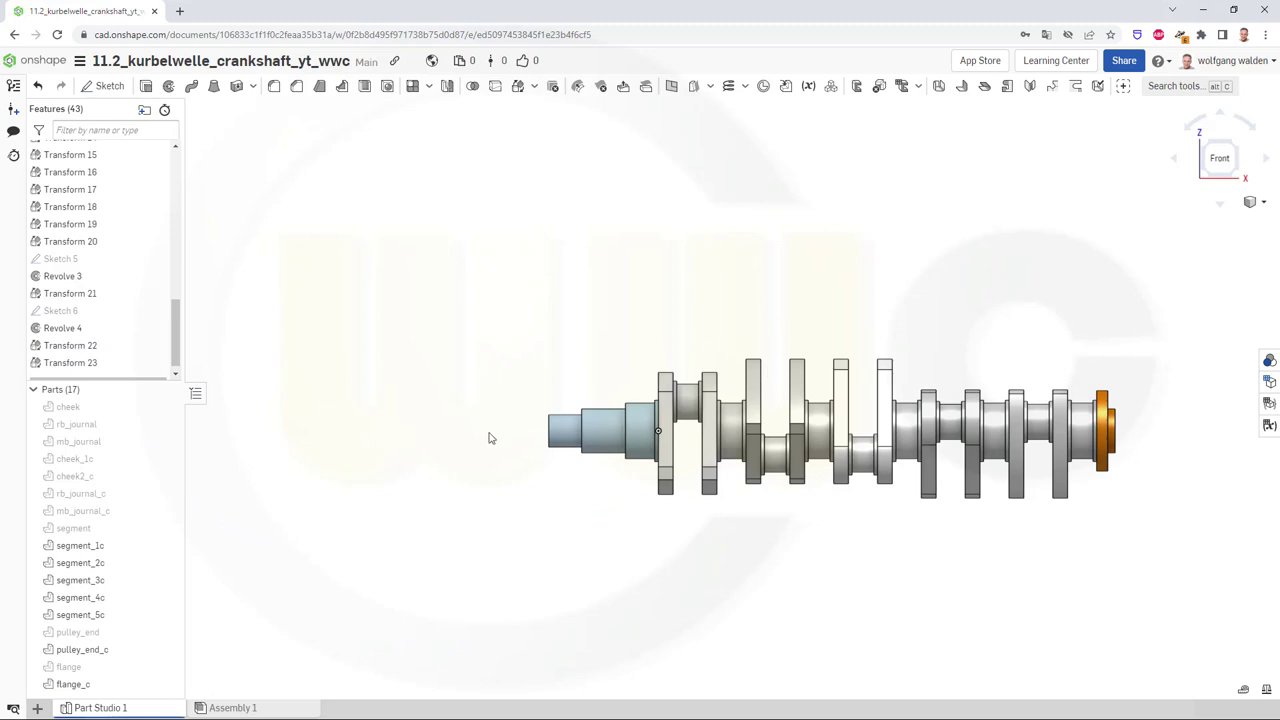
Unite segment_1c through segment_5c, pulley_end_c and flange_c with a Boolean Union, keeping the tool parts
left_click(472, 86)
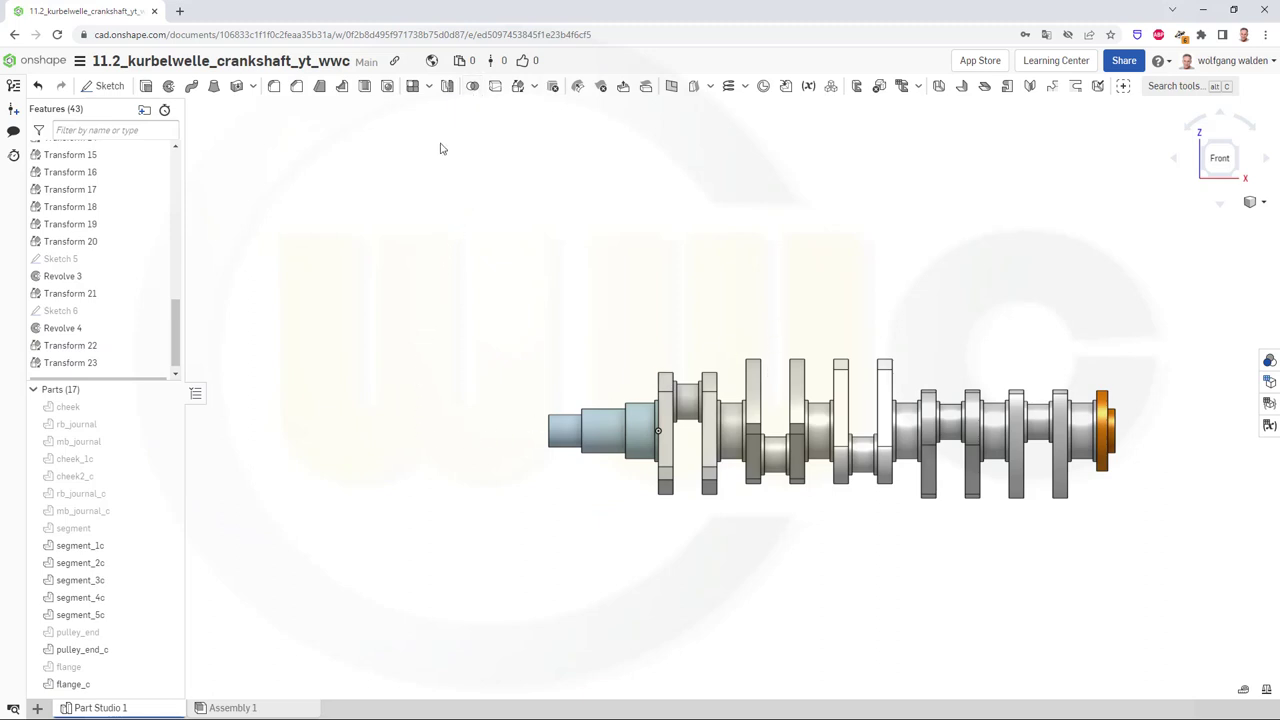
left_click(100, 545)
left_click(100, 563)
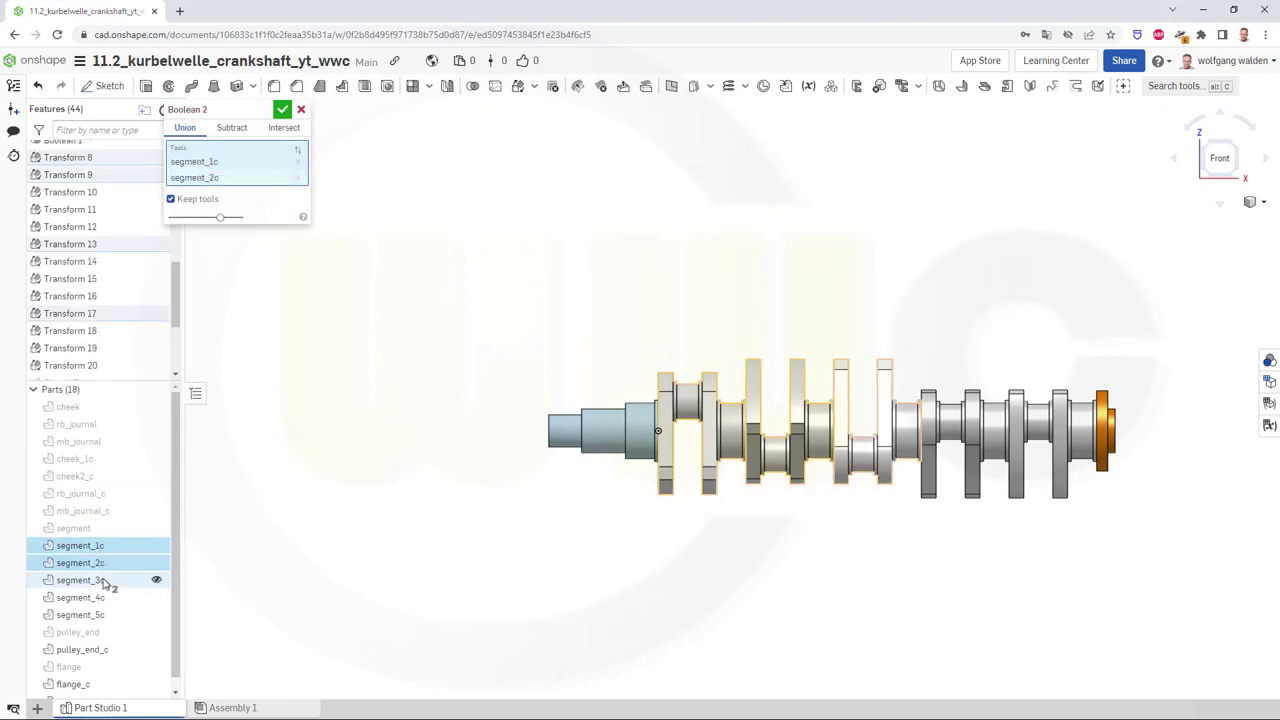
left_click(98, 580)
left_click(98, 597)
left_click(100, 615)
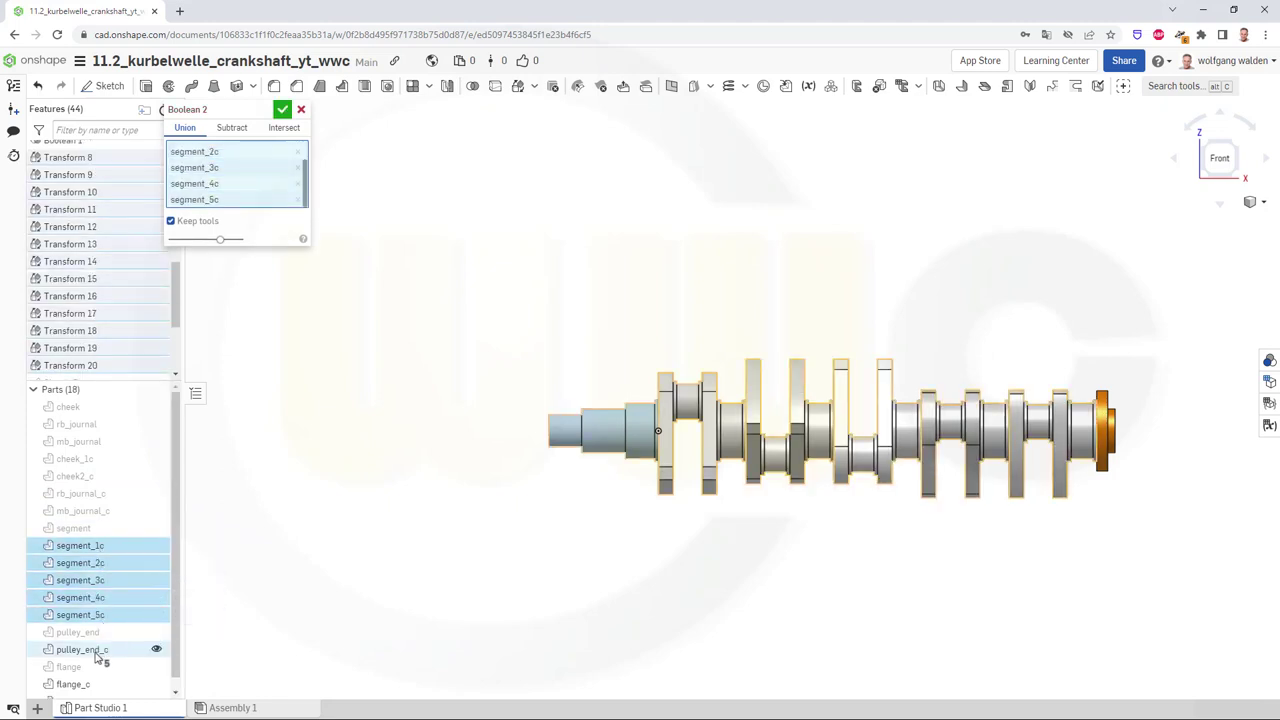
left_click(85, 649)
left_click(75, 684)
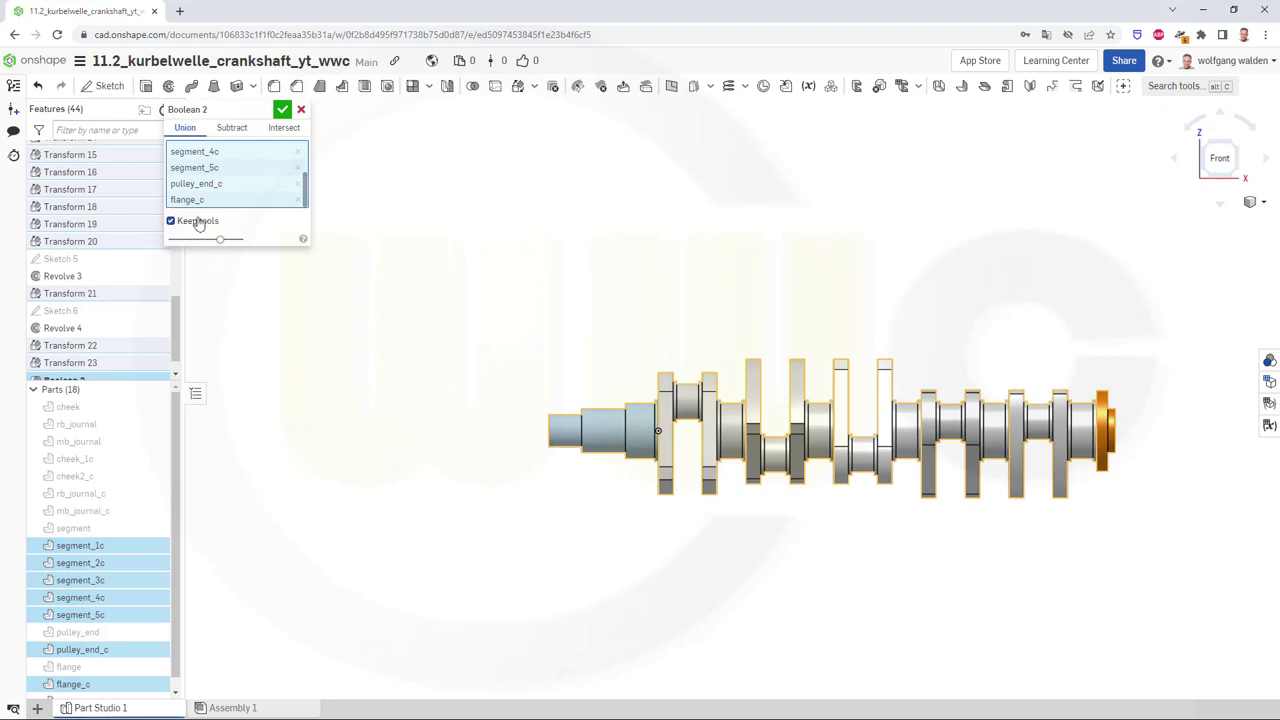
left_click(284, 111)
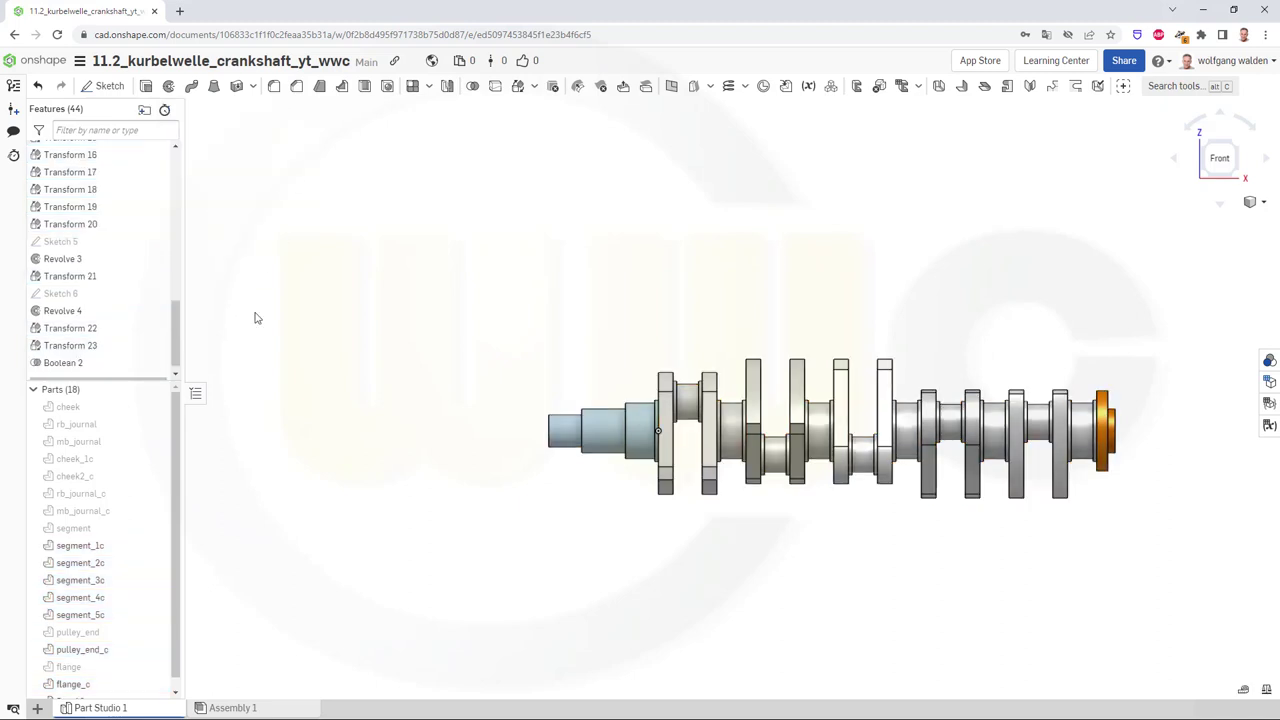
Hide segment_1c through segment_5c, pulley_end_c and flange_c so only the united part stays shown
left_click(156, 545)
left_click(156, 563)
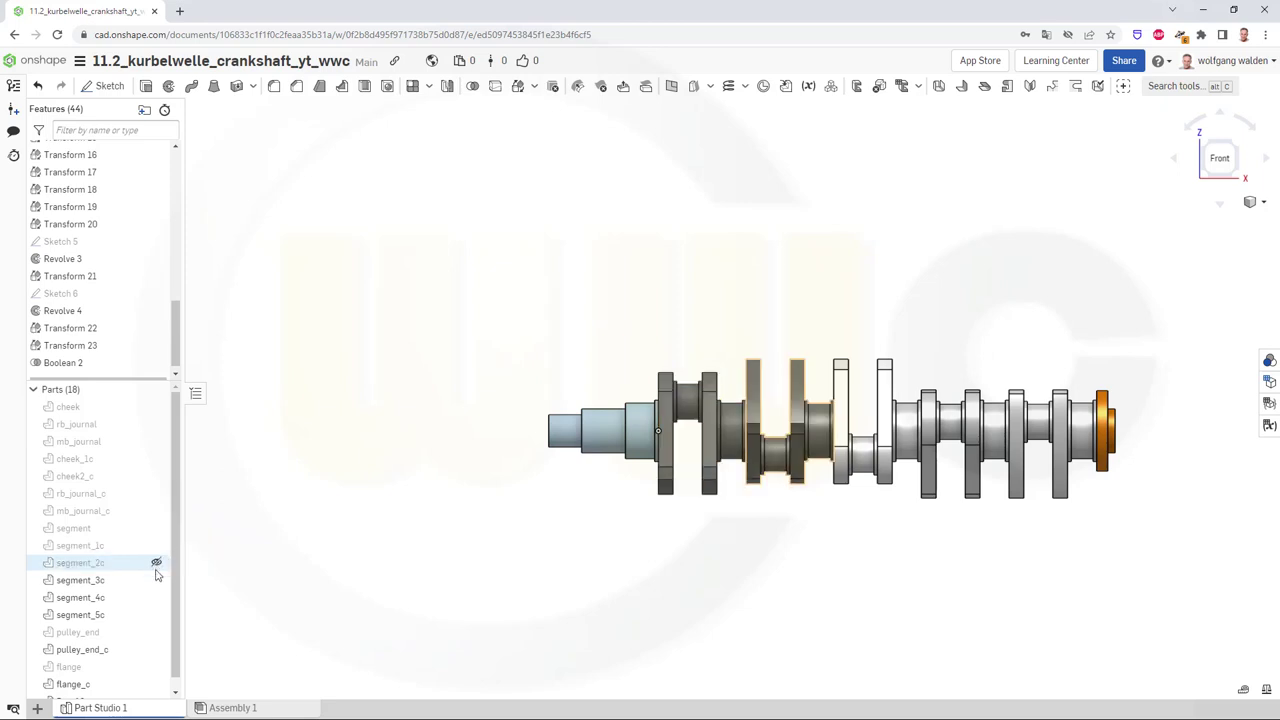
left_click(156, 580)
left_click(156, 597)
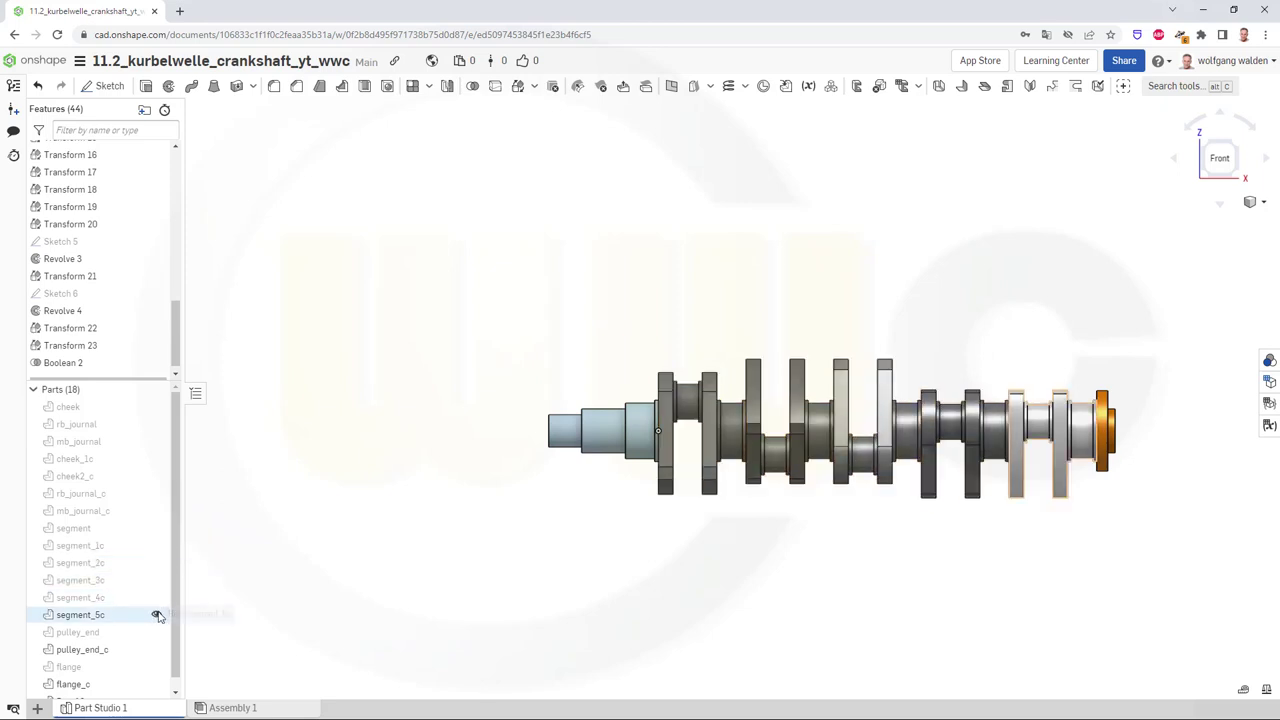
left_click(156, 614)
left_click(157, 650)
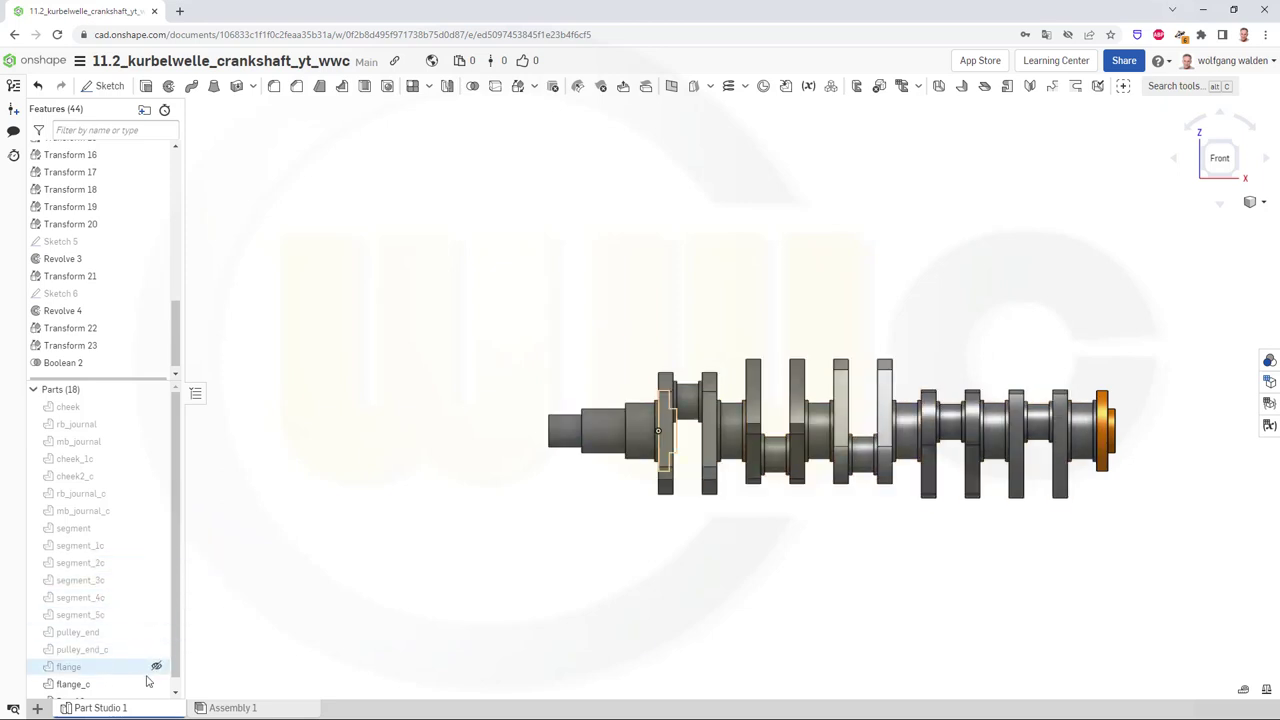
left_click(156, 684)
Rename the united part, Part 18, as crankshaft
scroll(223, 569, "down", 3)
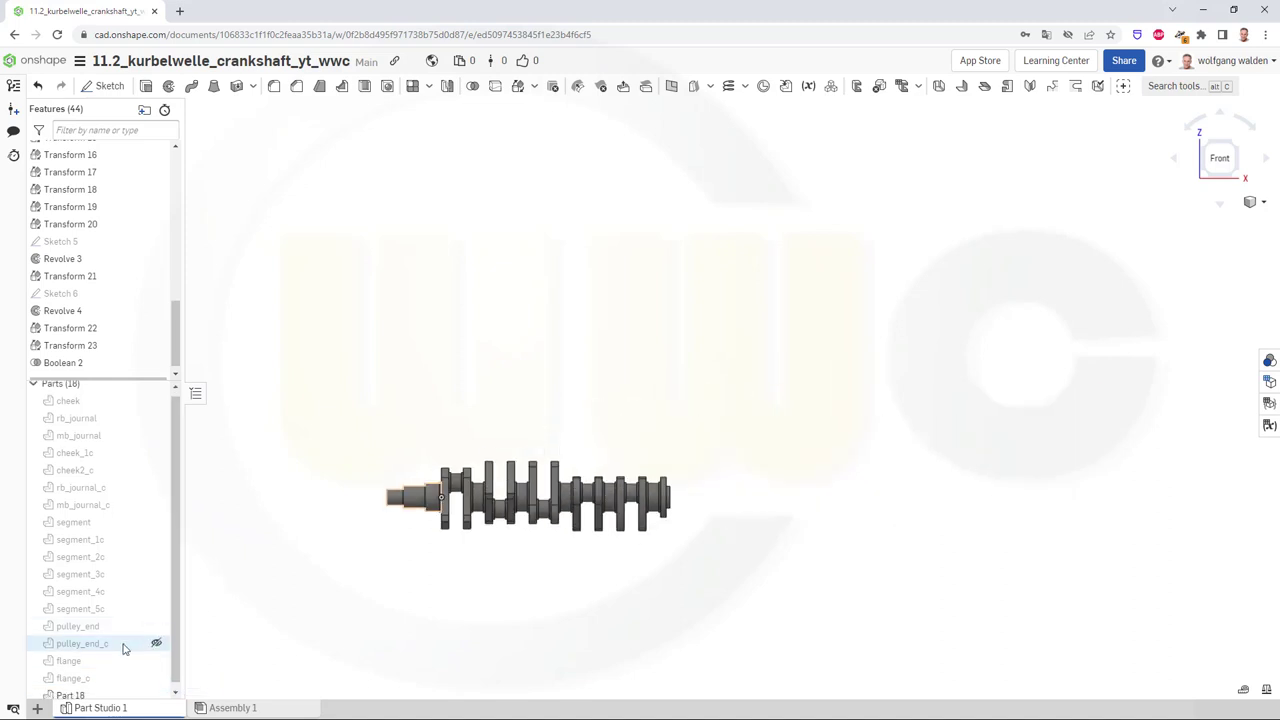
scroll(120, 650, "down", 1)
right_click(85, 691)
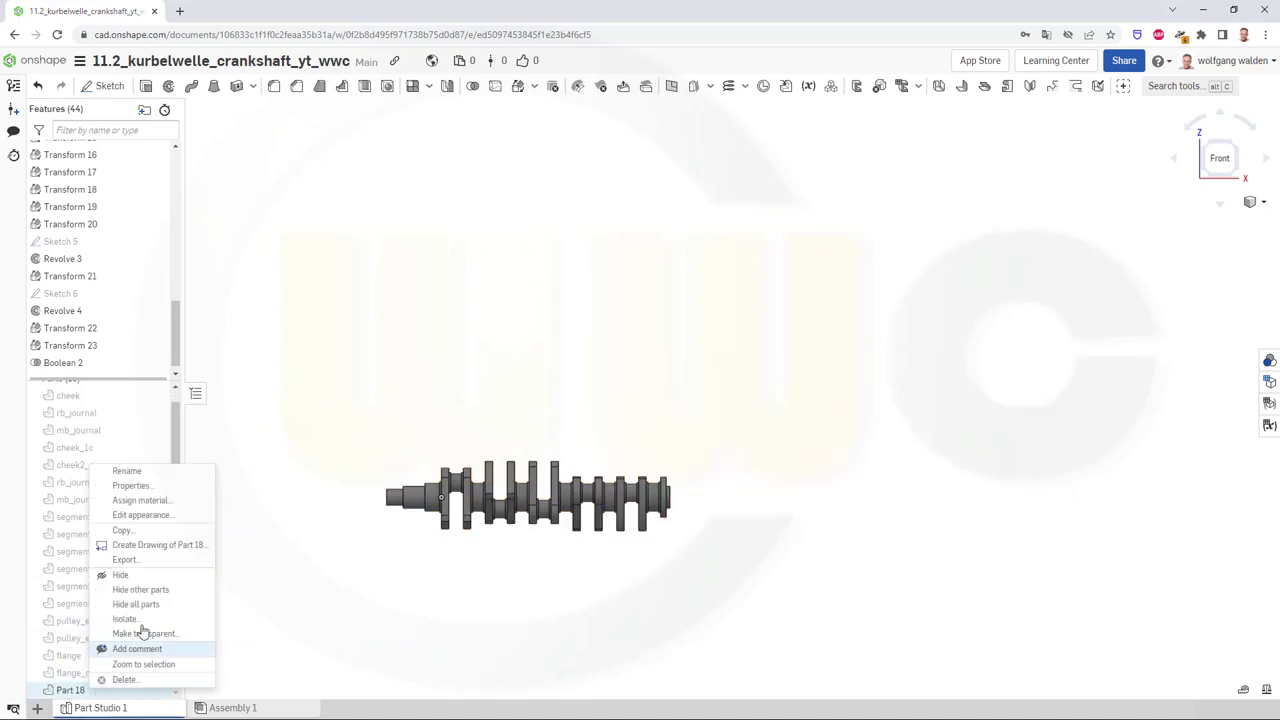
left_click(142, 473)
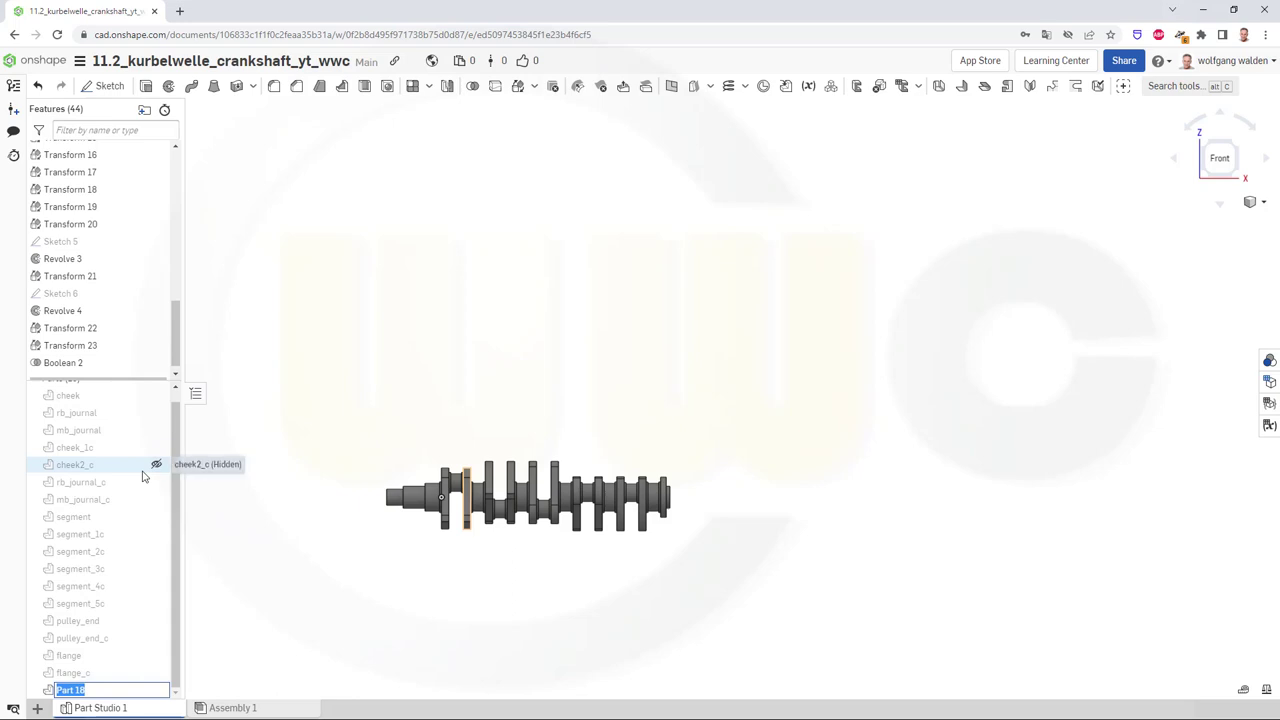
type("crankshaf")
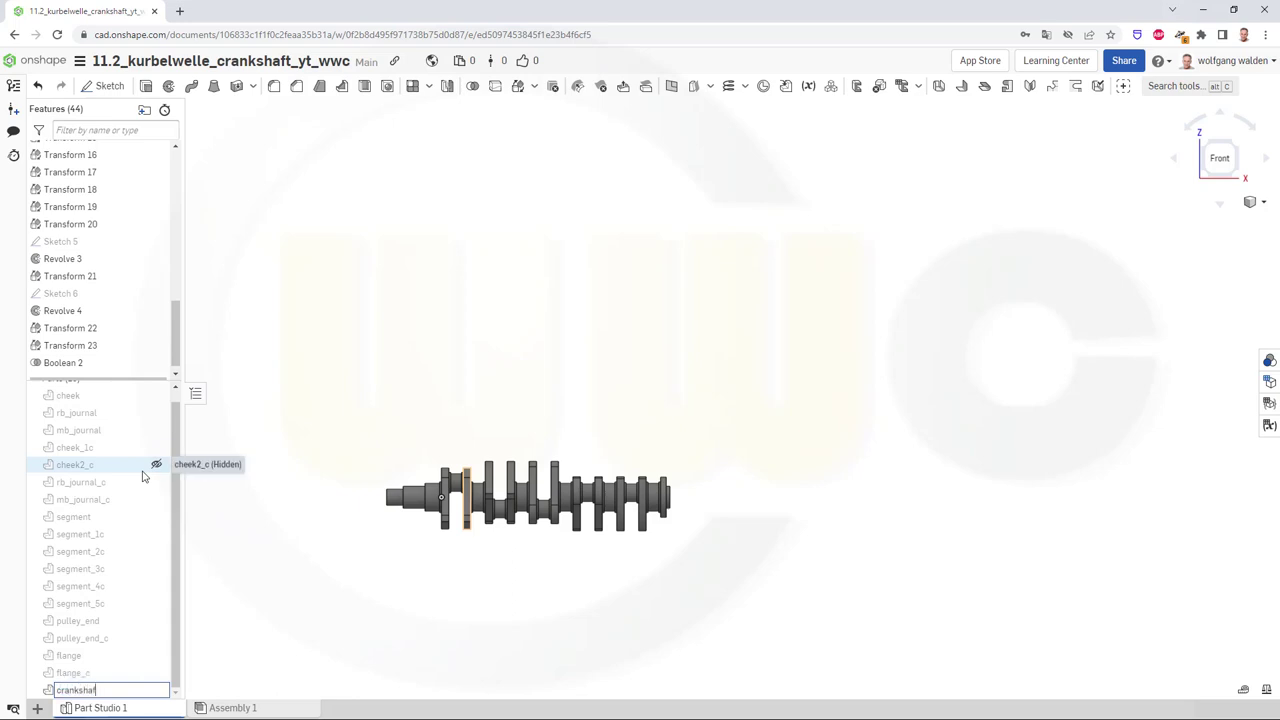
type("t")
key("Return")
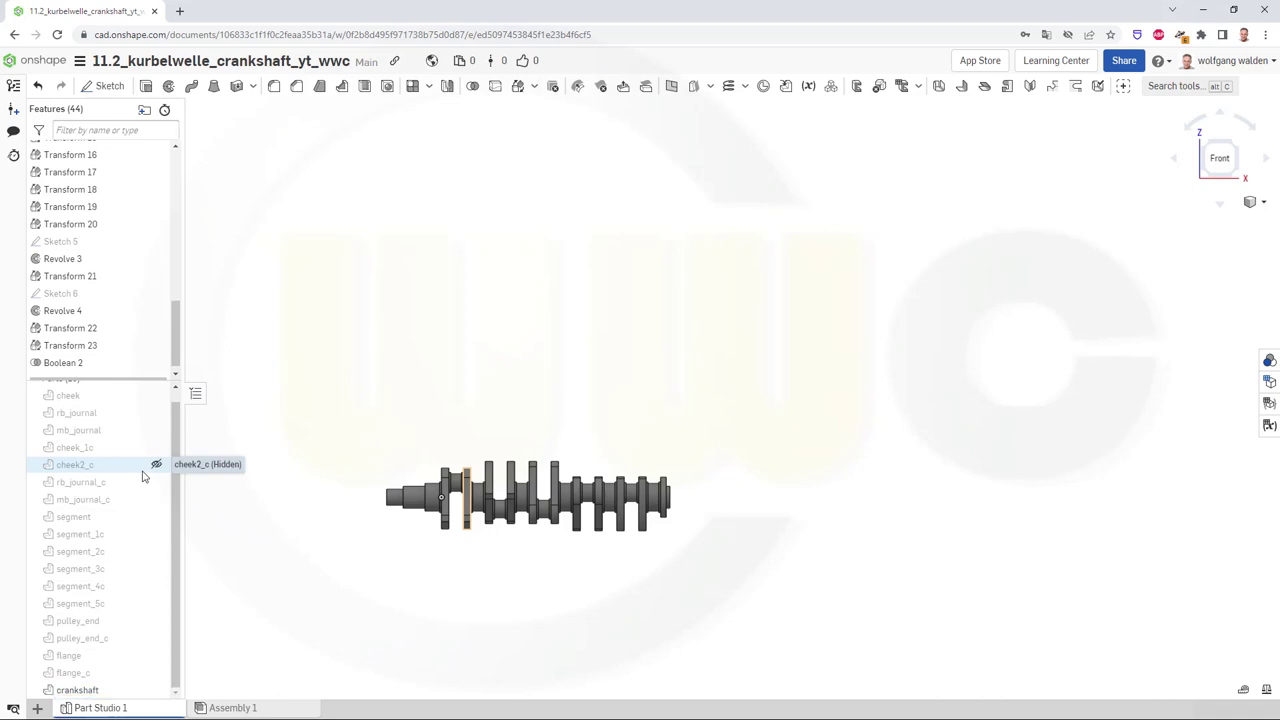
Examine the united crankshaft along its full length from the front and from an angled view
scroll(418, 492, "up", 5)
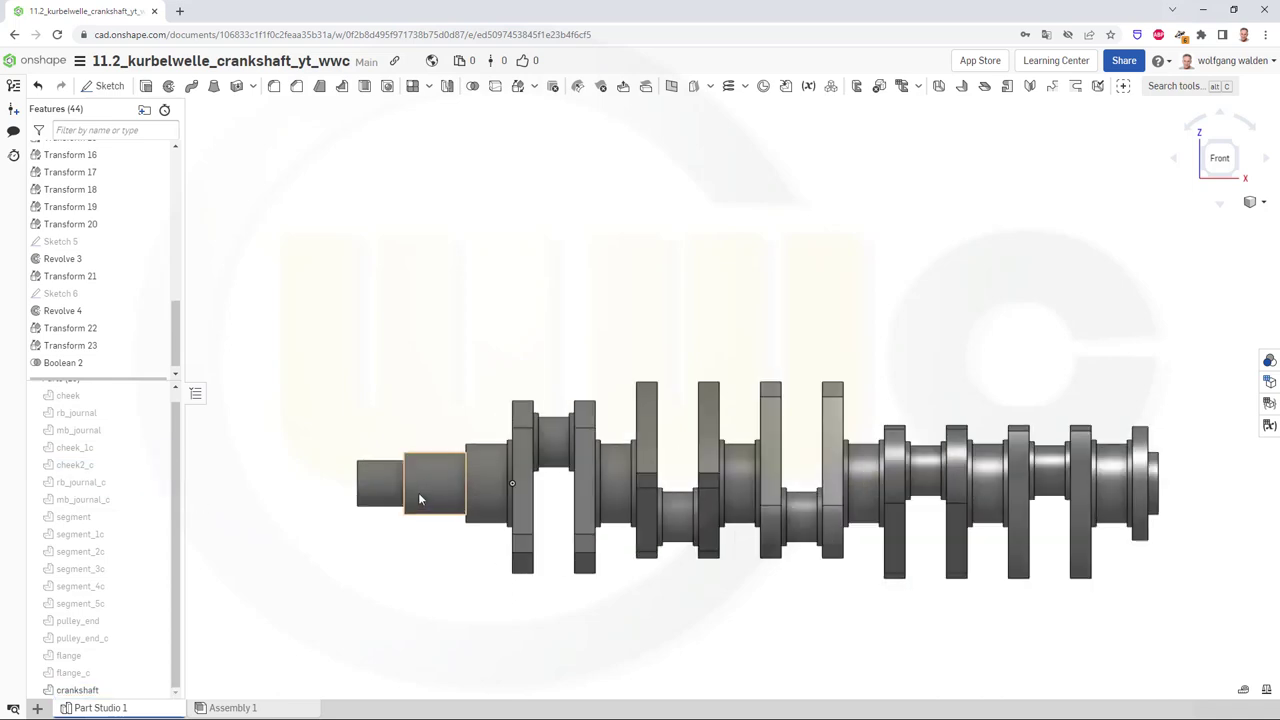
scroll(681, 563, "down", 3)
scroll(681, 563, "up", 3)
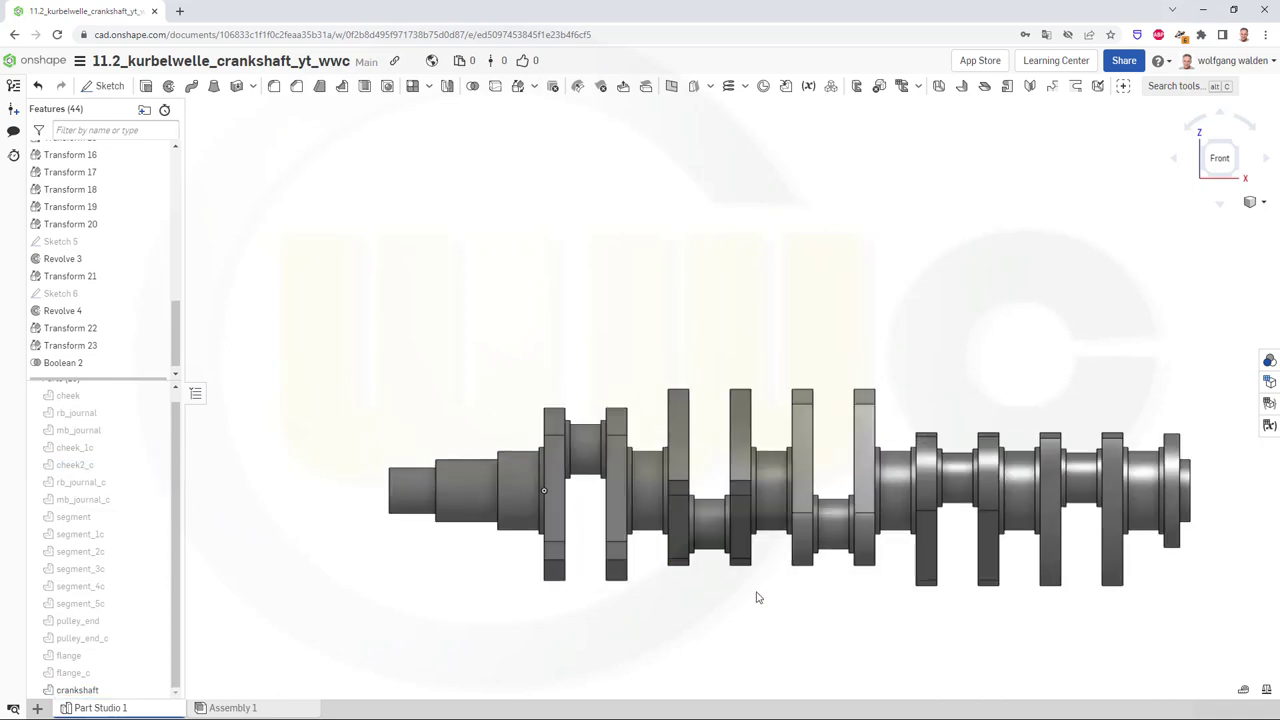
mouse_move(757, 583)
right_mouse_down()
mouse_move(737, 577)
mouse_move(763, 603)
right_mouse_up()
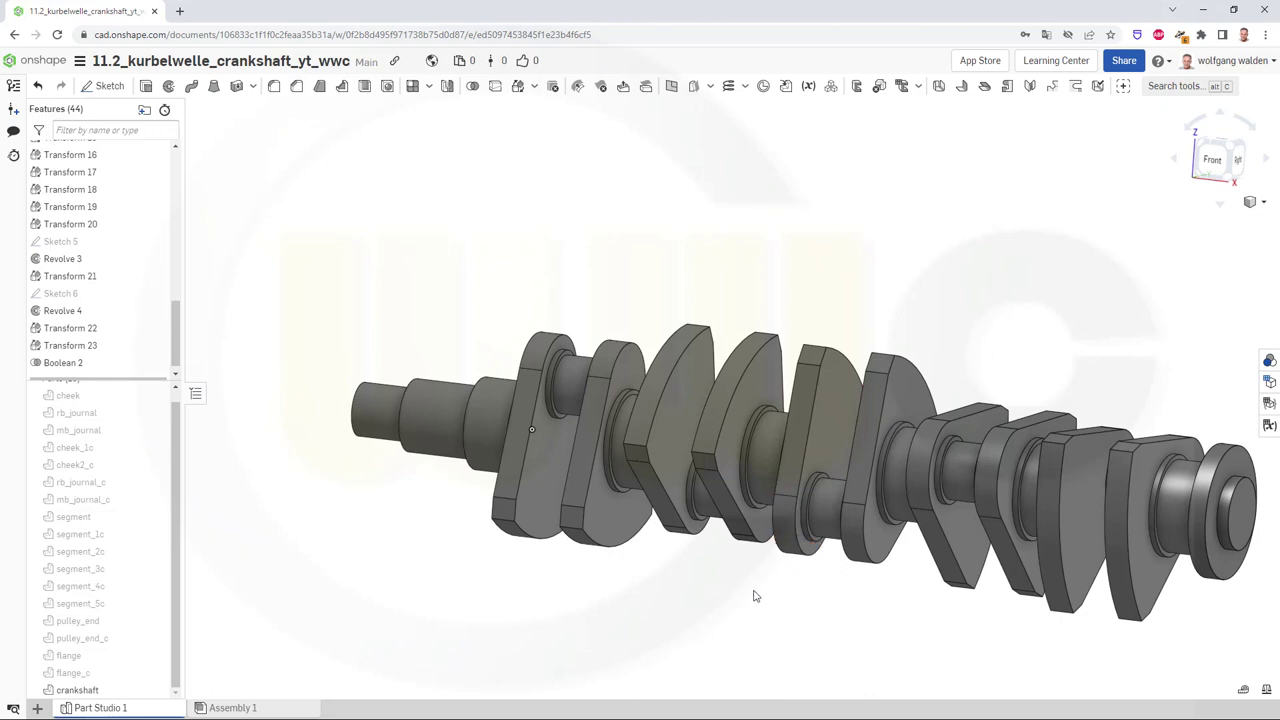
scroll(855, 616, "up", 2)
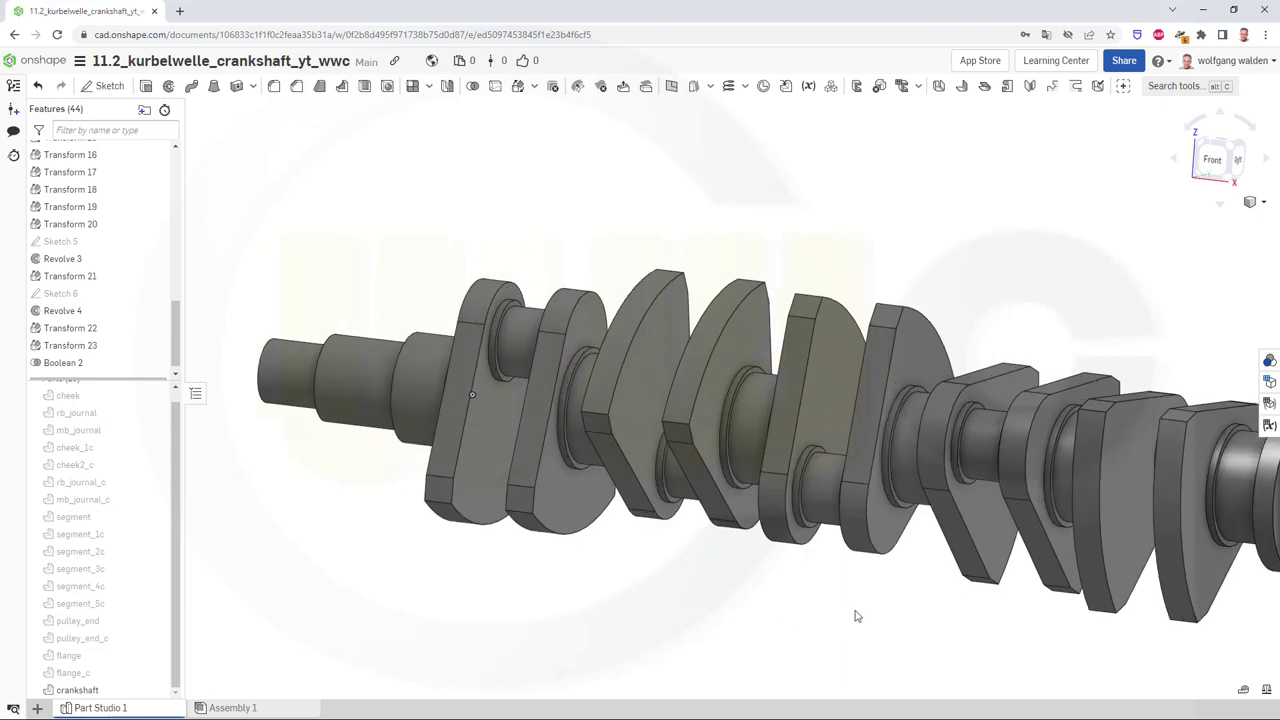
scroll(933, 627, "down", 2)
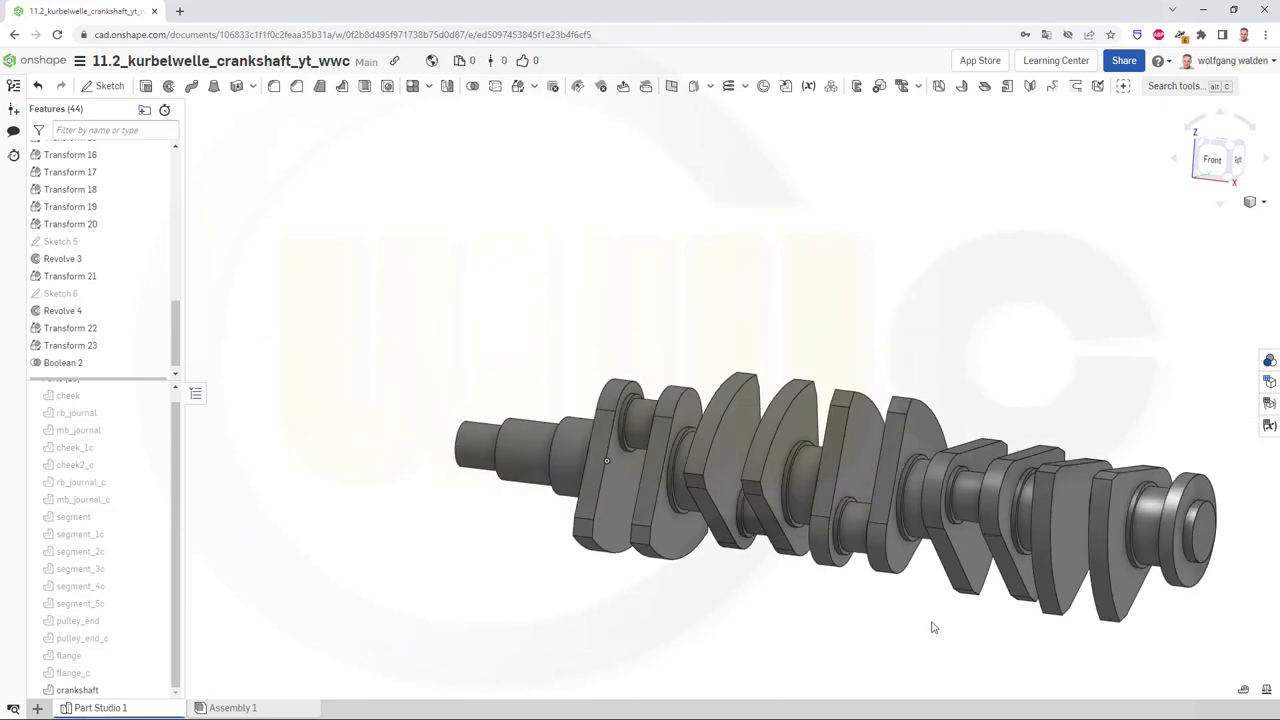
scroll(933, 627, "up", 1)
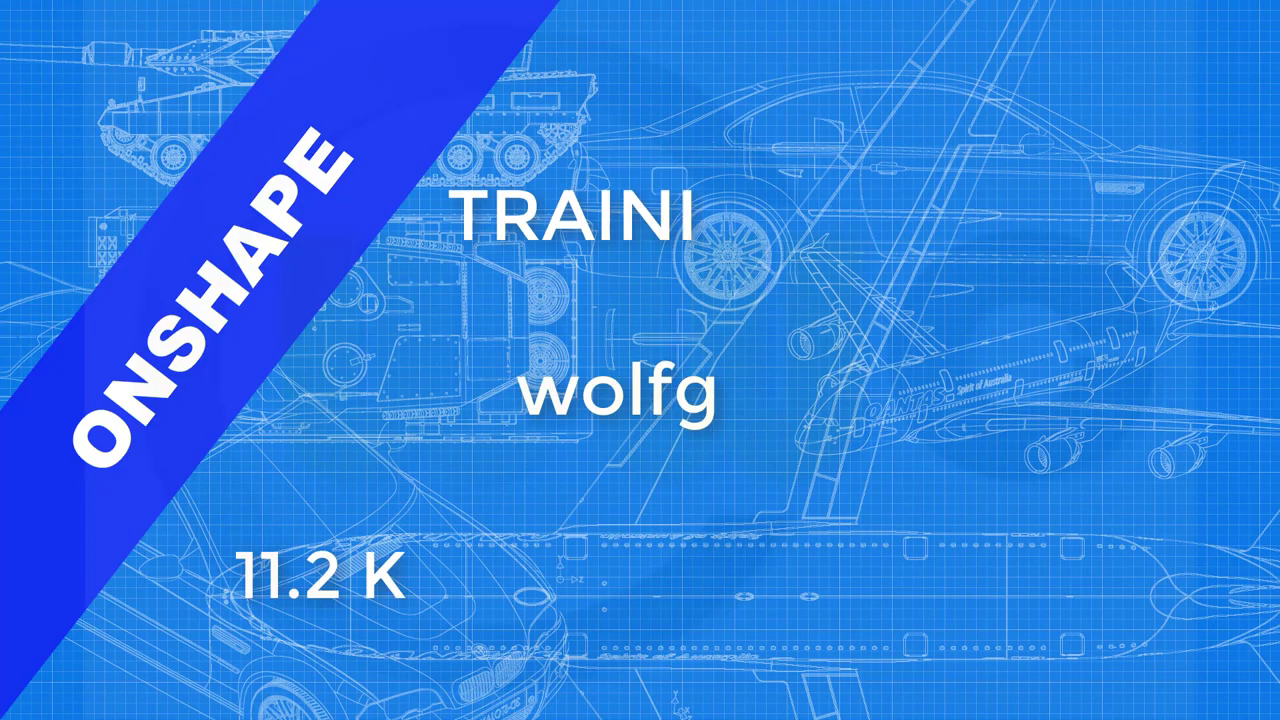